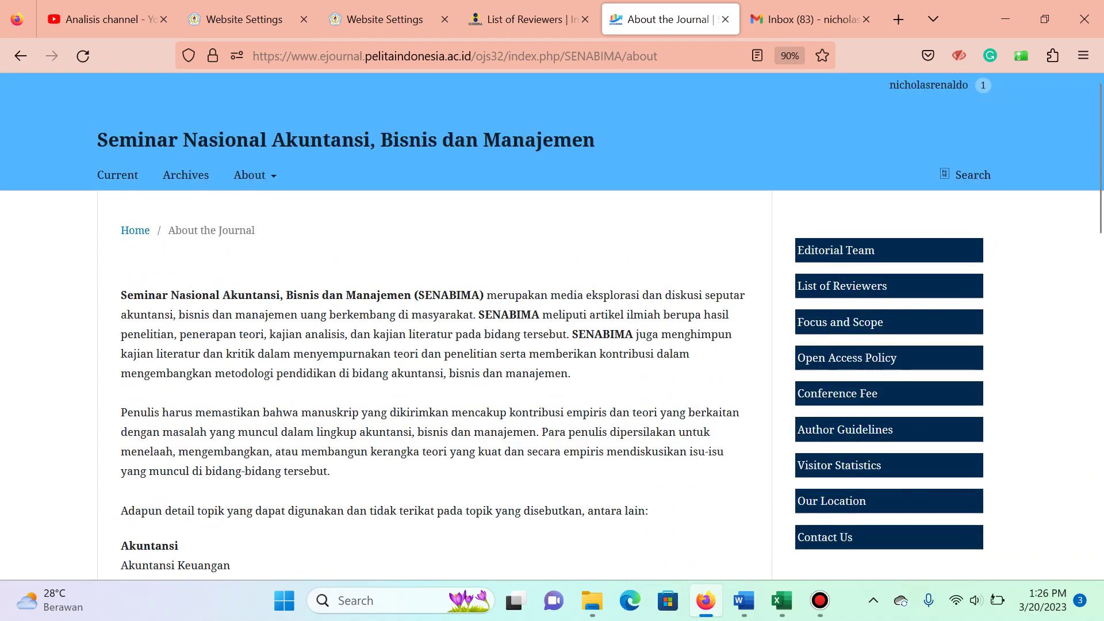
# Step: Compare ICOBIMA's Editorial Team and List of Reviewers pages, returning to SENABIMA's empty Editorial Team page
pyautogui.click(835, 250)
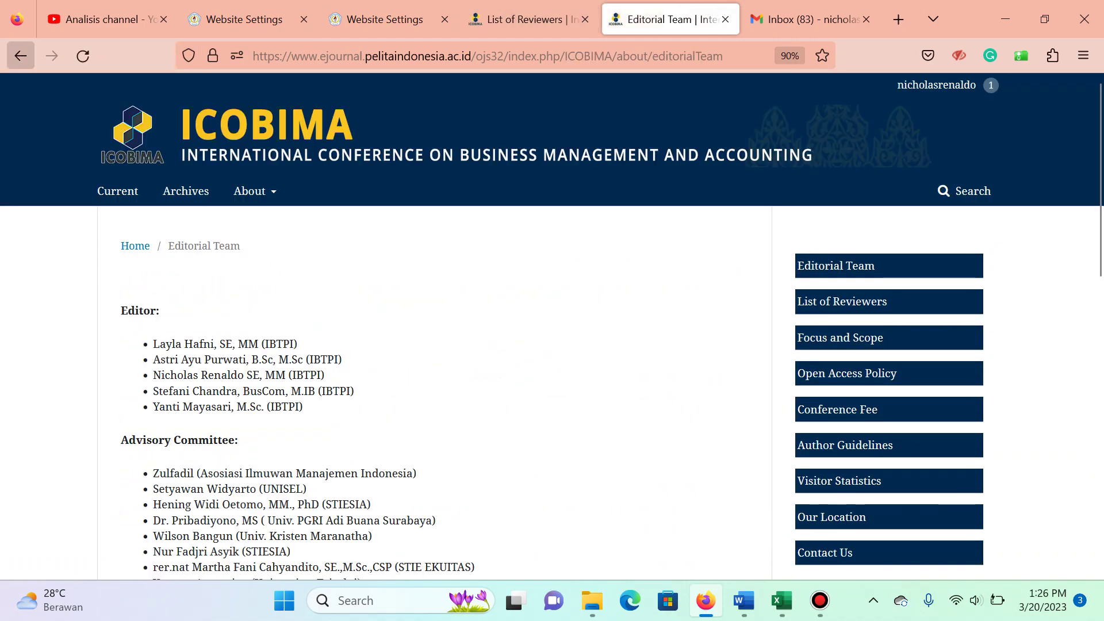
pyautogui.click(21, 55)
pyautogui.hotkey('ctrl', 'pageup')
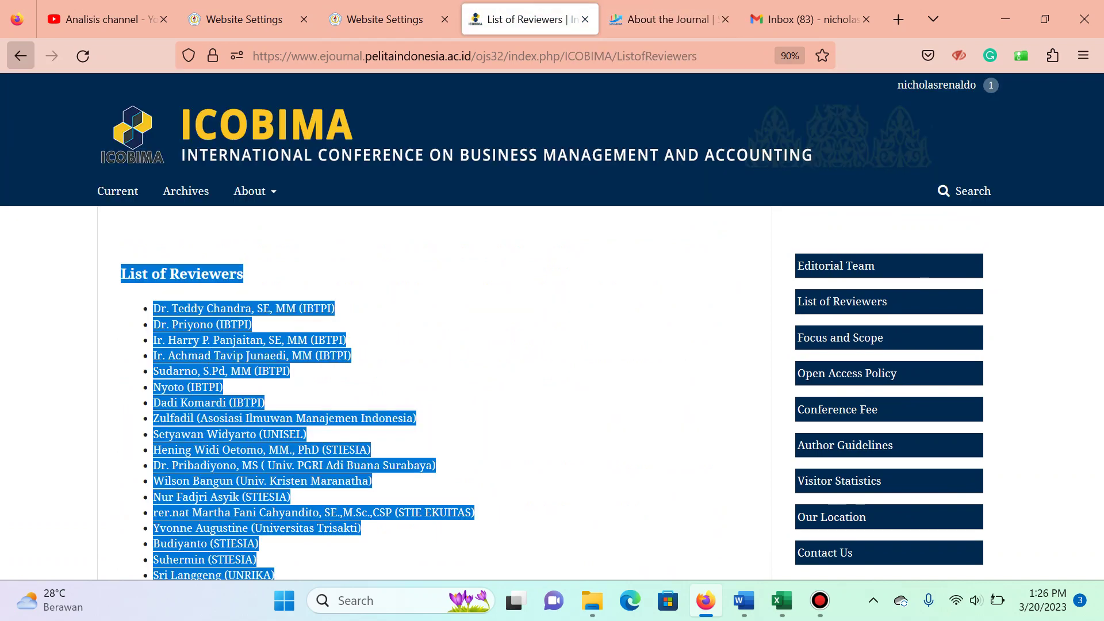
pyautogui.click(21, 55)
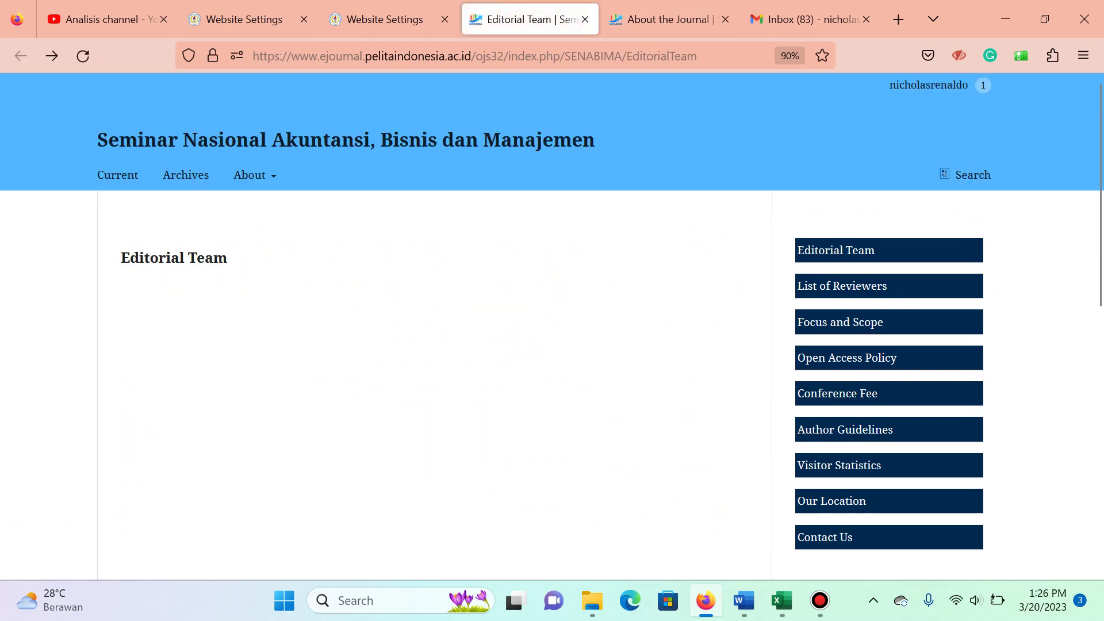
pyautogui.click(385, 19)
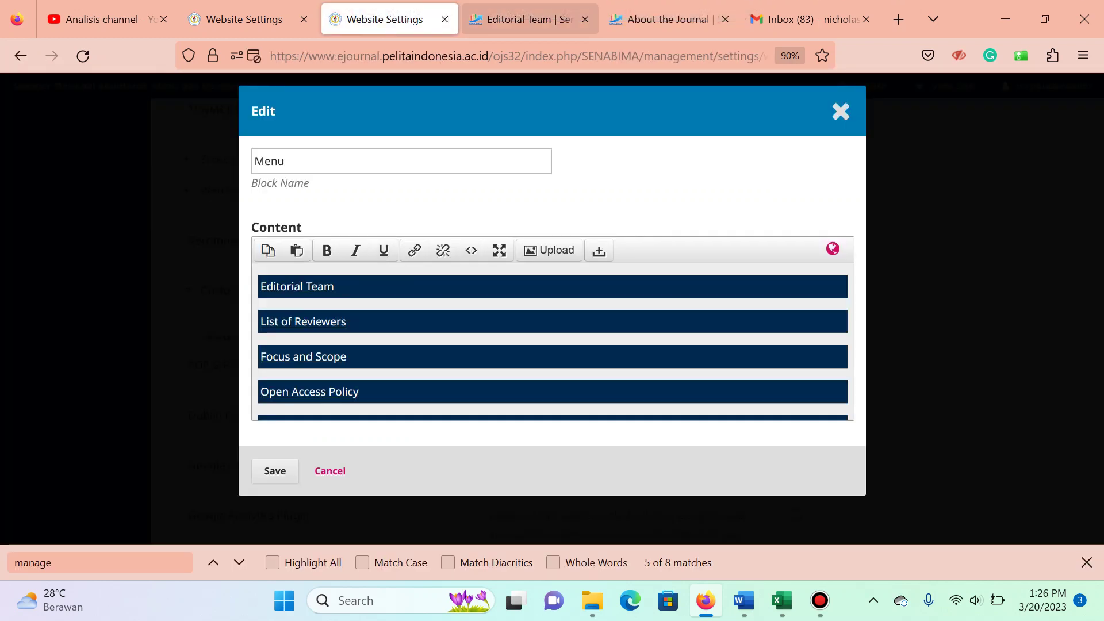
# Step: Save the sidebar Menu block and close the Custom Block Manager
pyautogui.press('Return')
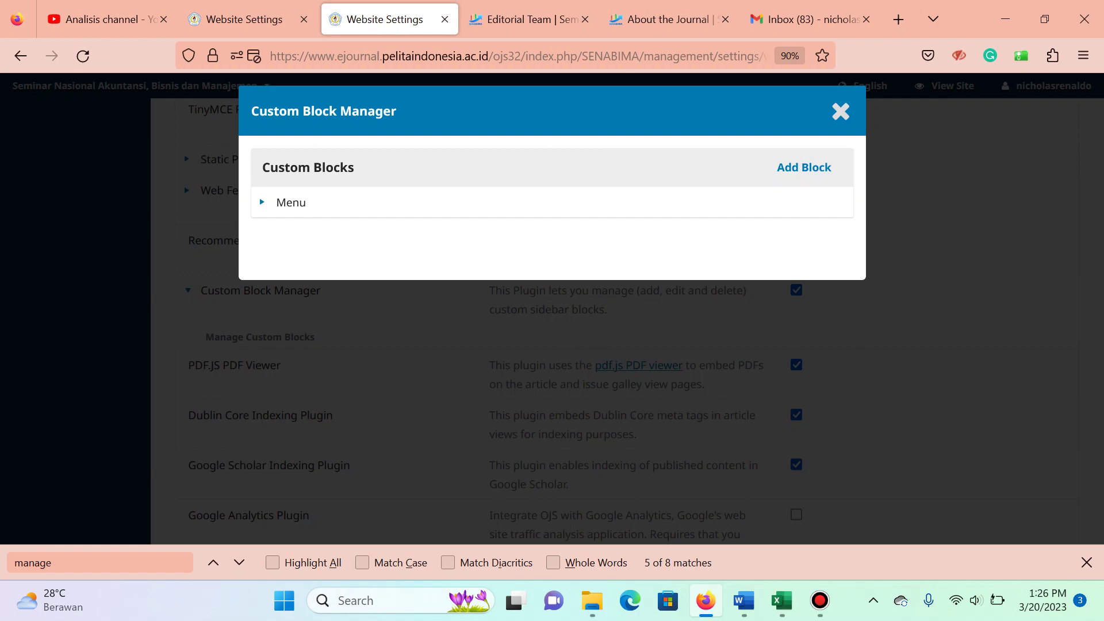
pyautogui.click(840, 111)
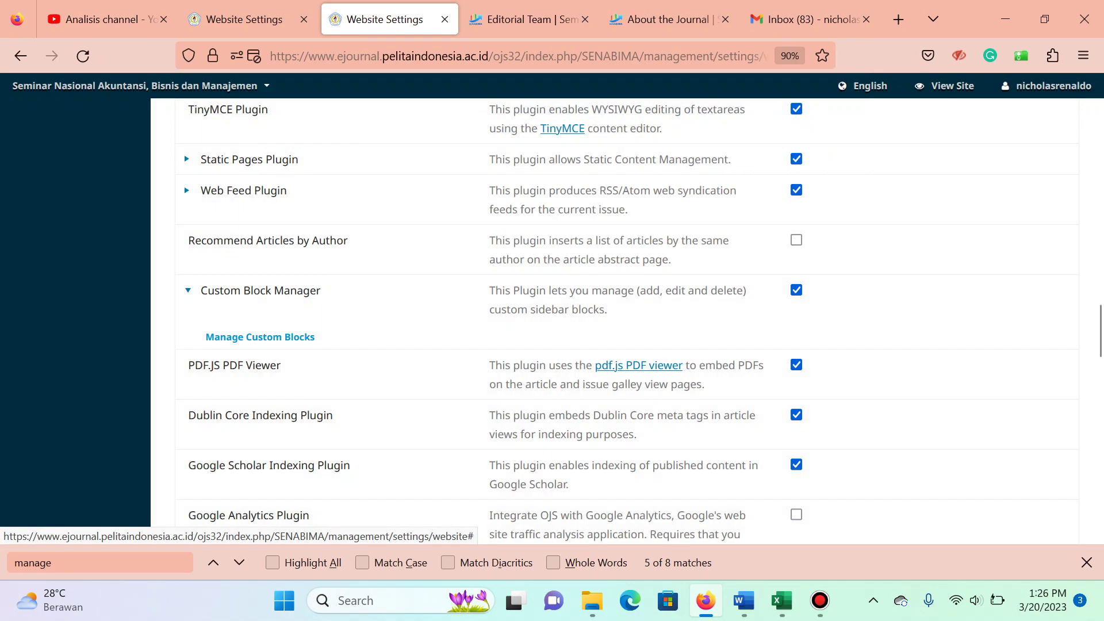
pyautogui.scroll(-5, 840, 111)
pyautogui.scroll(6, 627, 322)
# Step: Enable the Google Analytics Plugin in SENABIMA's plugin list
pyautogui.scroll(-2, 627, 322)
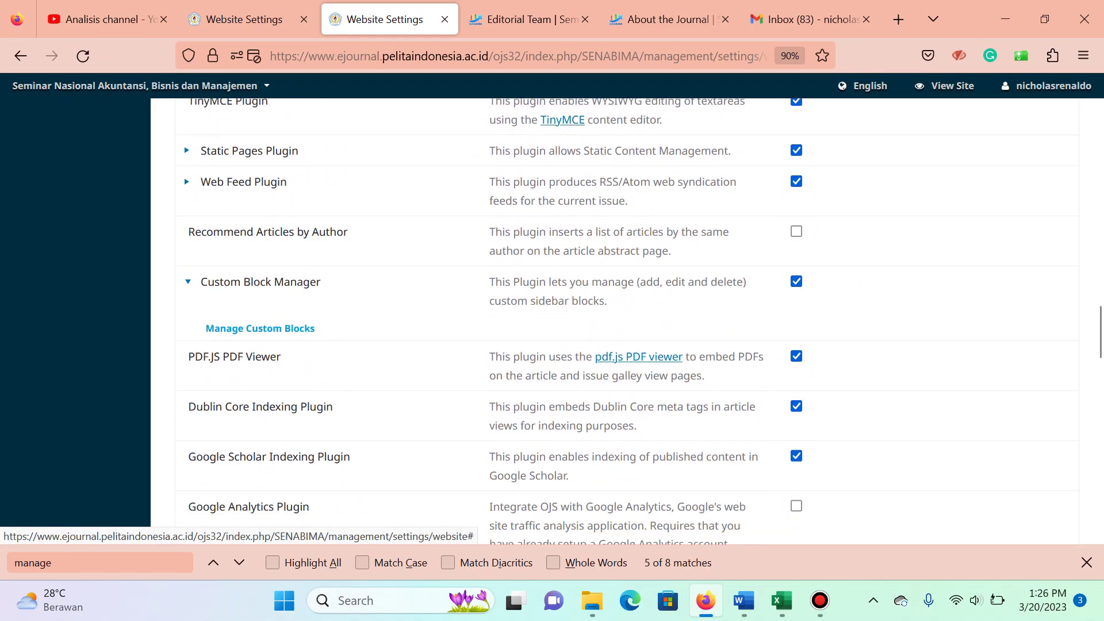
pyautogui.scroll(-3, 626, 322)
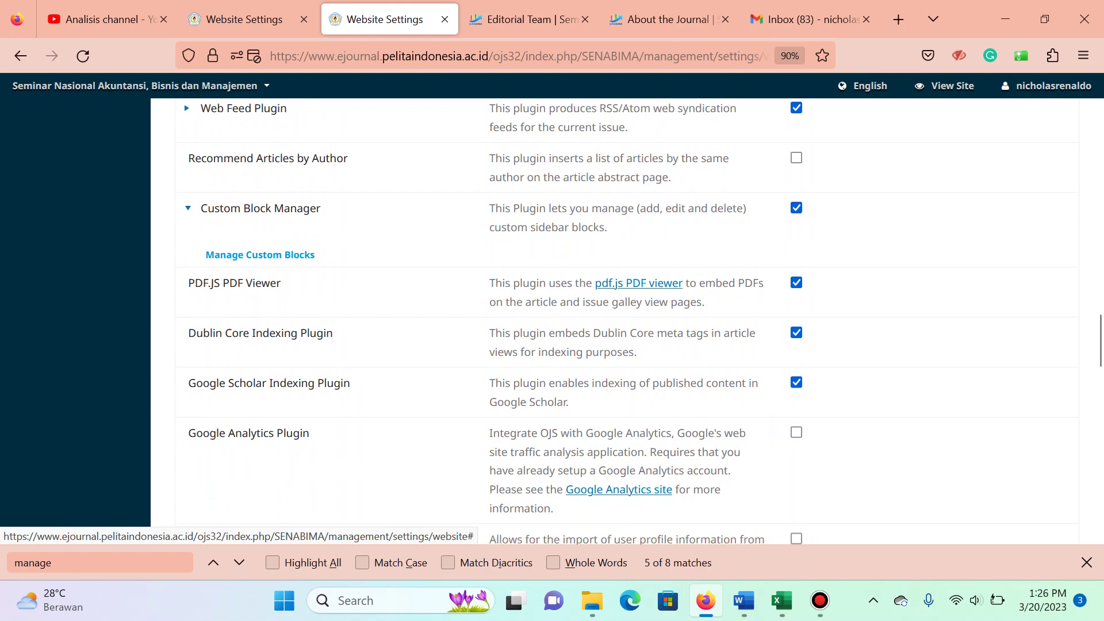
pyautogui.scroll(-1, 627, 321)
pyautogui.scroll(4, 626, 322)
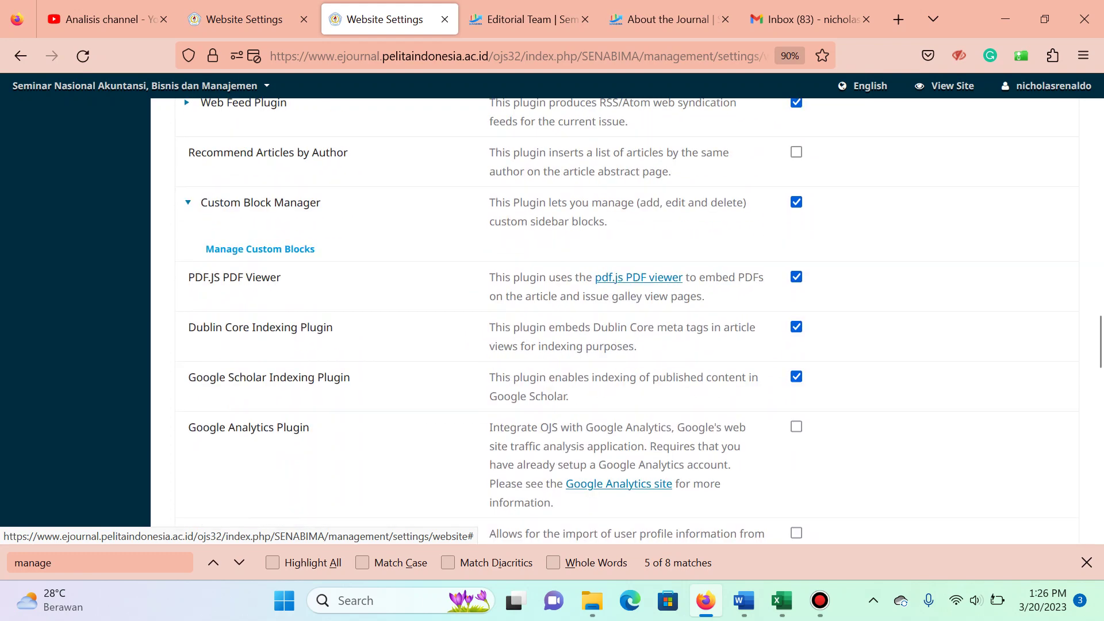
pyautogui.scroll(-2, 627, 322)
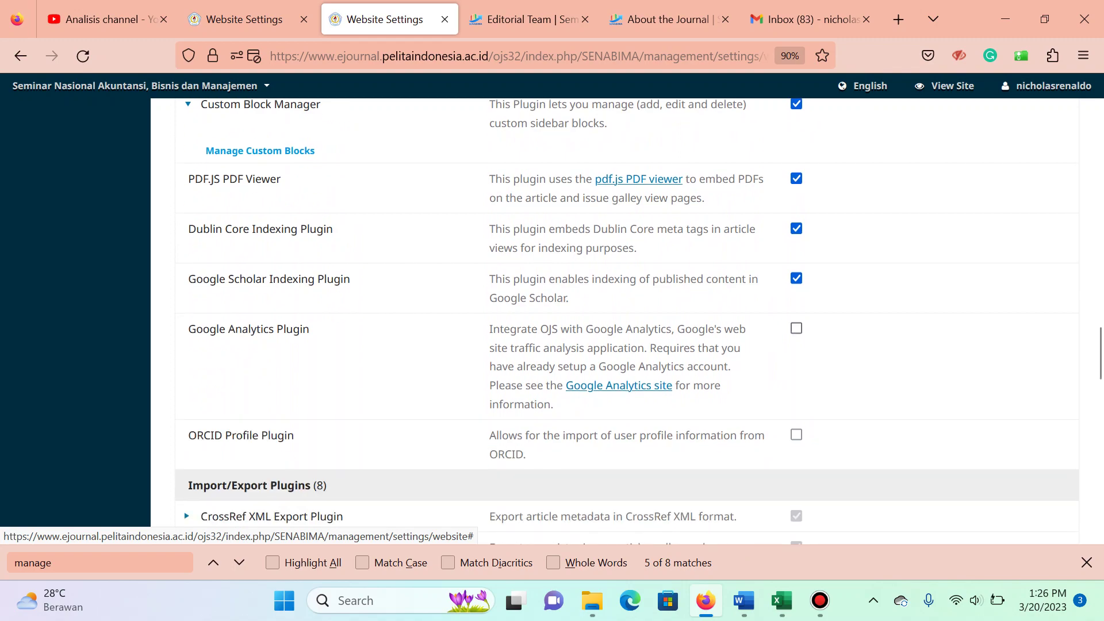
pyautogui.click(796, 328)
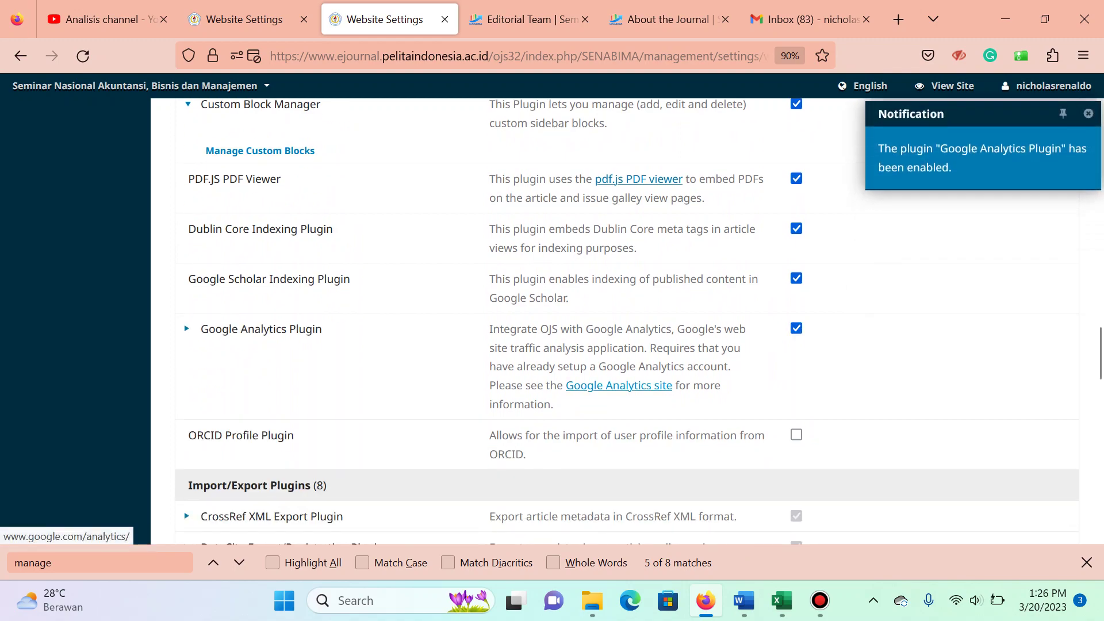
pyautogui.scroll(-10, 627, 322)
pyautogui.scroll(15, 626, 322)
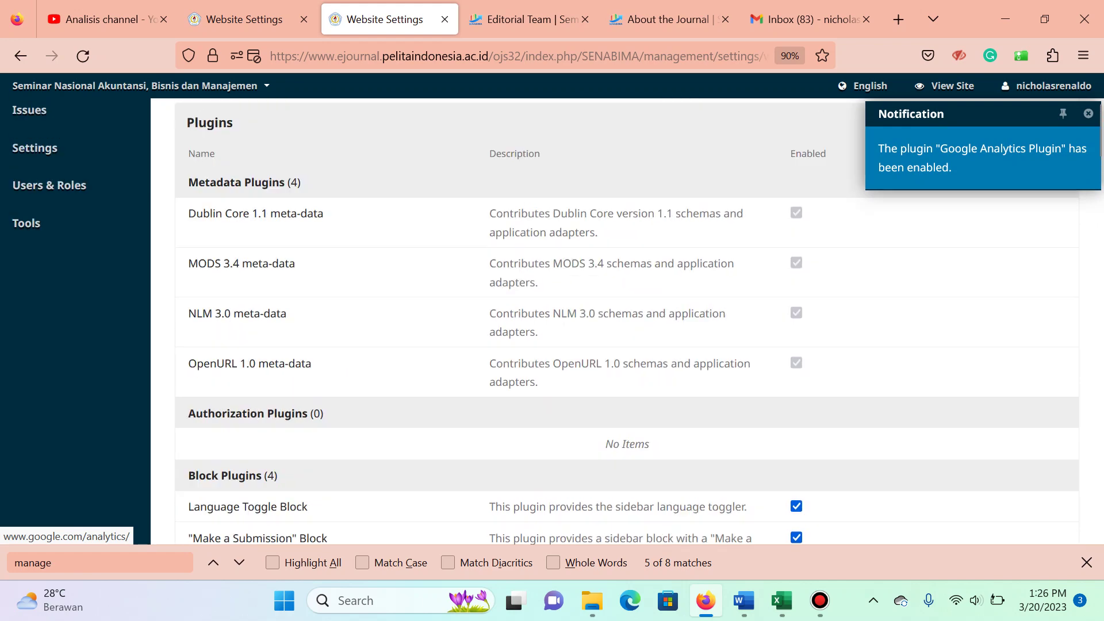
pyautogui.hotkey('ctrl', 'f')
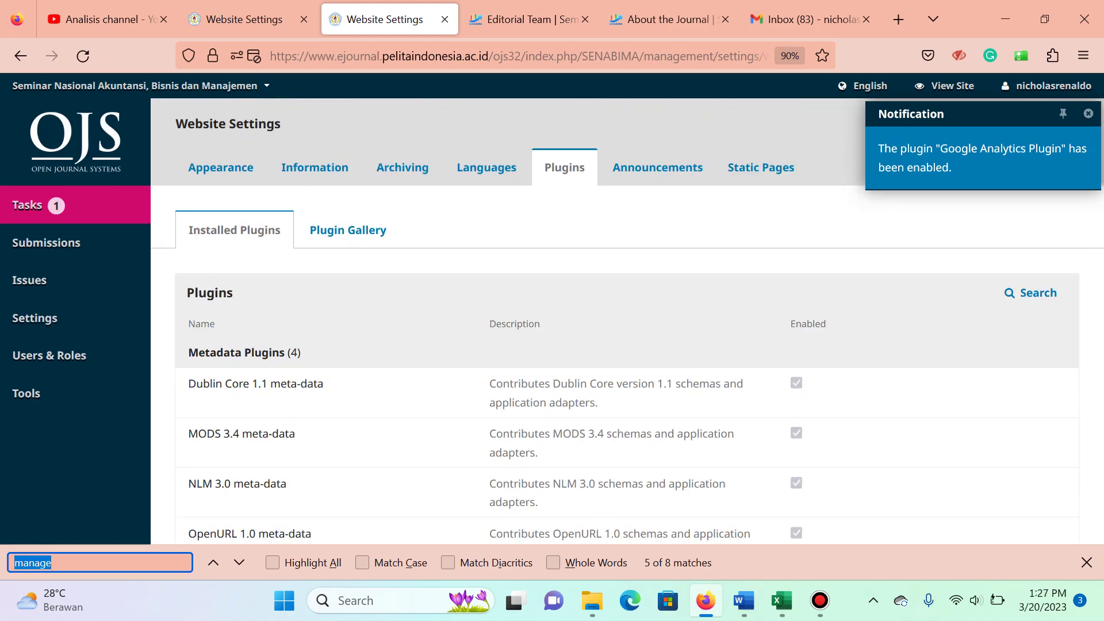
# Step: Find the Static Pages Plugin by searching 'stati' and open its static pages content manager
pyautogui.write('cus')
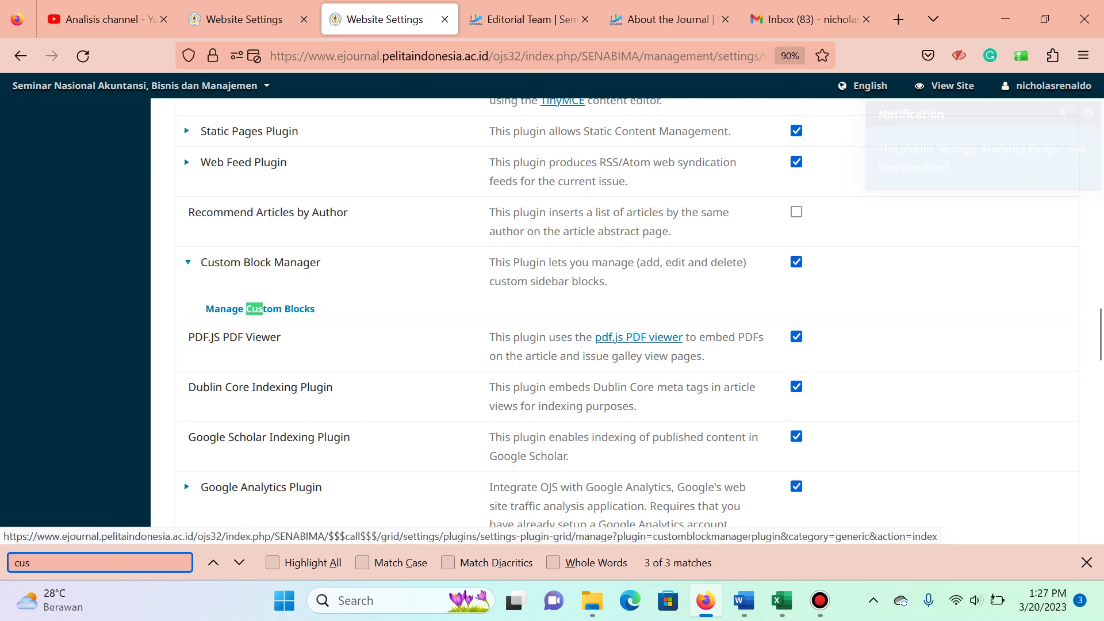
pyautogui.write('tom')
pyautogui.press('Return')
pyautogui.press('Return')
pyautogui.press('Return')
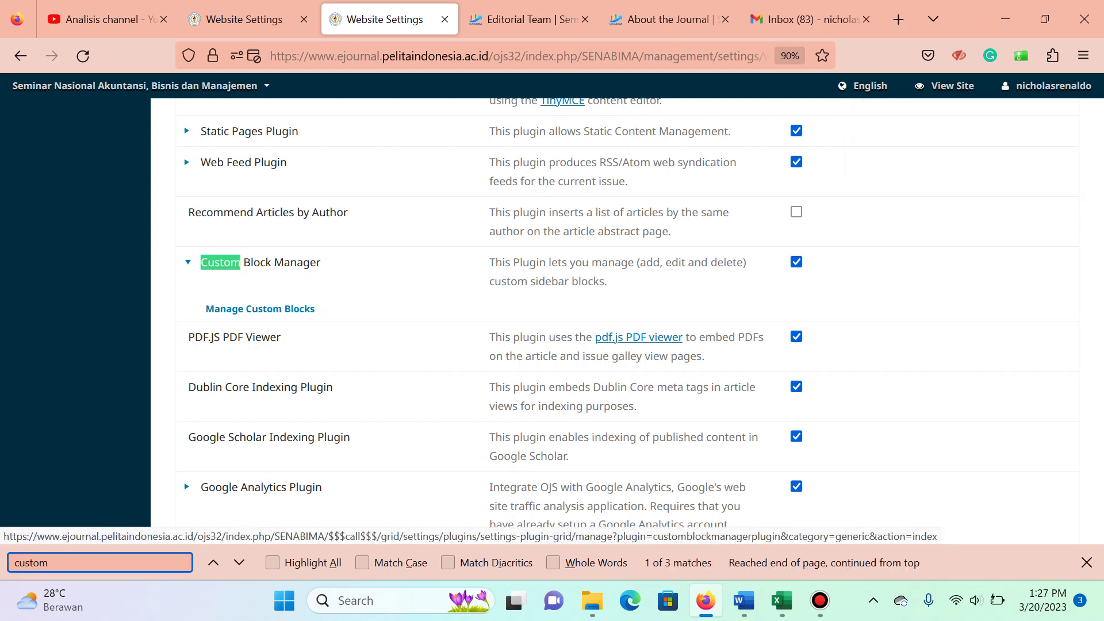
pyautogui.hotkey('ctrl', 'f')
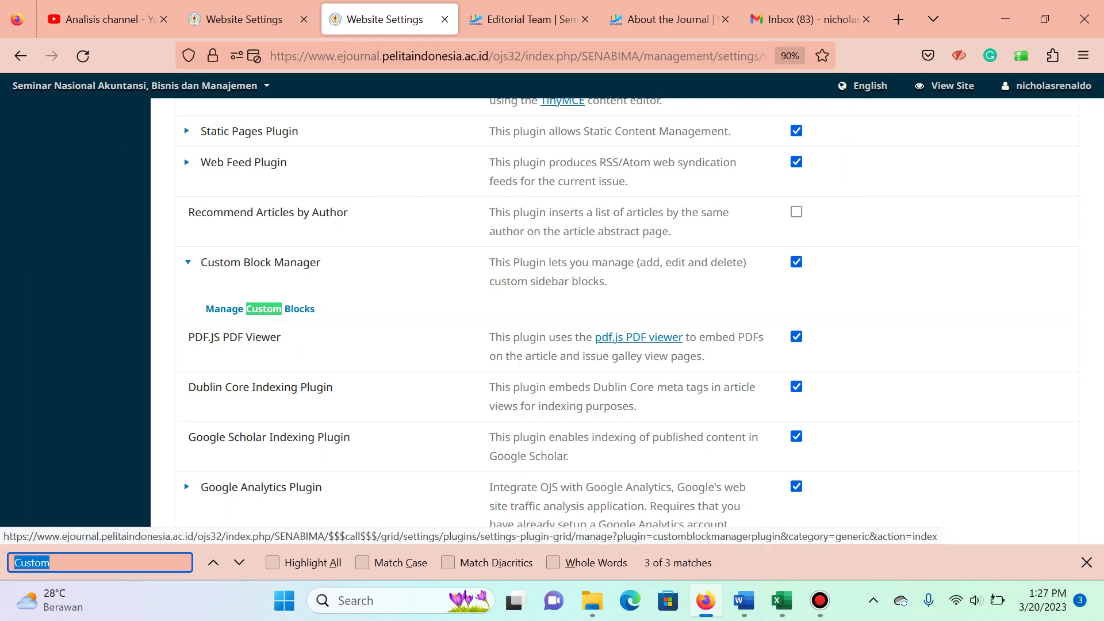
pyautogui.write('stati')
pyautogui.press('Return')
pyautogui.press('Return')
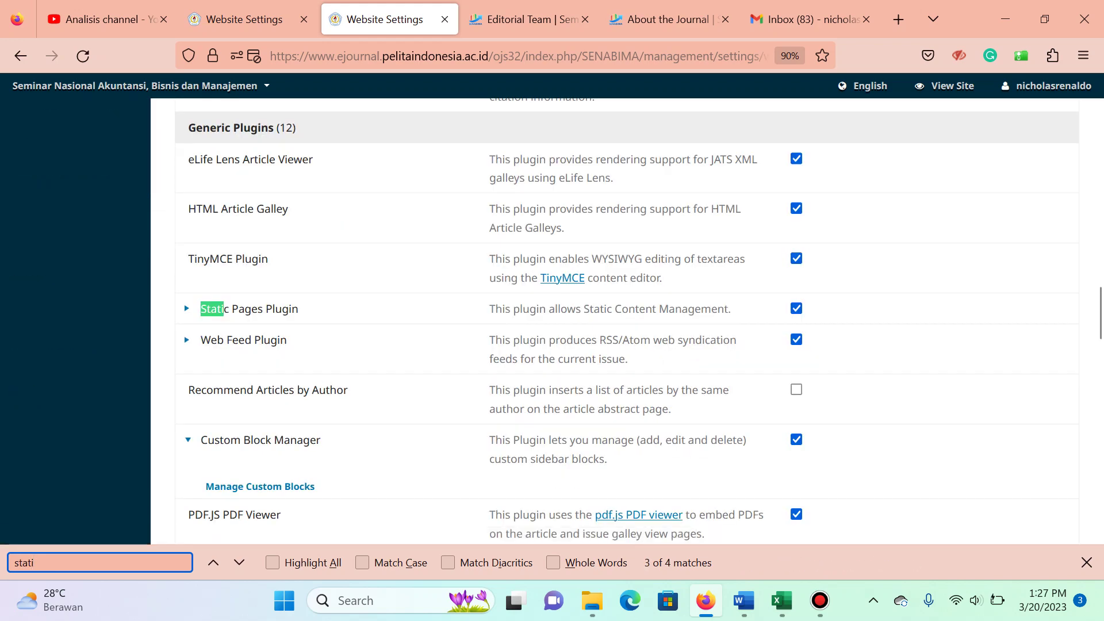
pyautogui.hotkey('ctrl', 'Return')
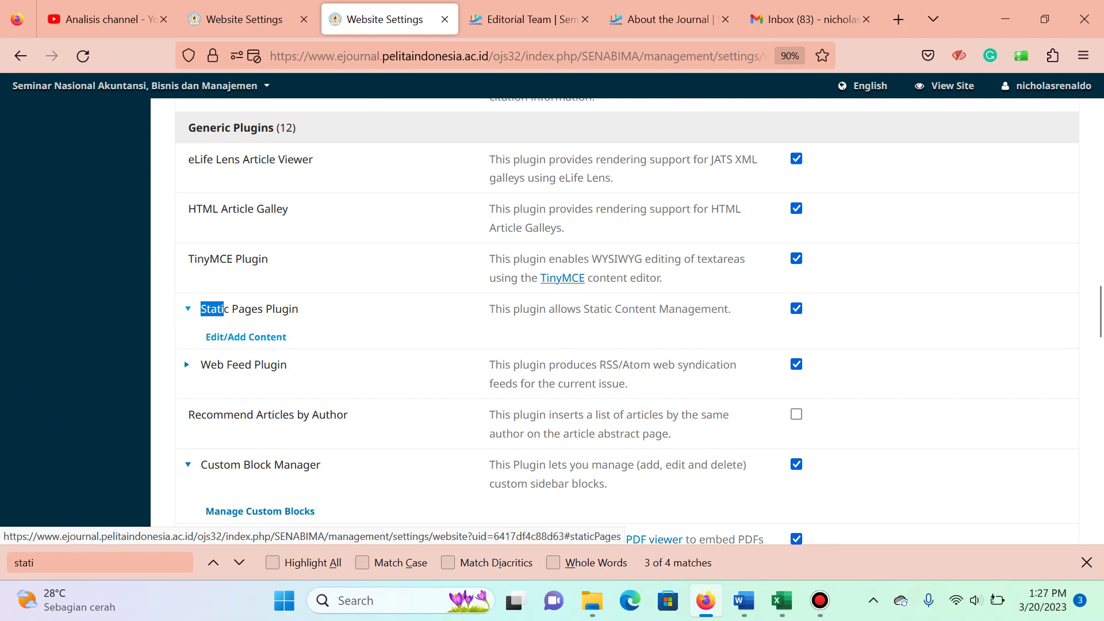
pyautogui.press('Return')
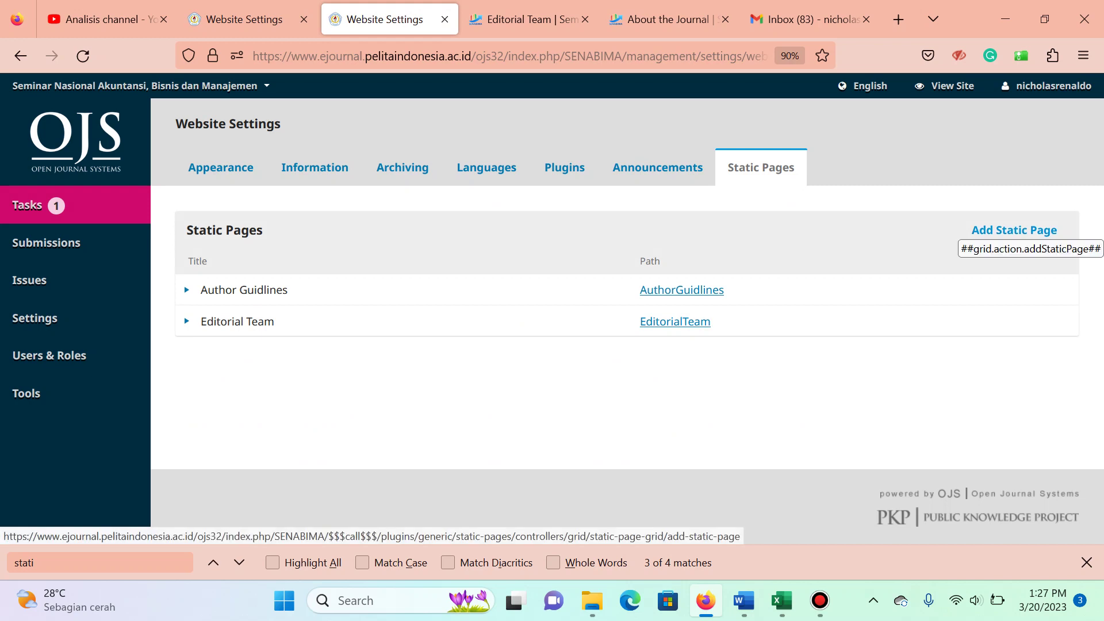
# Step: Open the Editorial Team static page's editor, then dismiss it without saving
pyautogui.hotkey('ctrl', 'Tab')
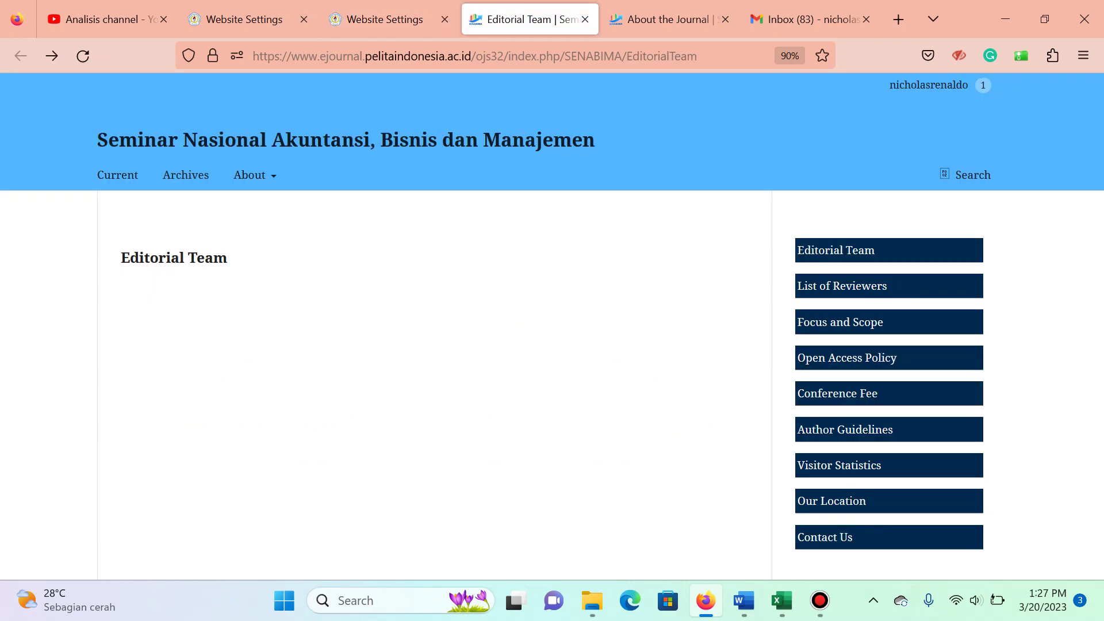
pyautogui.hotkey('ctrl', 'shift', 'Tab')
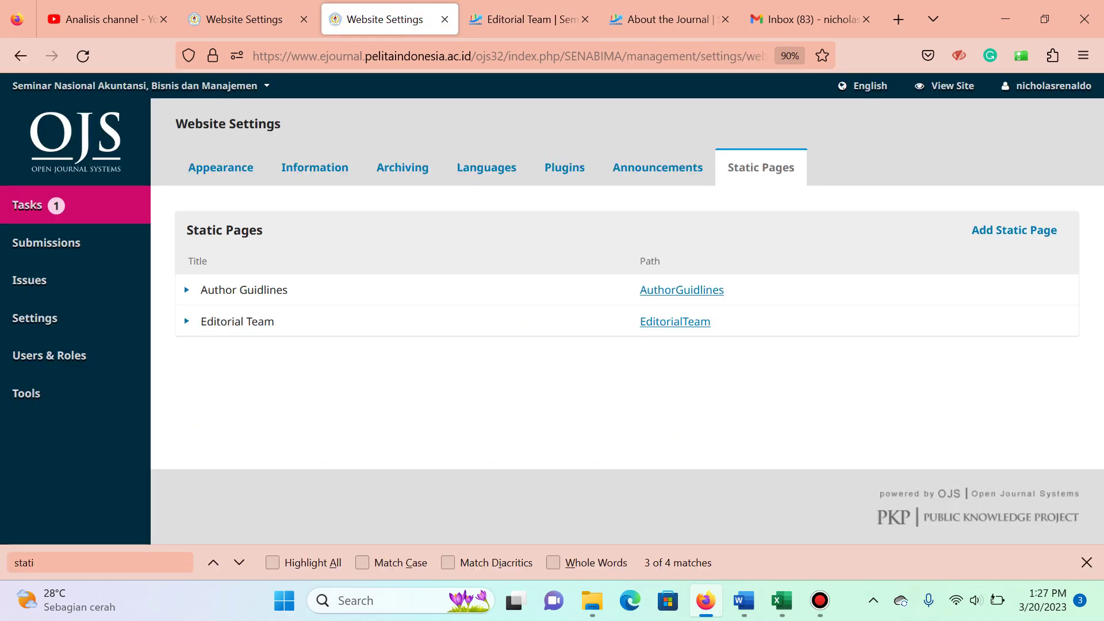
pyautogui.click(237, 322)
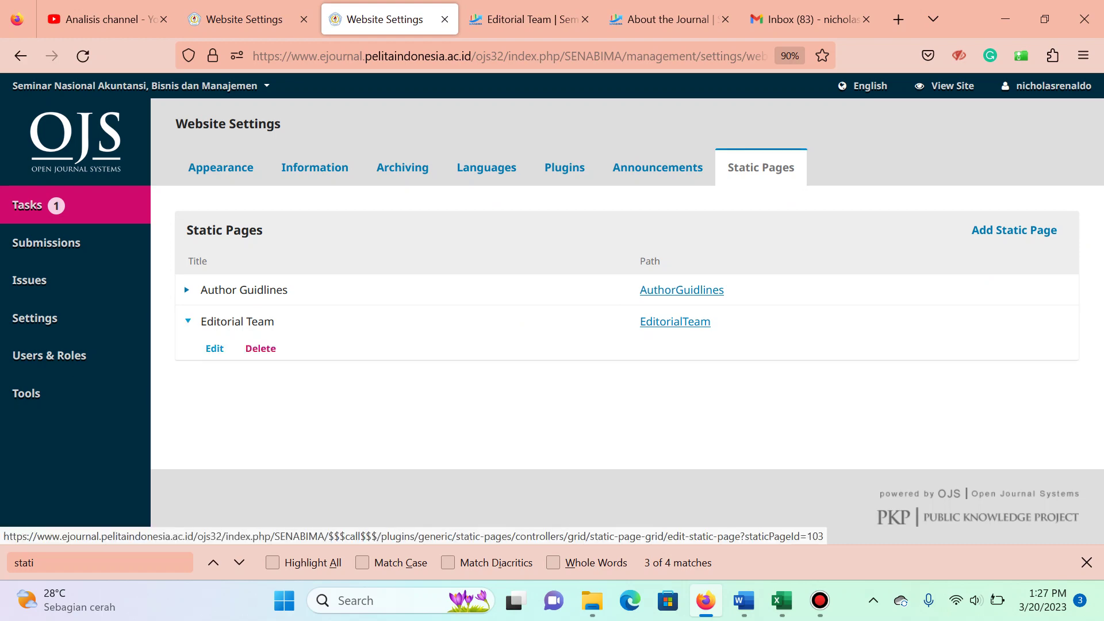
pyautogui.click(214, 348)
pyautogui.scroll(-1, 551, 310)
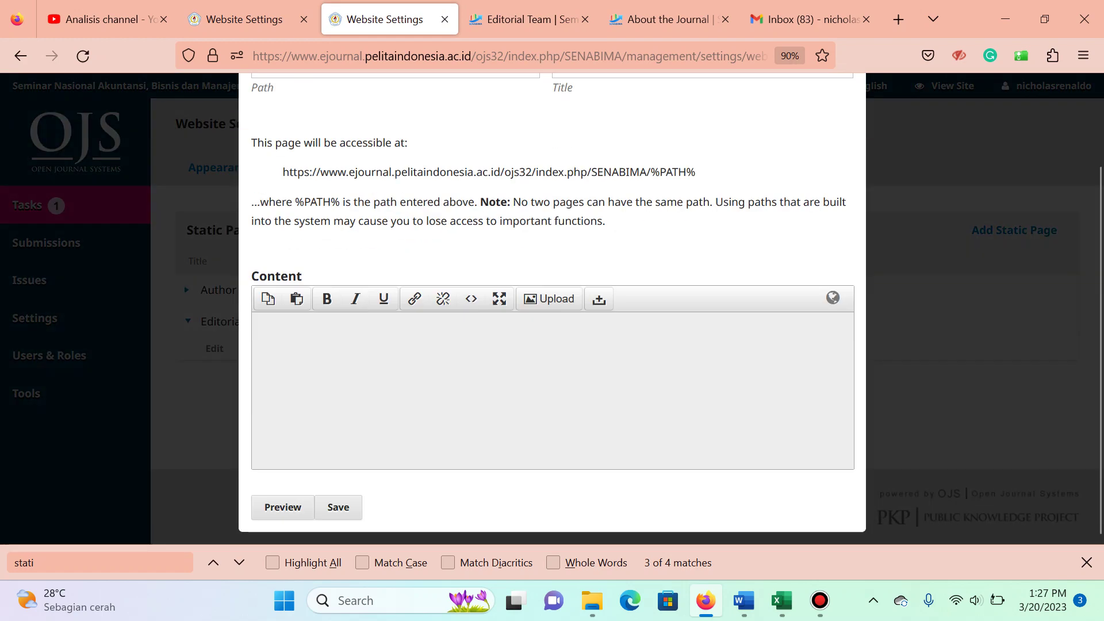
pyautogui.press('Escape')
# Step: Select the List of Reviewers link text, reload Editorial Team, and follow About page's Editorial Team link
pyautogui.hotkey('ctrl', 'Tab')
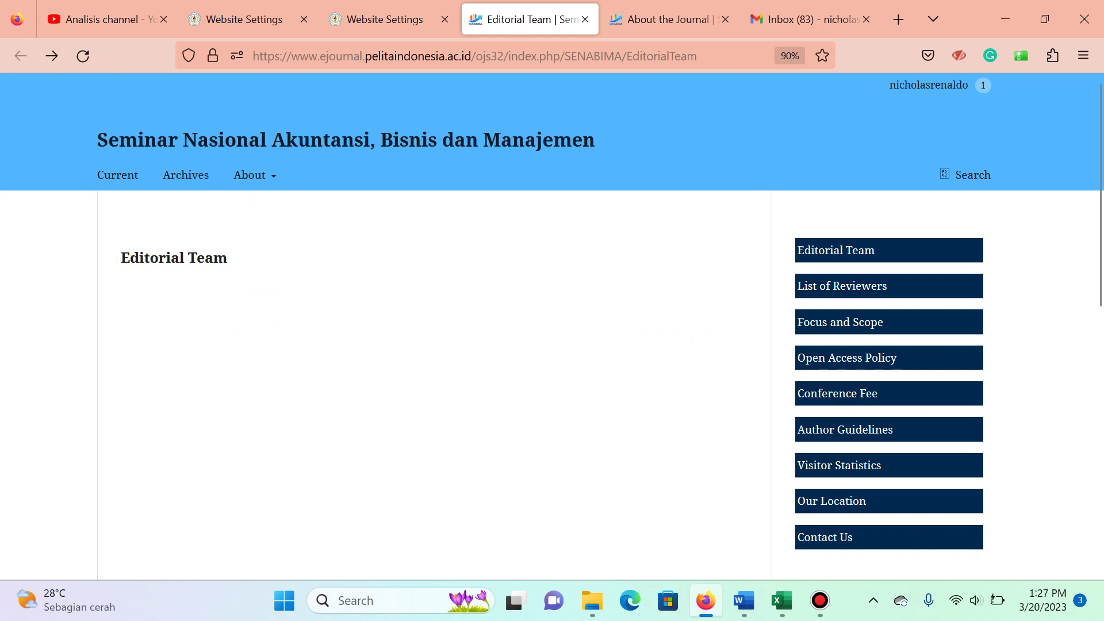
pyautogui.moveTo(888, 286); pyautogui.dragTo(796, 285)
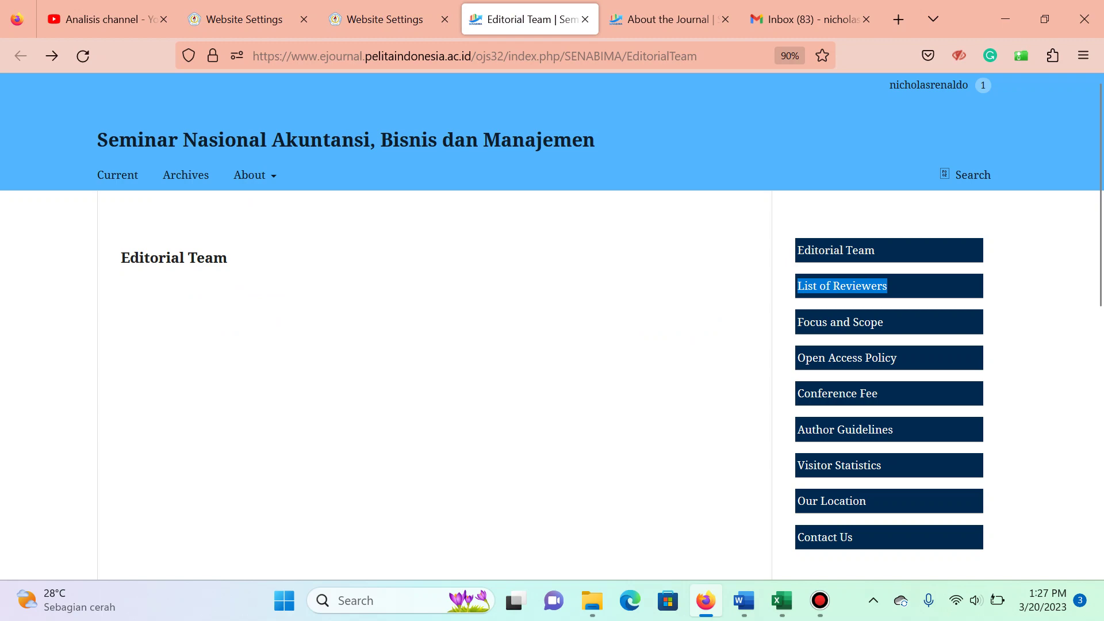
pyautogui.click(835, 250)
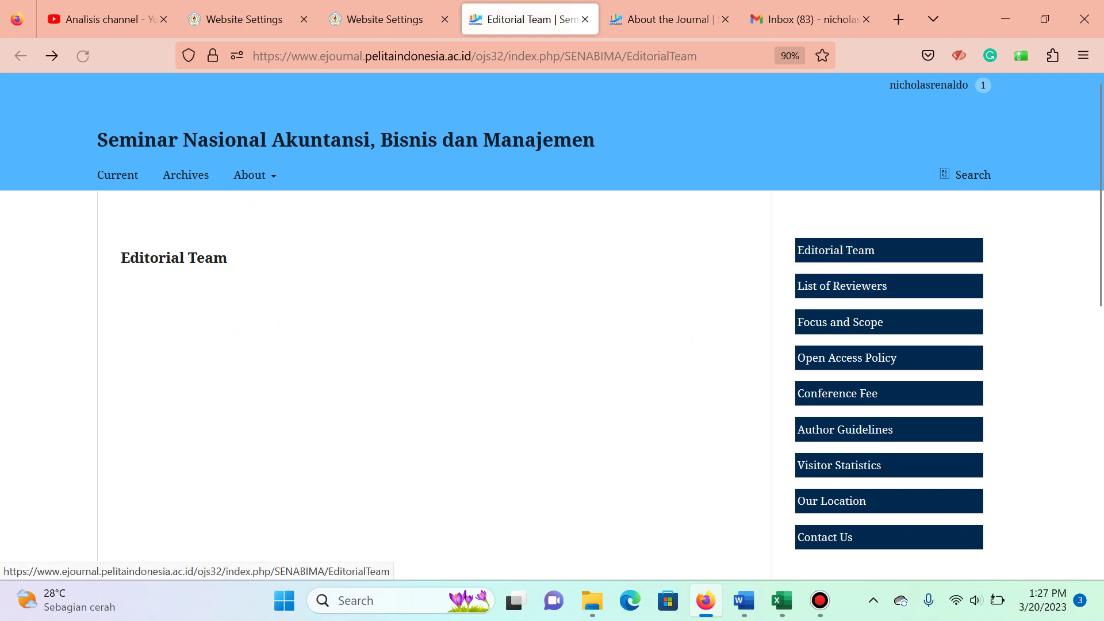
pyautogui.click(667, 19)
pyautogui.click(836, 318)
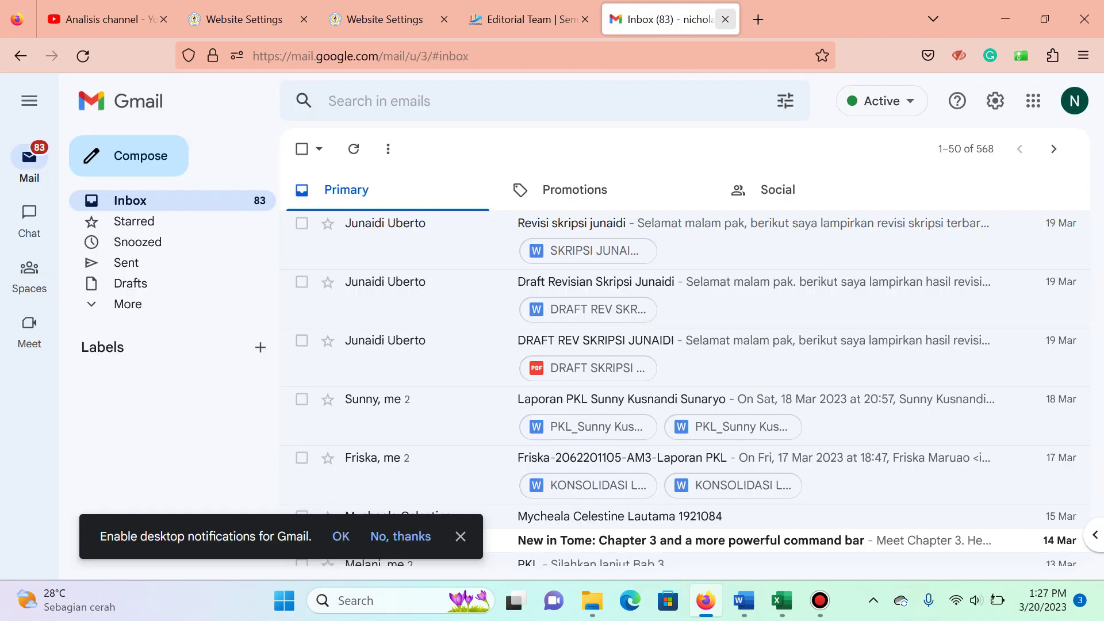
# Step: Reopen the closed ICOBIMA tab and open the ICOBIMA dashboard
pyautogui.click(725, 19)
pyautogui.rightClick(628, 13)
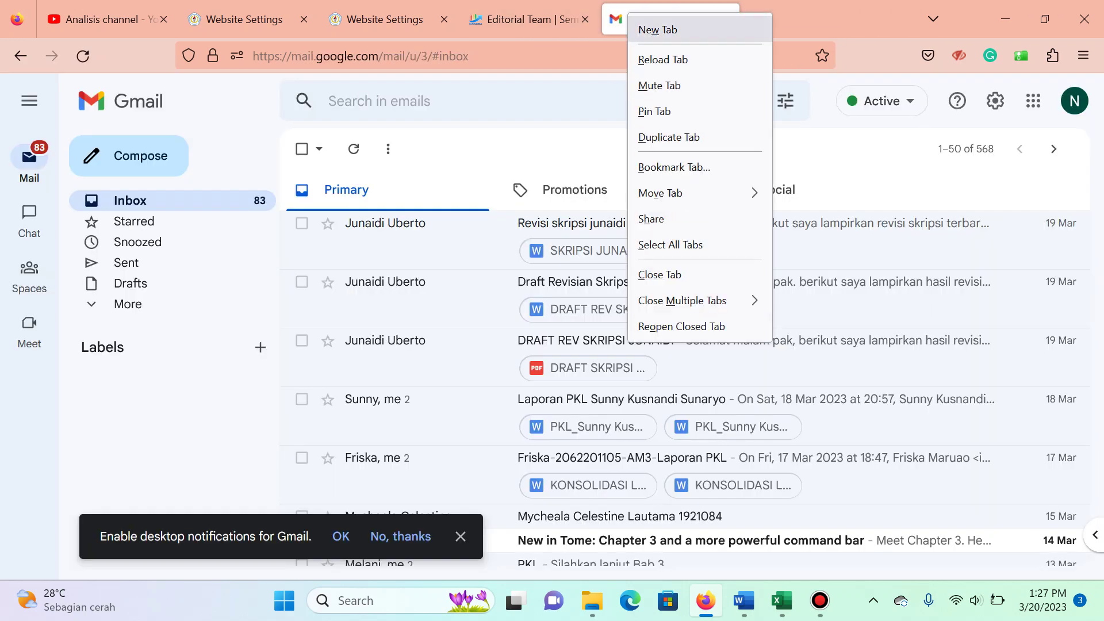
pyautogui.click(682, 326)
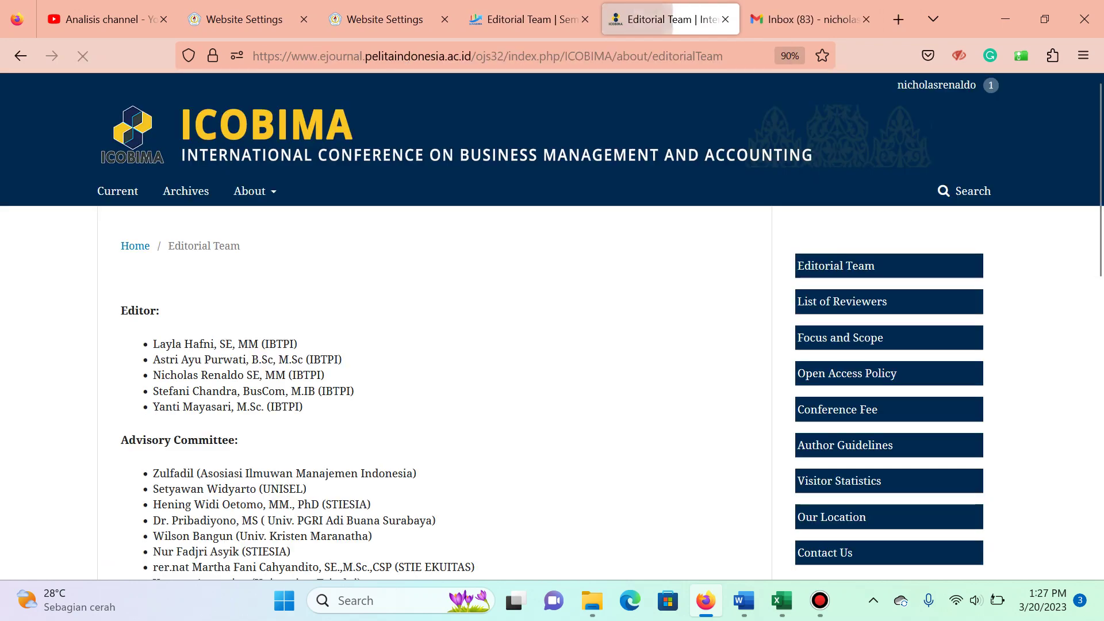
pyautogui.moveTo(935, 86)
pyautogui.click(931, 109)
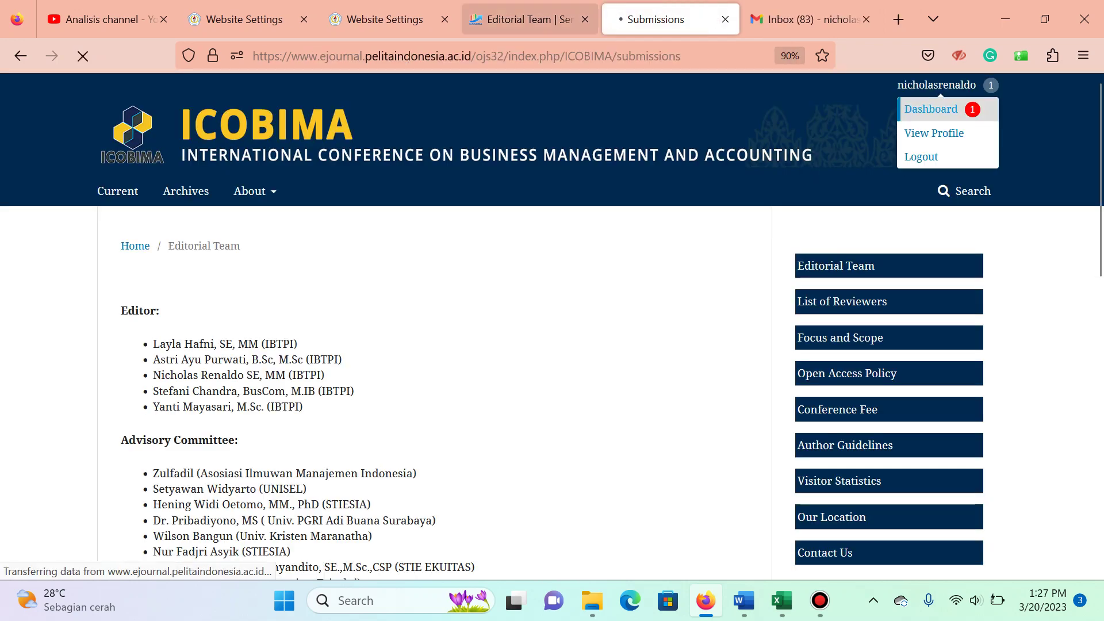
# Step: Select the List of Reviewers link text on SENABIMA's Editorial Team page, then return to Static Pages
pyautogui.hotkey('ctrl', 'pageup')
pyautogui.moveTo(887, 286); pyautogui.dragTo(798, 286)
pyautogui.hotkey('ctrl', 'c')
pyautogui.hotkey('ctrl', 'pageup')
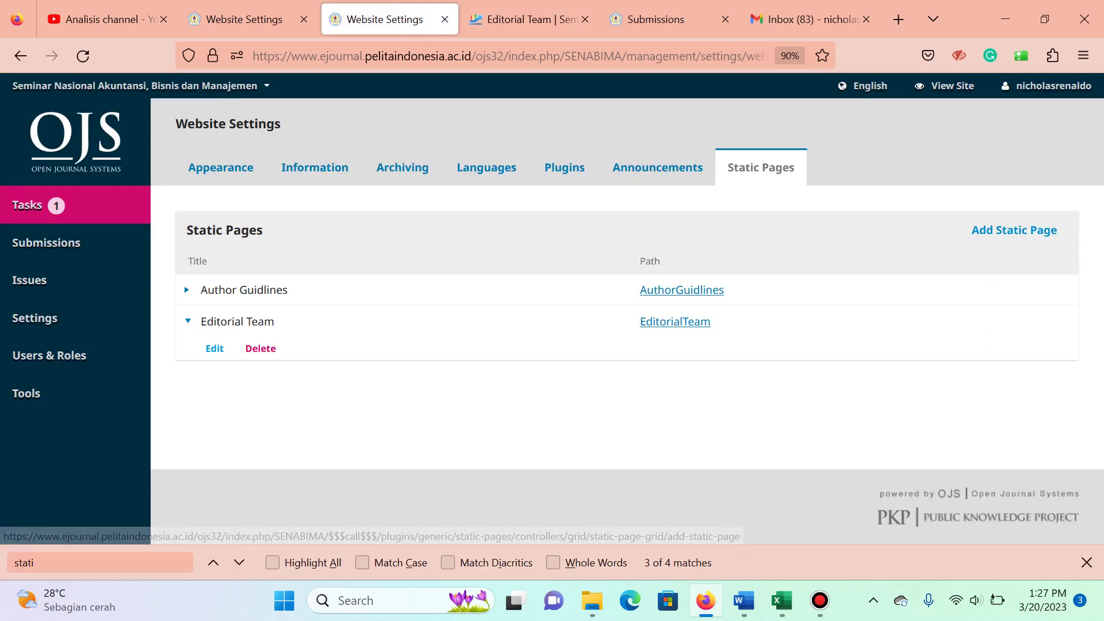
# Step: Add a static page titled 'List of Reviewers' with path ListofReviewers and save it
pyautogui.click(1014, 230)
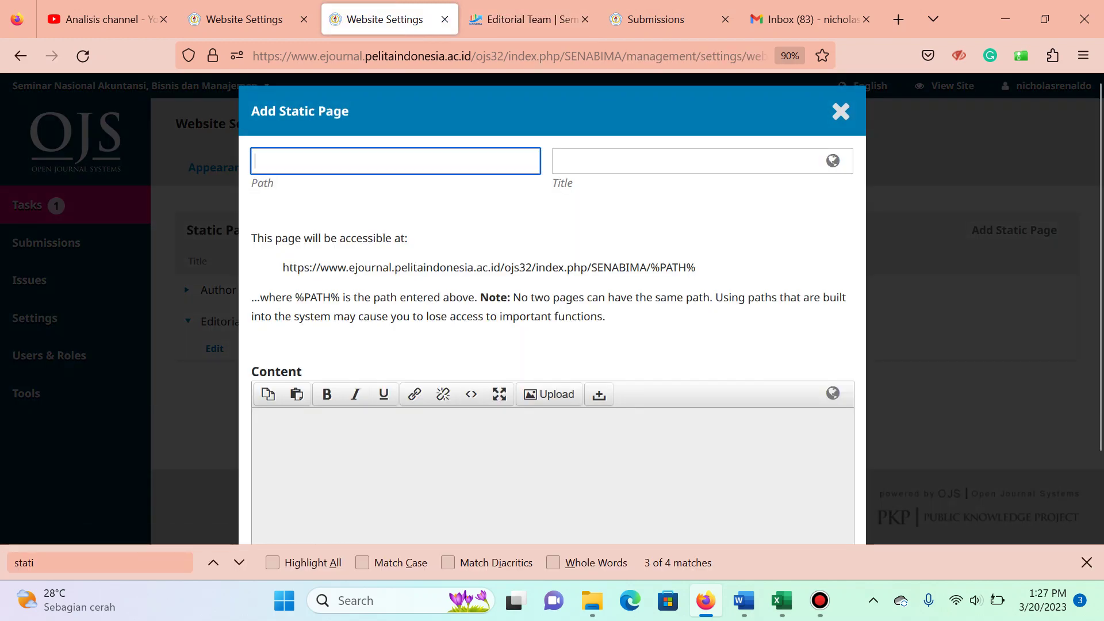
pyautogui.hotkey('ctrl', 'v')
pyautogui.press('Tab')
pyautogui.hotkey('ctrl', 'v')
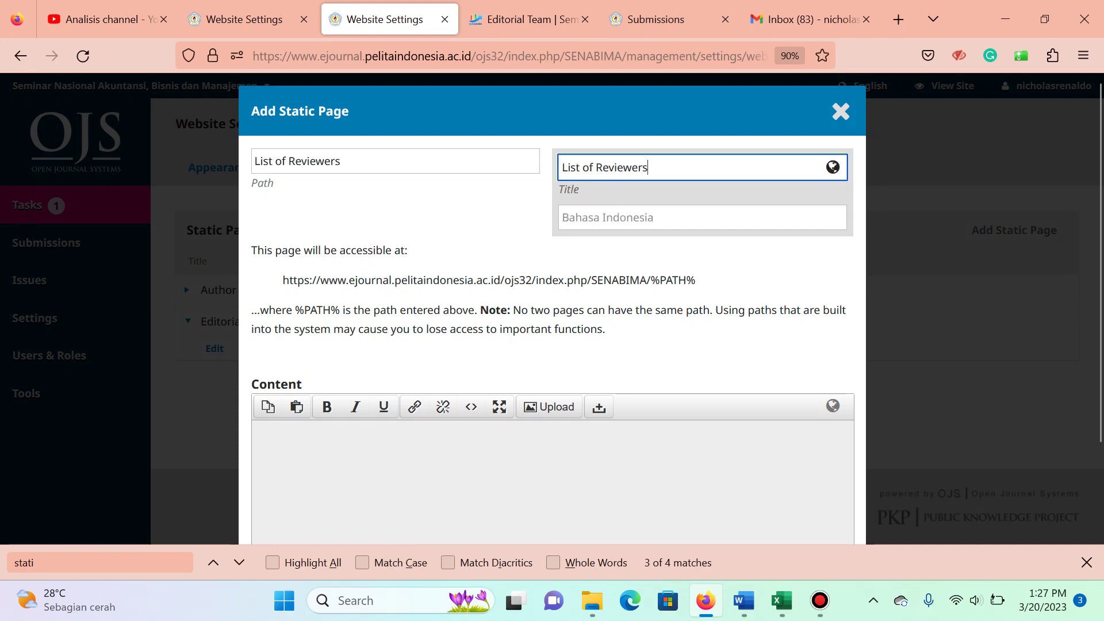
pyautogui.click(288, 161)
pyautogui.press('BackSpace')
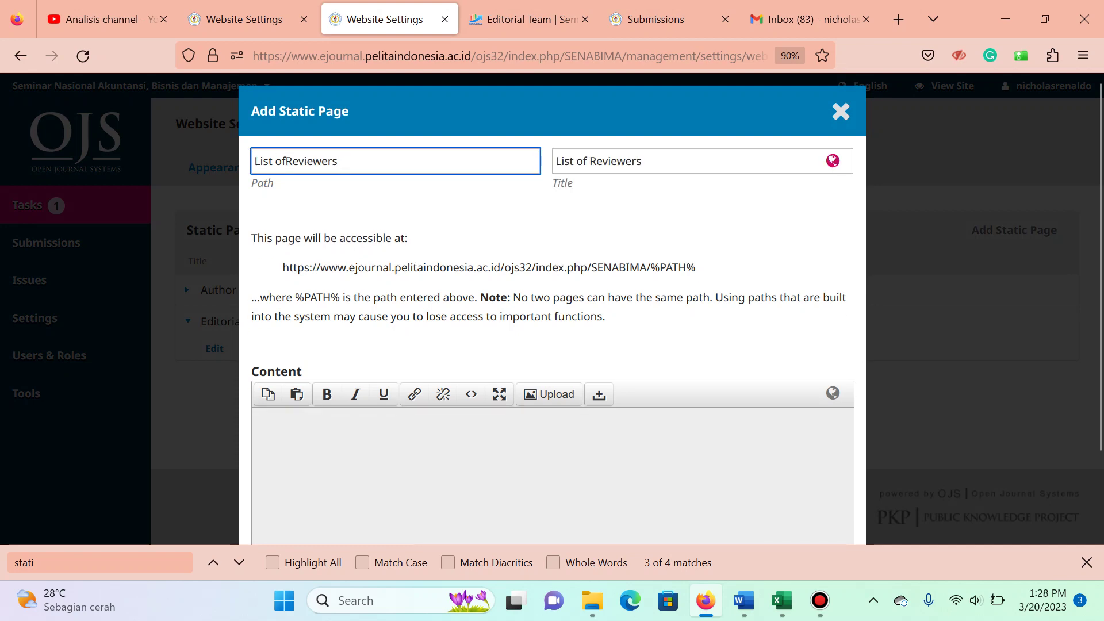
pyautogui.press('Left')
pyautogui.press('Left')
pyautogui.press('BackSpace')
pyautogui.scroll(-2, 552, 310)
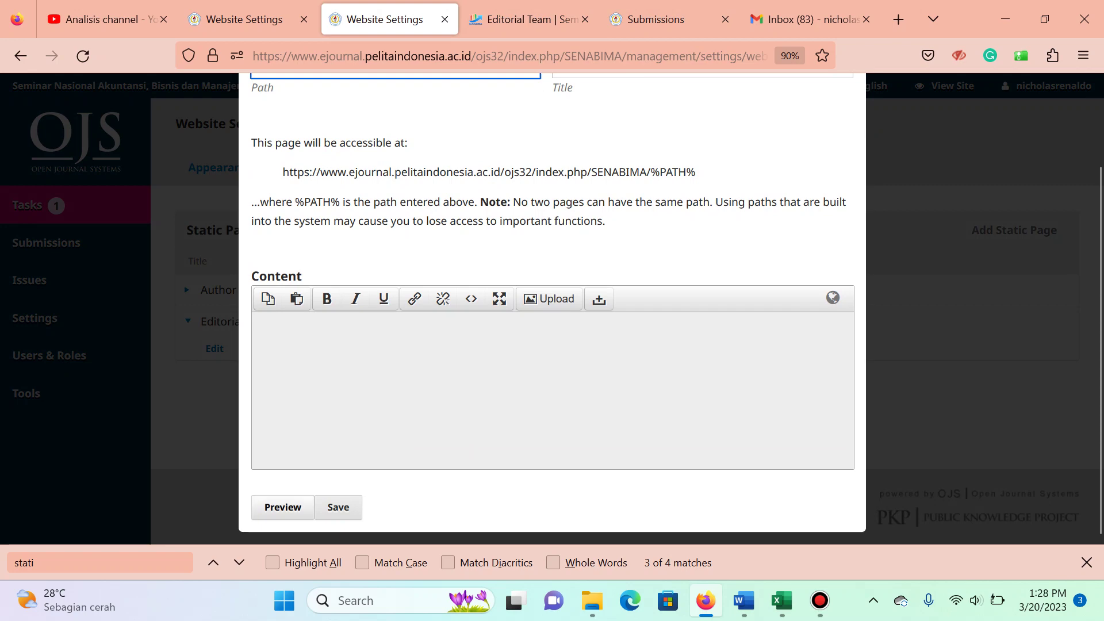
pyautogui.click(283, 507)
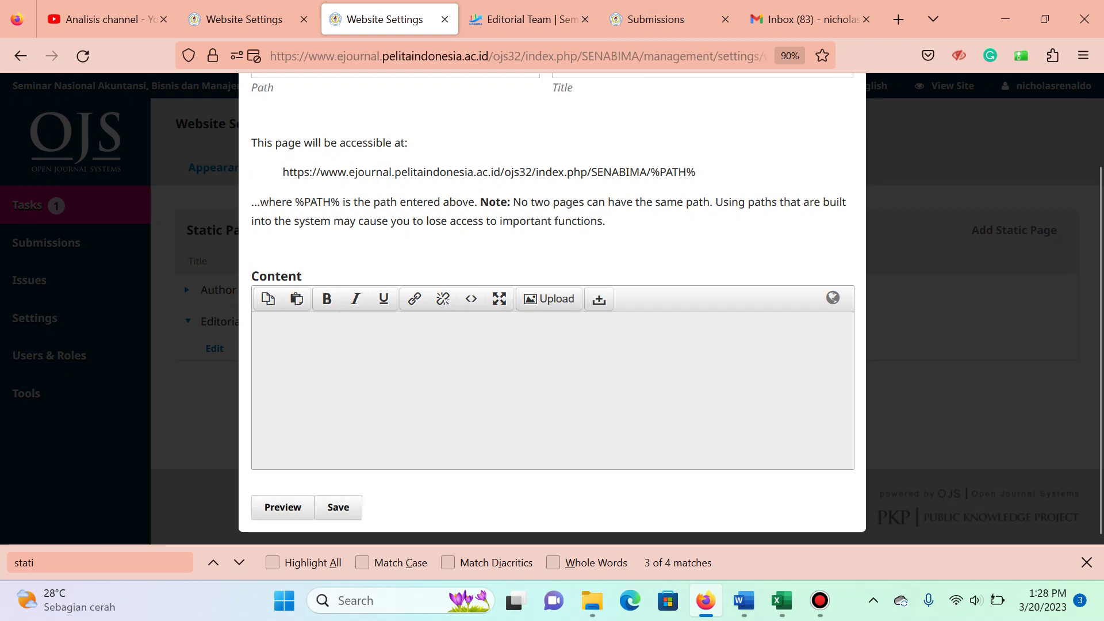
pyautogui.click(338, 506)
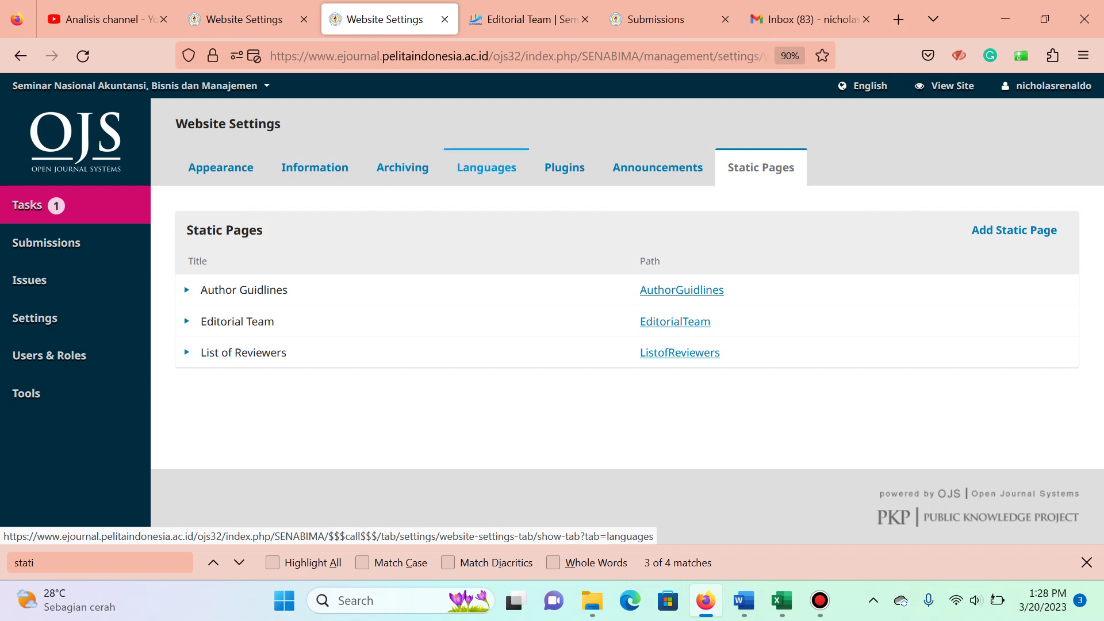
# Step: Search the installed plugins for 'custom' and follow the Editorial Team page's List of Reviewers link
pyautogui.click(564, 167)
pyautogui.hotkey('ctrl', 'f')
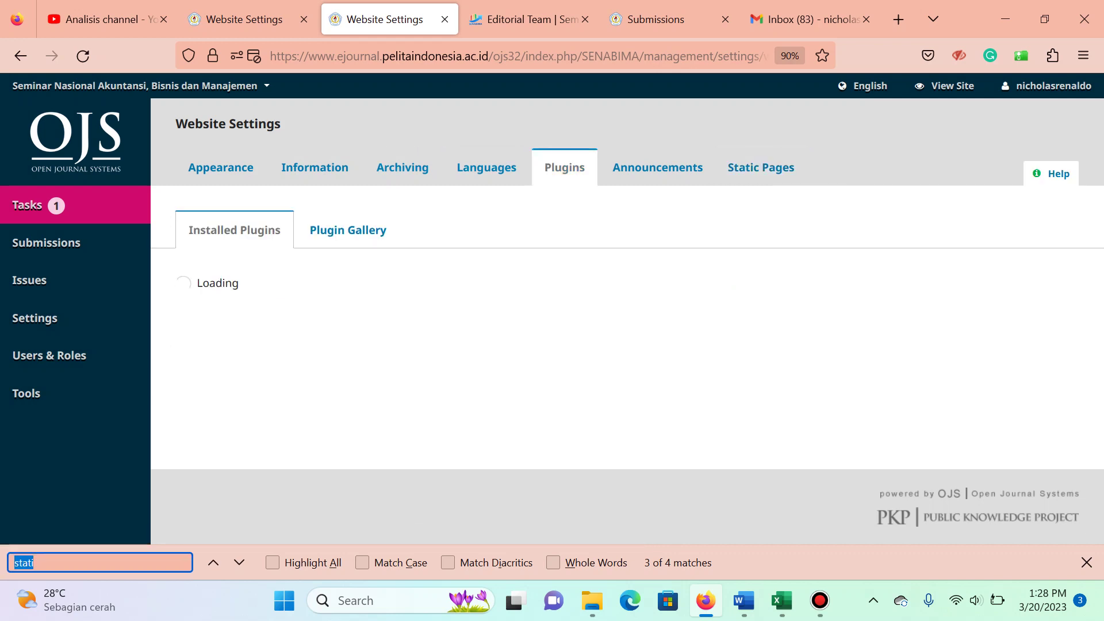
pyautogui.write('custom')
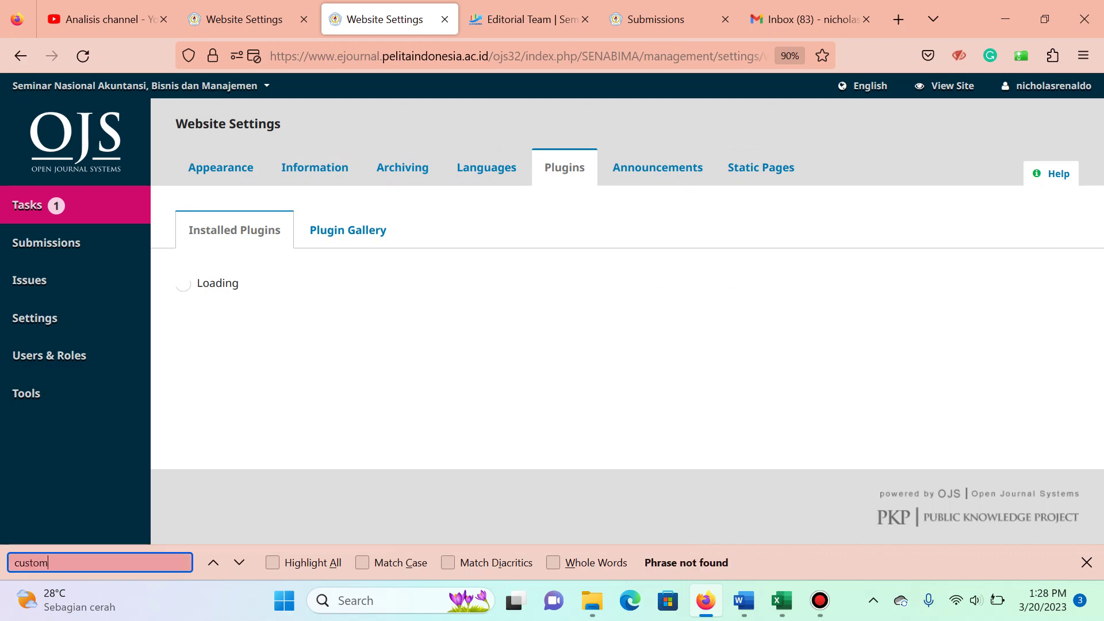
pyautogui.hotkey('ctrl', 'Tab')
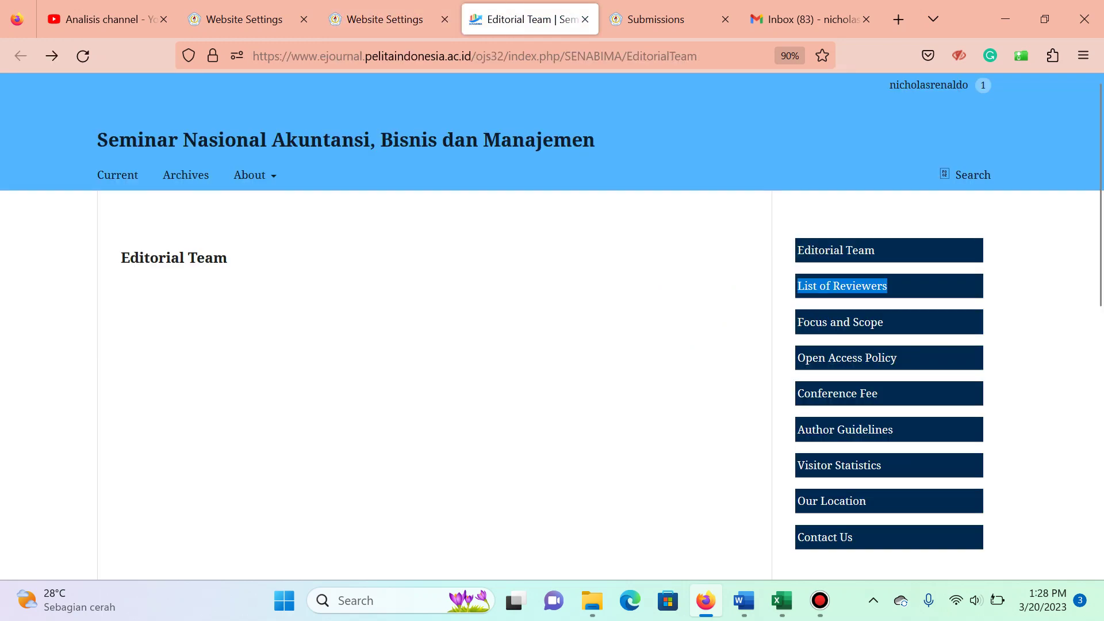
pyautogui.press('Return')
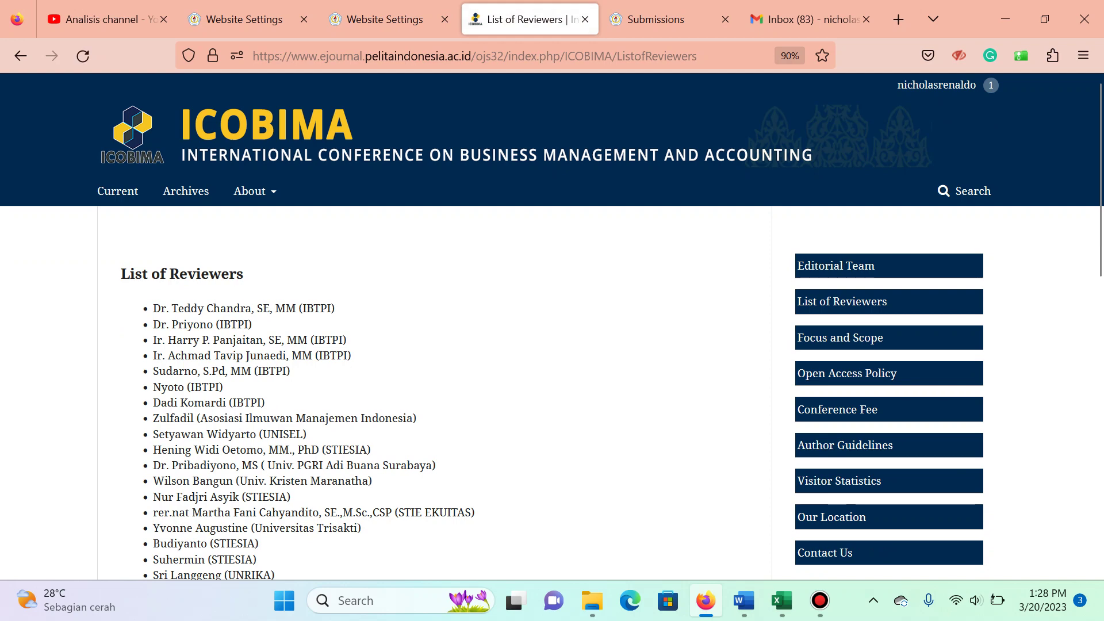
# Step: Find Custom Block Manager by searching 'custom' and open its list of custom blocks
pyautogui.hotkey('alt', 'Left')
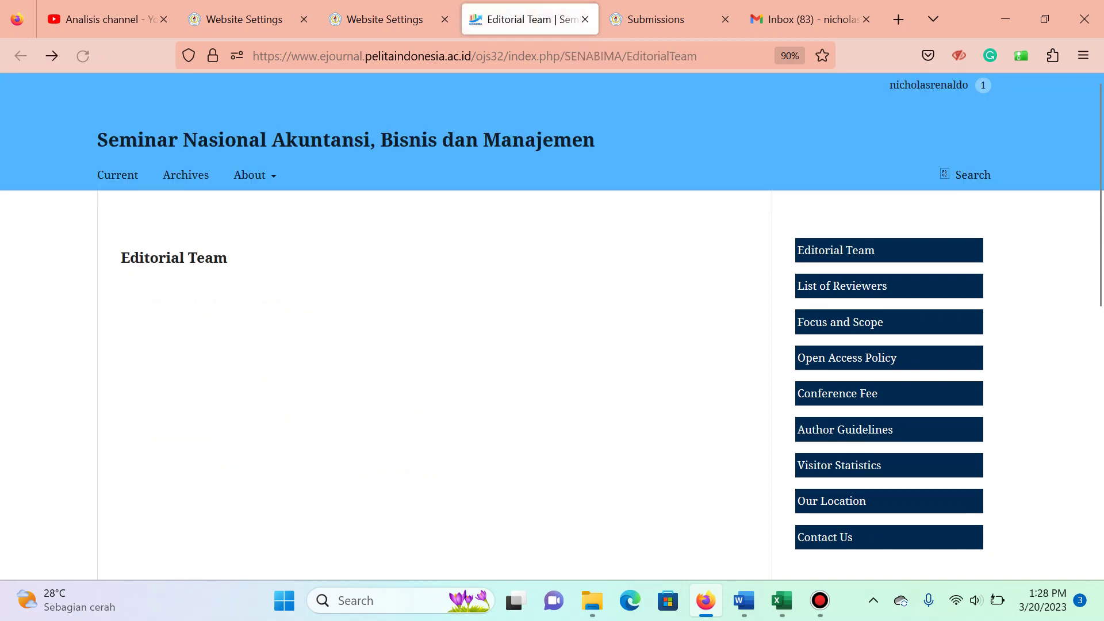
pyautogui.hotkey('ctrl', 'pageup')
pyautogui.scroll(-5, 627, 322)
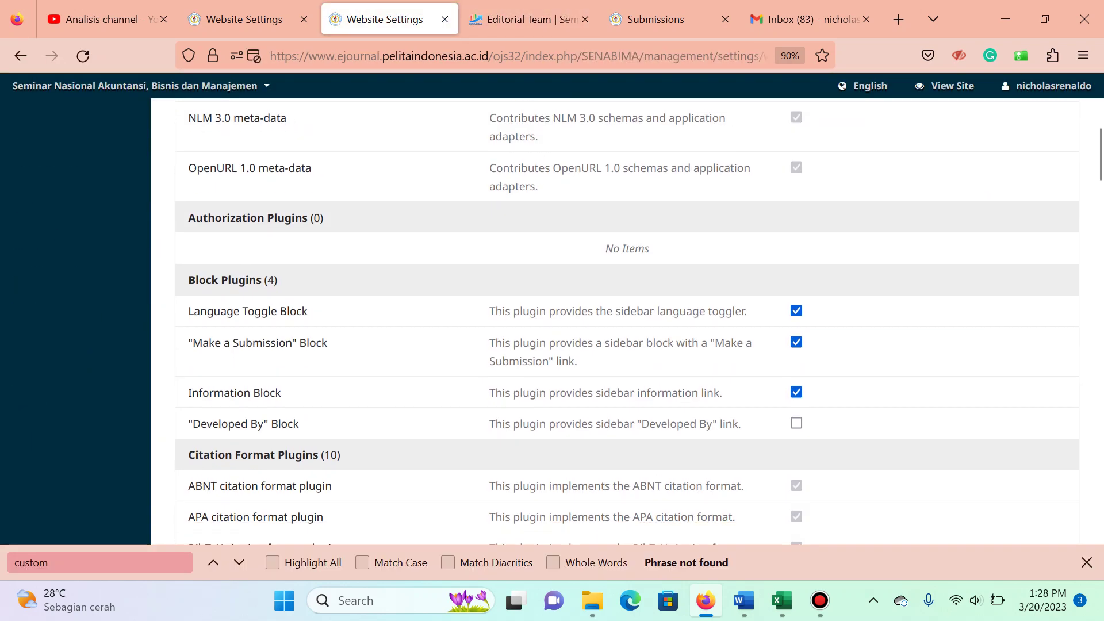
pyautogui.hotkey('ctrl', 'f')
pyautogui.write('custom')
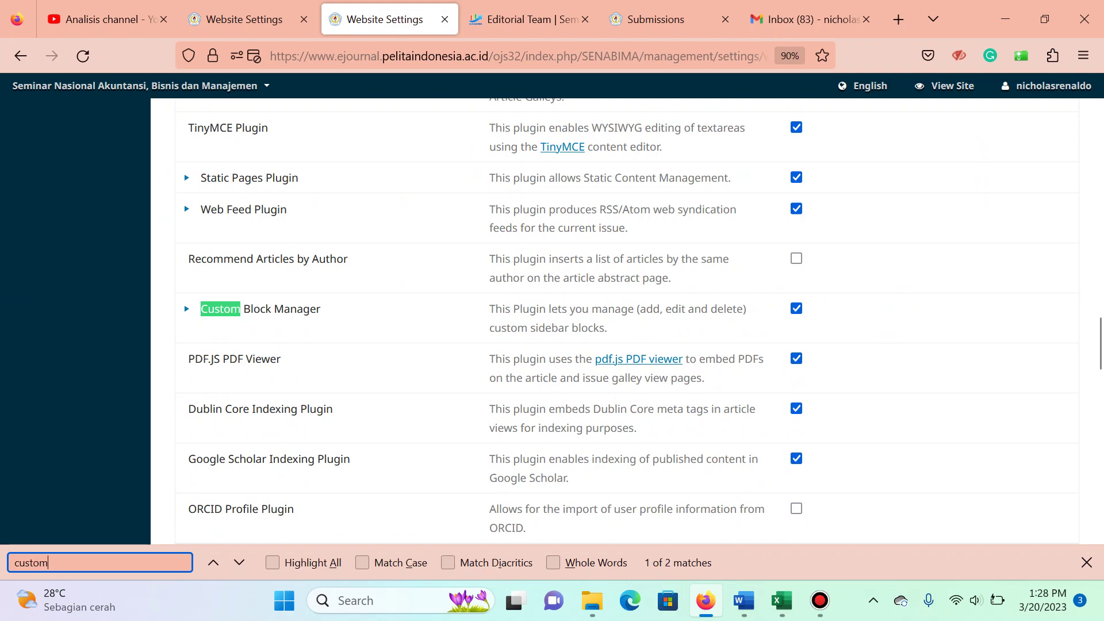
pyautogui.hotkey('ctrl', 'Return')
pyautogui.press('Tab')
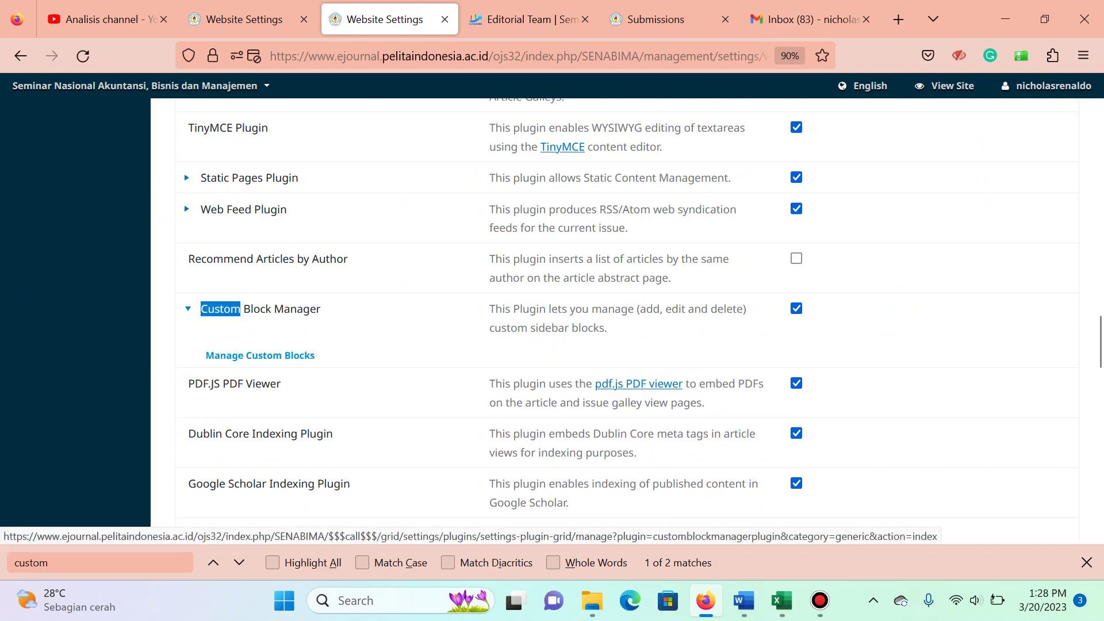
pyautogui.press('Return')
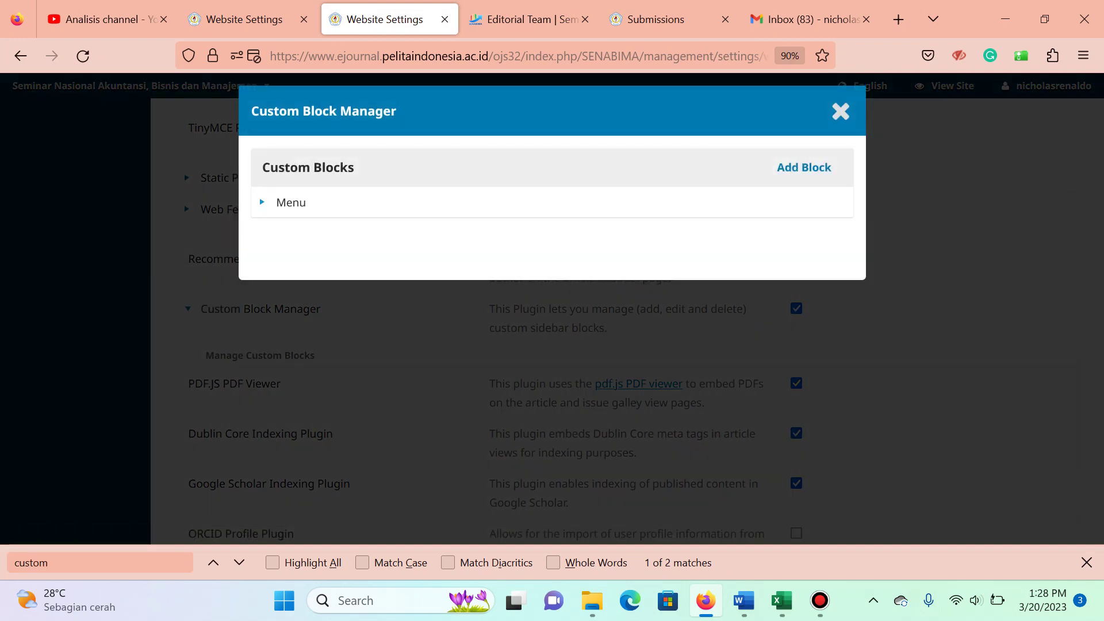
# Step: Open the Menu block editor and select its List of Reviewers link text for comparison
pyautogui.press('Tab')
pyautogui.press('Return')
pyautogui.press('Tab')
pyautogui.press('Return')
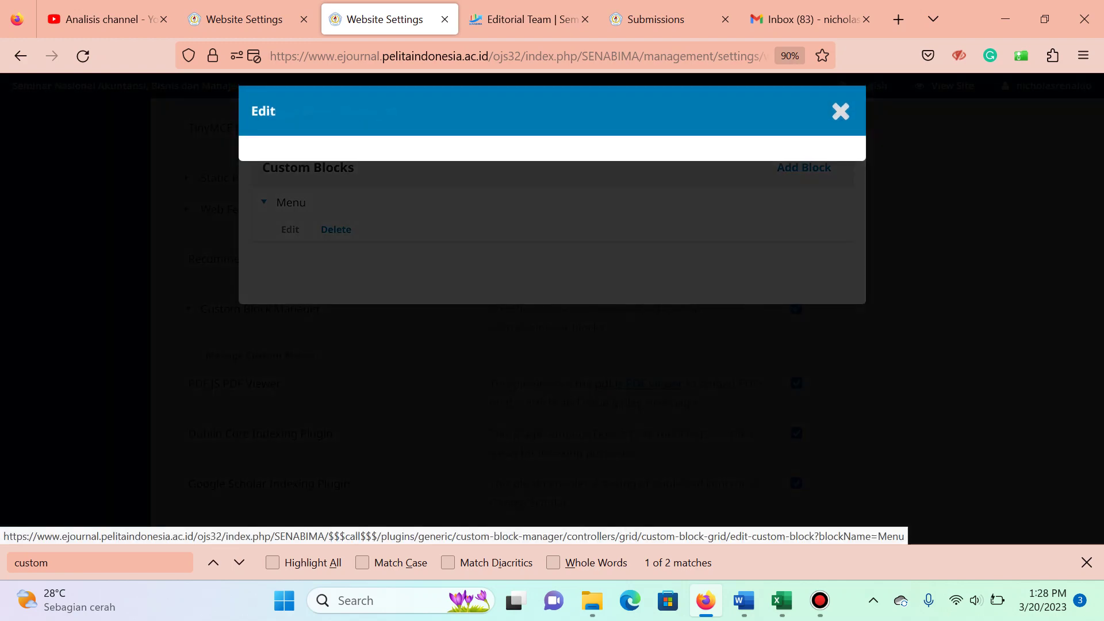
pyautogui.hotkey('shift', 'Left')
pyautogui.hotkey('shift', 'Left')
pyautogui.hotkey('shift', 'Left')
pyautogui.hotkey('shift', 'Left')
pyautogui.hotkey('shift', 'Left')
pyautogui.hotkey('shift', 'Left')
pyautogui.hotkey('shift', 'Left')
pyautogui.hotkey('shift', 'Left')
pyautogui.hotkey('shift', 'Left')
pyautogui.hotkey('shift', 'Left')
pyautogui.hotkey('shift', 'Left')
pyautogui.hotkey('shift', 'Left')
pyautogui.hotkey('shift', 'Left')
pyautogui.hotkey('shift', 'Left')
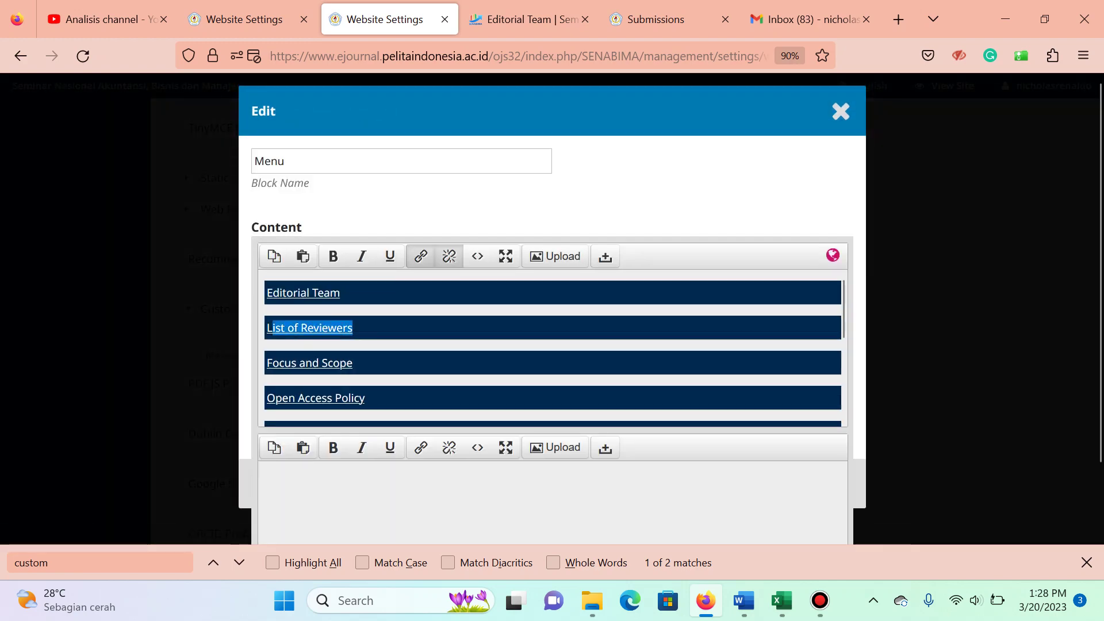
pyautogui.hotkey('ctrl', 'Tab')
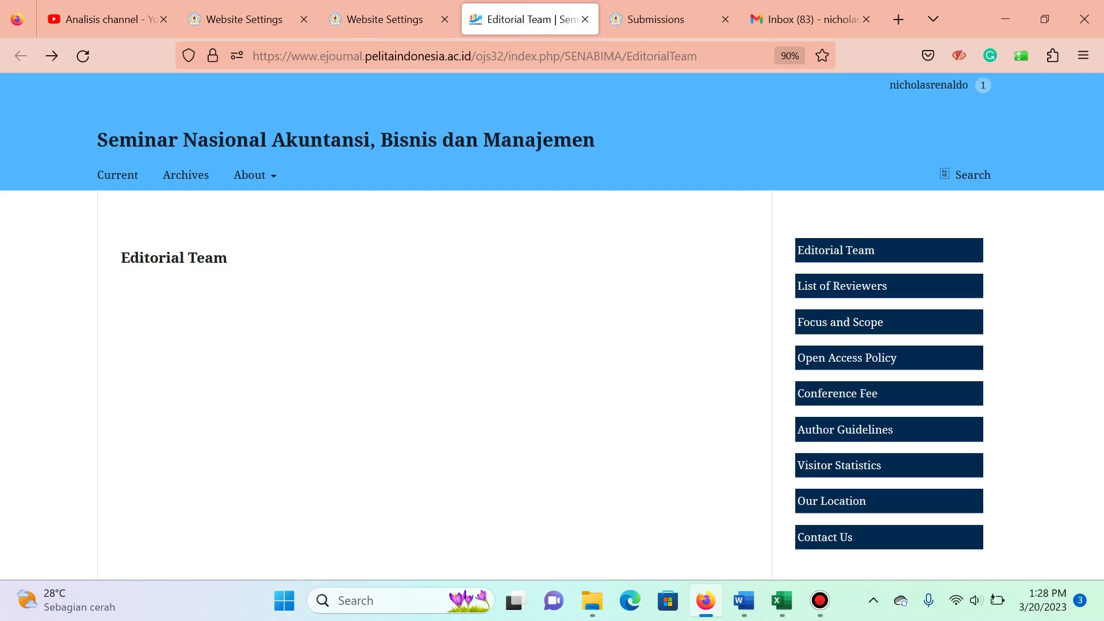
pyautogui.hotkey('ctrl', 'shift', 'Tab')
pyautogui.hotkey('ctrl', 'shift', 'Tab')
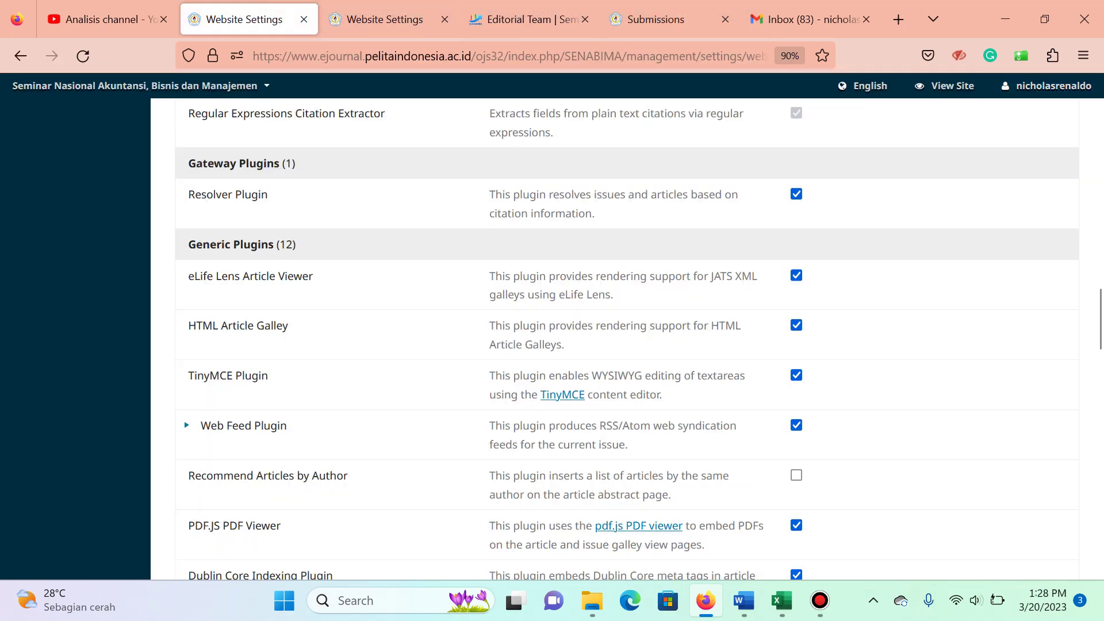
pyautogui.rightClick(945, 87)
pyautogui.click(976, 107)
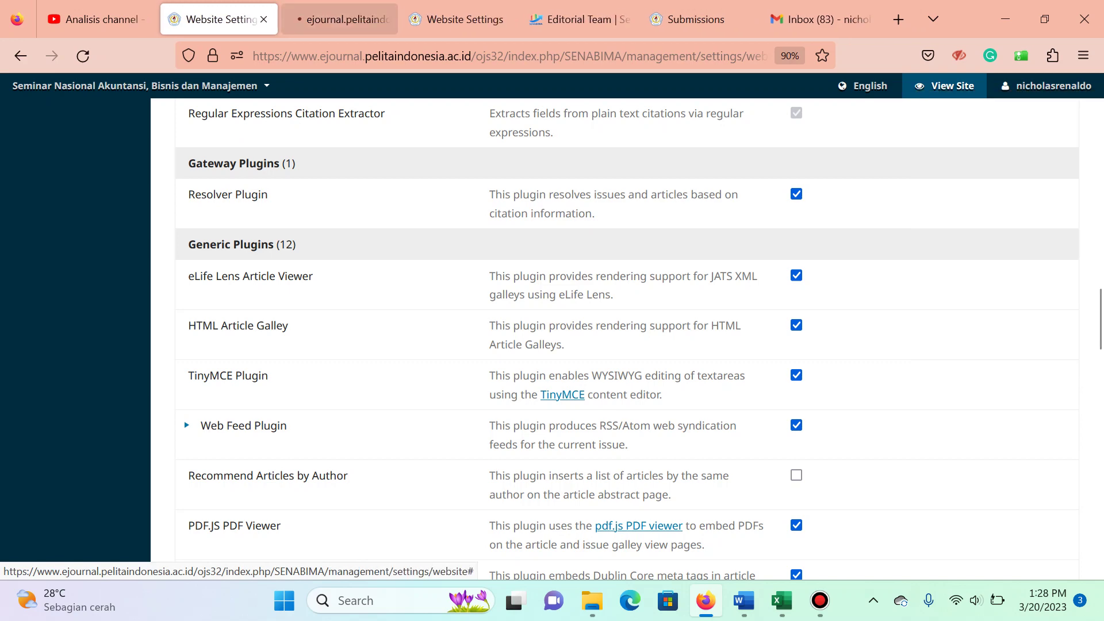
pyautogui.click(345, 19)
pyautogui.moveTo(345, 19); pyautogui.dragTo(581, 19)
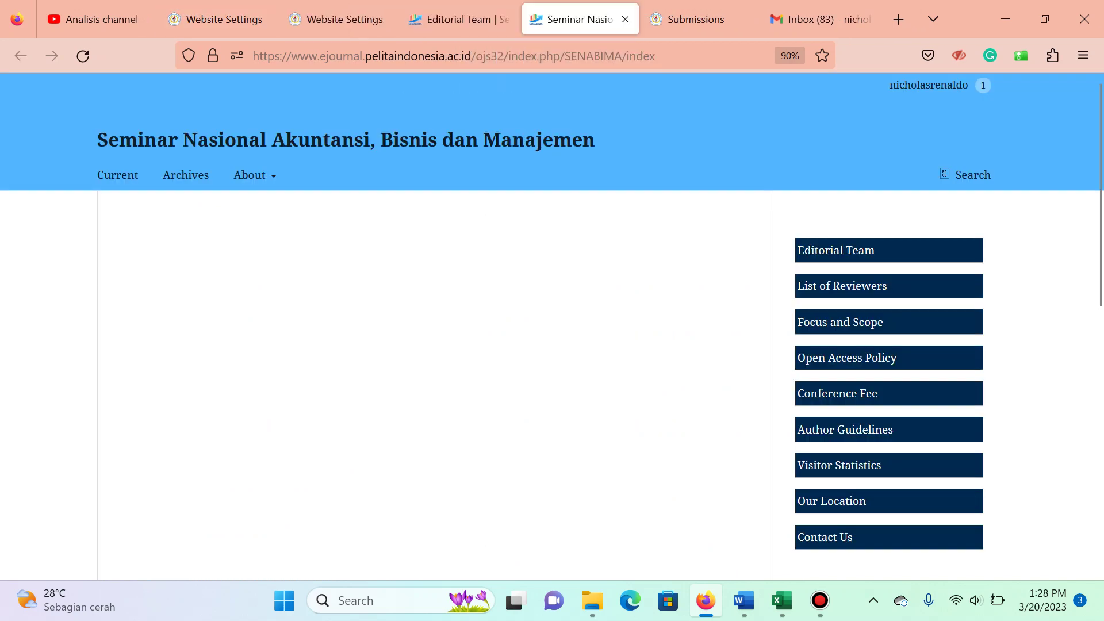
pyautogui.click(624, 19)
pyautogui.click(517, 19)
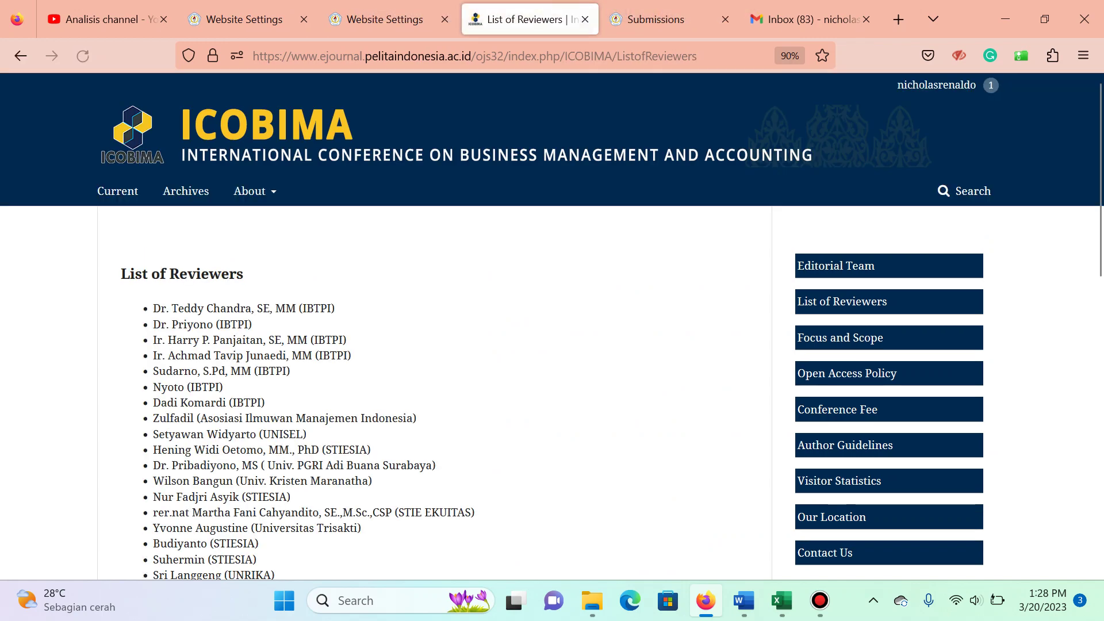
pyautogui.click(20, 56)
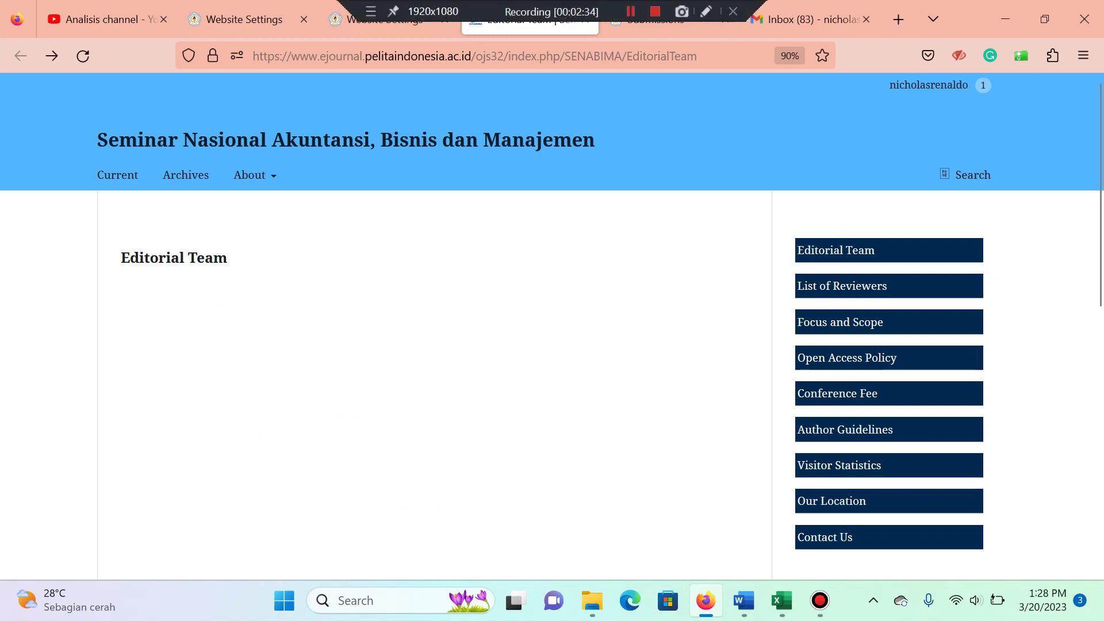
pyautogui.click(384, 19)
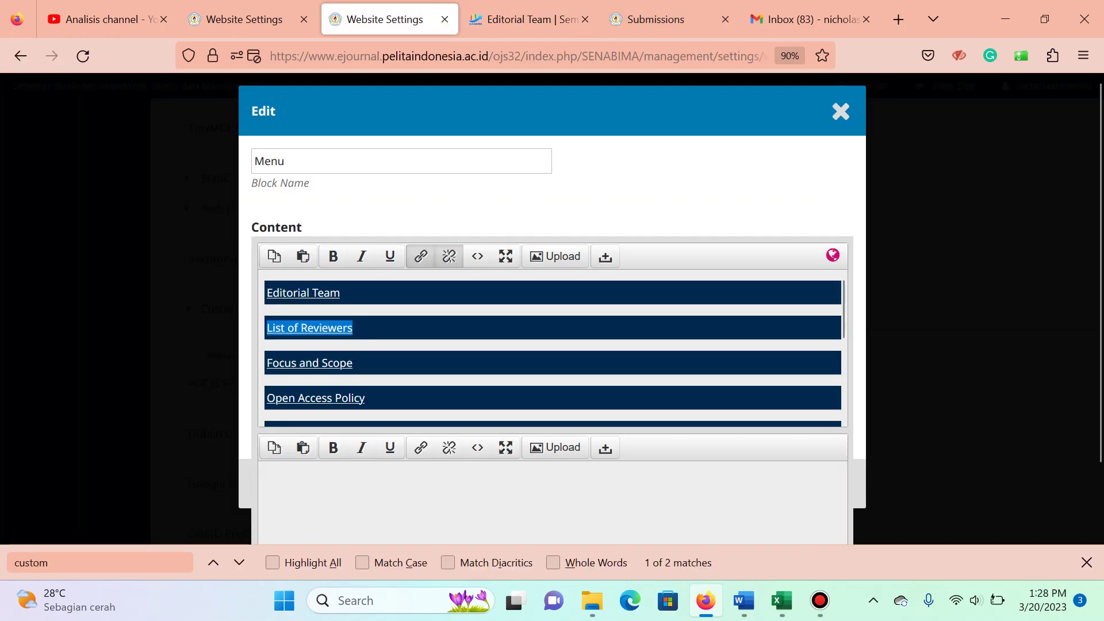
pyautogui.click(248, 18)
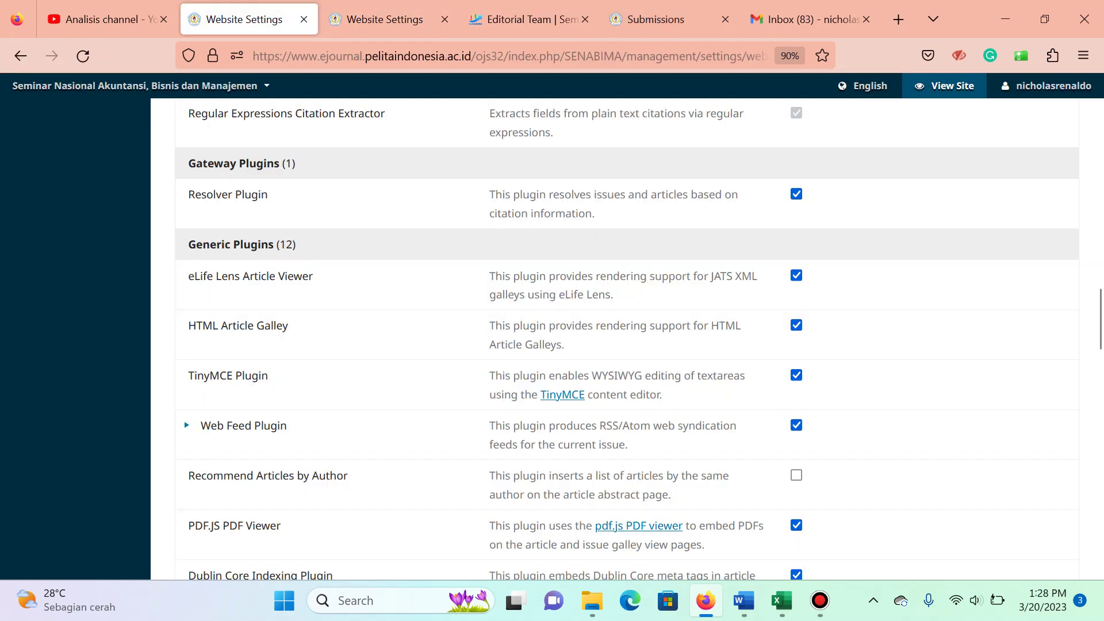
pyautogui.scroll(-3, 627, 339)
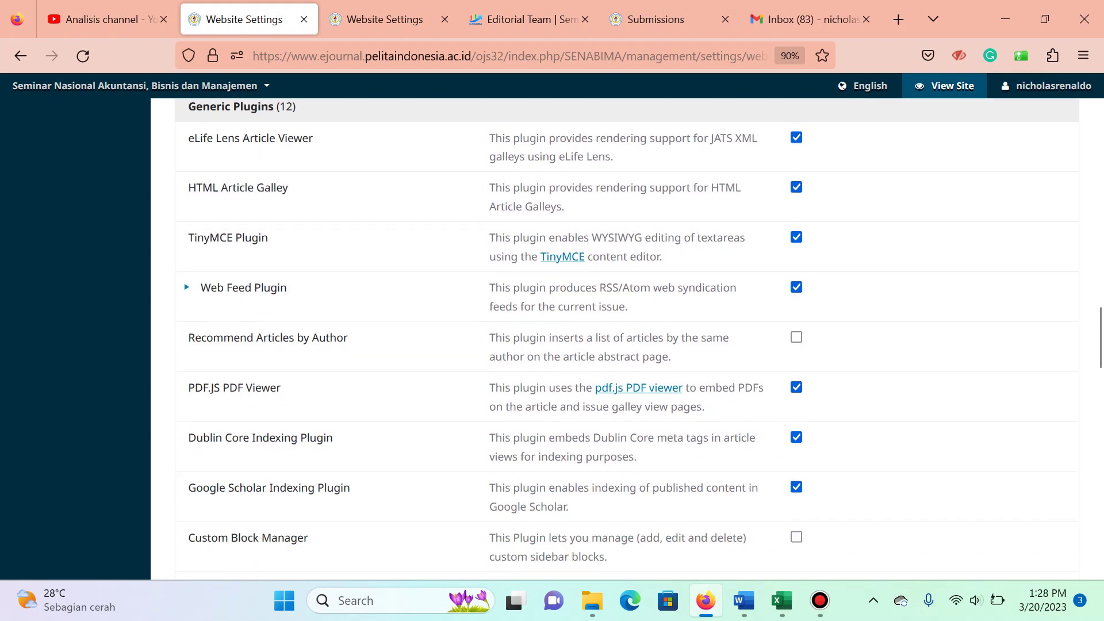
pyautogui.scroll(-2, 626, 339)
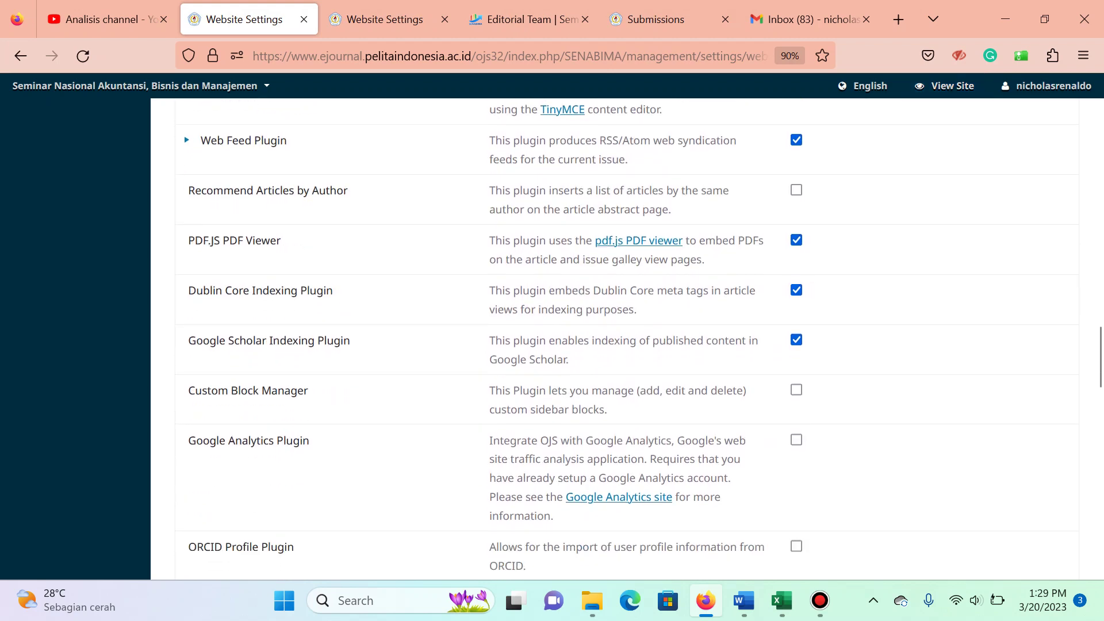
# Step: Close and reopen the Menu block editor, comparing it against the public Editorial Team page
pyautogui.hotkey('ctrl', 'Tab')
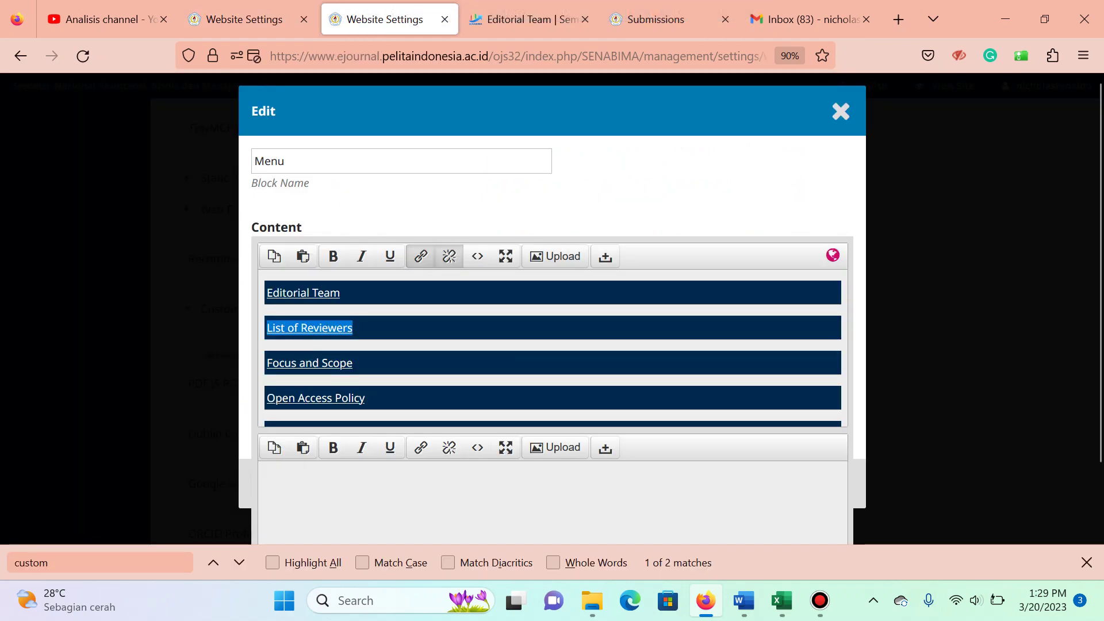
pyautogui.click(840, 111)
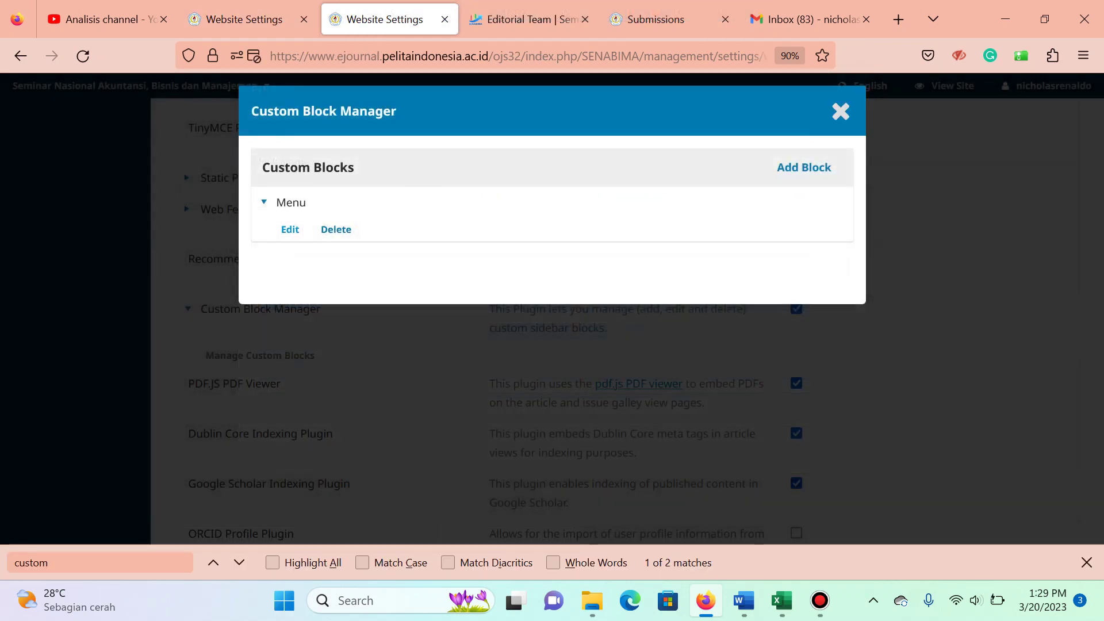
pyautogui.click(290, 230)
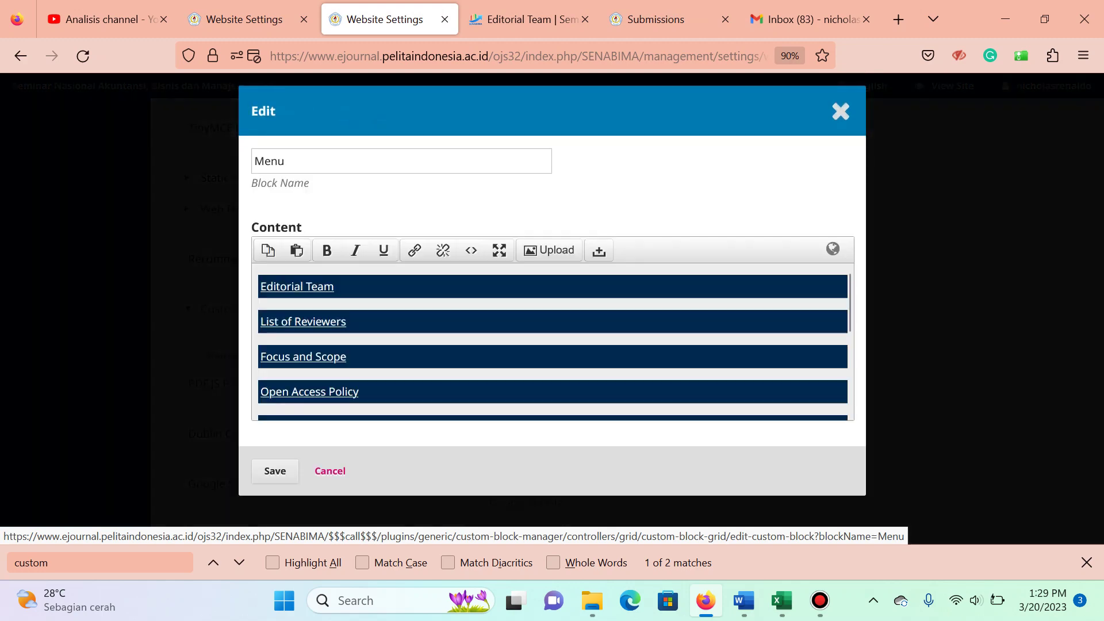
pyautogui.scroll(-2, 552, 345)
pyautogui.scroll(-2, 552, 341)
pyautogui.scroll(4, 552, 342)
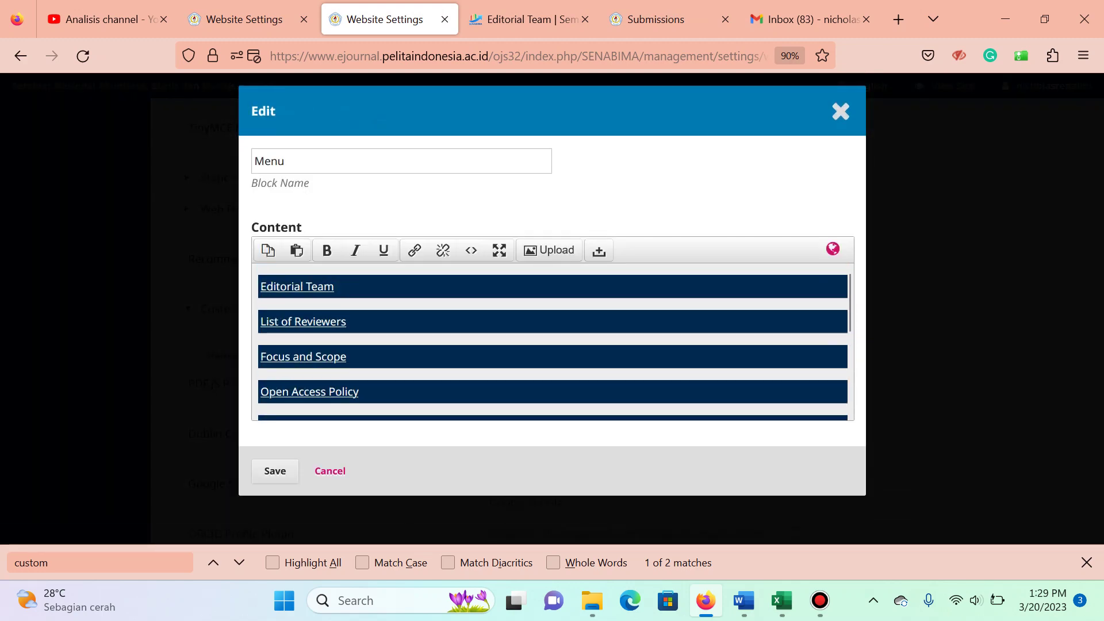
pyautogui.click(520, 18)
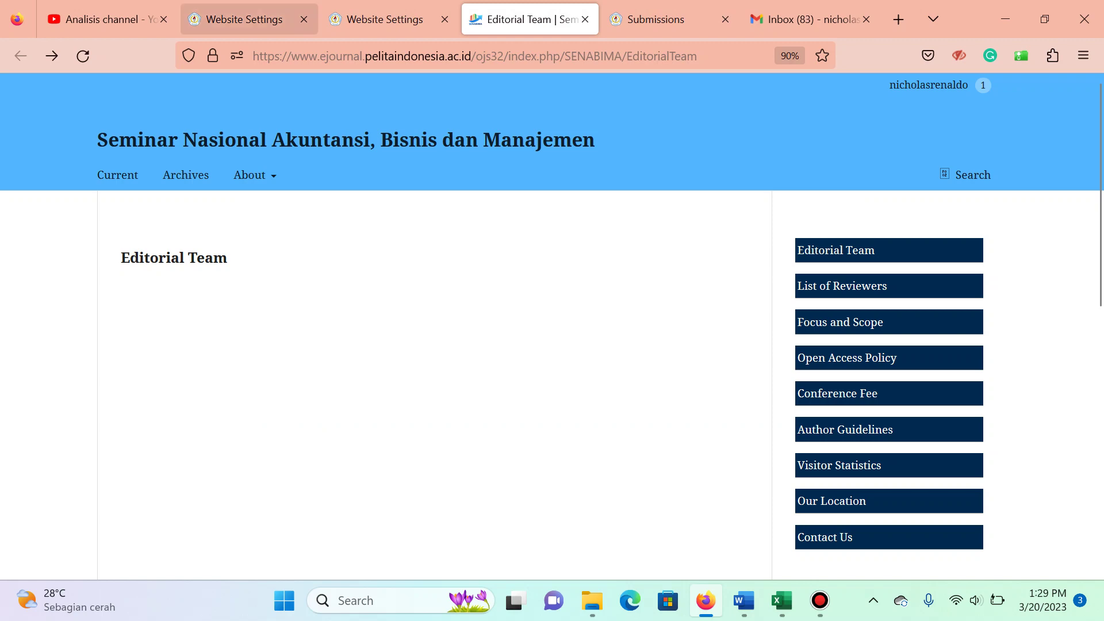
pyautogui.click(241, 19)
pyautogui.scroll(3, 626, 339)
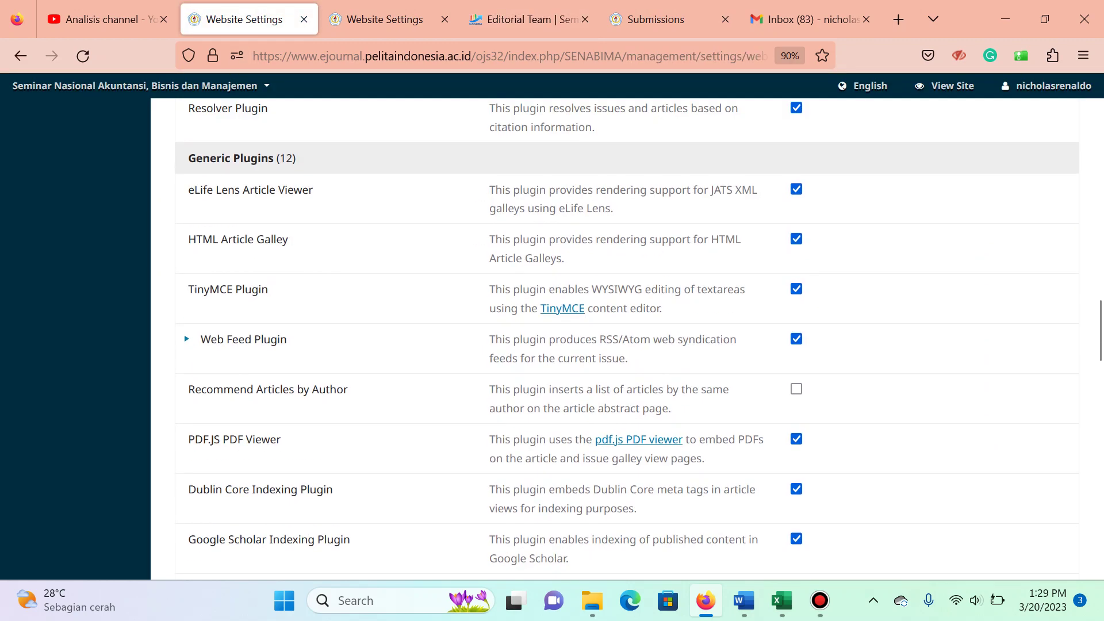
pyautogui.click(385, 19)
pyautogui.click(529, 19)
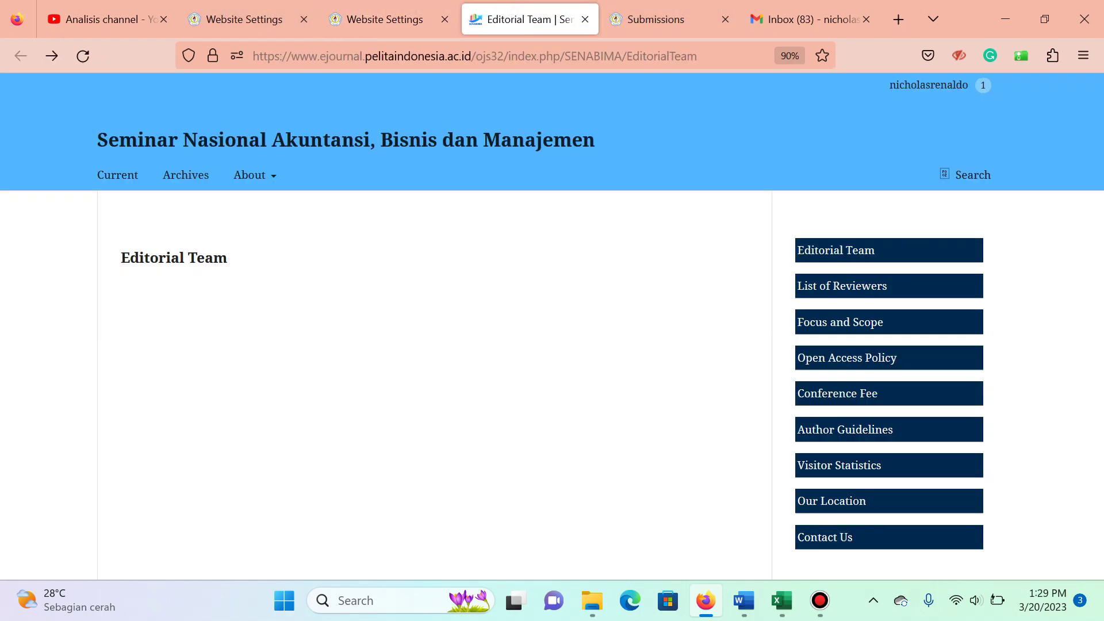
# Step: Close the Menu block editor and Custom Block Manager, back at the top of Plugins
pyautogui.hotkey('ctrl', 'shift', 'Tab')
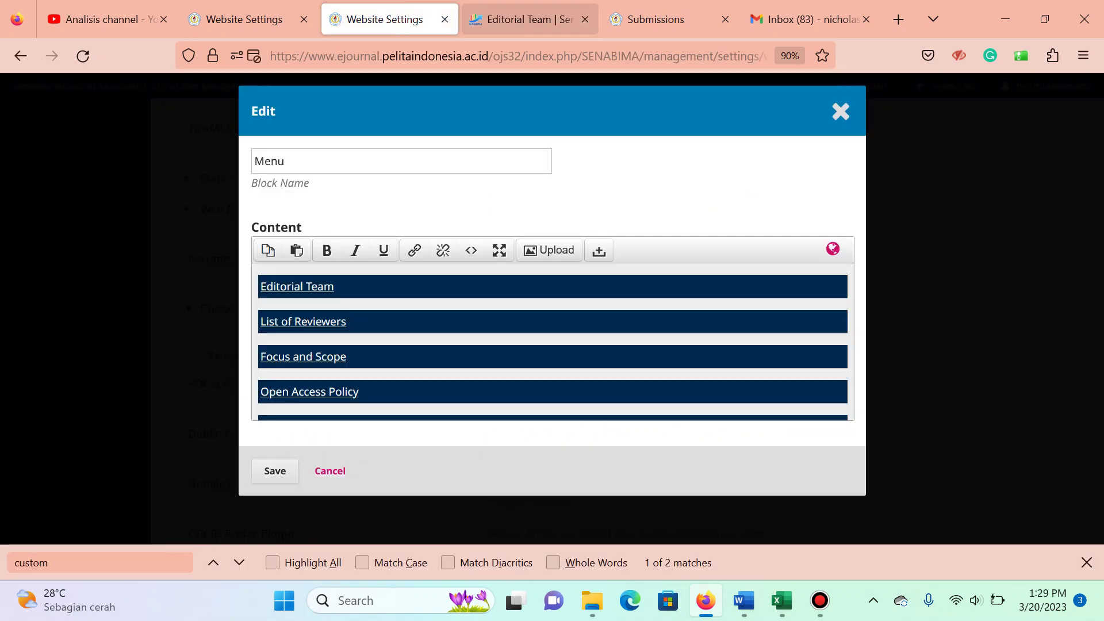
pyautogui.hotkey('ctrl', 'shift', 'Tab')
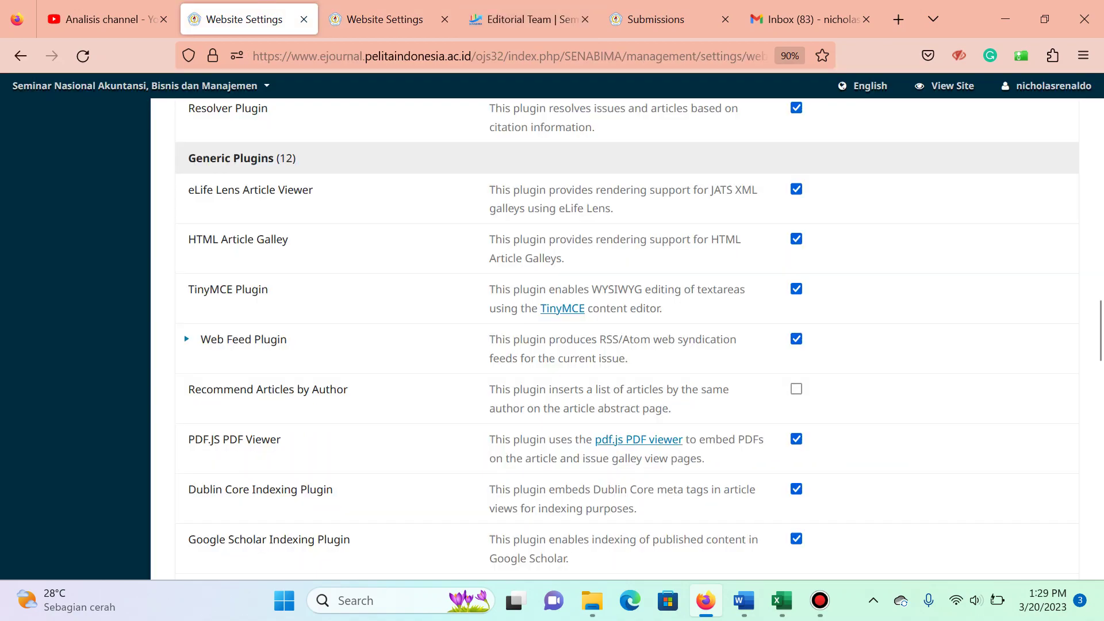
pyautogui.scroll(15, 657, 167)
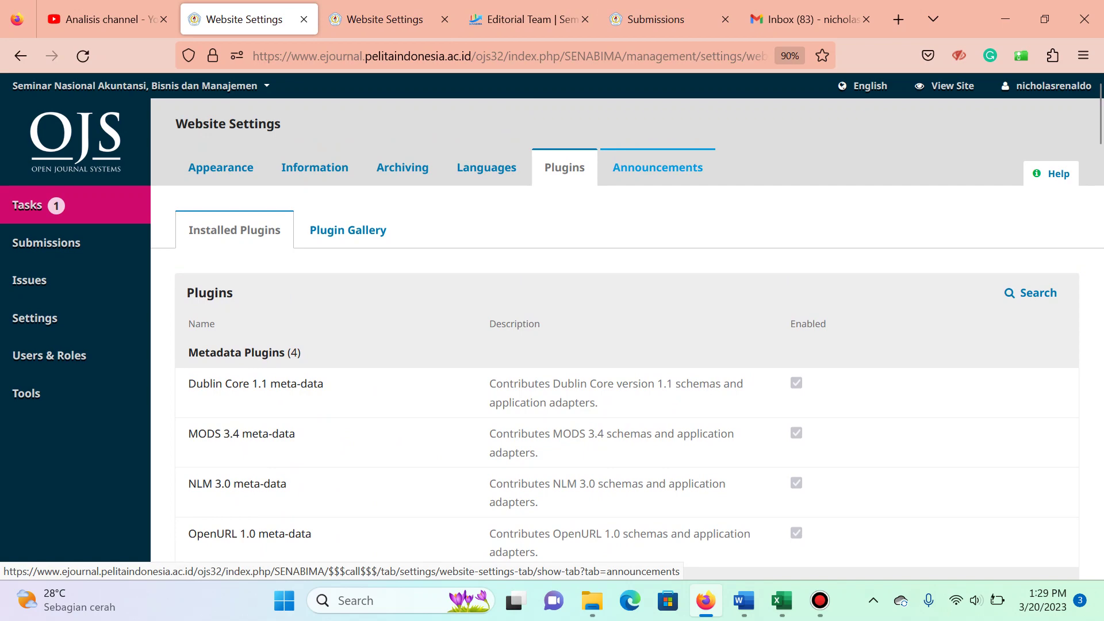
pyautogui.hotkey('ctrl', 'Tab')
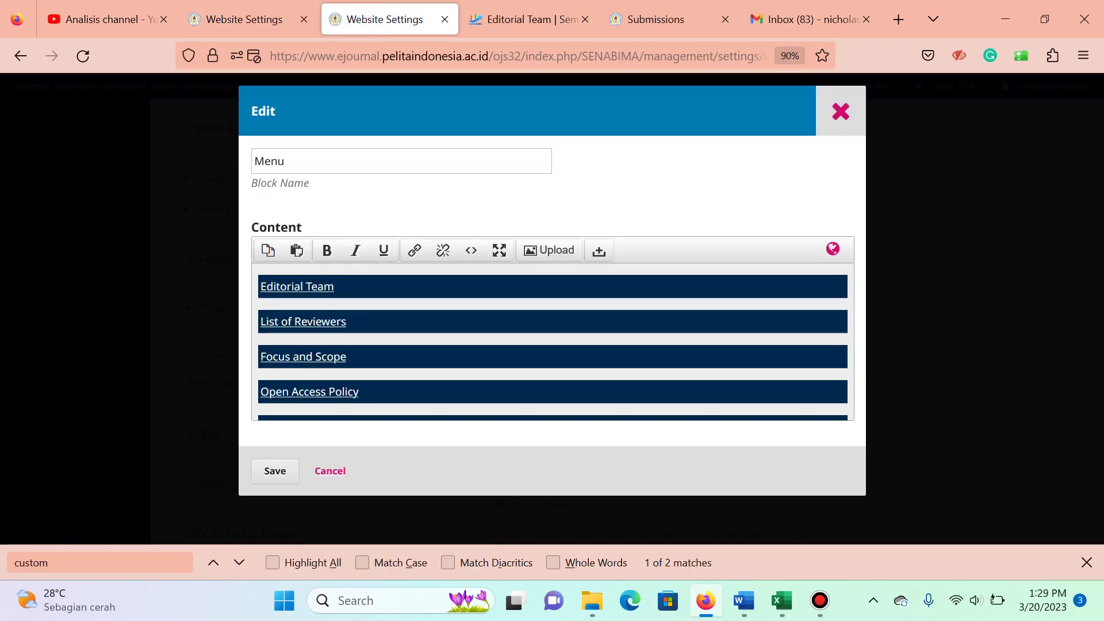
pyautogui.click(330, 471)
pyautogui.click(840, 111)
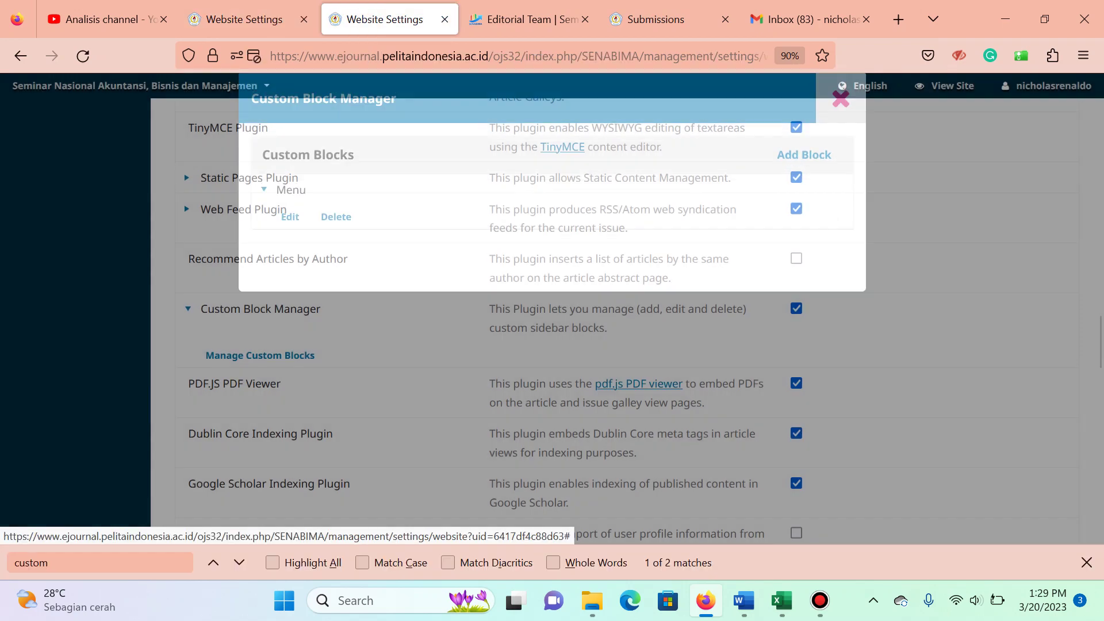
pyautogui.scroll(15, 764, 167)
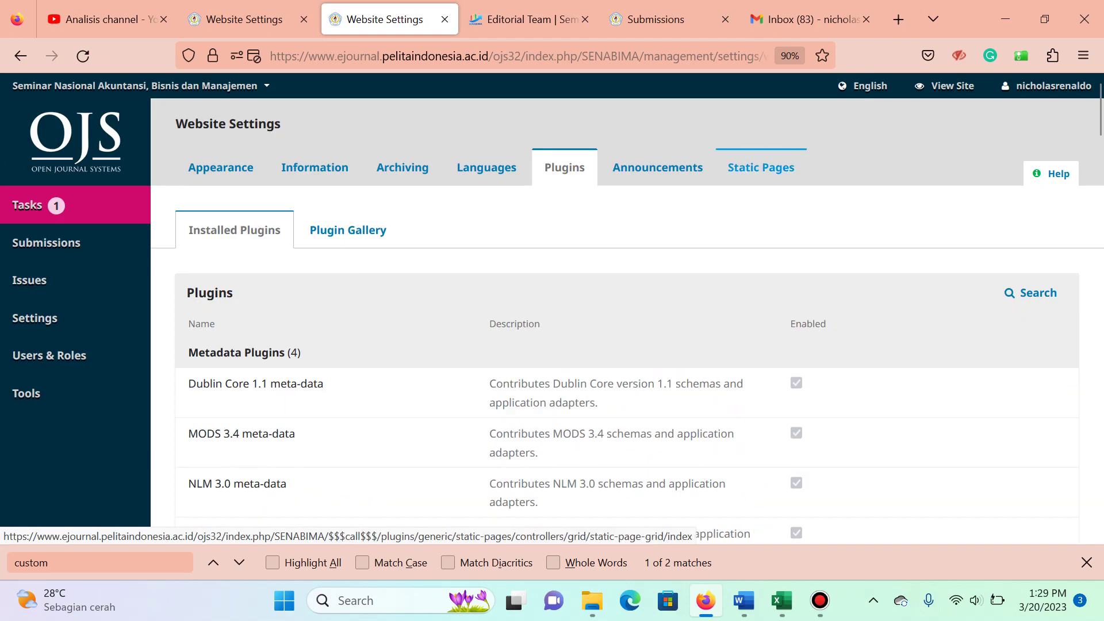
# Step: Open the Editorial Team static page's editor from Static Pages, then switch to ICOBIMA's admin
pyautogui.click(761, 167)
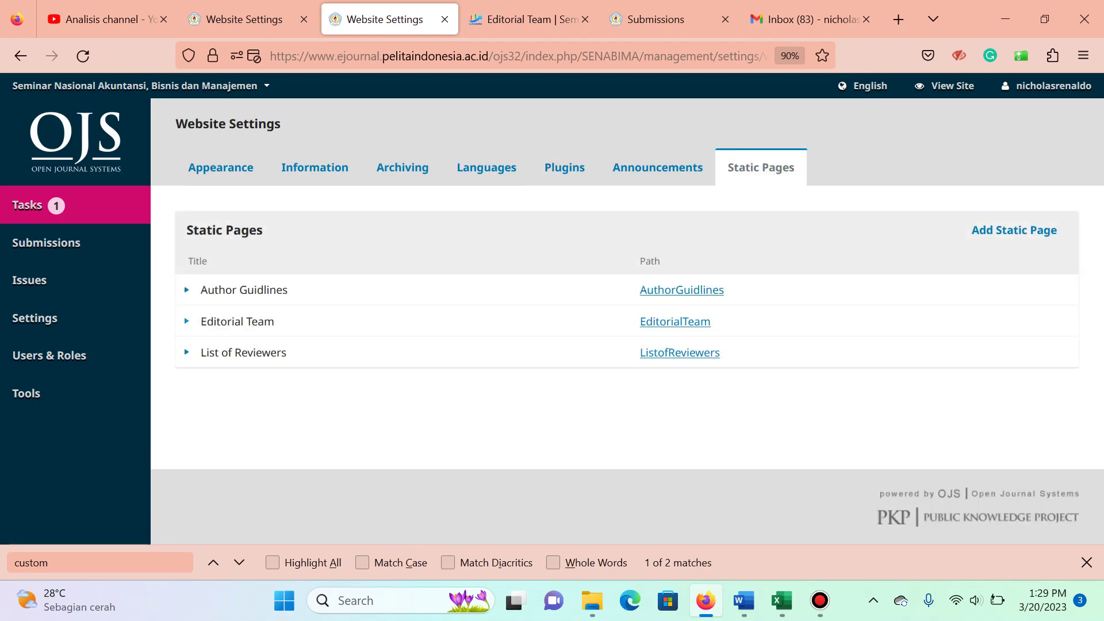
pyautogui.click(187, 321)
pyautogui.click(214, 349)
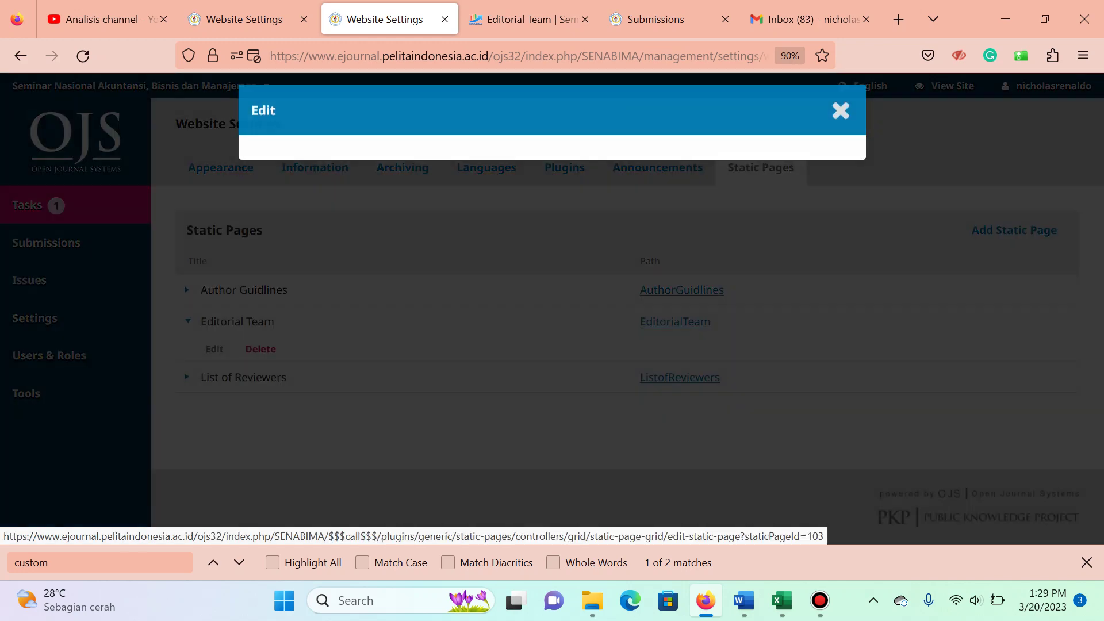
pyautogui.scroll(-2, 552, 288)
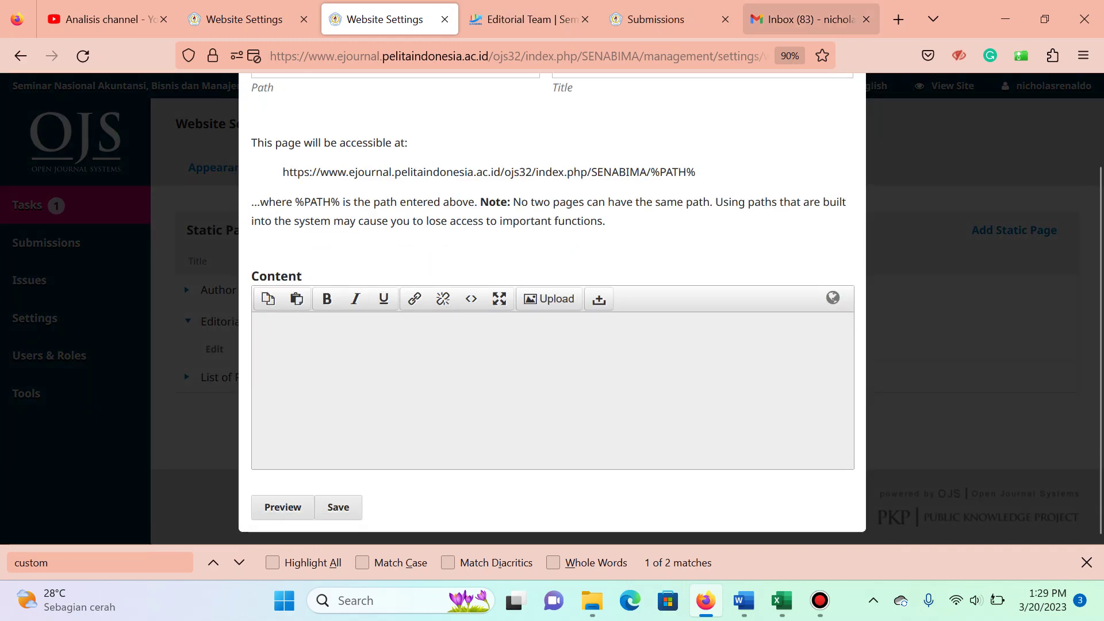
pyautogui.click(655, 19)
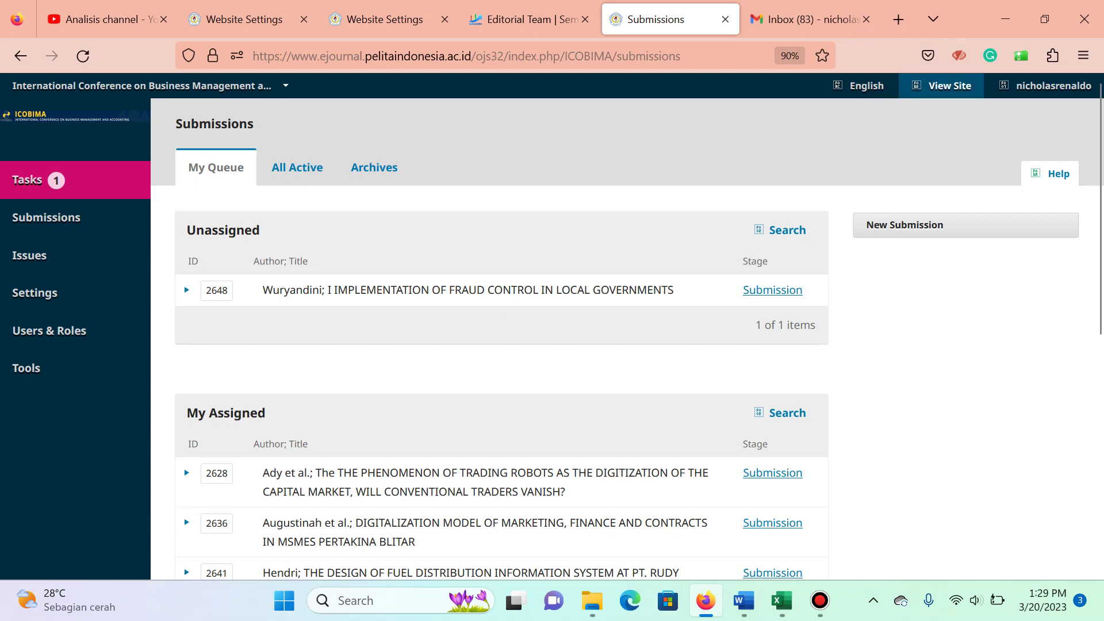
# Step: Copy the Editor and Advisory Committee lists from ICOBIMA's public Editorial Team page
pyautogui.click(949, 85)
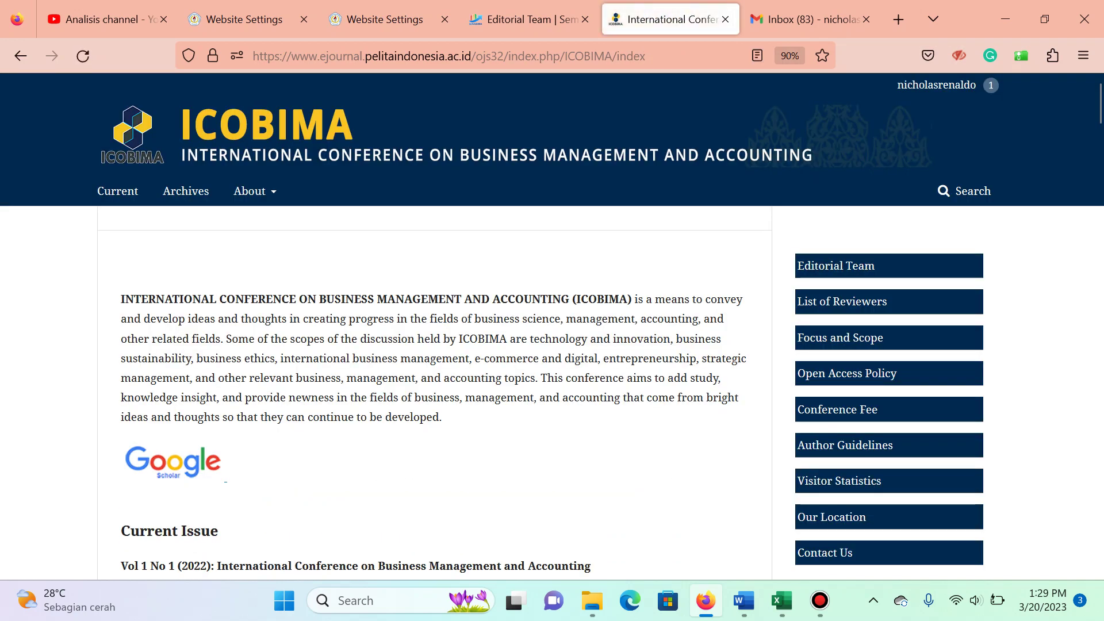
pyautogui.click(836, 266)
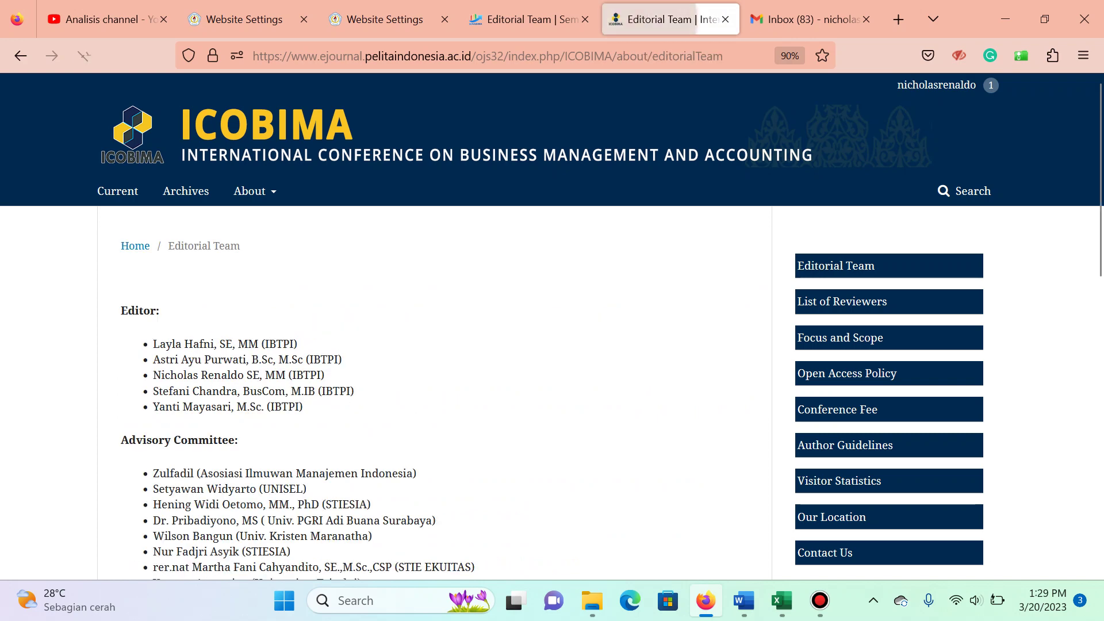
pyautogui.moveTo(175, 344); pyautogui.dragTo(361, 463)
pyautogui.scroll(-4, 397, 472)
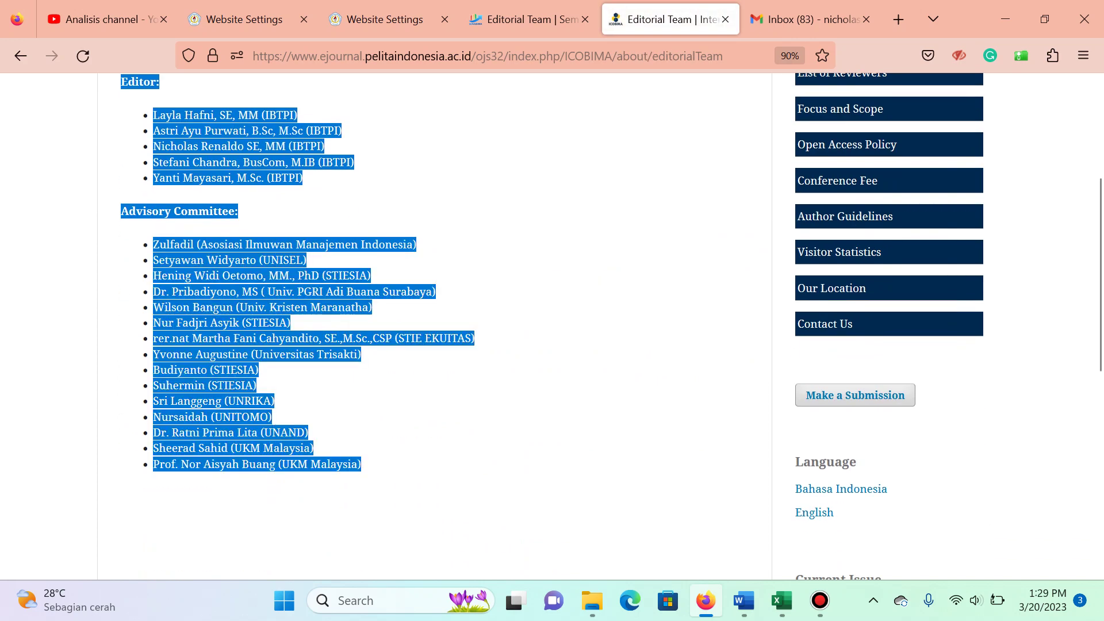
# Step: Paste the committee lists into SENABIMA's Editorial Team page content and save it
pyautogui.click(520, 19)
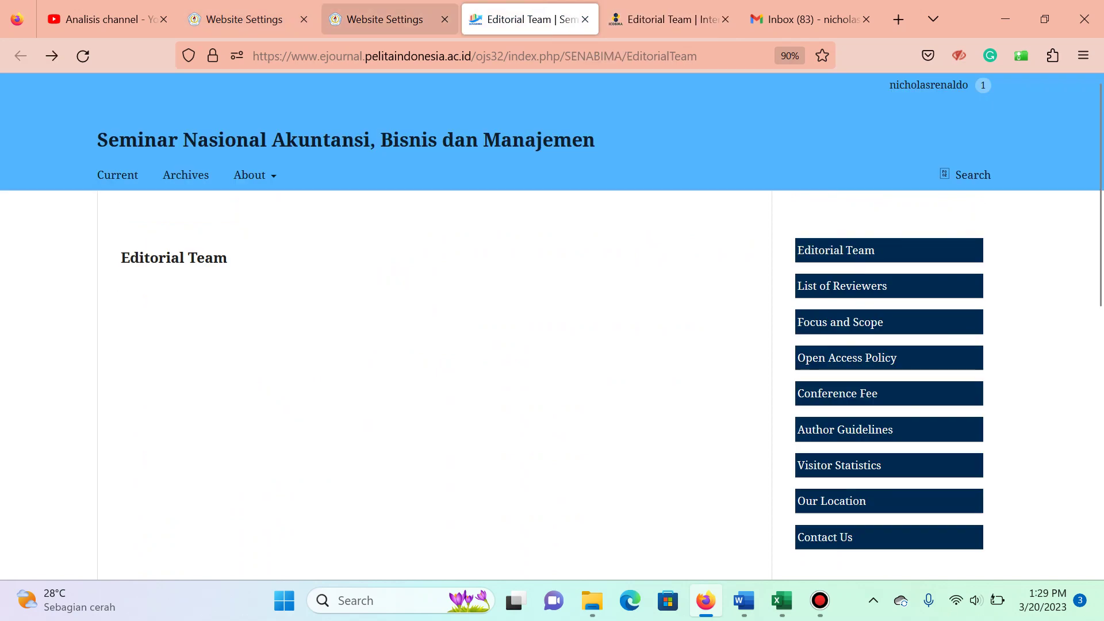
pyautogui.click(384, 19)
pyautogui.hotkey('ctrl', 'v')
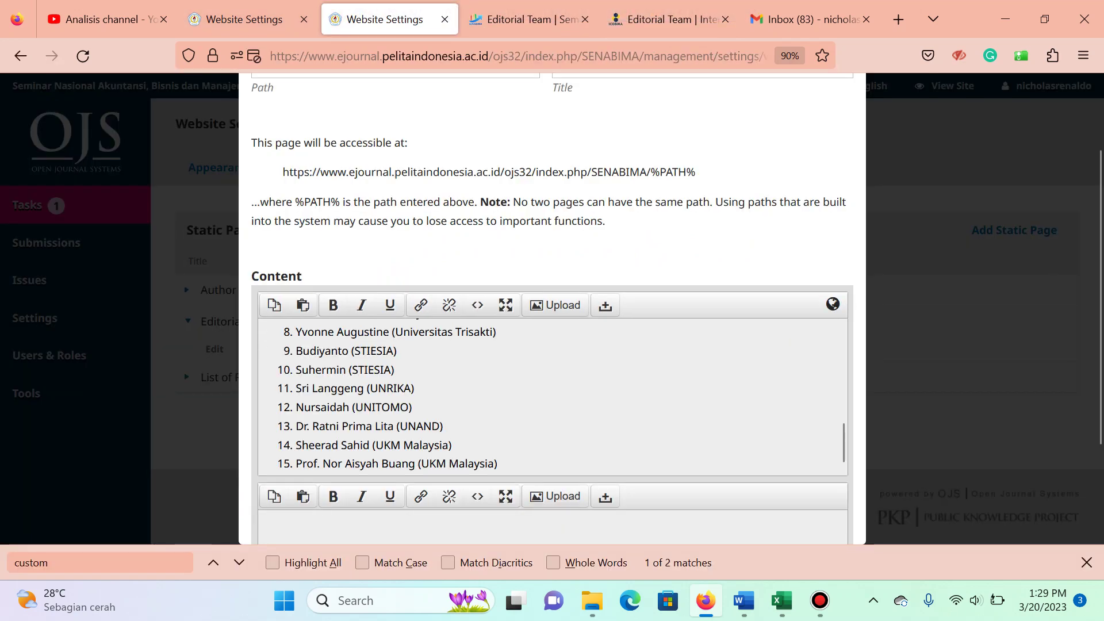
pyautogui.scroll(5, 552, 397)
pyautogui.scroll(-1, 551, 396)
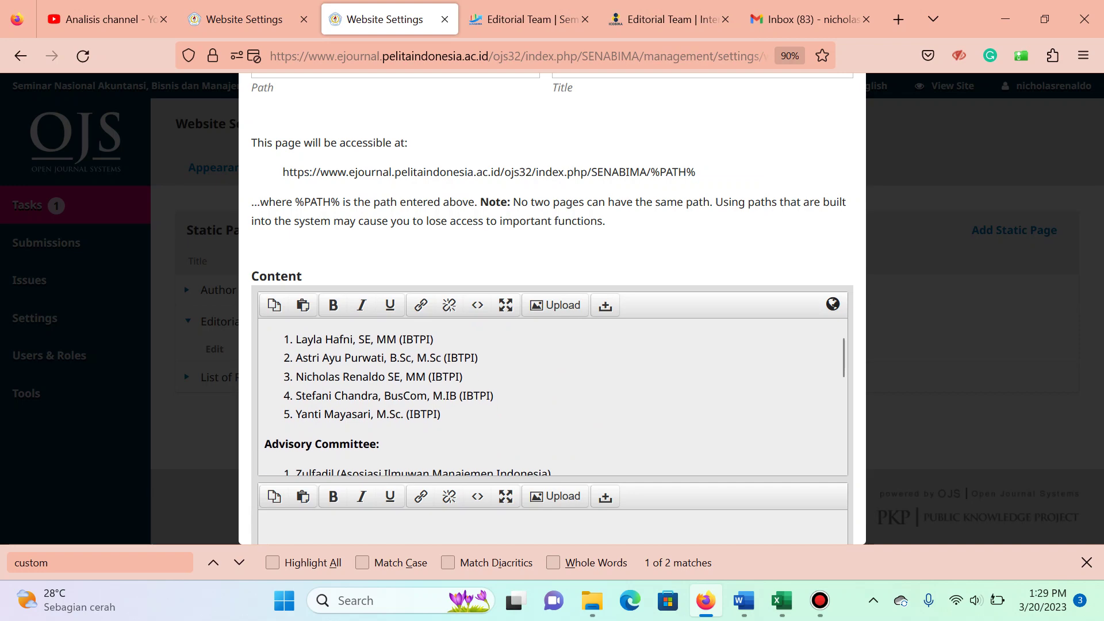
pyautogui.scroll(-10, 552, 397)
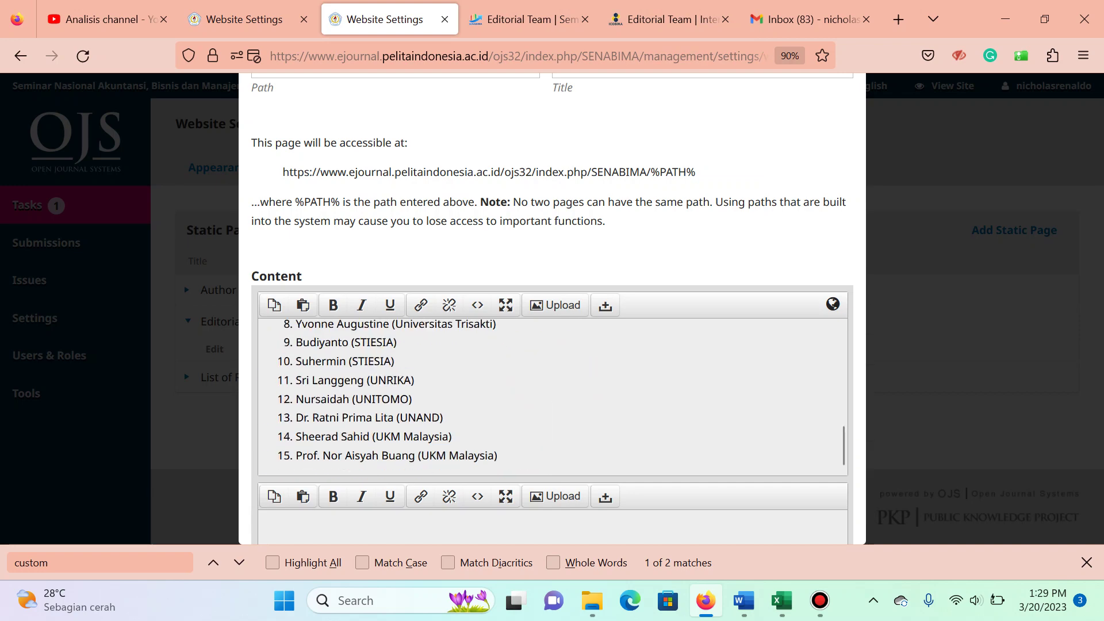
pyautogui.scroll(3, 552, 310)
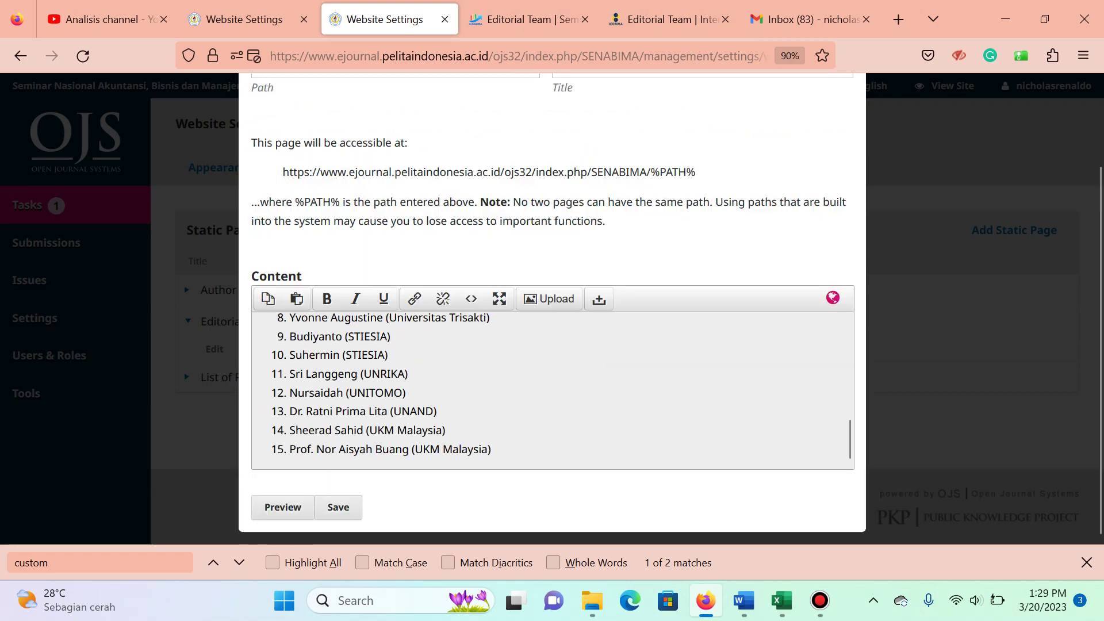
pyautogui.click(338, 507)
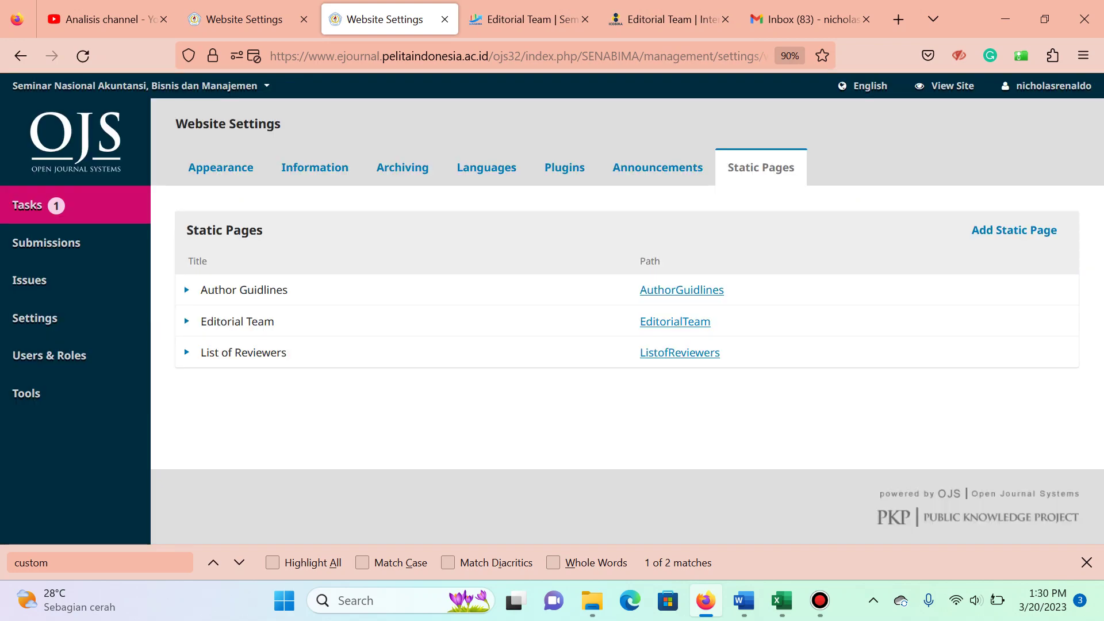
# Step: Select the 22 reviewer names on ICOBIMA's List of Reviewers page
pyautogui.hotkey('ctrl', 'Tab')
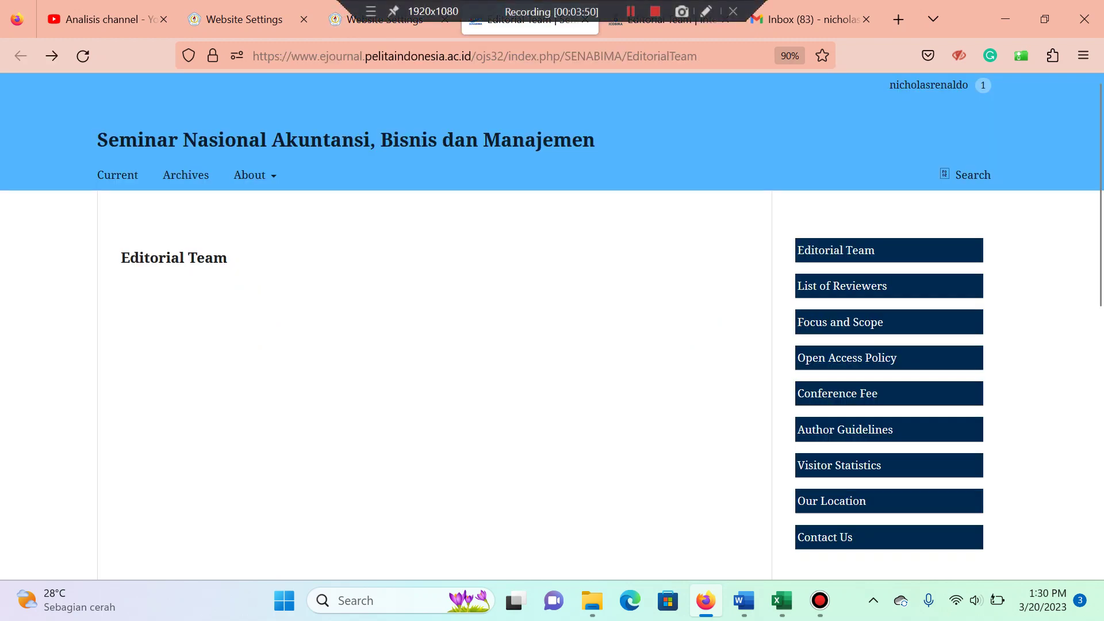
pyautogui.hotkey('ctrl', 'Tab')
pyautogui.scroll(4, 840, 293)
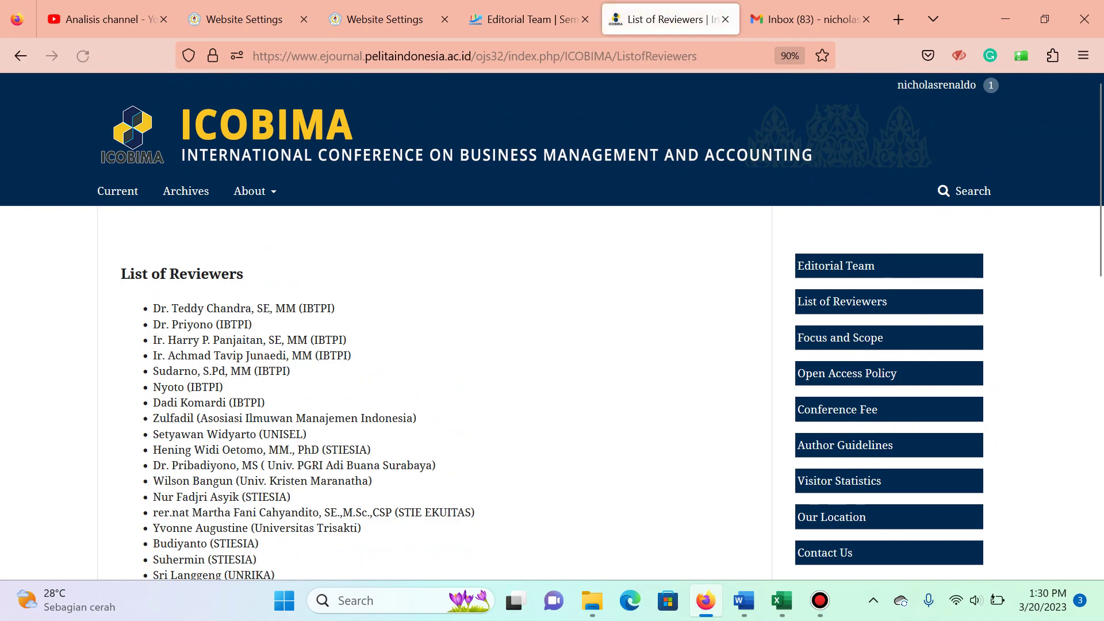
pyautogui.moveTo(121, 274); pyautogui.dragTo(335, 418)
pyautogui.scroll(-4, 334, 418)
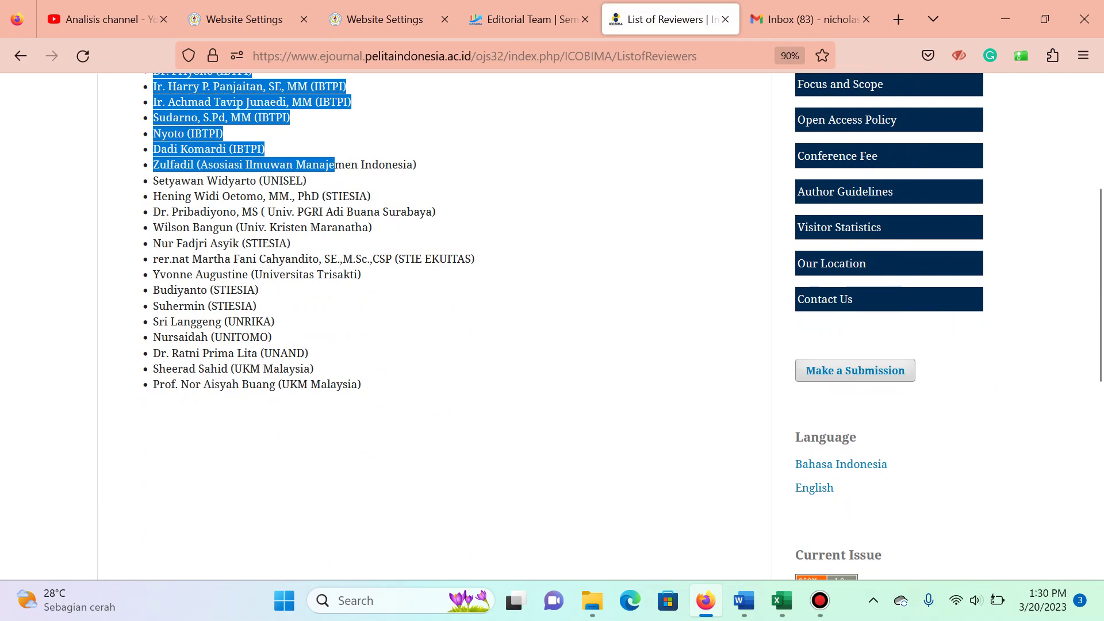
pyautogui.moveTo(334, 164); pyautogui.dragTo(361, 384)
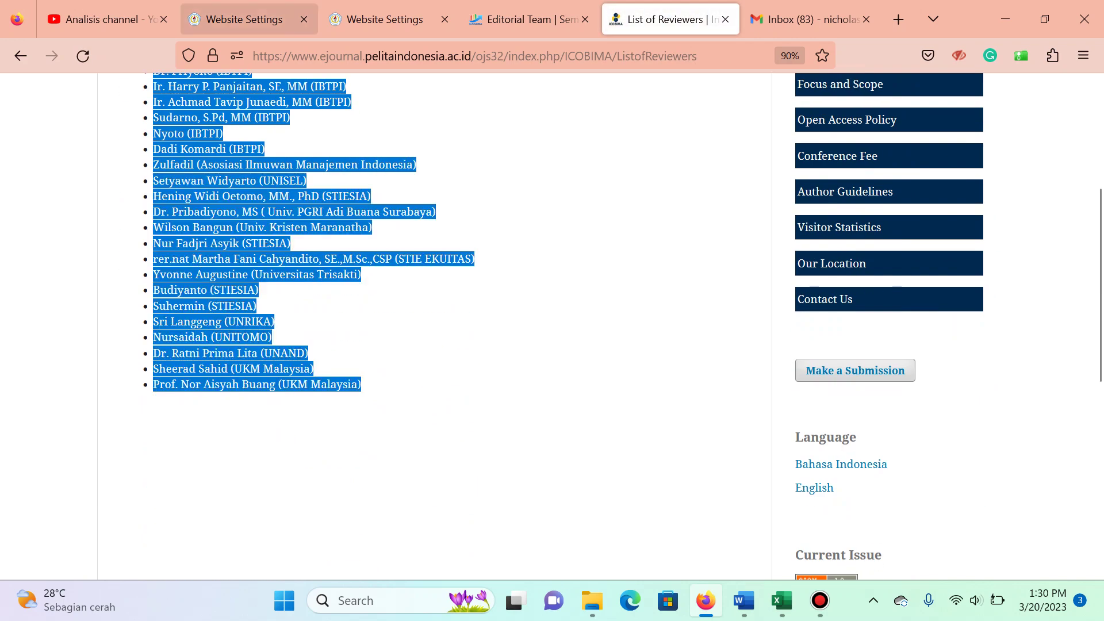
# Step: Open SENABIMA's List of Reviewers static page in the editor to hold the copied names
pyautogui.click(384, 19)
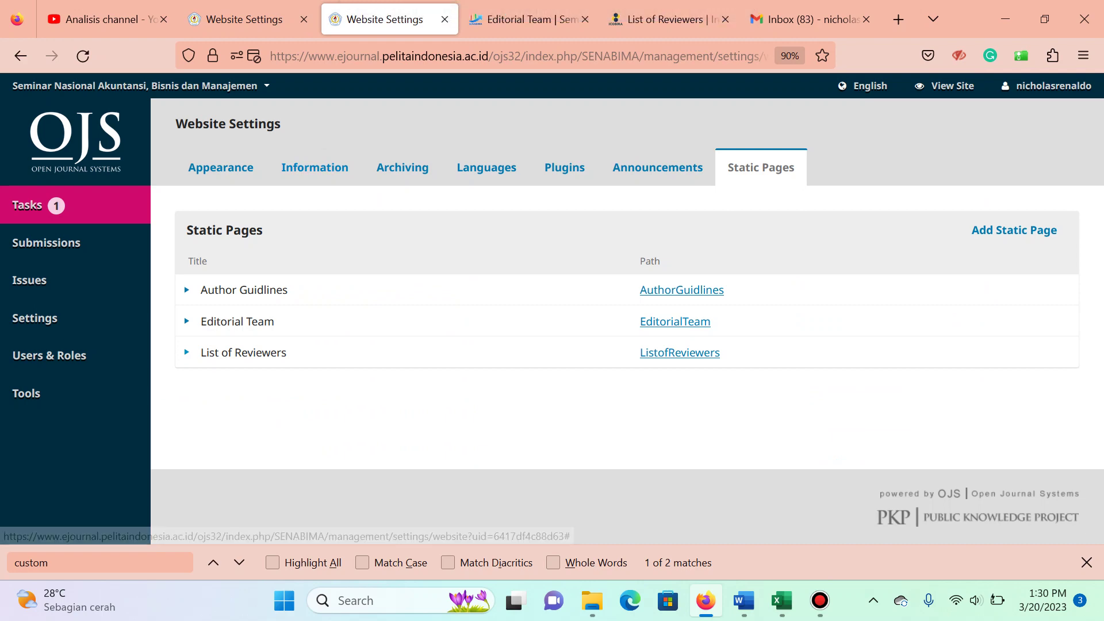
pyautogui.click(186, 351)
pyautogui.click(214, 379)
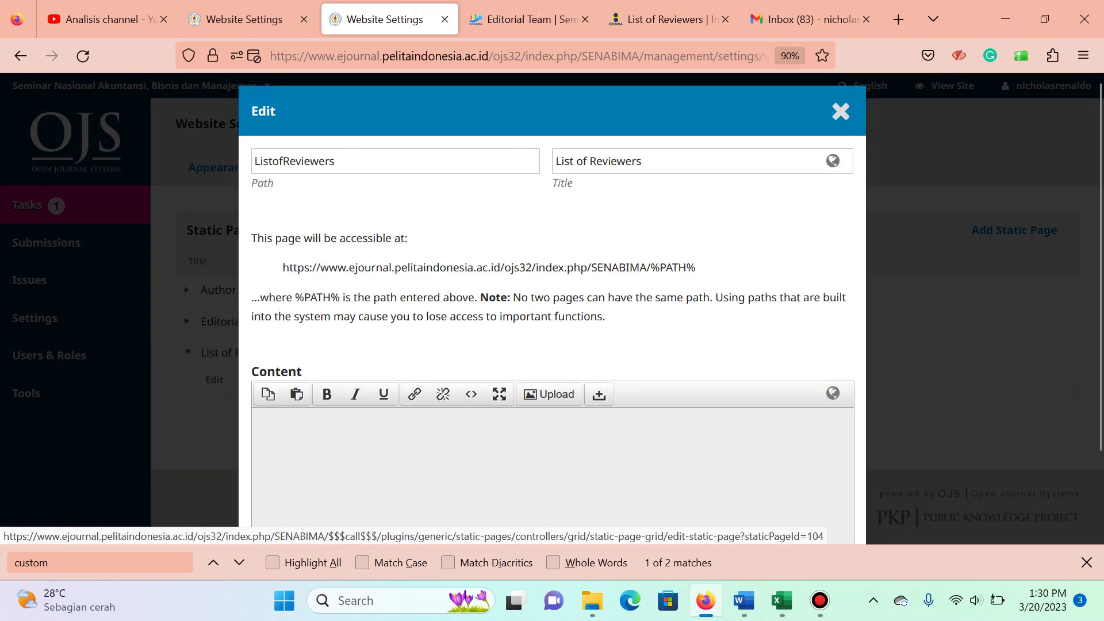
pyautogui.scroll(-5, 552, 478)
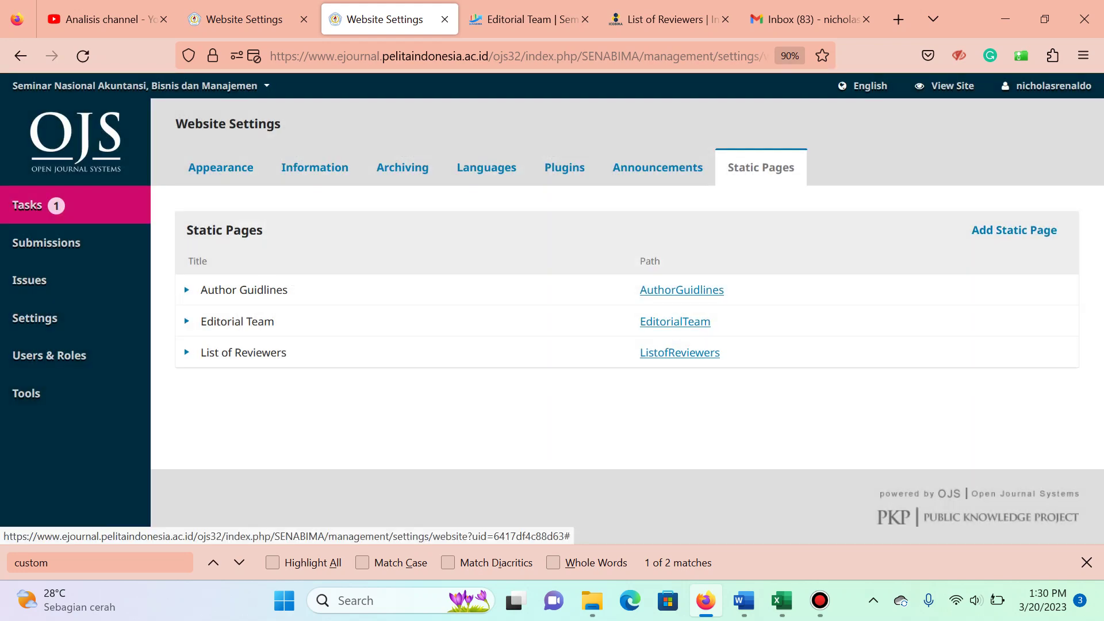
pyautogui.click(528, 19)
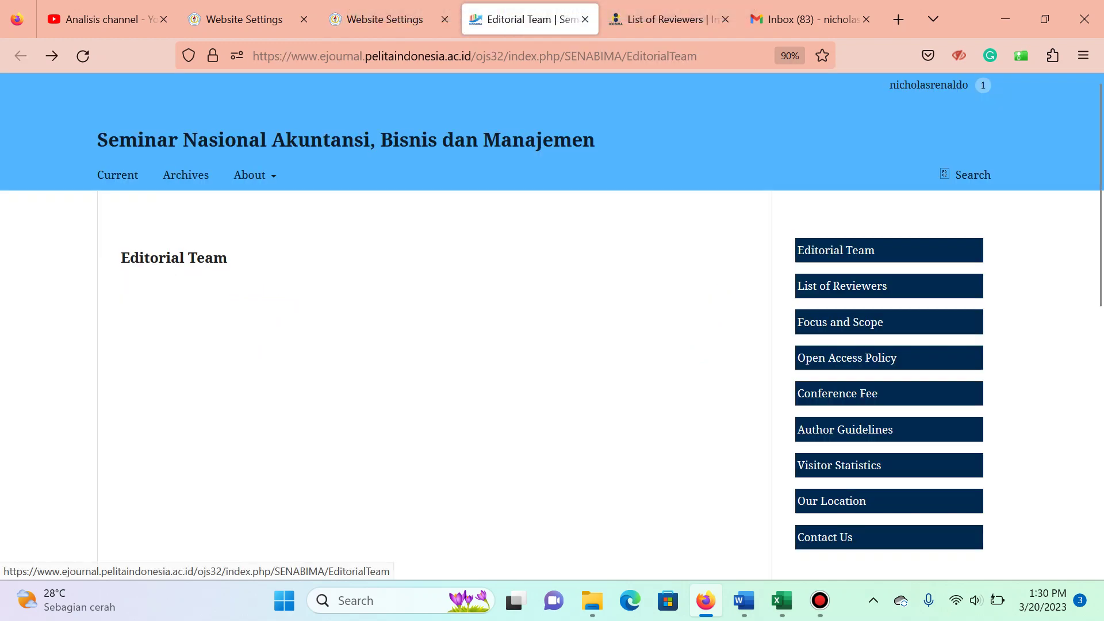
pyautogui.scroll(-2, 434, 339)
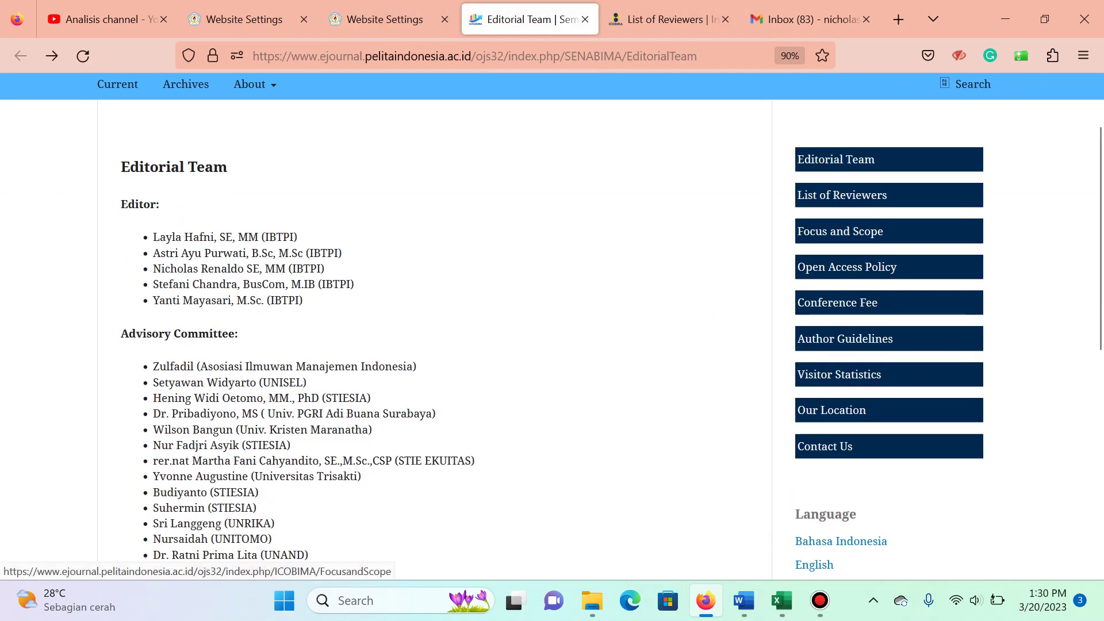
pyautogui.scroll(-1, 552, 328)
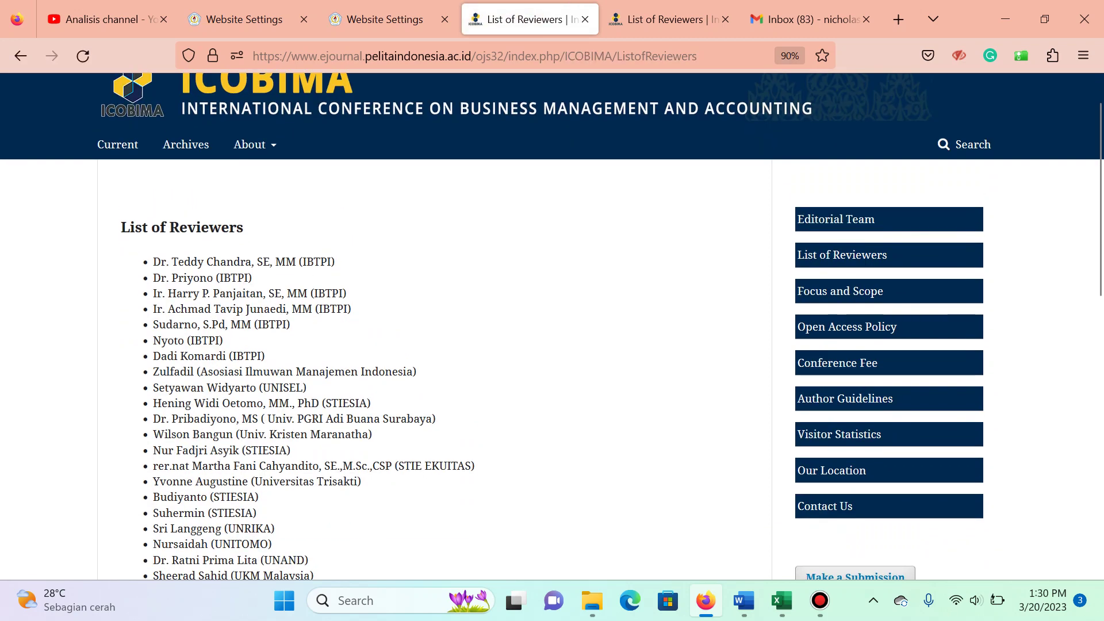
pyautogui.click(20, 56)
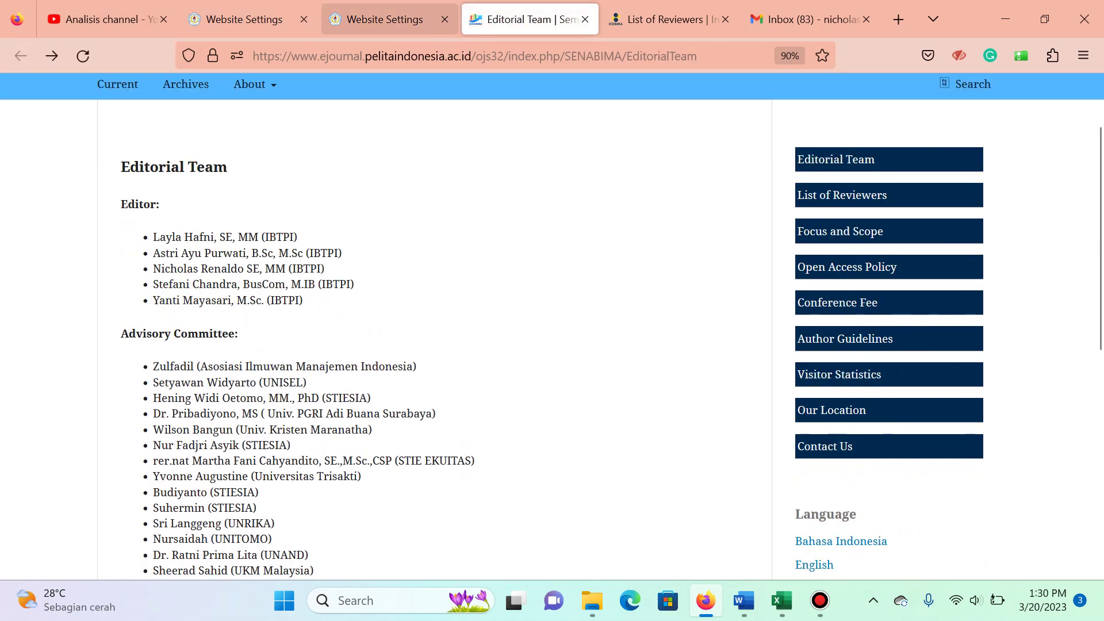
pyautogui.click(380, 19)
pyautogui.hotkey('ctrl', 'Tab')
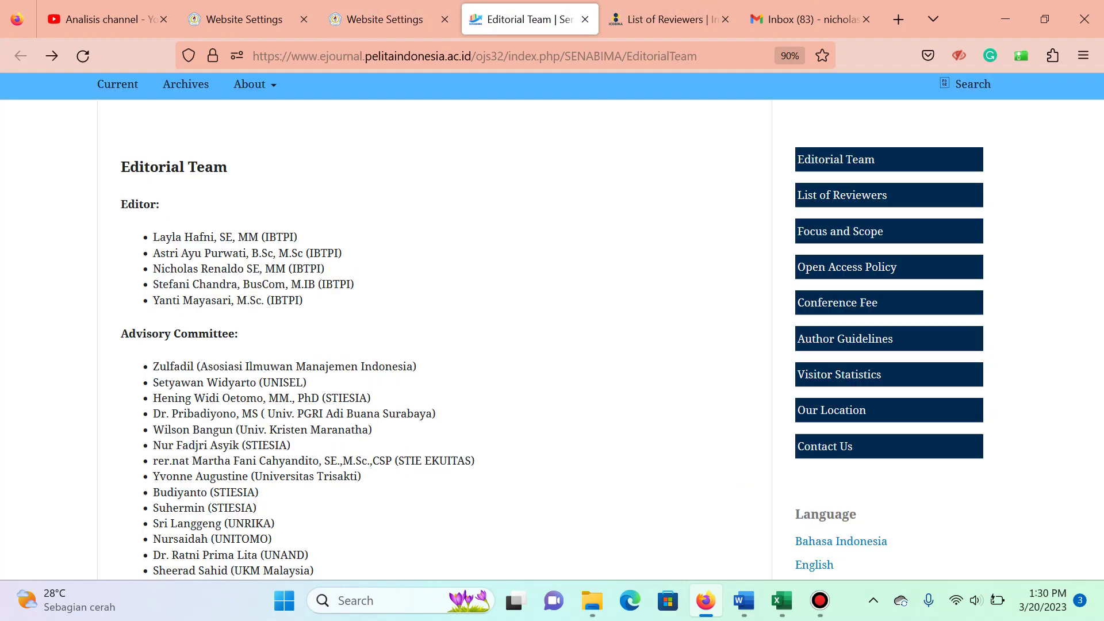
# Step: Open SENABIMA's List of Reviewers page in a new tab alongside the website settings
pyautogui.click(584, 19)
pyautogui.click(241, 18)
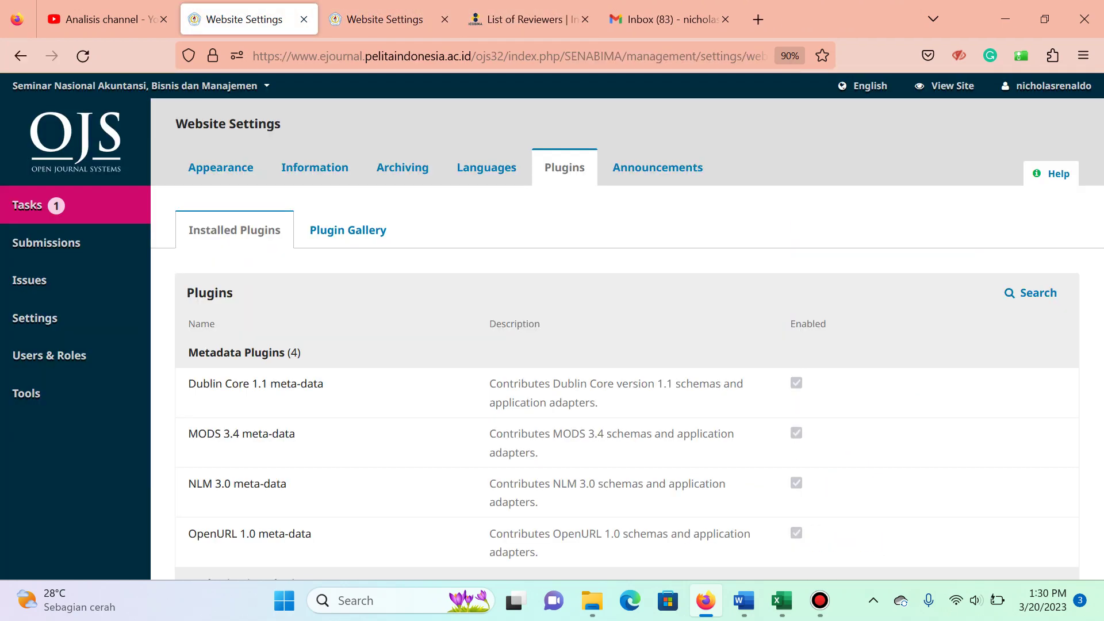
pyautogui.click(304, 19)
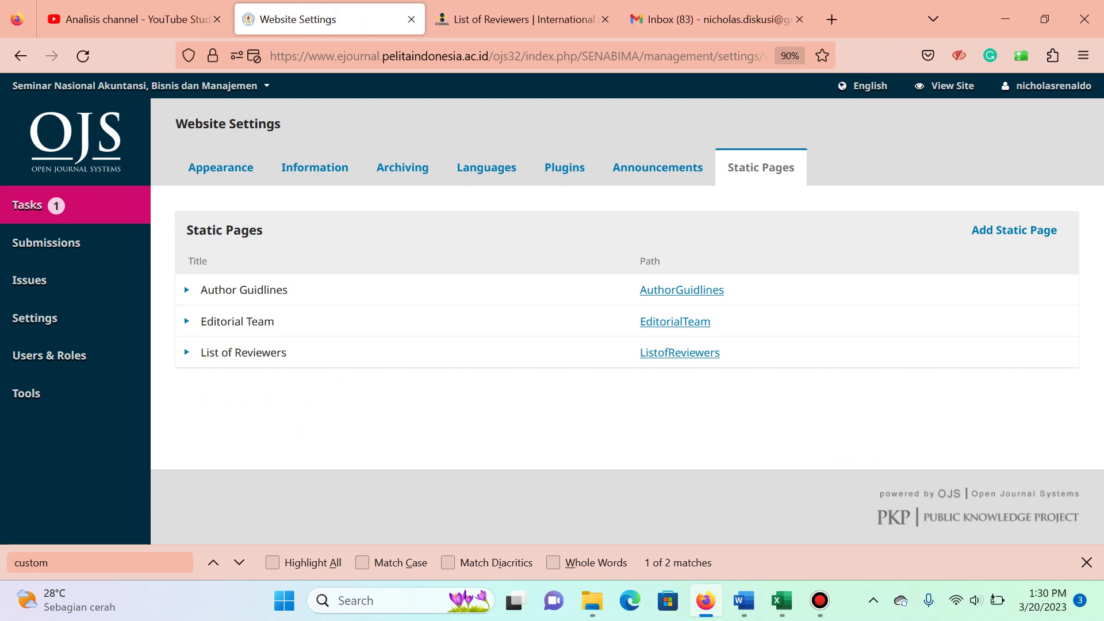
pyautogui.click(680, 353)
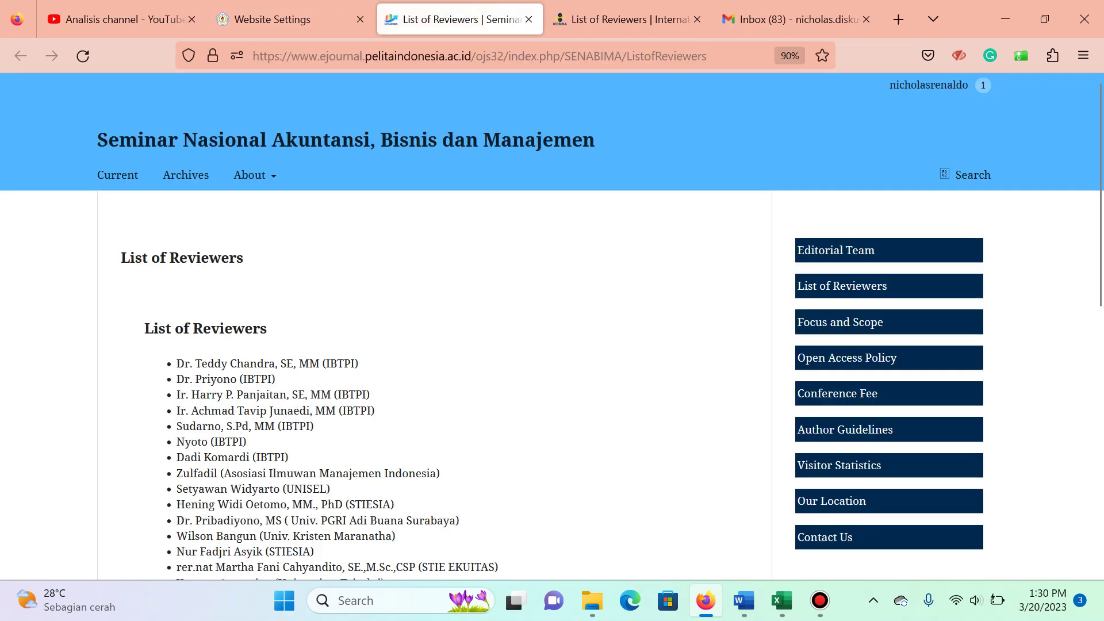
pyautogui.hotkey('ctrl', 'l')
pyautogui.hotkey('ctrl', 'c')
pyautogui.hotkey('ctrl', 'pageup')
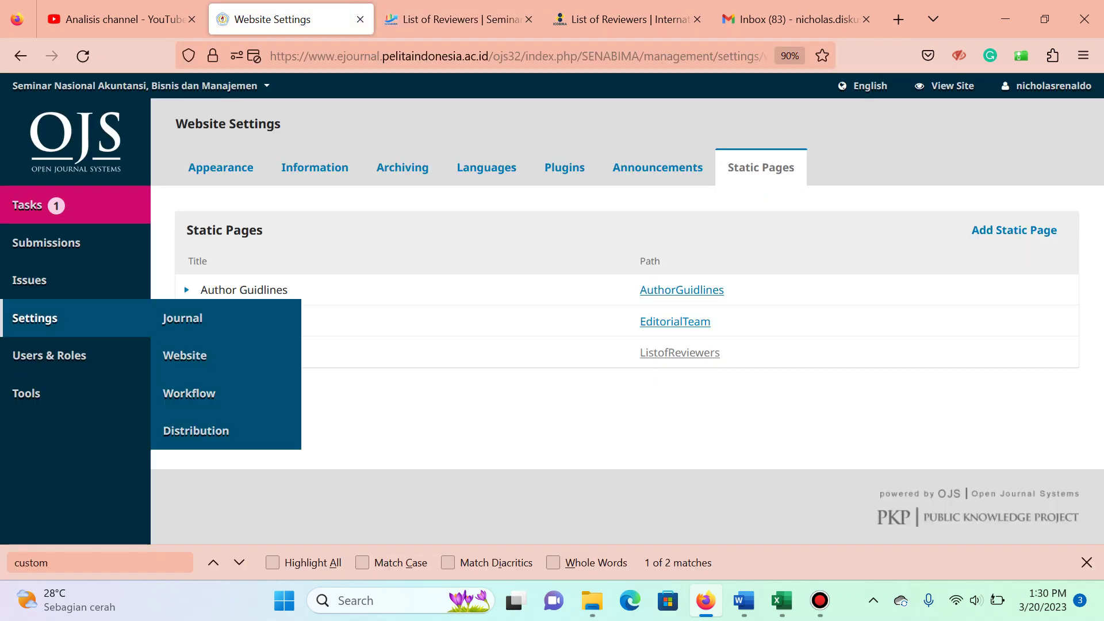
# Step: Locate the Custom Block Manager in the installed plugins list by searching 'custom'
pyautogui.click(565, 167)
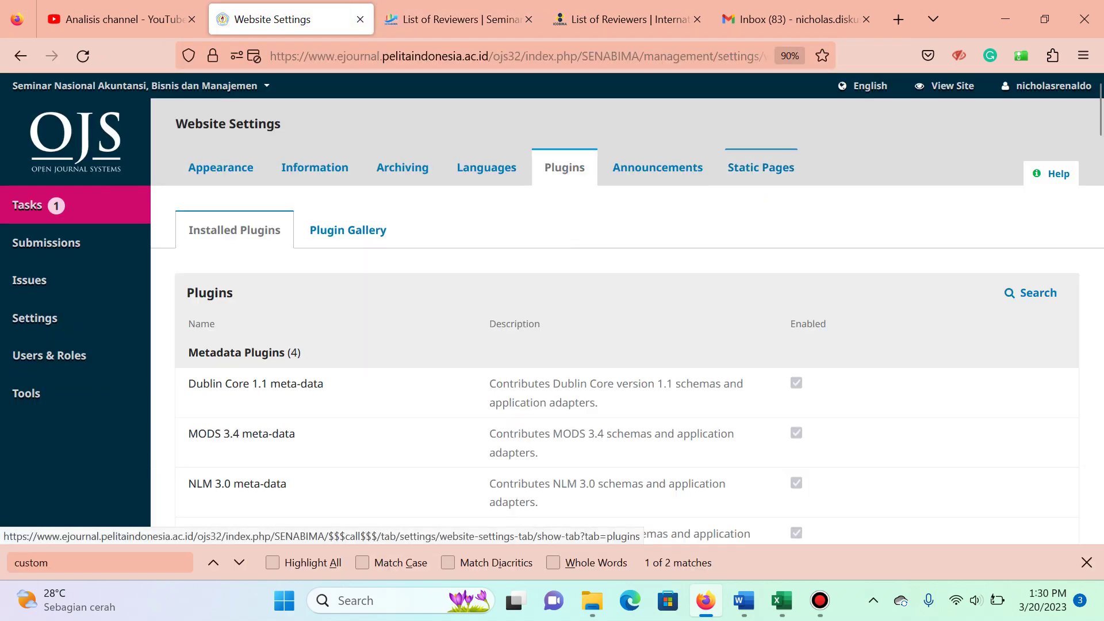
pyautogui.hotkey('ctrl', 'f')
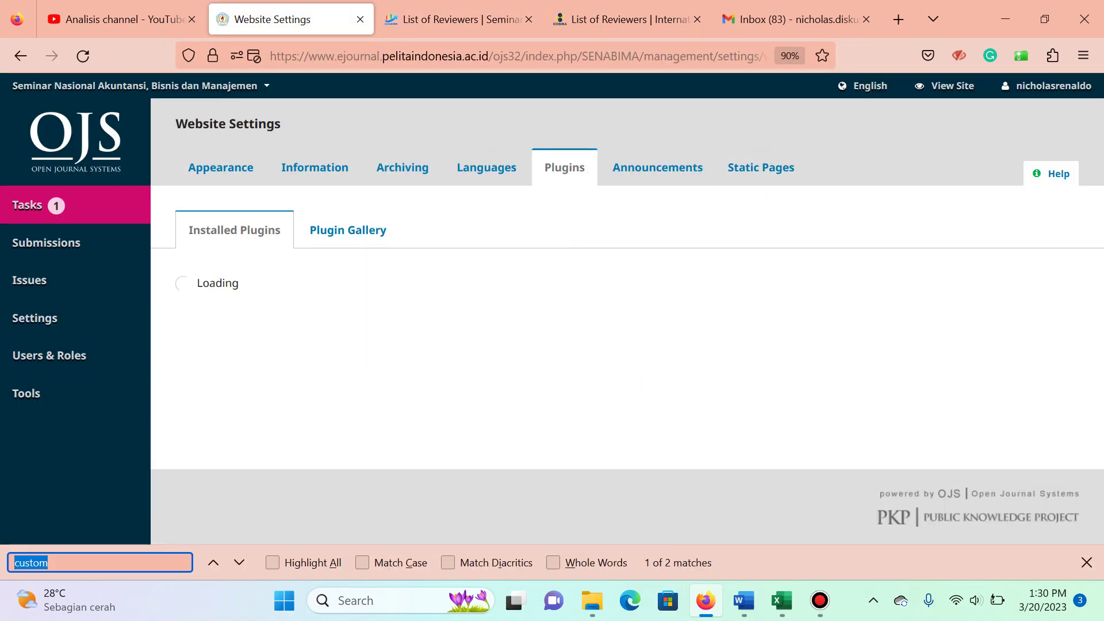
pyautogui.write('manage')
pyautogui.press('Return')
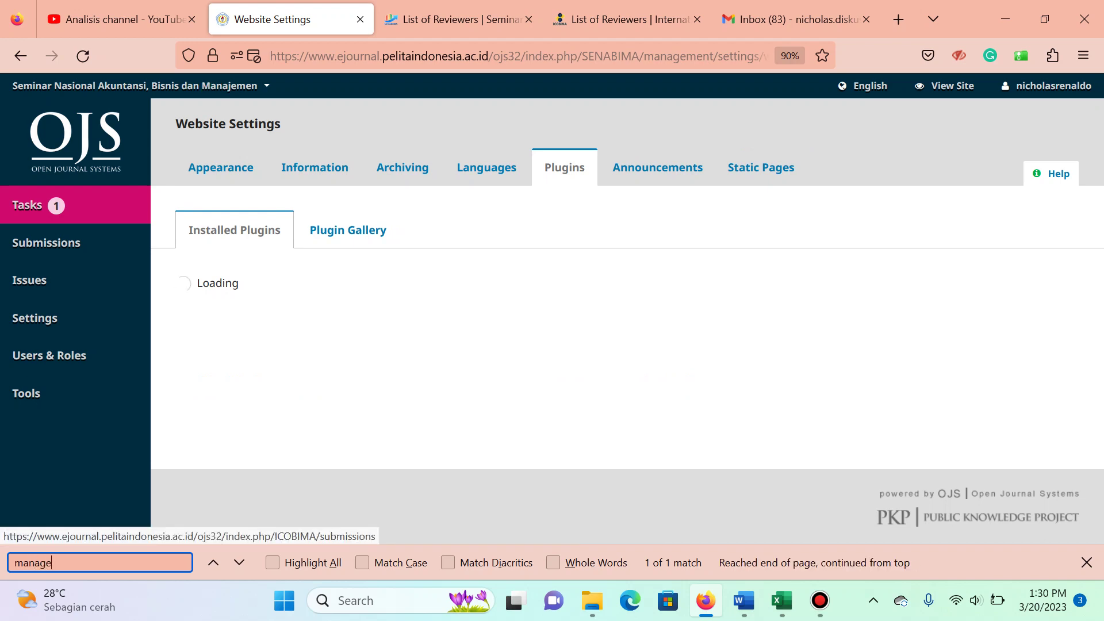
pyautogui.write('e')
pyautogui.press('BackSpace')
pyautogui.write('custom')
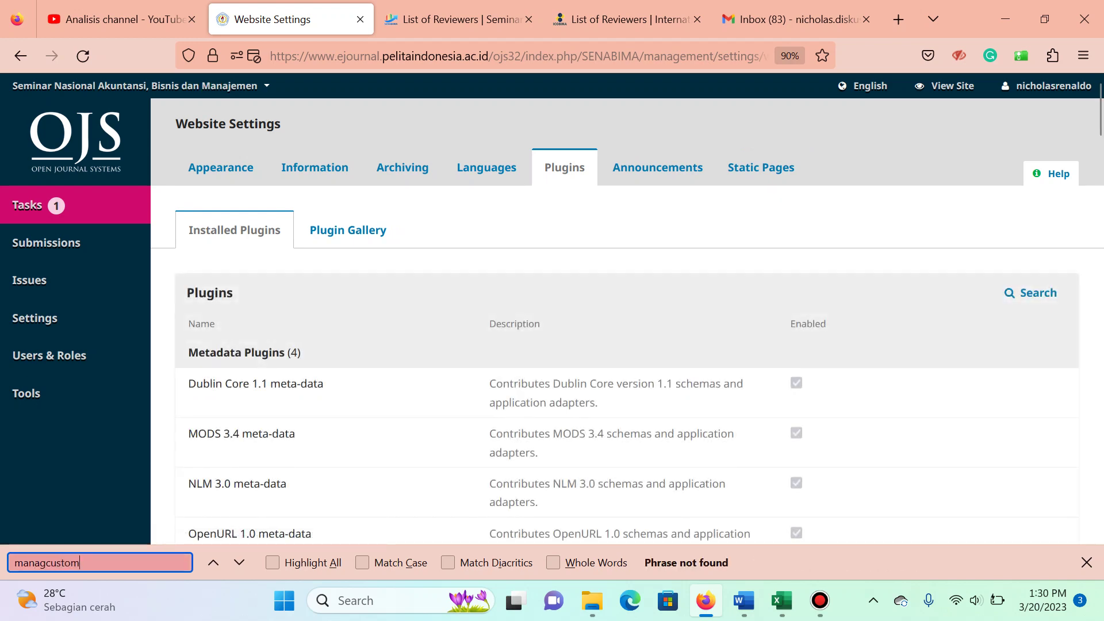
pyautogui.hotkey('ctrl', 'a')
pyautogui.write('custom')
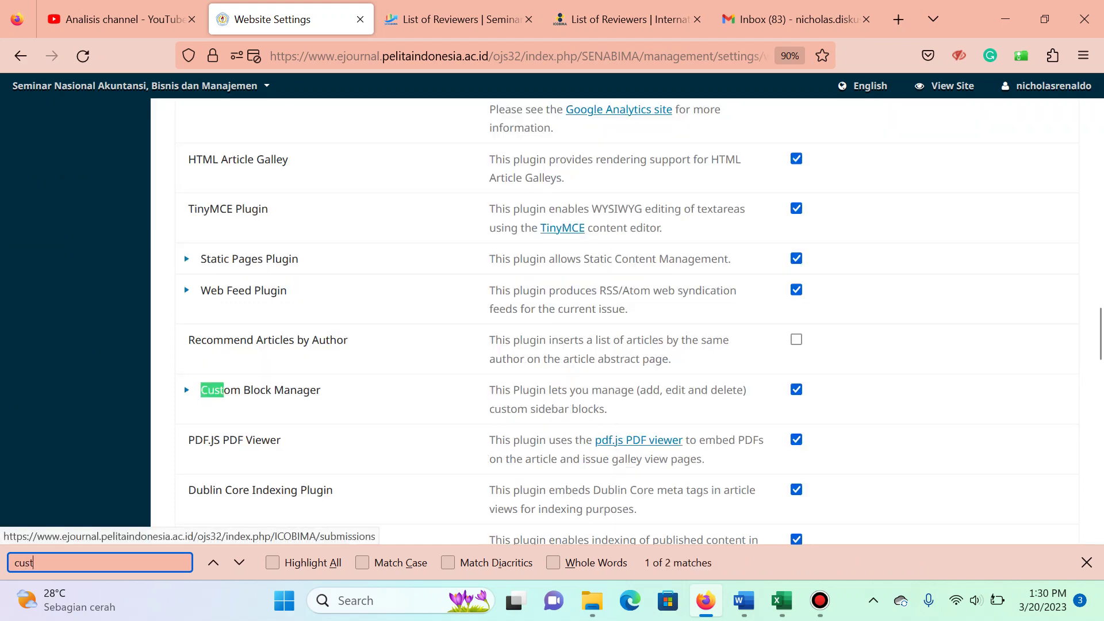
# Step: Replace the Menu block's List of Reviewers link with the SENABIMA address and save the block
pyautogui.click(187, 389)
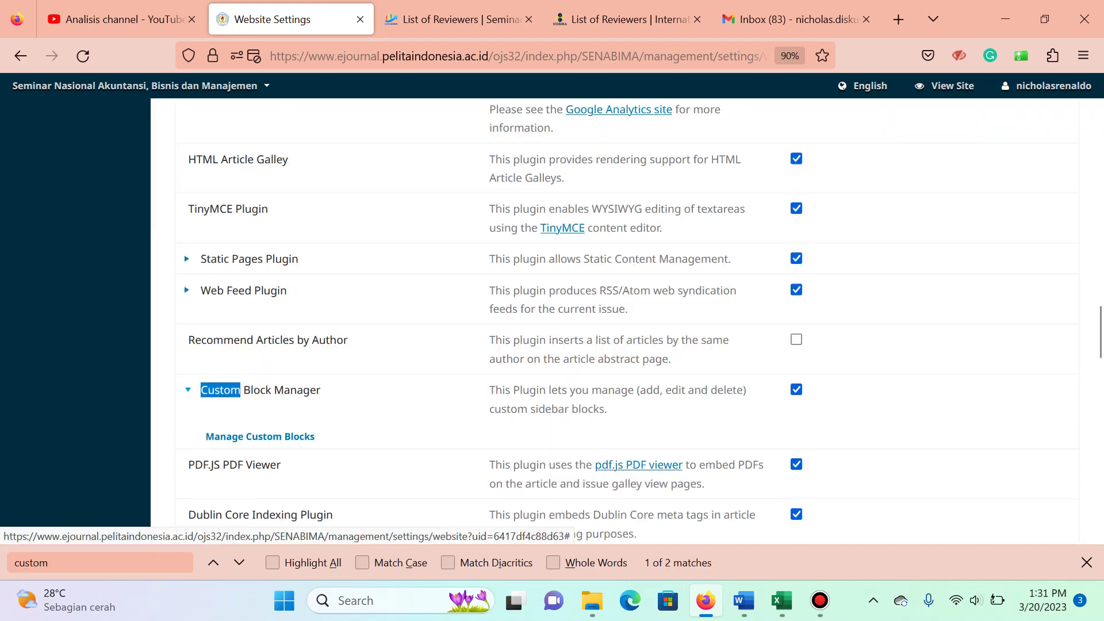
pyautogui.click(260, 436)
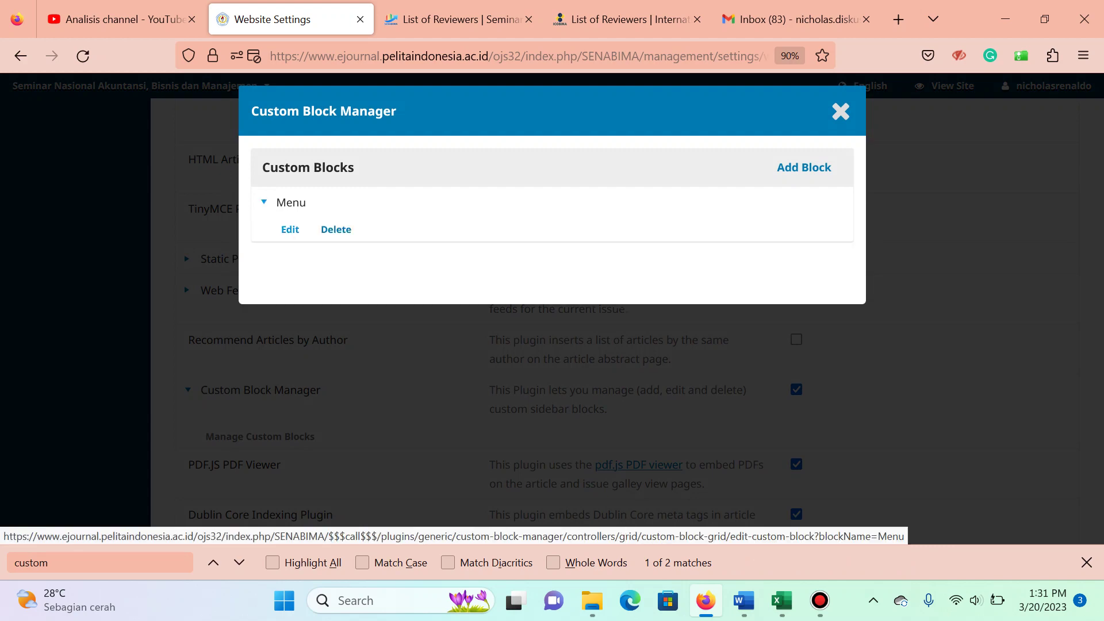
pyautogui.click(289, 229)
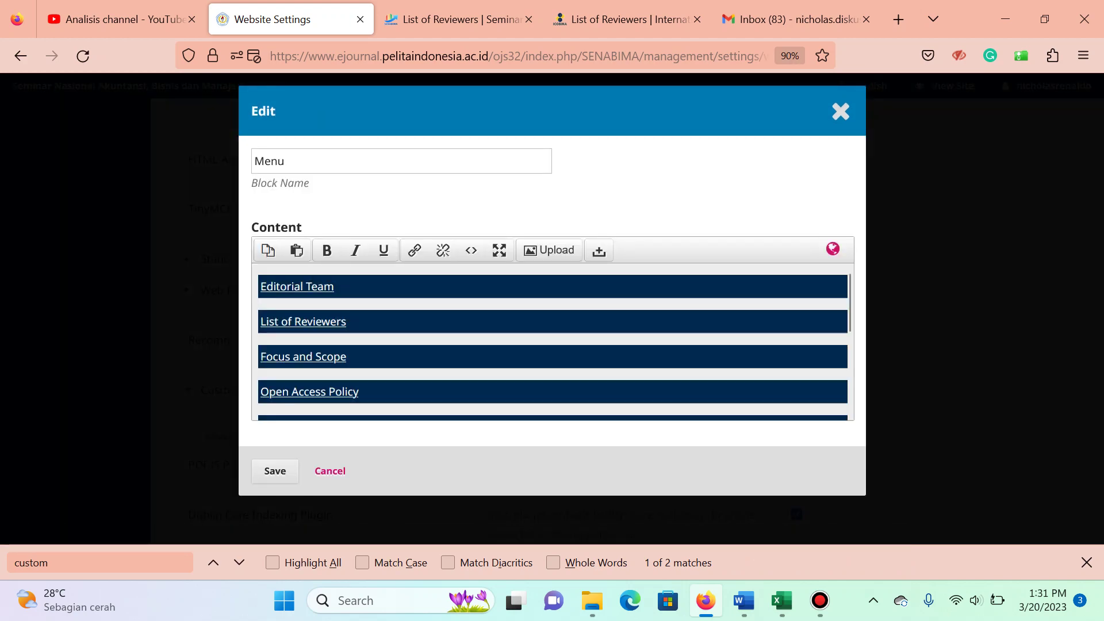
pyautogui.moveTo(353, 327); pyautogui.dragTo(267, 328)
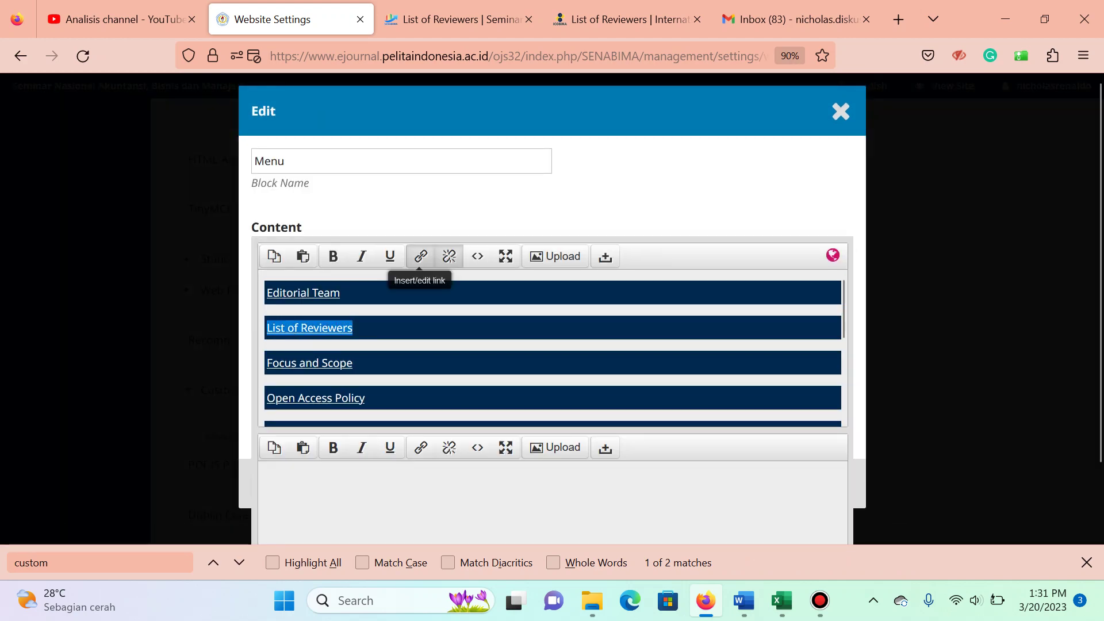
pyautogui.click(420, 256)
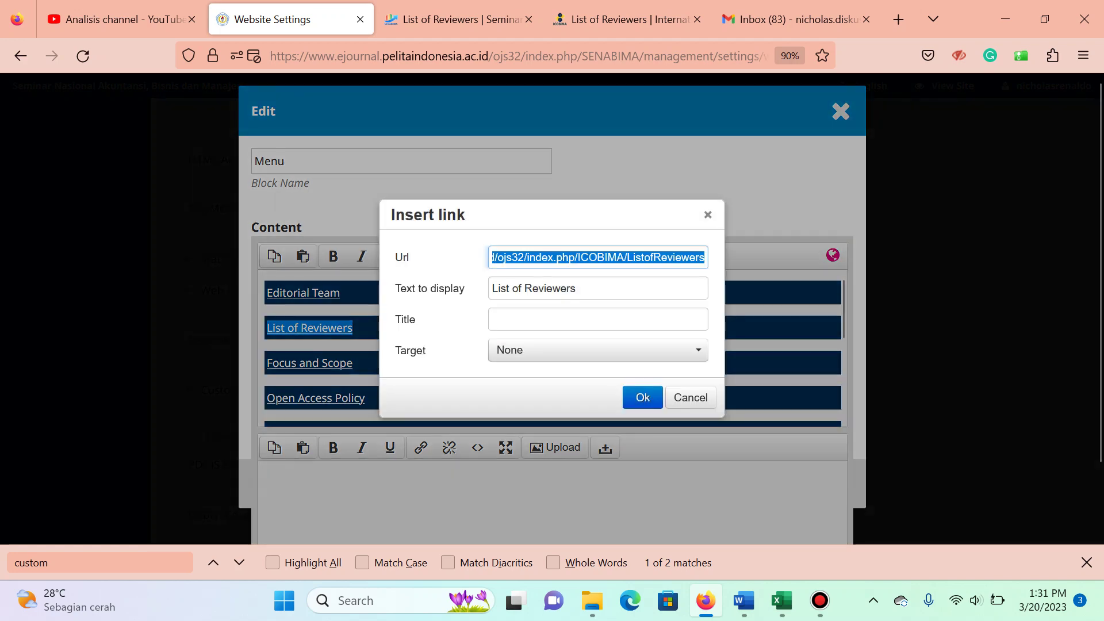
pyautogui.hotkey('ctrl', 'v')
pyautogui.click(642, 397)
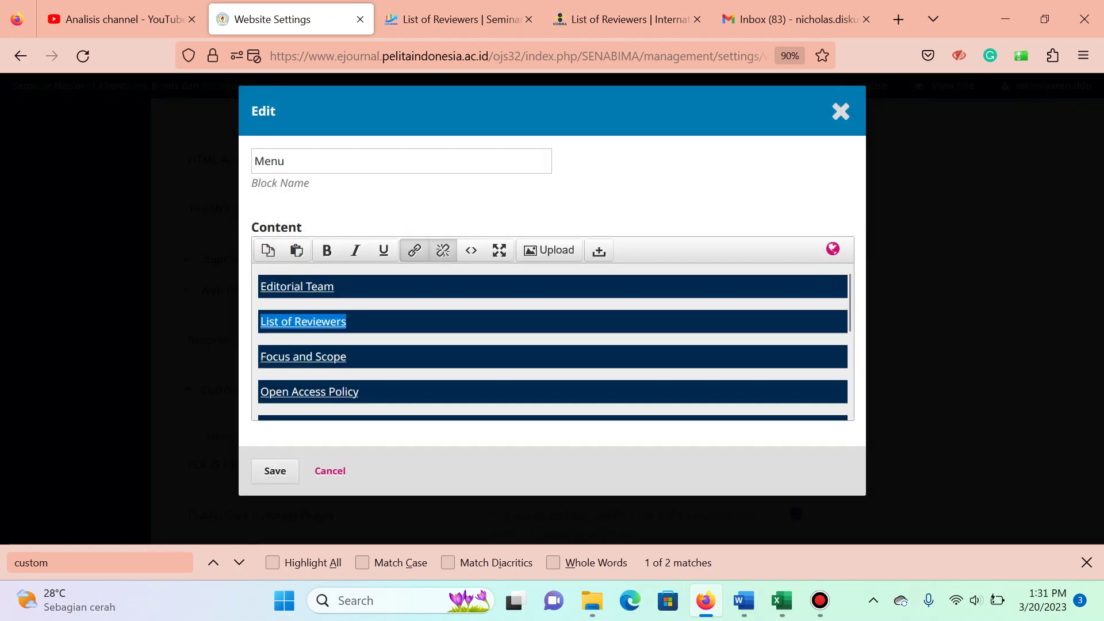
pyautogui.click(274, 471)
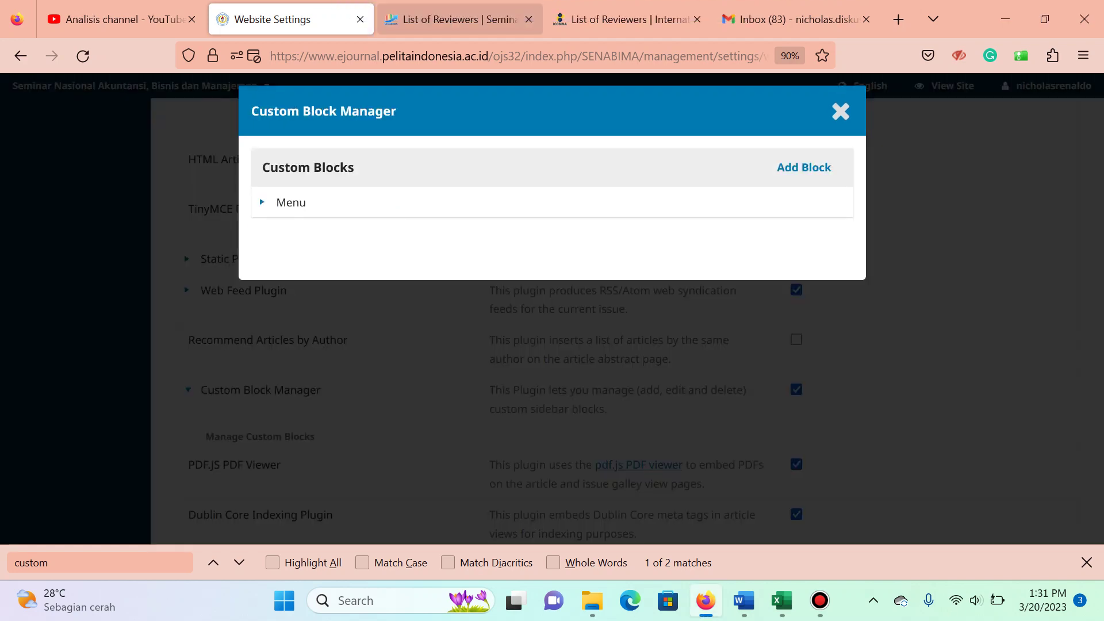
# Step: Load ICOBIMA's List of Reviewers page in the browser
pyautogui.hotkey('ctrl', 'Tab')
pyautogui.write('https://www.ejournal.pelitaindonesia.ac.id/ojs32/index.php/ICOBIMA/ListofReviewers')
pyautogui.press('Return')
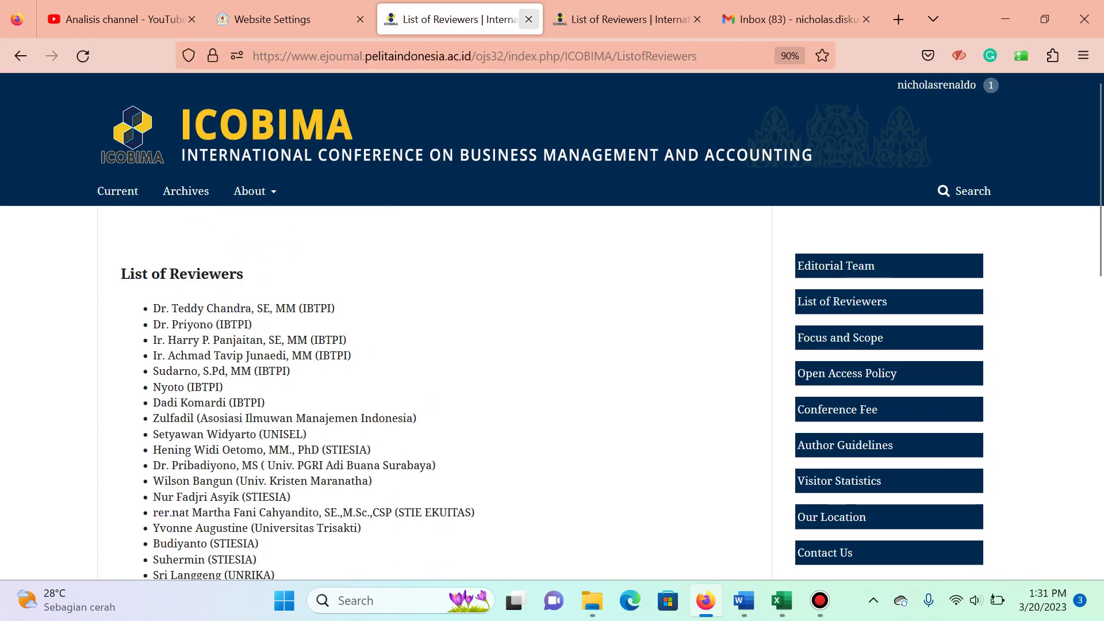
# Step: Close the extra tabs and open the public SENABIMA site in a new tab
pyautogui.click(529, 19)
pyautogui.hotkey('ctrl', 'shift', 'Tab')
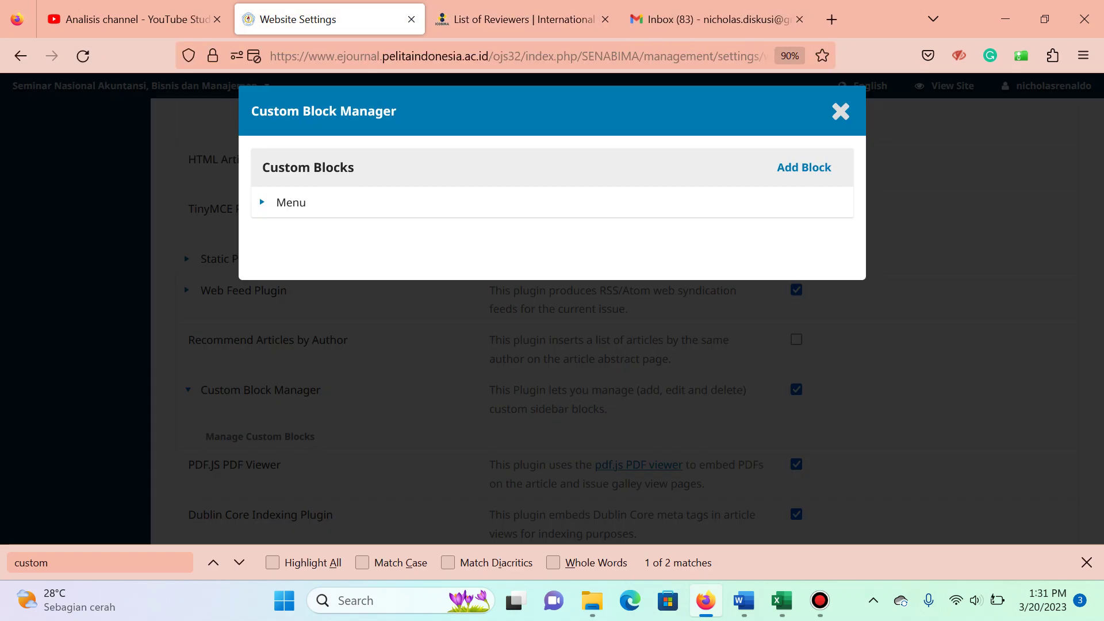
pyautogui.click(839, 111)
pyautogui.rightClick(917, 88)
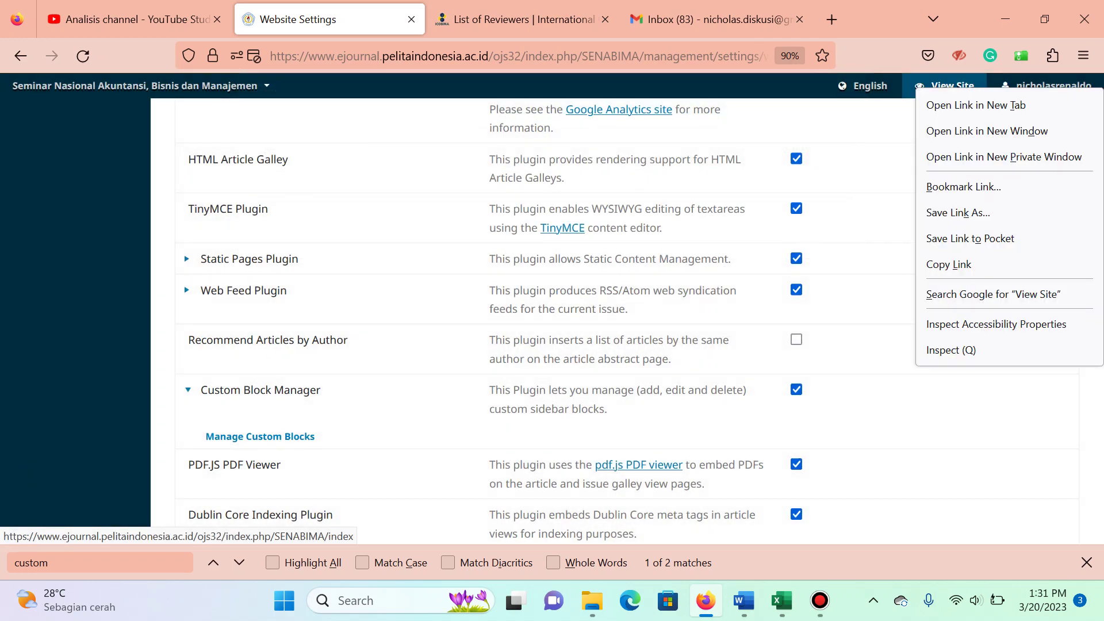
pyautogui.click(975, 105)
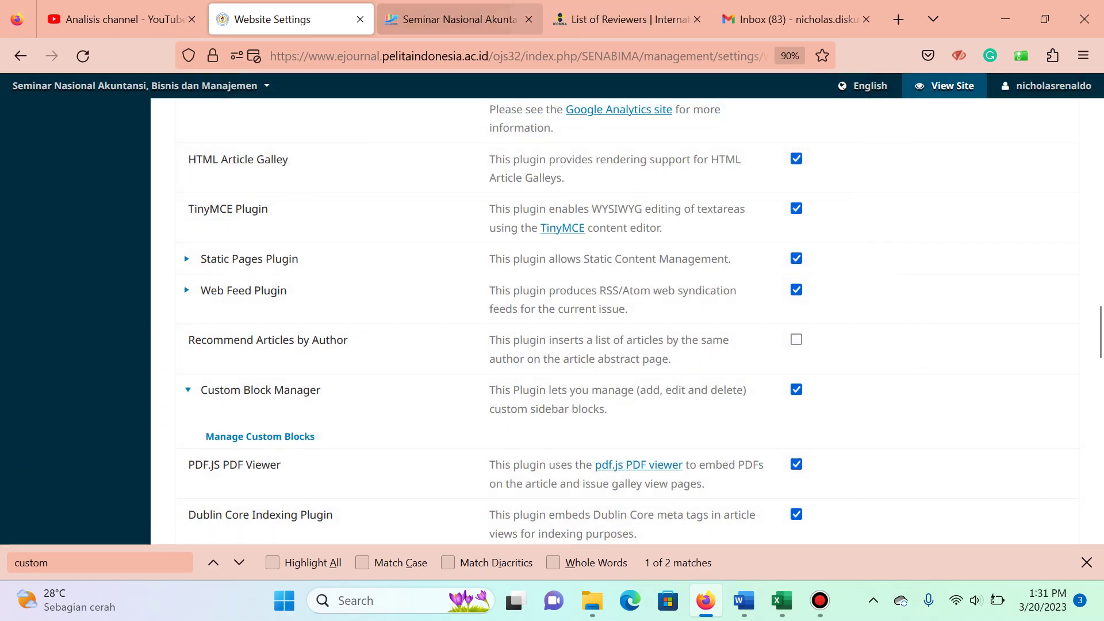
pyautogui.click(796, 19)
pyautogui.click(866, 19)
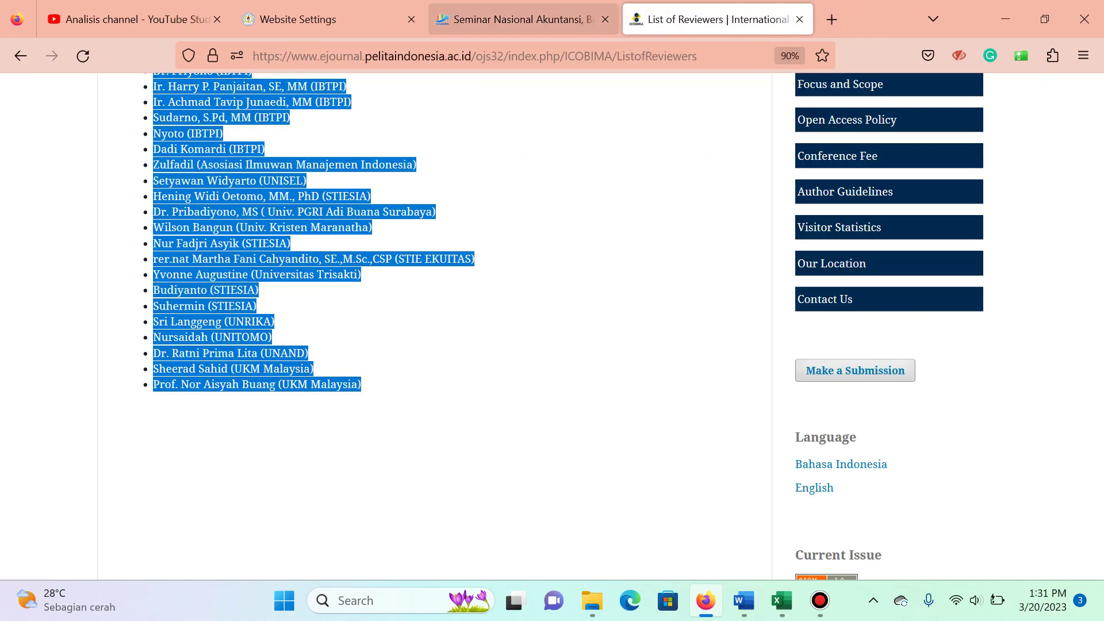
pyautogui.click(518, 19)
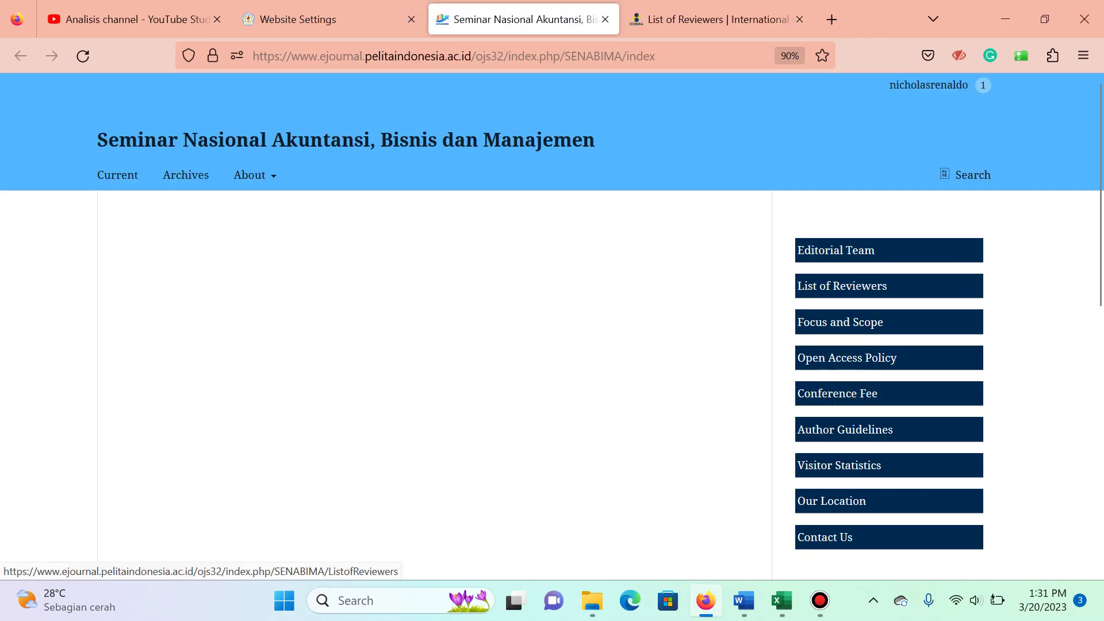
# Step: Check the public List of Reviewers and Focus and Scope sidebar pages, selecting the Focus and Scope title
pyautogui.click(842, 286)
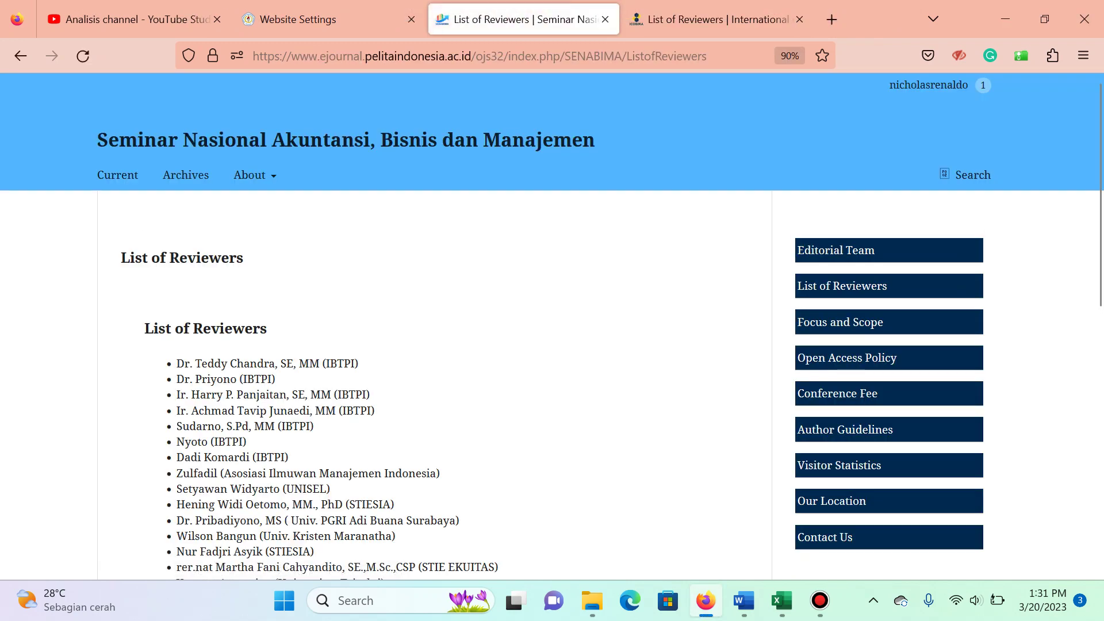
pyautogui.scroll(-5, 552, 322)
pyautogui.scroll(5, 552, 322)
pyautogui.scroll(-2, 552, 322)
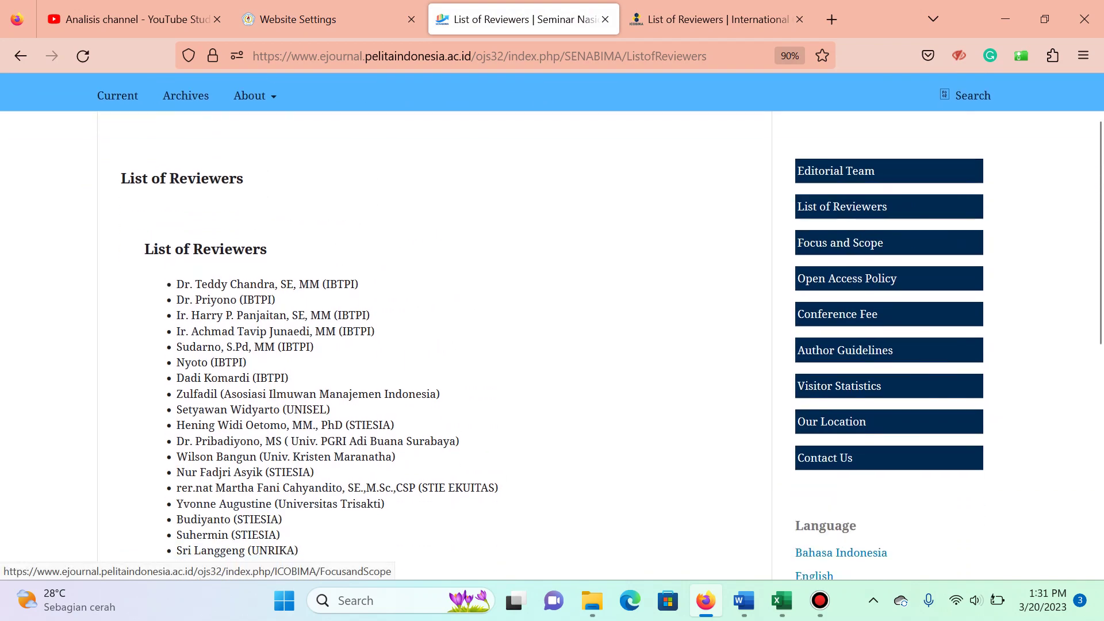
pyautogui.click(839, 242)
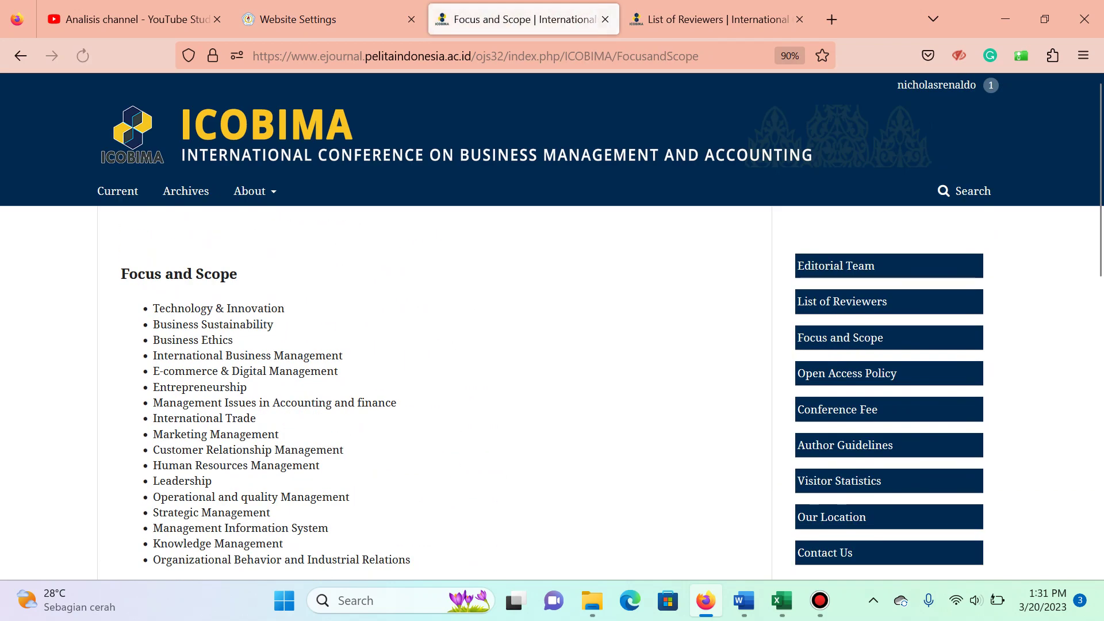
pyautogui.scroll(-3, 838, 242)
pyautogui.scroll(3, 552, 326)
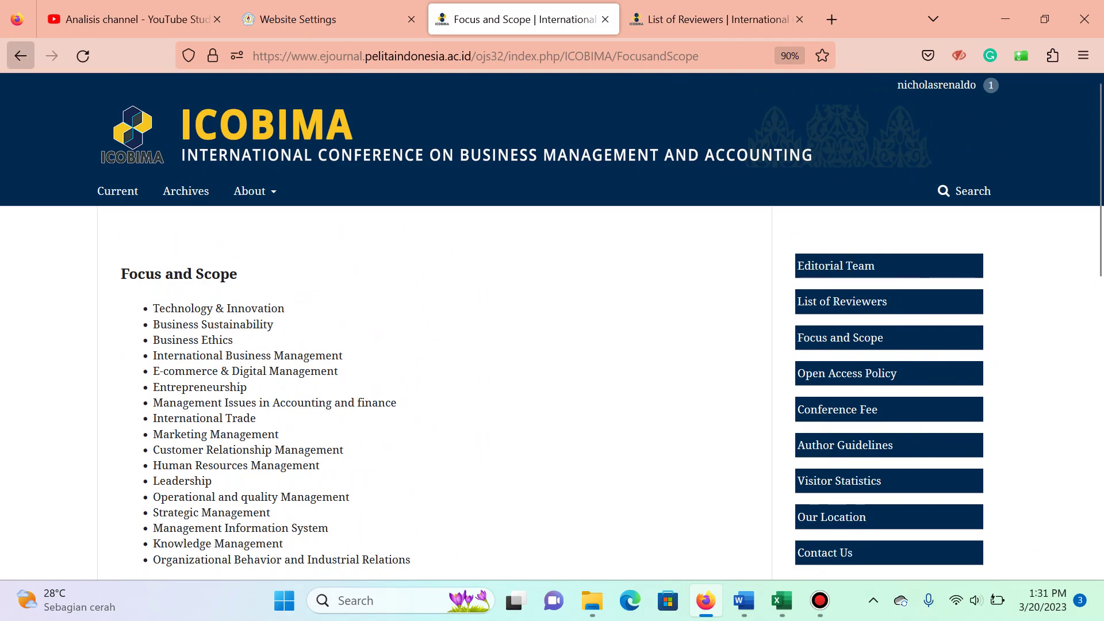
pyautogui.click(21, 55)
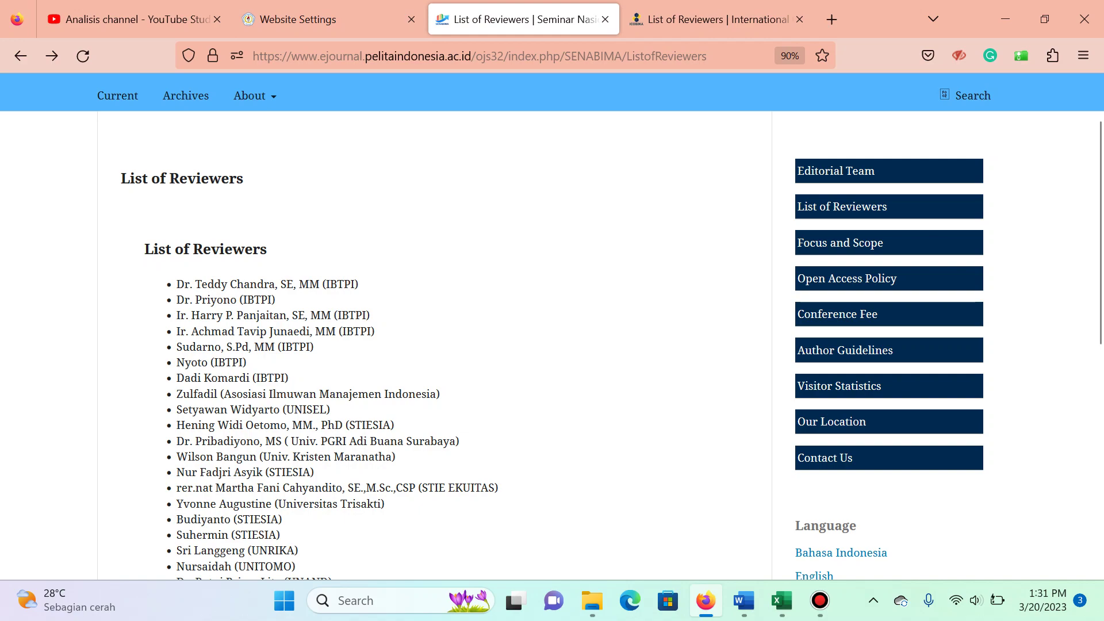
pyautogui.tripleClick(840, 243)
pyautogui.hotkey('ctrl', 'c')
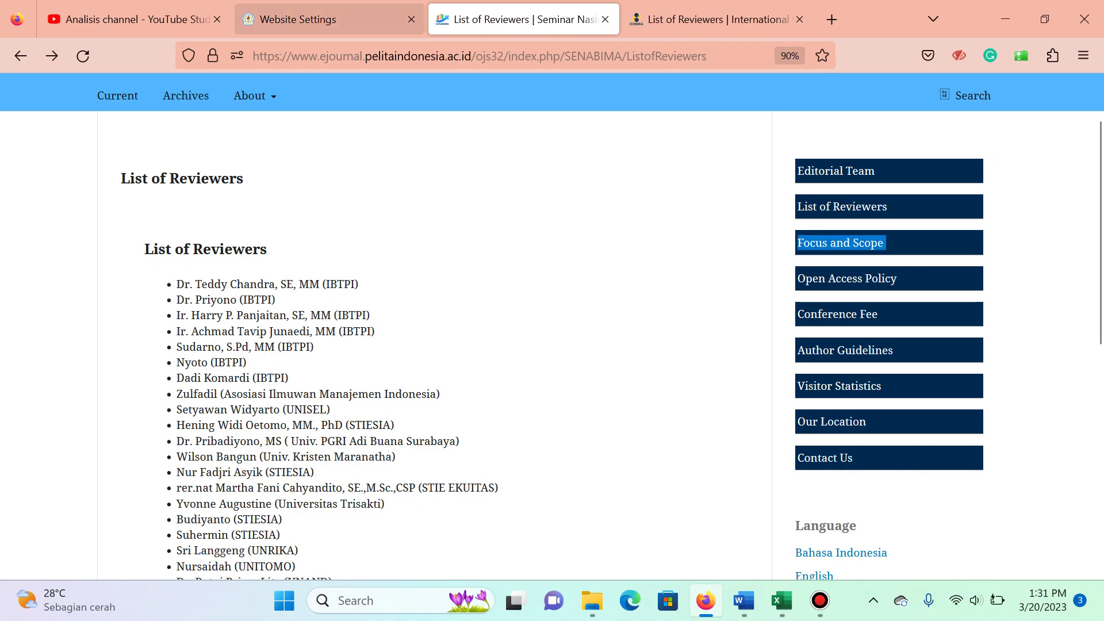
# Step: Show the Static Pages tab in SENABIMA's website settings
pyautogui.click(297, 19)
pyautogui.scroll(20, 627, 321)
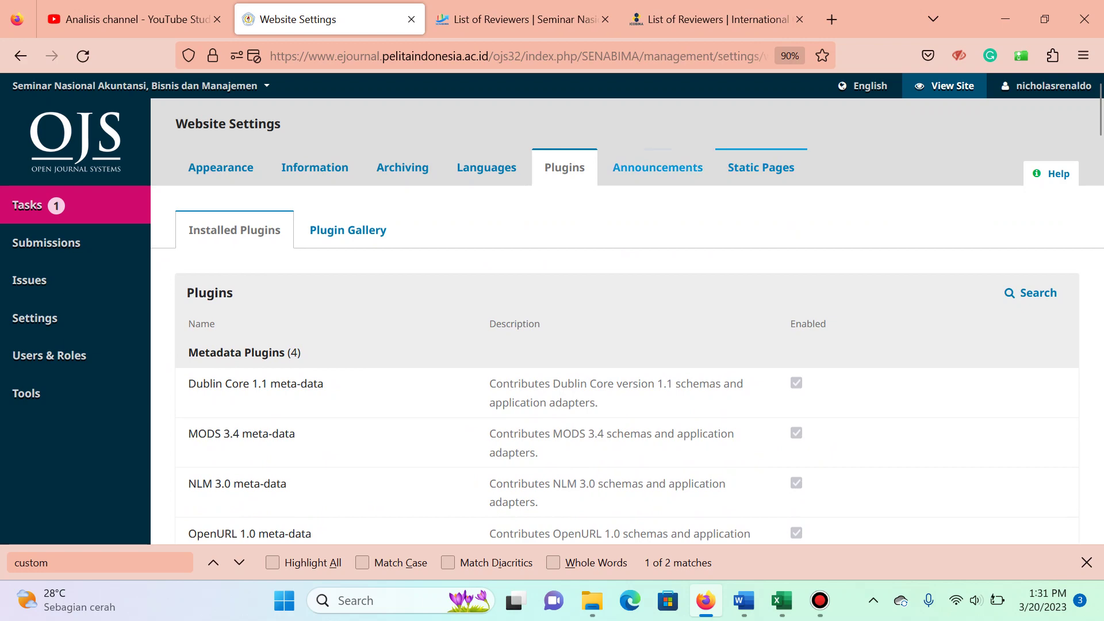
pyautogui.click(761, 167)
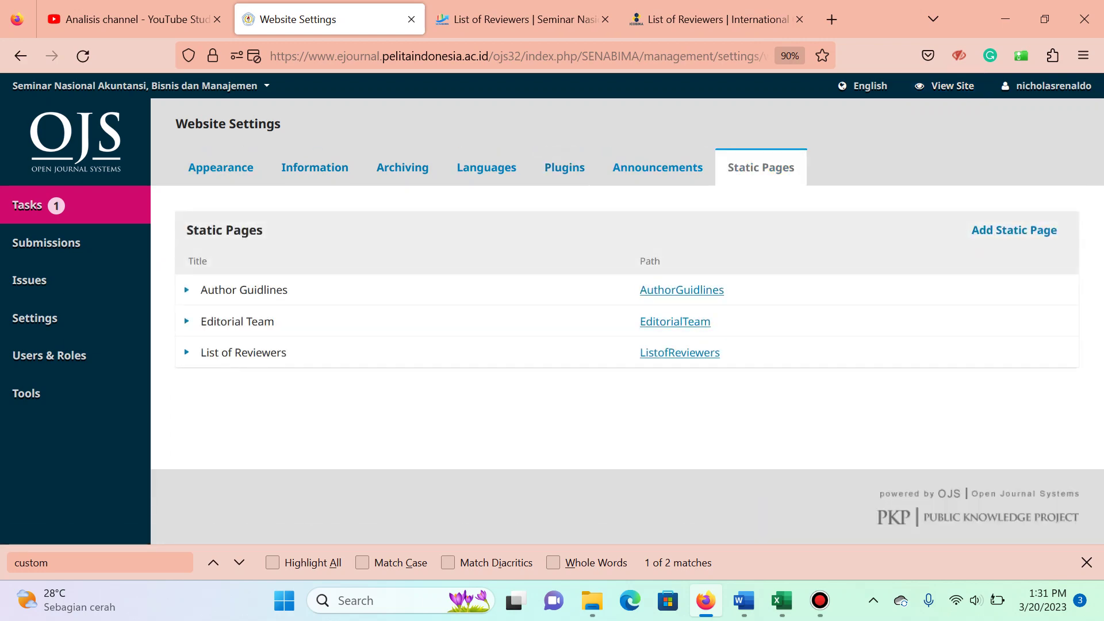
# Step: Start a new static page with path FocusandScope and title Focus and Scope
pyautogui.click(1014, 230)
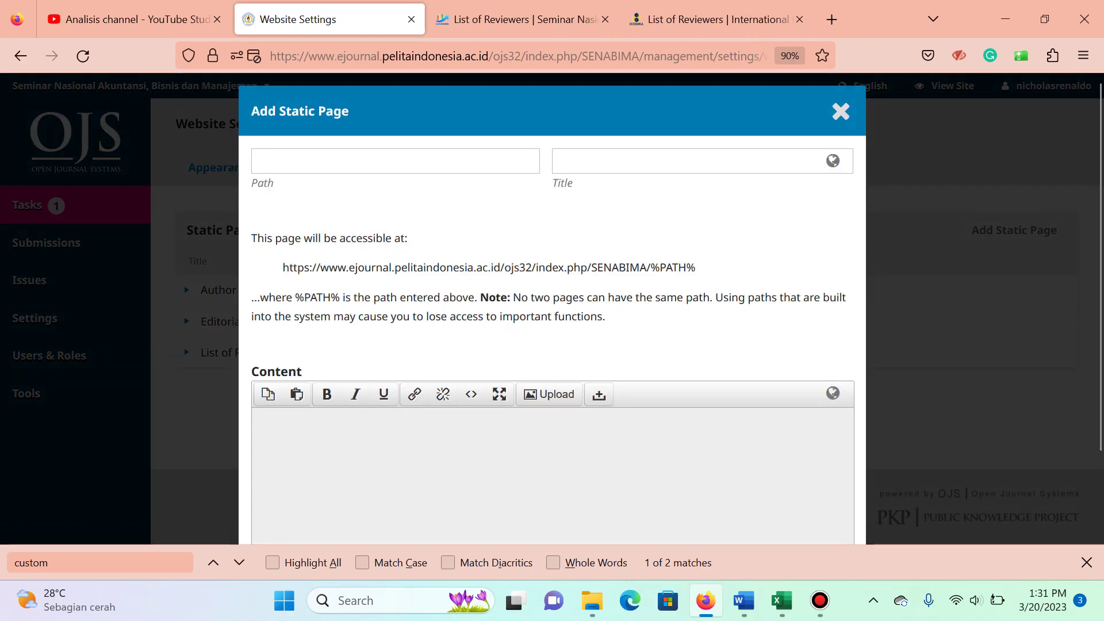
pyautogui.hotkey('ctrl', 'v')
pyautogui.click(690, 160)
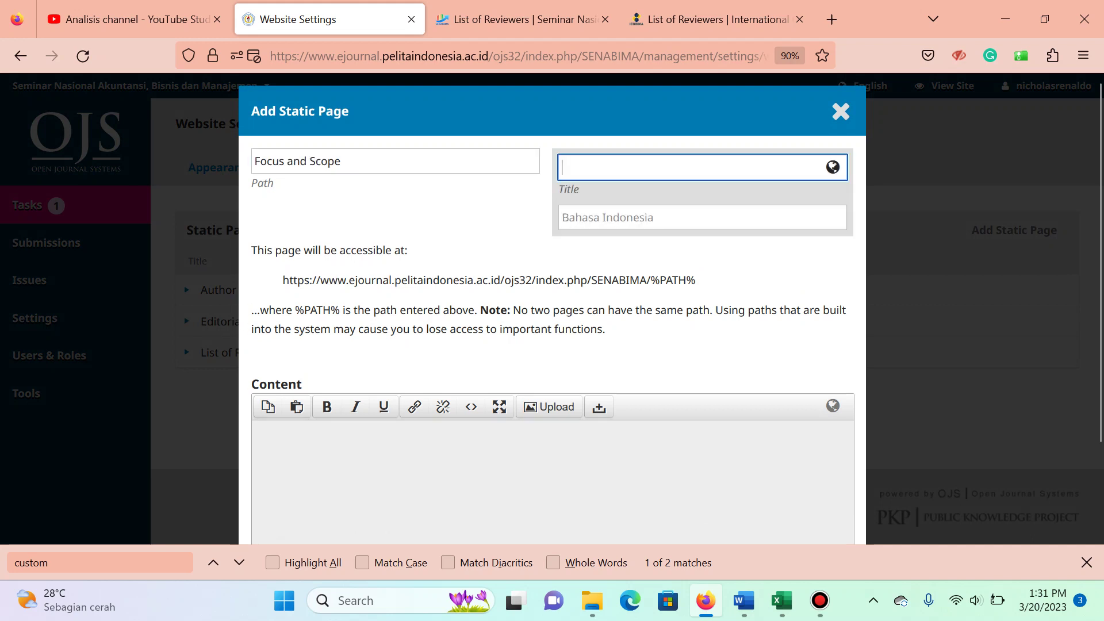
pyautogui.hotkey('ctrl', 'v')
pyautogui.click(343, 161)
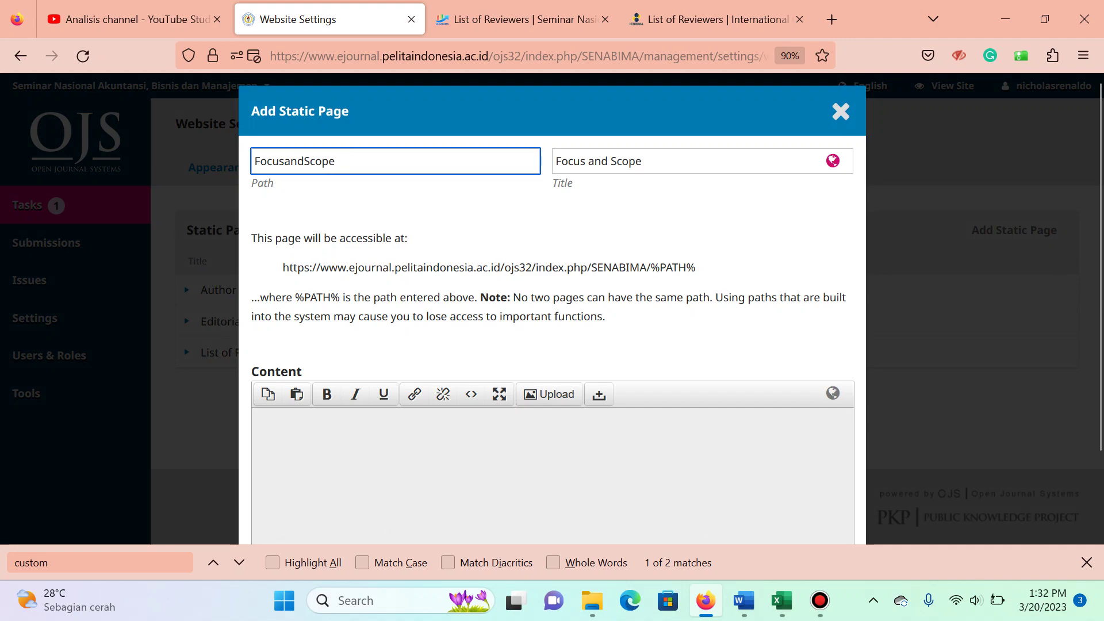
pyautogui.scroll(-3, 552, 310)
pyautogui.scroll(3, 552, 311)
pyautogui.scroll(-3, 551, 311)
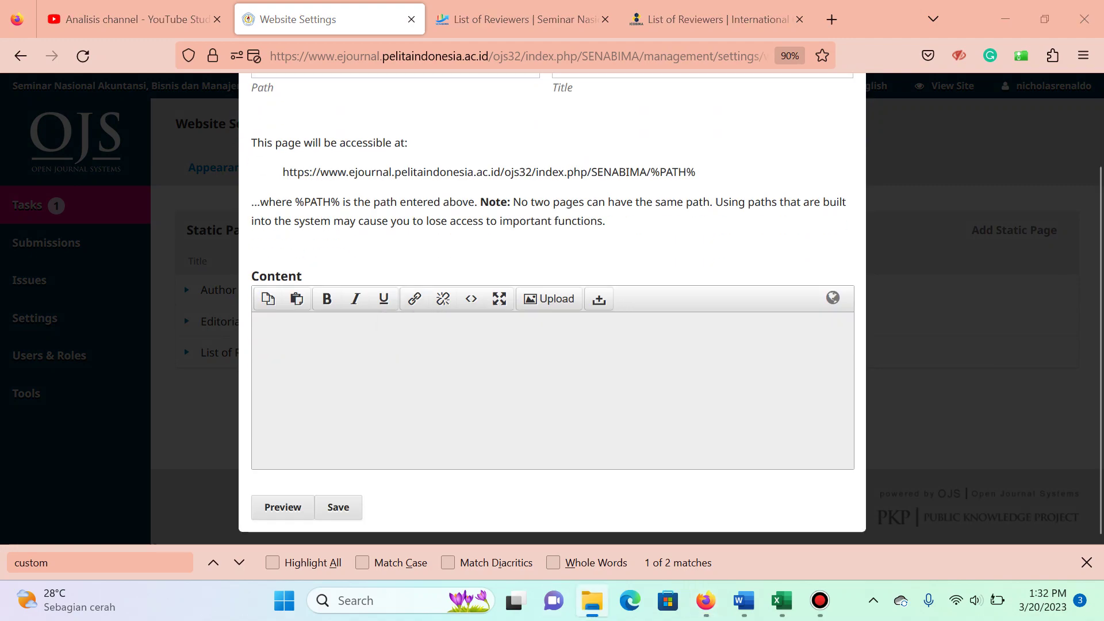
pyautogui.click(592, 600)
pyautogui.click(593, 600)
# Step: Select the Akuntansi, Bisnis and Manajemen topic lists on the public About the Journal page
pyautogui.hotkey('ctrl', 'Tab')
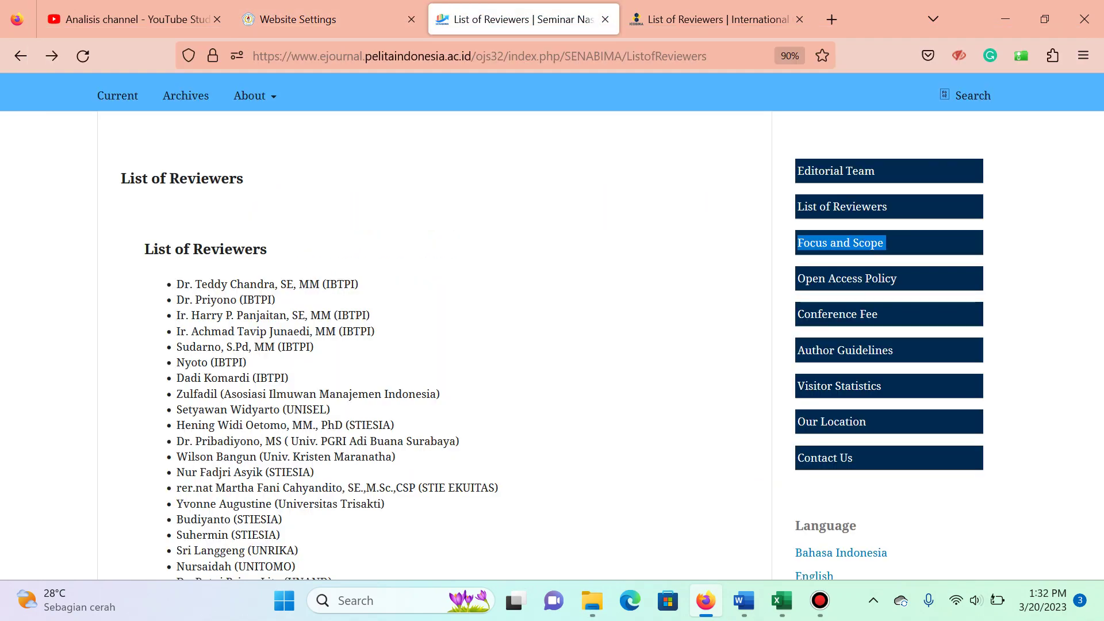
pyautogui.scroll(2, 552, 326)
pyautogui.moveTo(255, 174)
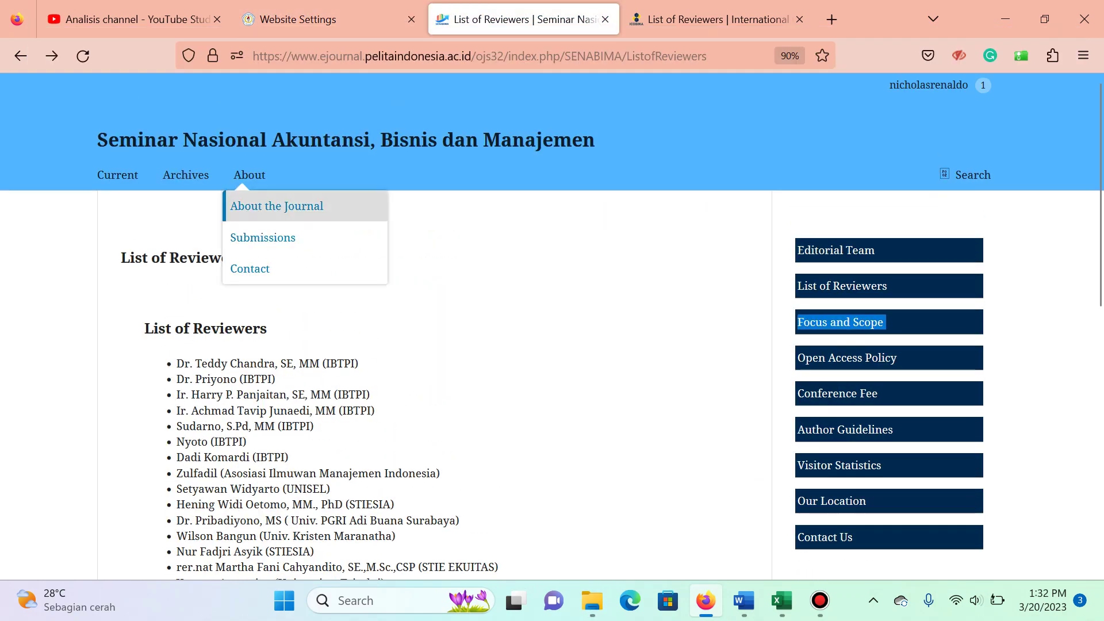
pyautogui.click(276, 206)
pyautogui.scroll(-4, 552, 322)
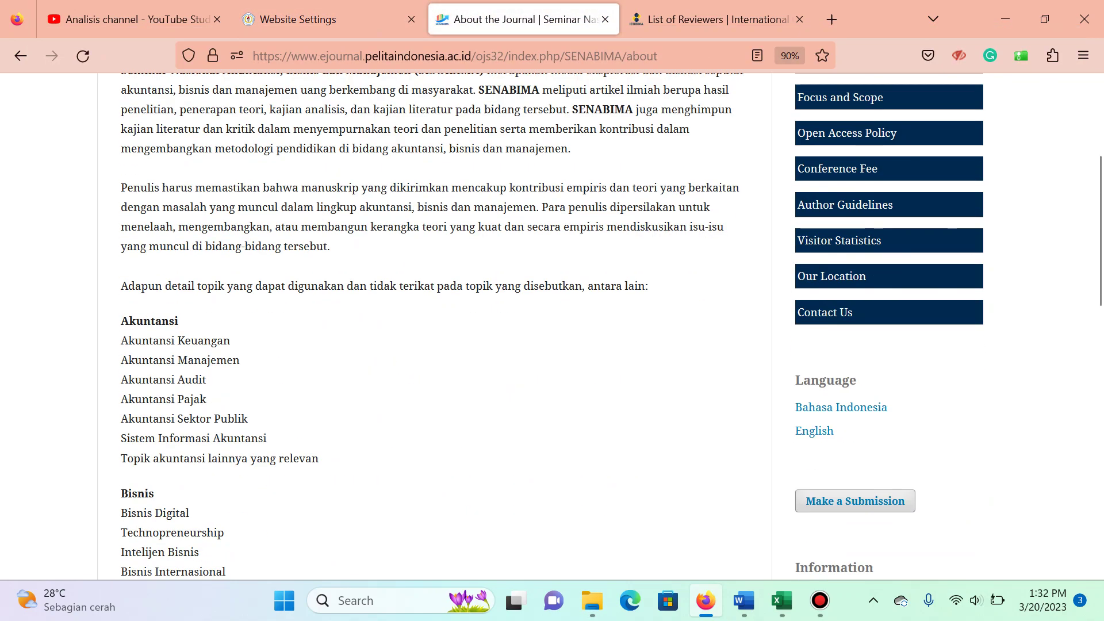
pyautogui.moveTo(121, 320); pyautogui.dragTo(190, 512)
pyautogui.hotkey('ctrl', 'c')
pyautogui.scroll(-5, 437, 322)
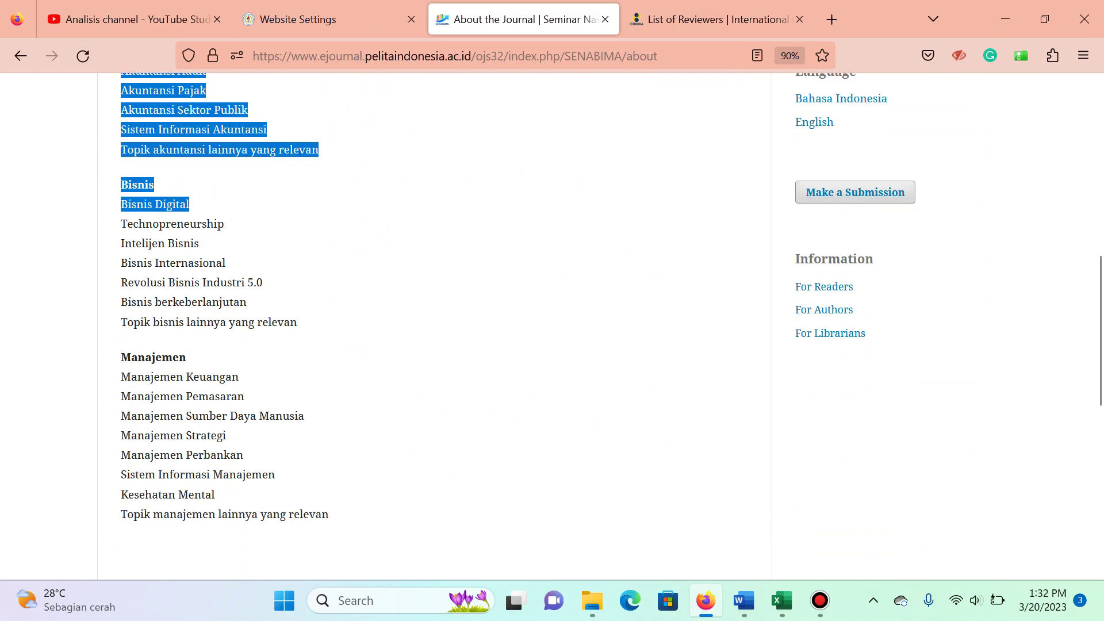
pyautogui.keyDown('shift'); pyautogui.click(328, 514); pyautogui.keyUp('shift')
# Step: Paste the topic lists into the page content and save the Focus and Scope page
pyautogui.click(322, 19)
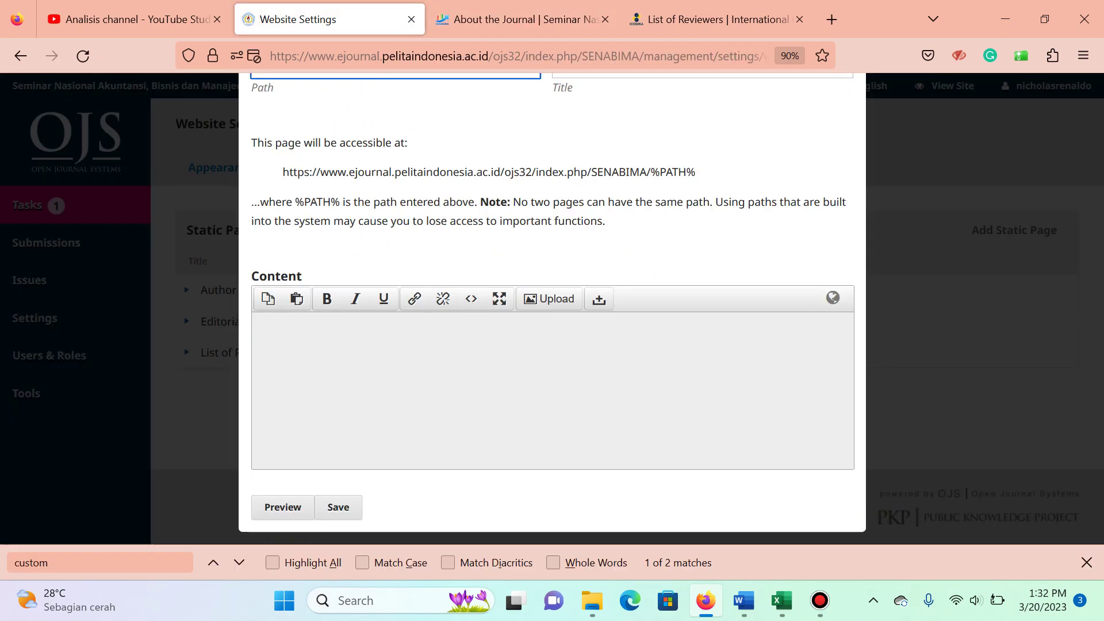
pyautogui.click(552, 391)
pyautogui.hotkey('ctrl', 'v')
pyautogui.scroll(5, 552, 396)
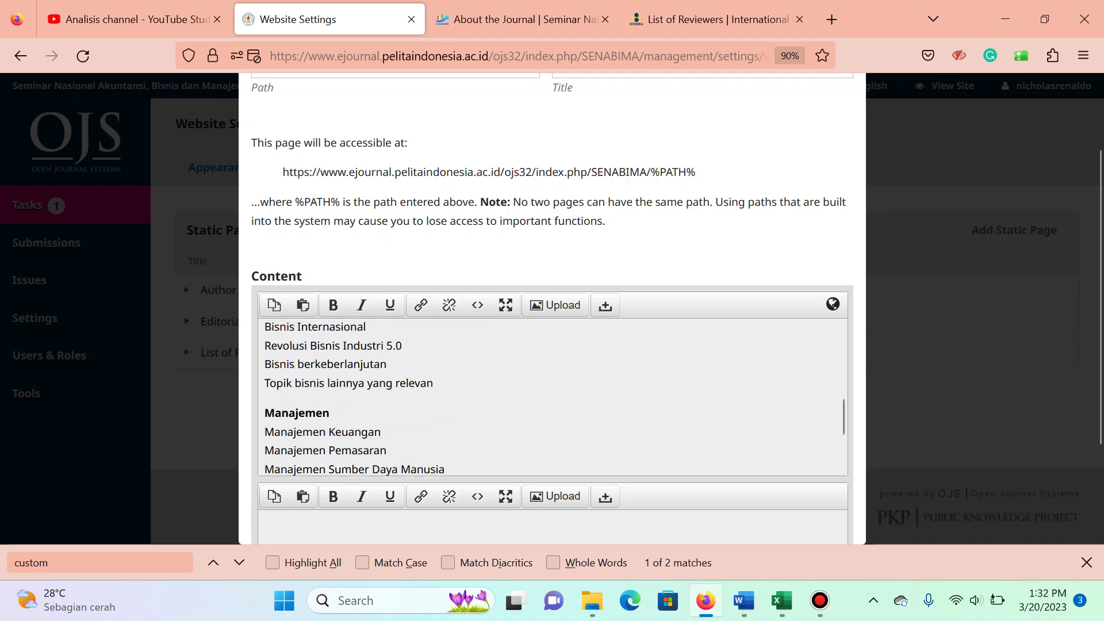
pyautogui.scroll(3, 551, 397)
pyautogui.scroll(-4, 552, 322)
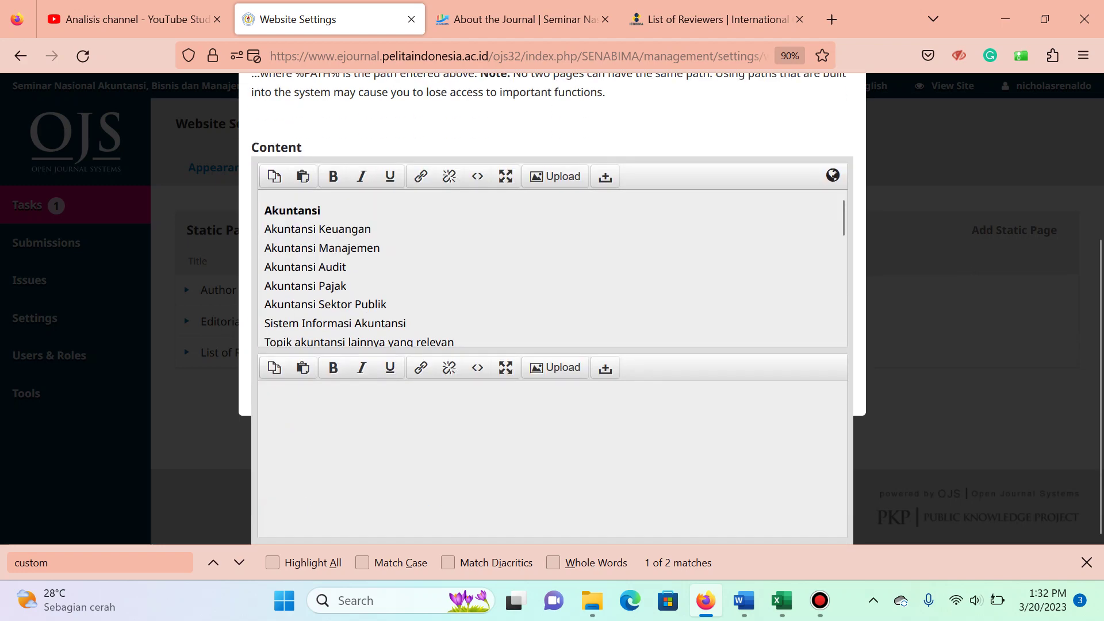
pyautogui.scroll(2, 552, 311)
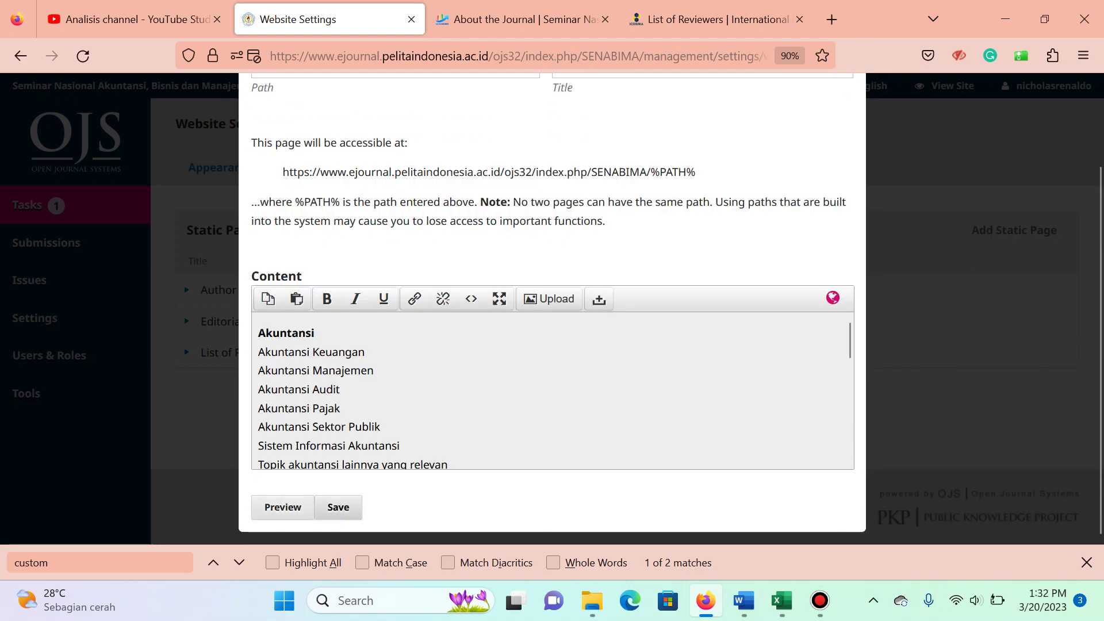
pyautogui.click(338, 507)
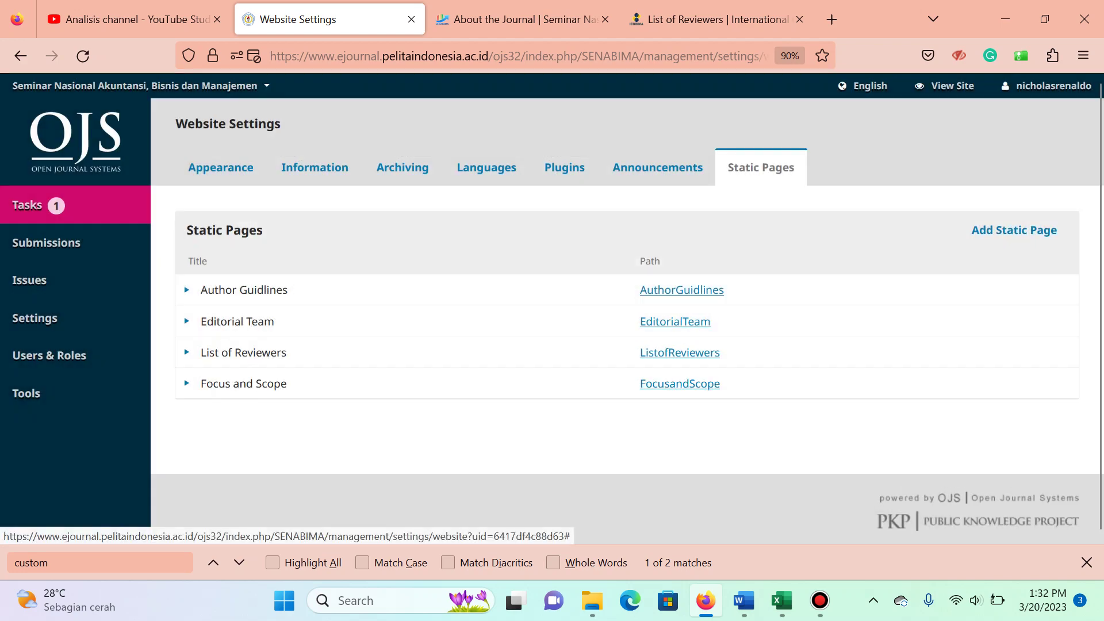
# Step: Preview the new Focus and Scope page, then return to the website settings' plugins list
pyautogui.click(680, 383)
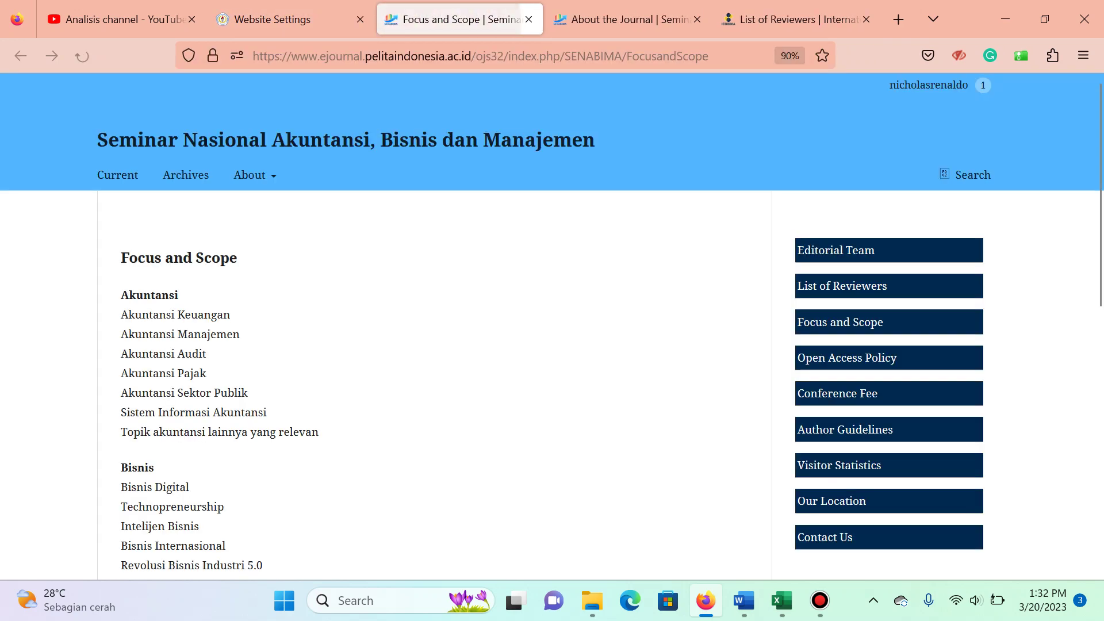
pyautogui.hotkey('ctrl', 'l')
pyautogui.click(270, 19)
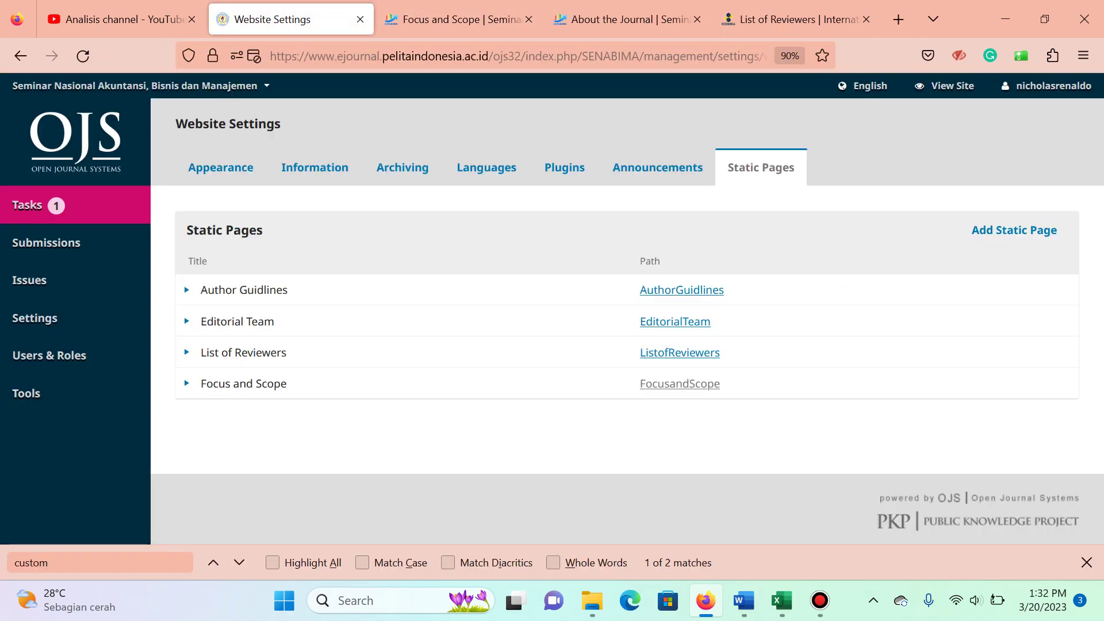
pyautogui.click(564, 167)
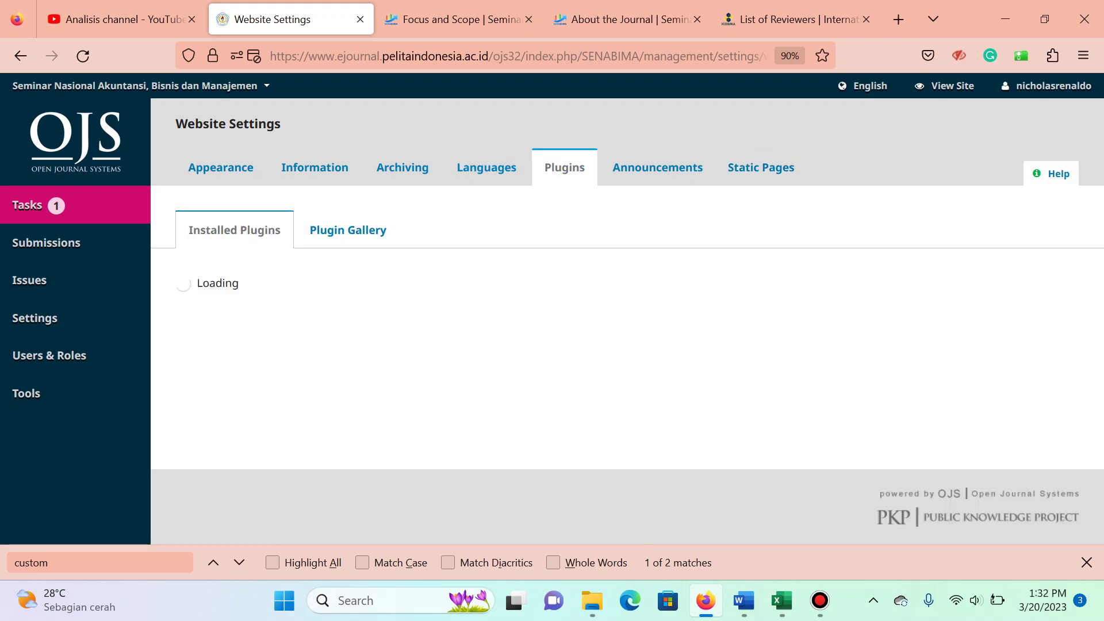
# Step: Through Custom Block Manager, repoint the Menu block's Focus and Scope link to SENABIMA's FocusandScope page
pyautogui.hotkey('ctrl', 'f')
pyautogui.write('custo')
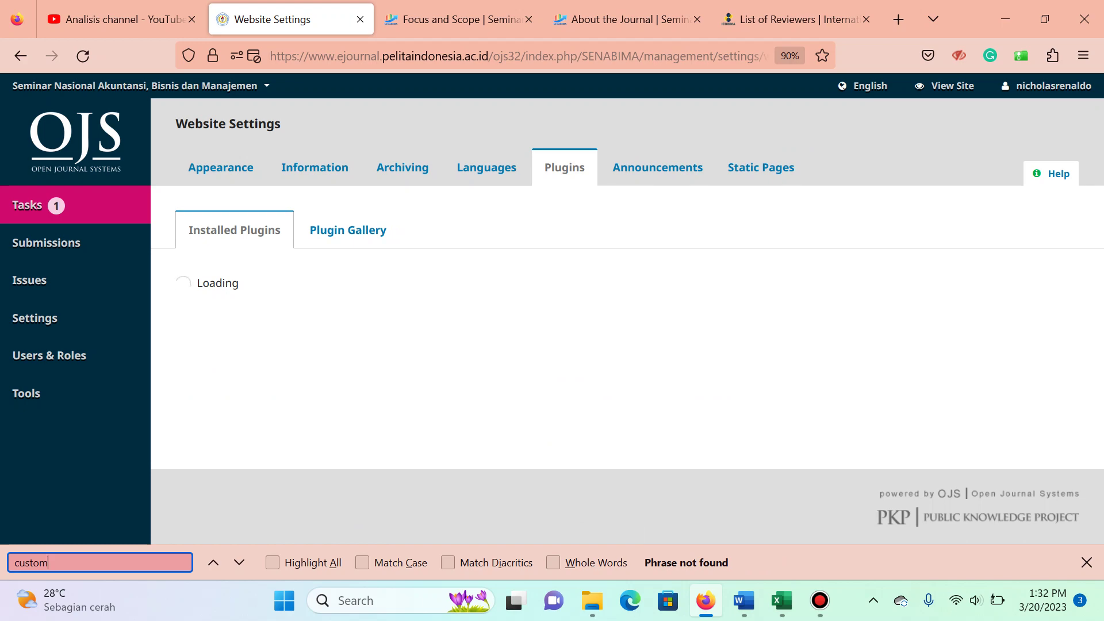
pyautogui.press('Return')
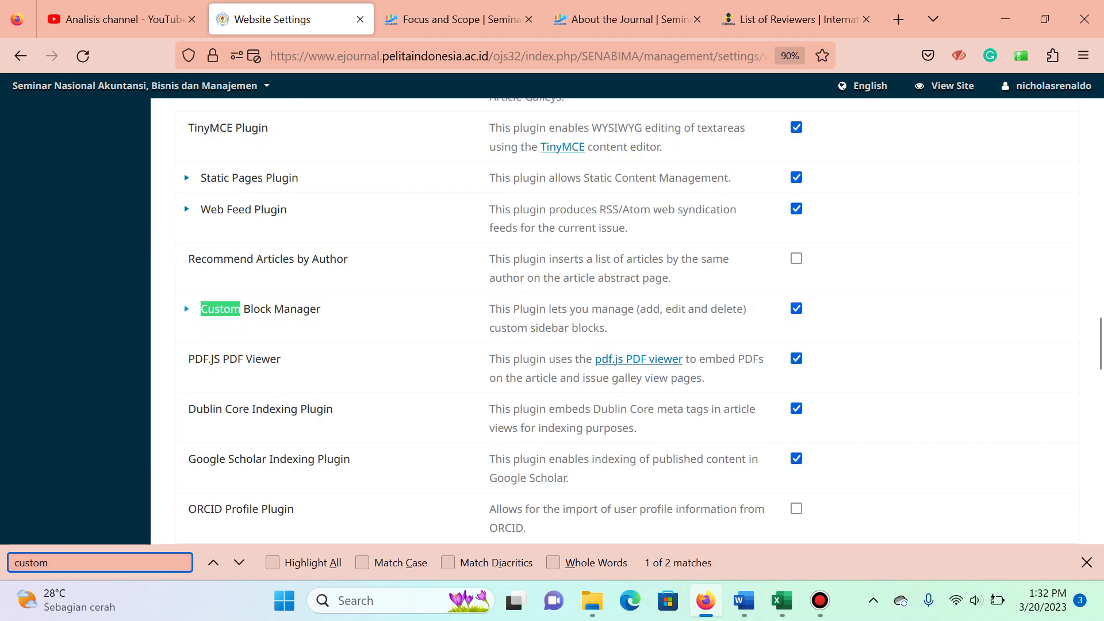
pyautogui.click(187, 308)
pyautogui.click(260, 355)
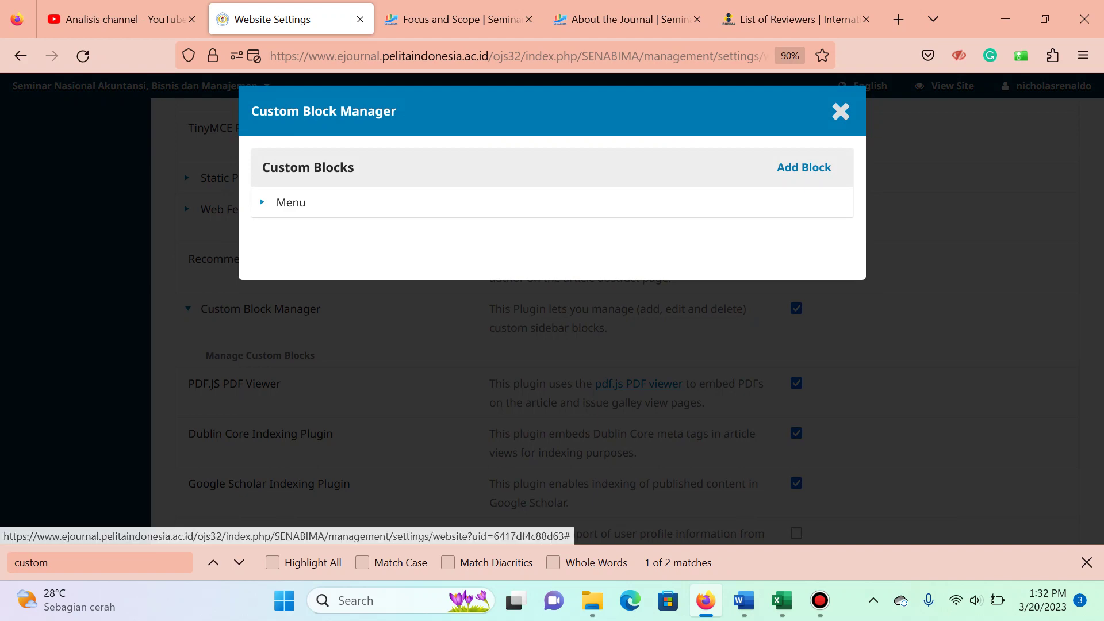
pyautogui.click(291, 202)
pyautogui.click(289, 230)
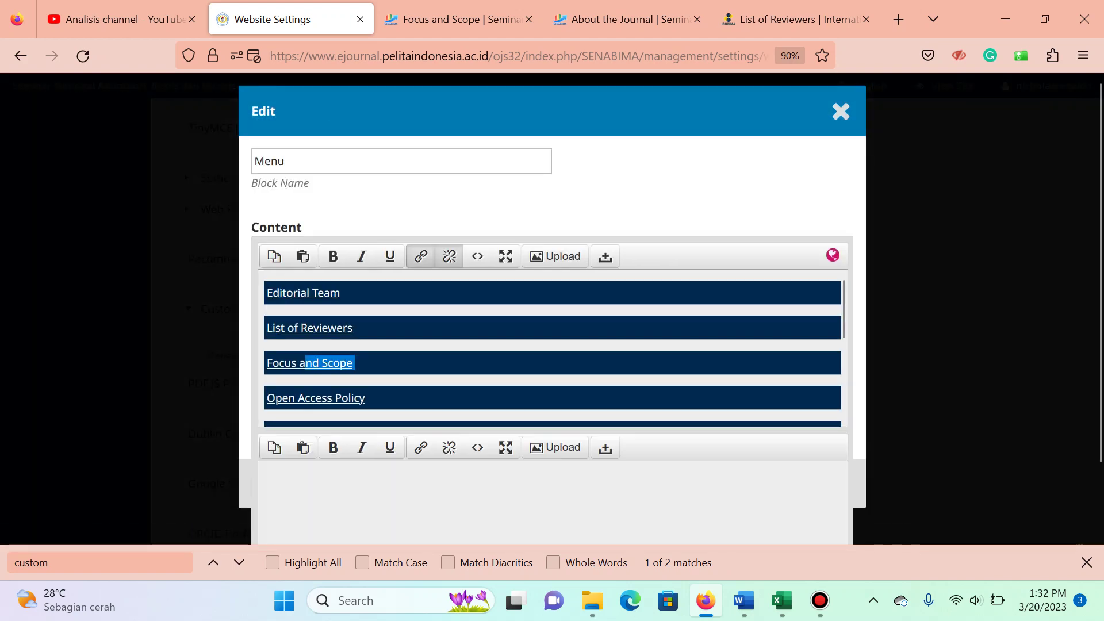
pyautogui.click(420, 256)
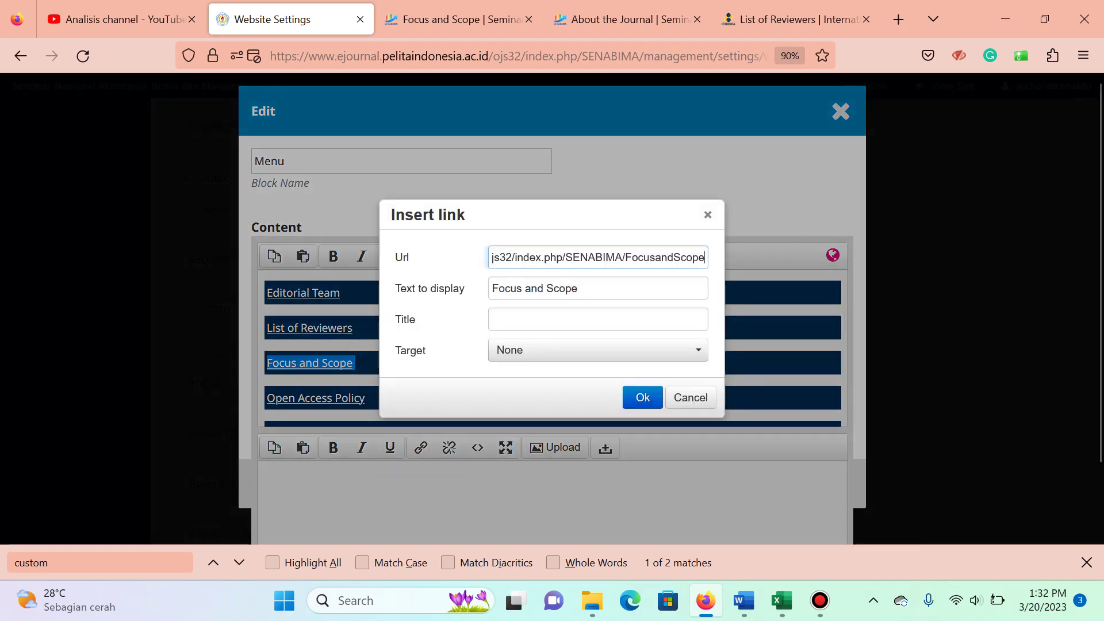
pyautogui.click(642, 397)
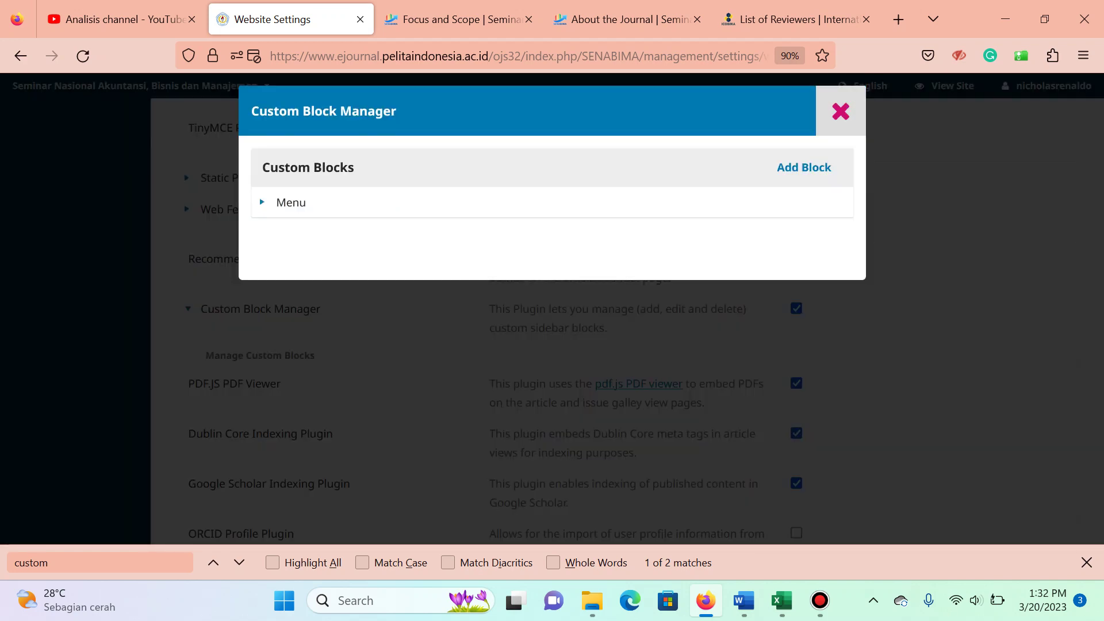
pyautogui.click(840, 110)
pyautogui.scroll(20, 841, 111)
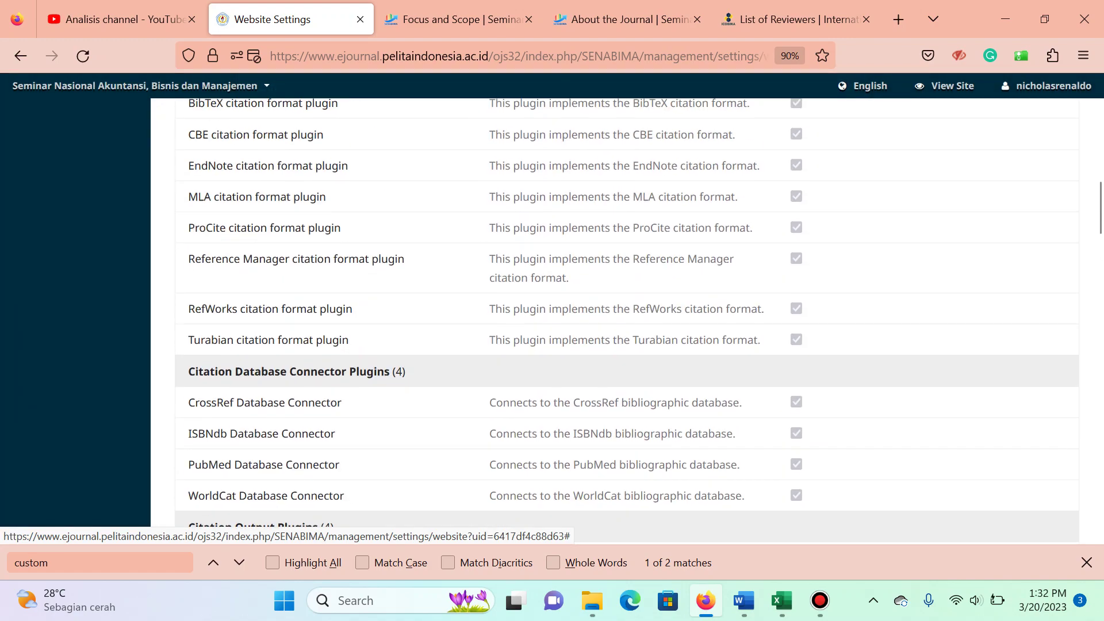
# Step: Select the Open Access Policy paragraph on ICOBIMA's Open Access Policy page
pyautogui.click(760, 167)
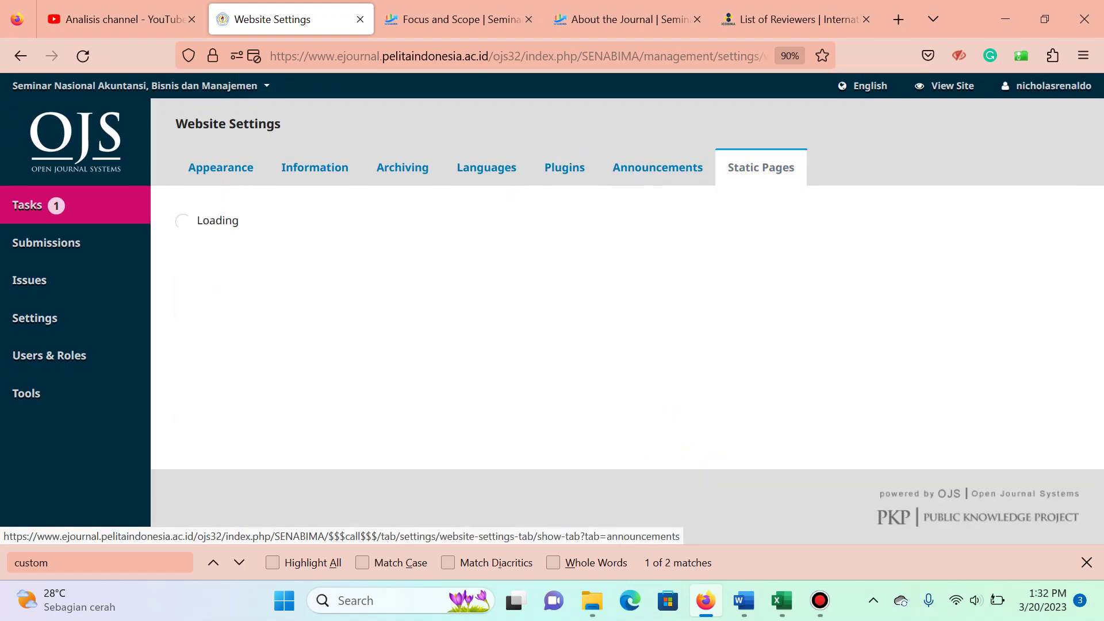
pyautogui.click(621, 19)
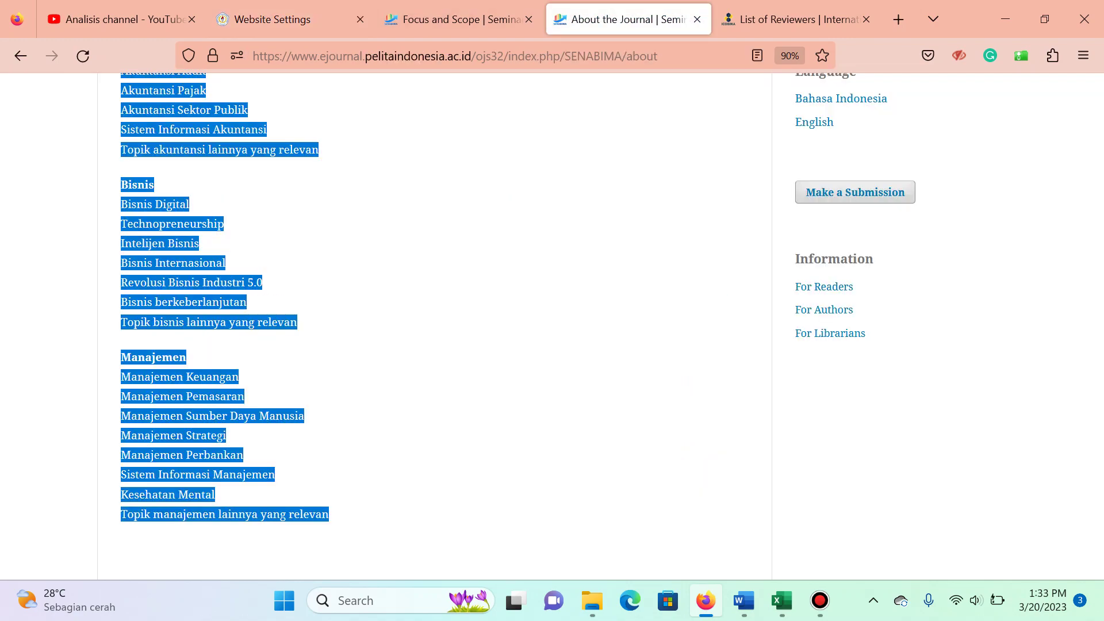
pyautogui.scroll(9, 437, 321)
pyautogui.scroll(-2, 437, 321)
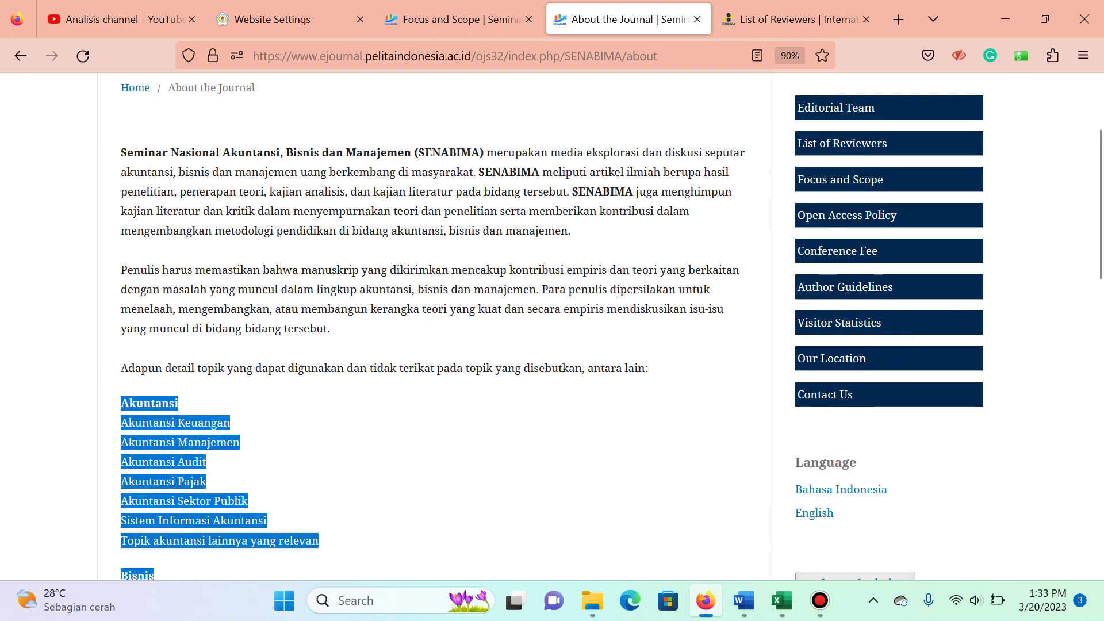
pyautogui.hotkey('ctrl', 'Tab')
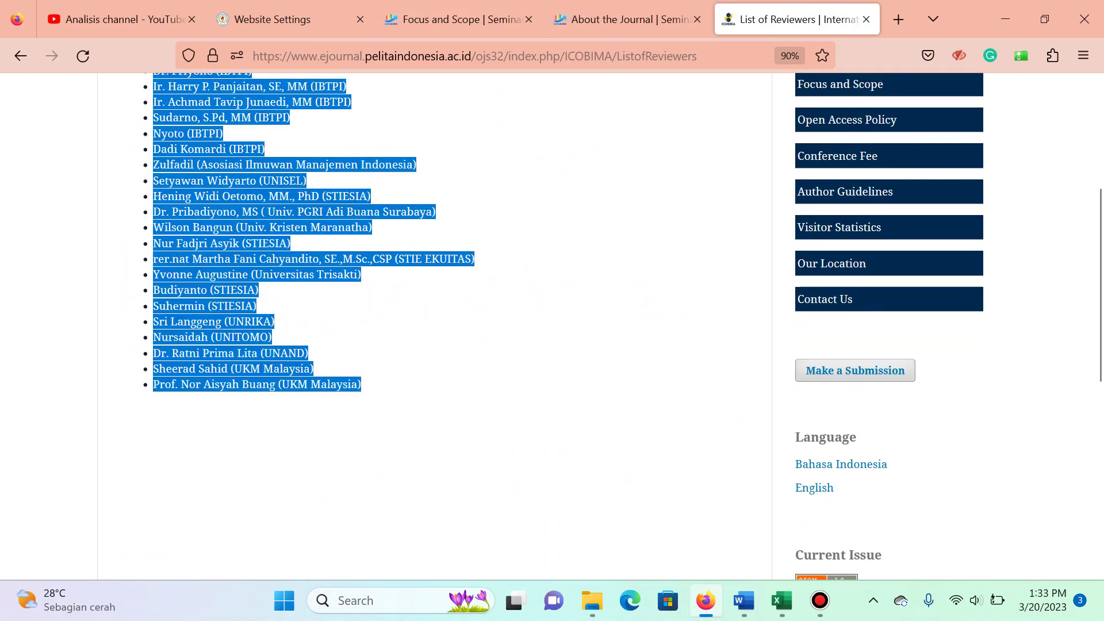
pyautogui.click(690, 230)
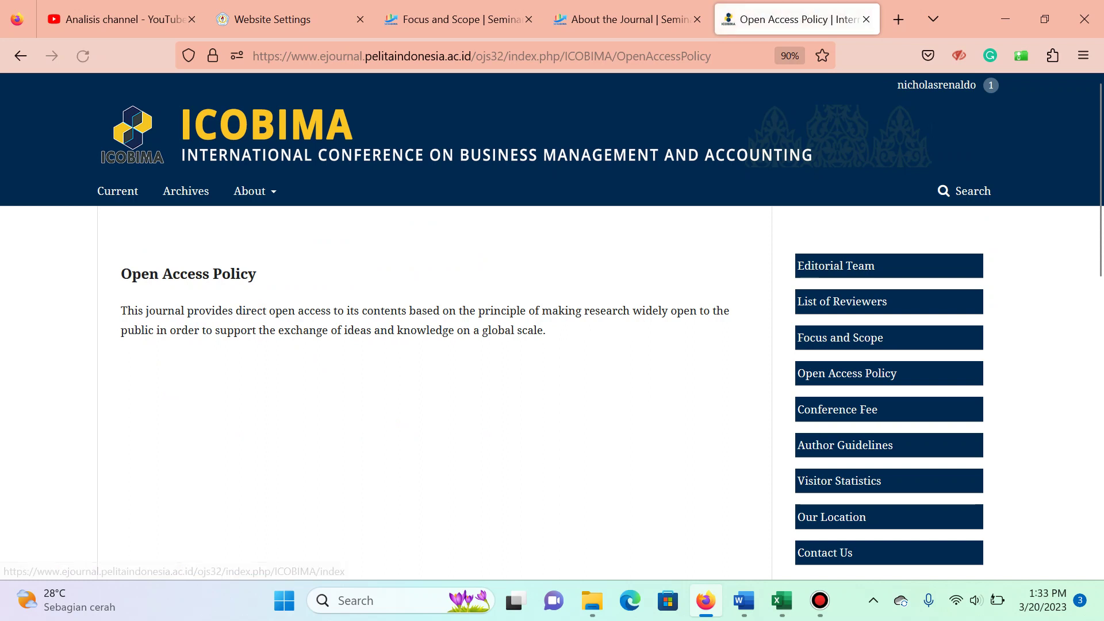
pyautogui.moveTo(545, 330); pyautogui.dragTo(128, 311)
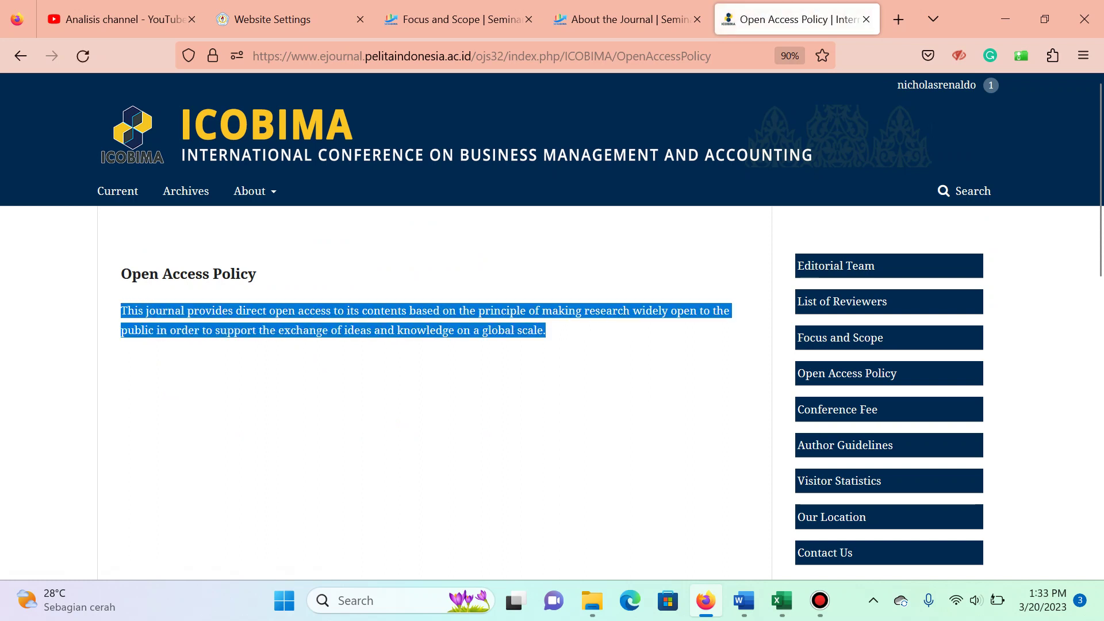
# Step: Start a new static page with the open-access paragraph as its content, closing spare tabs
pyautogui.click(454, 19)
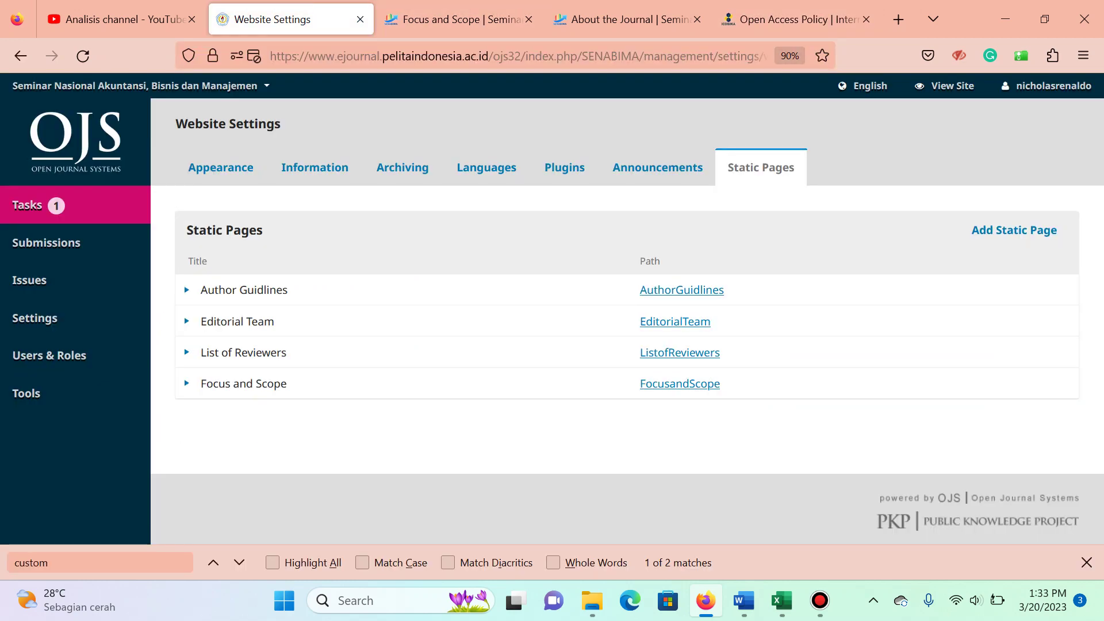
pyautogui.click(264, 19)
pyautogui.click(1014, 230)
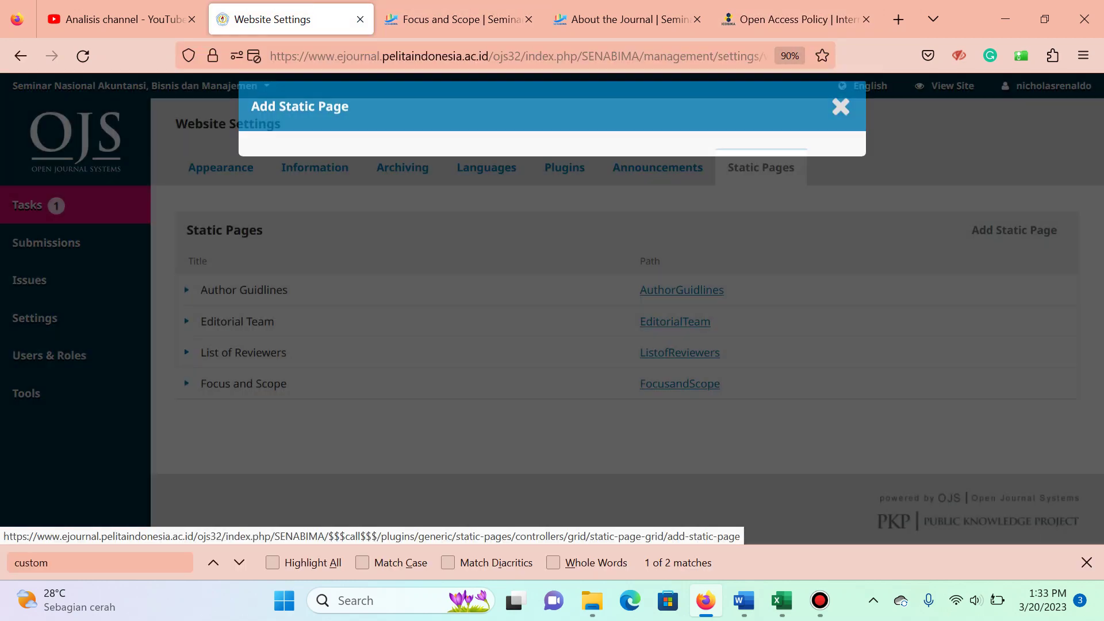
pyautogui.write('This journal provides direct open access to its contents based on the principle of making research widely open to the public in order to support the exchange of ideas and knowledge on a global scale.')
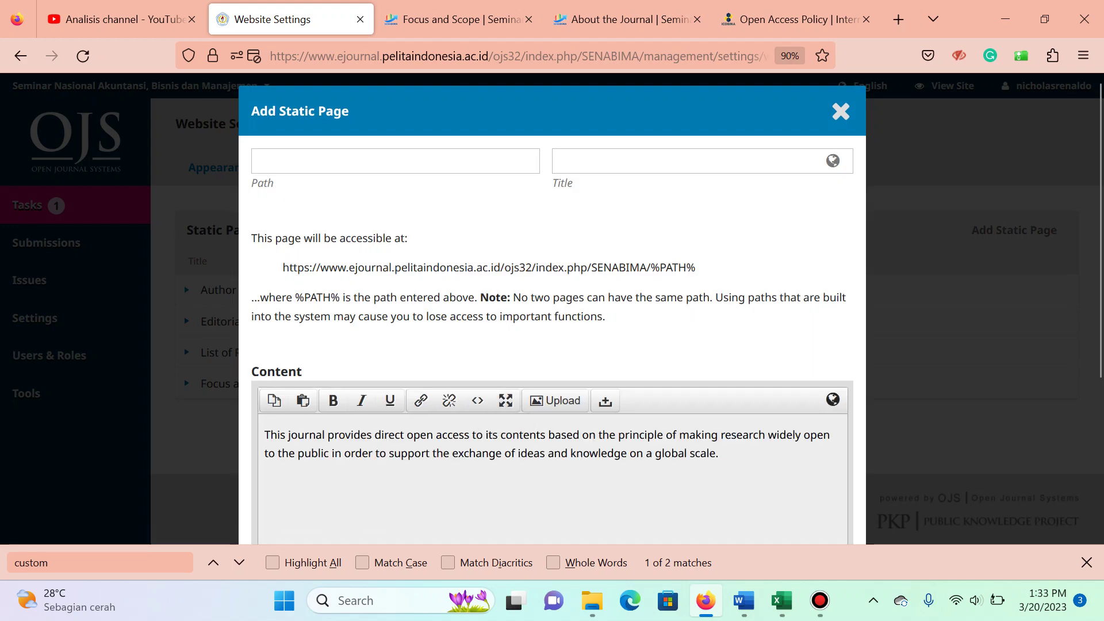
pyautogui.click(793, 19)
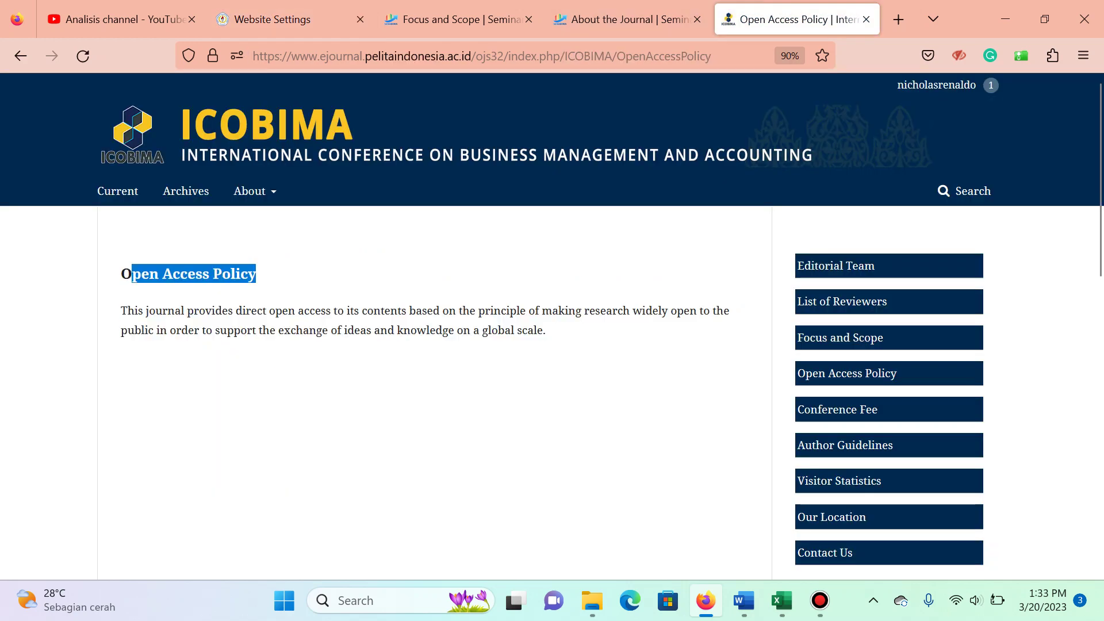
pyautogui.click(455, 19)
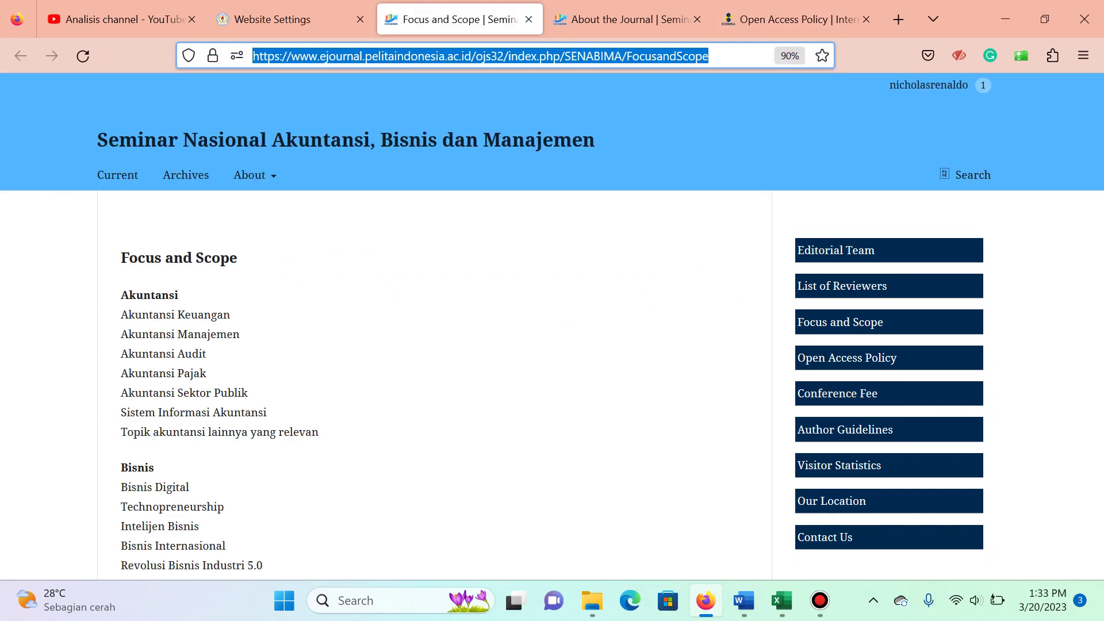
pyautogui.click(627, 19)
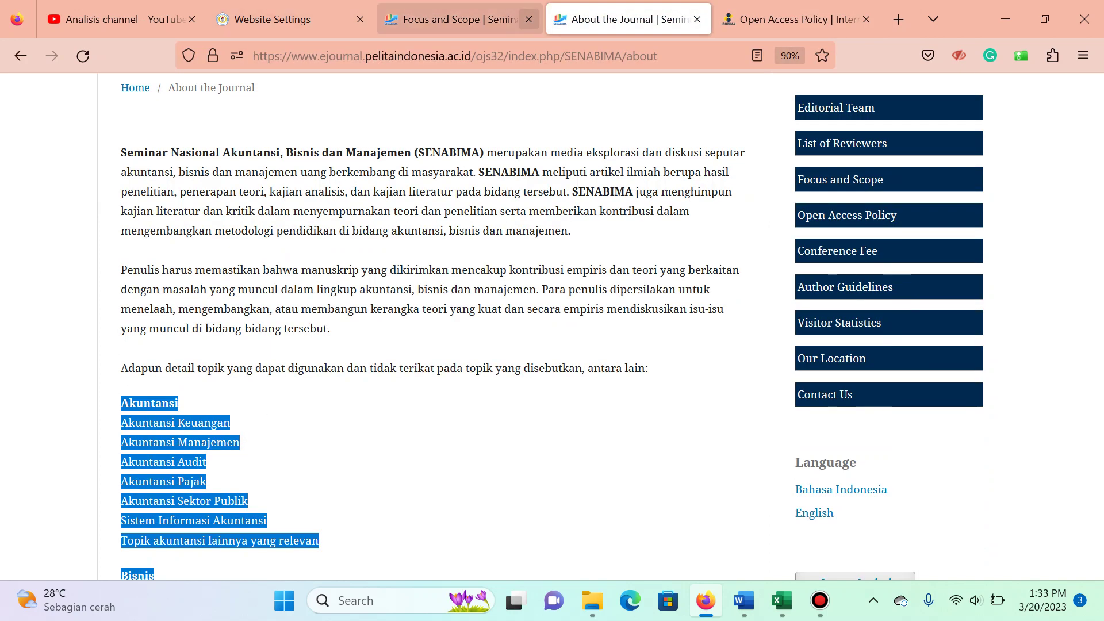
pyautogui.click(528, 19)
pyautogui.hotkey('ctrl', 'pageup')
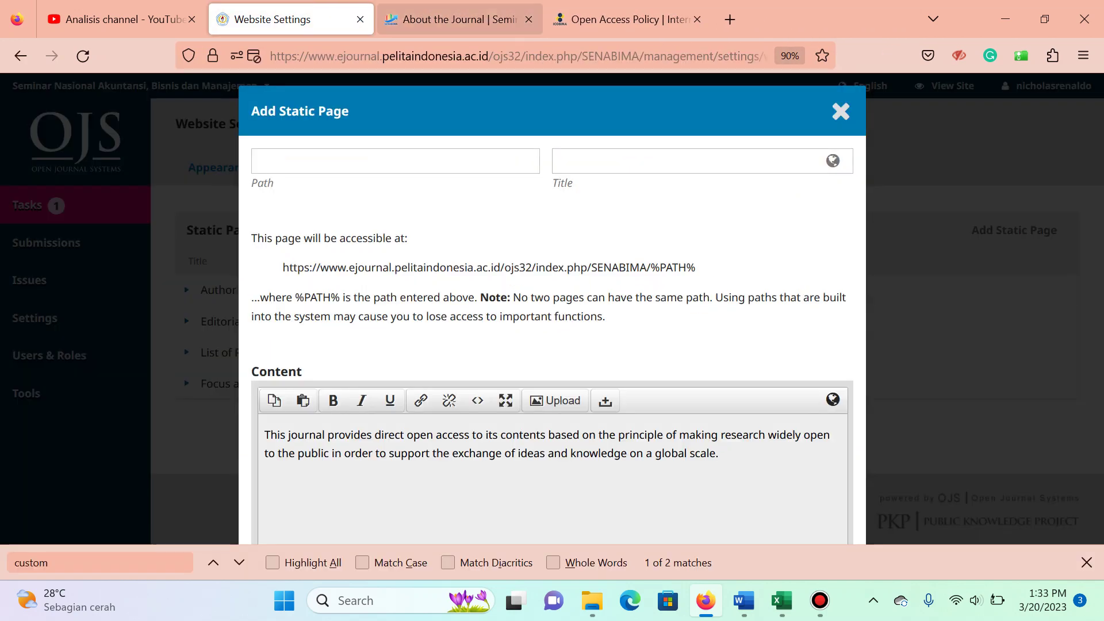
pyautogui.click(528, 19)
# Step: Title the page Open Access Policy with path OpenAccessPolicy and save it
pyautogui.click(661, 161)
pyautogui.write('Open Access Policy')
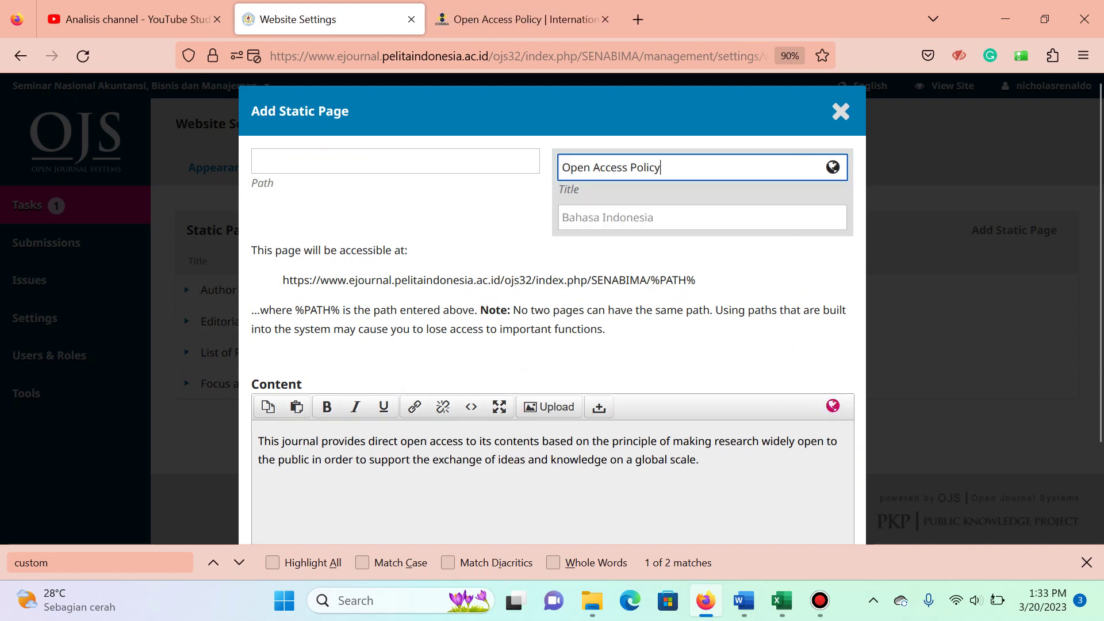
pyautogui.click(395, 161)
pyautogui.write('Open Access Policy')
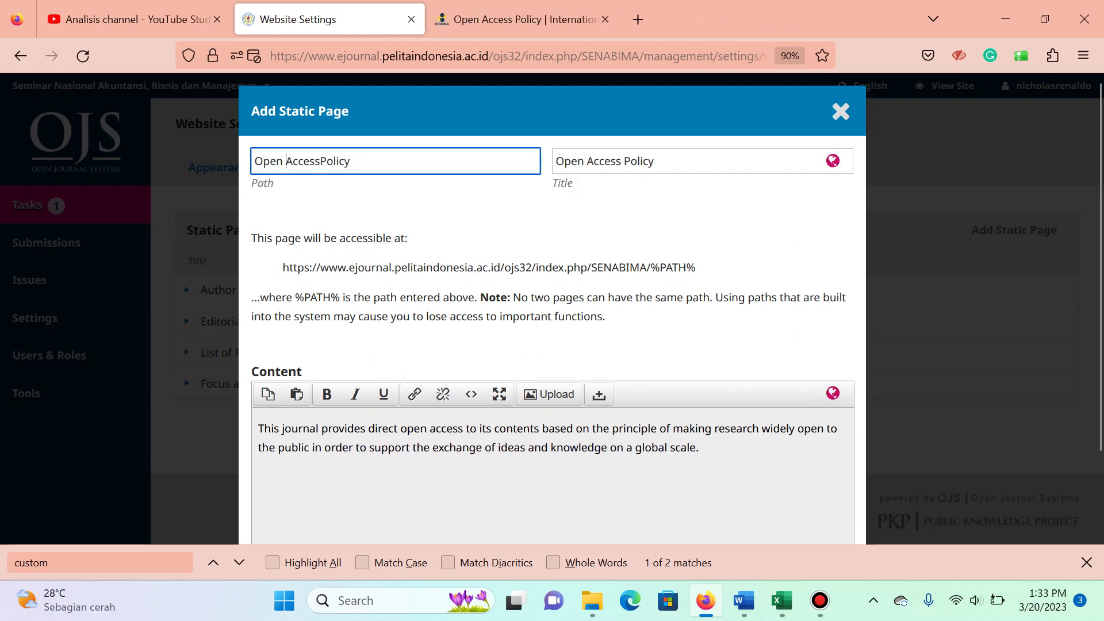
pyautogui.scroll(-2, 552, 345)
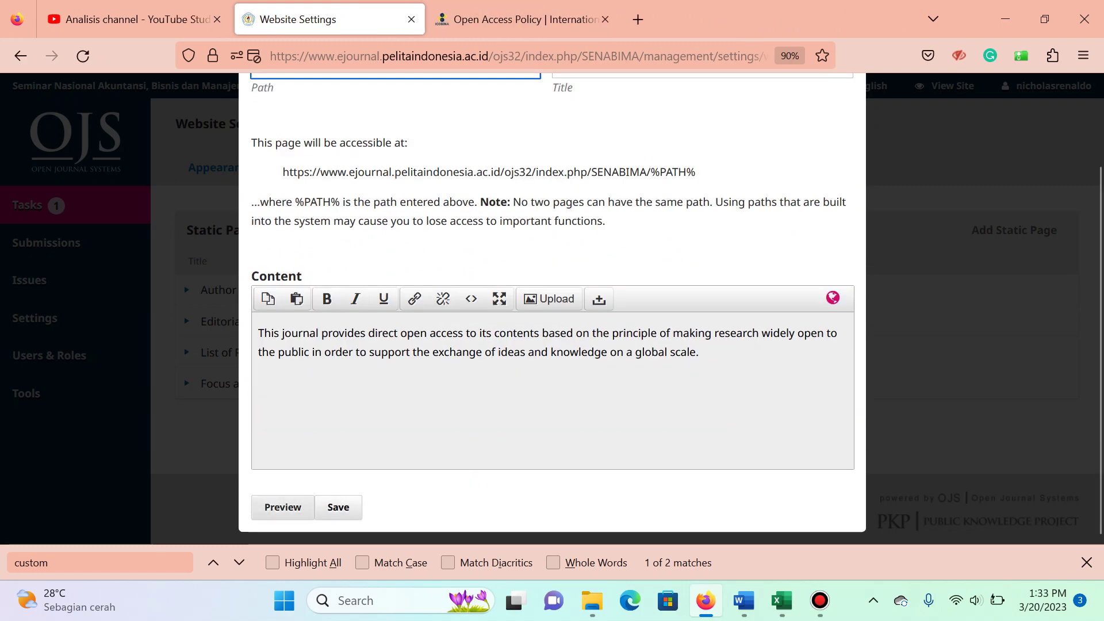
pyautogui.click(338, 507)
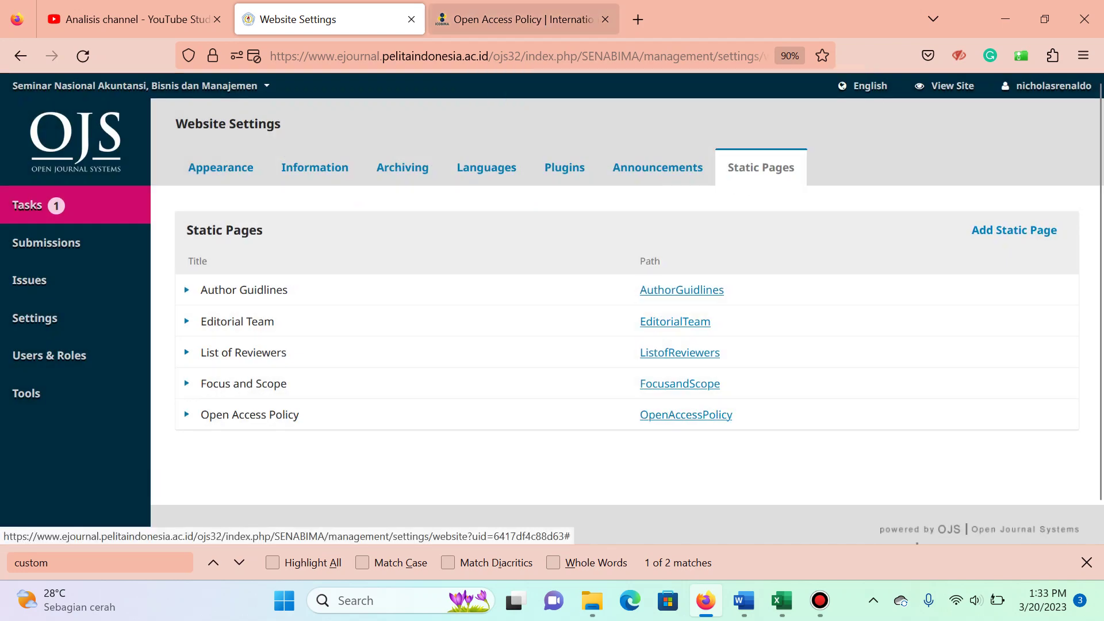
# Step: Copy the Conference Fee page name from ICOBIMA and merge the settings page into the main browser window
pyautogui.click(523, 19)
pyautogui.moveTo(878, 409); pyautogui.dragTo(797, 409)
pyautogui.click(326, 19)
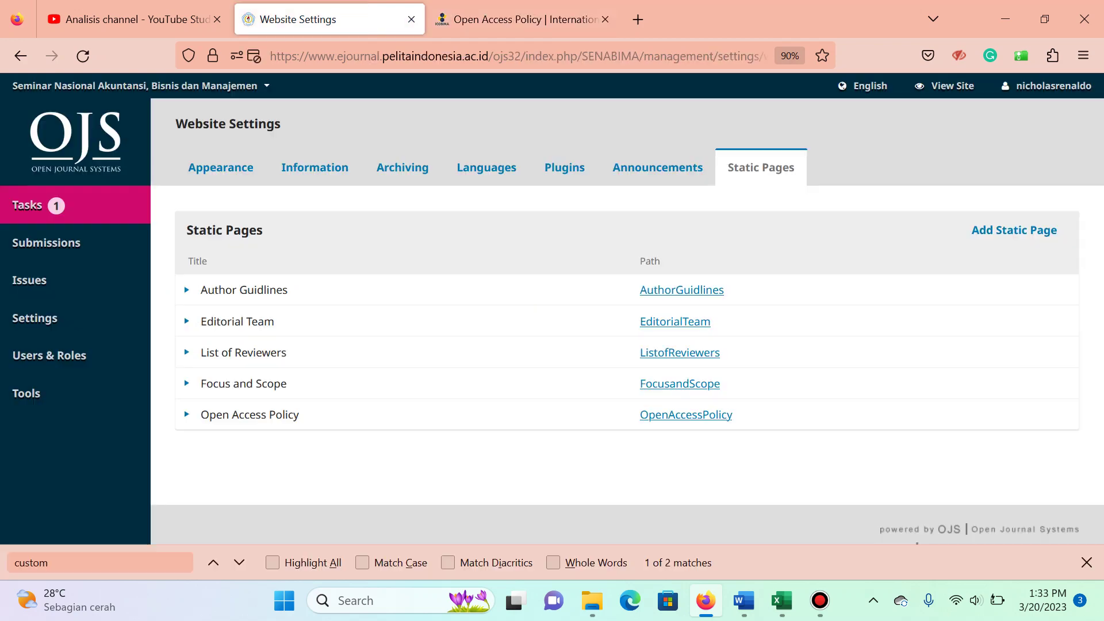
pyautogui.hotkey('ctrl', 'f')
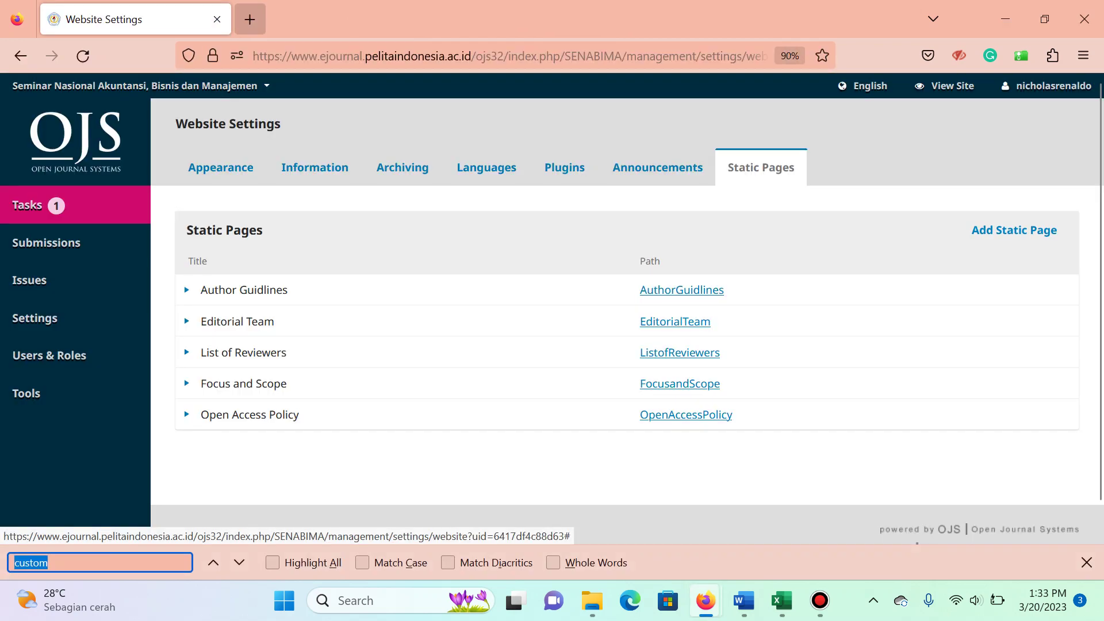
pyautogui.moveTo(705, 600)
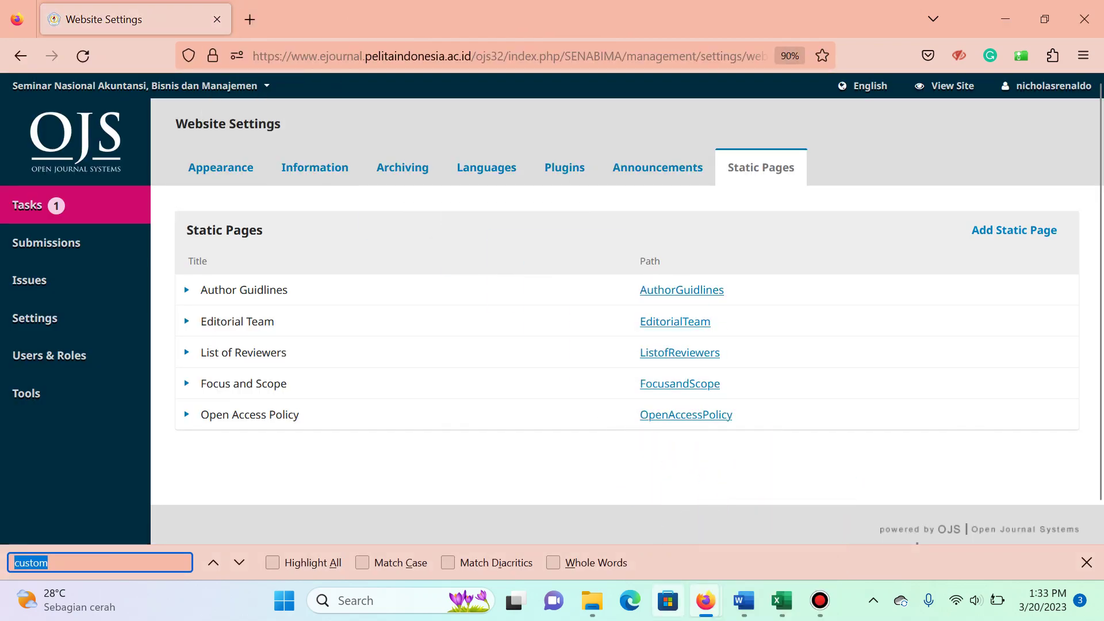
pyautogui.moveTo(601, 570); pyautogui.dragTo(256, 17)
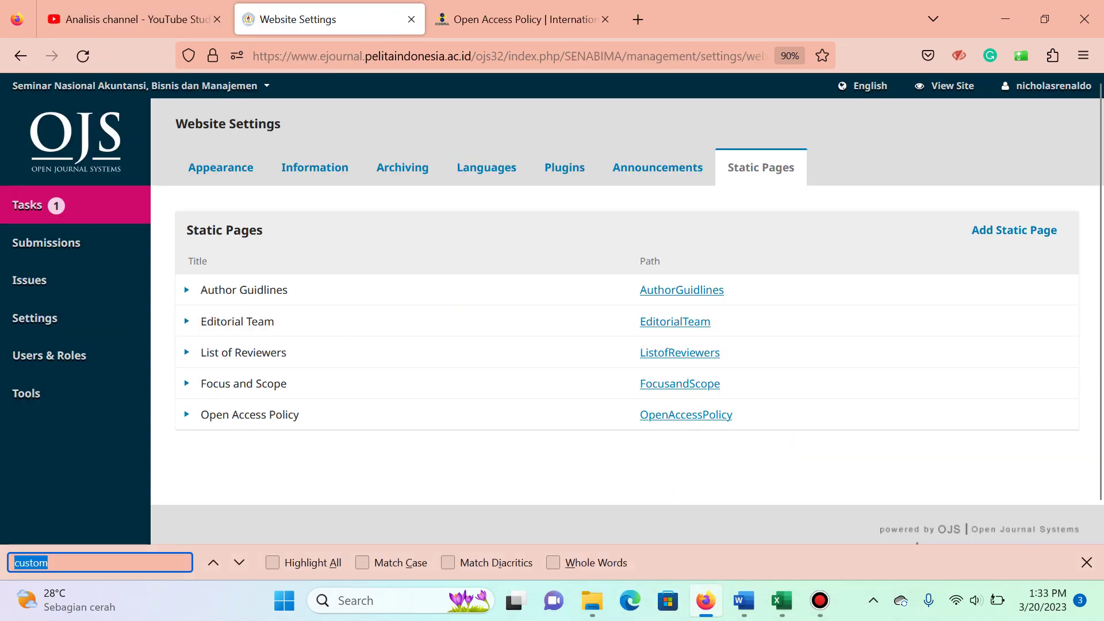
# Step: Start a new static page with path ConferenceFee and select ICOBIMA's Local Presenter fee line
pyautogui.click(1013, 230)
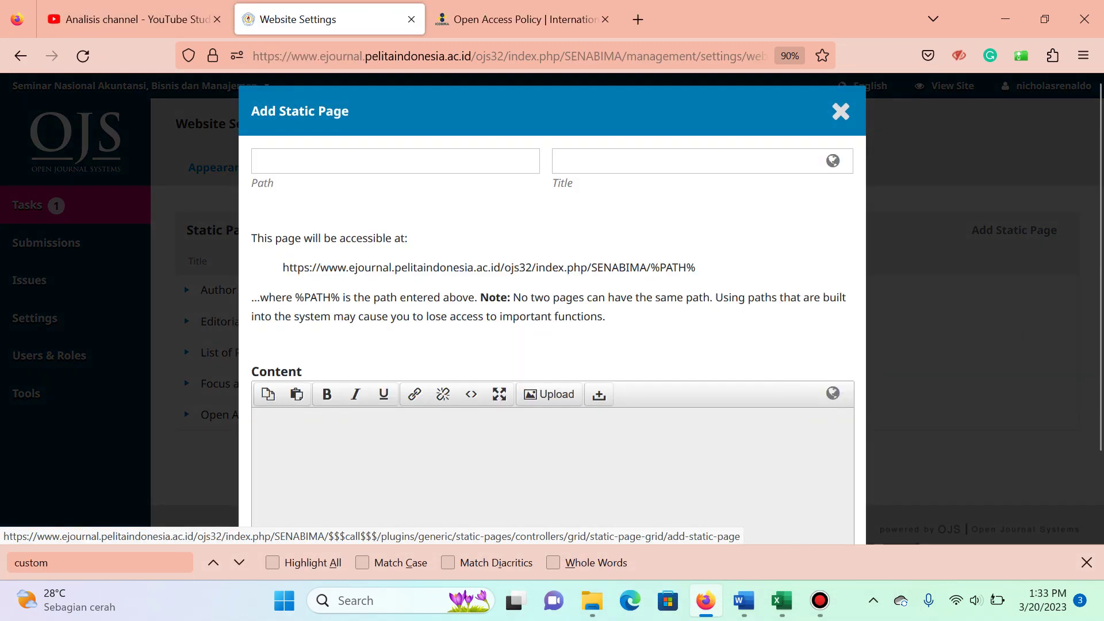
pyautogui.press('BackSpace')
pyautogui.press('Tab')
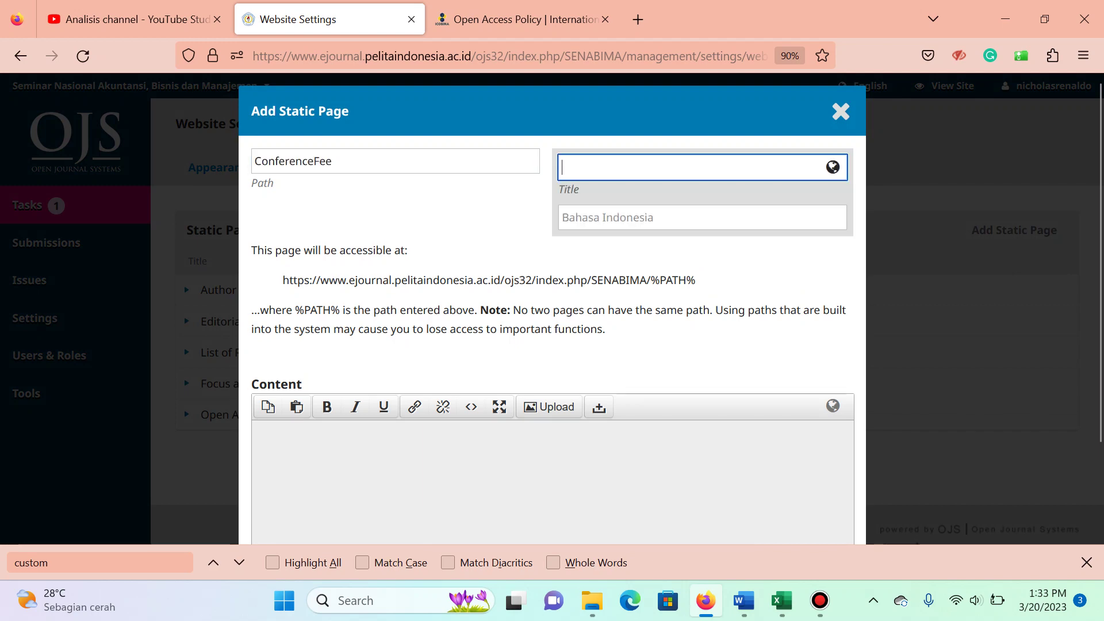
pyautogui.click(517, 19)
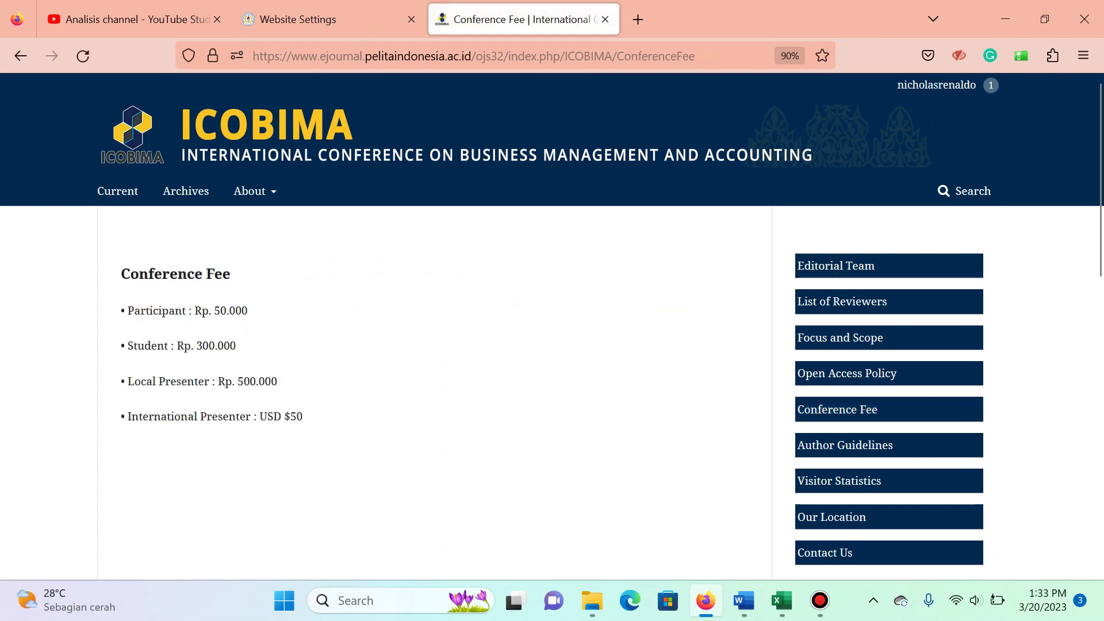
pyautogui.moveTo(248, 311); pyautogui.dragTo(152, 310)
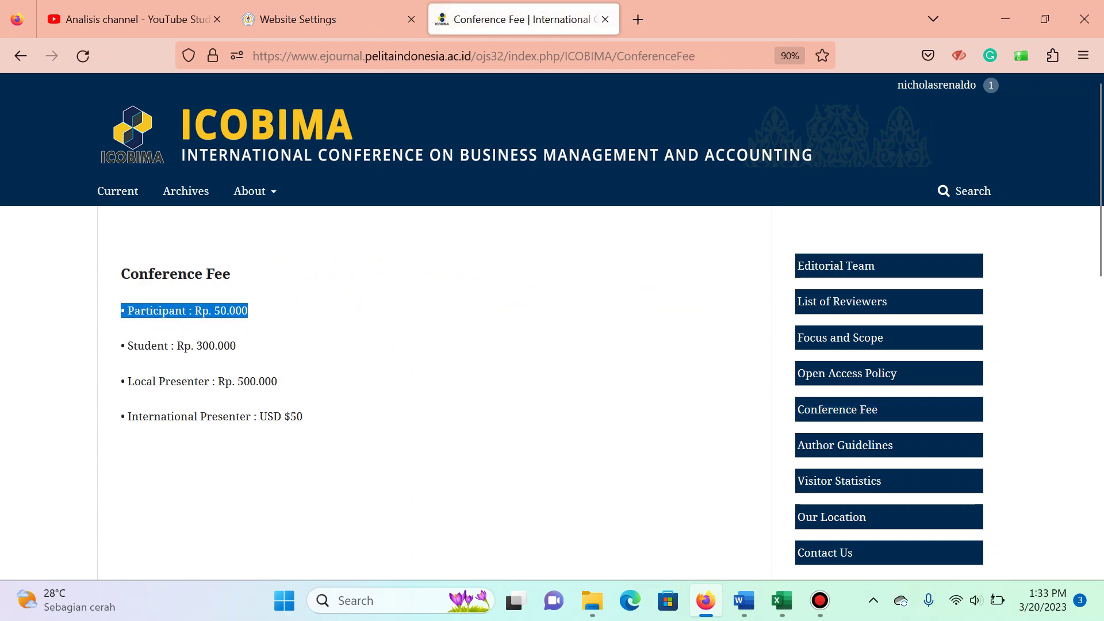
pyautogui.moveTo(277, 382); pyautogui.dragTo(159, 381)
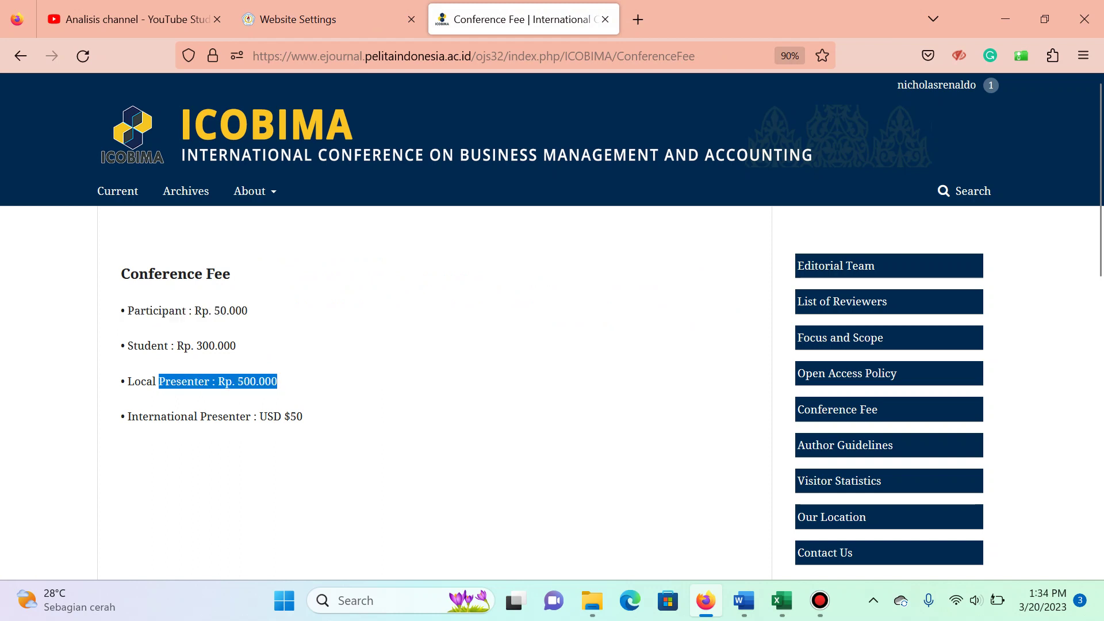
pyautogui.hotkey('ctrl', 'pageup')
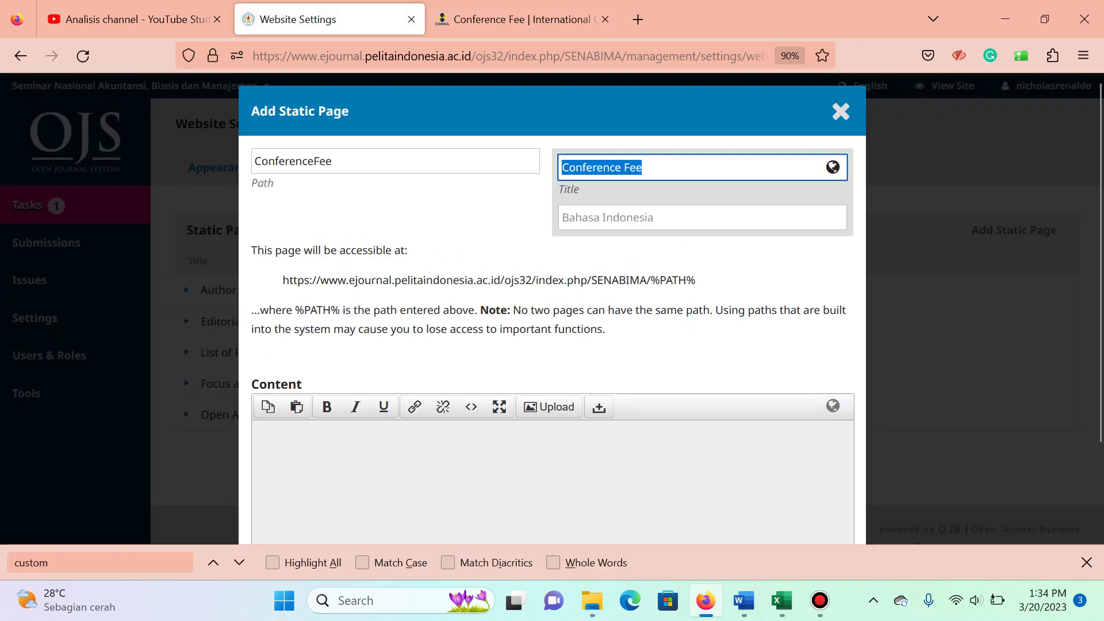
# Step: Paste the presenter fee line into the content, trim its leading text, and attempt to save
pyautogui.click(266, 444)
pyautogui.write('• Local Presenter : Rp. 500.000')
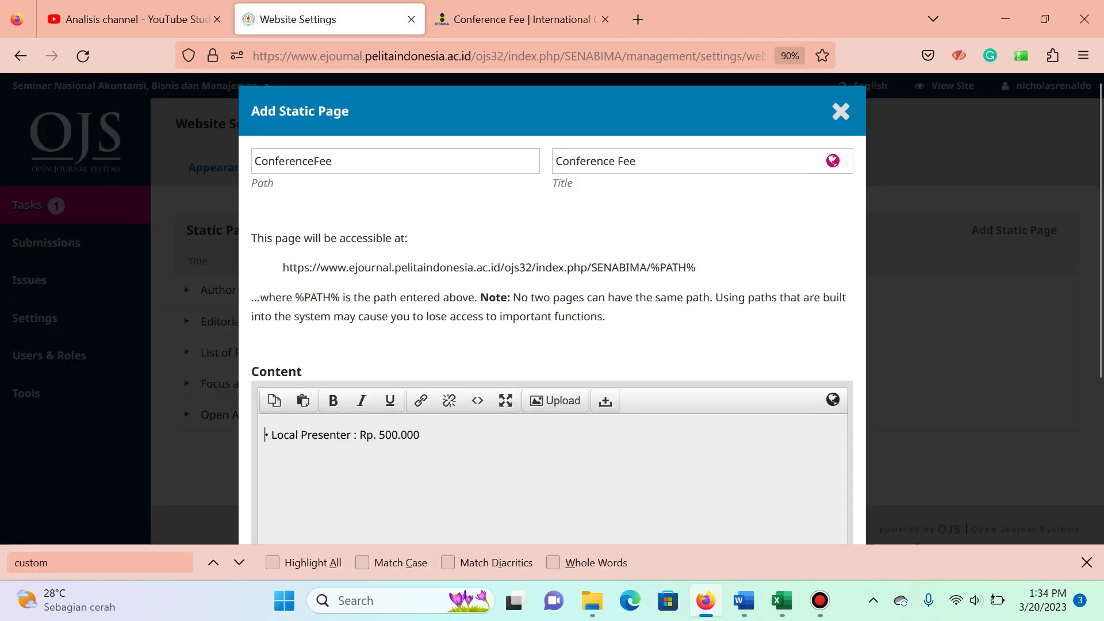
pyautogui.press('Delete')
pyautogui.press('Delete')
pyautogui.press('Delete')
pyautogui.press('Delete')
pyautogui.press('Delete')
pyautogui.press('Delete')
pyautogui.press('Delete')
pyautogui.press('Delete')
pyautogui.scroll(-4, 551, 305)
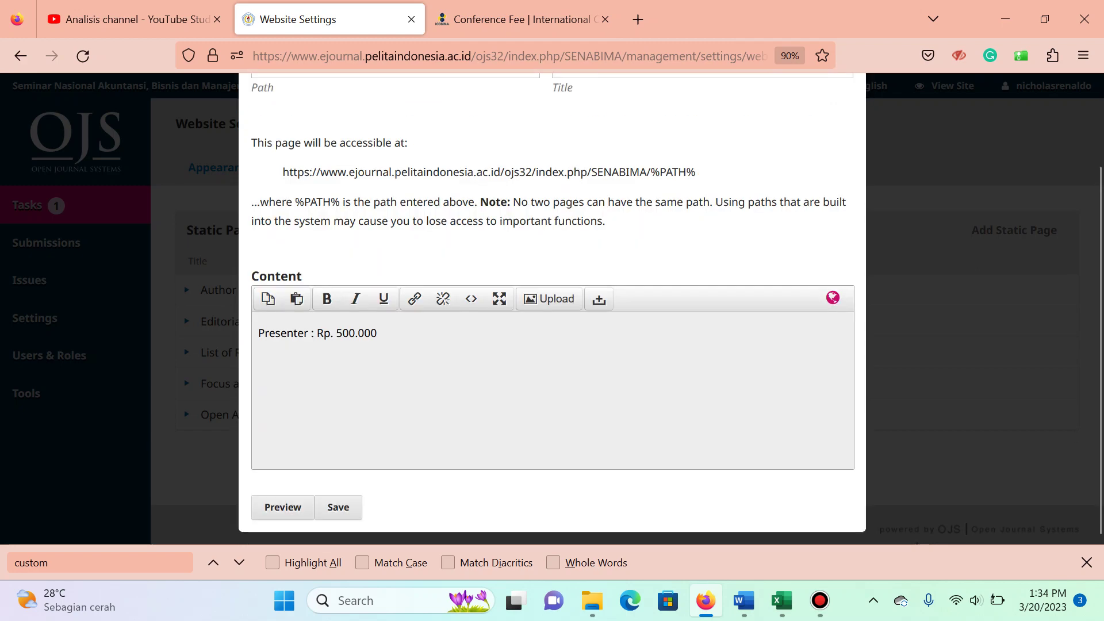
pyautogui.click(338, 507)
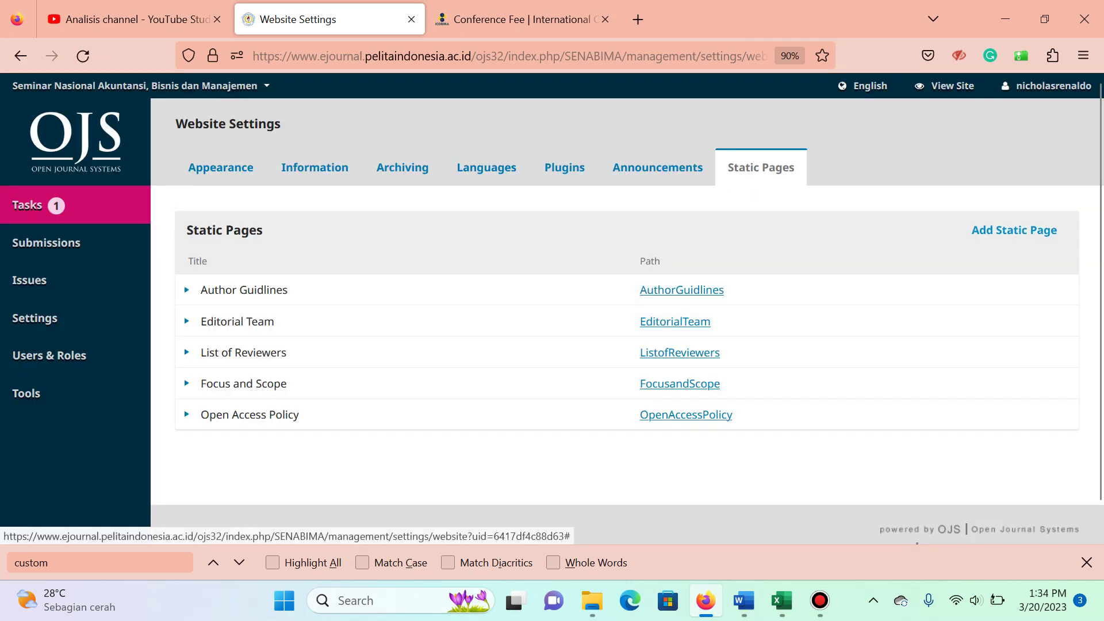
# Step: Reload ICOBIMA's Author Guidelines page and start a new SENABIMA static page
pyautogui.click(523, 19)
pyautogui.press('F5')
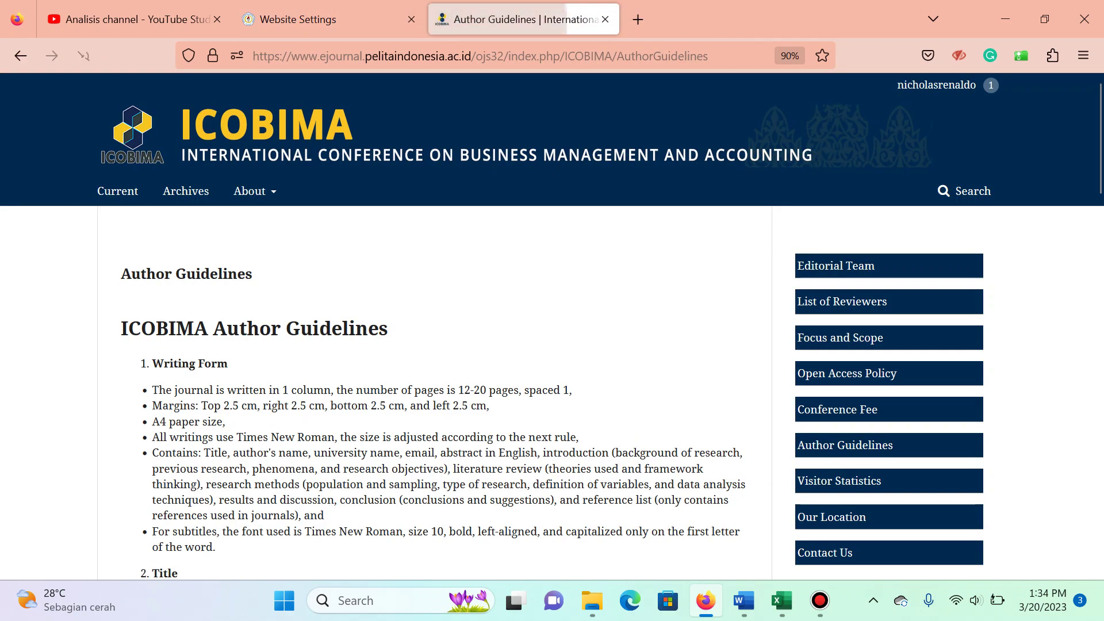
pyautogui.scroll(-1, 552, 326)
pyautogui.hotkey('ctrl', 'l')
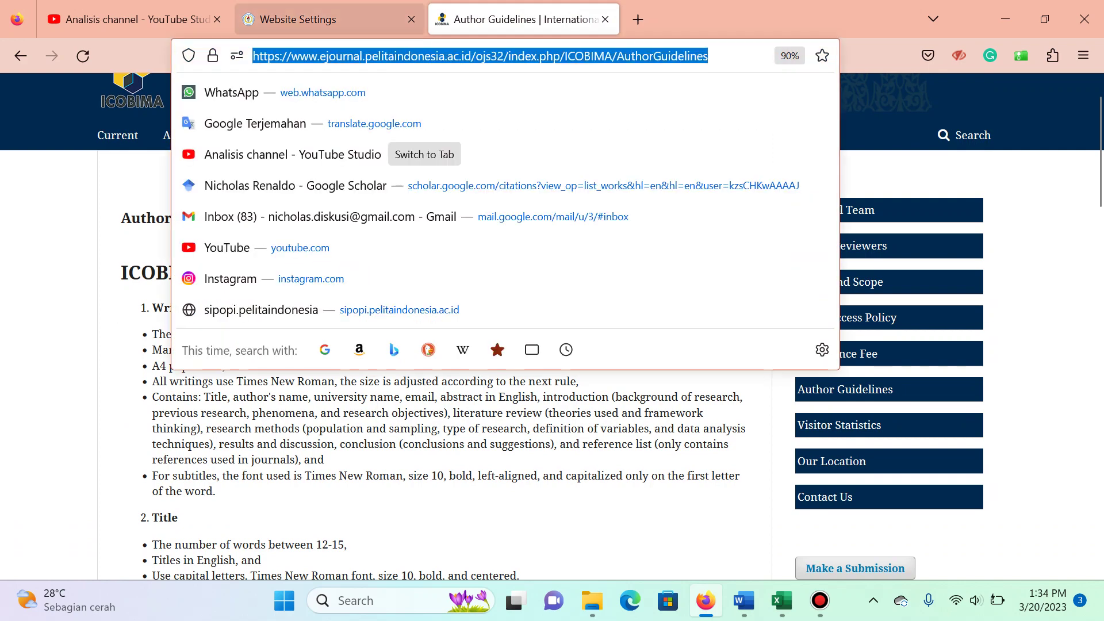
pyautogui.hotkey('ctrl', 'pageup')
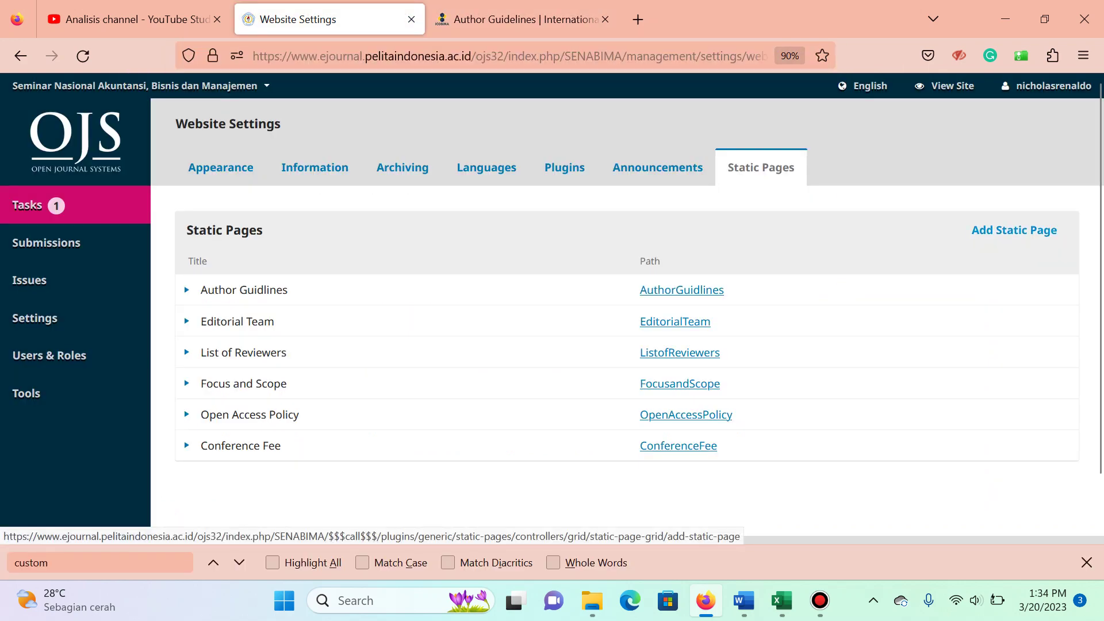
pyautogui.click(1014, 230)
# Step: Copy the 'Author Guidelines' heading into the new page's Title and Path
pyautogui.click(517, 19)
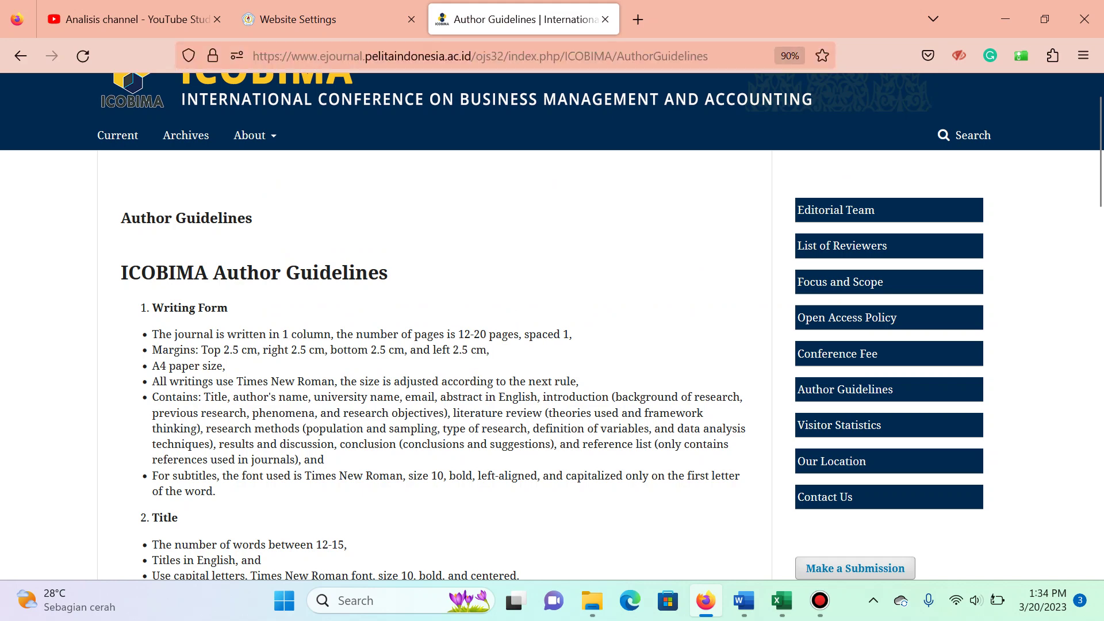
pyautogui.moveTo(252, 217); pyautogui.dragTo(146, 218)
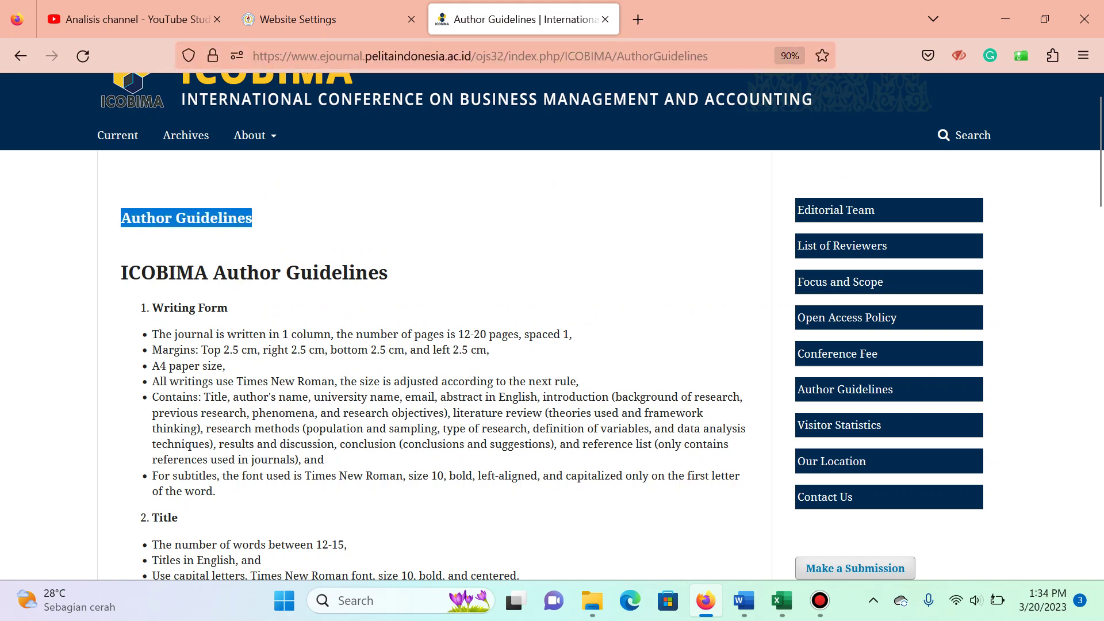
pyautogui.hotkey('ctrl', 'shift', 'Tab')
pyautogui.click(690, 167)
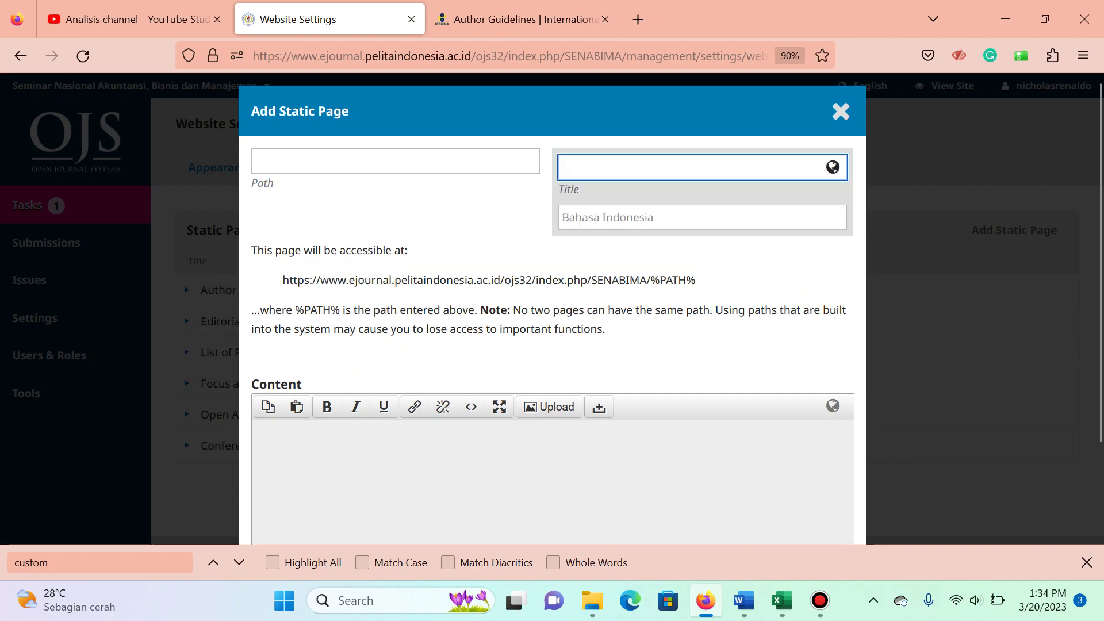
pyautogui.click(395, 161)
pyautogui.write('Author Guidelines')
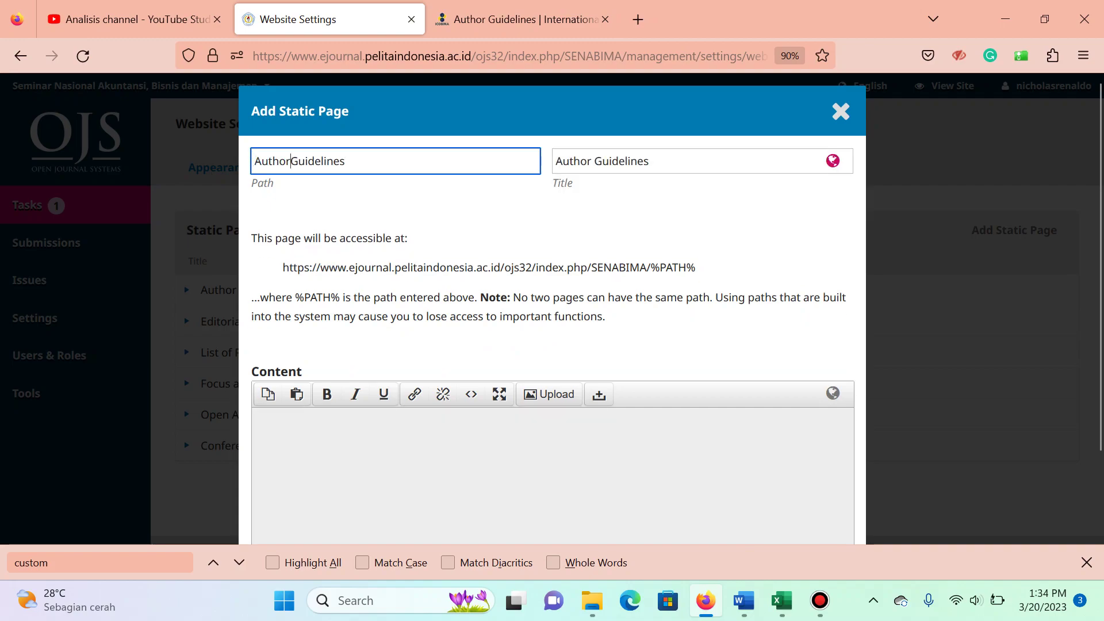
pyautogui.scroll(-2, 552, 345)
# Step: View ICOBIMA's Download Journal Template document in a new tab, then close it
pyautogui.hotkey('ctrl', 'Tab')
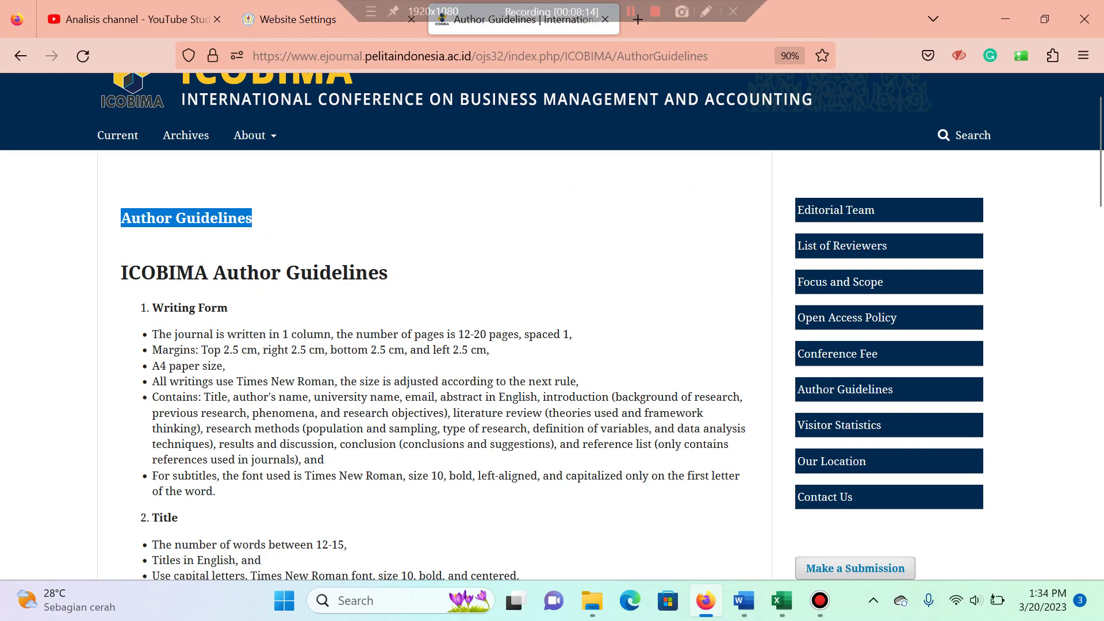
pyautogui.scroll(-5, 437, 322)
pyautogui.scroll(-15, 437, 322)
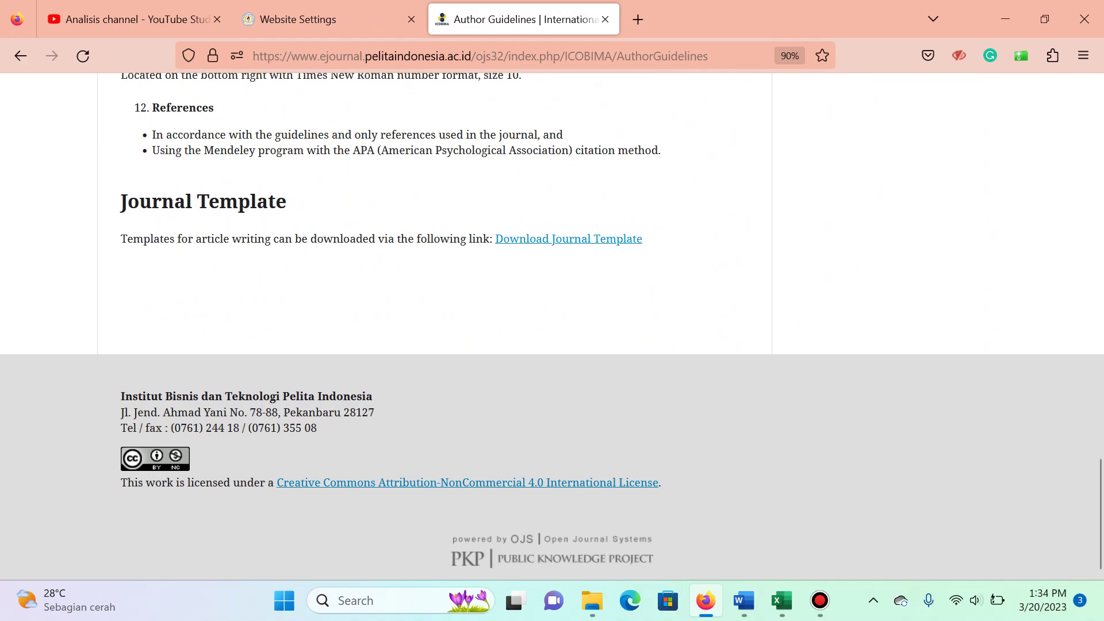
pyautogui.rightClick(612, 239)
pyautogui.click(661, 254)
pyautogui.hotkey('ctrl', 'Tab')
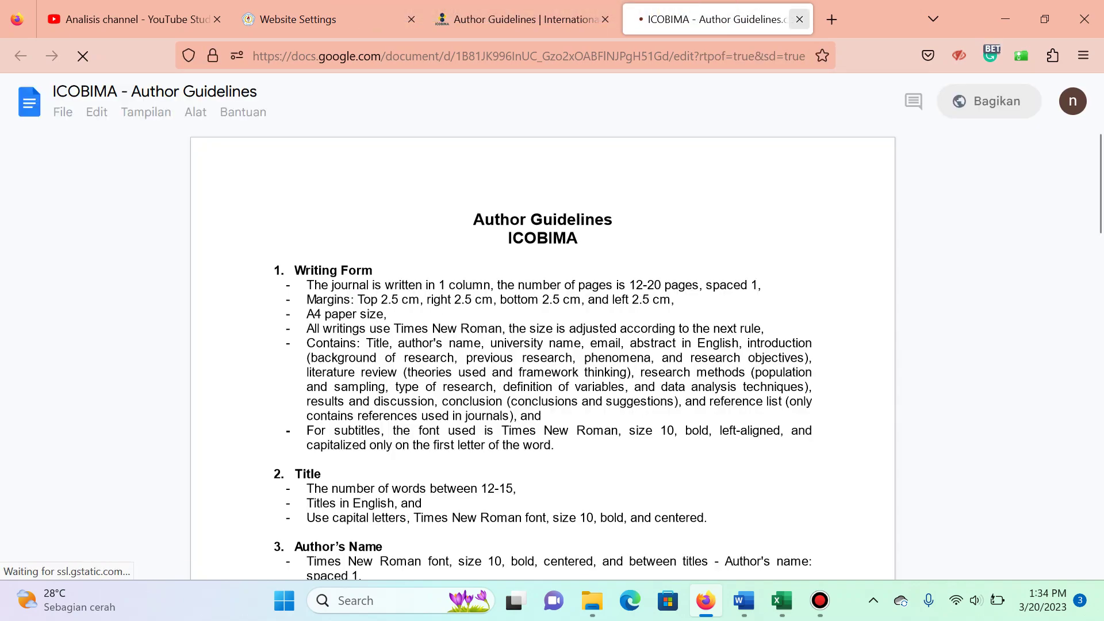
pyautogui.hotkey('ctrl', 'w')
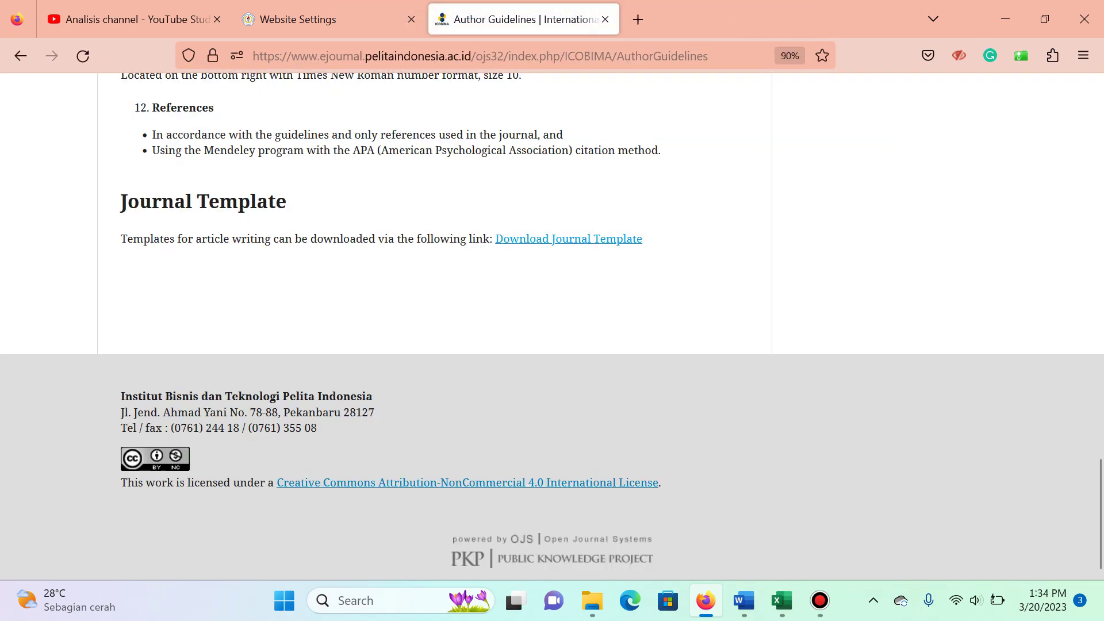
# Step: Select the Author Guidelines SENABIMA file in File Explorer's Downloads folder
pyautogui.moveTo(743, 600)
pyautogui.click(592, 600)
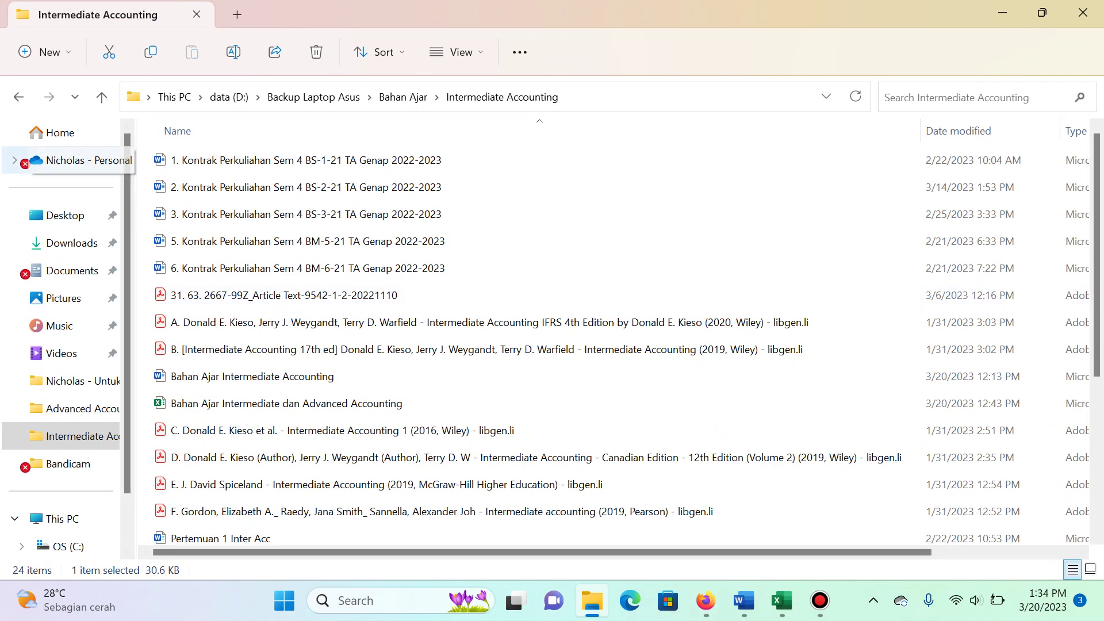
pyautogui.click(67, 243)
pyautogui.scroll(-3, 402, 345)
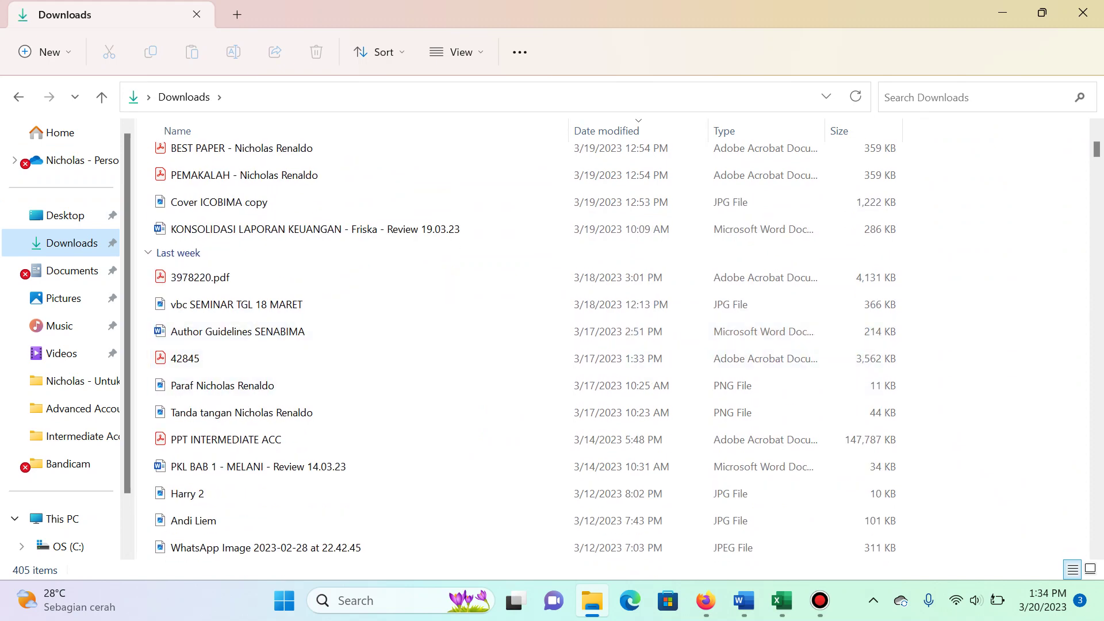
pyautogui.click(403, 331)
# Step: Return to the OJS Website Settings tab in Firefox
pyautogui.click(706, 600)
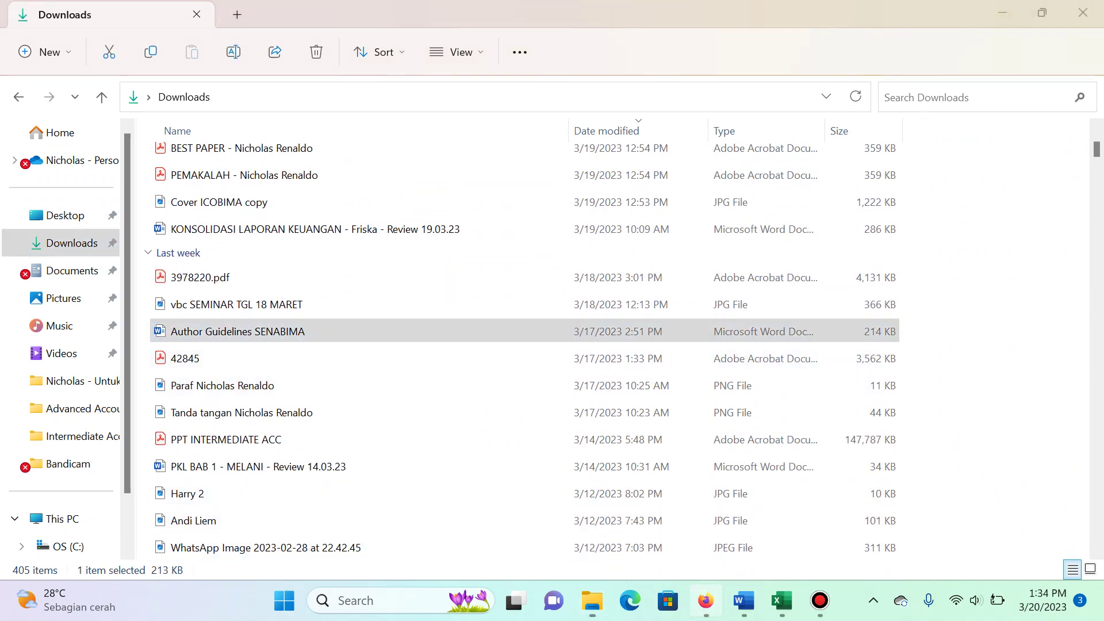
pyautogui.click(329, 19)
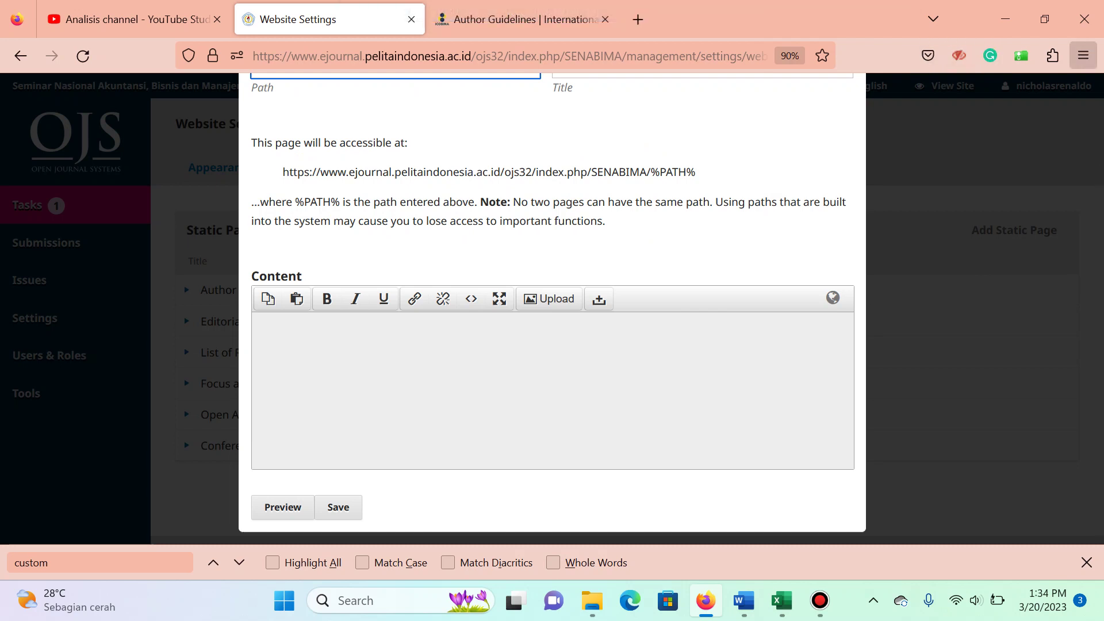
pyautogui.click(1083, 55)
# Step: Open a private window and reach the Gmail website through a 'gmail' search
pyautogui.click(923, 179)
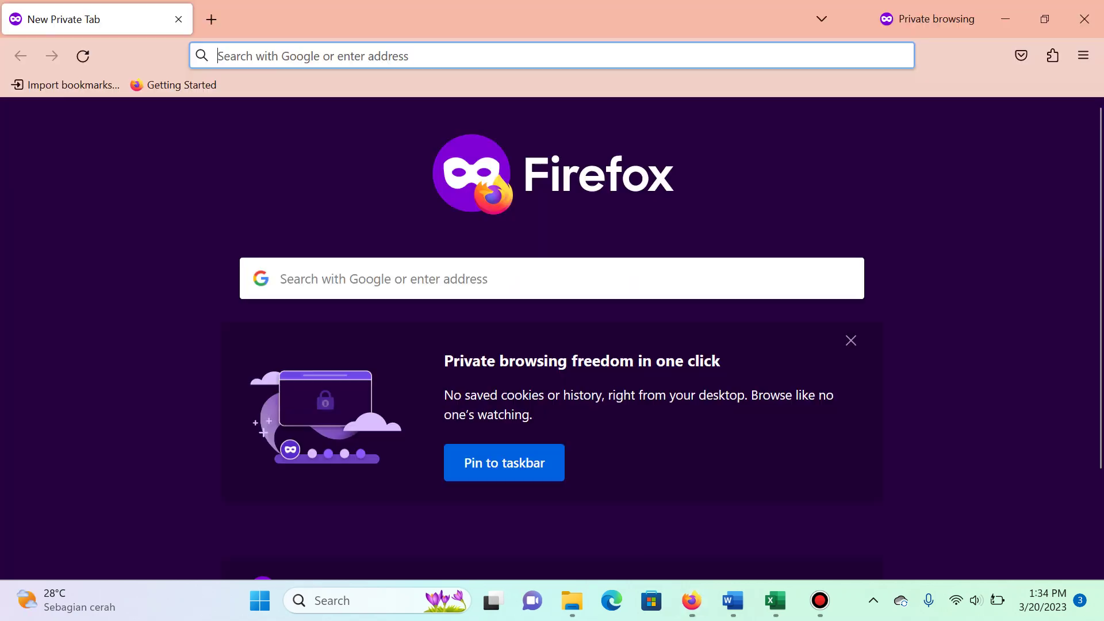
pyautogui.write('gmail')
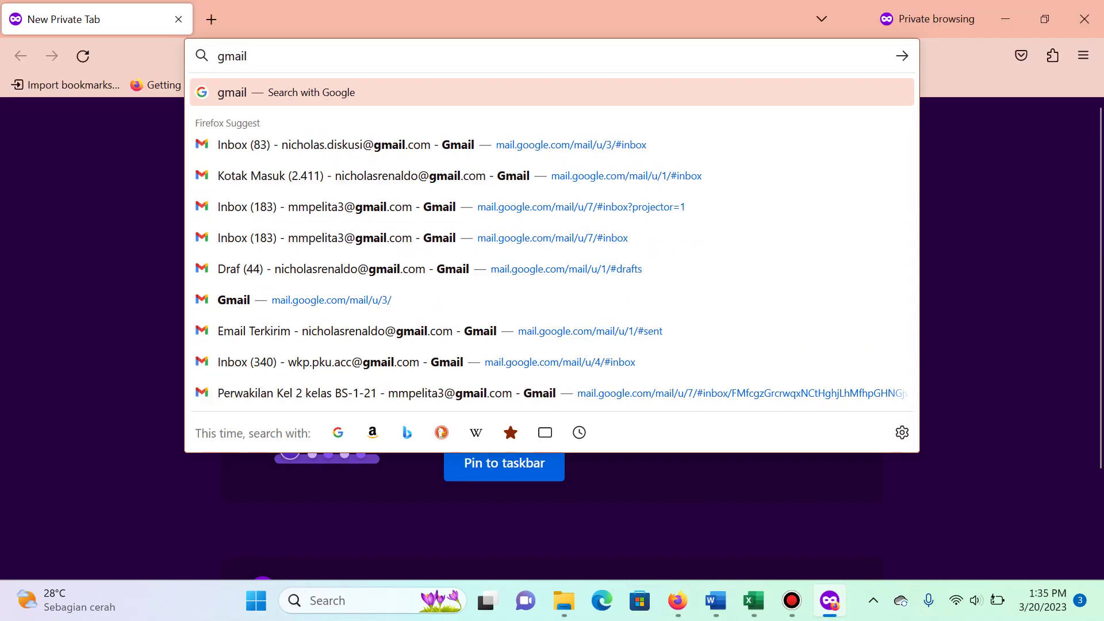
pyautogui.press('Return')
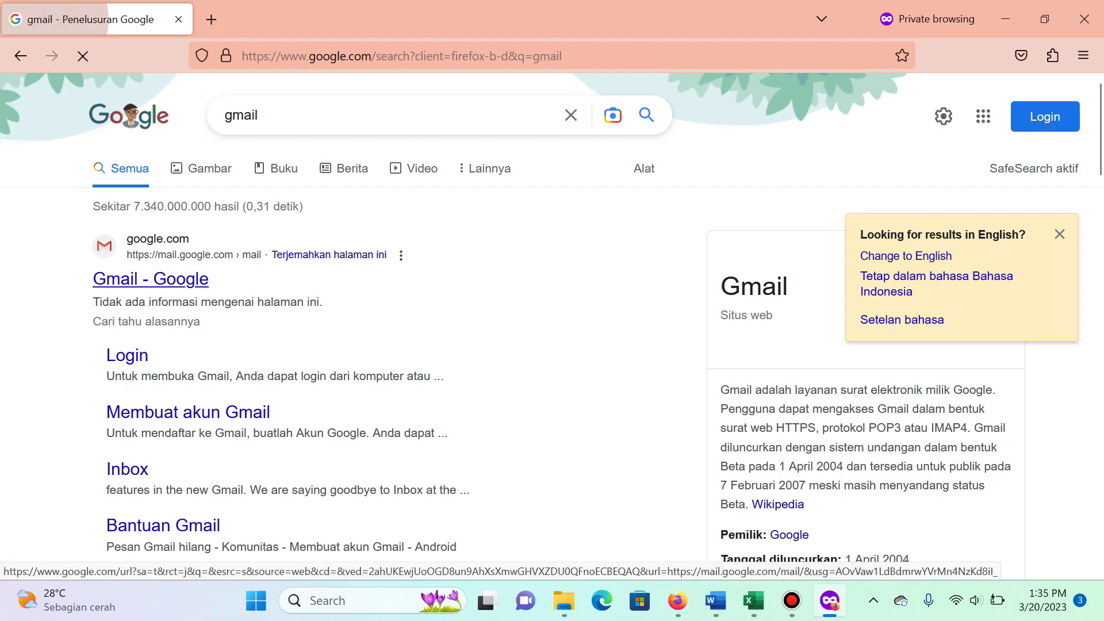
pyautogui.click(150, 278)
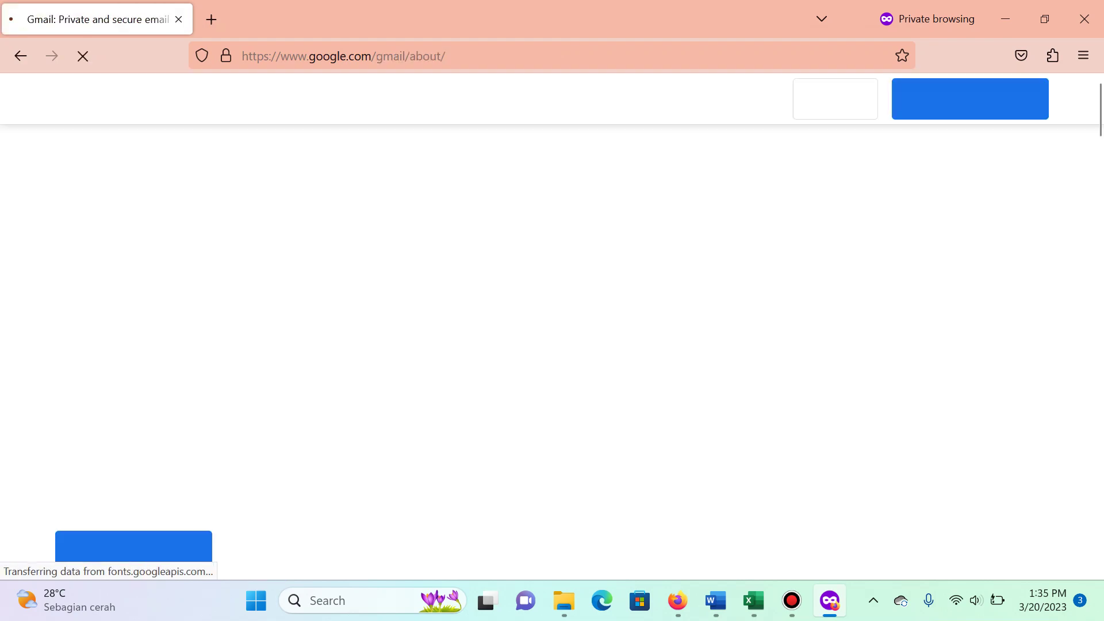
# Step: Sign in with the lecturer account's e-mail address and password
pyautogui.click(830, 99)
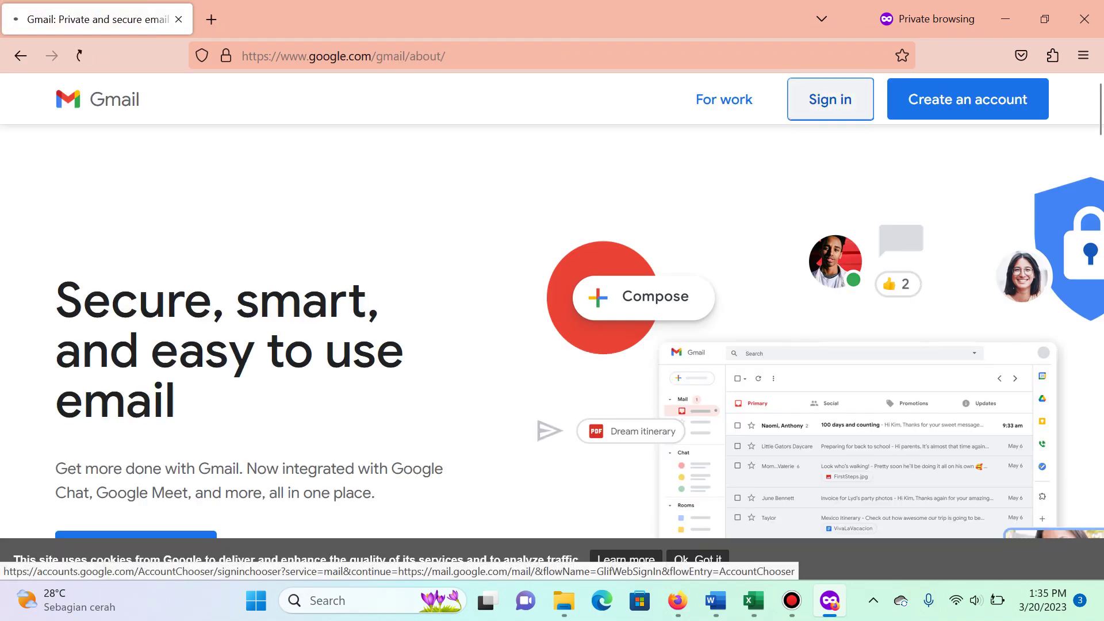
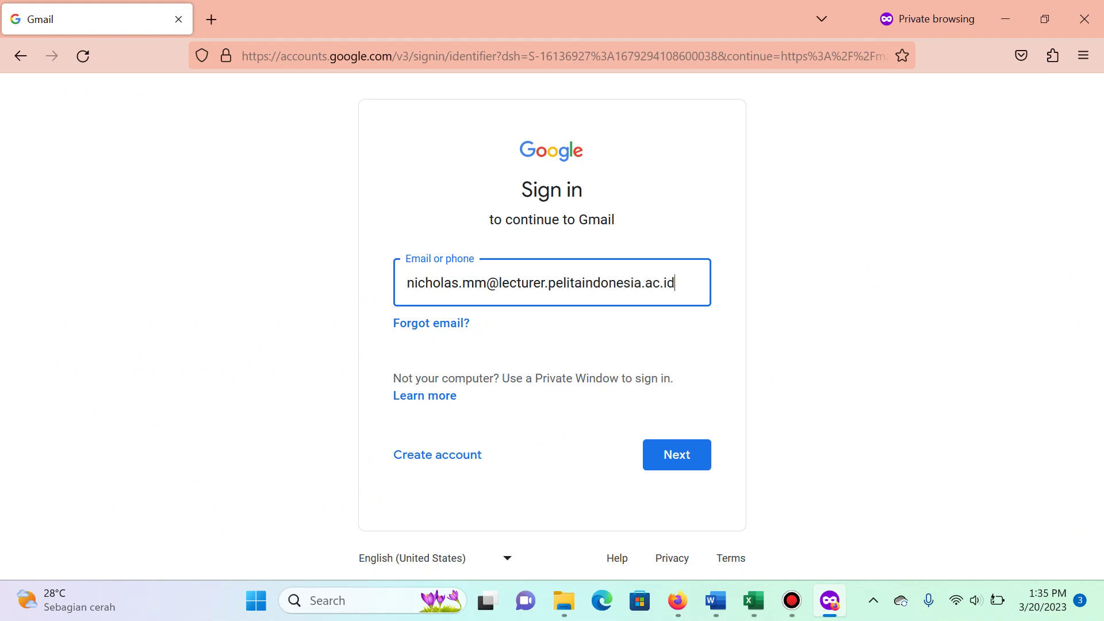
pyautogui.press('Return')
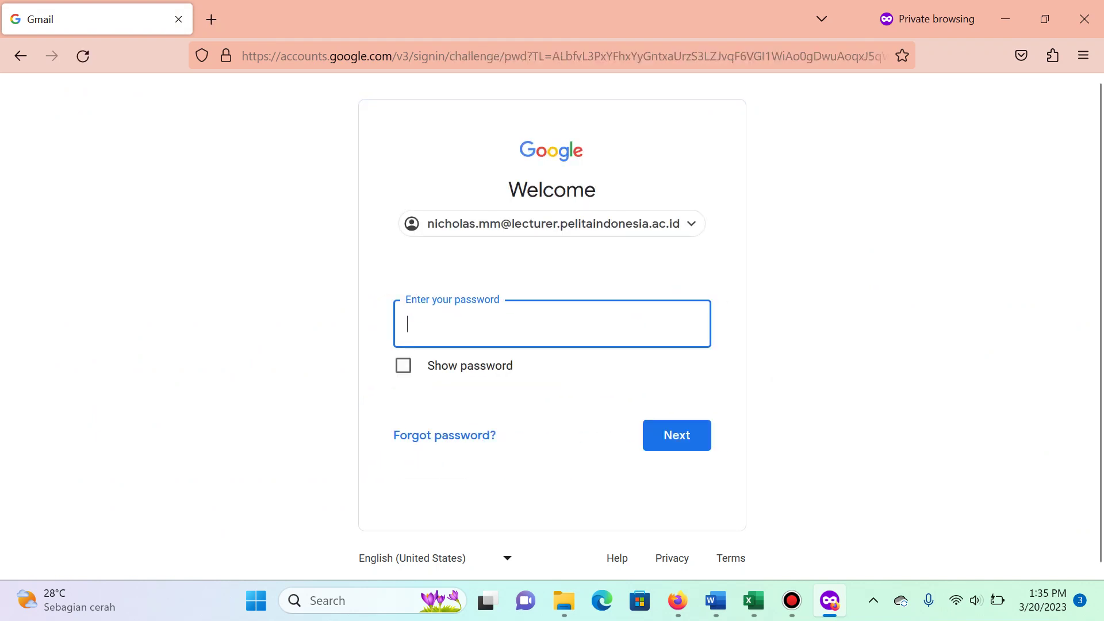
pyautogui.write('•••••••')
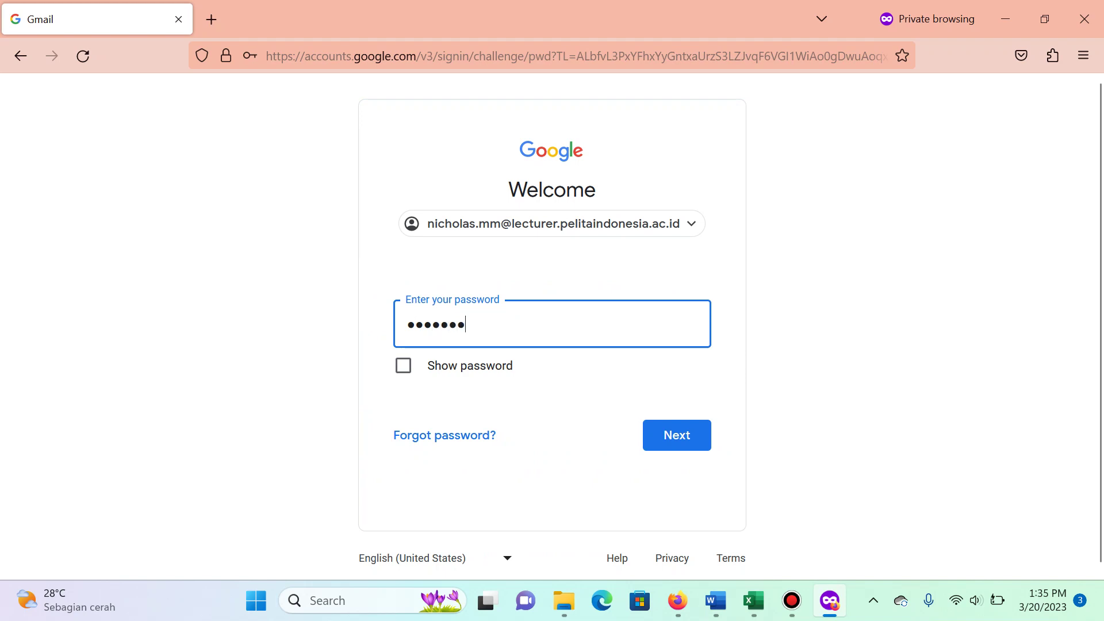
pyautogui.write('•')
pyautogui.press('Return')
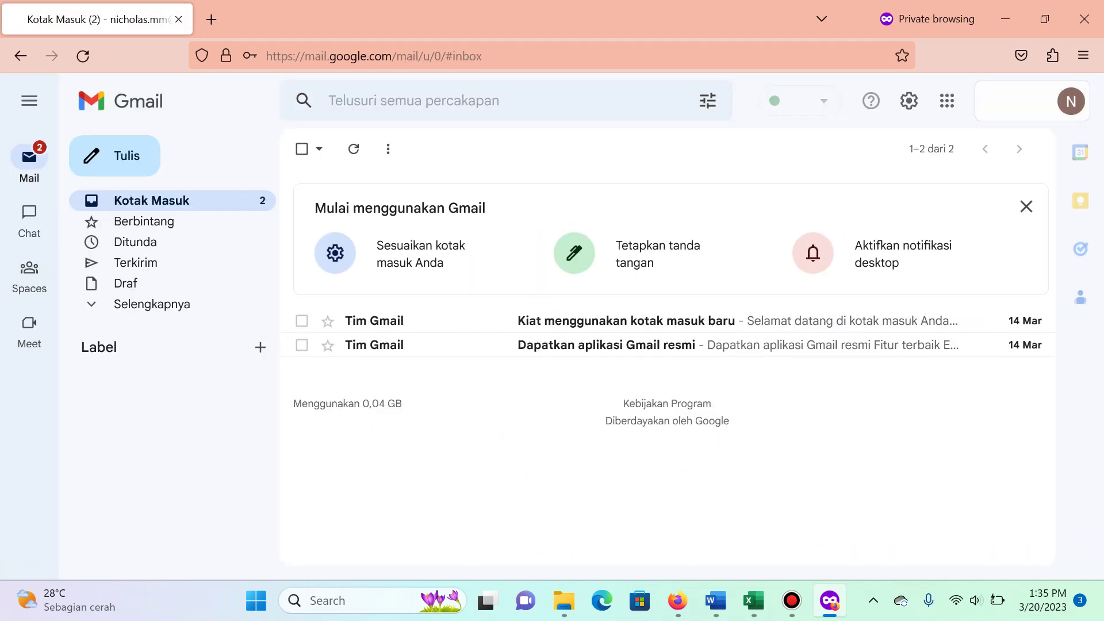
# Step: Open Google Drive, create a folder named OJS SENABIMA, and open it
pyautogui.click(946, 101)
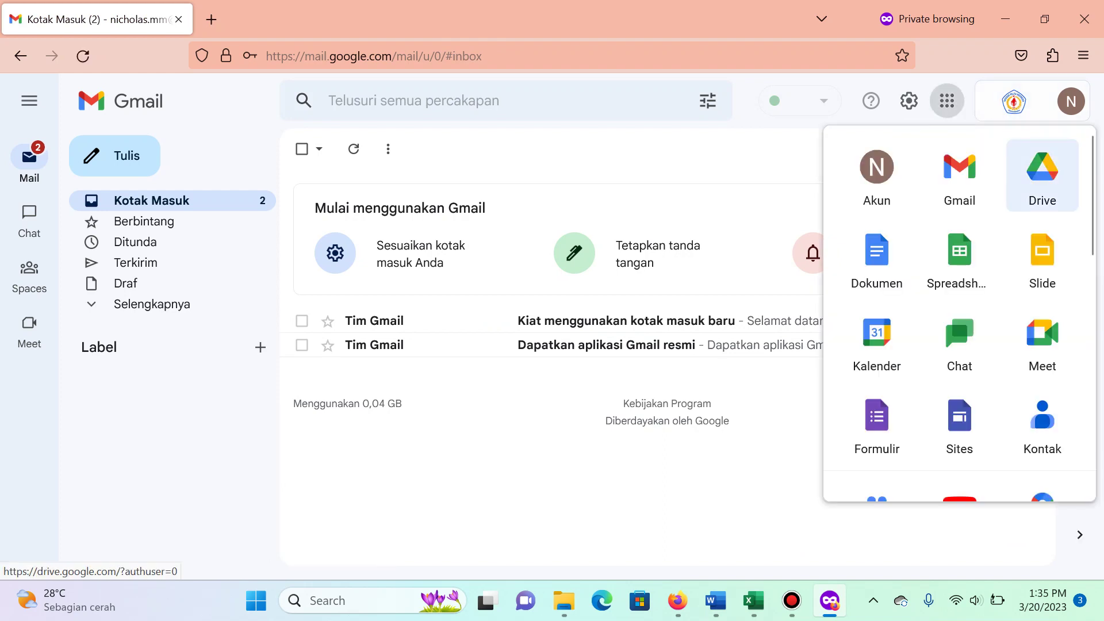
pyautogui.click(1042, 176)
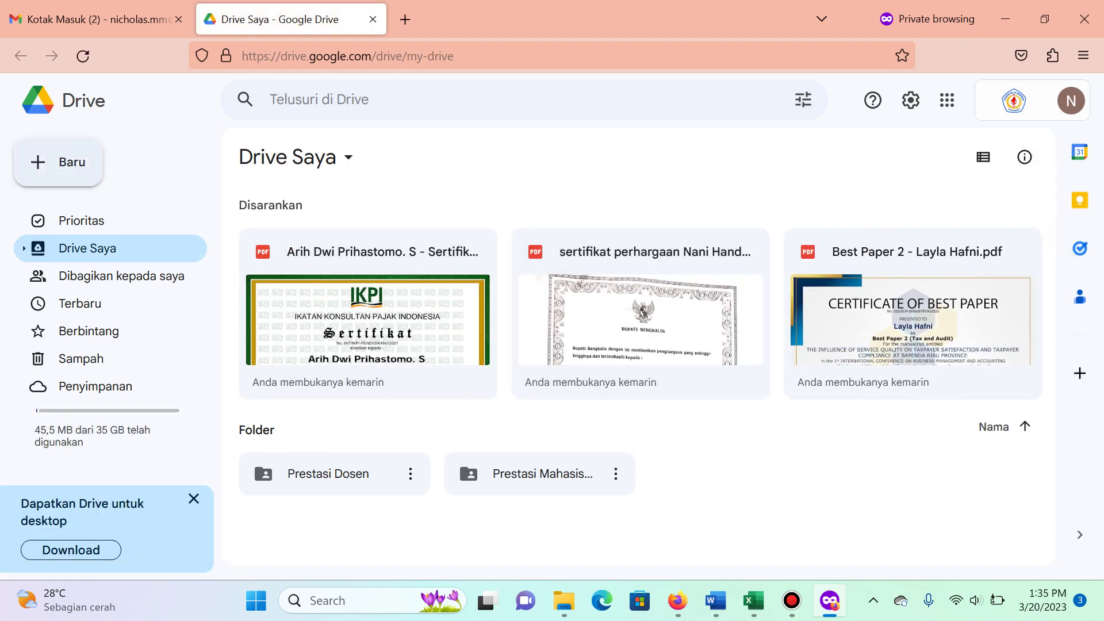
pyautogui.click(58, 162)
pyautogui.click(100, 164)
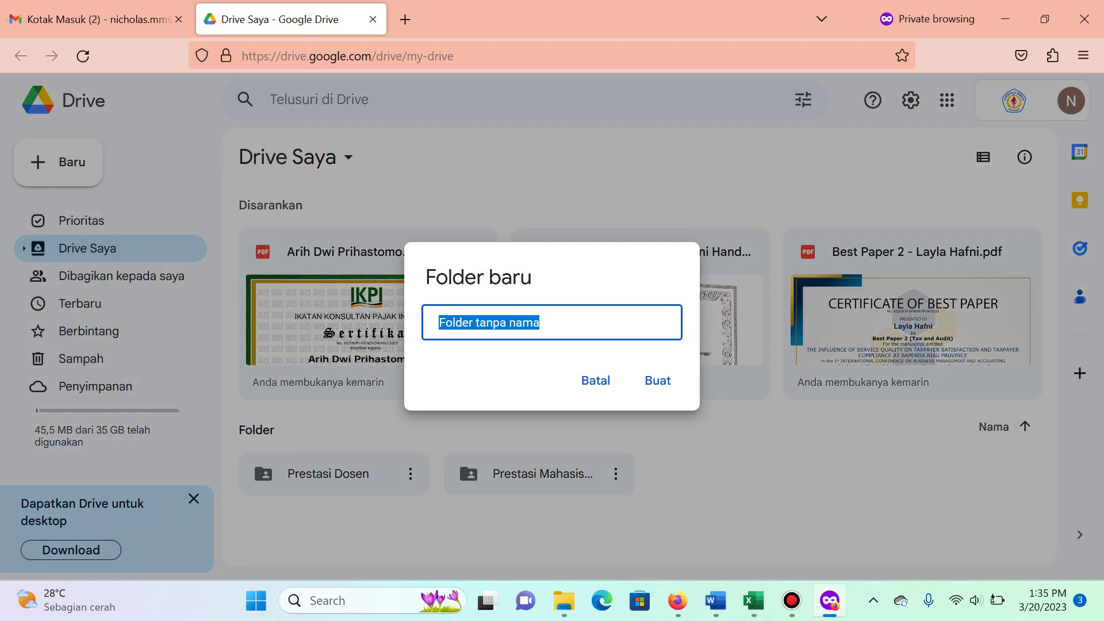
pyautogui.write('Gu')
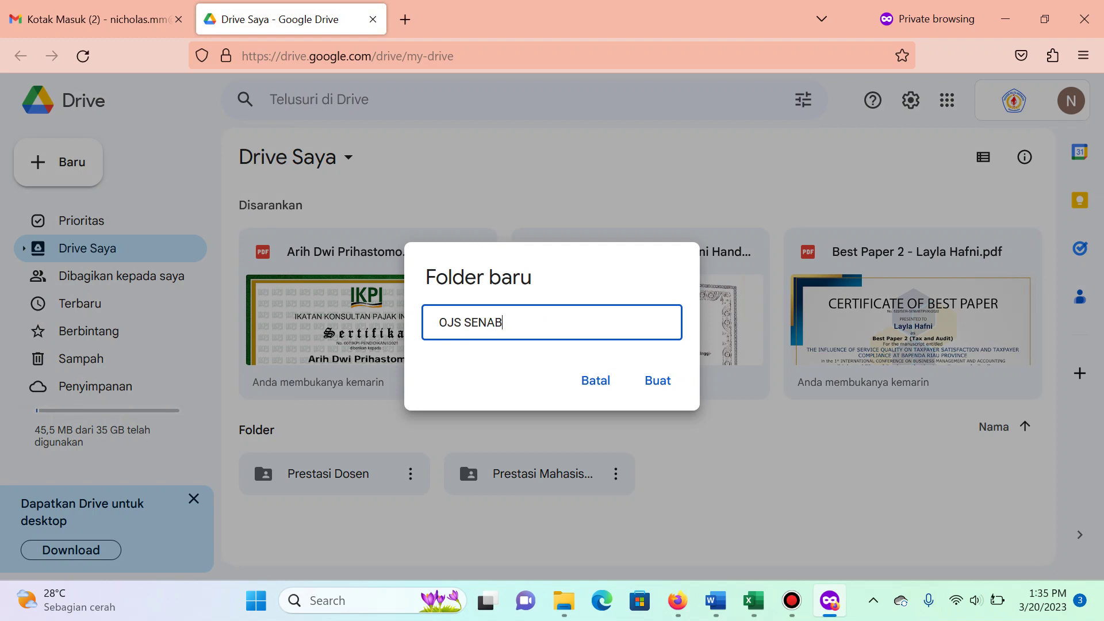
pyautogui.press('Return')
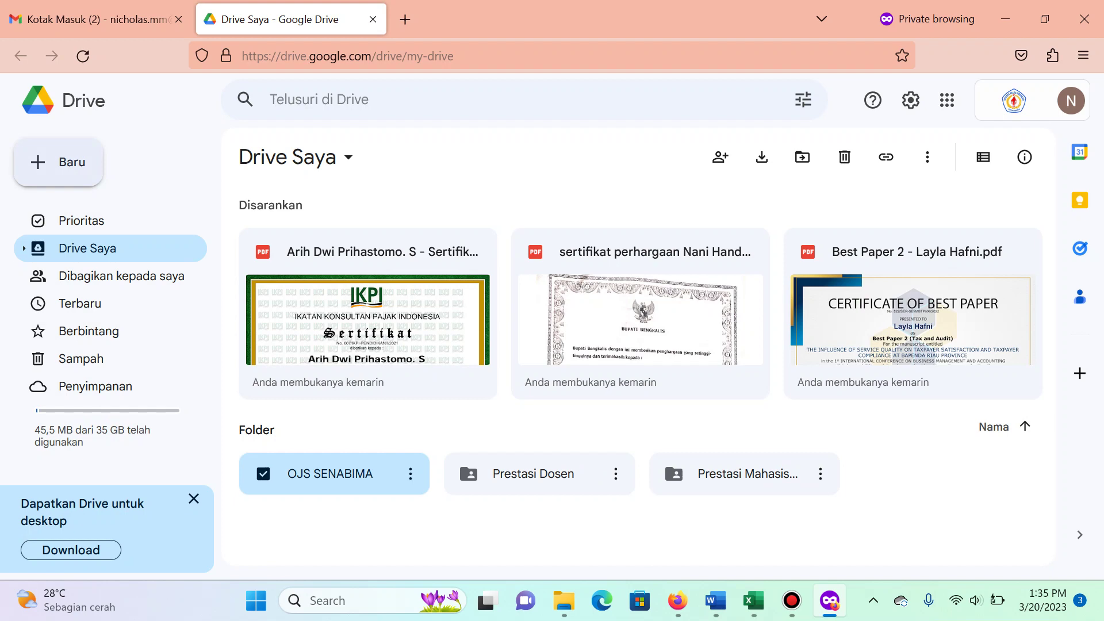
pyautogui.press('Return')
pyautogui.hotkey('alt', 'Tab')
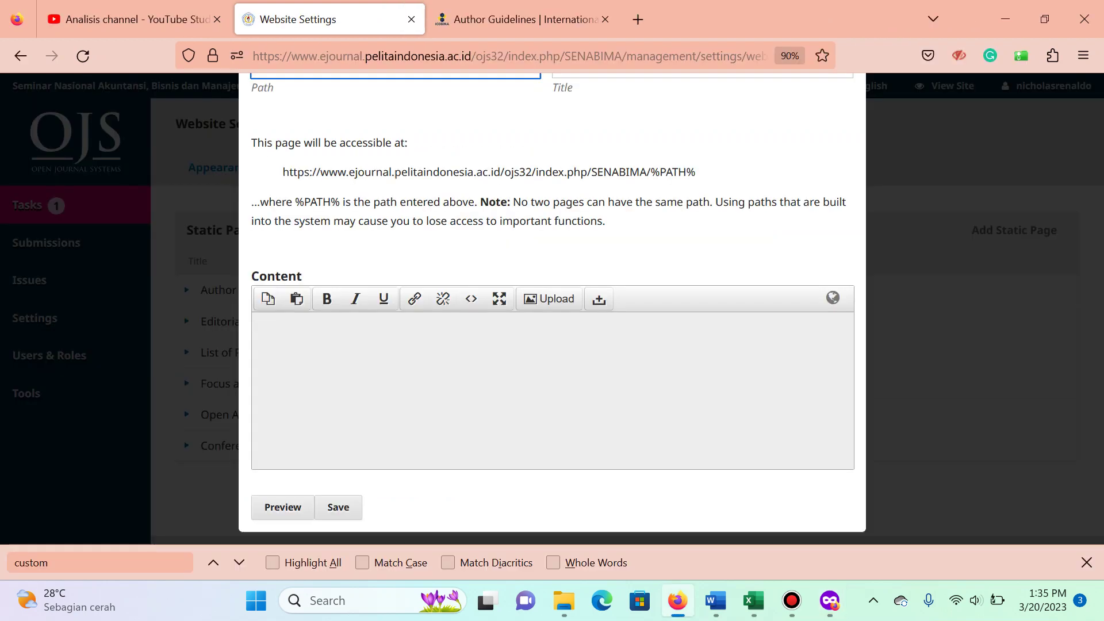
pyautogui.hotkey('alt', 'Tab')
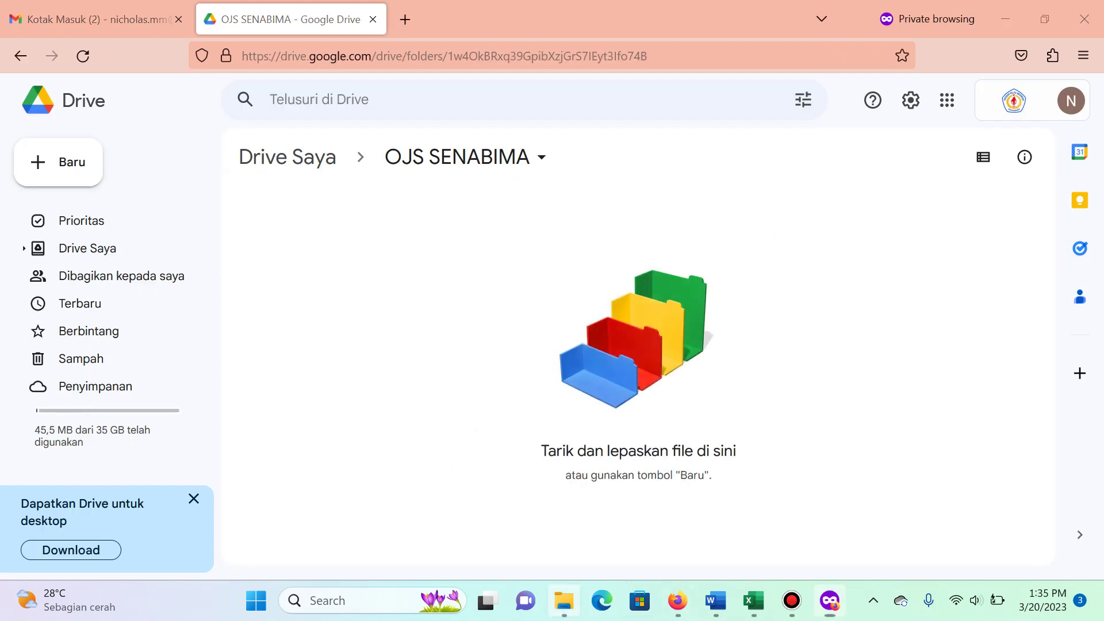
# Step: Upload Author Guidelines SENABIMA.docx into the OJS SENABIMA folder
pyautogui.click(564, 600)
pyautogui.moveTo(402, 332); pyautogui.dragTo(609, 448)
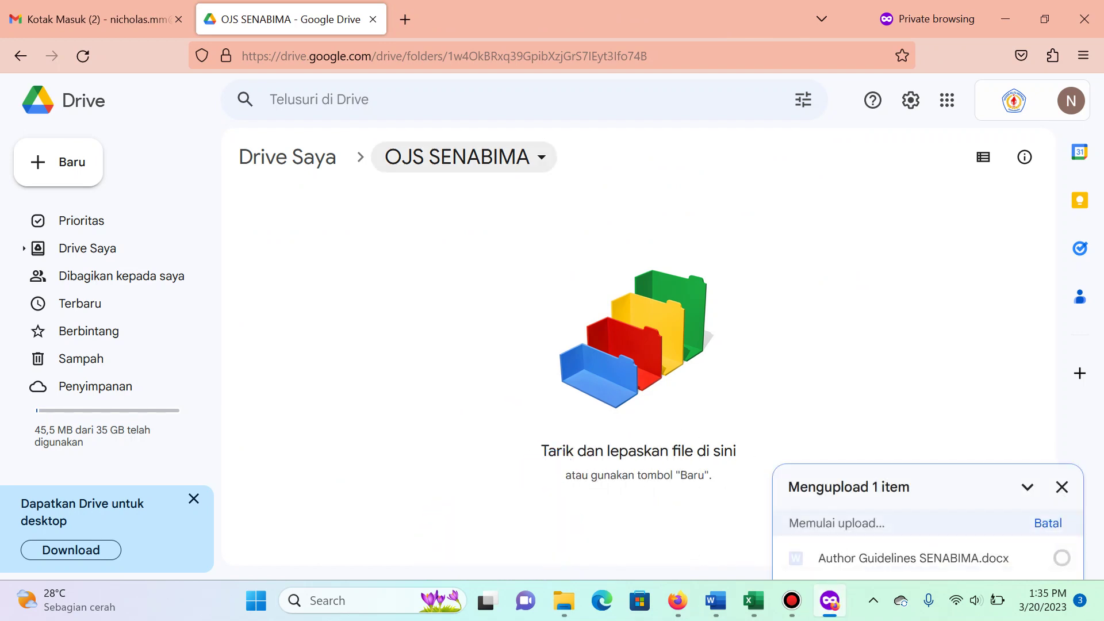
pyautogui.click(459, 157)
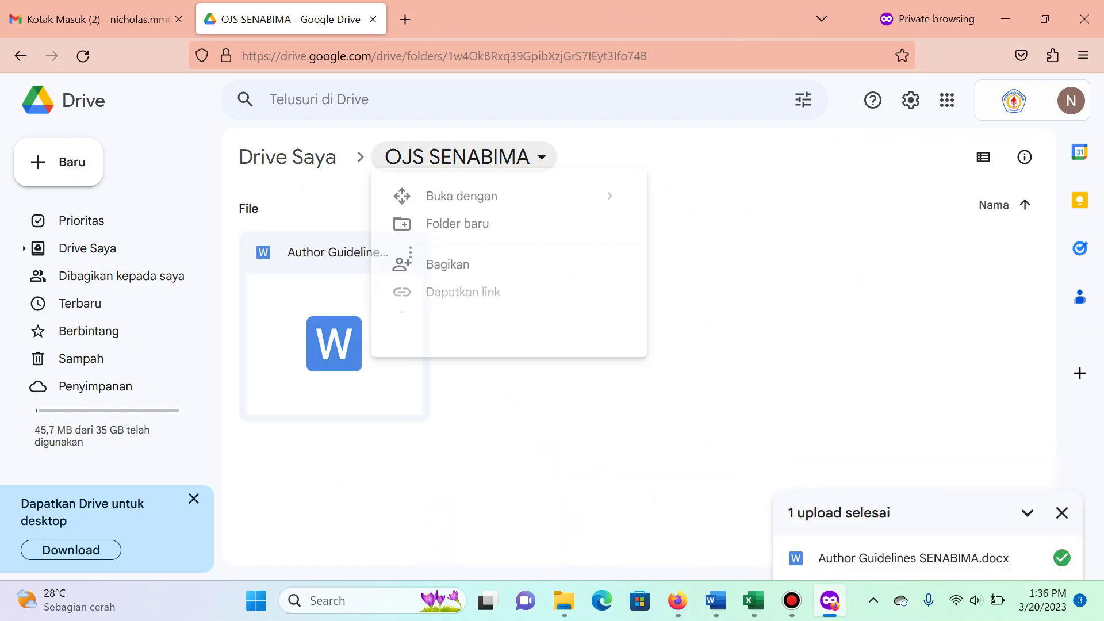
# Step: Share the folder with anyone with the link as Viewer and copy the link
pyautogui.press('Return')
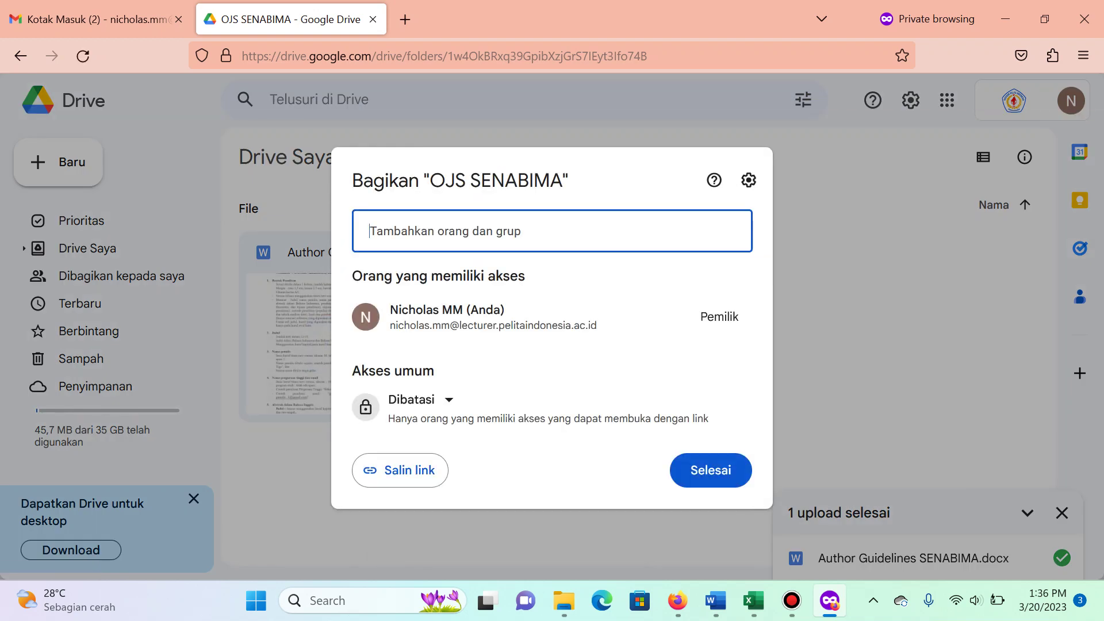
pyautogui.click(419, 399)
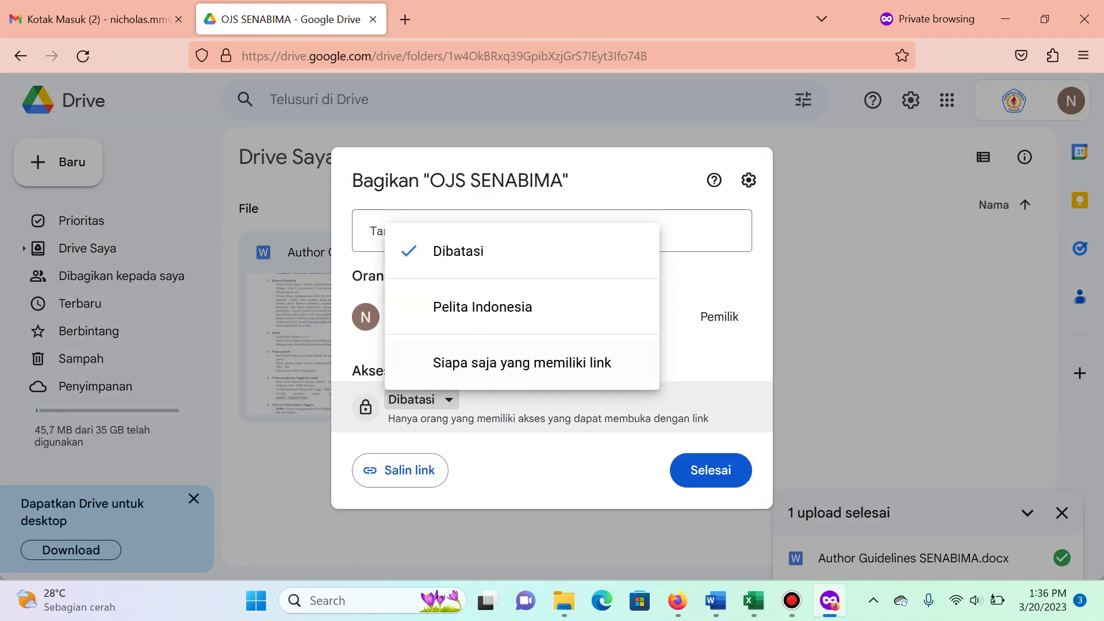
pyautogui.click(489, 360)
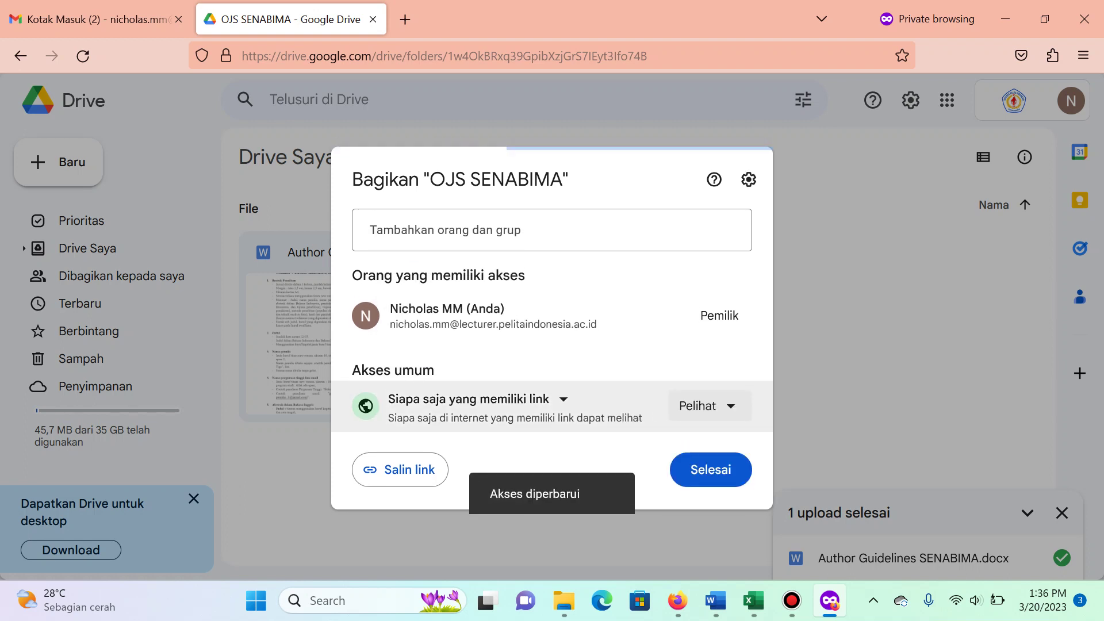
pyautogui.click(705, 406)
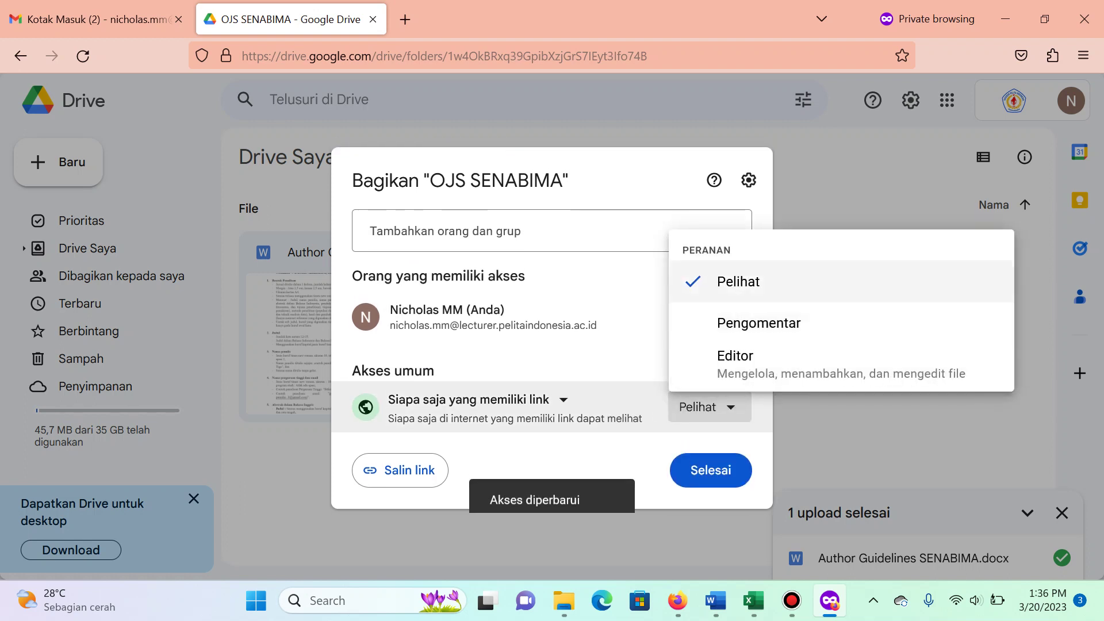
pyautogui.click(402, 470)
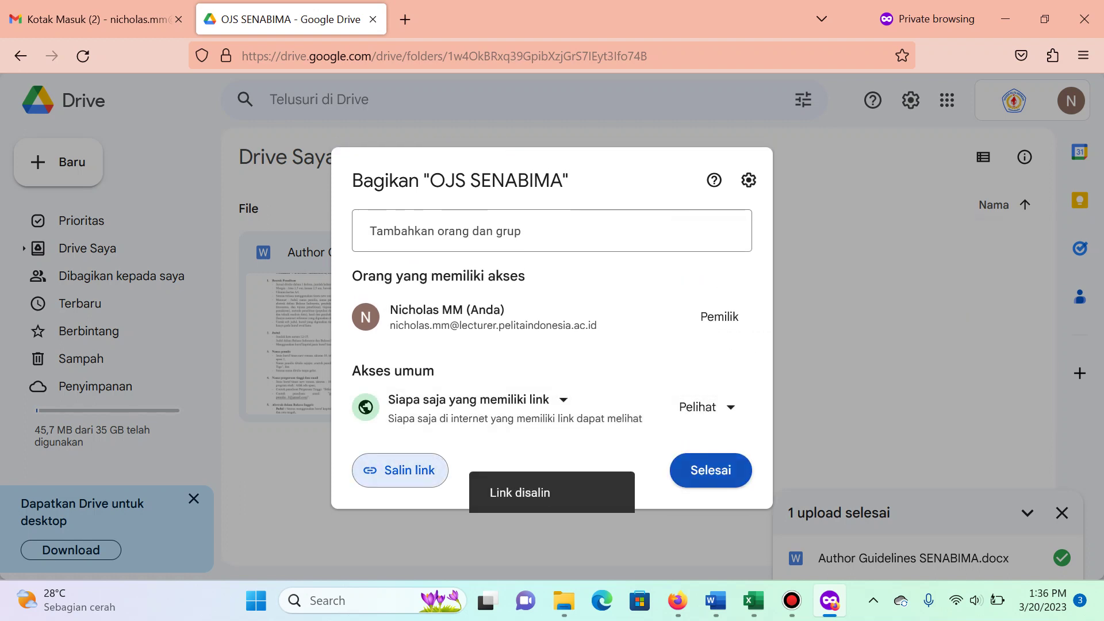
pyautogui.click(710, 470)
pyautogui.moveTo(715, 600)
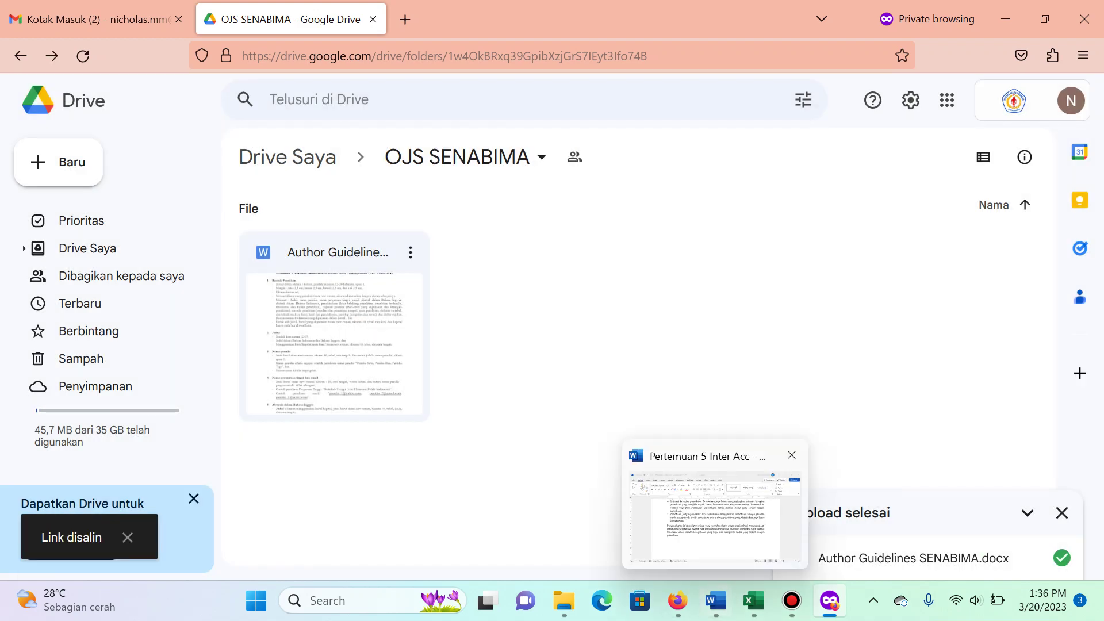
pyautogui.click(678, 600)
# Step: Paste the shared Drive folder link into the static page's Content
pyautogui.click(270, 336)
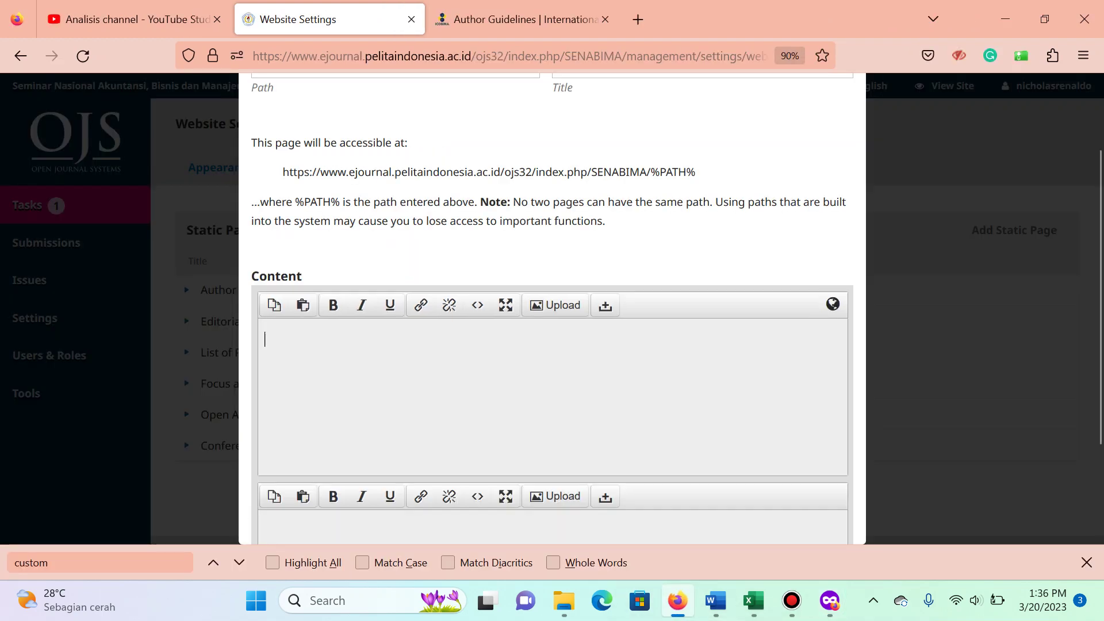
pyautogui.hotkey('ctrl', 'v')
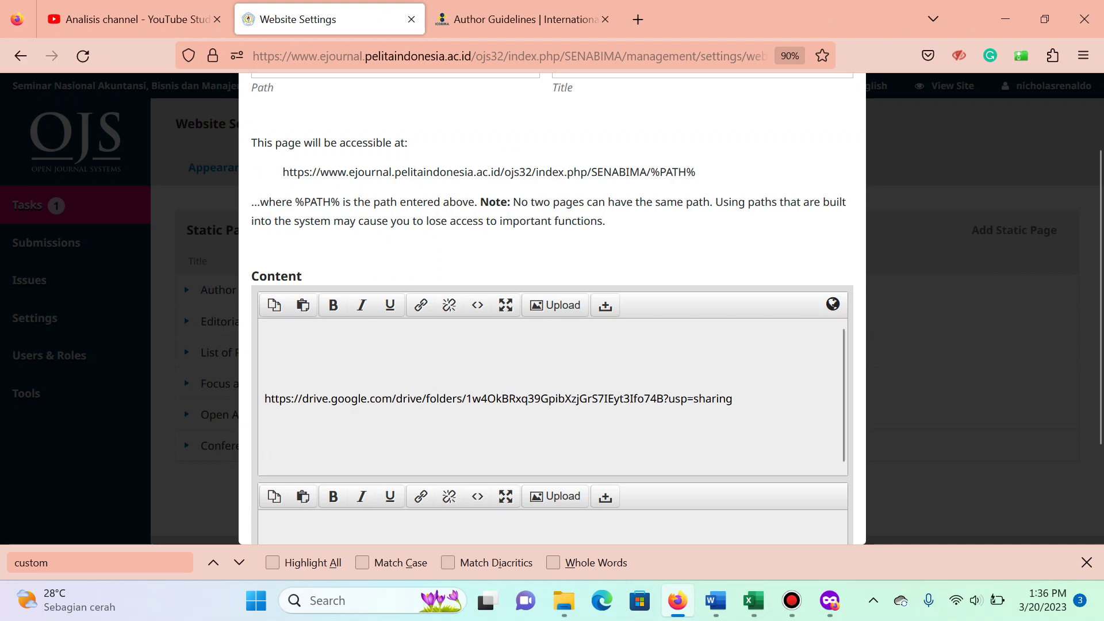
pyautogui.click(564, 600)
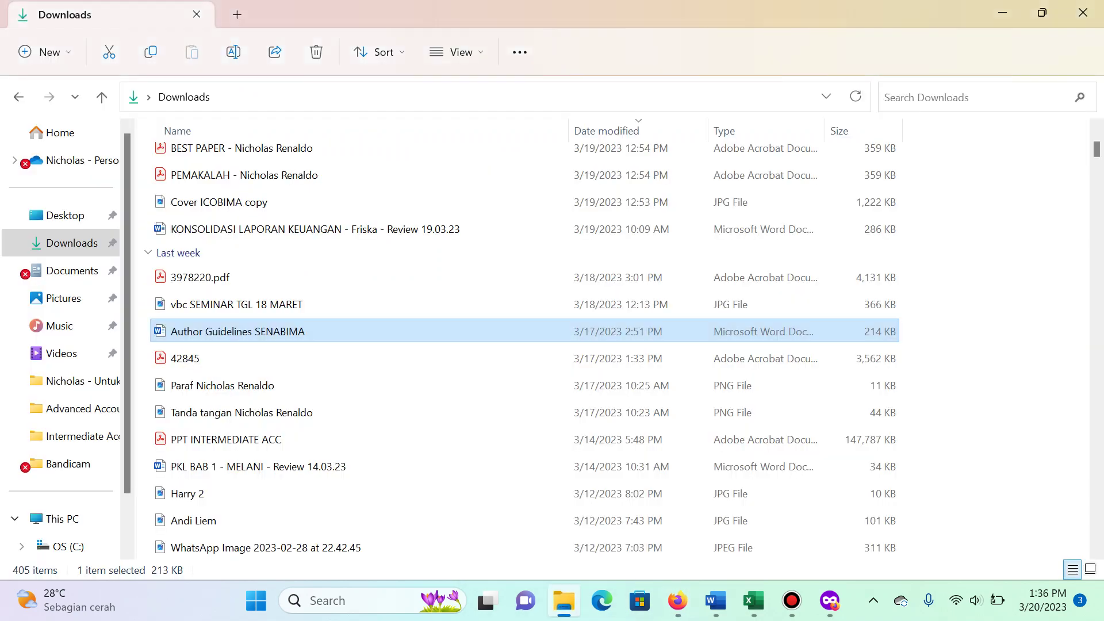
# Step: Open Author Guidelines SENABIMA in Word, enable editing, and copy all its text
pyautogui.press('Return')
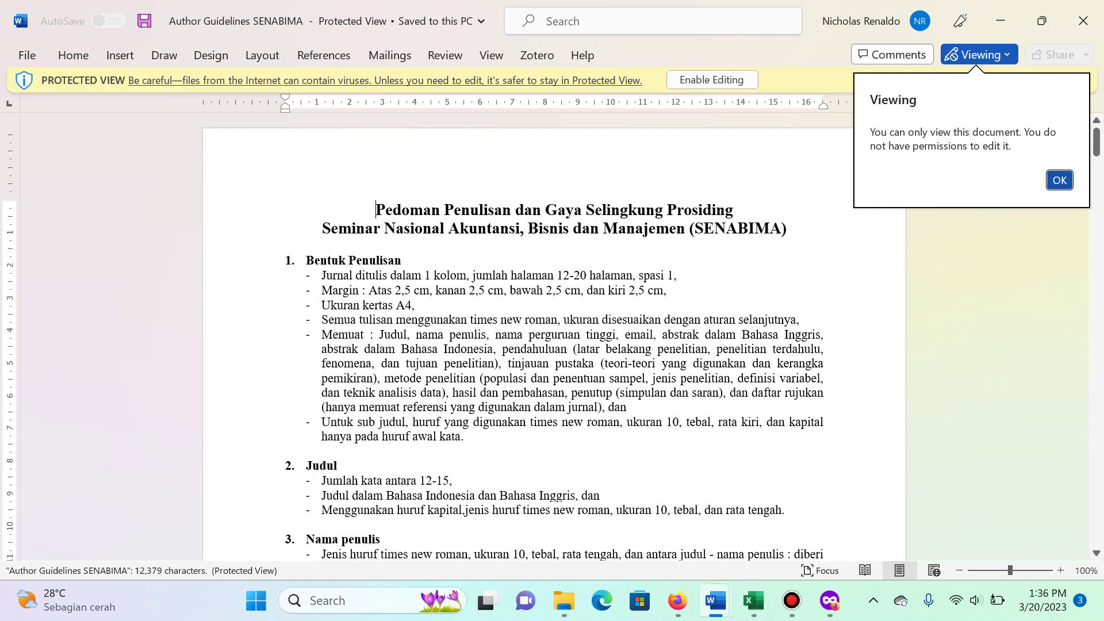
pyautogui.click(711, 80)
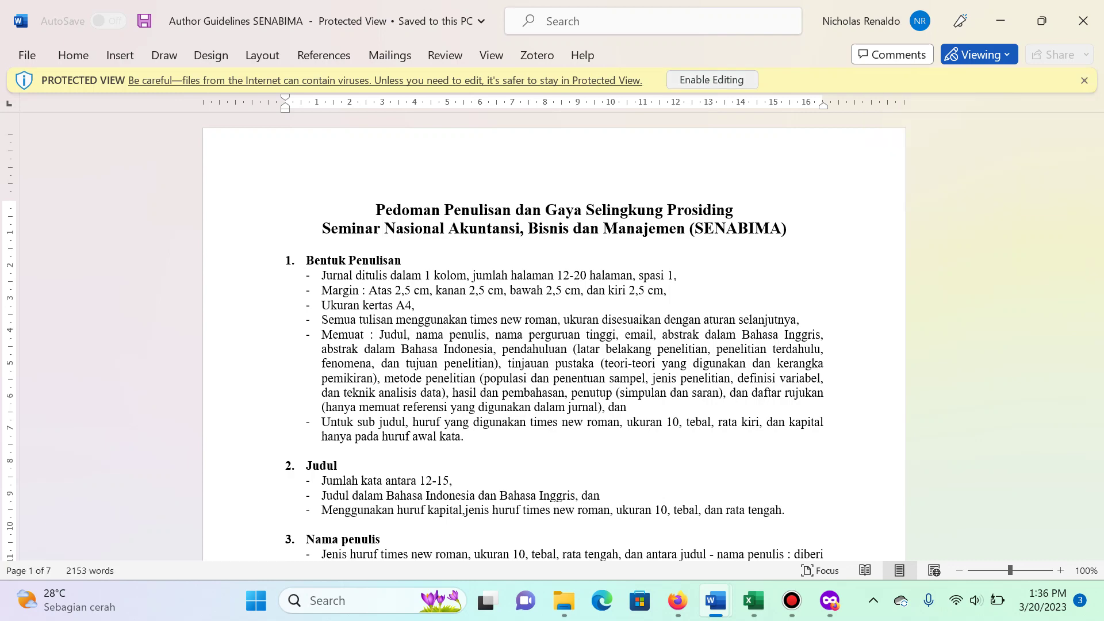
pyautogui.click(712, 80)
pyautogui.hotkey('ctrl', 'shift', 'End')
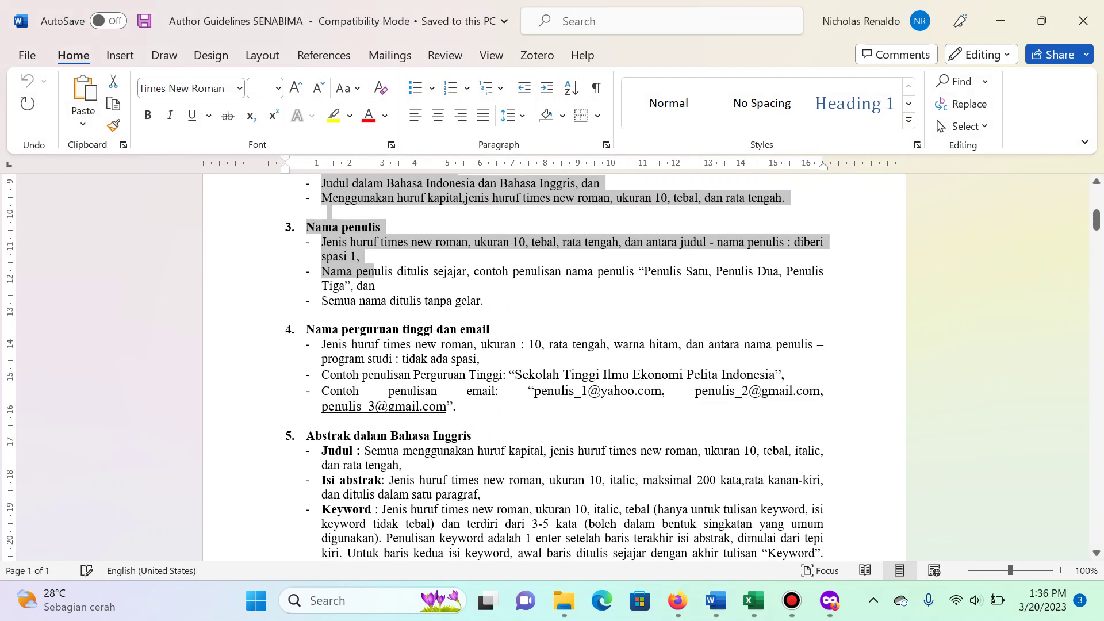
pyautogui.hotkey('shift', 'Down')
pyautogui.hotkey('shift', 'Down')
pyautogui.hotkey('shift', 'Down')
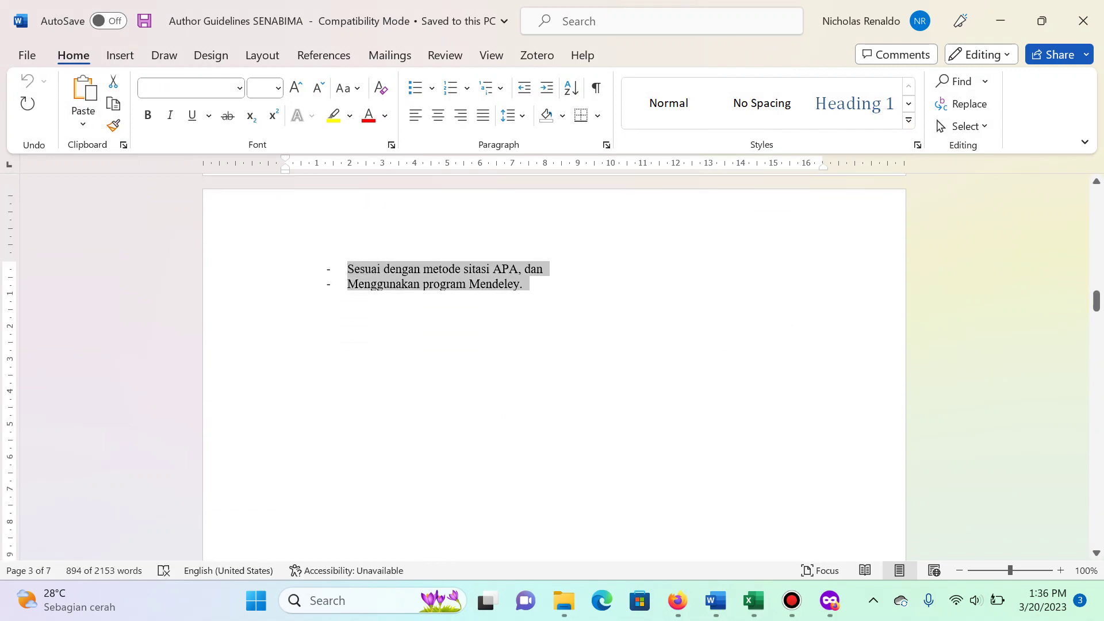
pyautogui.hotkey('alt', 'Tab')
pyautogui.hotkey('alt', 'Tab')
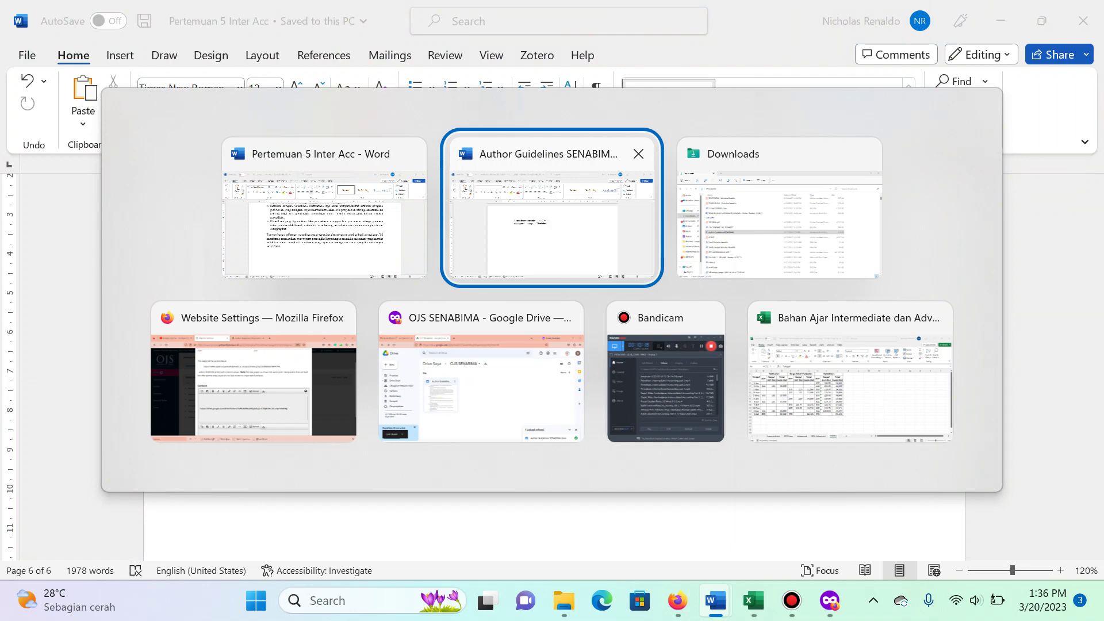
pyautogui.hotkey('alt', 'Tab')
pyautogui.hotkey('alt', 'Tab')
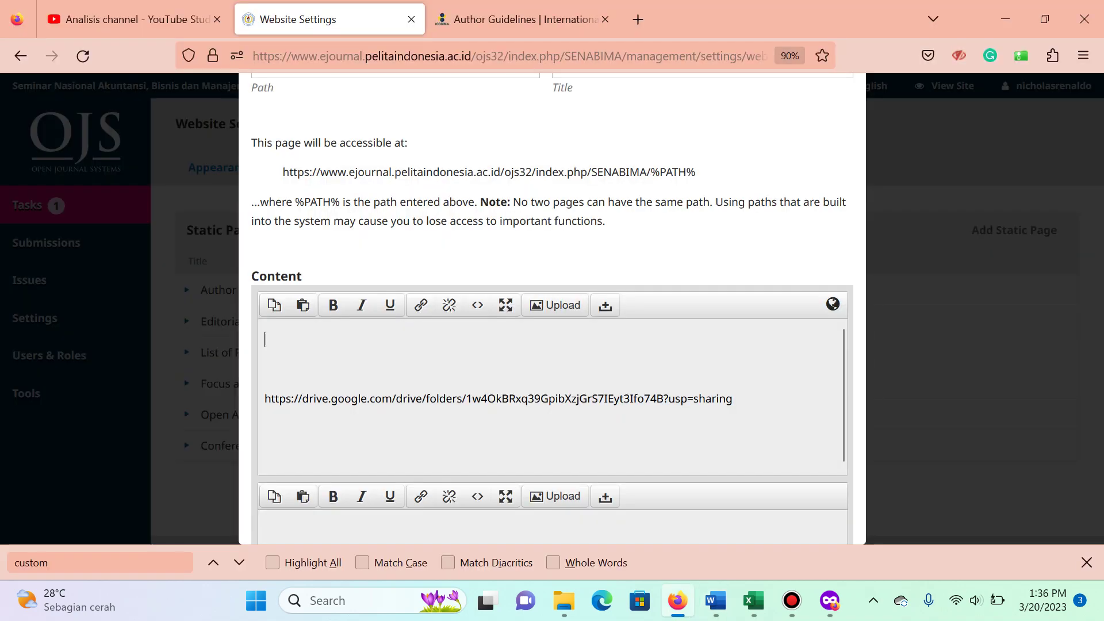
# Step: Paste the copied author guidelines into the page content, checking against ICOBIMA's page
pyautogui.hotkey('ctrl', 'v')
pyautogui.hotkey('ctrl', 'Tab')
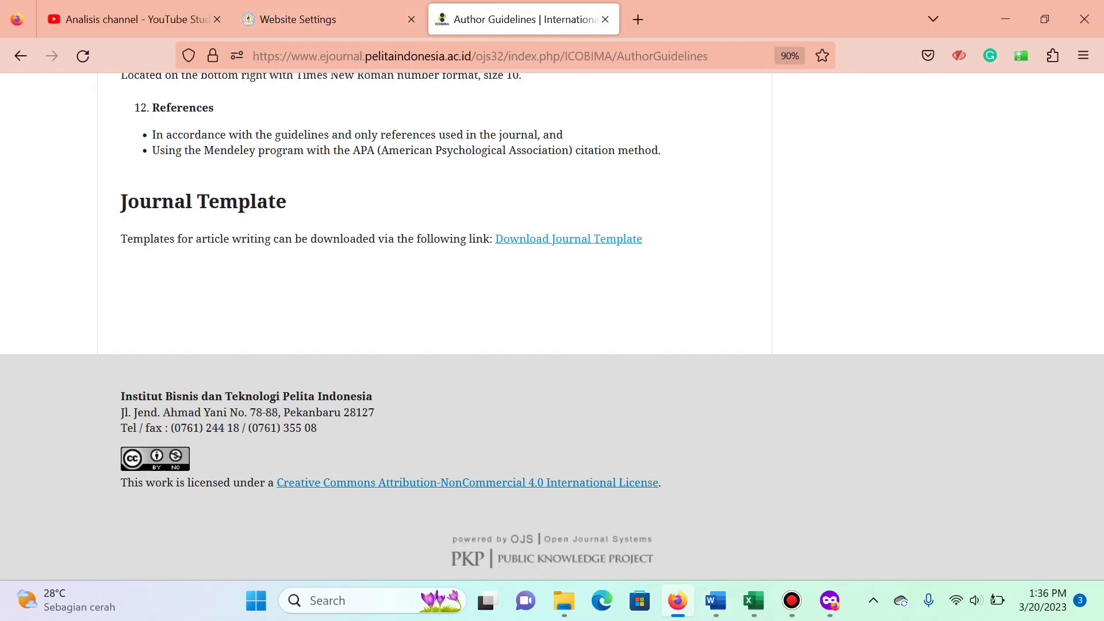
pyautogui.scroll(1, 437, 230)
pyautogui.hotkey('ctrl', 'shift', 'Tab')
pyautogui.hotkey('ctrl', 'v')
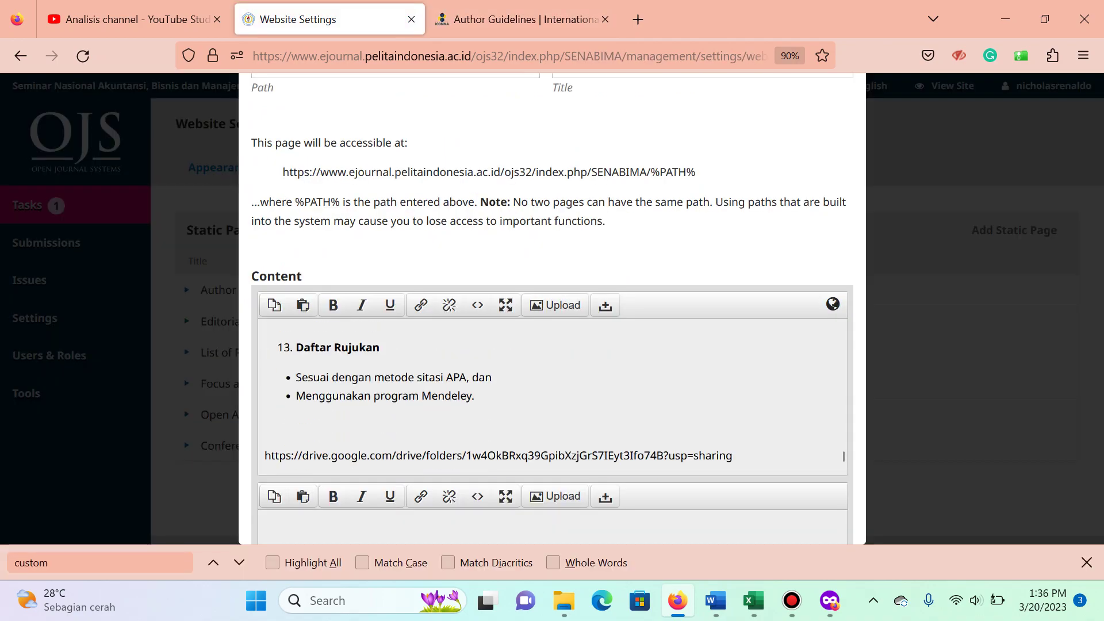
pyautogui.scroll(3, 552, 397)
pyautogui.scroll(15, 552, 396)
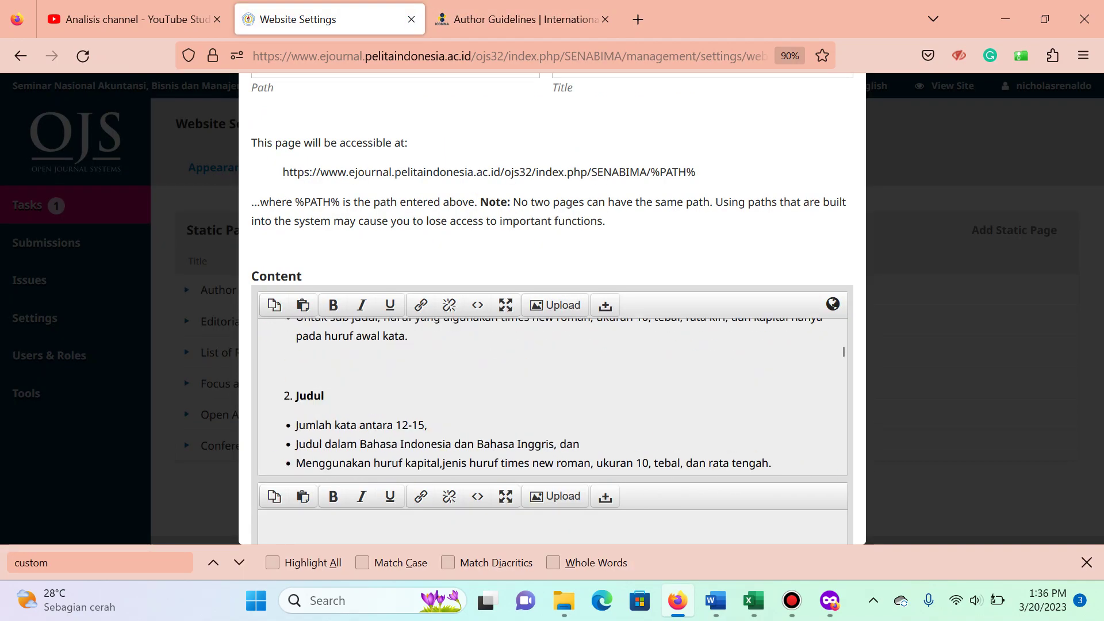
pyautogui.scroll(-10, 552, 397)
pyautogui.scroll(-8, 552, 397)
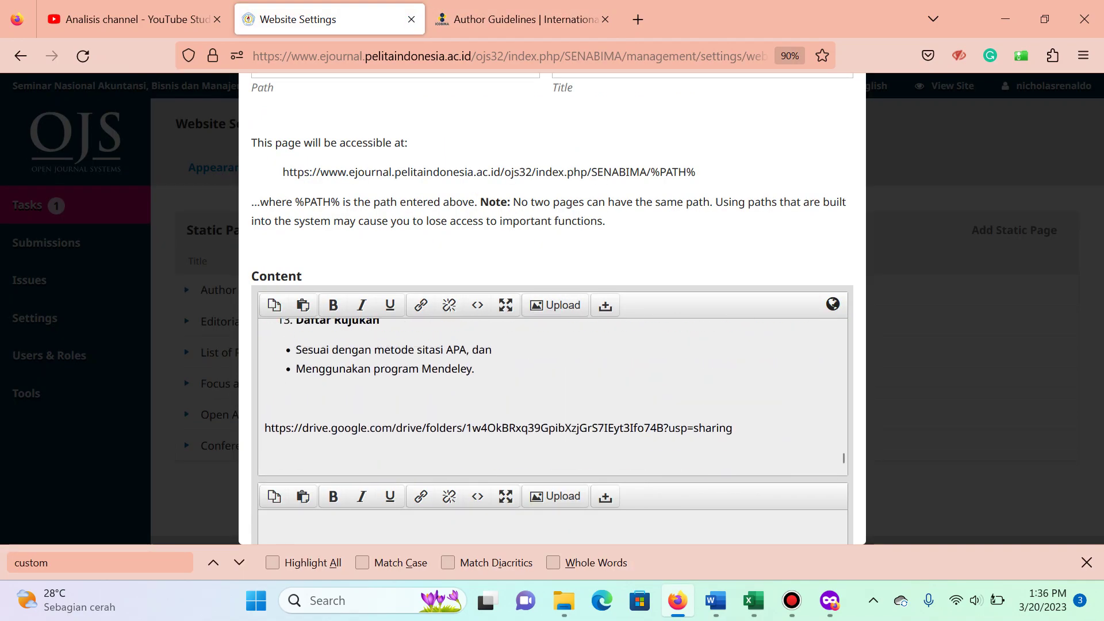
pyautogui.hotkey('ctrl', 'Tab')
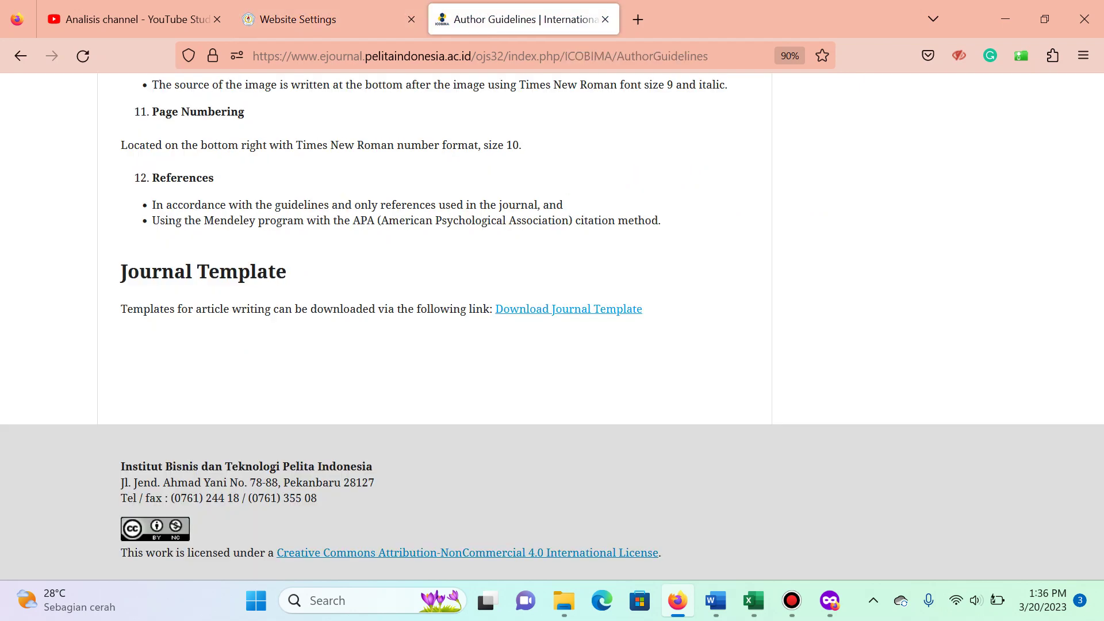
pyautogui.hotkey('ctrl', 'shift', 'Tab')
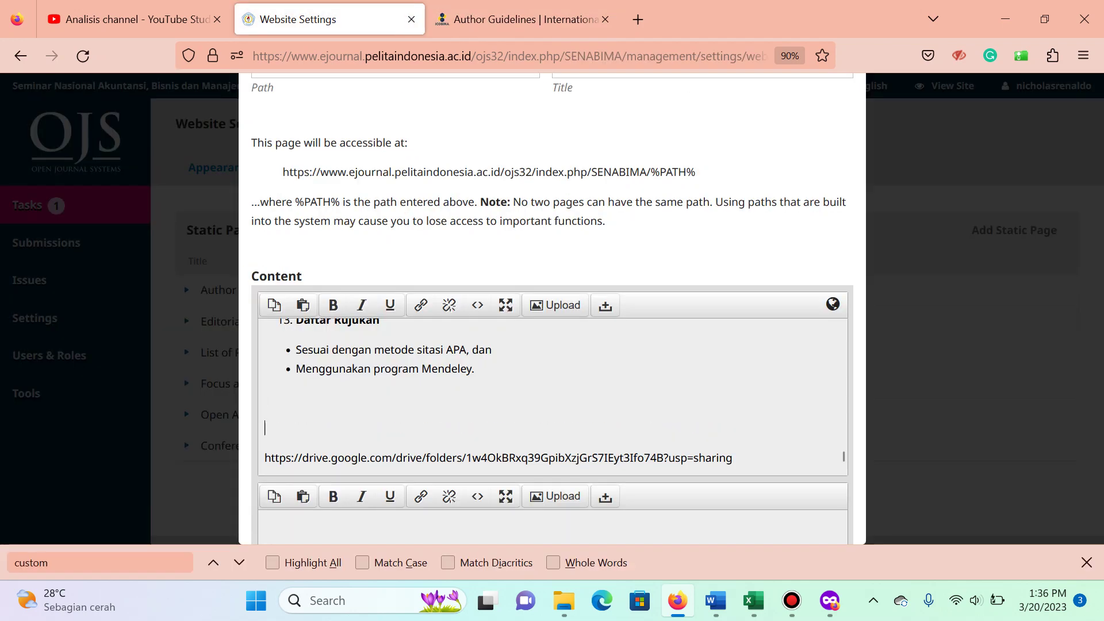
# Step: Add a bold 'Template Jurnal' heading above the Drive link
pyautogui.write('Template Jurnal')
pyautogui.hotkey('shift', 'Home')
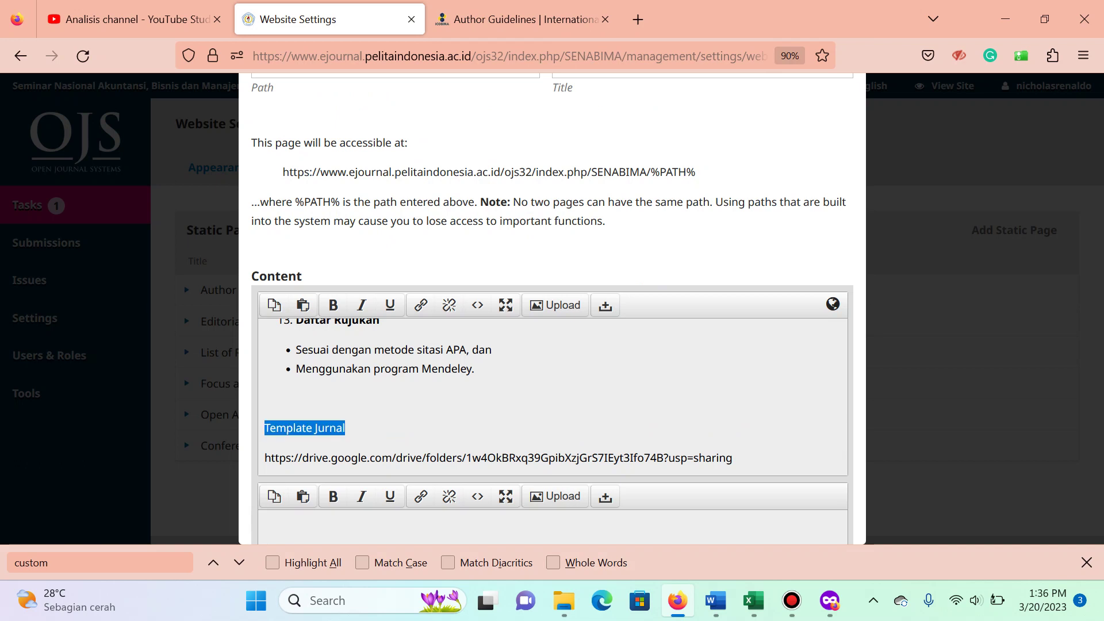
pyautogui.hotkey('ctrl', 'b')
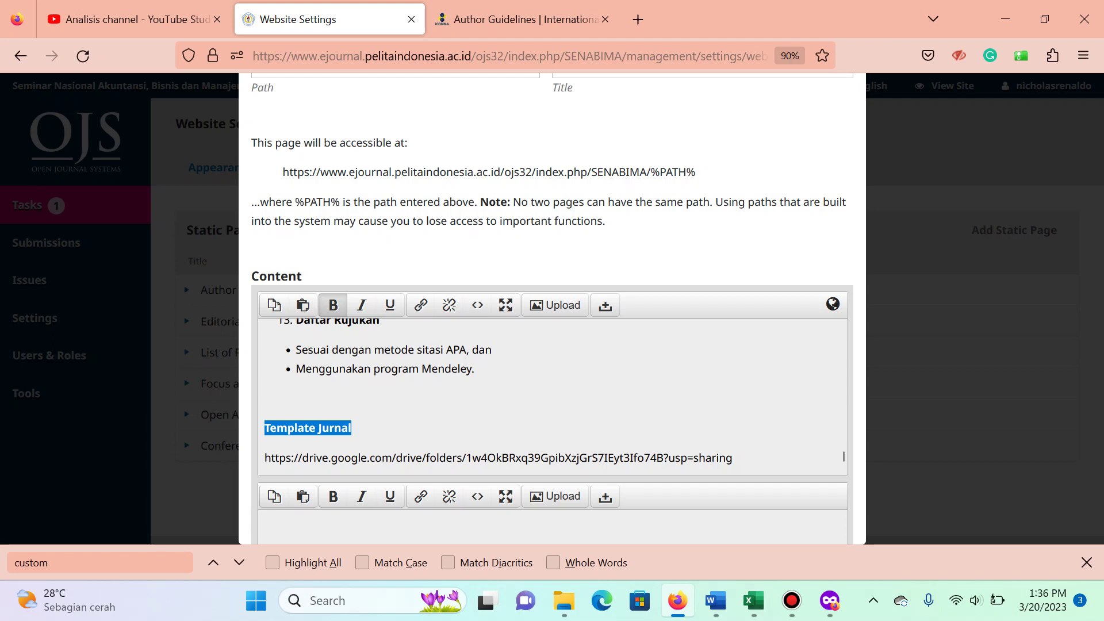
pyautogui.scroll(-2, 843, 455)
pyautogui.click(843, 459)
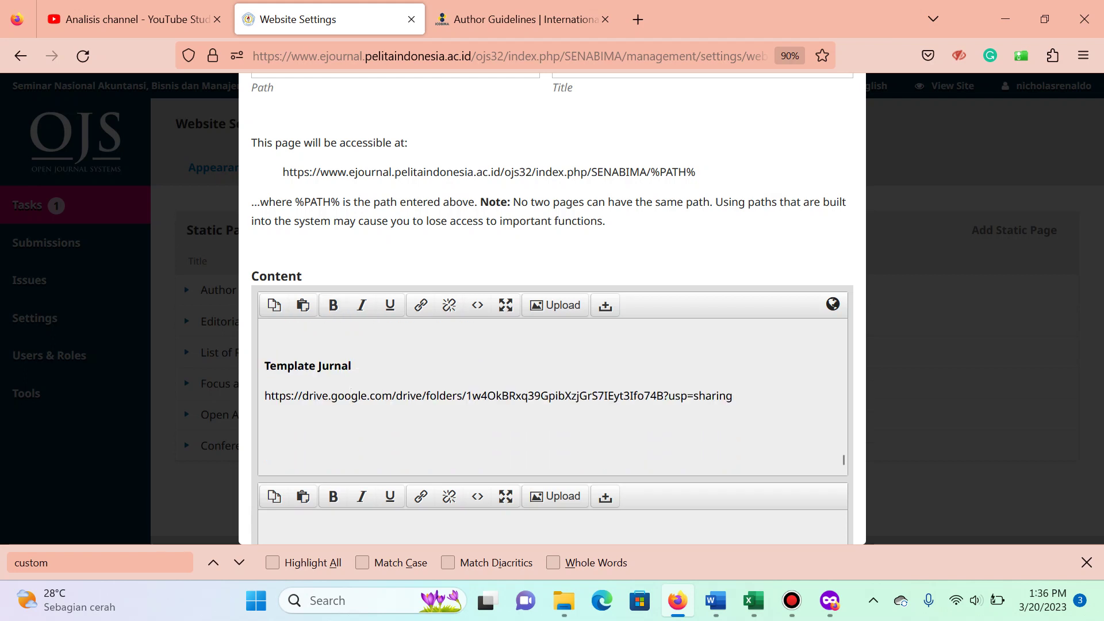
# Step: Add a non-bold 'Dapat di download' line just above the Drive folder link
pyautogui.press('Home')
pyautogui.press('Return')
pyautogui.press('Up')
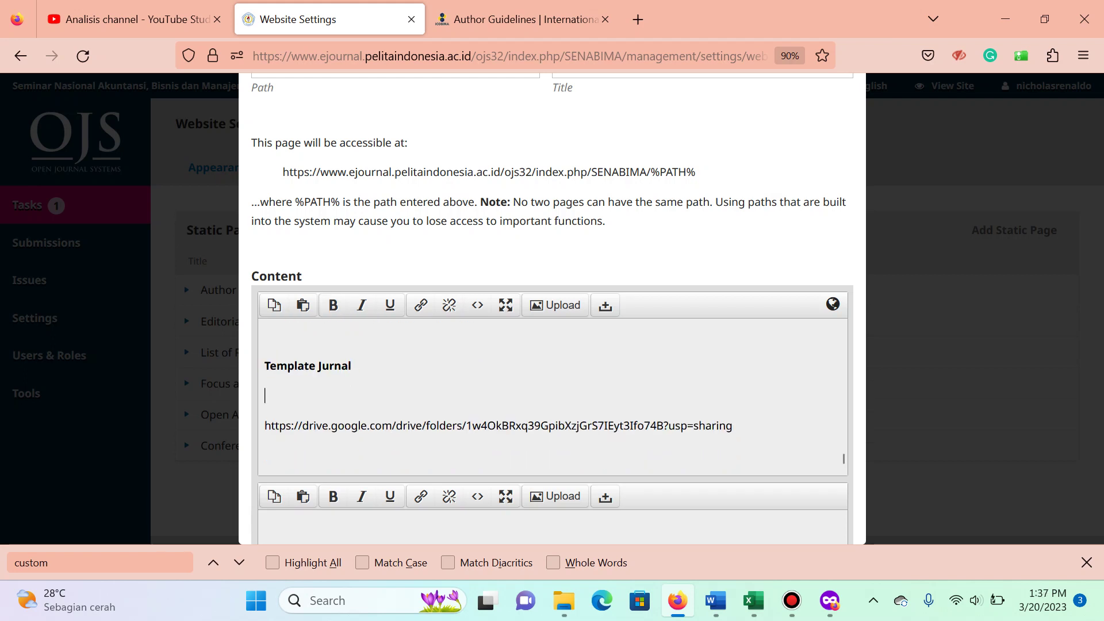
pyautogui.write('Dapat di klik pada')
pyautogui.hotkey('ctrl', 'Tab')
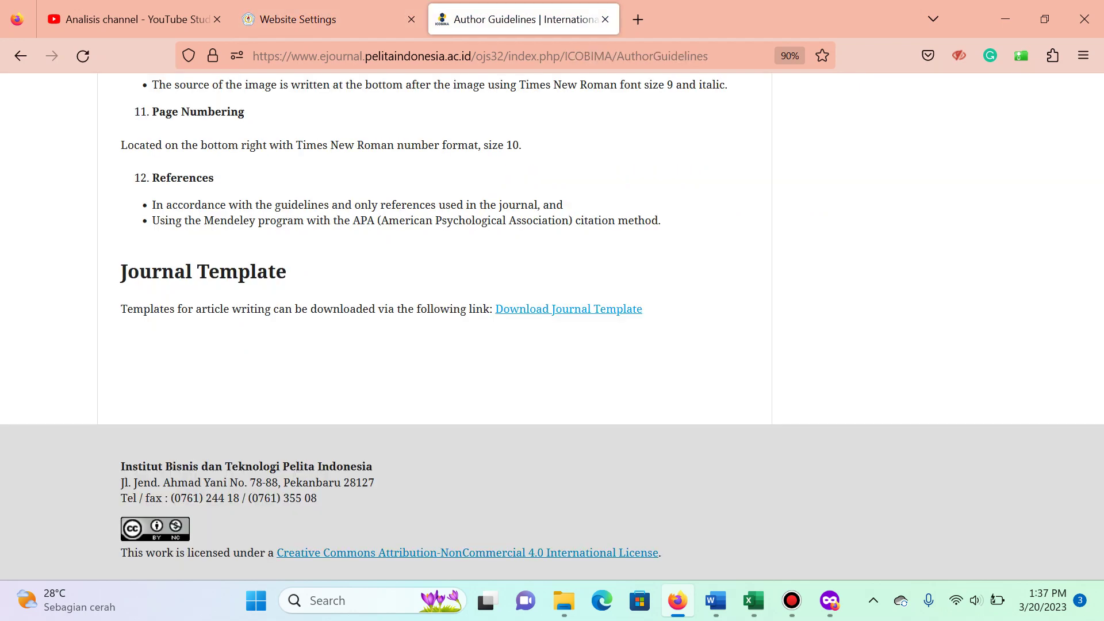
pyautogui.hotkey('ctrl', 'shift', 'Tab')
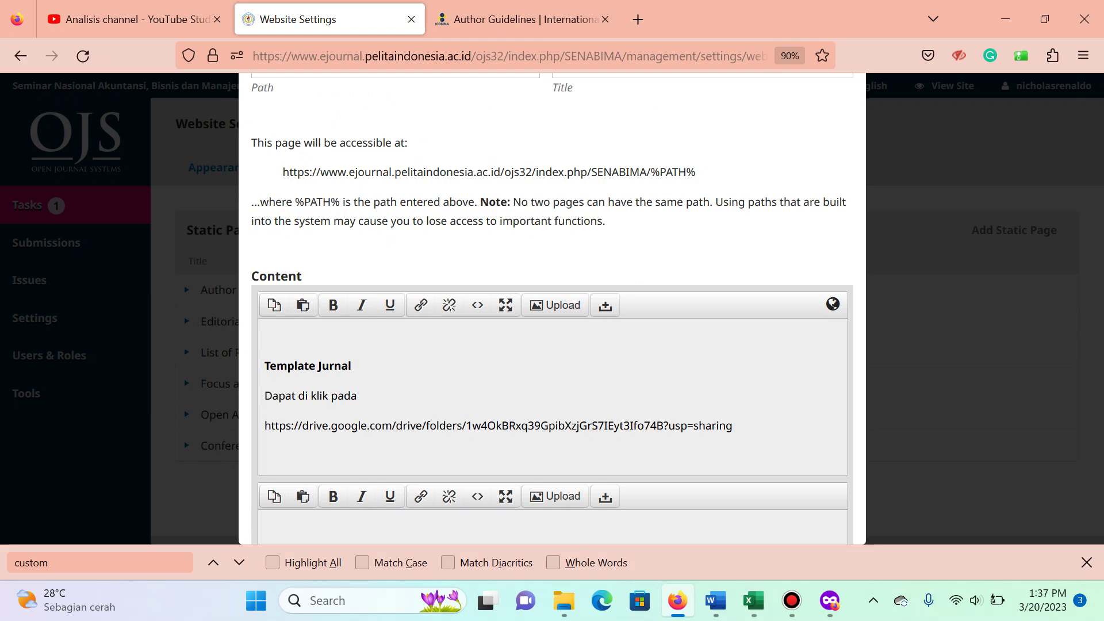
pyautogui.hotkey('ctrl', 'shift', 'Left')
pyautogui.hotkey('ctrl', 'shift', 'Left')
pyautogui.write('download')
pyautogui.hotkey('ctrl', 'Tab')
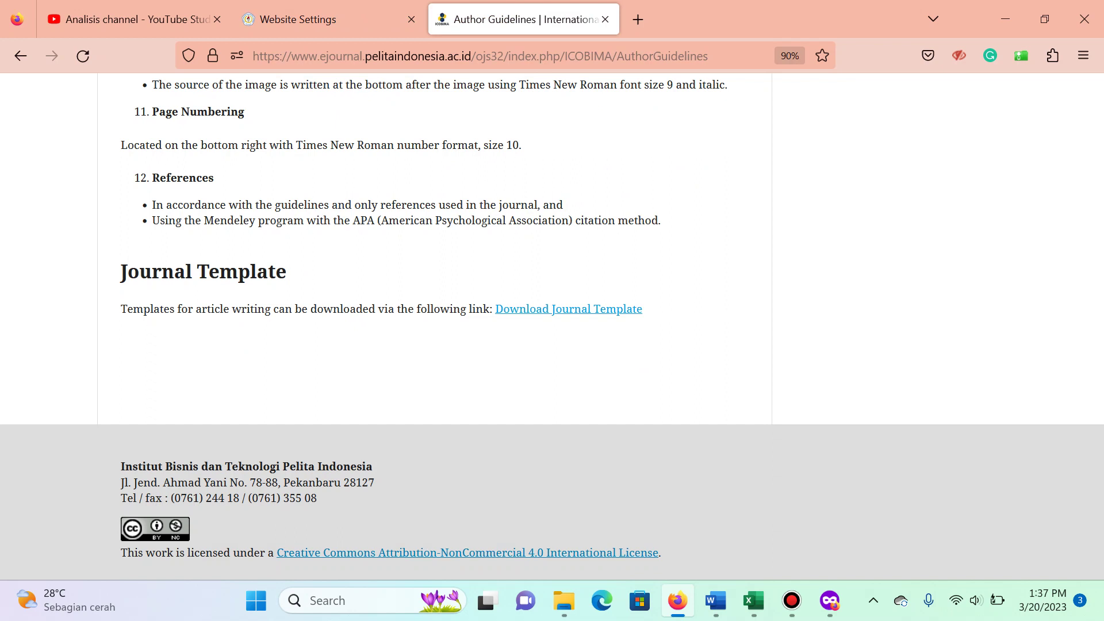
pyautogui.hotkey('ctrl', 'shift', 'Tab')
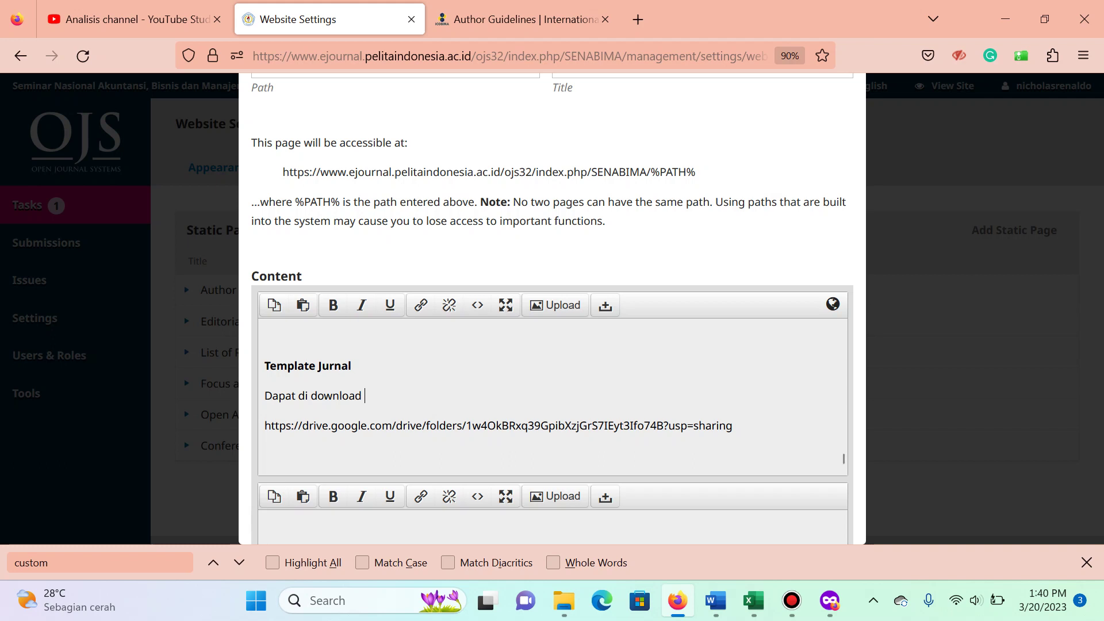
# Step: Type 'di sini' and link it to the Google Drive folder URL
pyautogui.write('di sini')
pyautogui.hotkey('shift', 'End')
pyautogui.hotkey('ctrl', 'c')
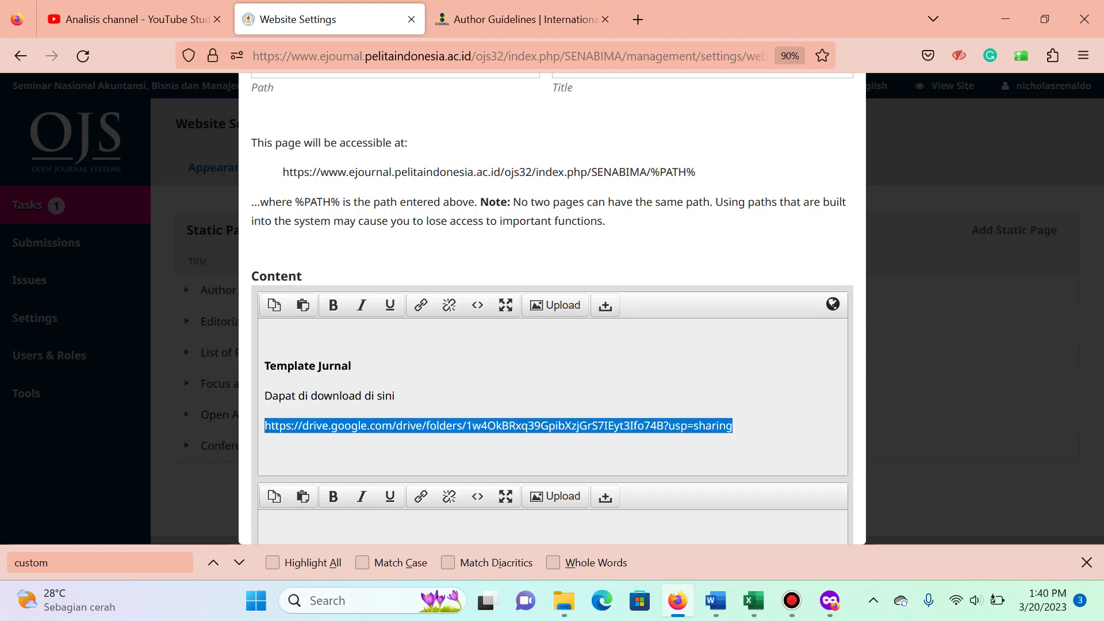
pyautogui.click(394, 395)
pyautogui.hotkey('ctrl', 'shift', 'Left')
pyautogui.hotkey('ctrl', 'shift', 'Left')
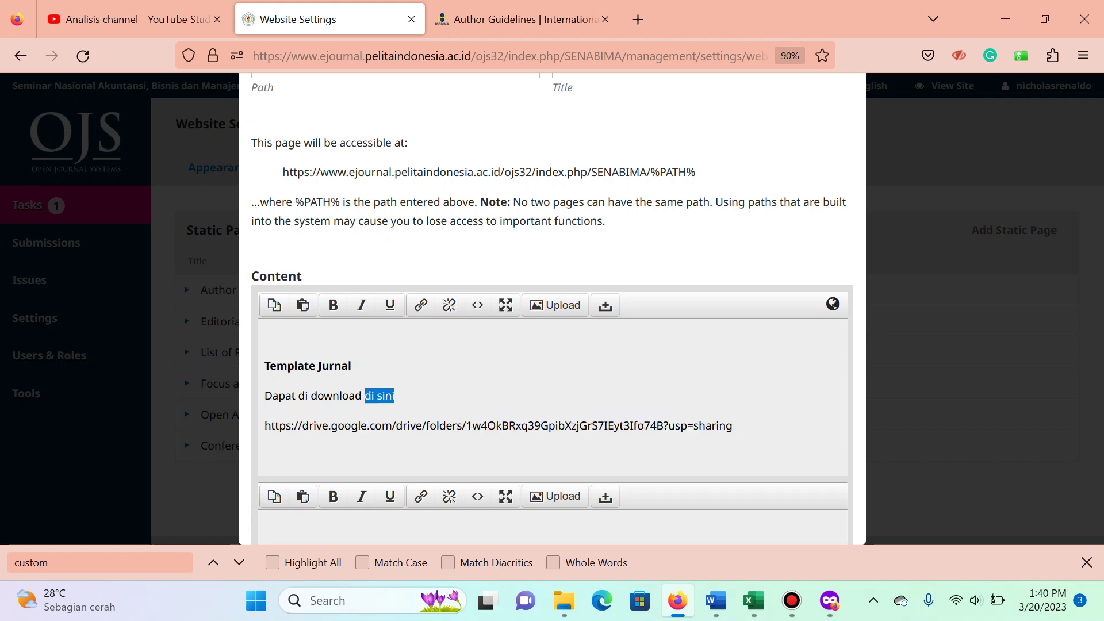
pyautogui.click(420, 304)
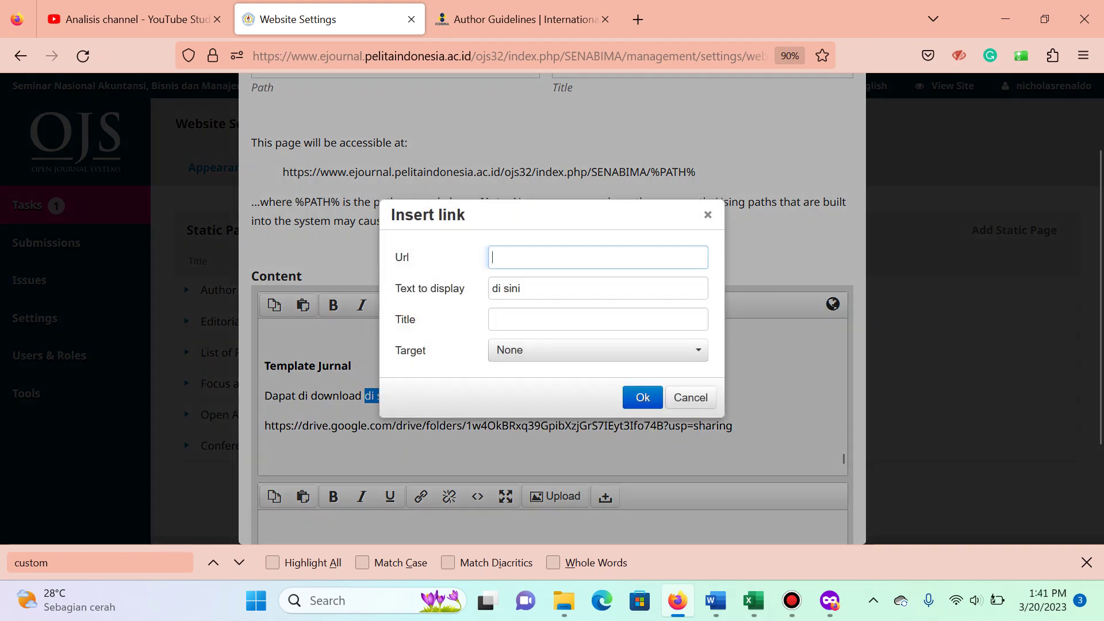
pyautogui.hotkey('ctrl', 'v')
pyautogui.press('Return')
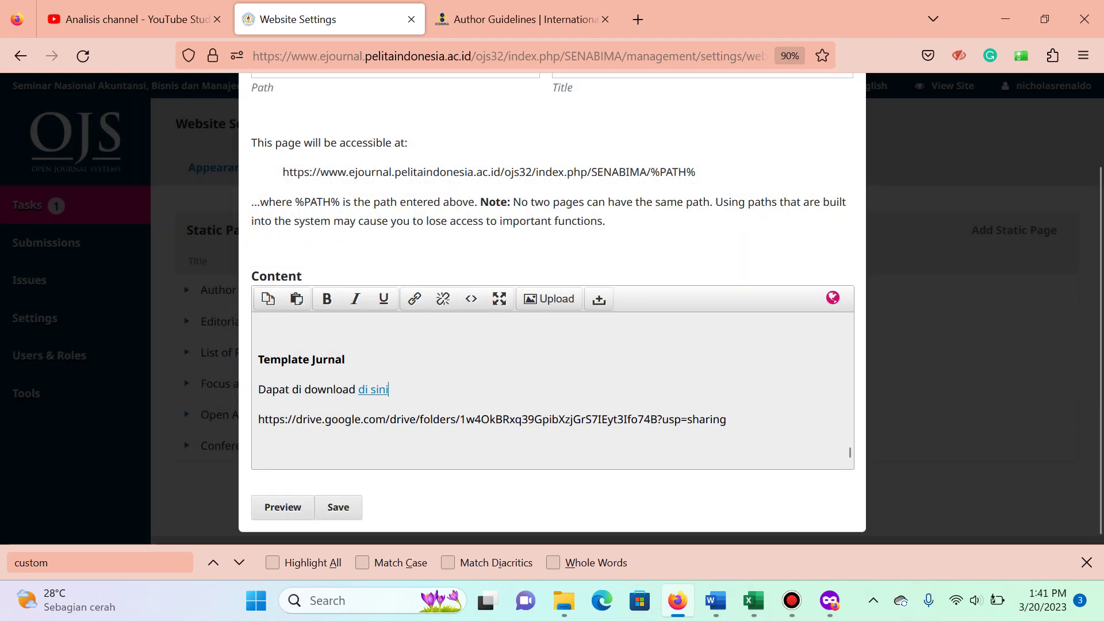
# Step: Add the word 'atau' and save the Author Guidelines static page
pyautogui.write('atau')
pyautogui.scroll(-1, 551, 391)
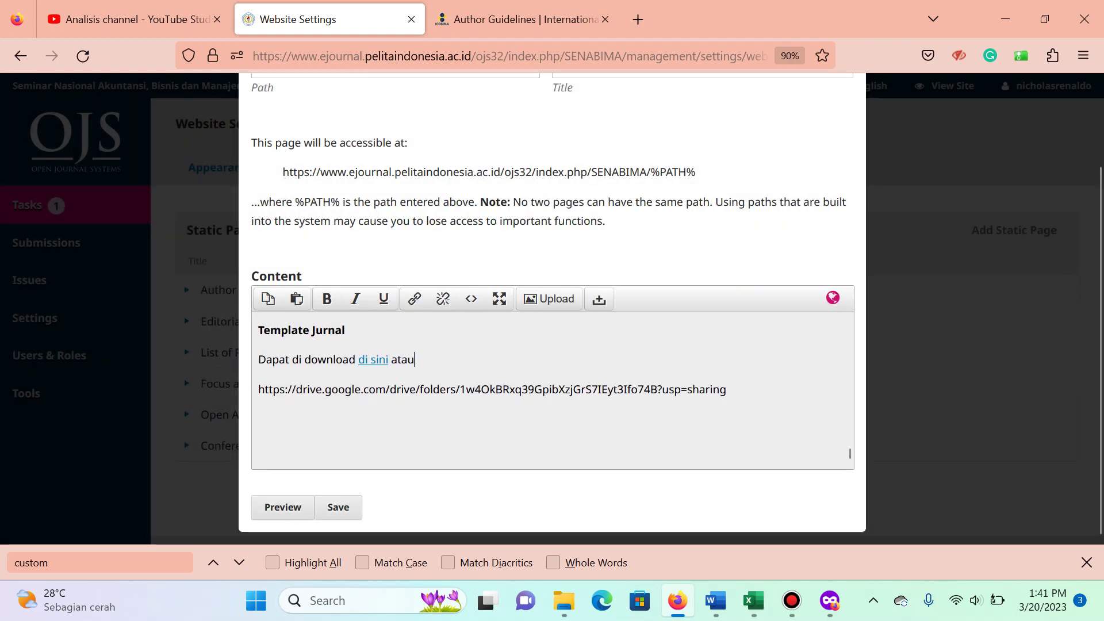
pyautogui.click(338, 507)
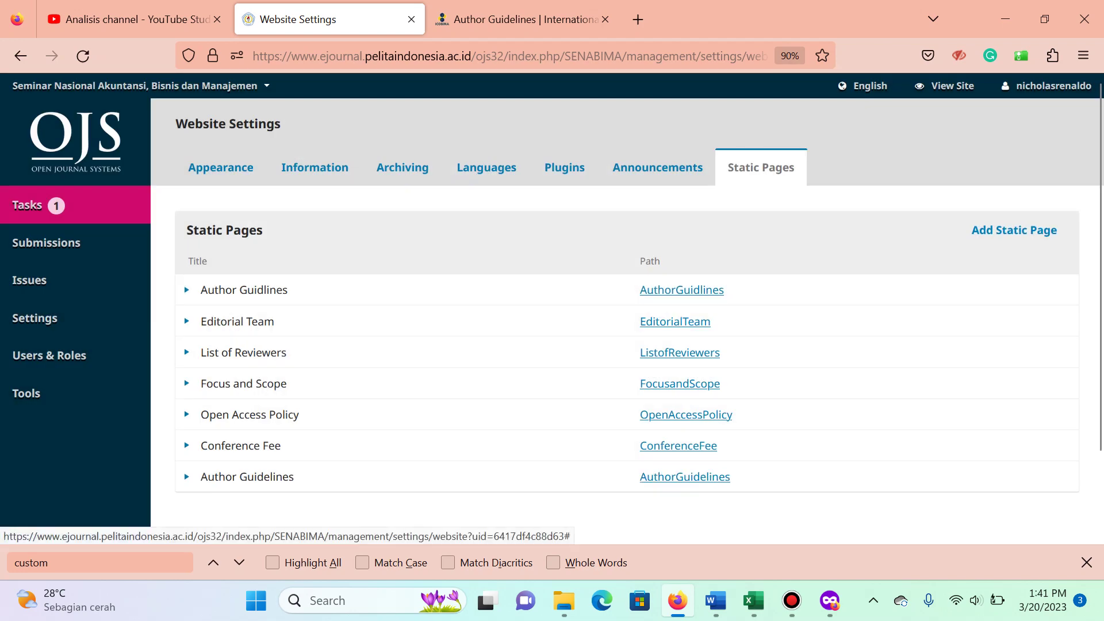
# Step: Copy 'Visitor Statistics' from ICOBIMA and start a new static page: path VisitorStatistics, title Visitor Statistics
pyautogui.hotkey('ctrl', 'Tab')
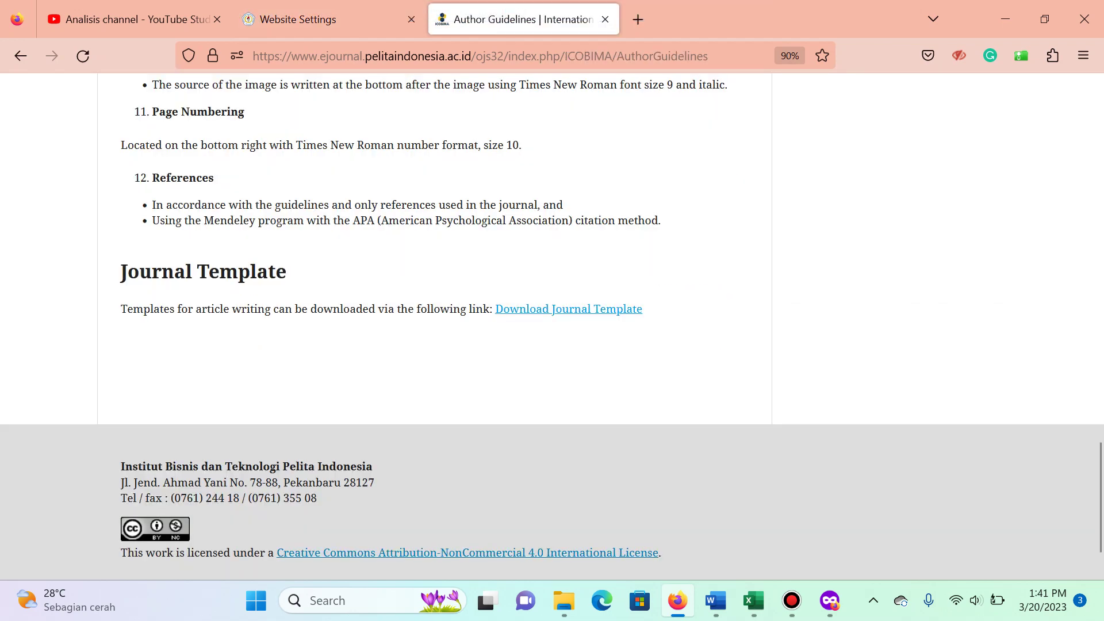
pyautogui.hotkey('ctrl', 'Home')
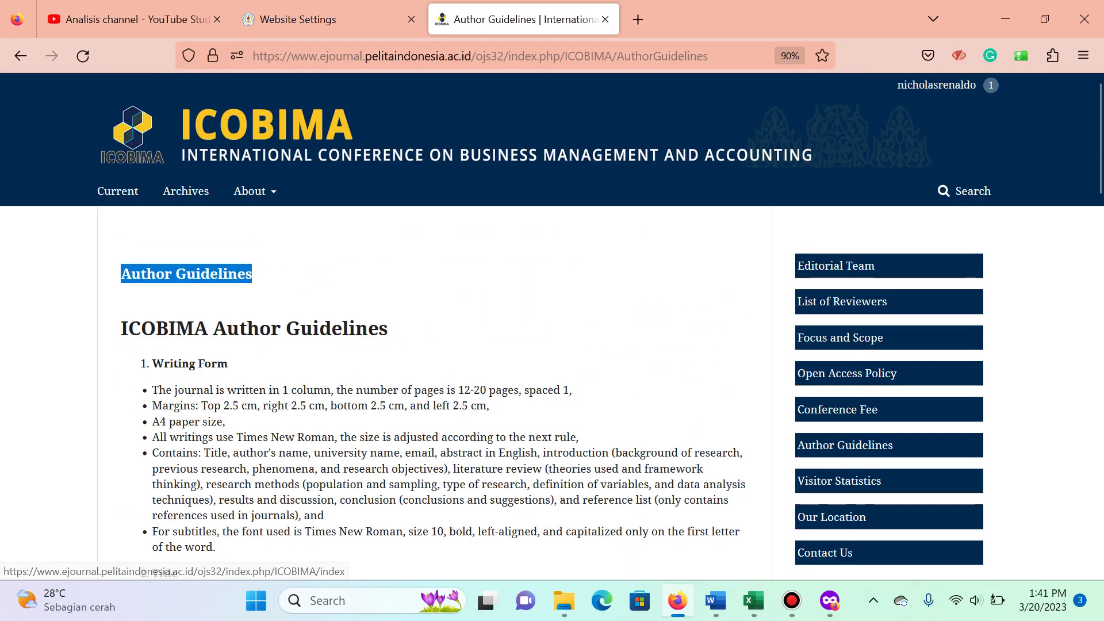
pyautogui.scroll(-1, 888, 415)
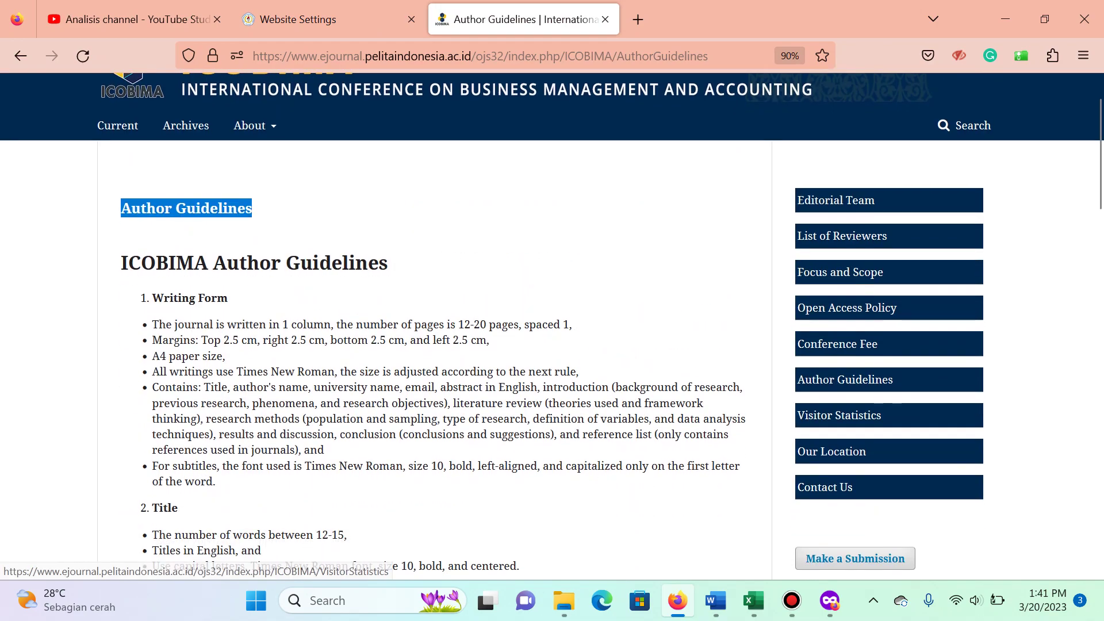
pyautogui.moveTo(881, 415); pyautogui.dragTo(804, 415)
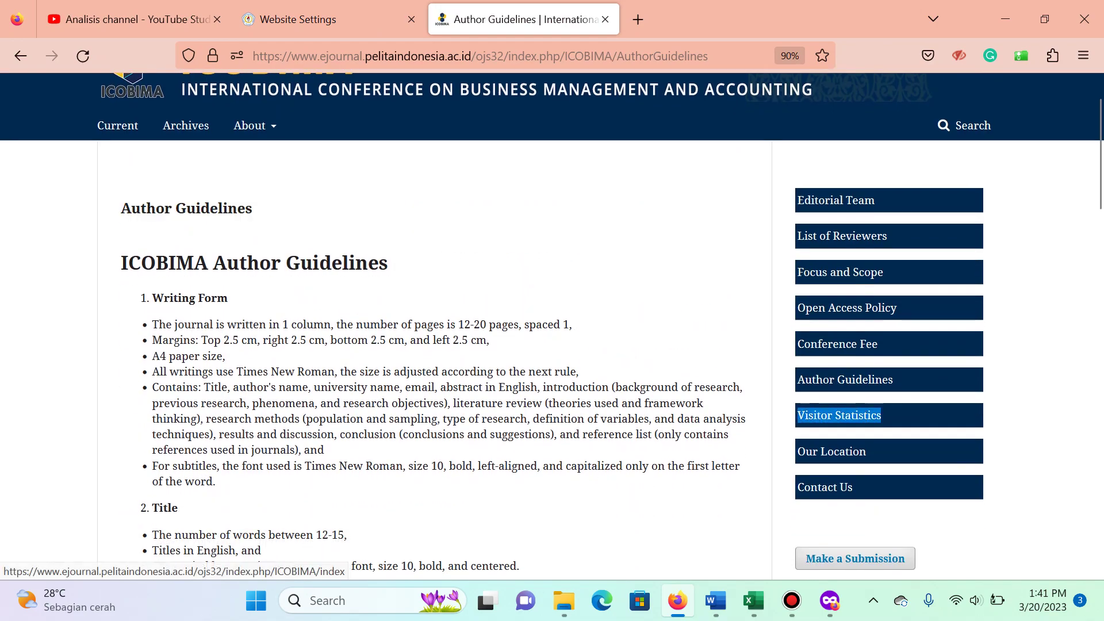
pyautogui.hotkey('ctrl', 'shift', 'Tab')
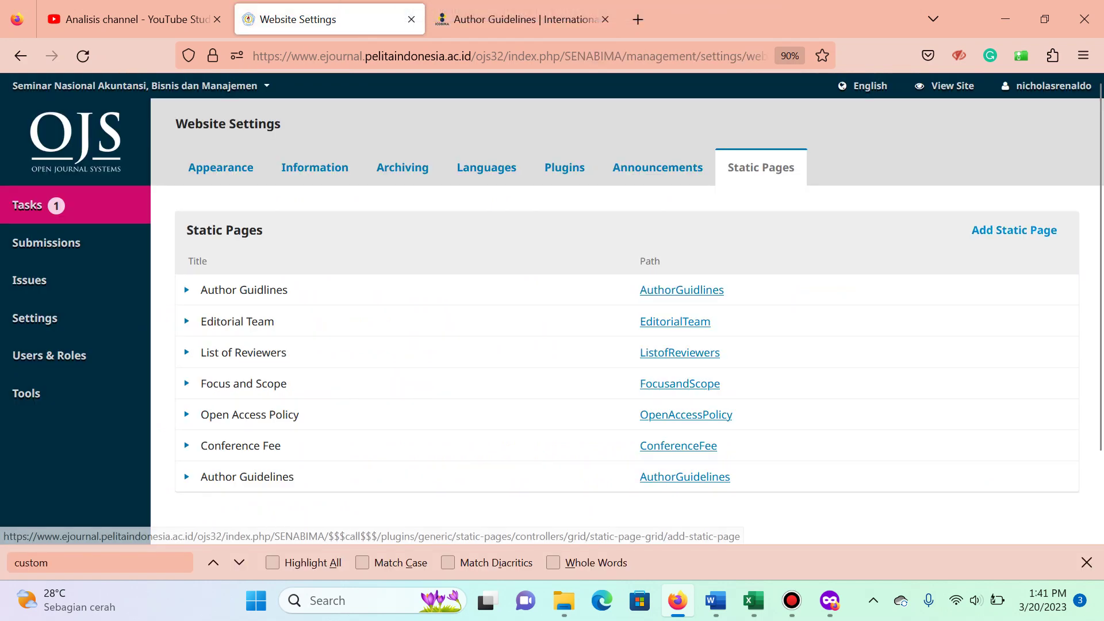
pyautogui.click(1013, 229)
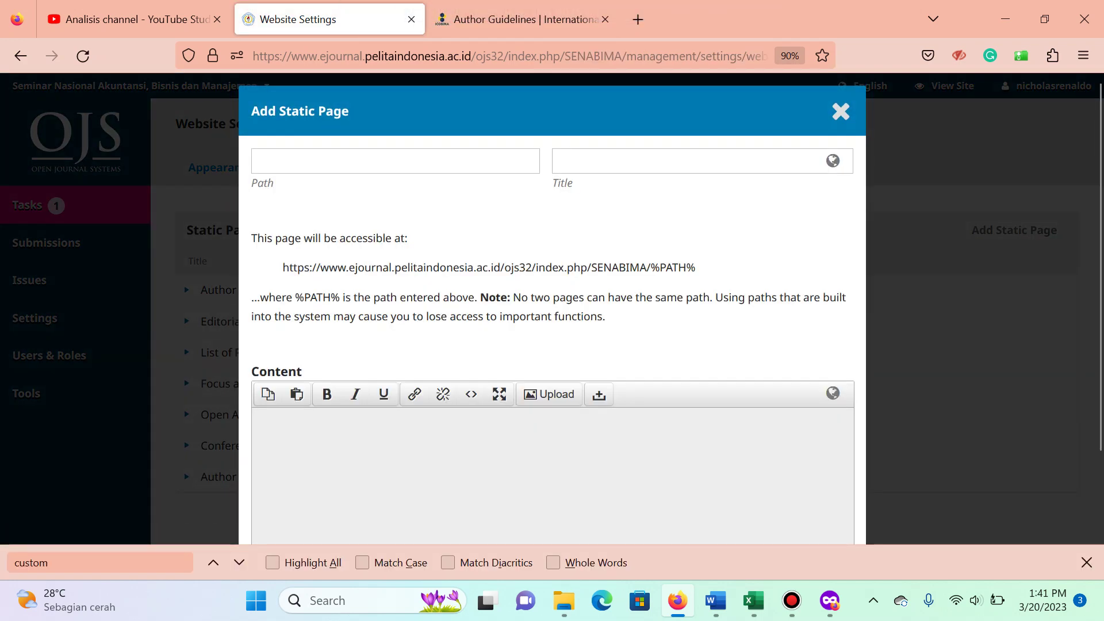
pyautogui.click(395, 160)
pyautogui.write('Visitor Statistics')
pyautogui.press('BackSpace')
pyautogui.press('Tab')
pyautogui.write('Visitor Statistics')
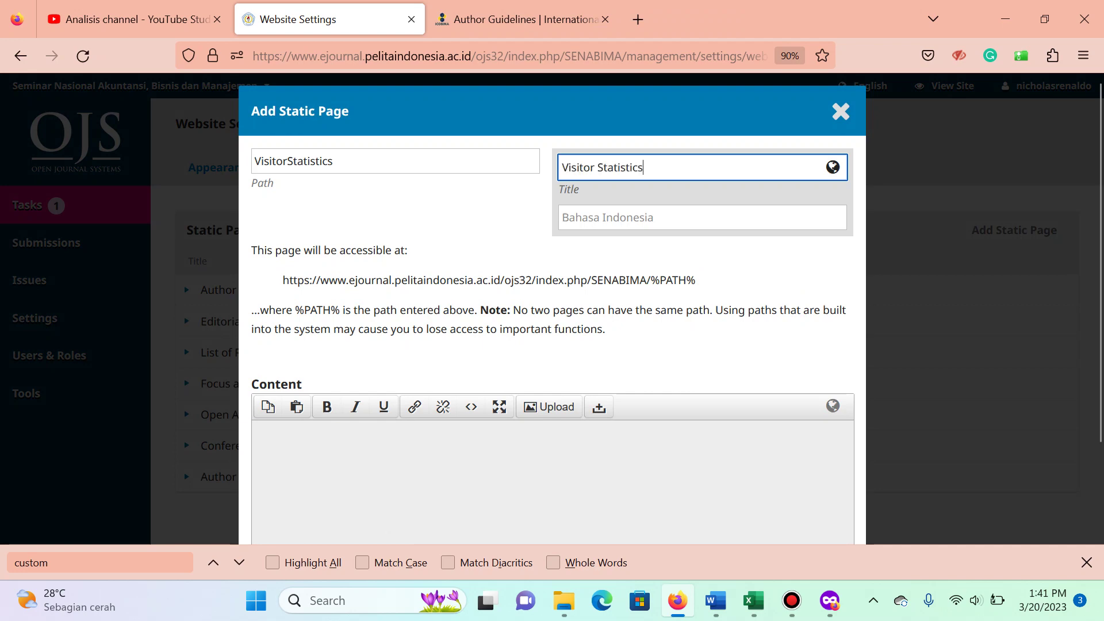
pyautogui.scroll(-2, 552, 345)
# Step: Open ICOBIMA's Visitor Statistics page and its Flag Counter stats overview
pyautogui.click(523, 19)
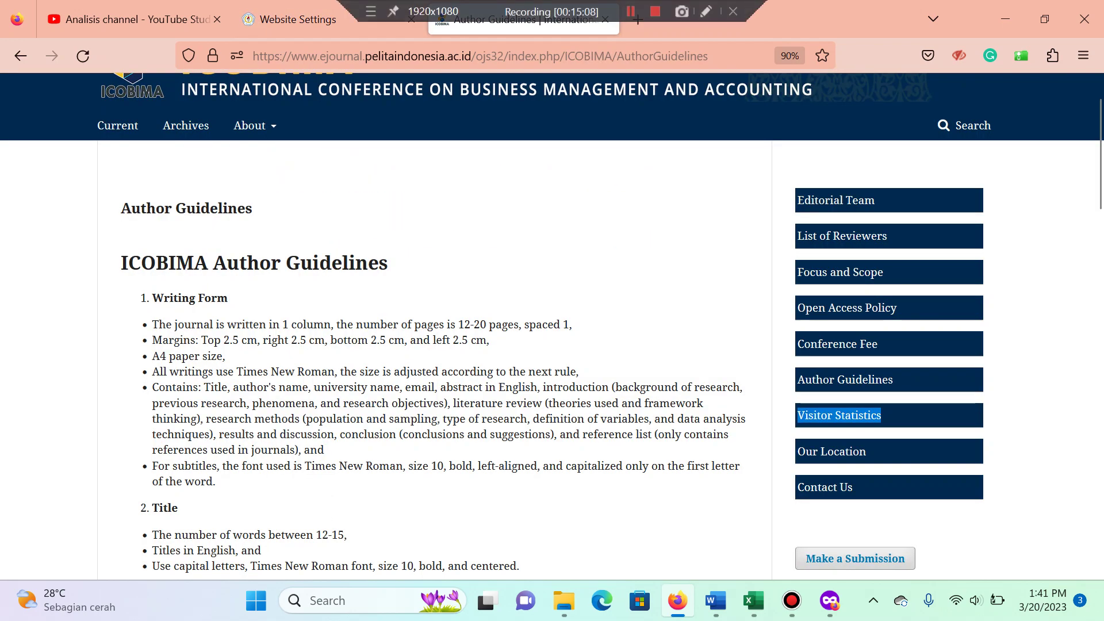
pyautogui.click(839, 415)
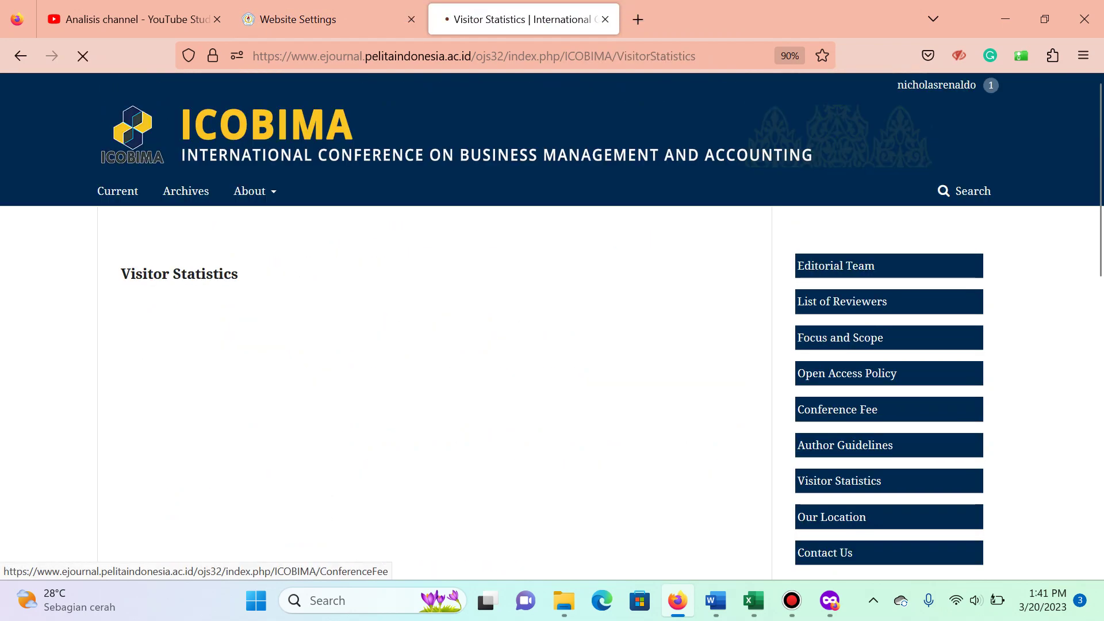
pyautogui.scroll(-2, 840, 415)
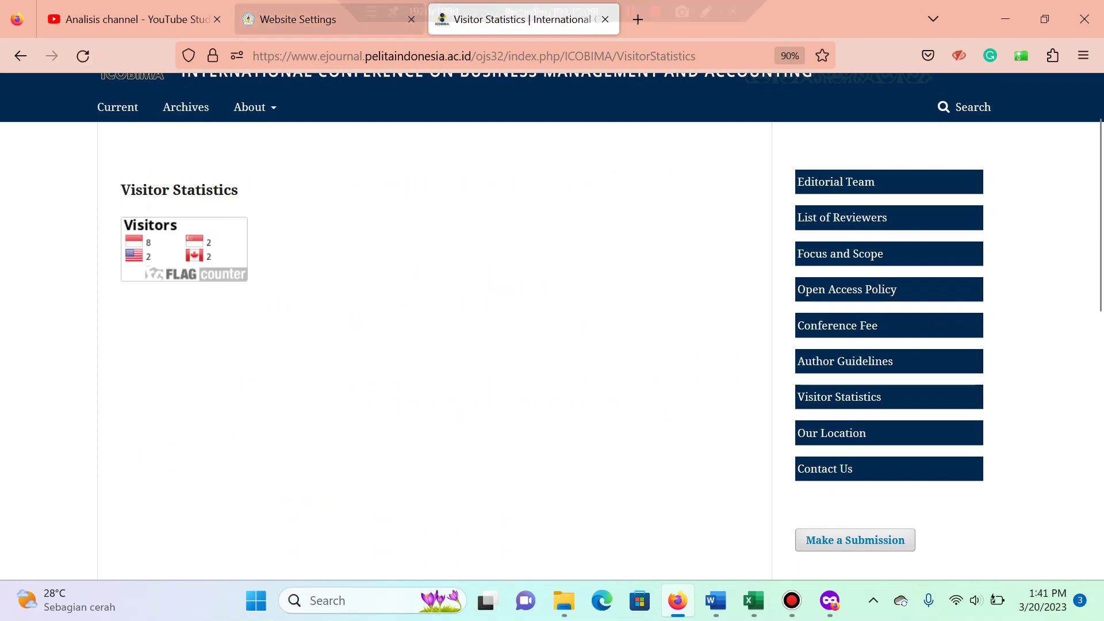
pyautogui.scroll(2, 552, 322)
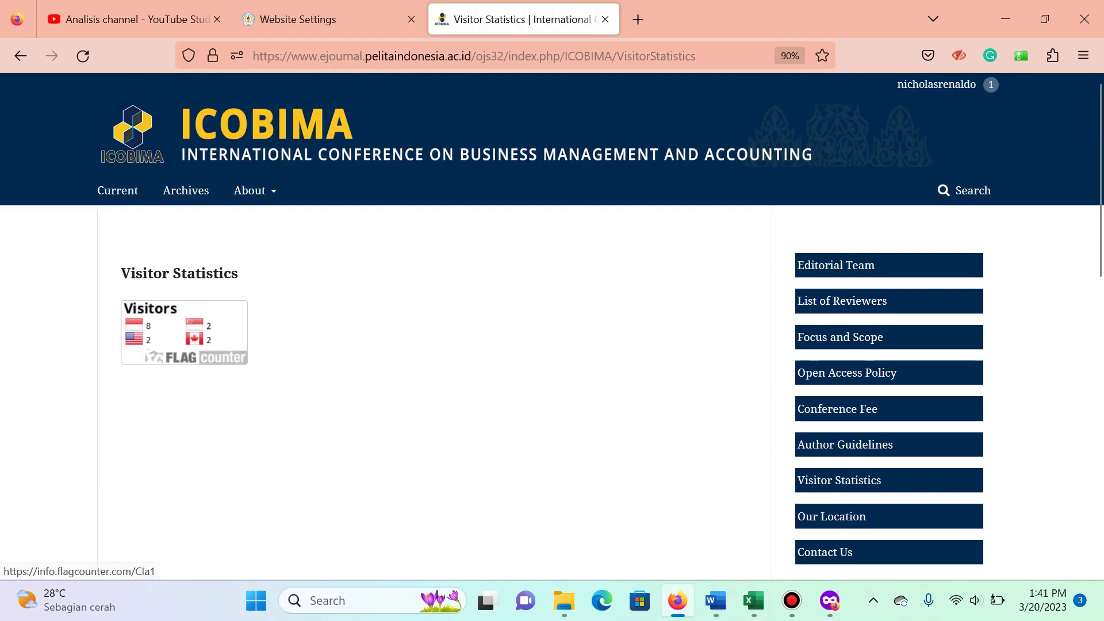
pyautogui.click(184, 333)
pyautogui.moveTo(249, 190)
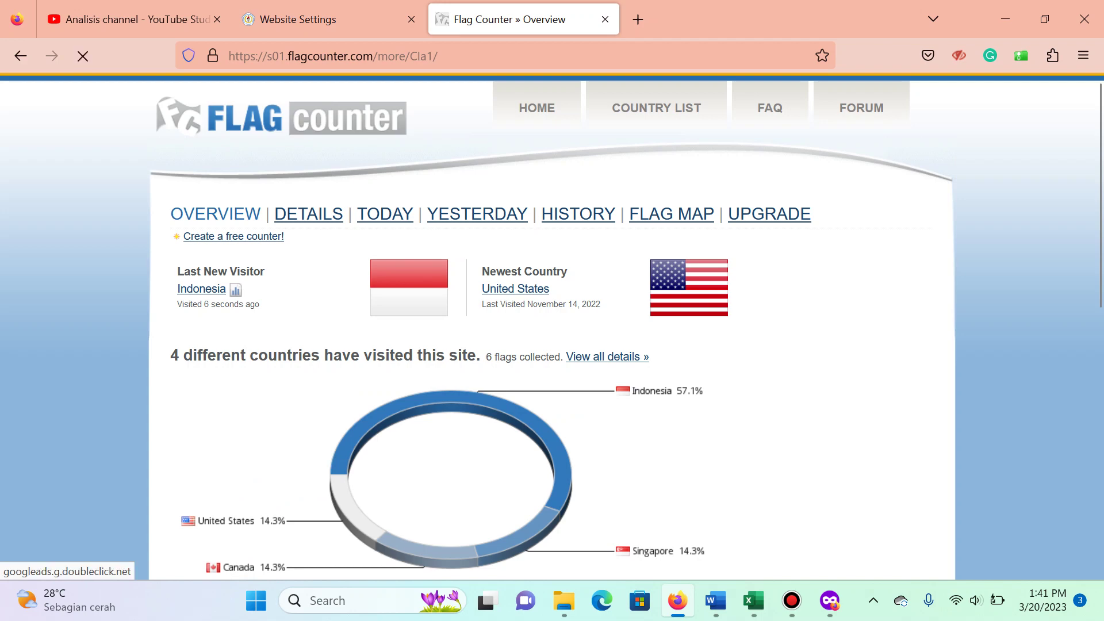
# Step: Paste the Flag Counter overview URL into the Visitor Statistics page content and save it
pyautogui.hotkey('ctrl', 'l')
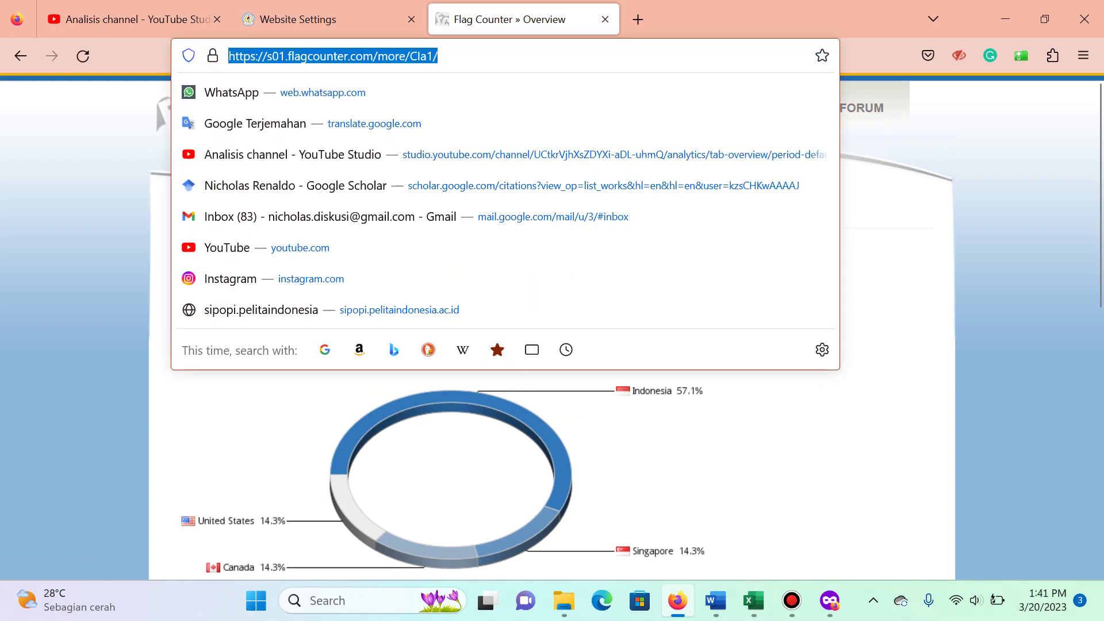
pyautogui.hotkey('ctrl', 'shift', 'Tab')
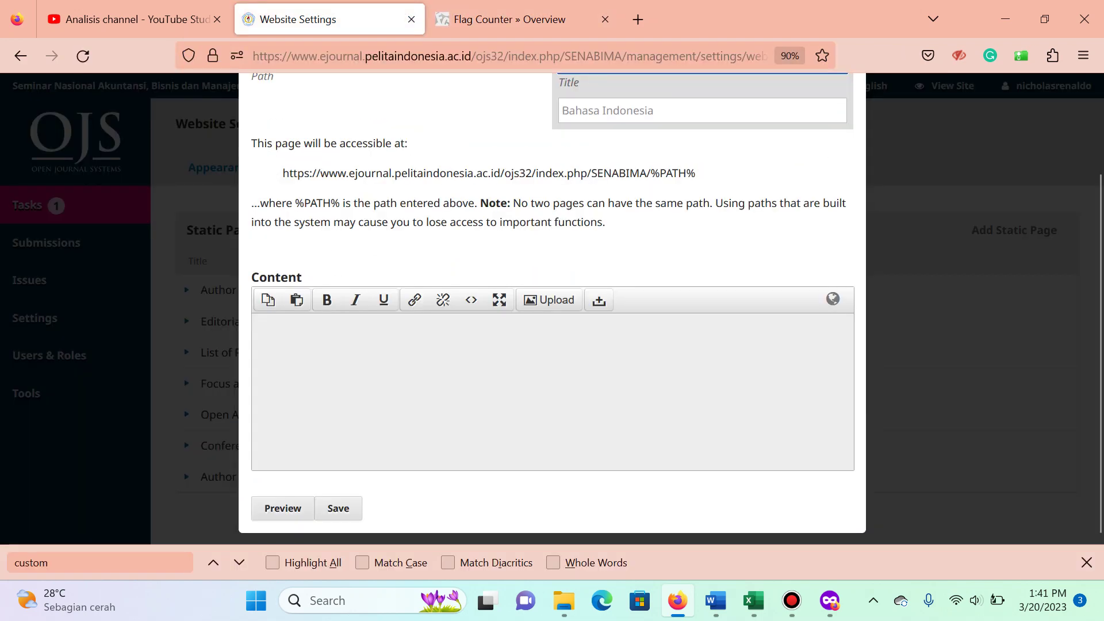
pyautogui.click(265, 371)
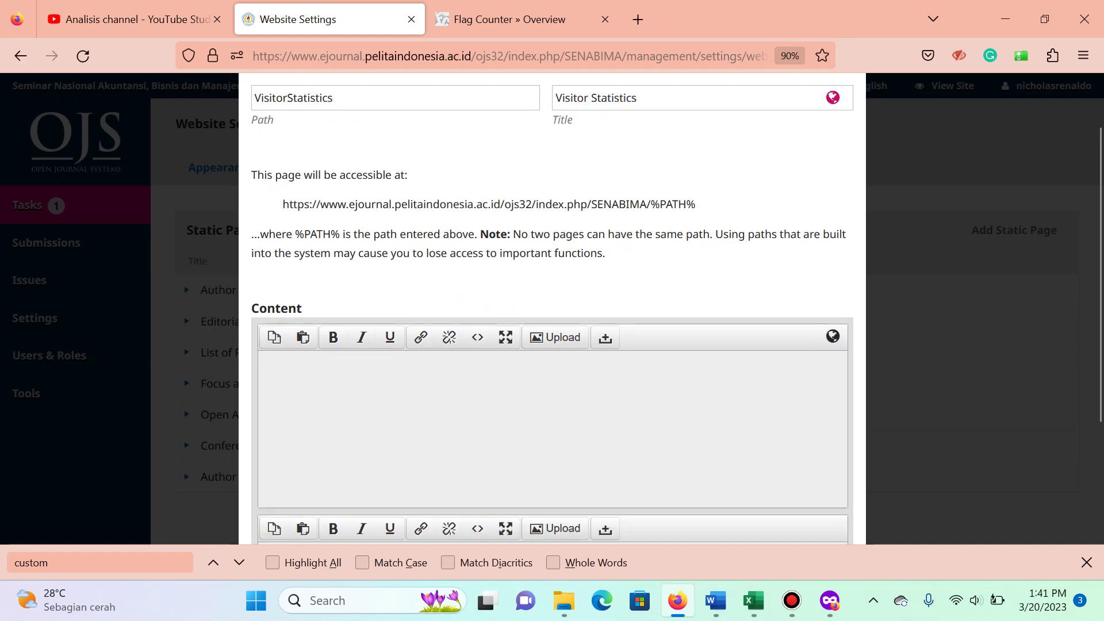
pyautogui.write('https://s01.flagcounter.com/more/CIa1/')
pyautogui.scroll(-3, 448, 396)
pyautogui.hotkey('ctrl', 'Tab')
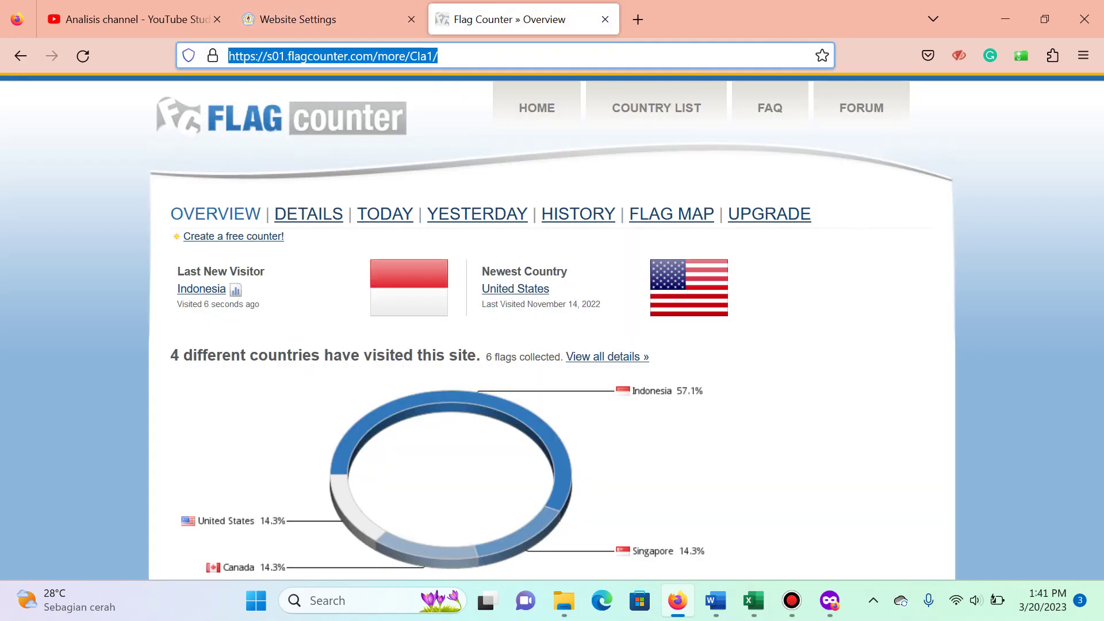
pyautogui.hotkey('ctrl', 'shift', 'Tab')
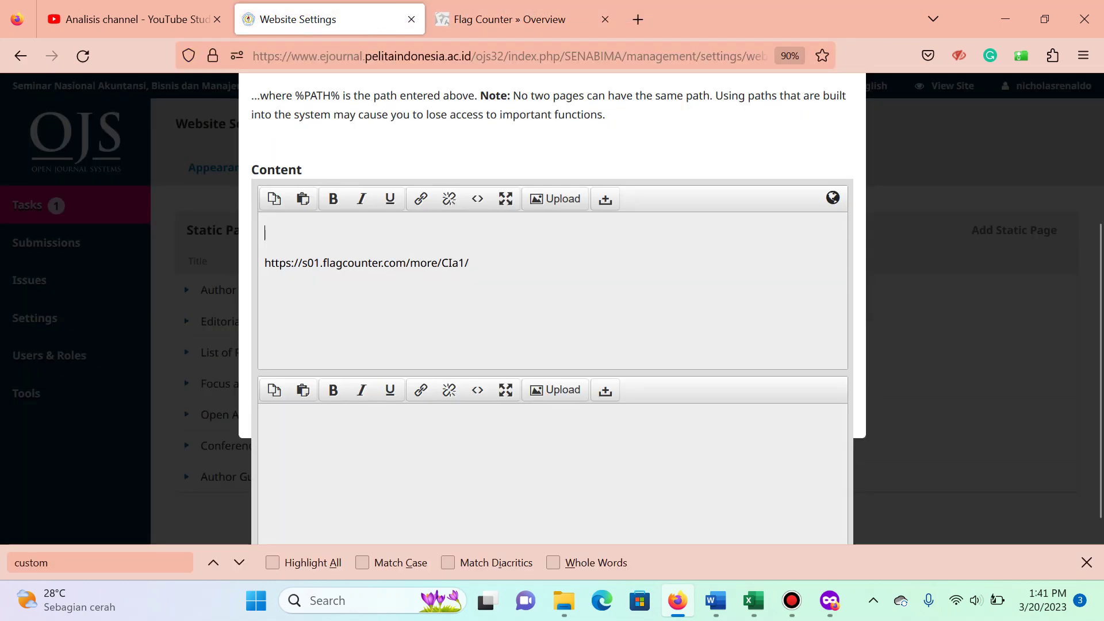
pyautogui.scroll(-1, 333, 379)
pyautogui.scroll(3, 552, 345)
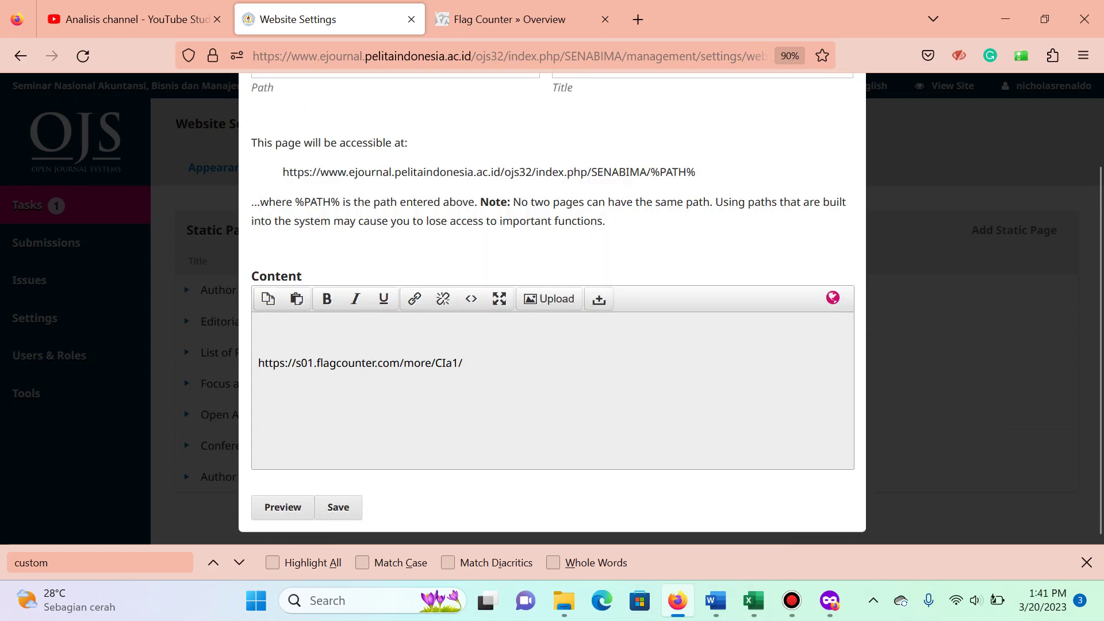
pyautogui.click(338, 507)
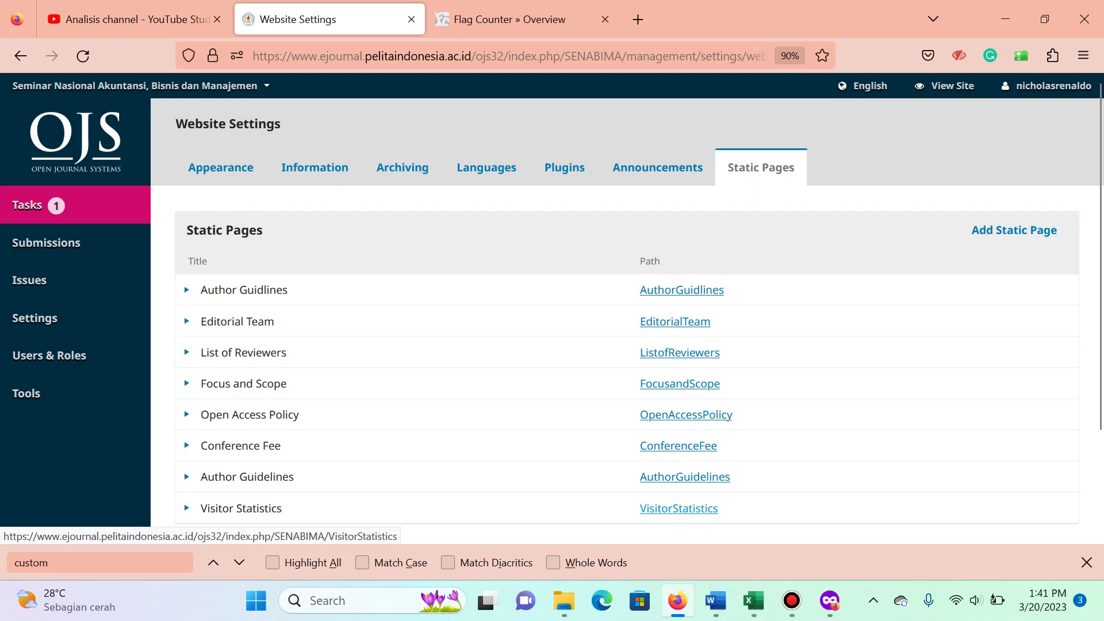
# Step: Open the published Visitor Statistics page and load its Flag Counter URL in the browser
pyautogui.click(678, 508)
pyautogui.moveTo(323, 331); pyautogui.dragTo(121, 330)
pyautogui.hotkey('ctrl', 'c')
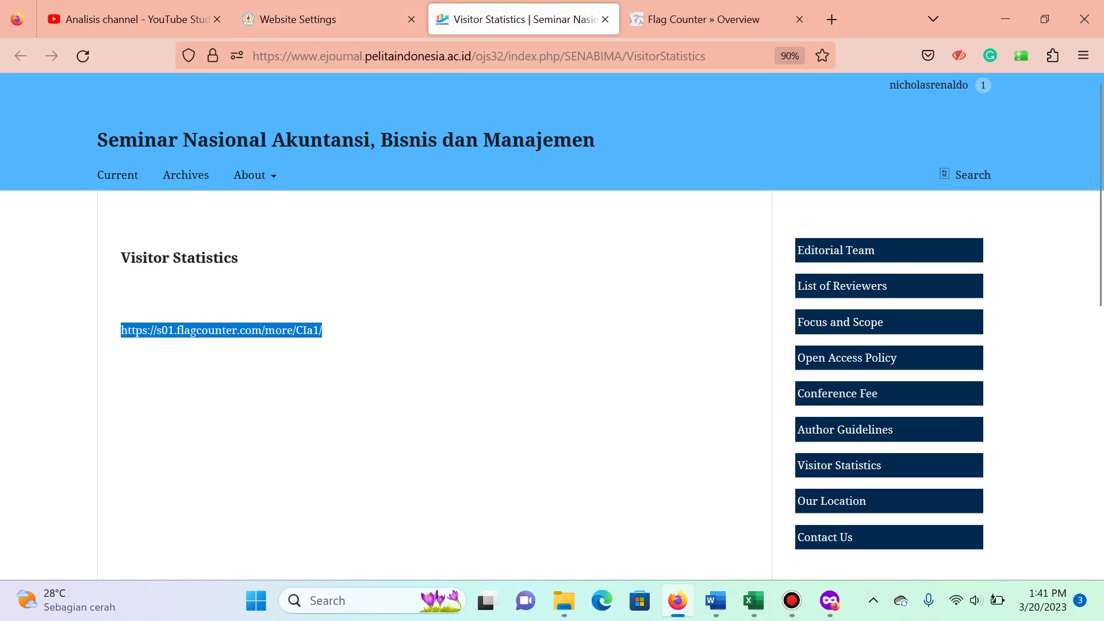
pyautogui.hotkey('ctrl', 'l')
pyautogui.hotkey('ctrl', 'v')
pyautogui.press('Return')
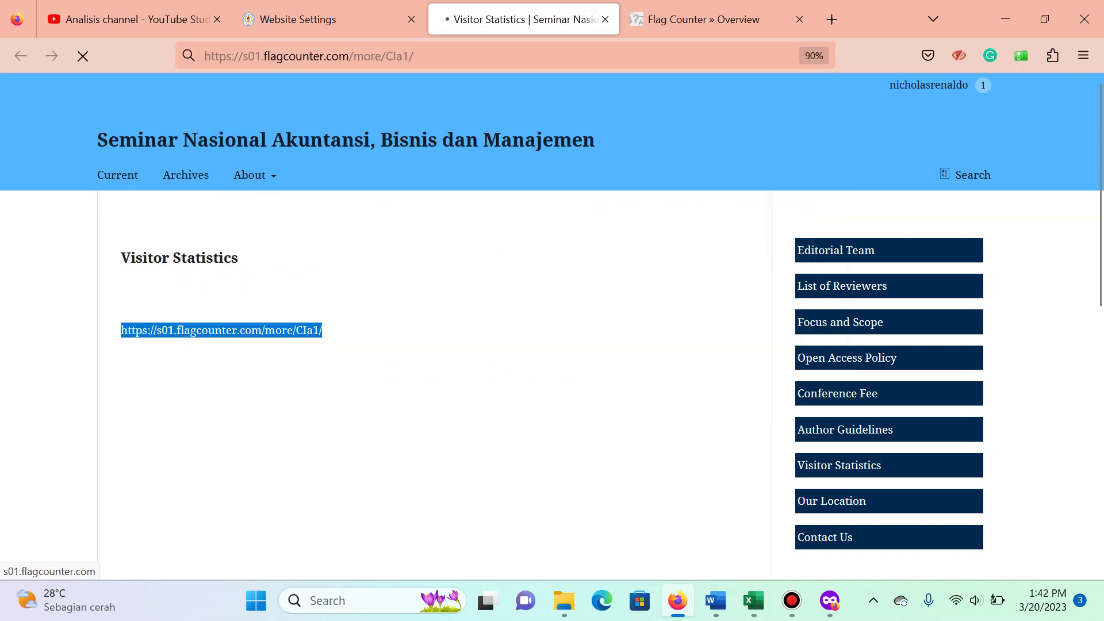
pyautogui.hotkey('ctrl', 'w')
# Step: Review the Flag Counter visitor history, then go back twice to the Visitor Statistics page
pyautogui.scroll(-3, 552, 322)
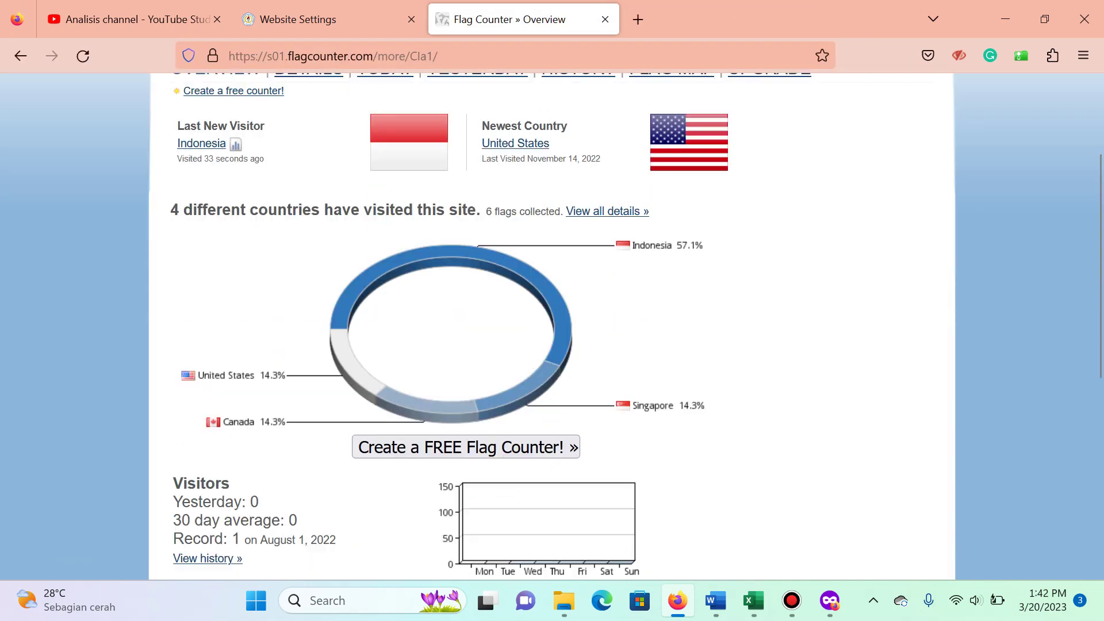
pyautogui.scroll(-1, 552, 322)
pyautogui.scroll(-5, 552, 322)
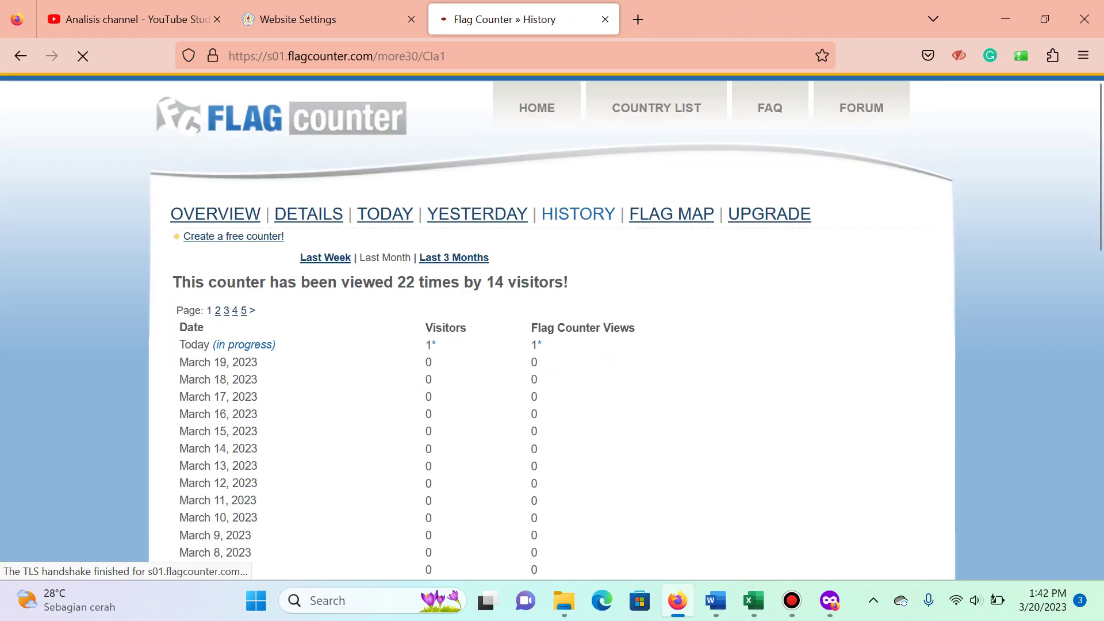
pyautogui.scroll(-15, 551, 322)
pyautogui.scroll(15, 551, 322)
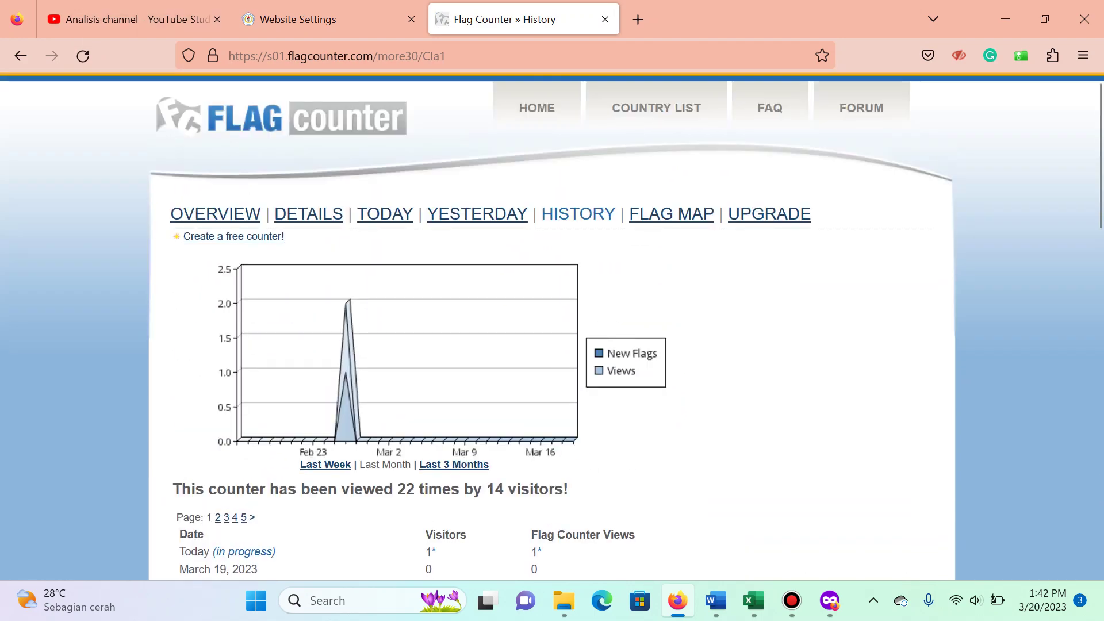
pyautogui.click(21, 55)
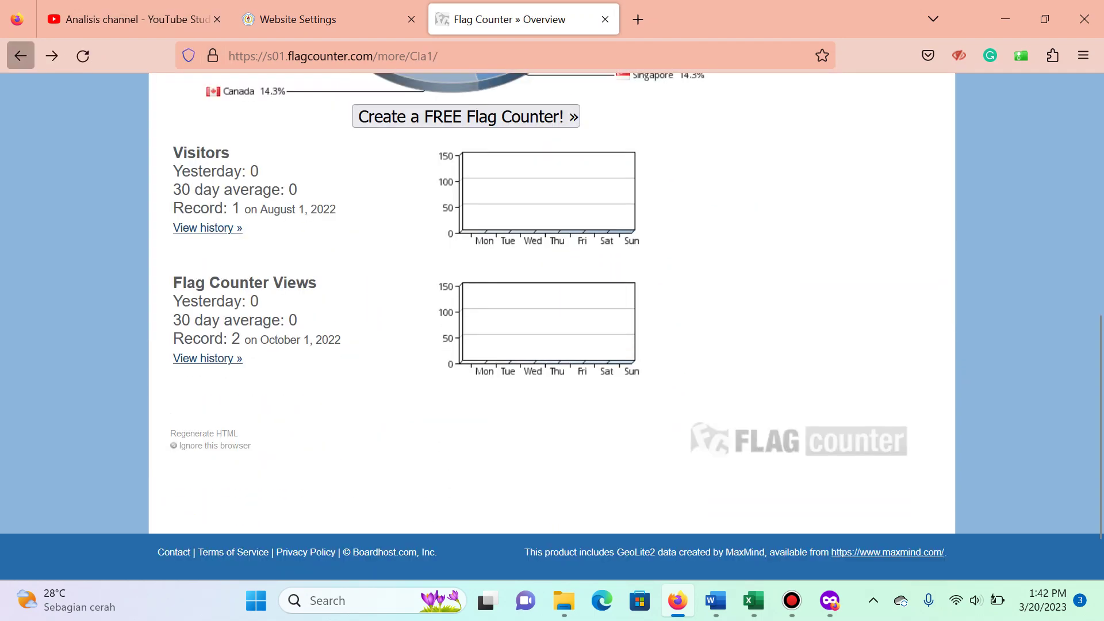
pyautogui.click(21, 55)
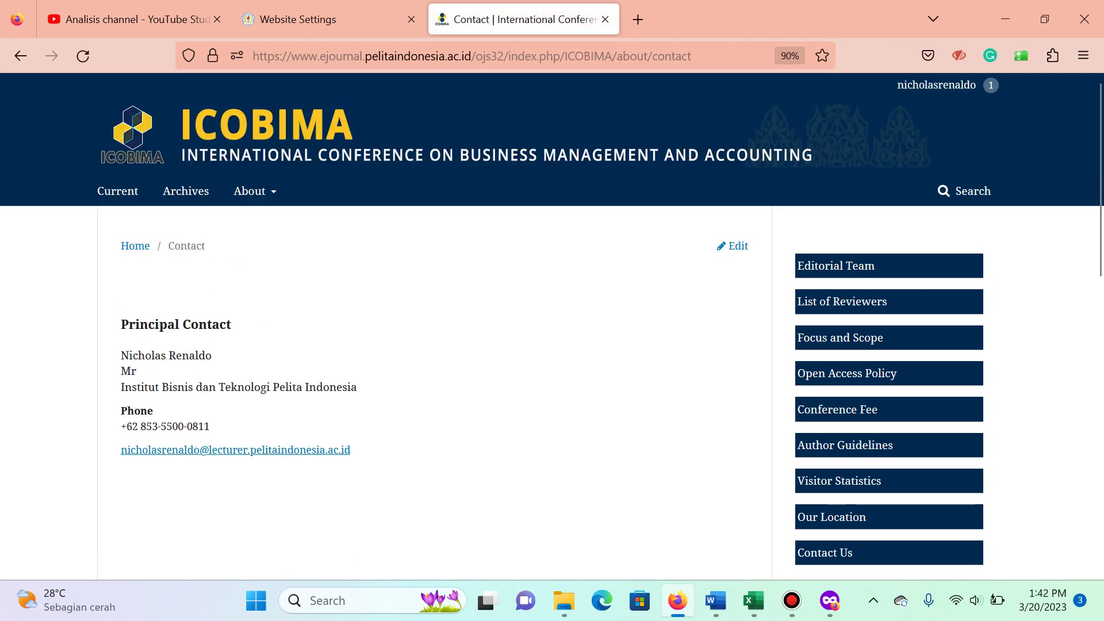
# Step: Create a new static page with path OurLocation and title Our Location
pyautogui.moveTo(865, 516); pyautogui.dragTo(797, 516)
pyautogui.hotkey('ctrl', 'c')
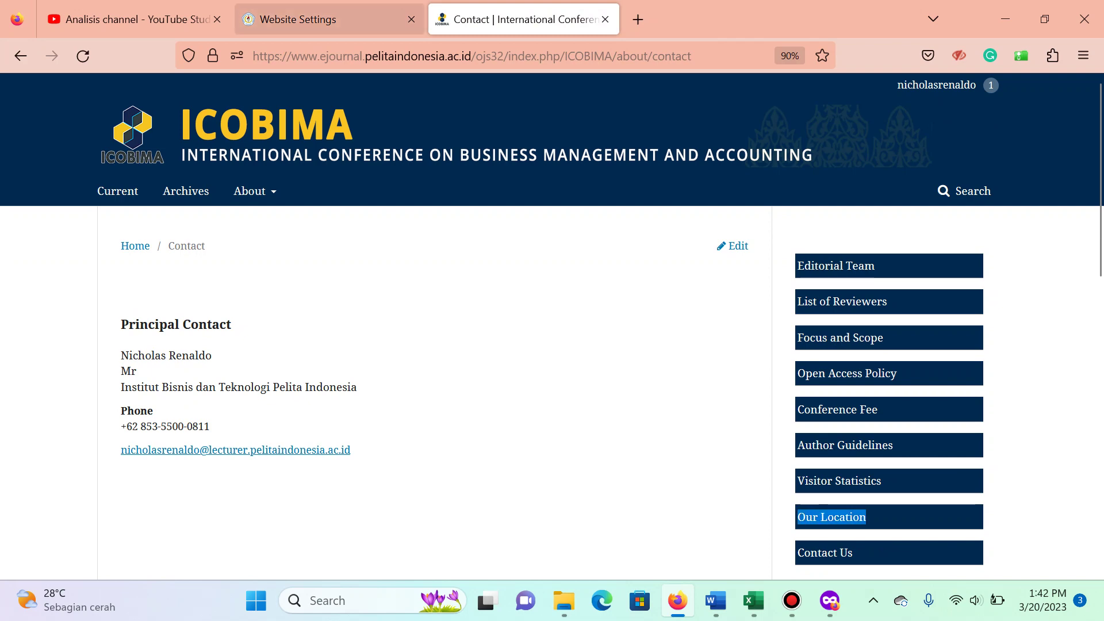
pyautogui.click(322, 19)
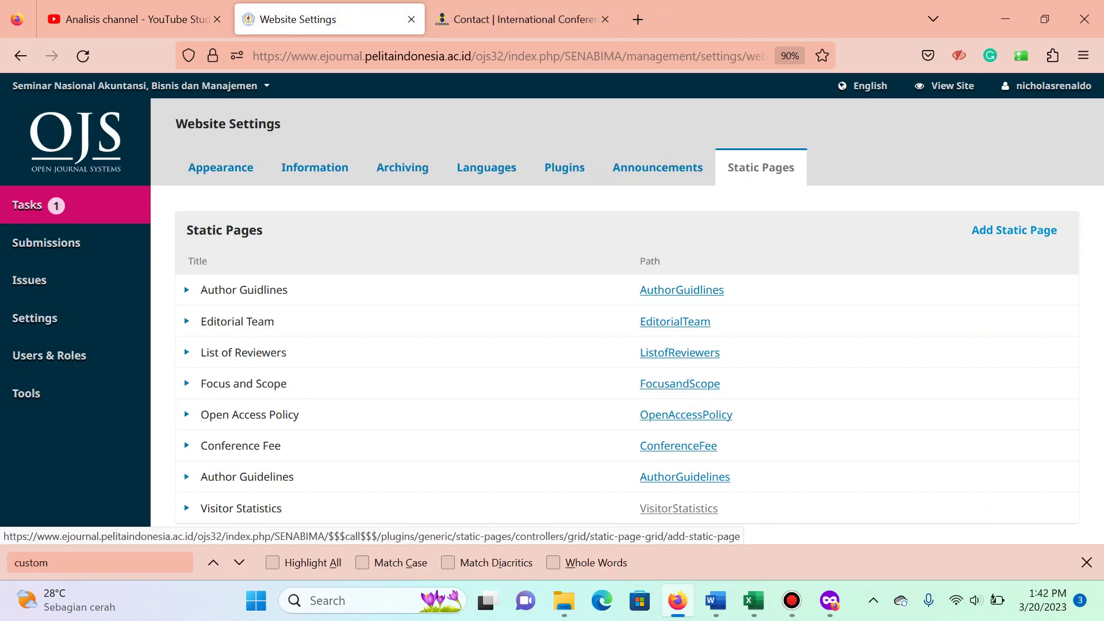
pyautogui.click(1050, 231)
pyautogui.hotkey('ctrl', 'v')
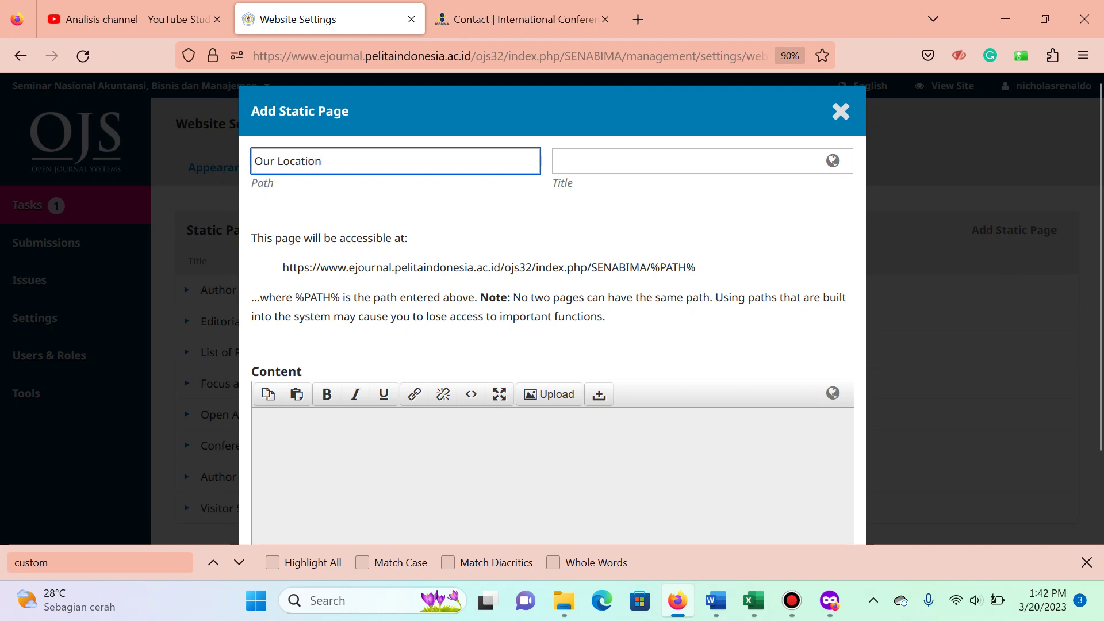
pyautogui.hotkey('ctrl', 'Left')
pyautogui.press('BackSpace')
pyautogui.press('Tab')
pyautogui.hotkey('ctrl', 'v')
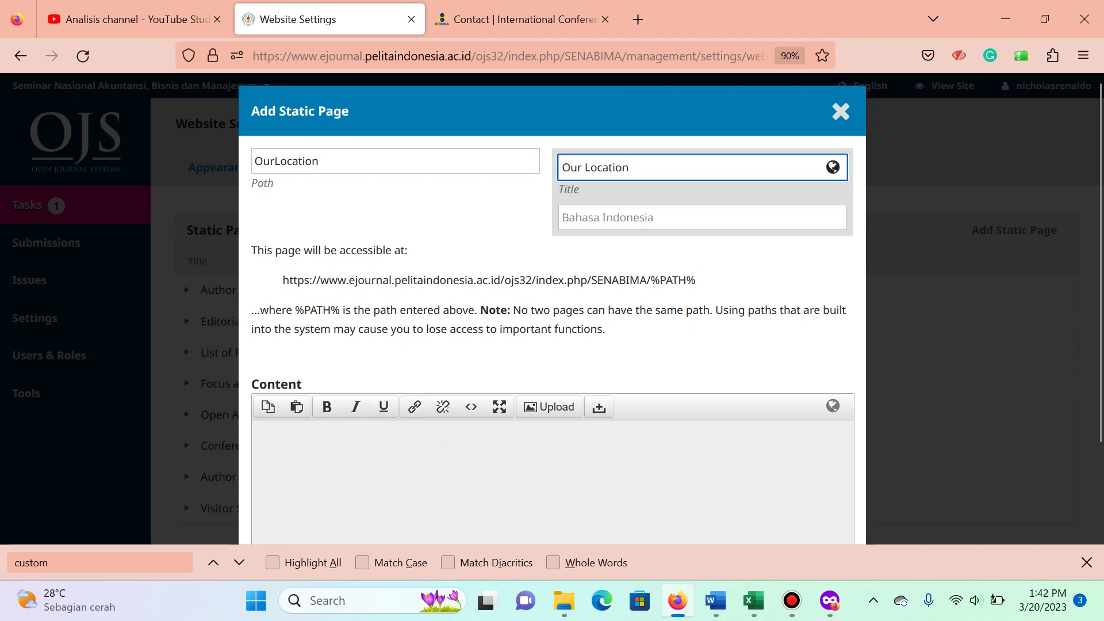
# Step: Copy the institute's address block from ICOBIMA's Our Location page into the page content
pyautogui.hotkey('ctrl', 'Tab')
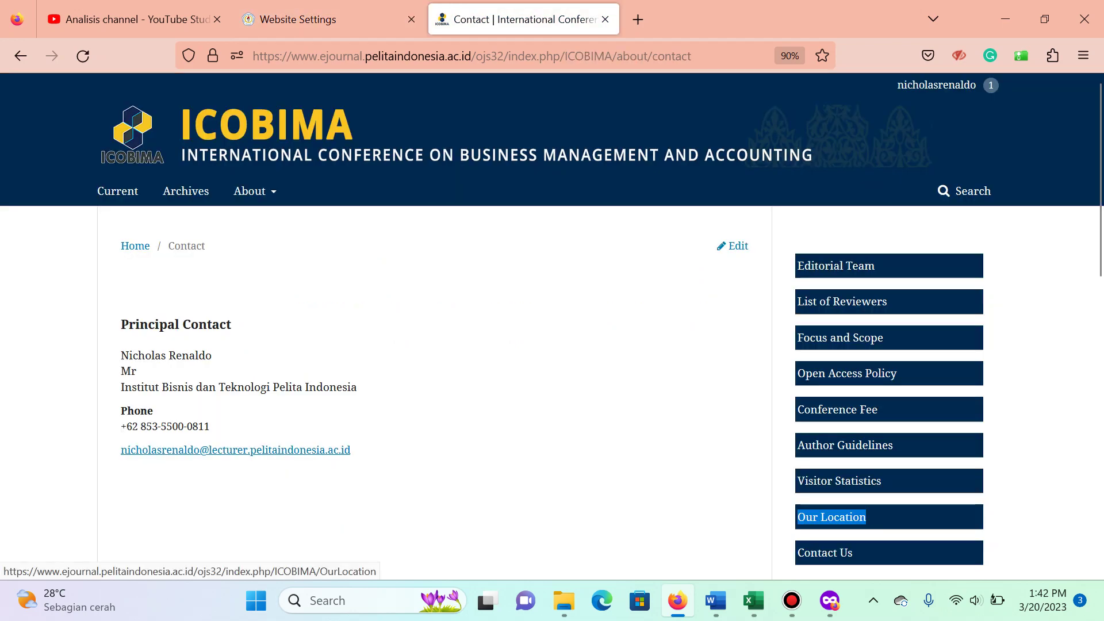
pyautogui.press('Return')
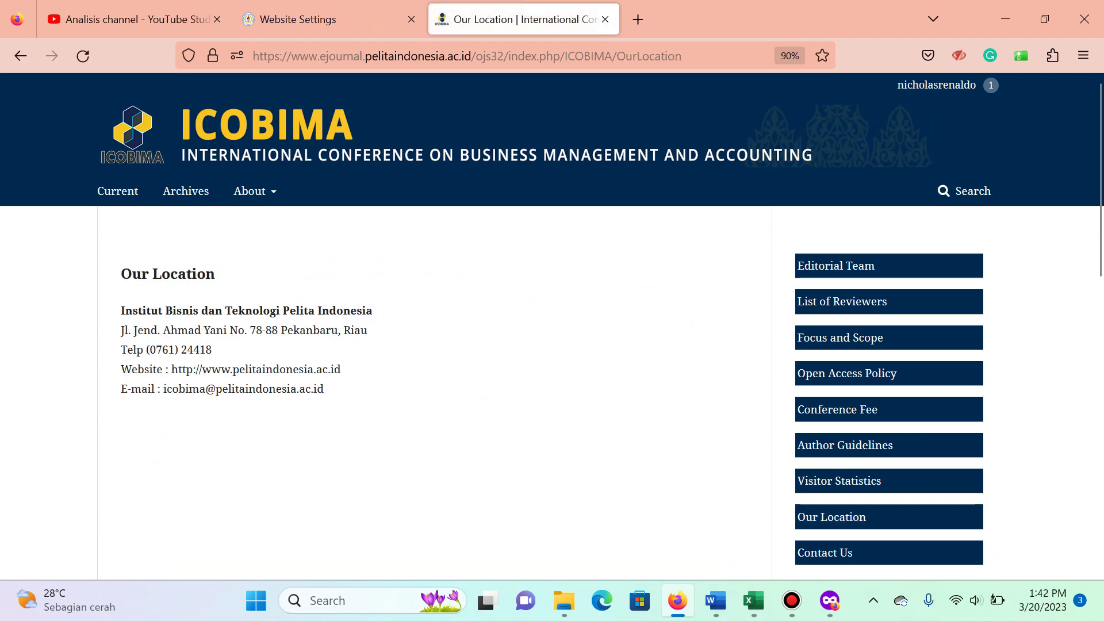
pyautogui.moveTo(323, 390); pyautogui.dragTo(121, 310)
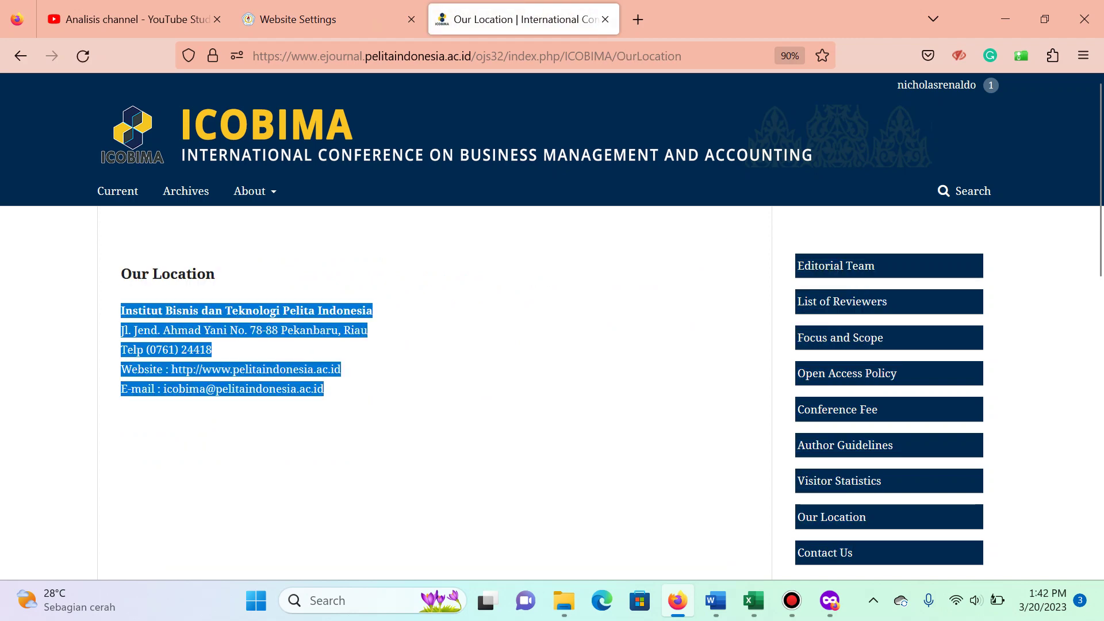
pyautogui.hotkey('ctrl', 'c')
pyautogui.hotkey('ctrl', 'pageup')
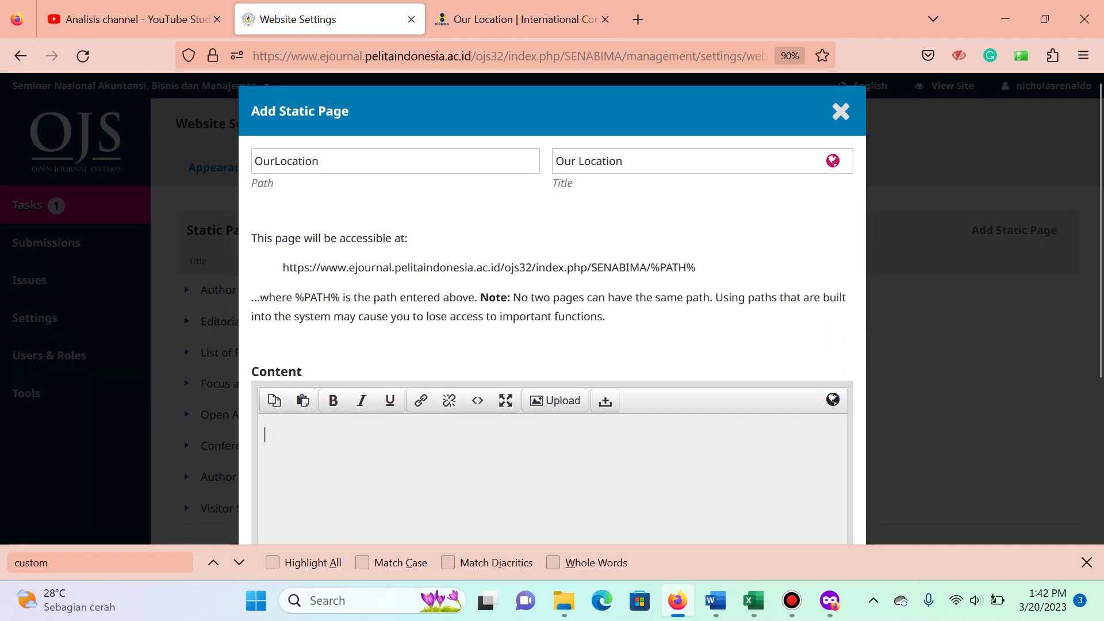
pyautogui.hotkey('ctrl', 'v')
pyautogui.scroll(-3, 551, 311)
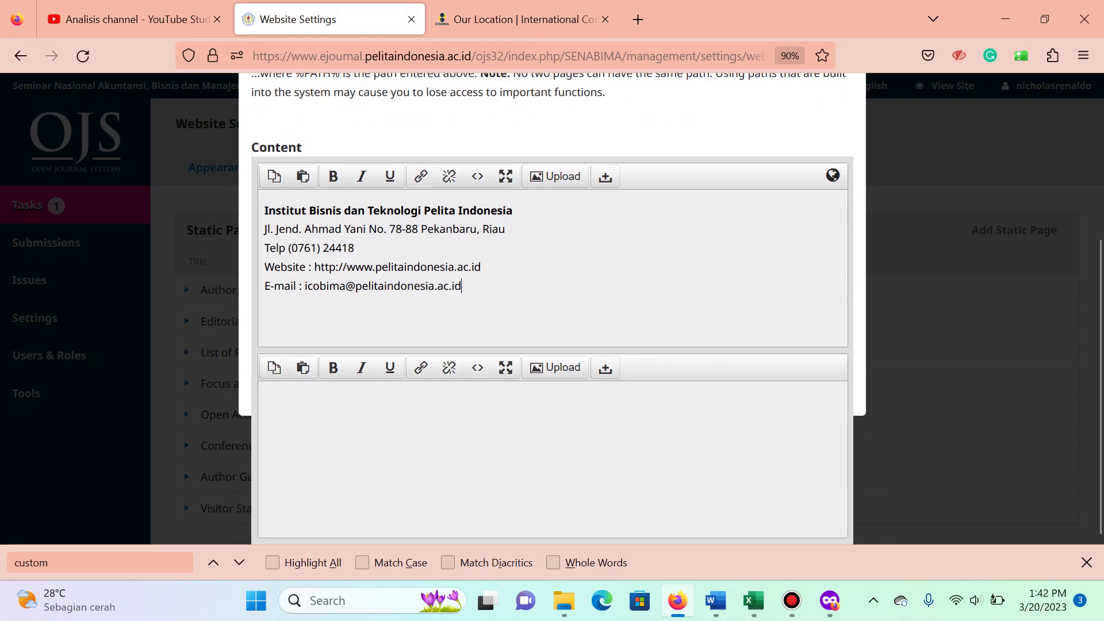
pyautogui.scroll(2, 381, 319)
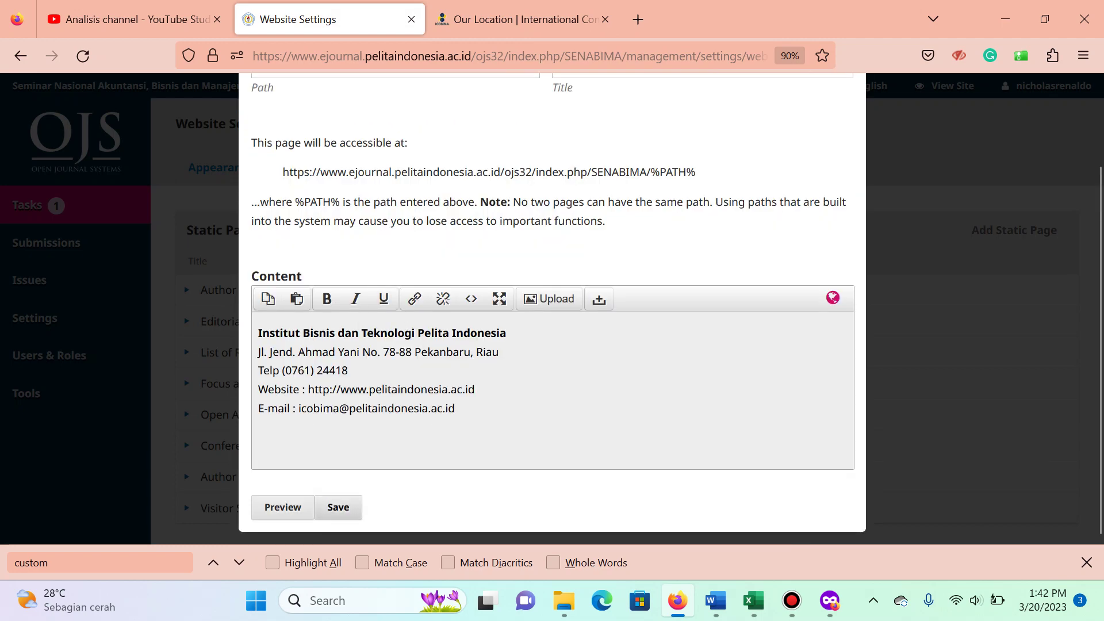
pyautogui.hotkey('ctrl', 'pagedown')
pyautogui.scroll(-1, 552, 326)
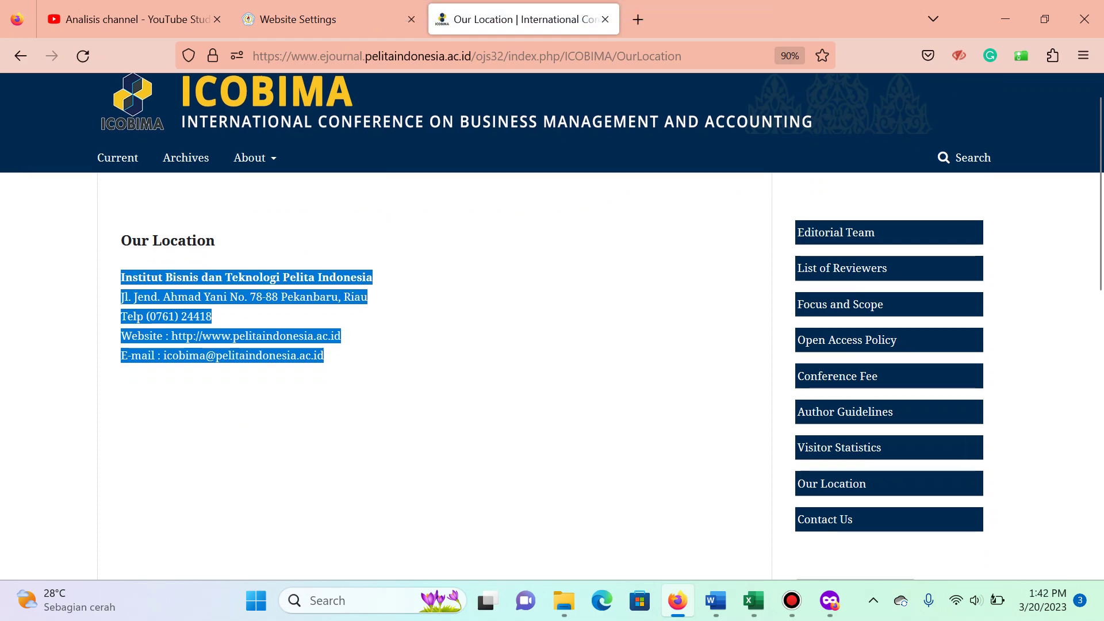
# Step: Create a new static page with path ContactUs and title Contact Us
pyautogui.moveTo(853, 516); pyautogui.dragTo(797, 516)
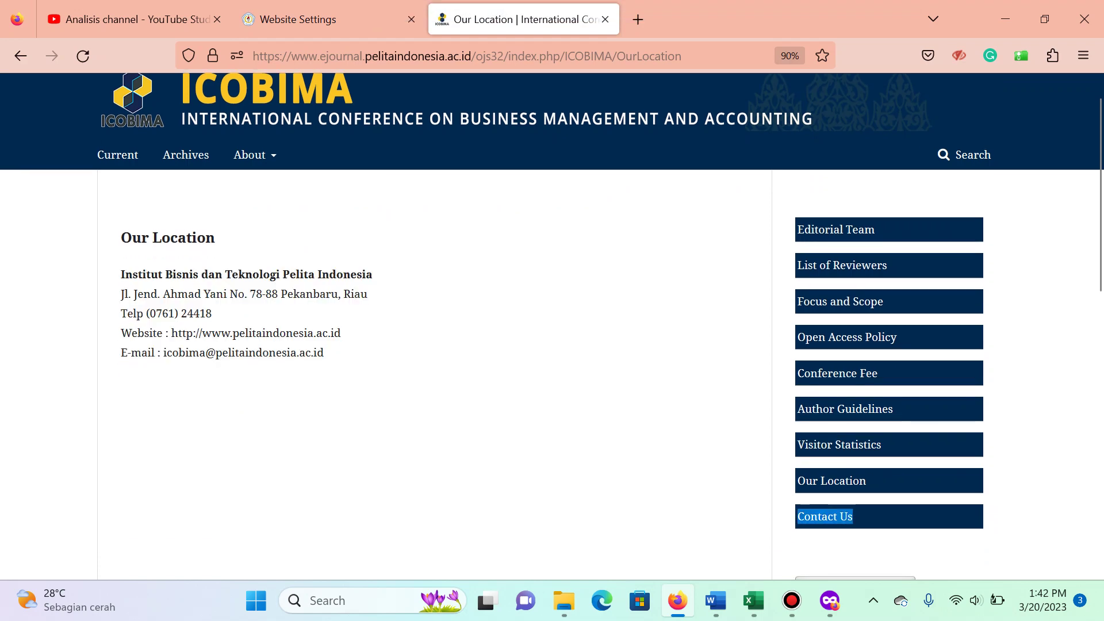
pyautogui.hotkey('ctrl', 'pageup')
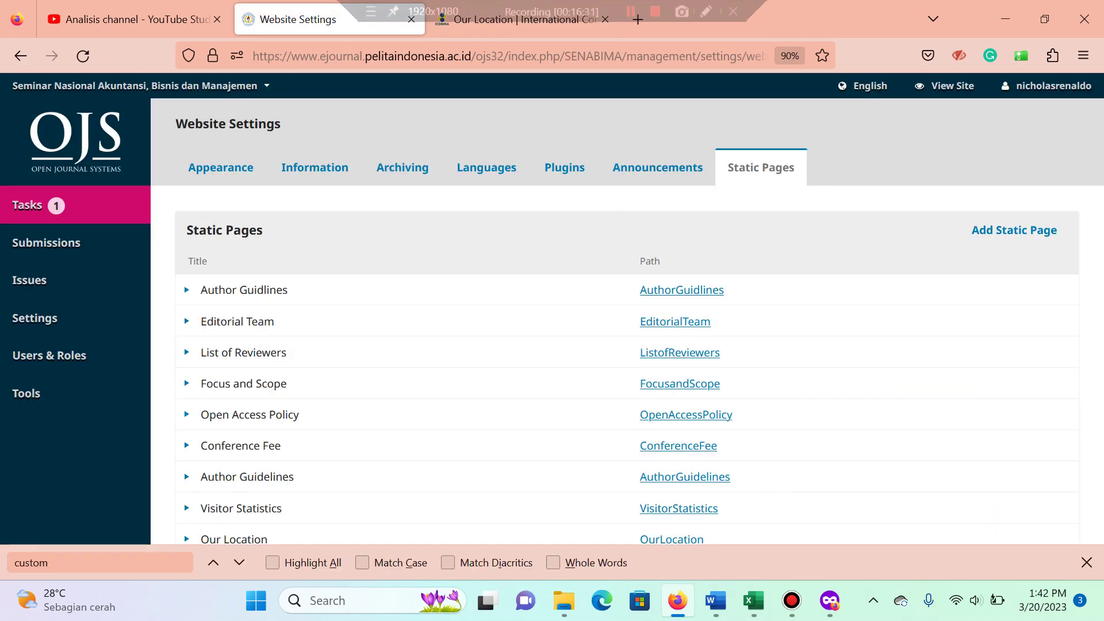
pyautogui.click(1014, 230)
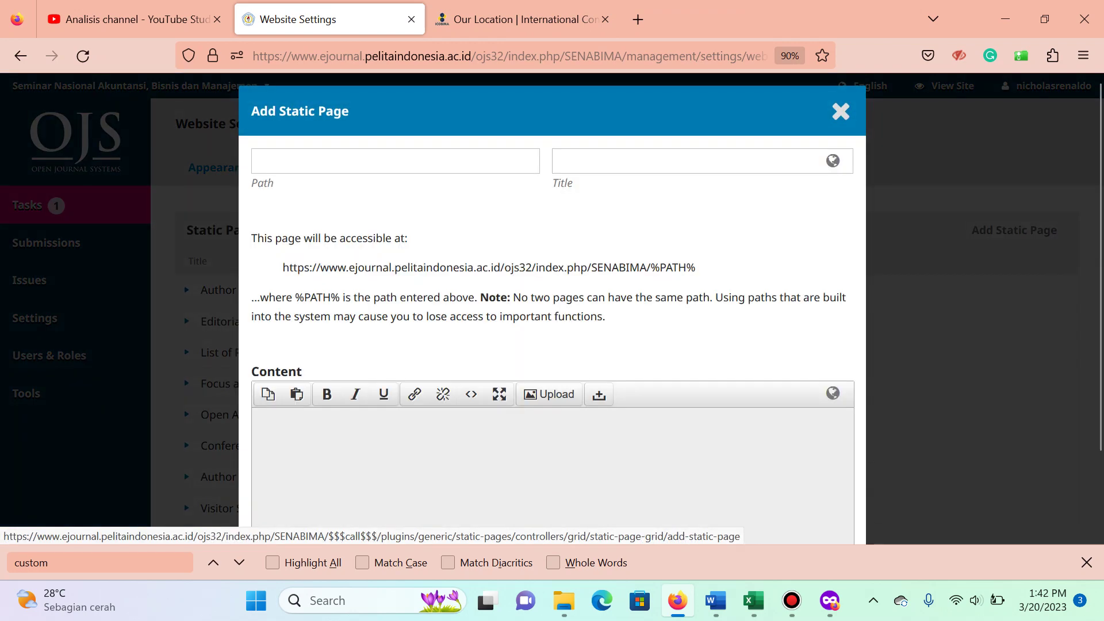
pyautogui.hotkey('ctrl', 'v')
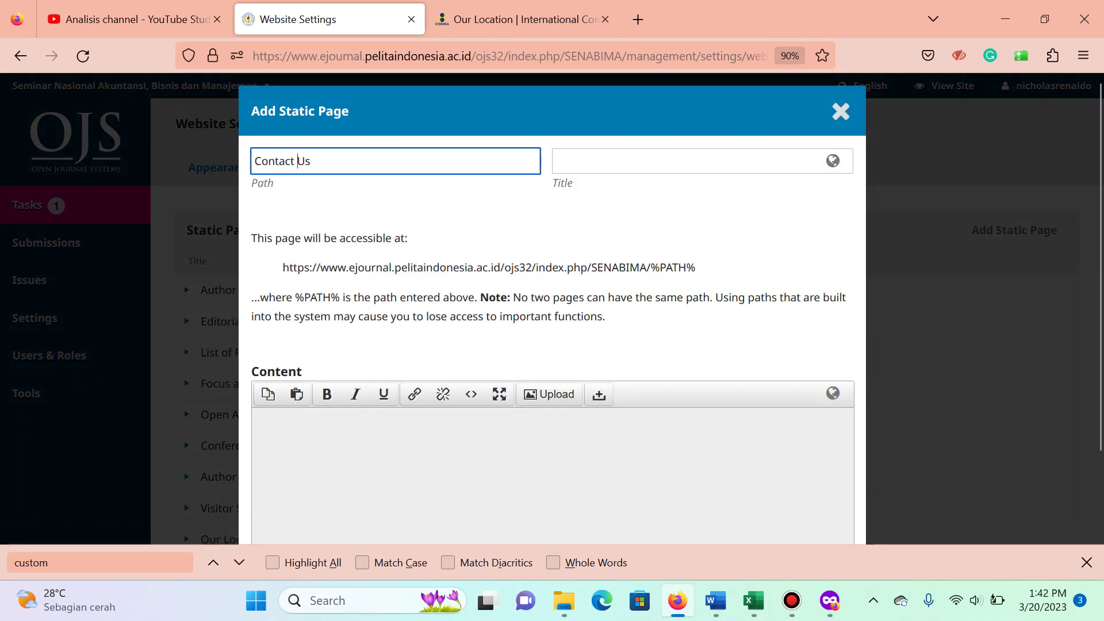
pyautogui.press('BackSpace')
pyautogui.press('Tab')
pyautogui.hotkey('ctrl', 'v')
# Step: Copy the principal contact details from ICOBIMA's contact page into the page content
pyautogui.click(523, 19)
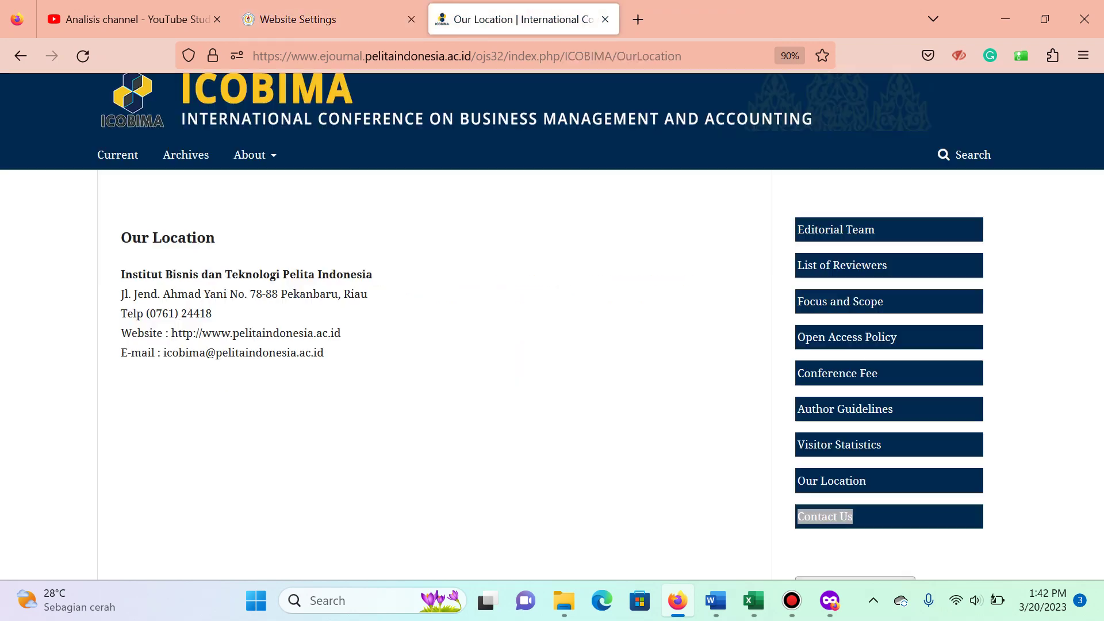
pyautogui.click(825, 517)
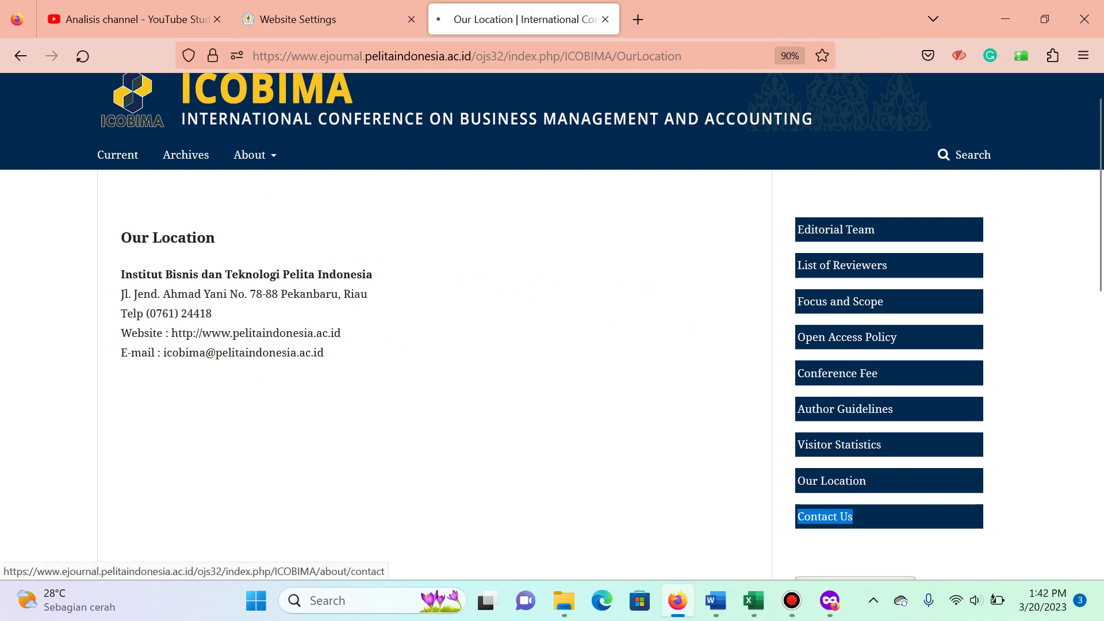
pyautogui.moveTo(352, 451); pyautogui.dragTo(124, 387)
pyautogui.click(124, 387)
pyautogui.moveTo(352, 451); pyautogui.dragTo(122, 353)
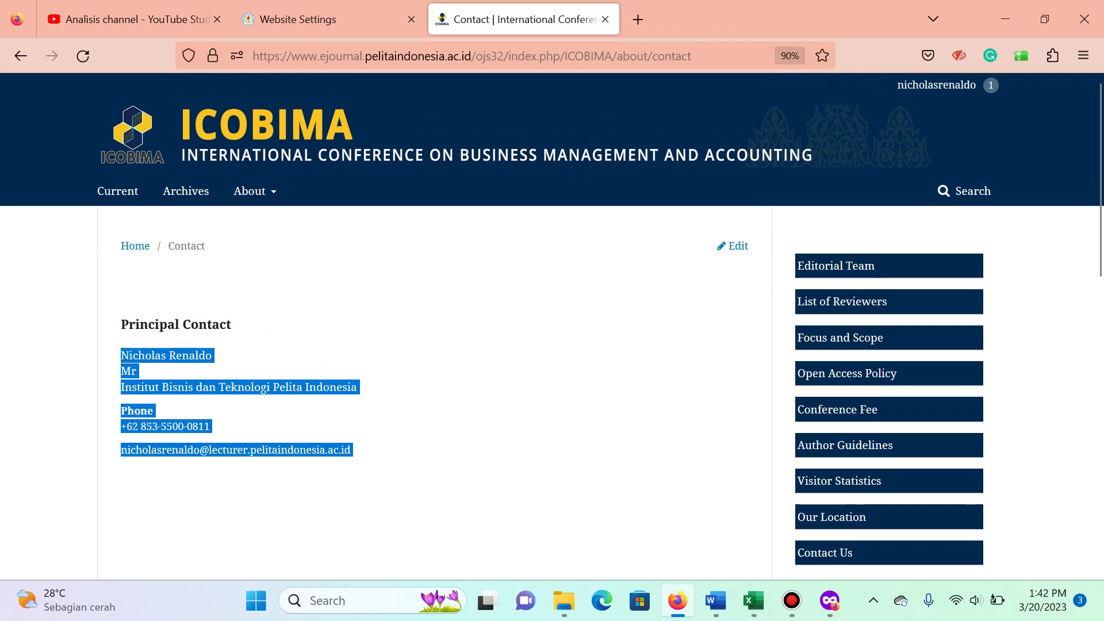
pyautogui.click(122, 353)
pyautogui.moveTo(352, 451); pyautogui.dragTo(122, 353)
pyautogui.hotkey('ctrl', 'shift', 'Tab')
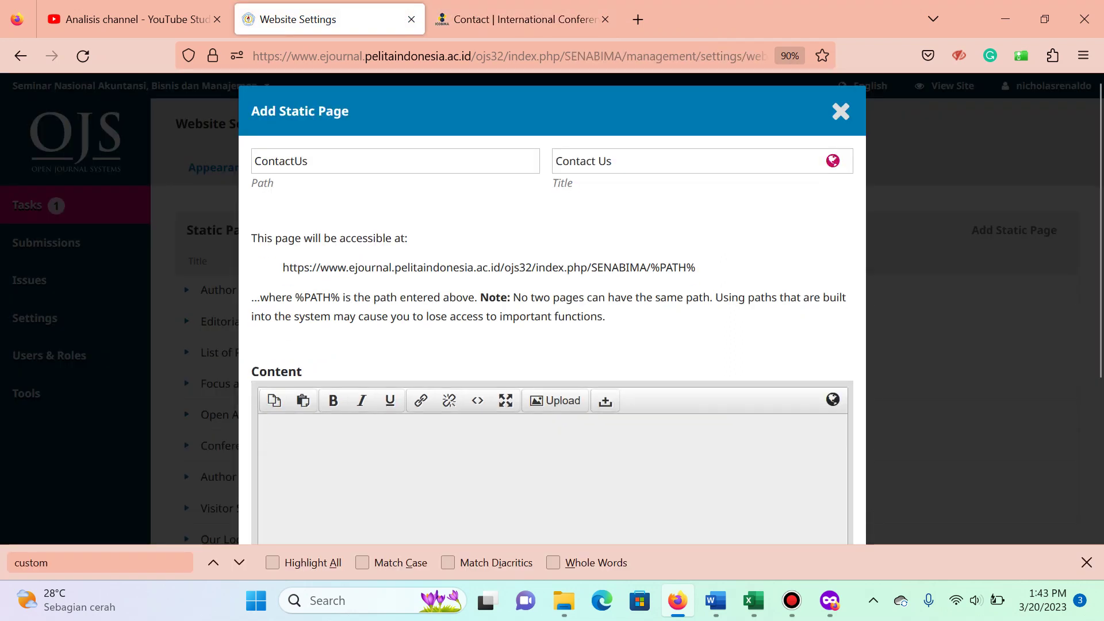
pyautogui.hotkey('ctrl', 'v')
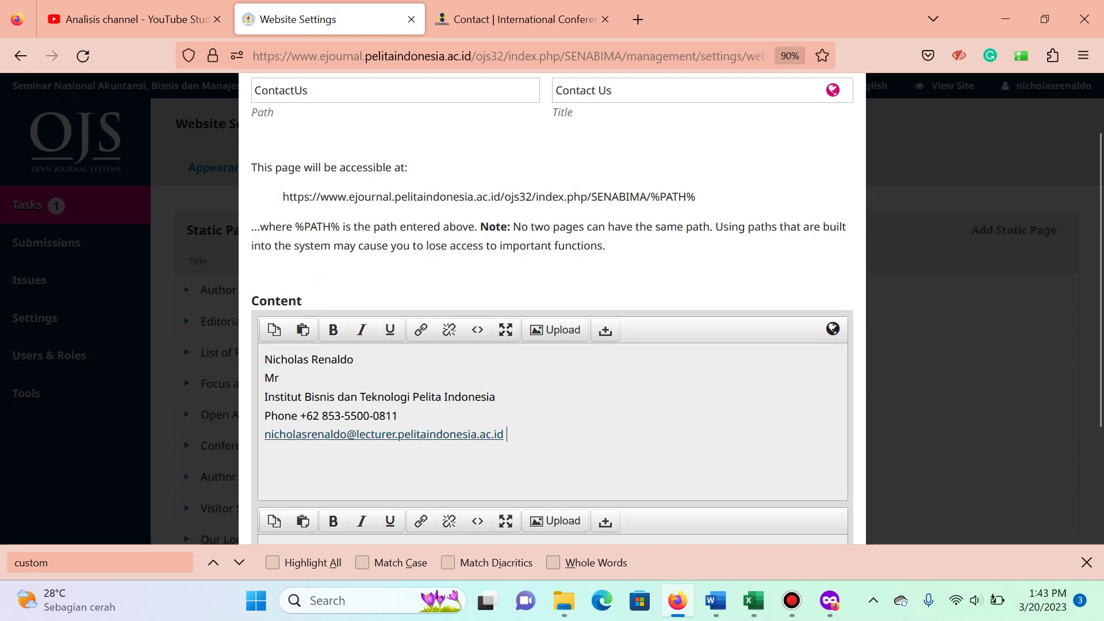
# Step: Edit the contact's e-mail address, delete the phone line, and save the Contact Us page
pyautogui.click(346, 434)
pyautogui.press('BackSpace')
pyautogui.press('BackSpace')
pyautogui.press('BackSpace')
pyautogui.press('BackSpace')
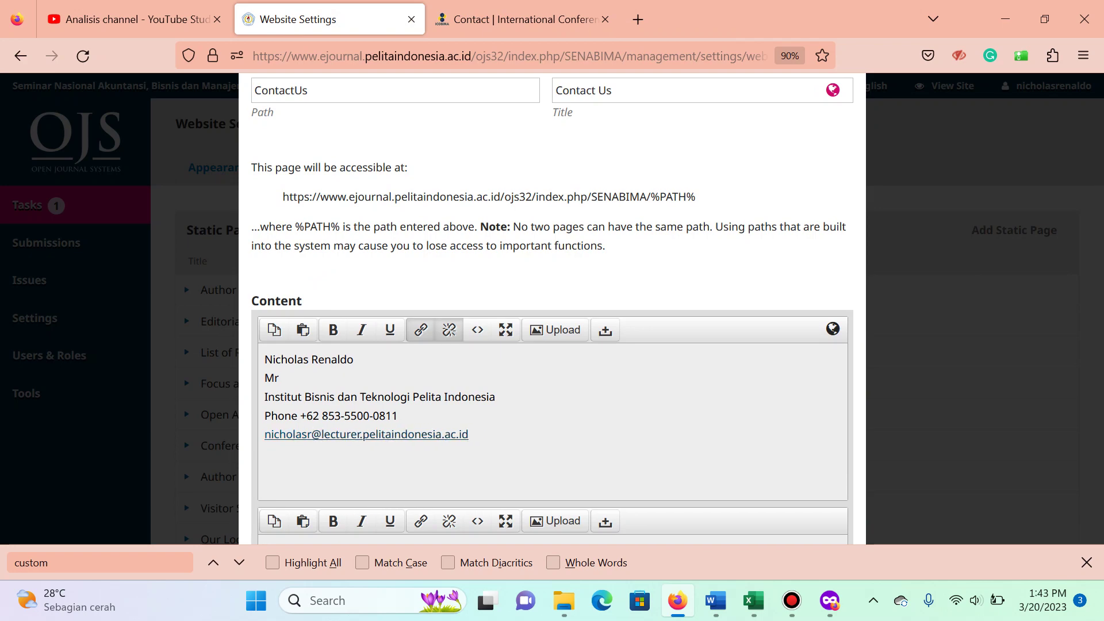
pyautogui.write('.mm')
pyautogui.scroll(-3, 551, 311)
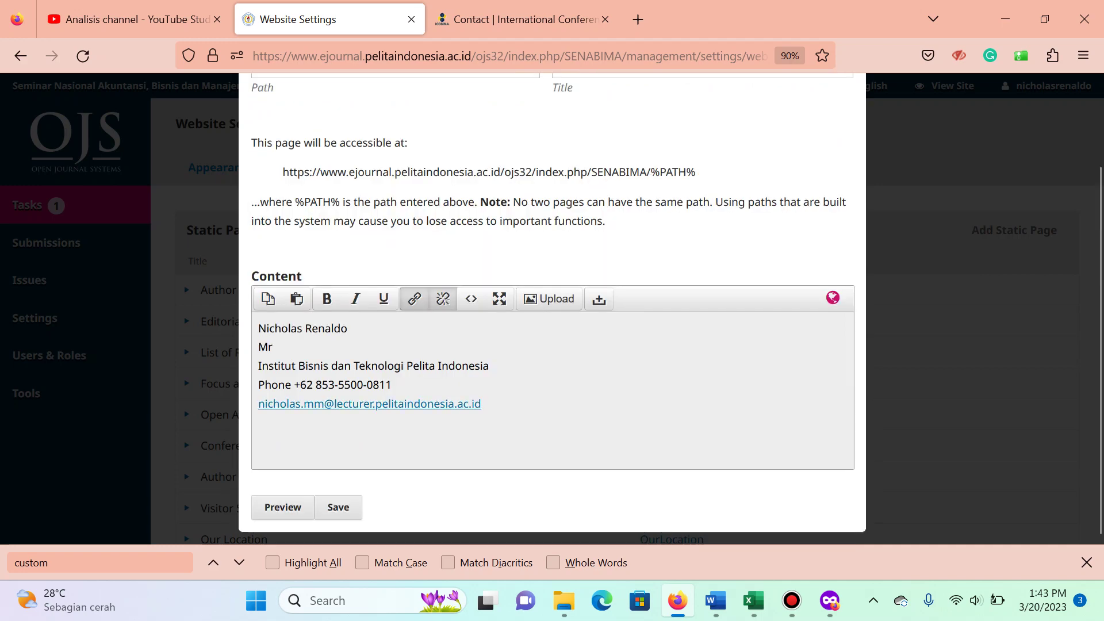
pyautogui.hotkey('shift', 'Home')
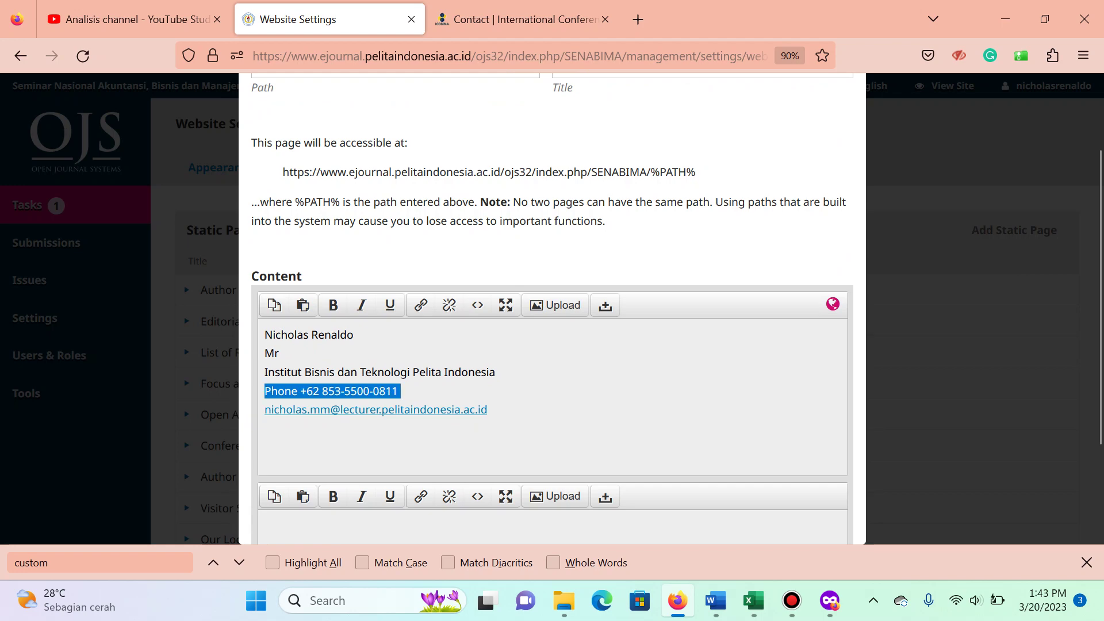
pyautogui.press('BackSpace')
pyautogui.press('BackSpace')
pyautogui.scroll(-2, 552, 311)
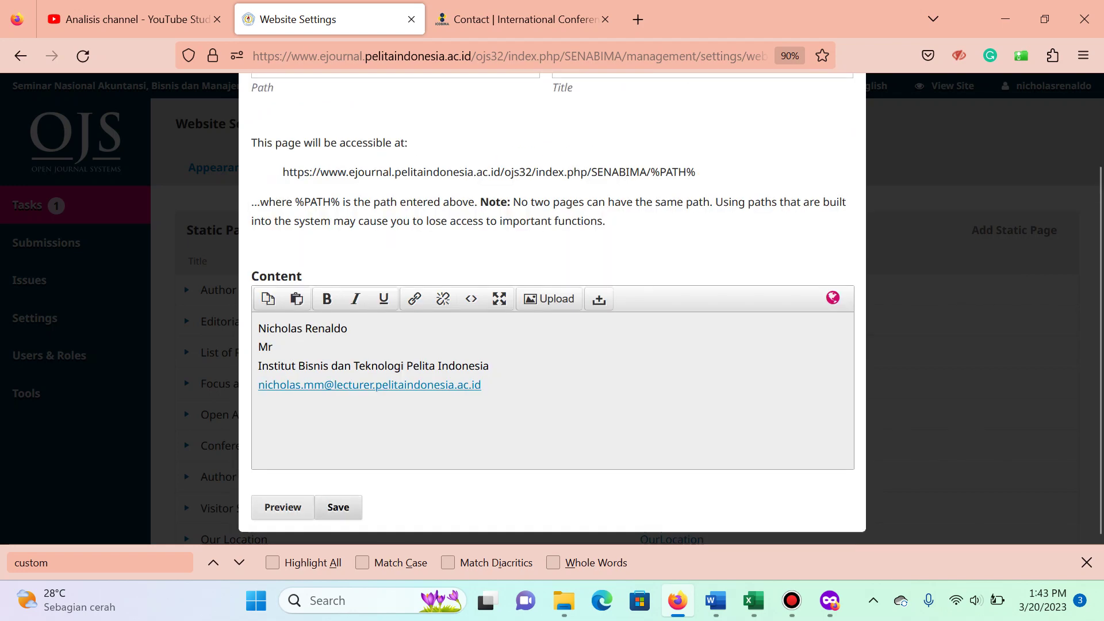
pyautogui.click(338, 507)
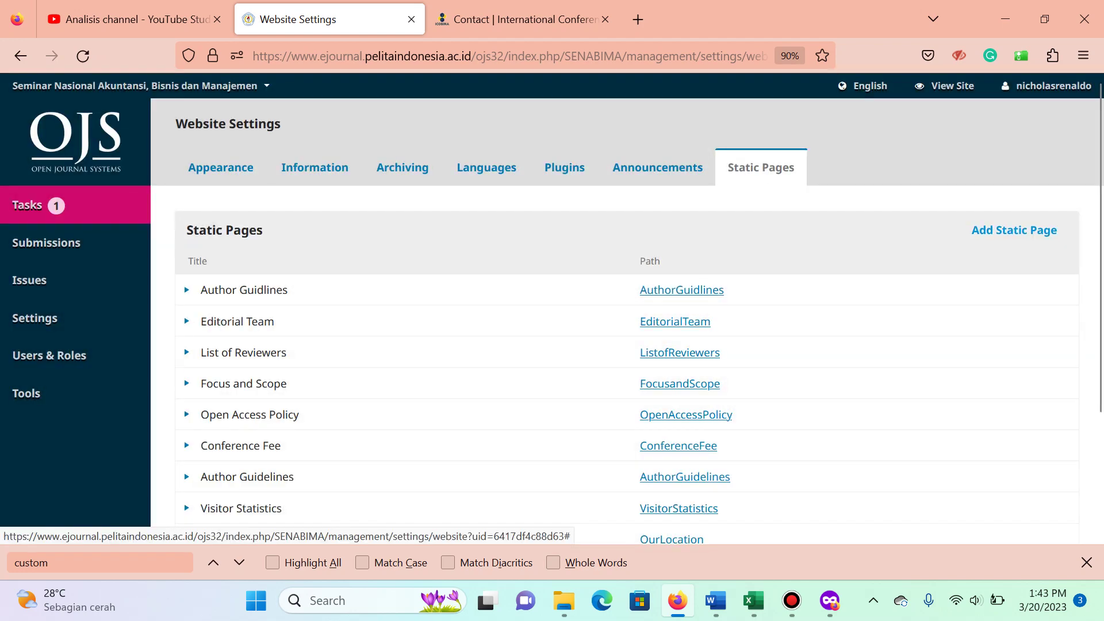
# Step: Open Website Settings in a second tab and show the installed plugins list
pyautogui.scroll(-2, 552, 311)
pyautogui.scroll(1, 551, 322)
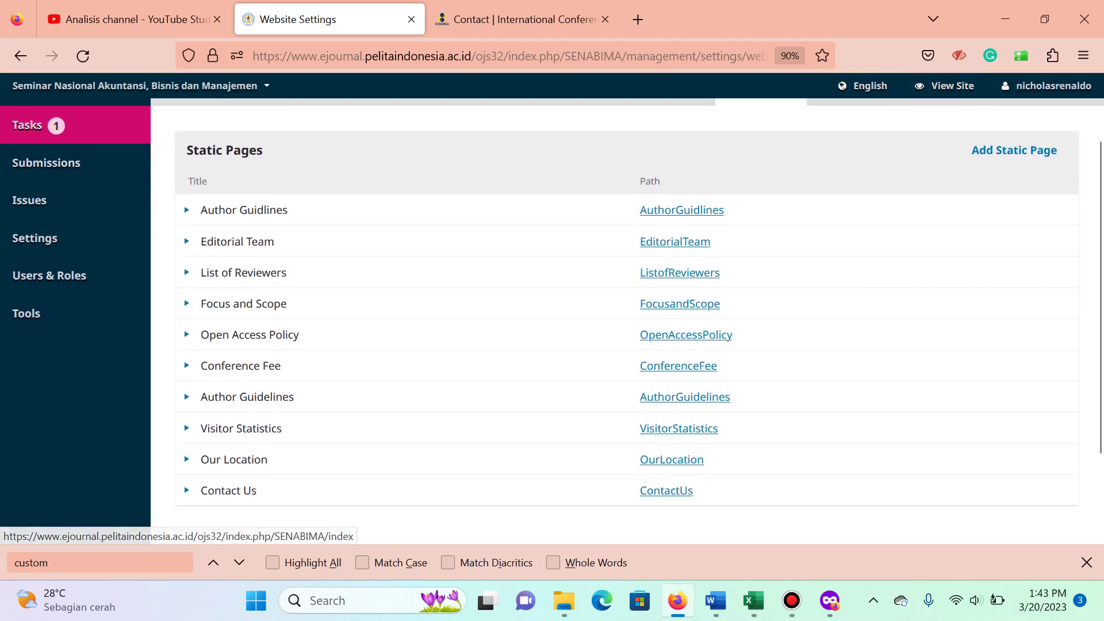
pyautogui.moveTo(34, 238)
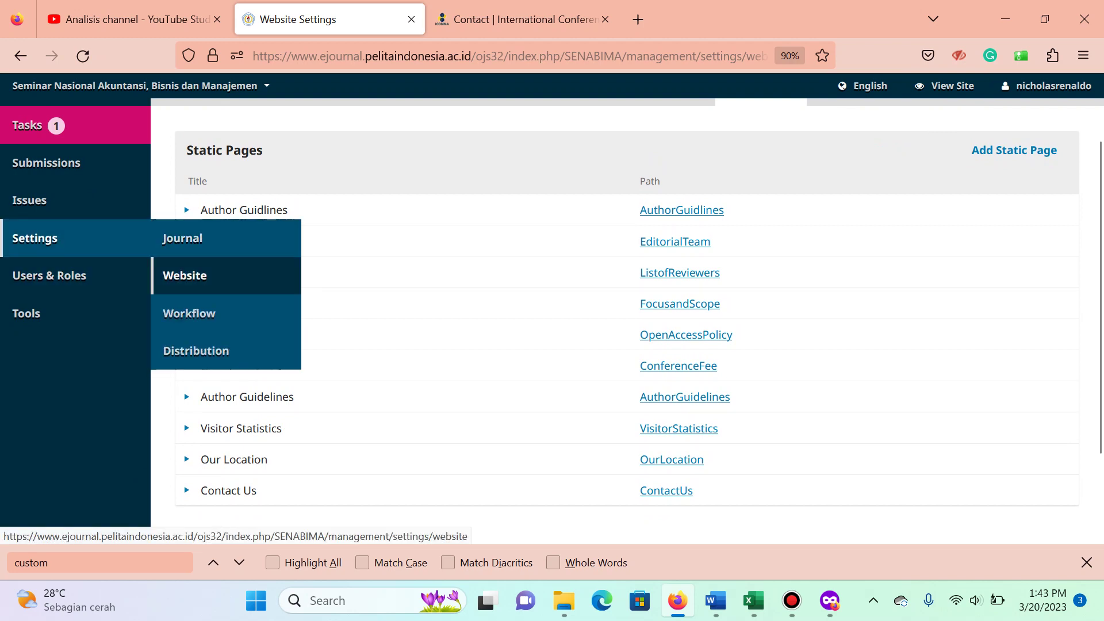
pyautogui.rightClick(195, 277)
pyautogui.click(255, 294)
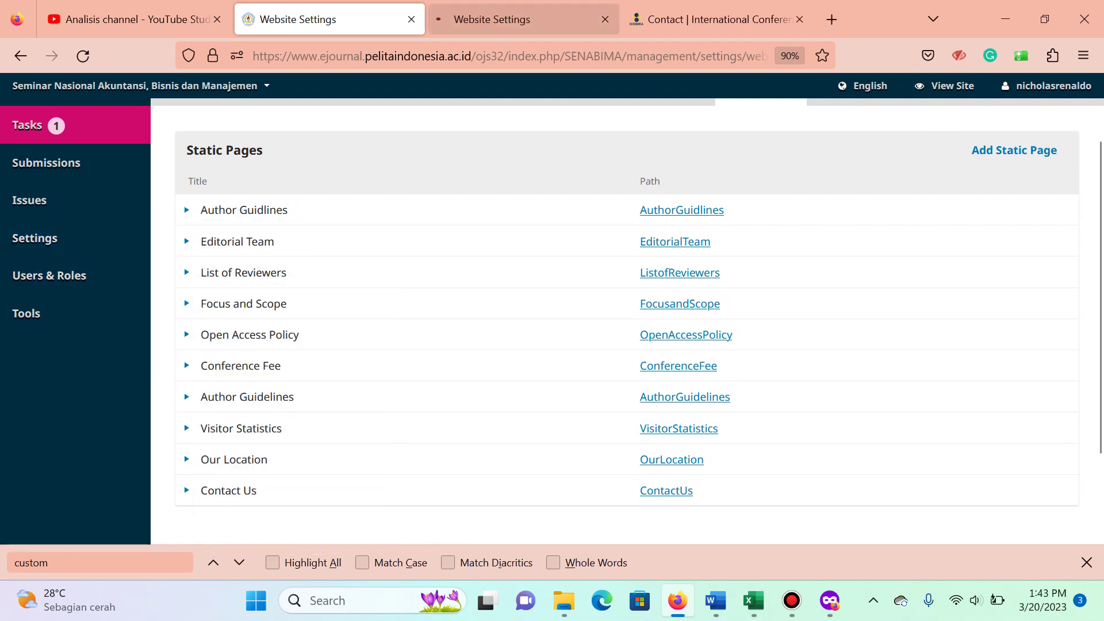
pyautogui.hotkey('ctrl', 'Tab')
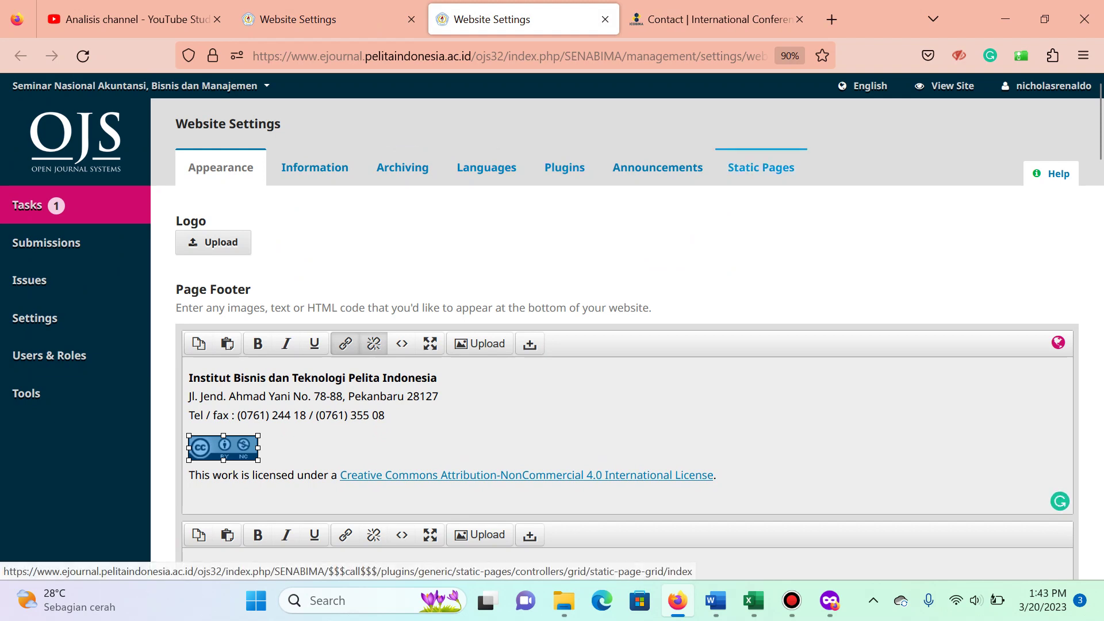
pyautogui.click(564, 167)
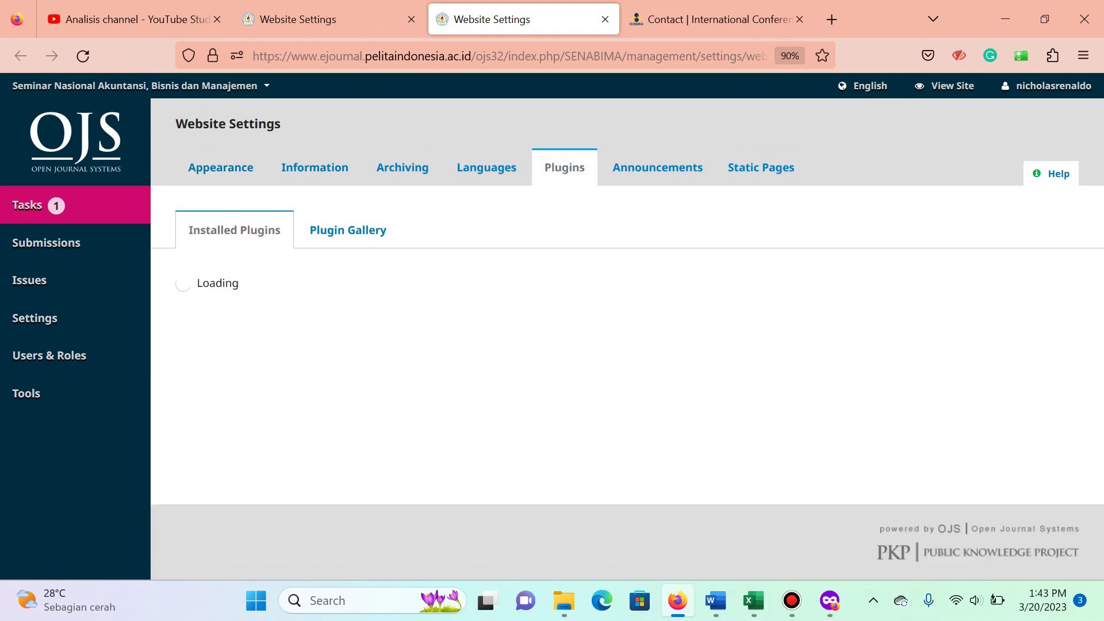
# Step: Find the Custom Block Manager plugin by searching 'custom' and open Manage Custom Blocks
pyautogui.hotkey('ctrl', 'f')
pyautogui.write('custom')
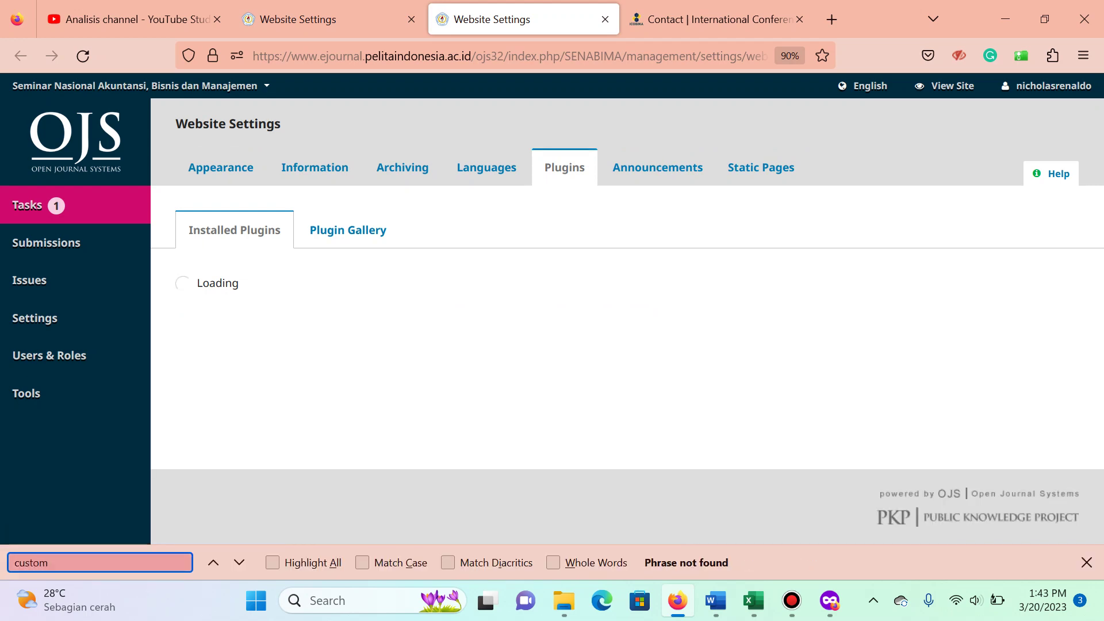
pyautogui.press('Return')
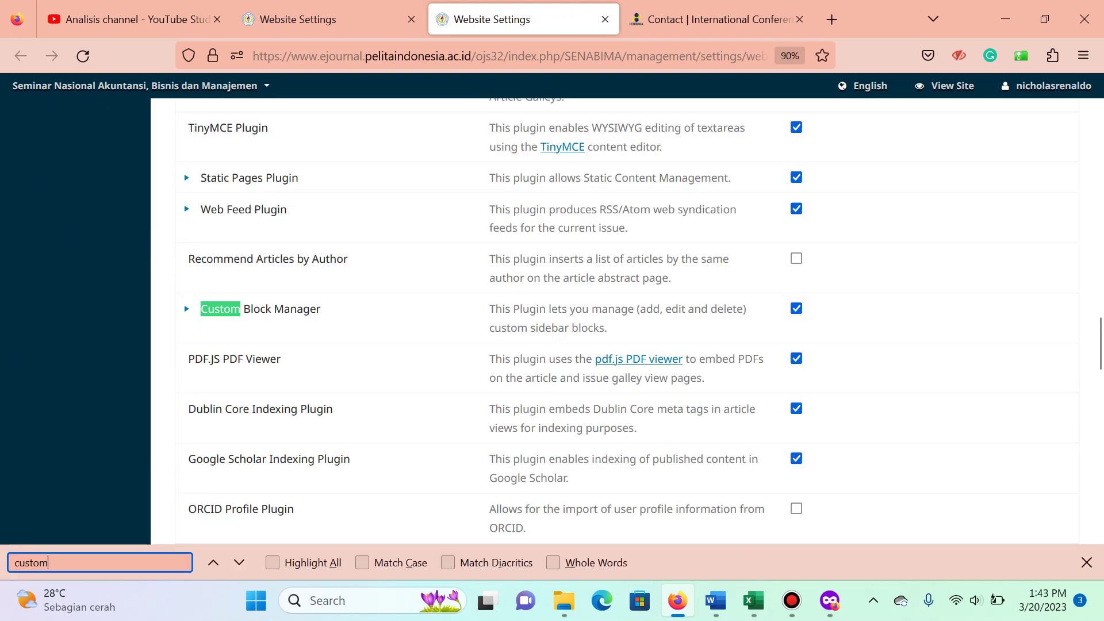
pyautogui.hotkey('ctrl', 'Return')
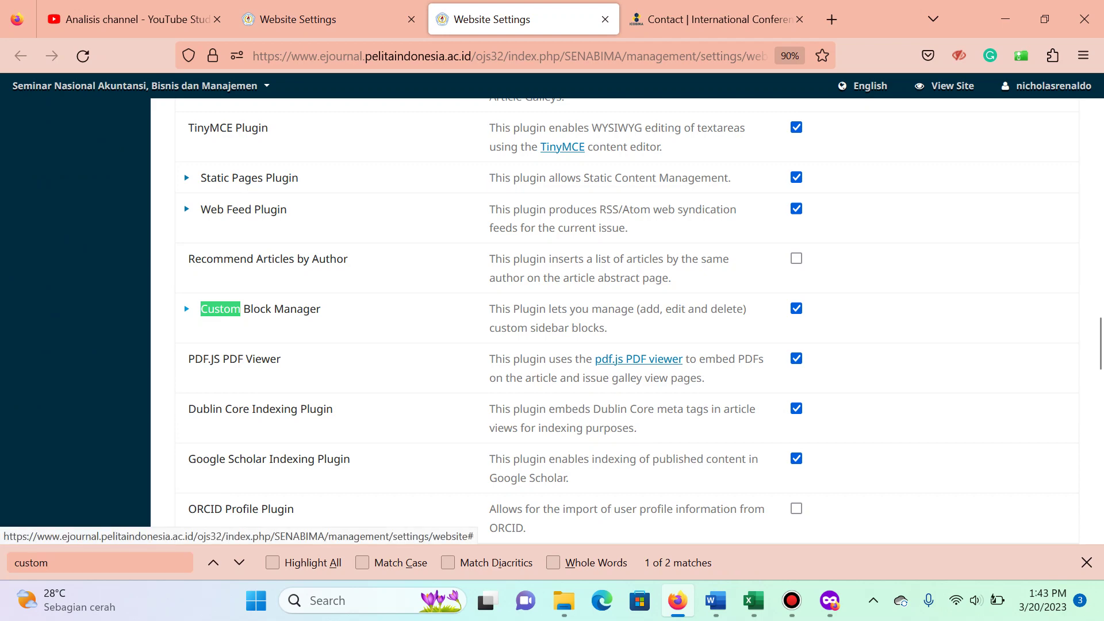
pyautogui.press('Return')
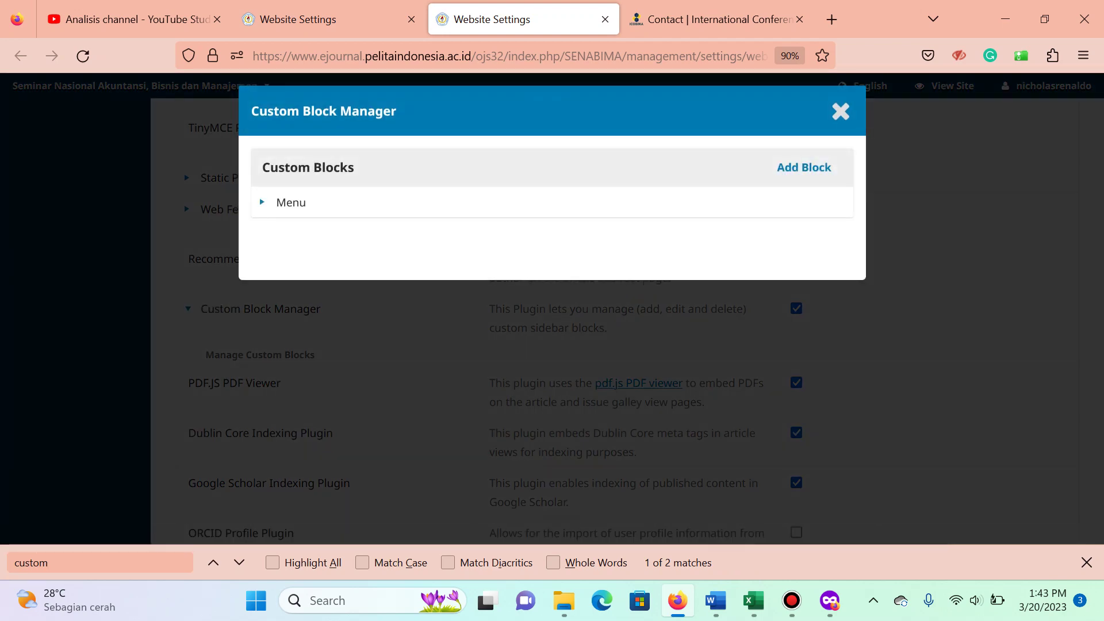
# Step: Open the Menu block for editing, with the static pages list and Focus and Scope page alongside
pyautogui.press('Tab')
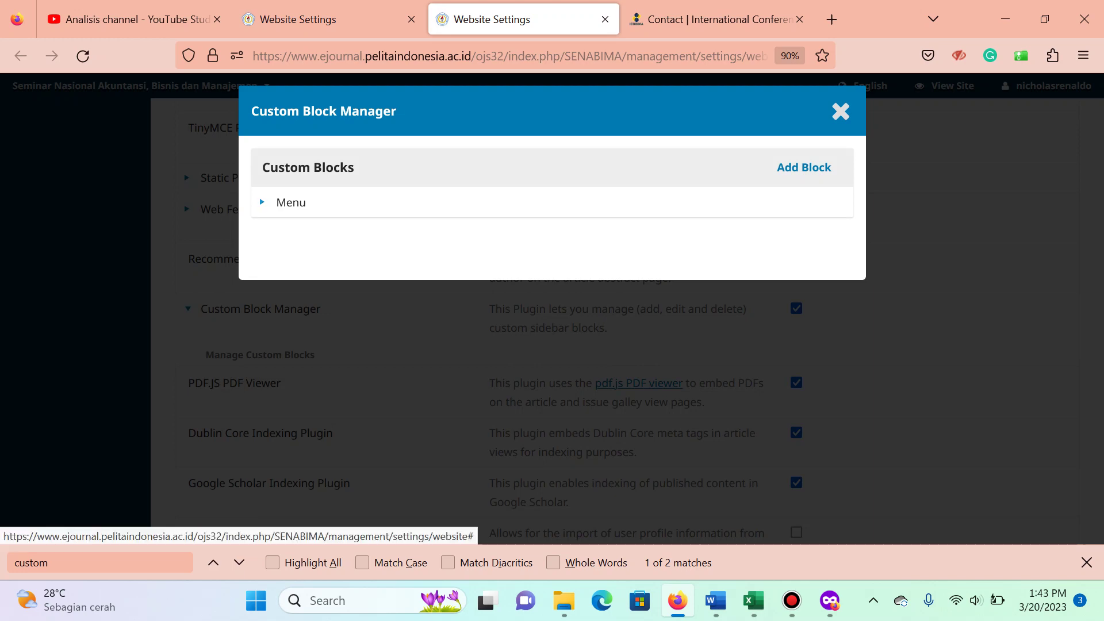
pyautogui.press('Return')
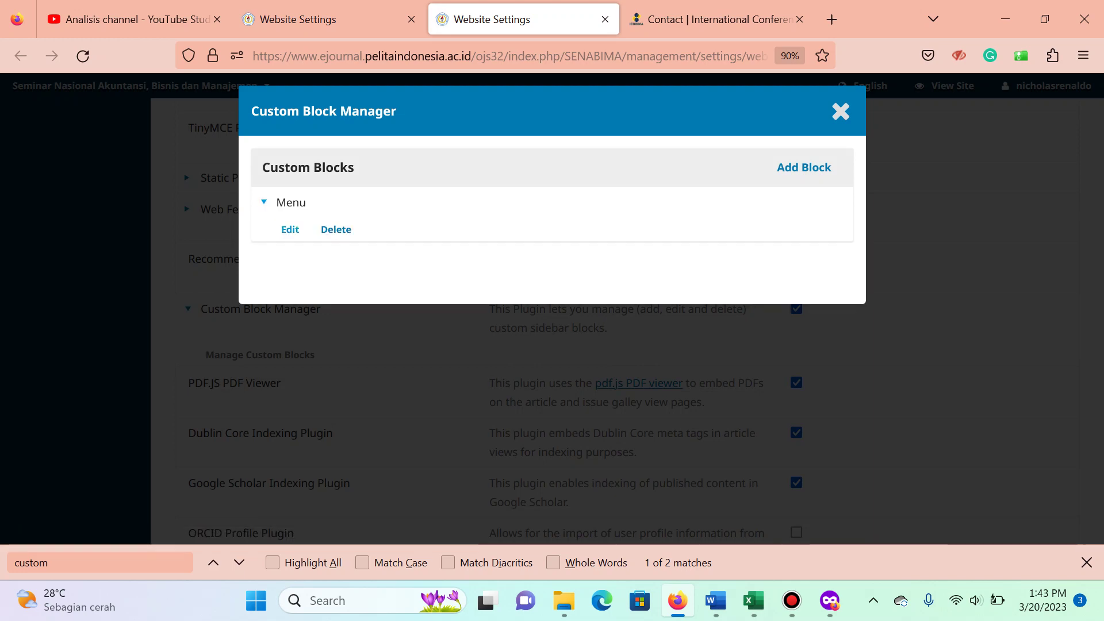
pyautogui.press('Tab')
pyautogui.press('Return')
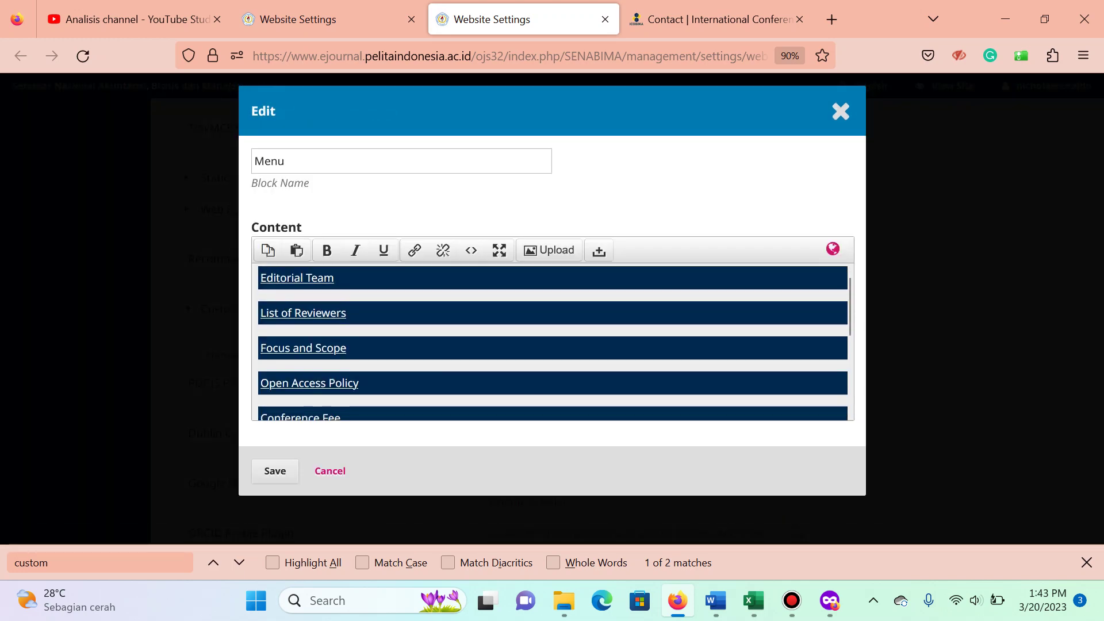
pyautogui.click(717, 19)
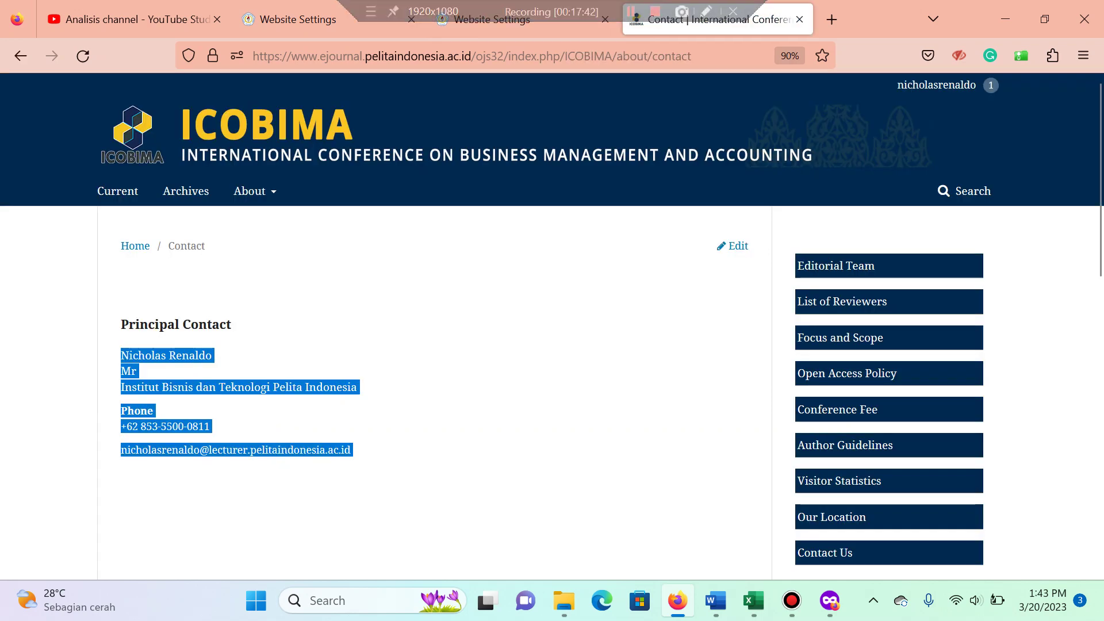
pyautogui.click(520, 19)
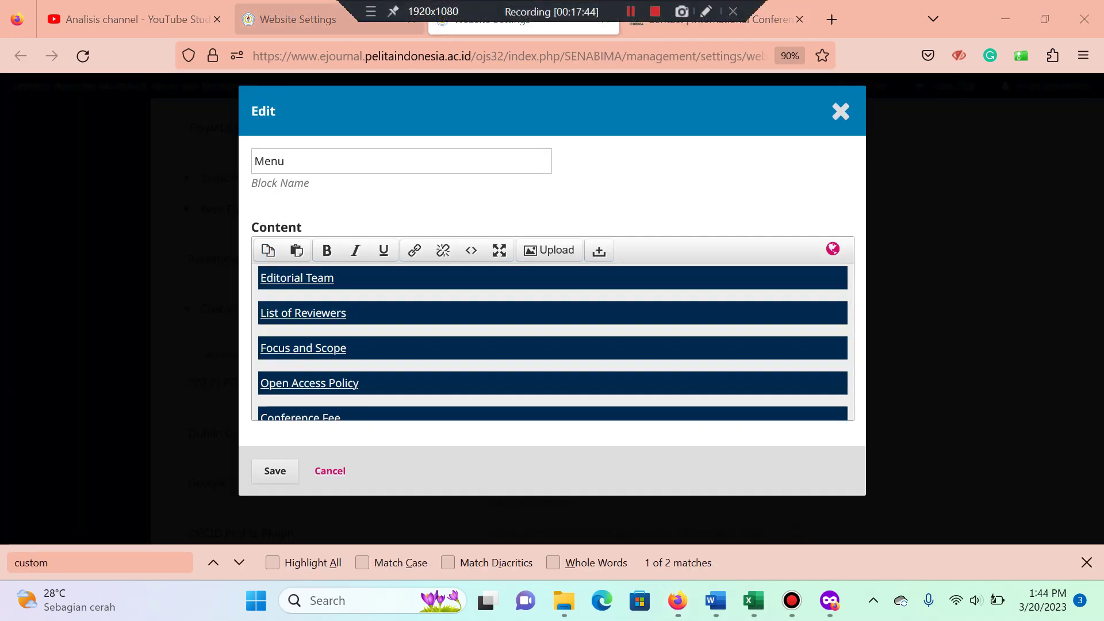
pyautogui.click(321, 19)
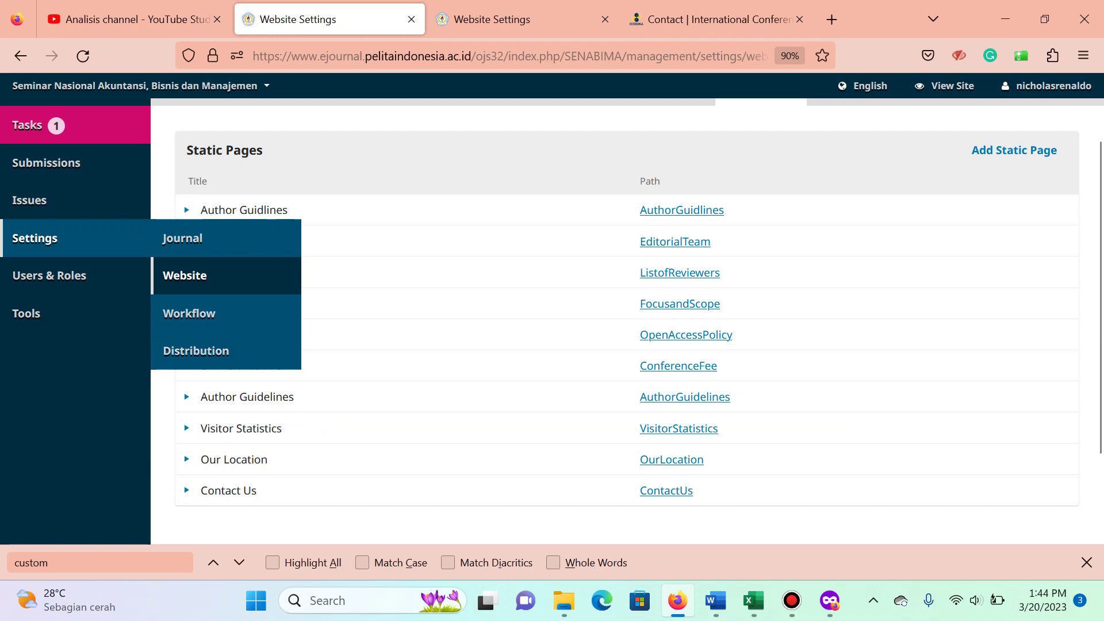
pyautogui.moveTo(667, 304); pyautogui.dragTo(717, 19)
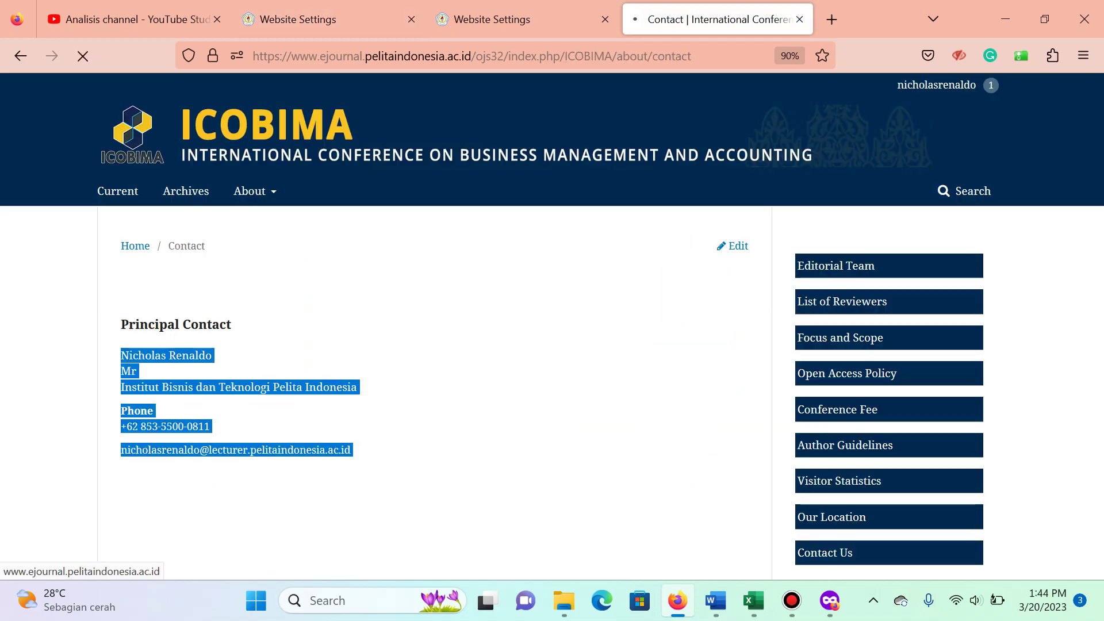
# Step: Check the Focus and Scope menu link and leave it unchanged
pyautogui.click(444, 55)
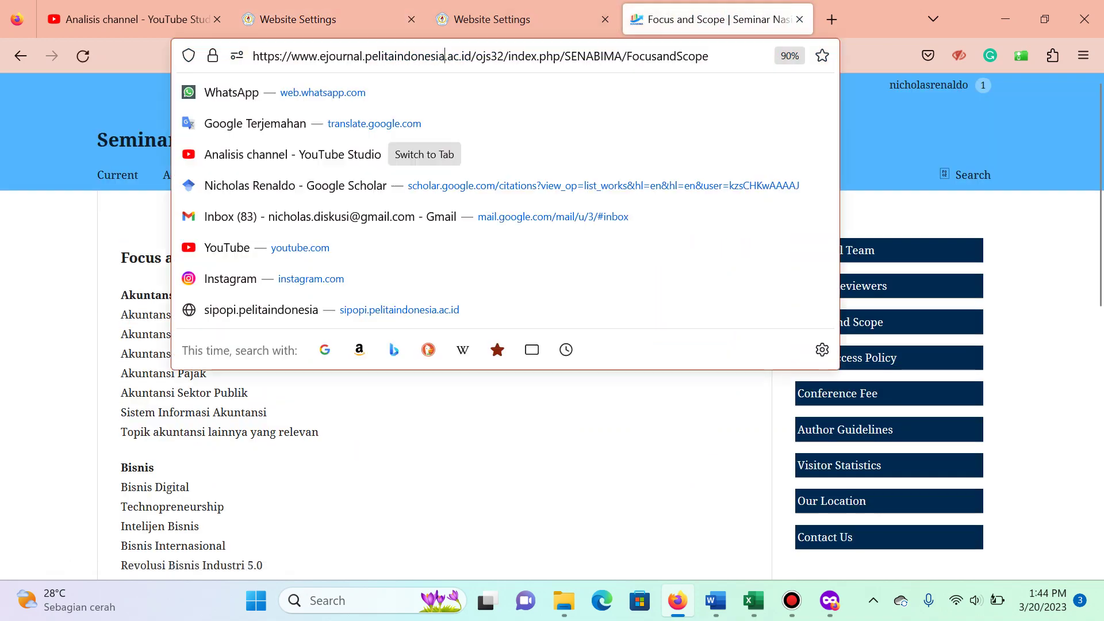
pyautogui.hotkey('ctrl', 'shift', 'Tab')
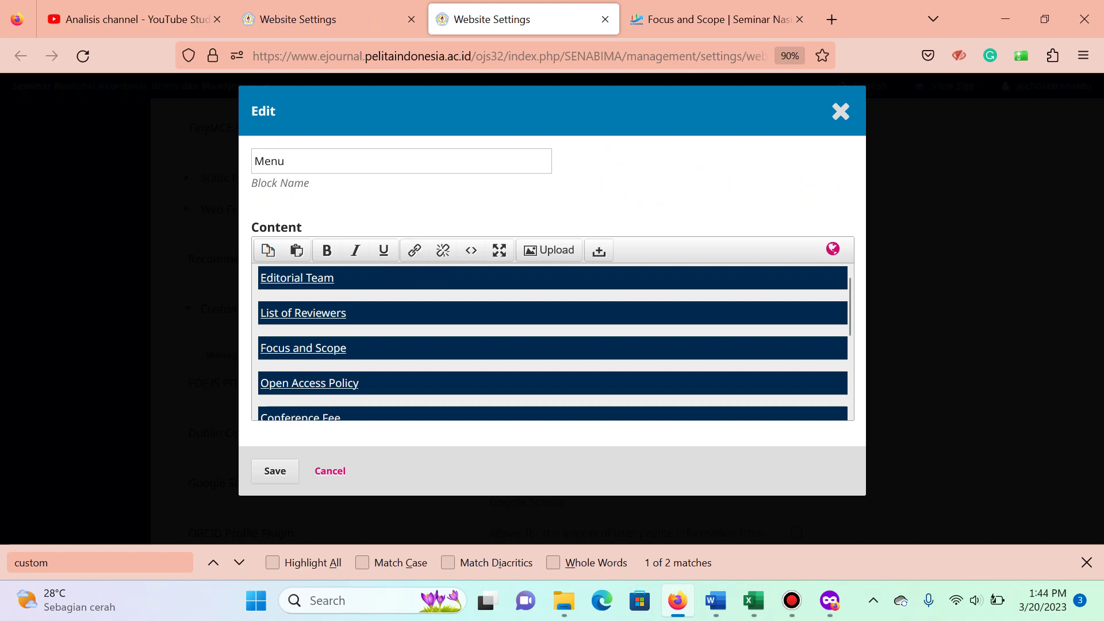
pyautogui.click(346, 348)
pyautogui.hotkey('shift', 'Home')
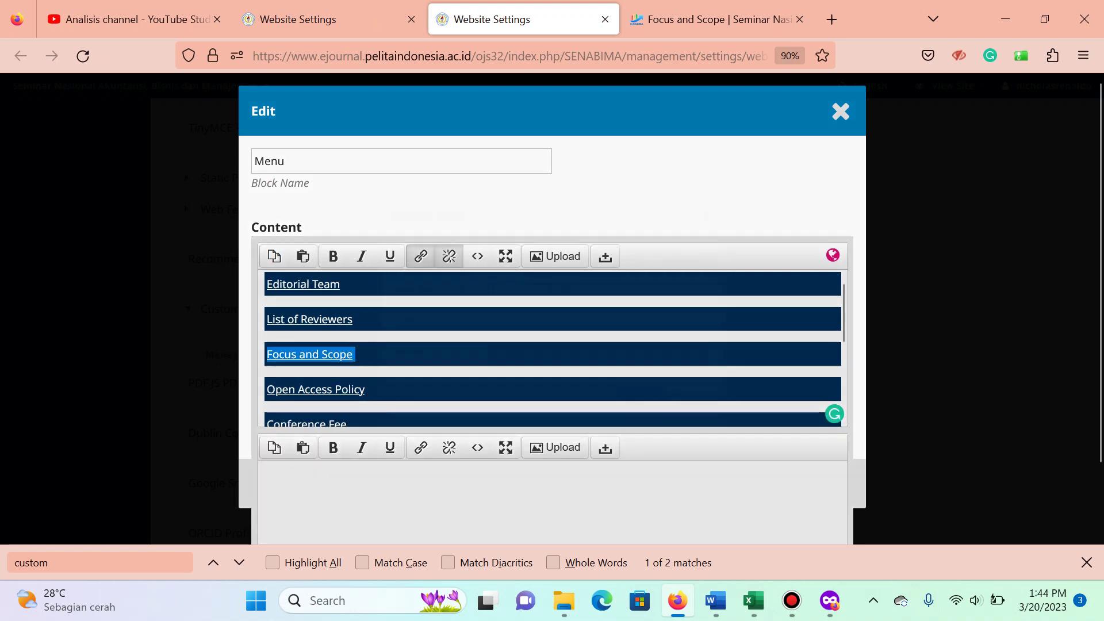
pyautogui.hotkey('ctrl', 'k')
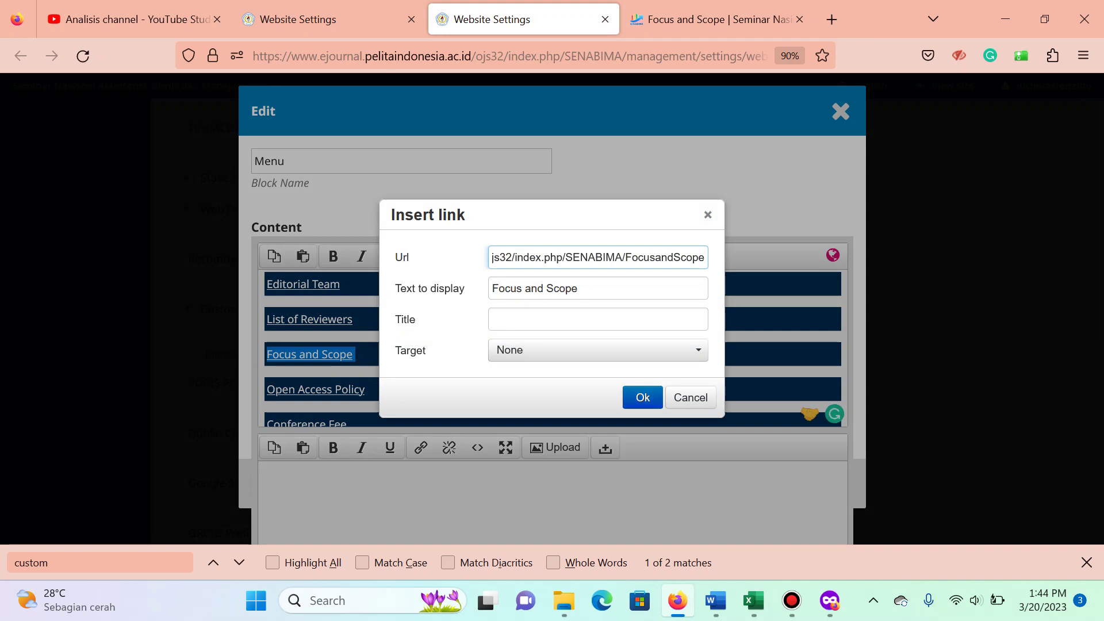
pyautogui.press('Return')
# Step: Repoint the Open Access Policy menu link to the SENABIMA OpenAccessPolicy page URL
pyautogui.tripleClick(309, 383)
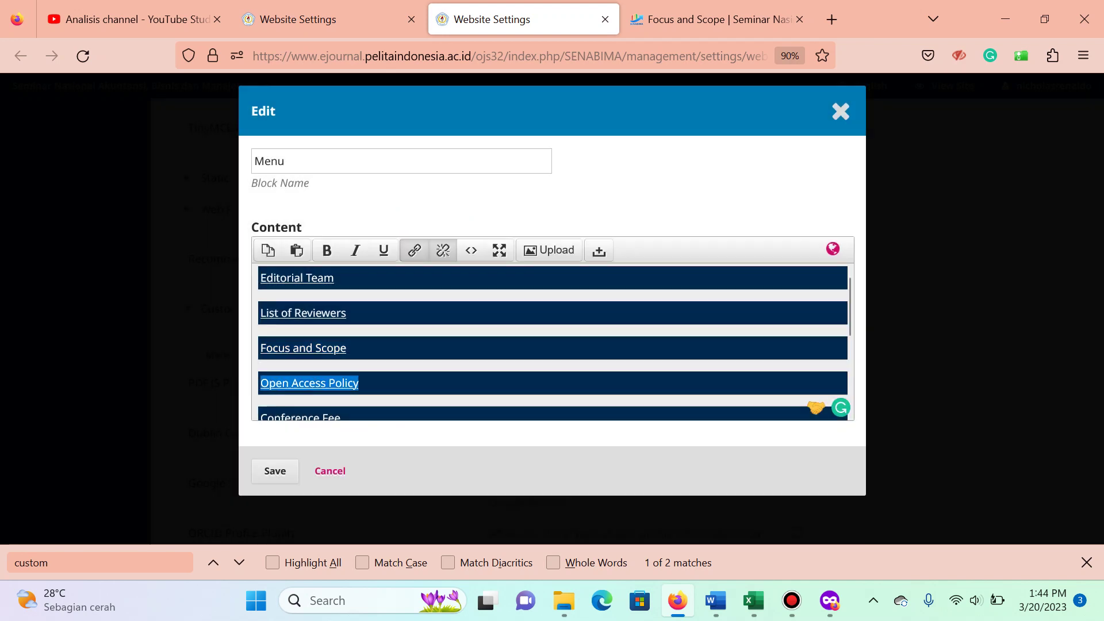
pyautogui.hotkey('ctrl', 'Tab')
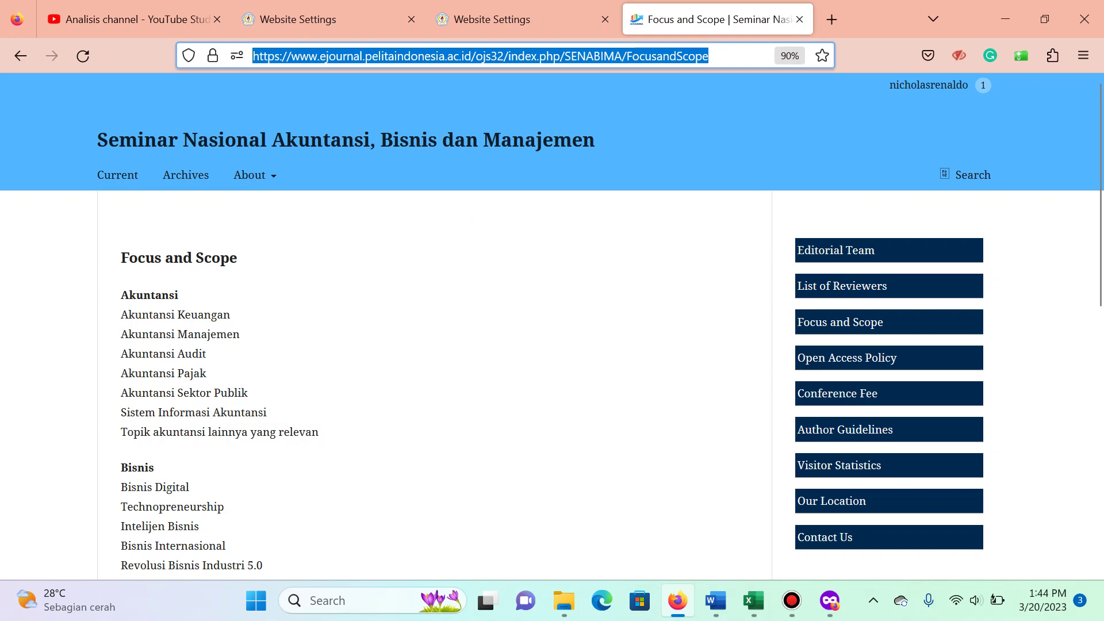
pyautogui.hotkey('ctrl', 'shift', 'Tab')
pyautogui.hotkey('ctrl', 'shift', 'Tab')
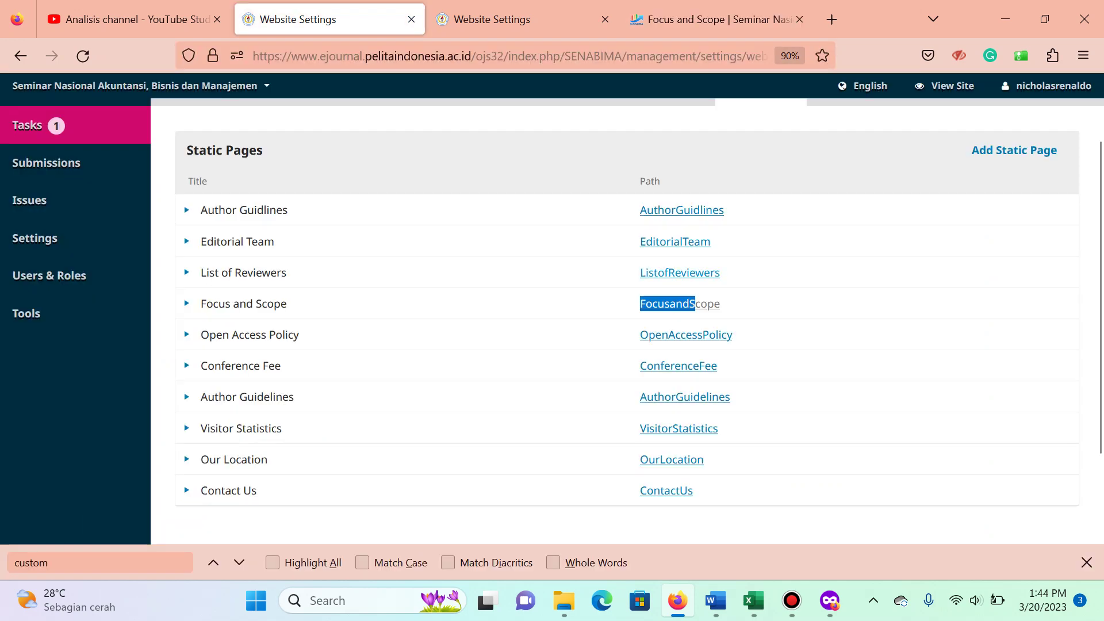
pyautogui.moveTo(686, 335); pyautogui.dragTo(713, 23)
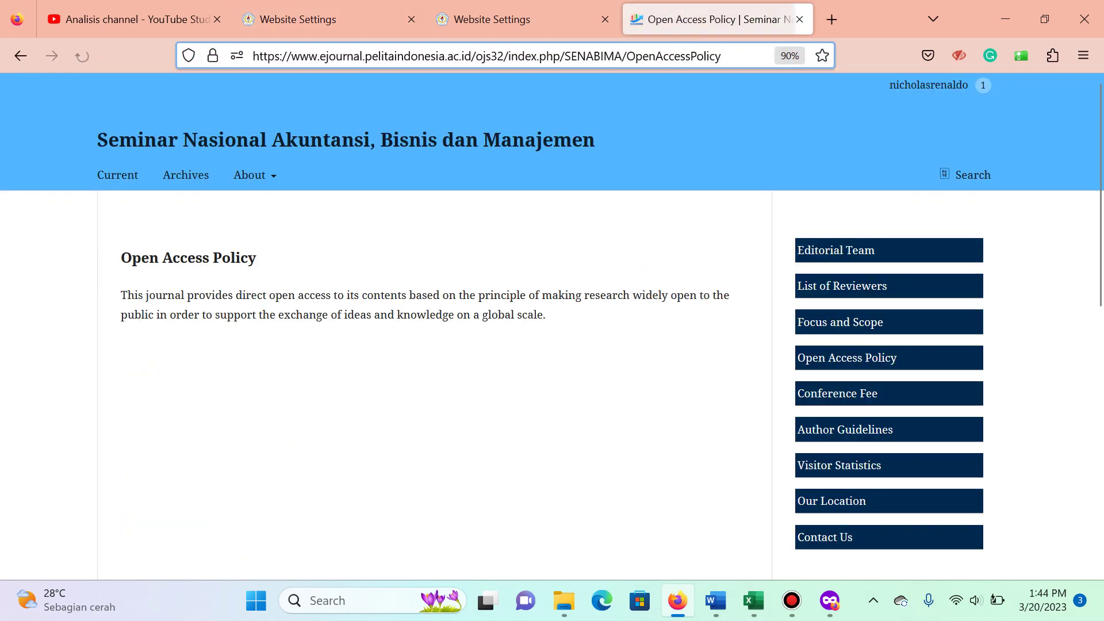
pyautogui.hotkey('ctrl', 'shift', 'Tab')
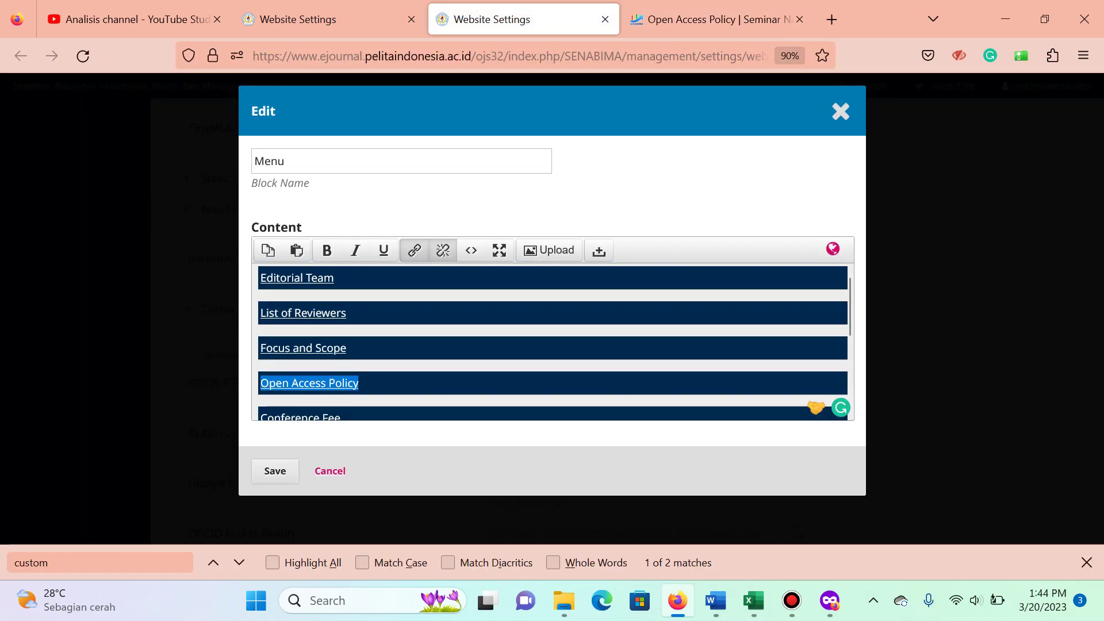
pyautogui.hotkey('ctrl', 'k')
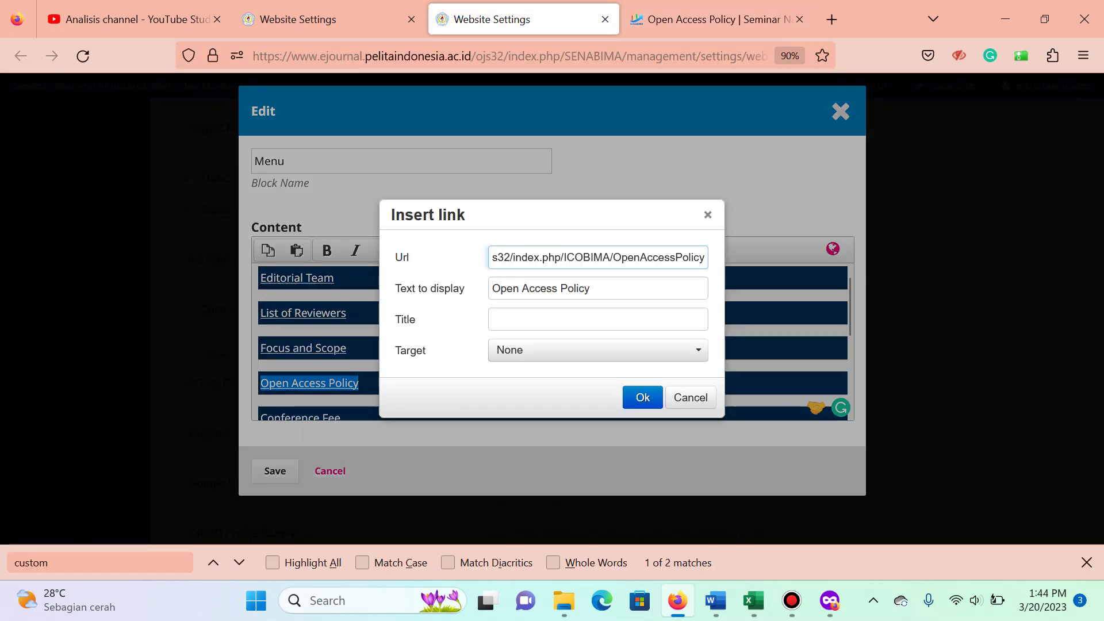
pyautogui.hotkey('ctrl', 'a')
pyautogui.write('https://www.ejournal.pelitaindonesia.ac.id/ojs32/index.php/SENABIMA/OpenAccessPolicy')
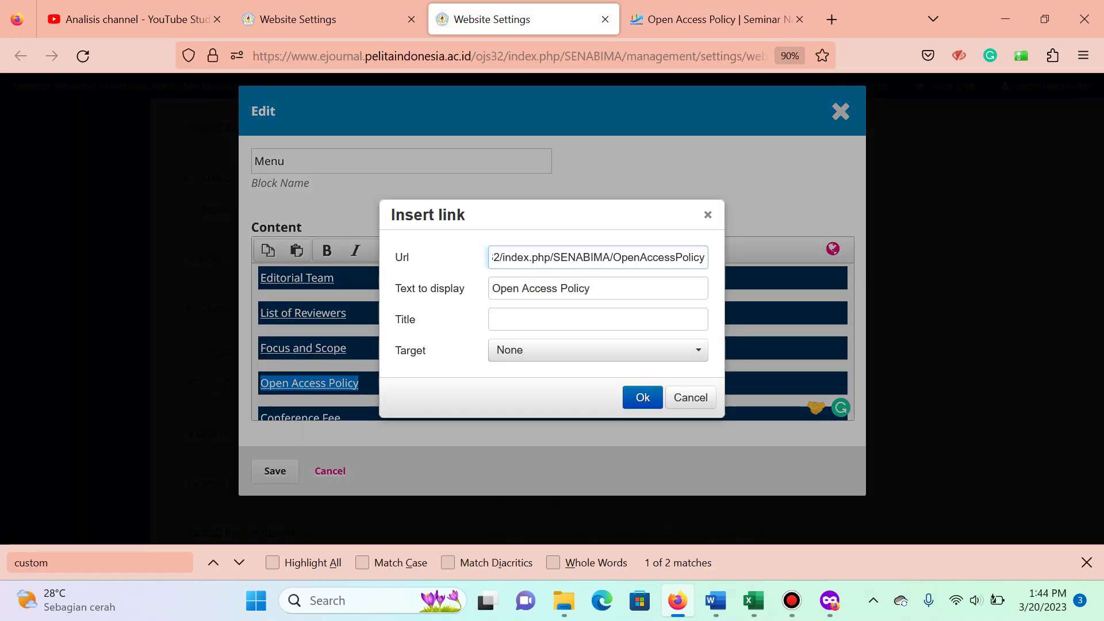
pyautogui.press('Return')
# Step: Repoint the Conference Fee menu link to the SENABIMA ConferenceFee page URL
pyautogui.scroll(-2, 551, 341)
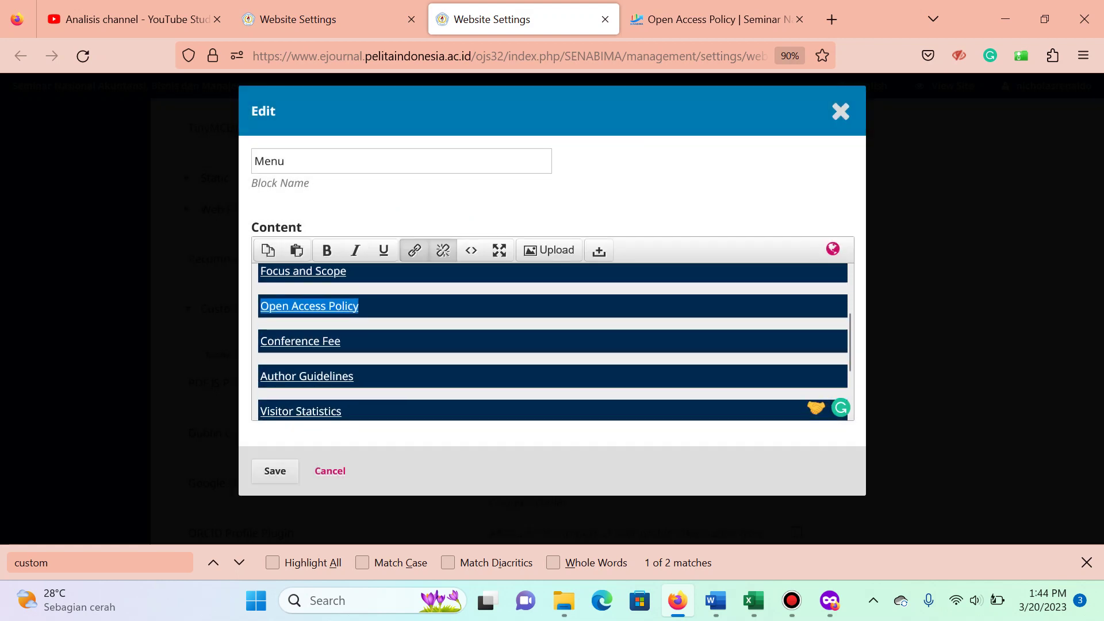
pyautogui.press('Down')
pyautogui.hotkey('shift', 'Home')
pyautogui.hotkey('ctrl', 'shift', 'Tab')
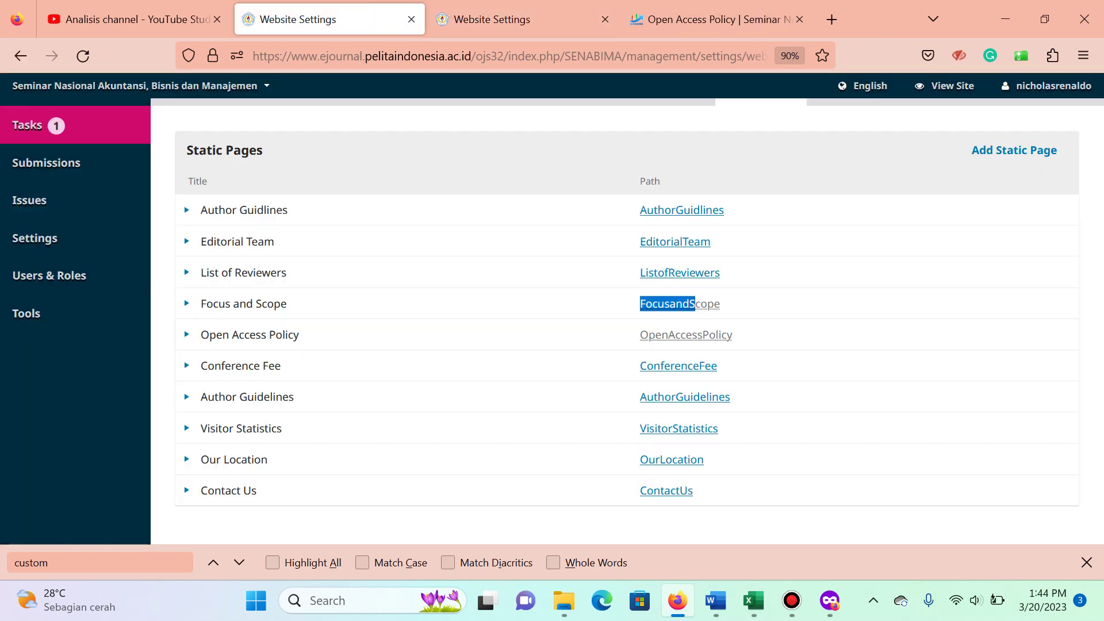
pyautogui.click(679, 365)
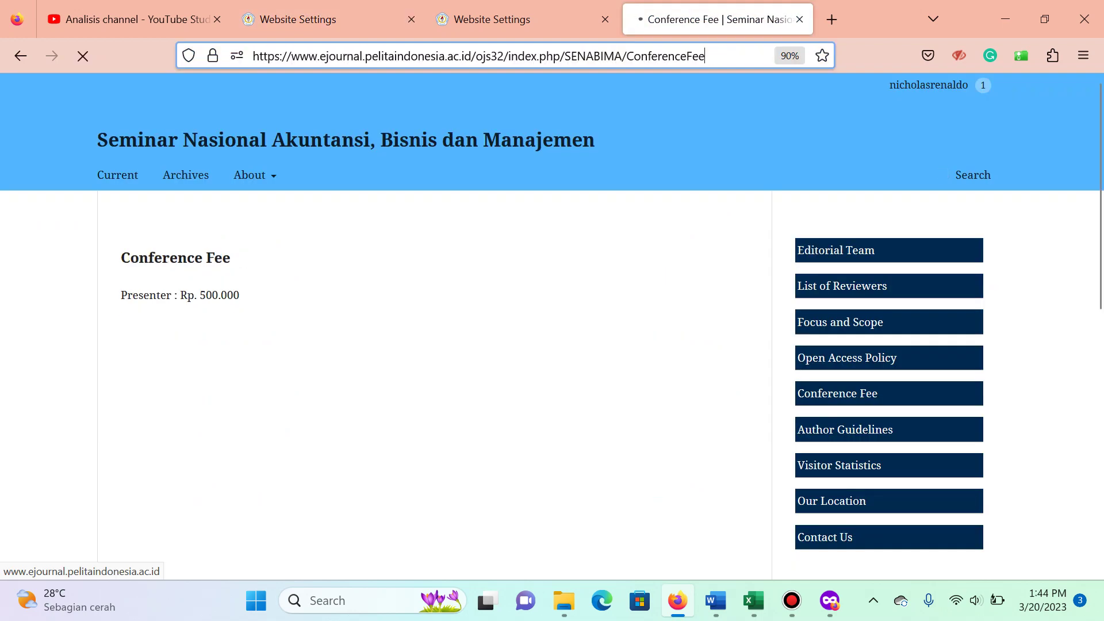
pyautogui.hotkey('ctrl', 'l')
pyautogui.hotkey('ctrl', 'c')
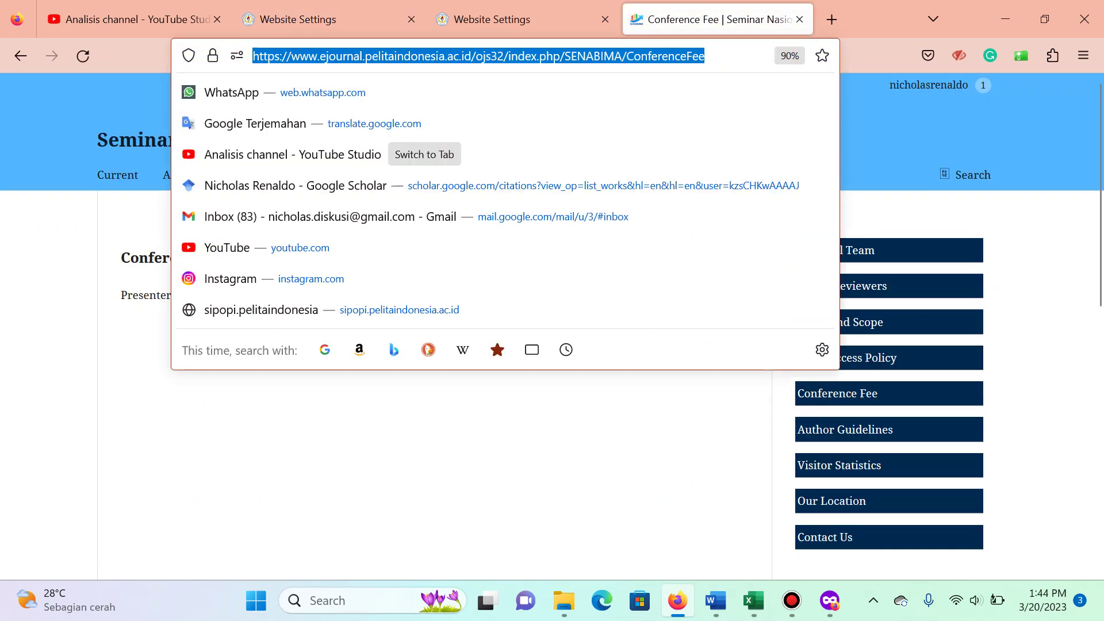
pyautogui.hotkey('ctrl', 'shift', 'Tab')
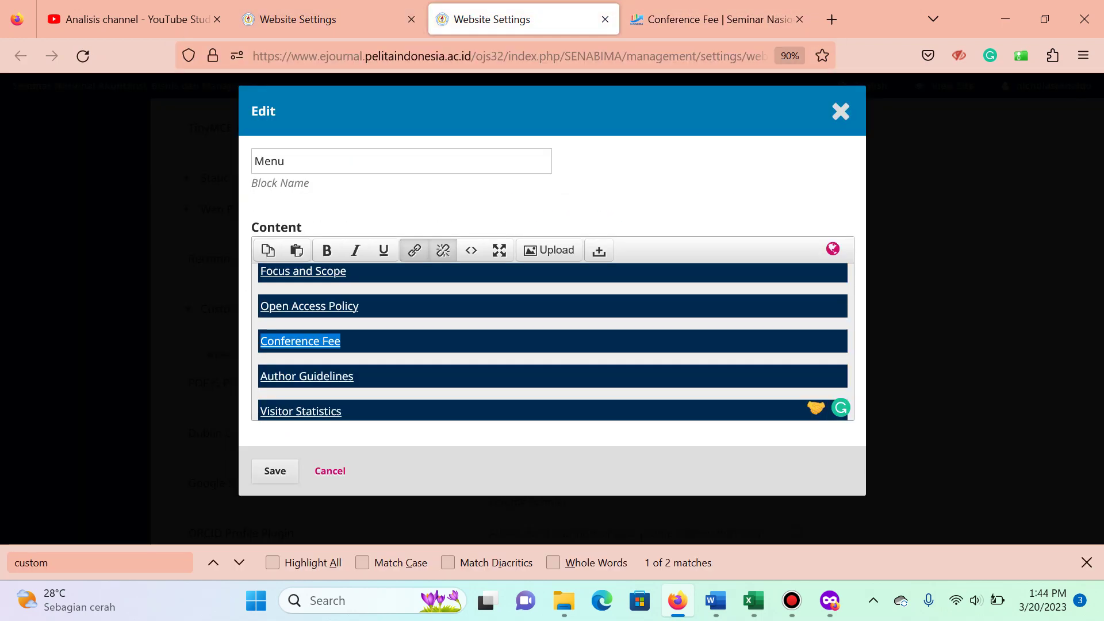
pyautogui.click(414, 250)
pyautogui.hotkey('ctrl', 'a')
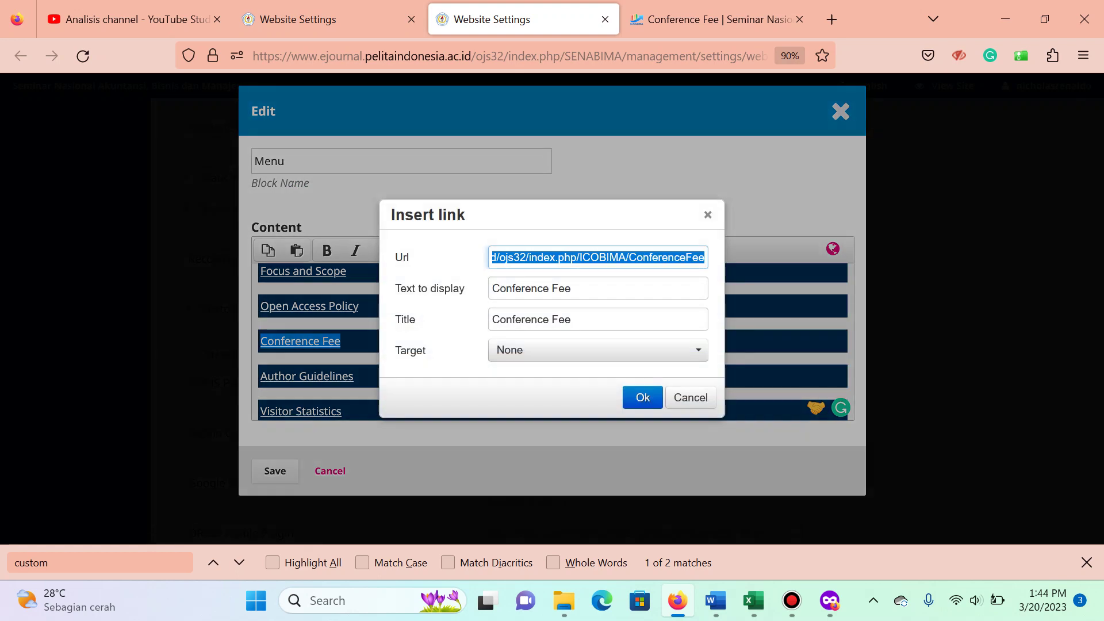
pyautogui.hotkey('ctrl', 'v')
pyautogui.press('Return')
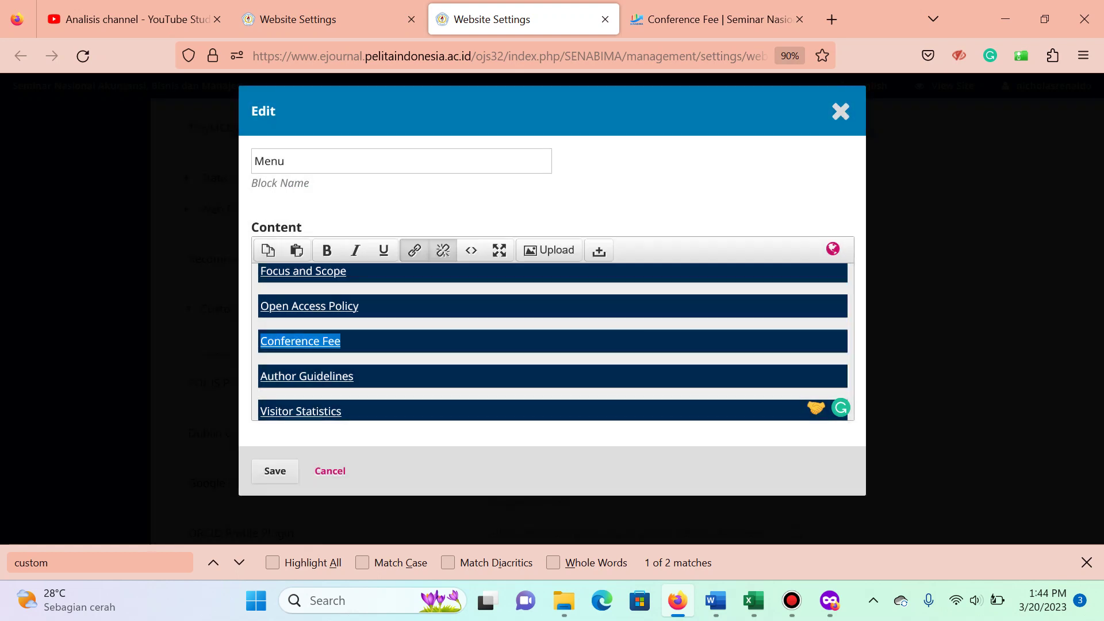
# Step: Repoint the Author Guidelines menu link to the SENABIMA AuthorGuidelines page URL
pyautogui.press('Down')
pyautogui.hotkey('shift', 'End')
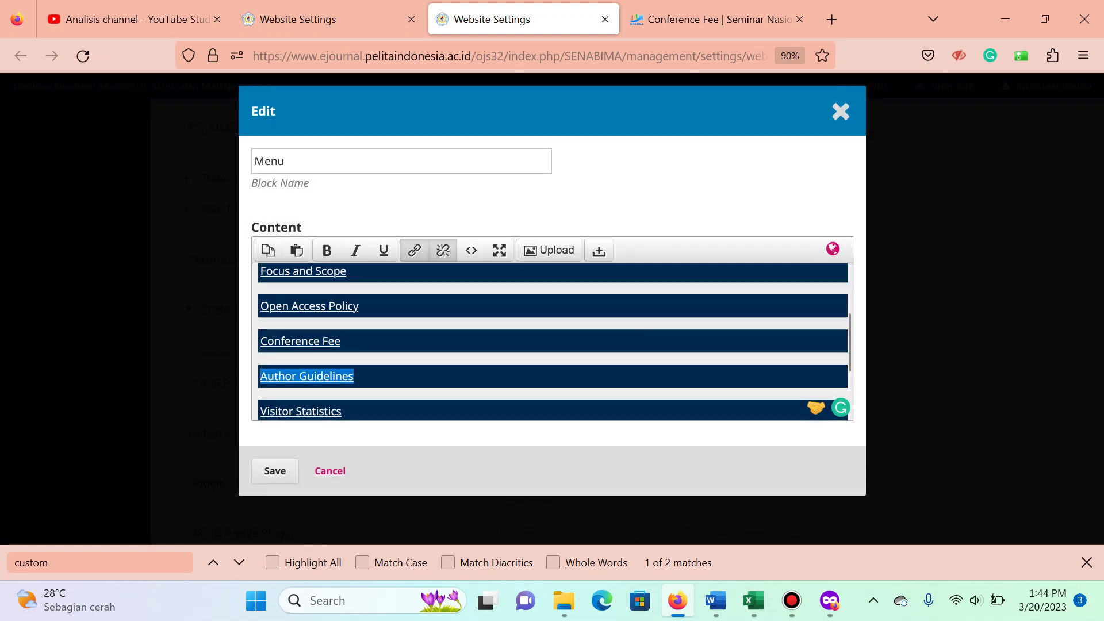
pyautogui.hotkey('ctrl', 'pageup')
pyautogui.press('Tab')
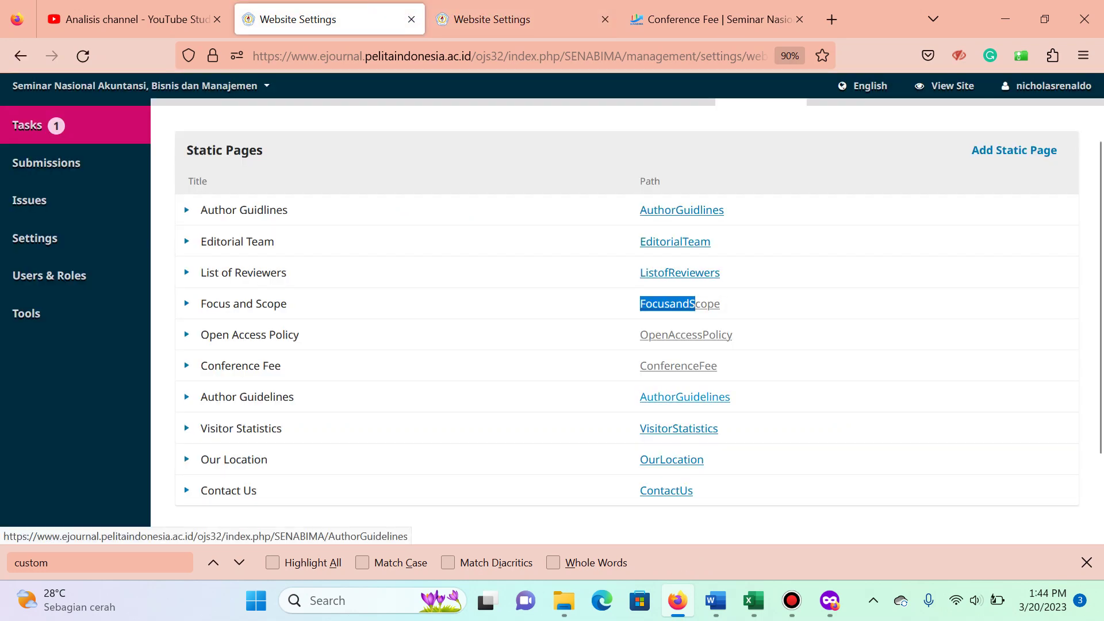
pyautogui.press('Return')
pyautogui.hotkey('ctrl', 'l')
pyautogui.hotkey('ctrl', 'c')
pyautogui.hotkey('ctrl', 'pageup')
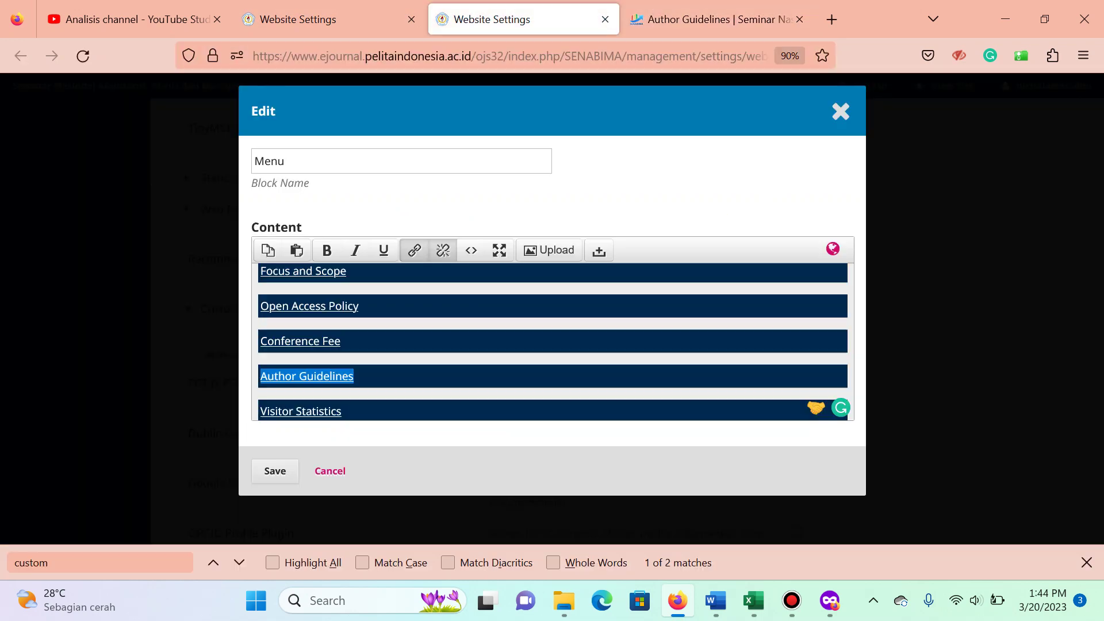
pyautogui.hotkey('ctrl', 'k')
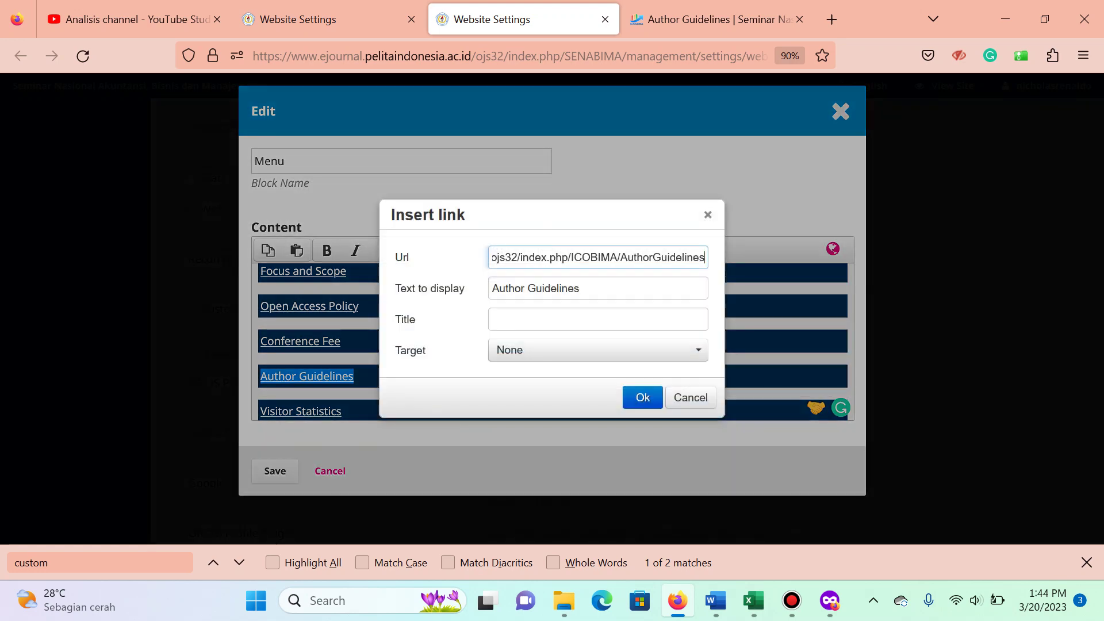
pyautogui.hotkey('ctrl', 'a')
pyautogui.hotkey('ctrl', 'v')
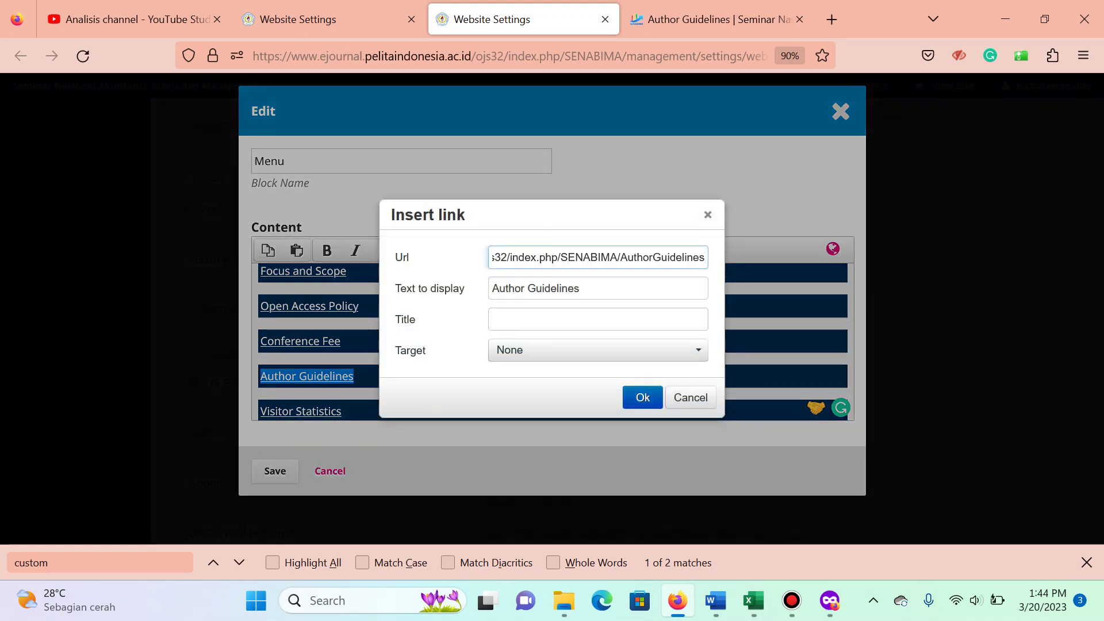
pyautogui.press('Return')
# Step: Repoint the Visitor Statistics menu link to the SENABIMA VisitorStatistics page URL
pyautogui.hotkey('ctrl', 'pageup')
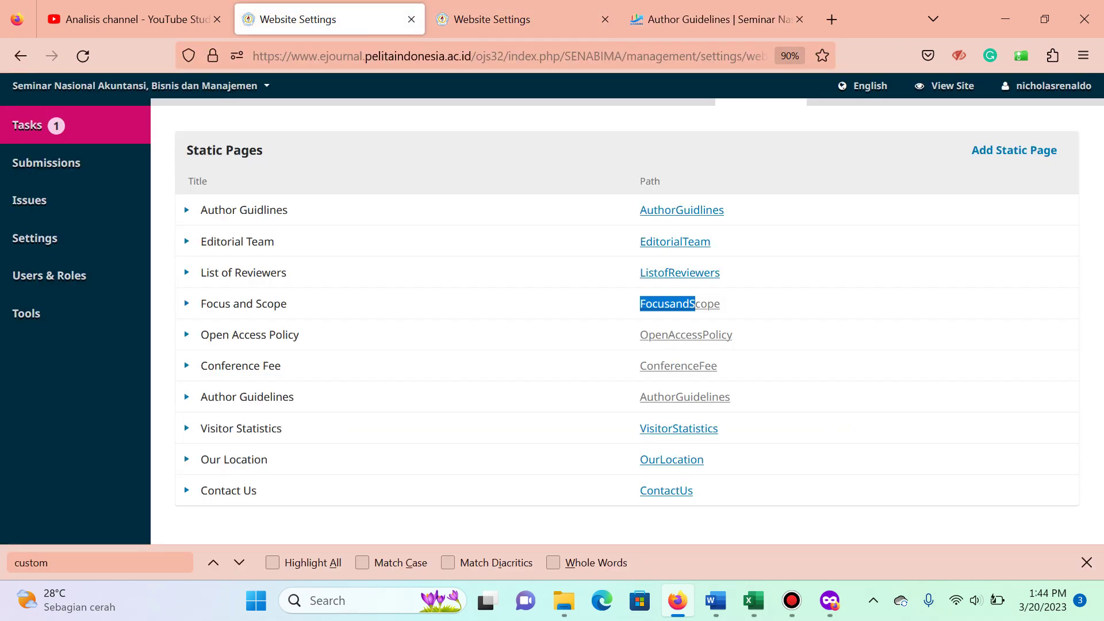
pyautogui.hotkey('ctrl', 'pagedown')
pyautogui.hotkey('ctrl', 'pagedown')
pyautogui.press('Down')
pyautogui.press('Return')
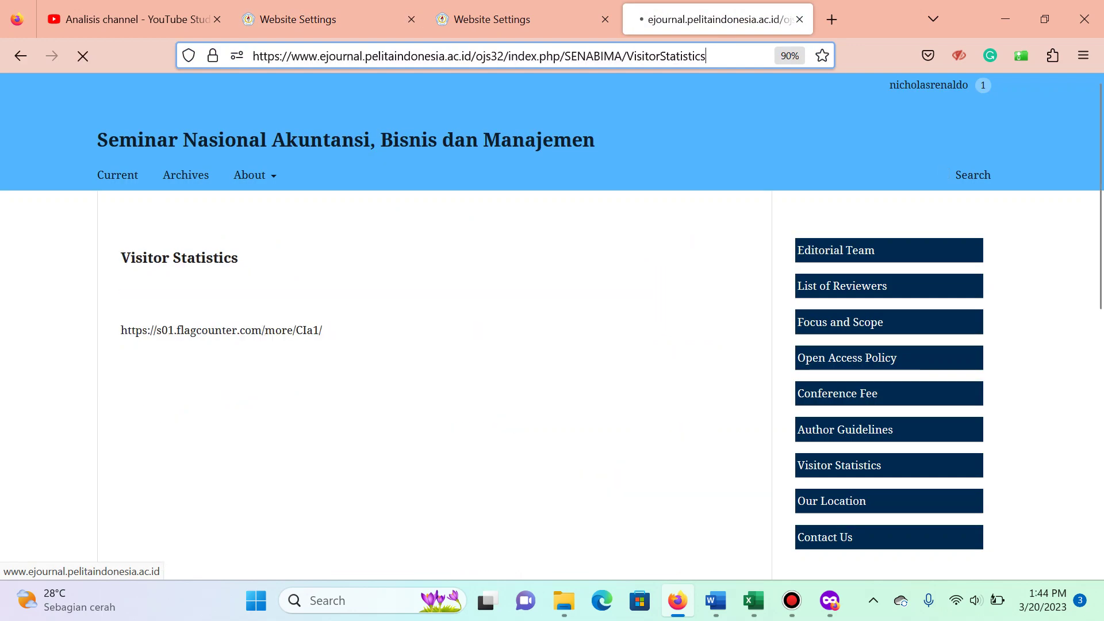
pyautogui.hotkey('ctrl', 'pageup')
pyautogui.hotkey('ctrl', 'pageup')
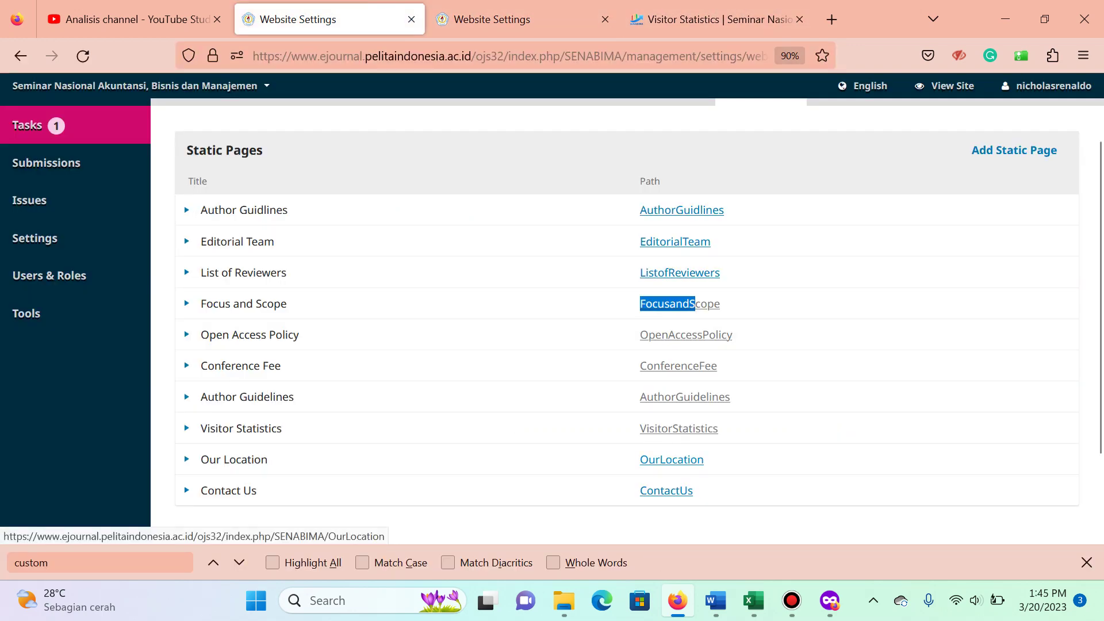
pyautogui.hotkey('ctrl', 'pagedown')
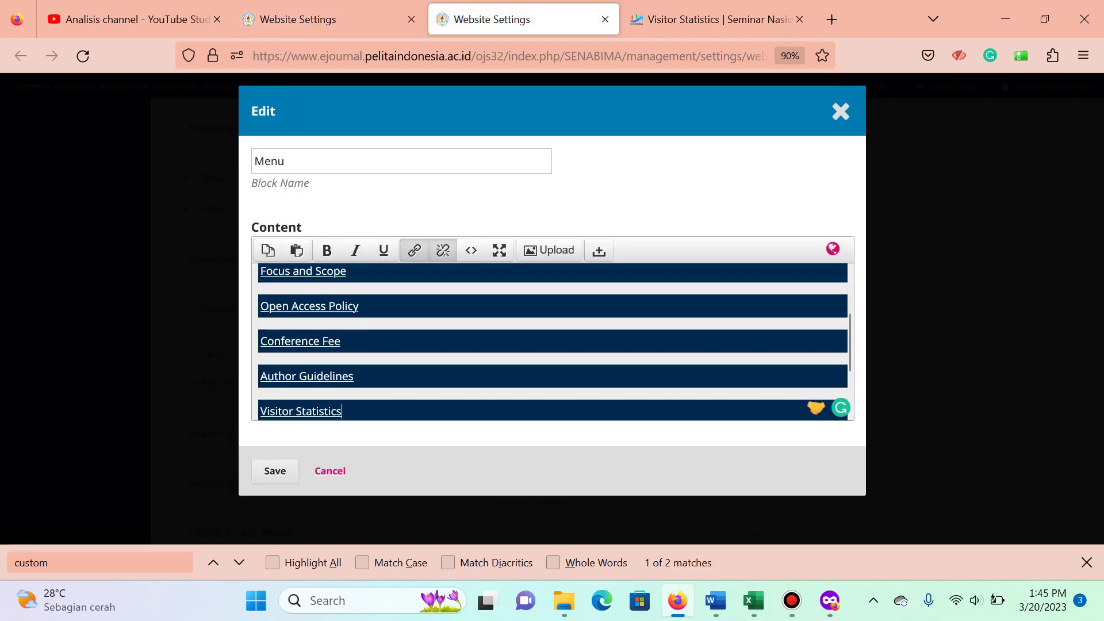
pyautogui.tripleClick(301, 411)
pyautogui.hotkey('ctrl', 'k')
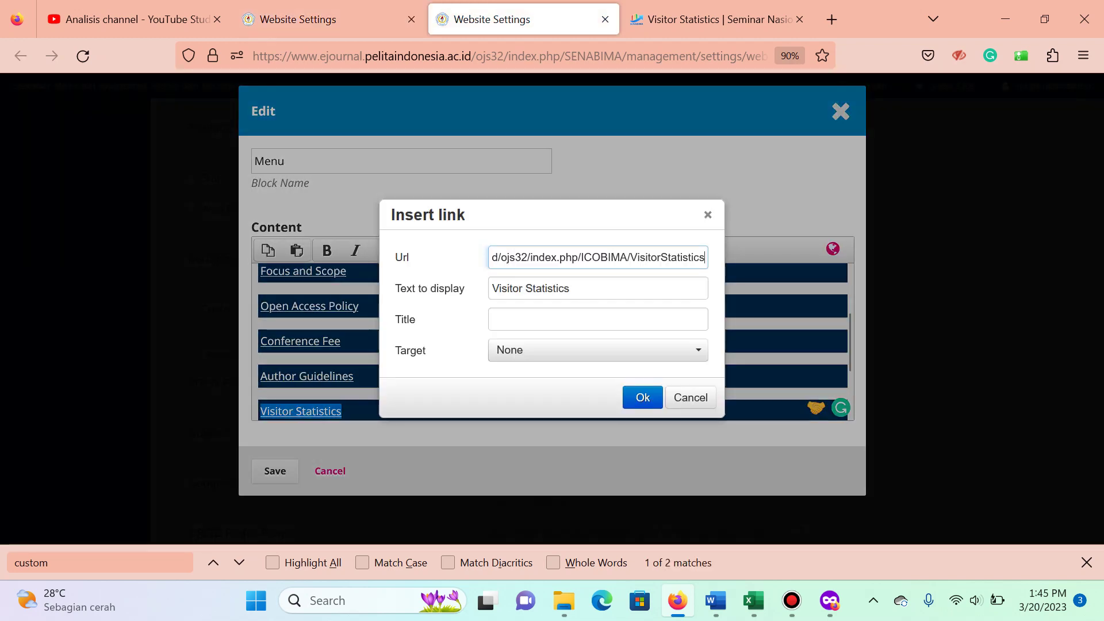
pyautogui.hotkey('ctrl', 'a')
pyautogui.write('https://www.ejournal.pelitaindonesia.ac.id/ojs32/index.php/SENABIMA/VisitorStatistics')
pyautogui.press('Tab')
pyautogui.press('Tab')
pyautogui.press('Tab')
pyautogui.press('Tab')
pyautogui.press('Tab')
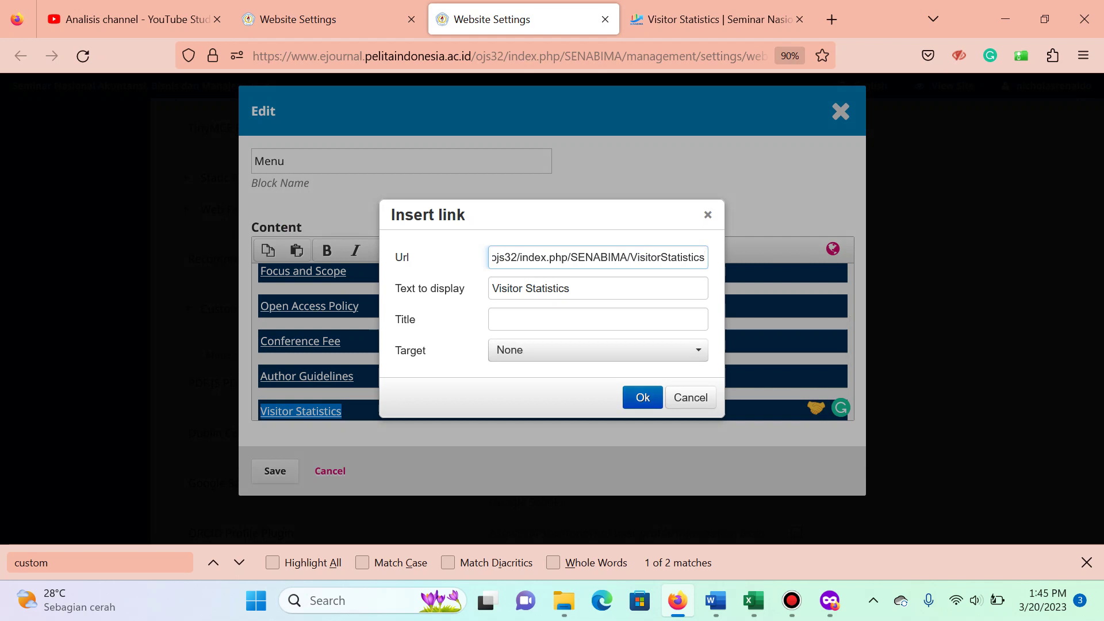
pyautogui.press('Return')
# Step: Repoint the Our Location menu link to the SENABIMA OurLocation page URL
pyautogui.scroll(-2, 551, 342)
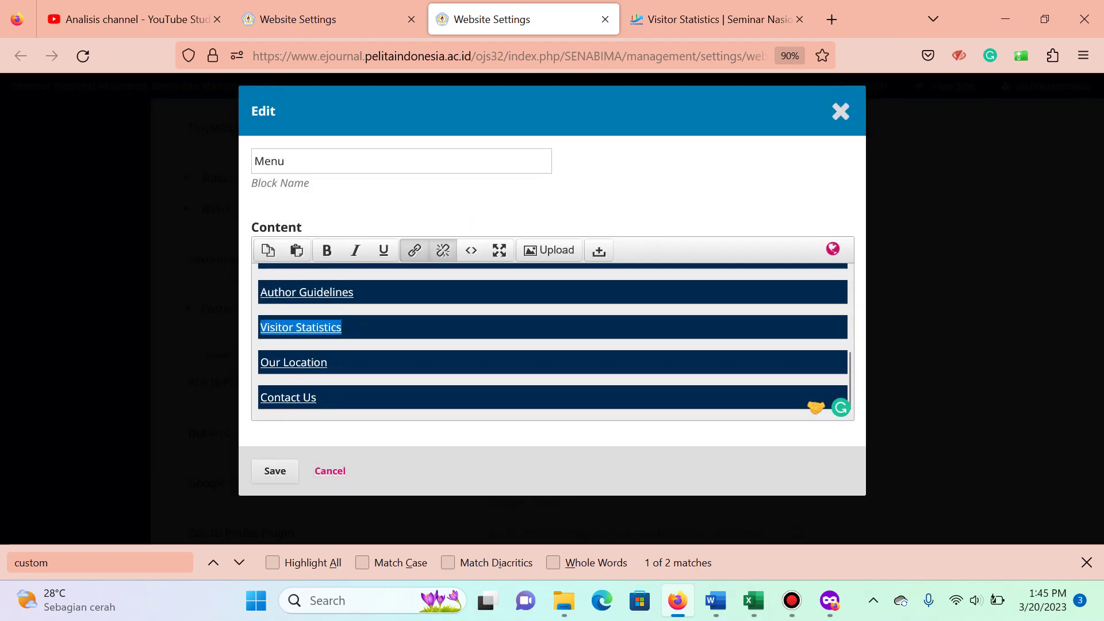
pyautogui.press('Down')
pyautogui.hotkey('shift', 'Home')
pyautogui.hotkey('ctrl', 'pageup')
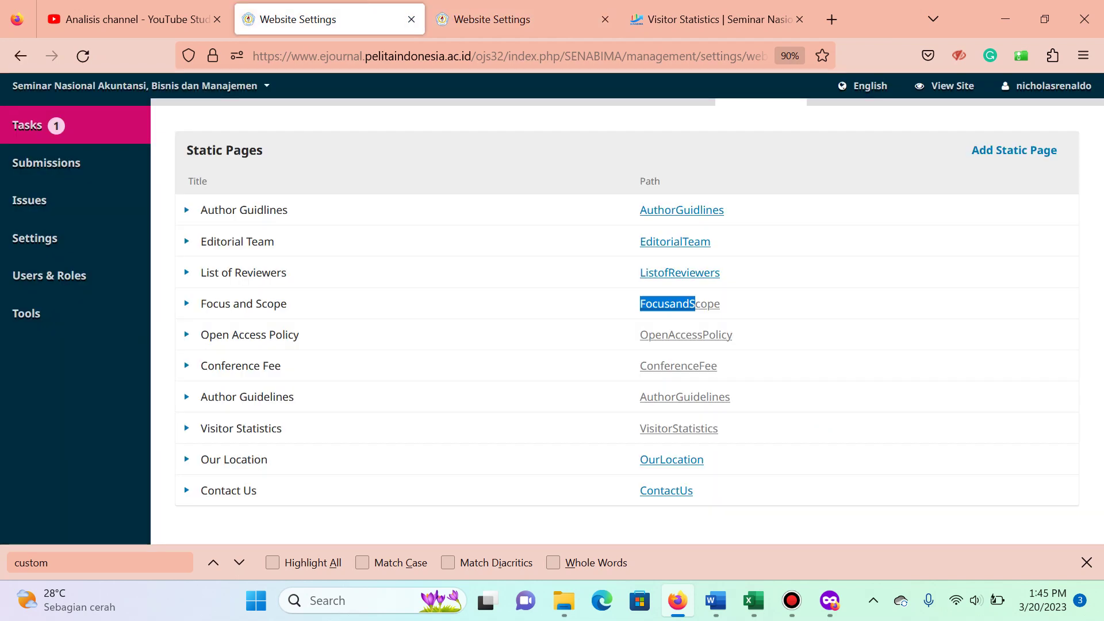
pyautogui.hotkey('ctrl', 'pagedown')
pyautogui.hotkey('ctrl', 'pagedown')
pyautogui.hotkey('ctrl', 'l')
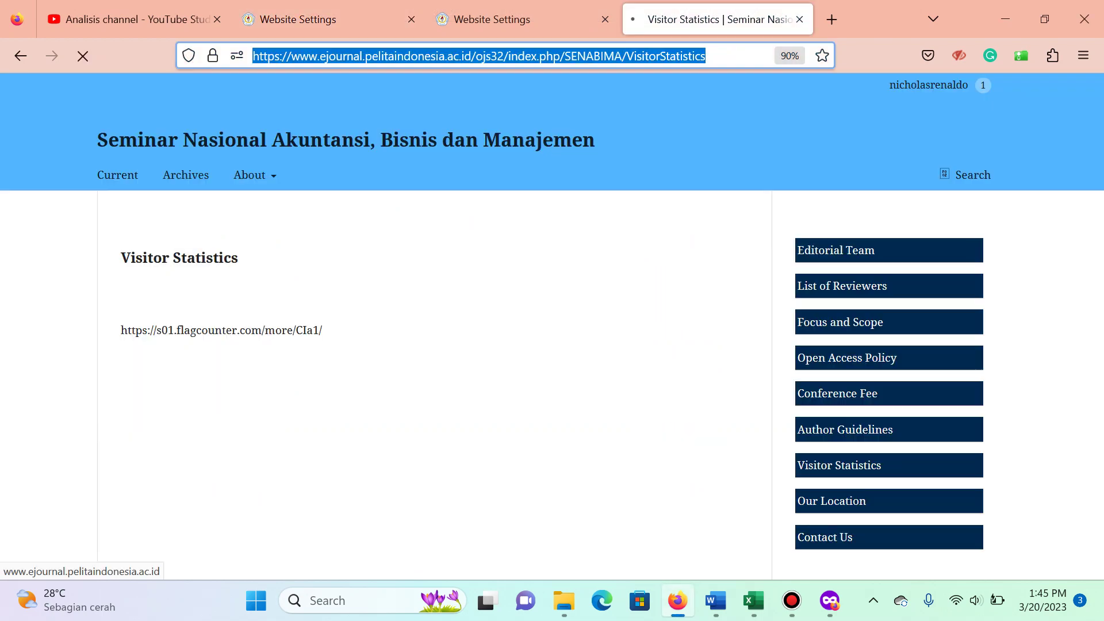
pyautogui.write('https://www.ejournal.pelitaindonesia.ac.id/ojs32/index.php/SENABIMA/OurLocation')
pyautogui.press('Return')
pyautogui.hotkey('ctrl', 'l')
pyautogui.hotkey('ctrl', 'c')
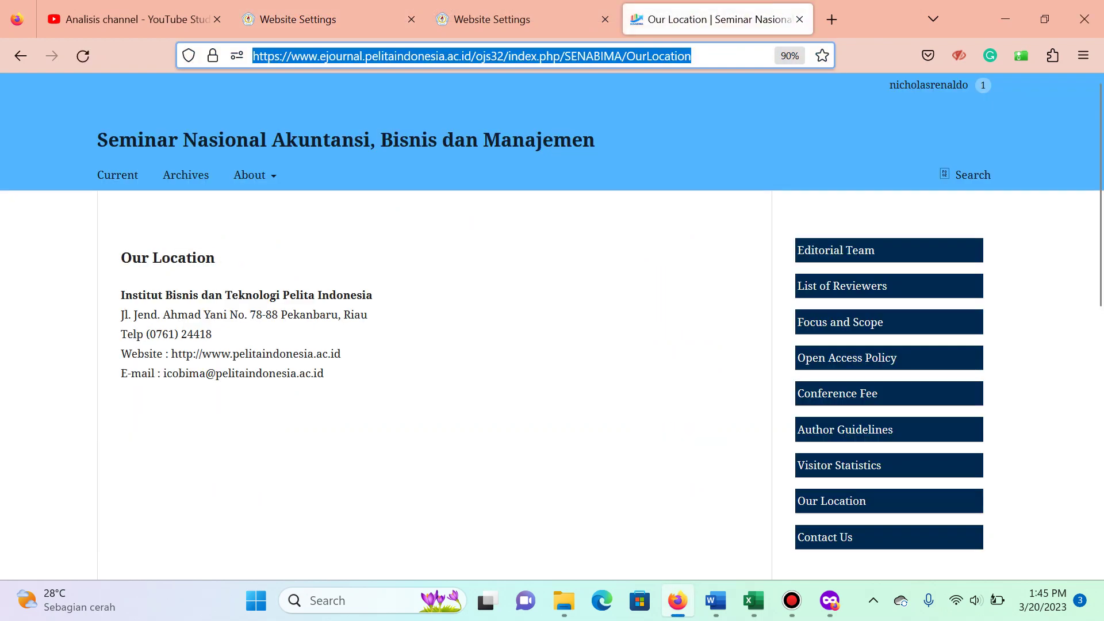
pyautogui.hotkey('ctrl', 'pageup')
pyautogui.hotkey('ctrl', 'pageup')
pyautogui.hotkey('ctrl', 'pagedown')
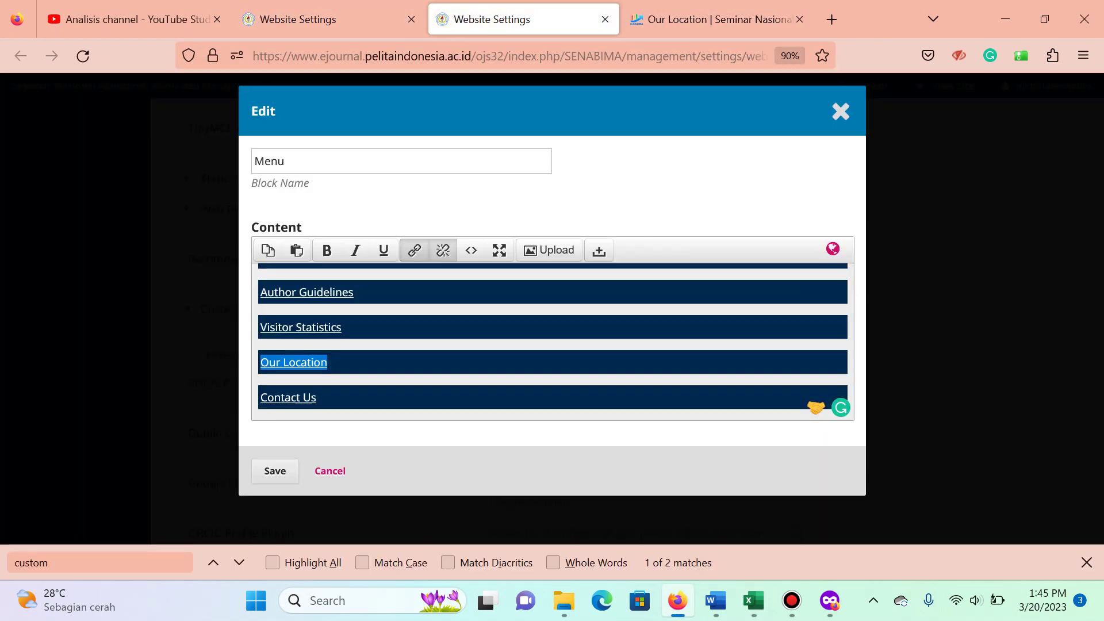
pyautogui.click(414, 250)
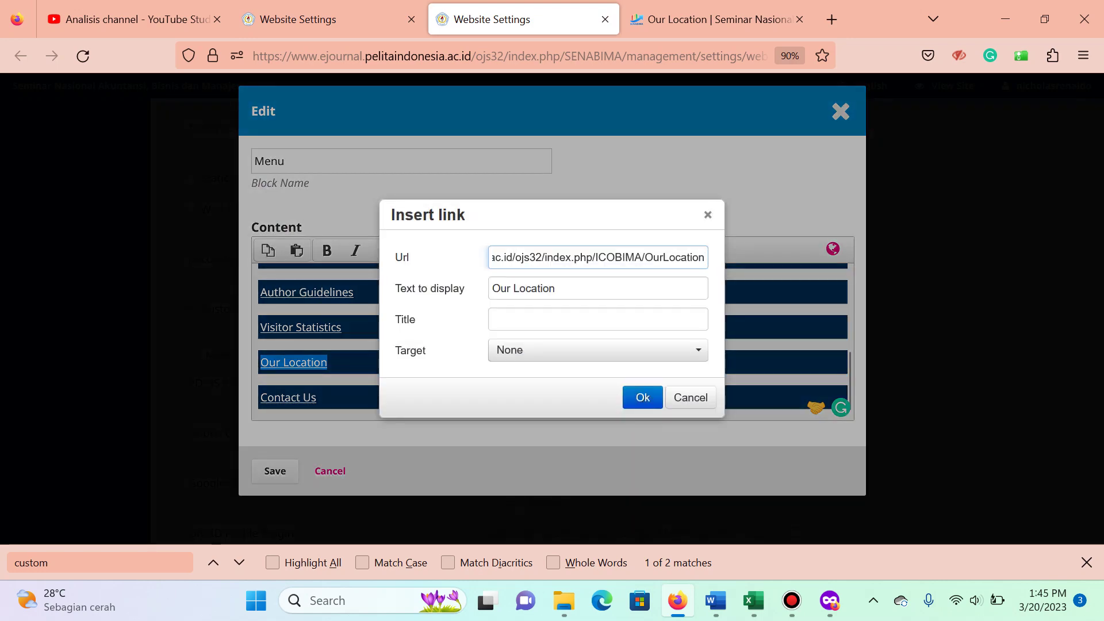
pyautogui.hotkey('ctrl', 'a')
pyautogui.hotkey('ctrl', 'v')
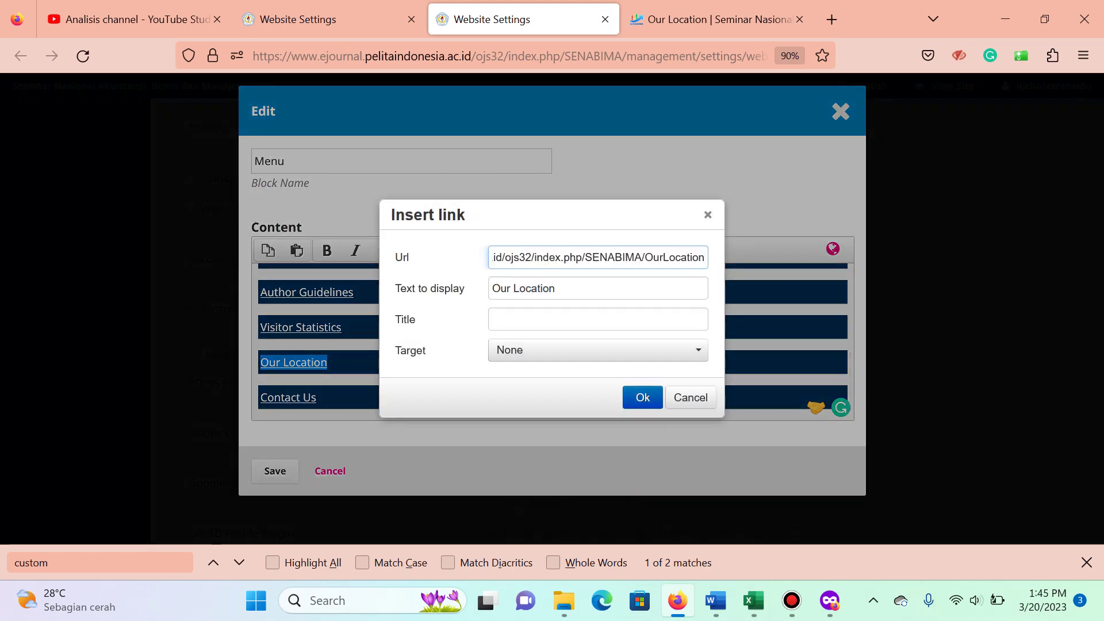
pyautogui.click(642, 397)
# Step: Repoint Contact Us to the SENABIMA ContactUs page URL and save the Menu block
pyautogui.hotkey('ctrl', 'pagedown')
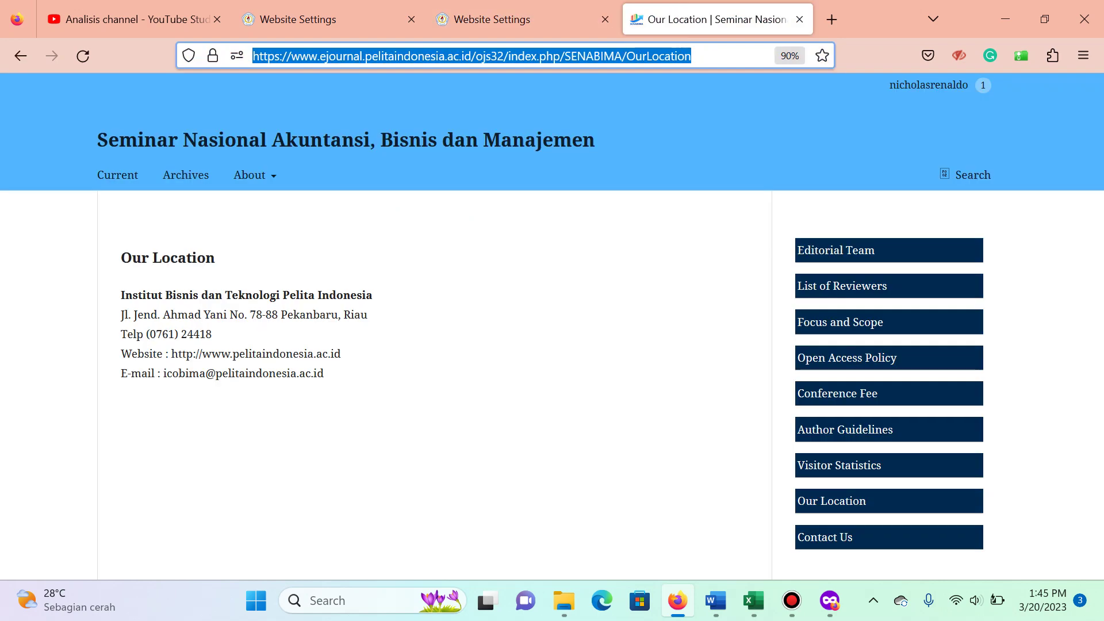
pyautogui.hotkey('ctrl', 'Tab')
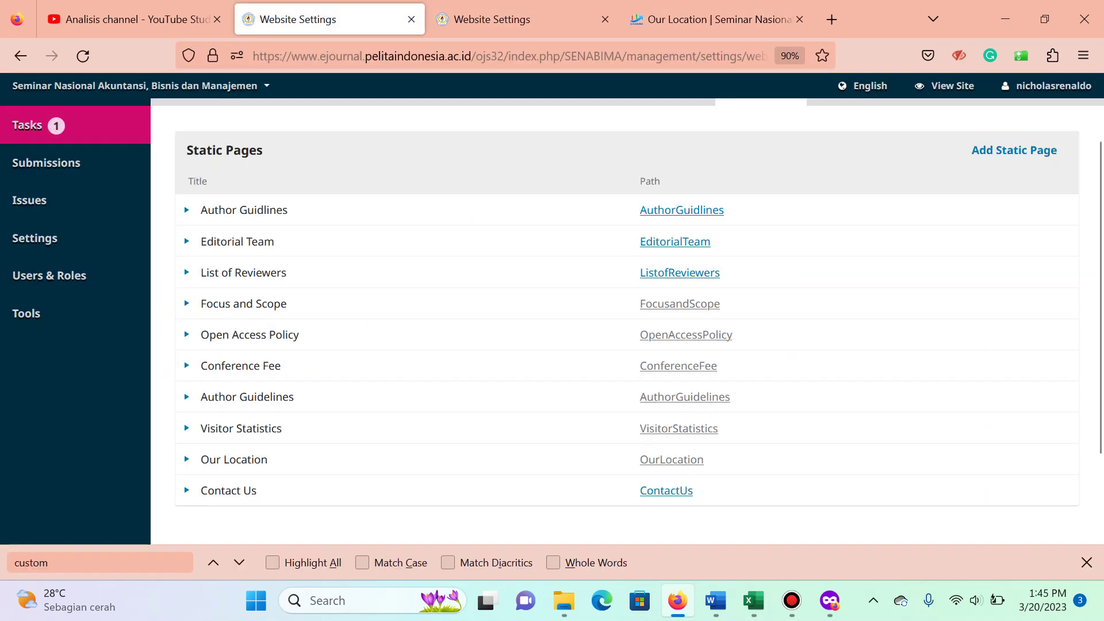
pyautogui.hotkey('ctrl', 'Tab')
pyautogui.press('F5')
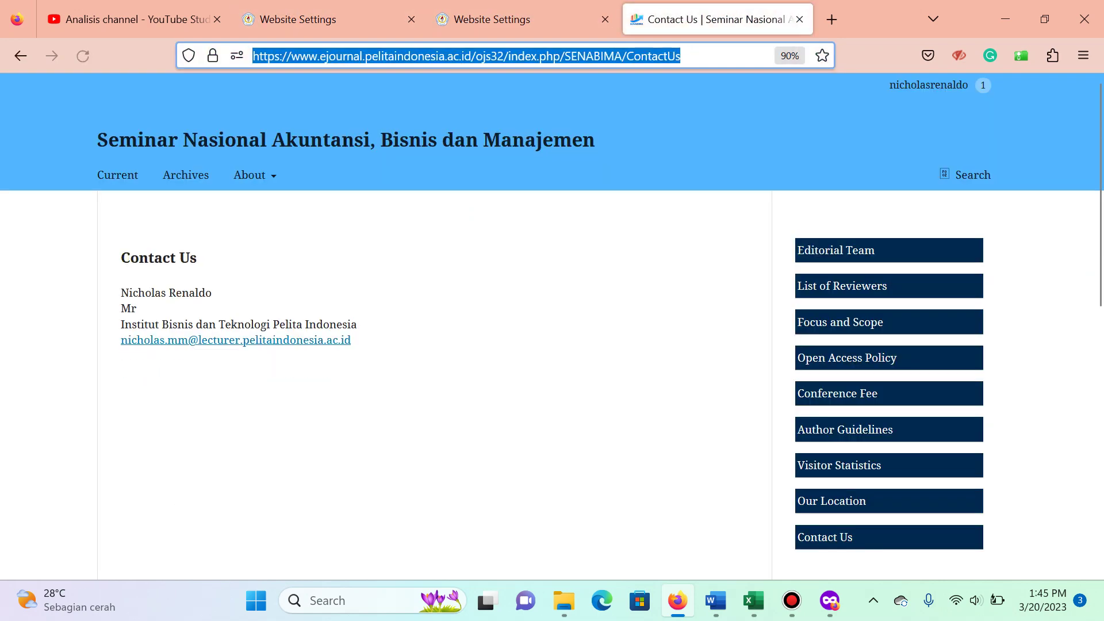
pyautogui.hotkey('ctrl', 'shift', 'Tab')
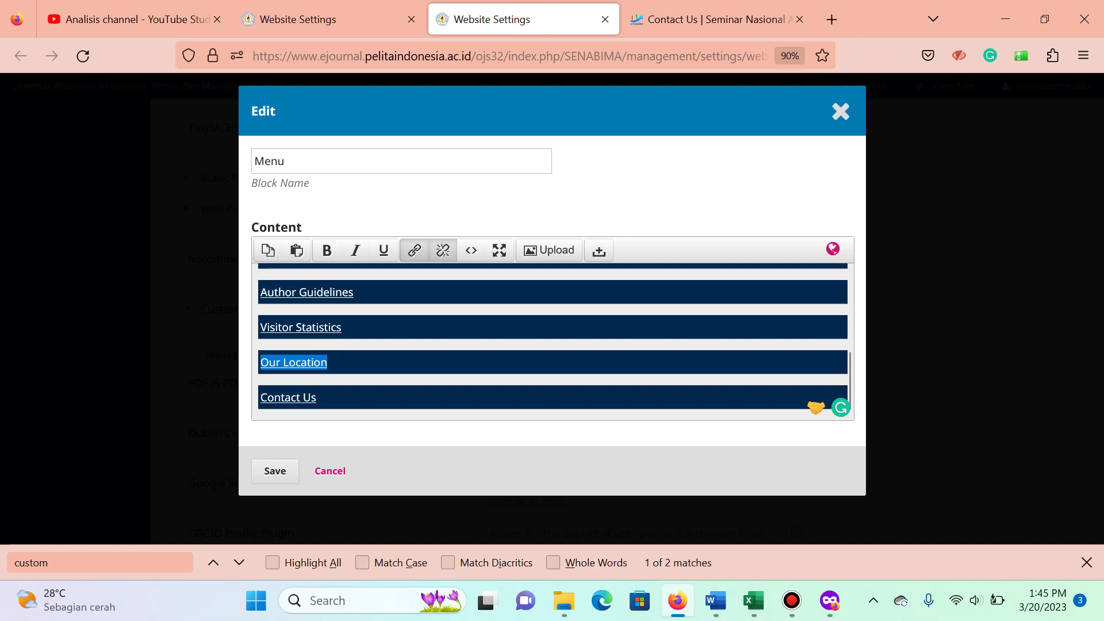
pyautogui.moveTo(260, 397); pyautogui.dragTo(316, 397)
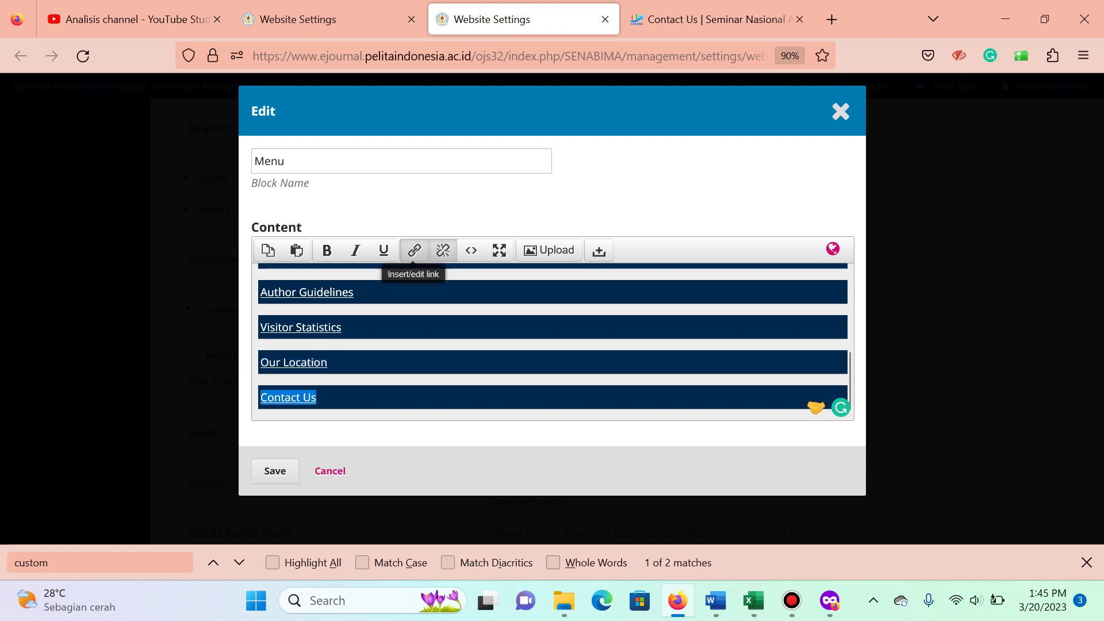
pyautogui.click(414, 250)
pyautogui.hotkey('ctrl', 'a')
pyautogui.write('https://www.ejournal.pelitaindonesia.ac.id/ojs32/index.php/SENABIMA/ContactUs')
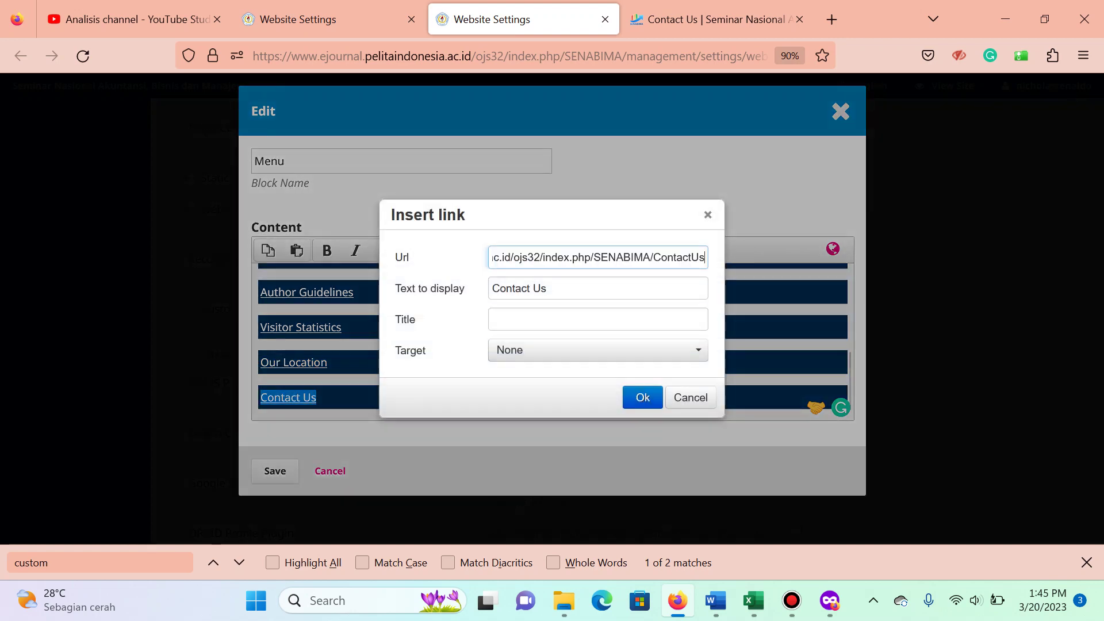
pyautogui.click(642, 397)
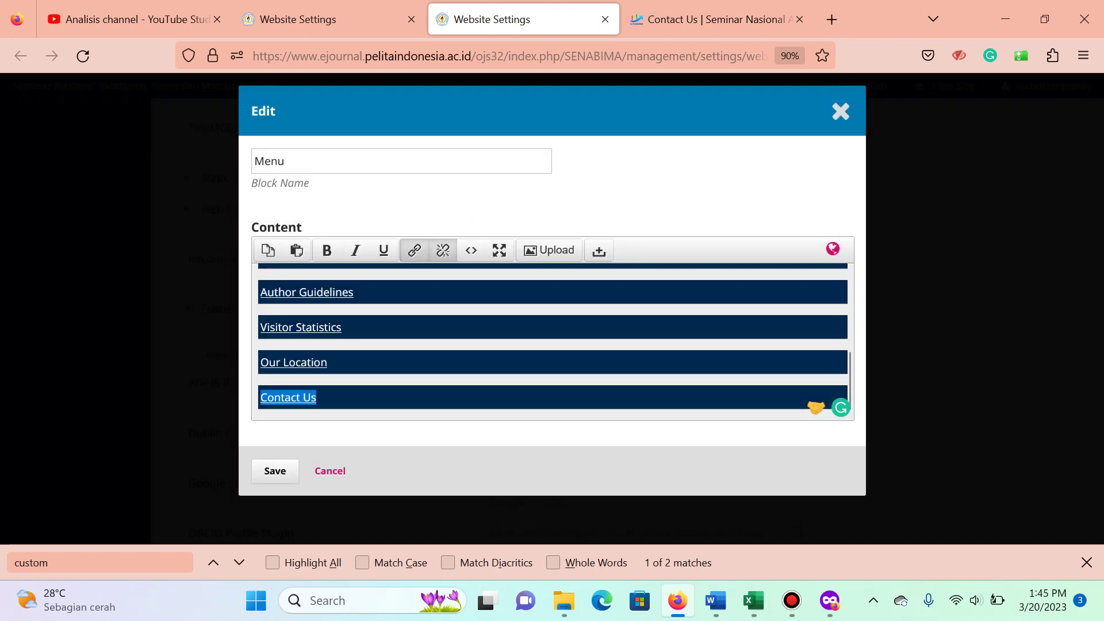
pyautogui.click(274, 471)
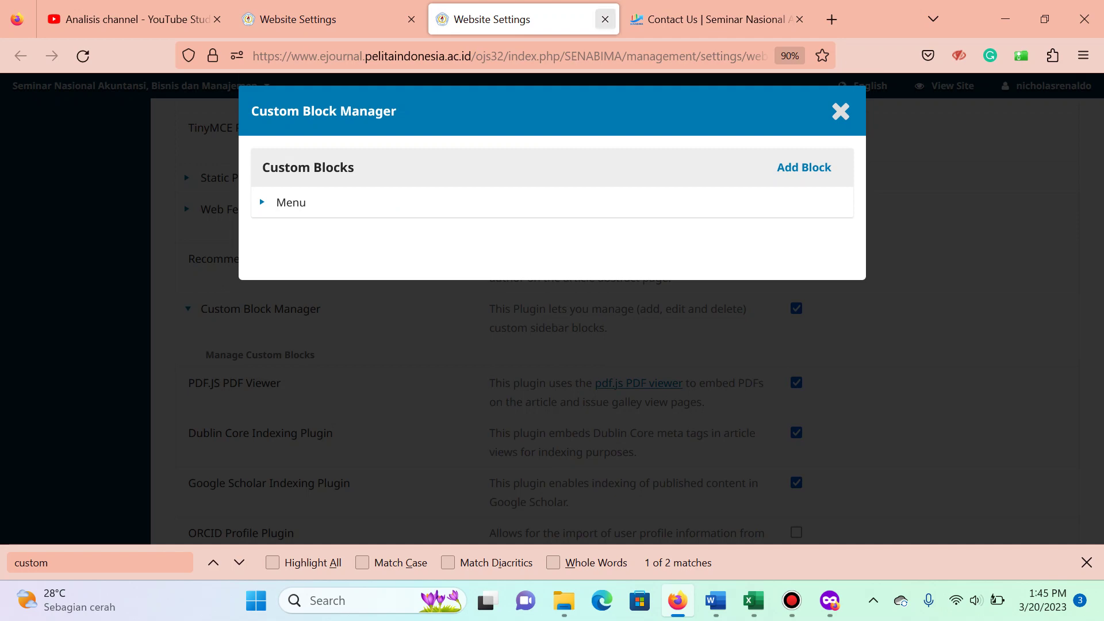
# Step: Close the block manager and view Editorial Team, List of Reviewers, Focus and Scope, Open Access Policy
pyautogui.click(840, 111)
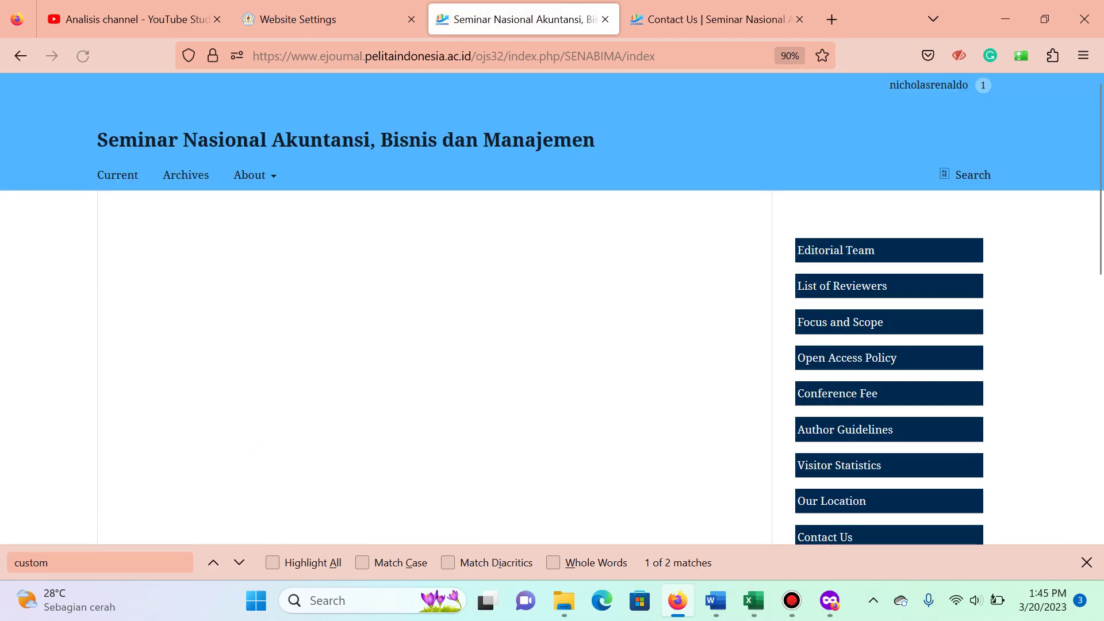
pyautogui.click(835, 250)
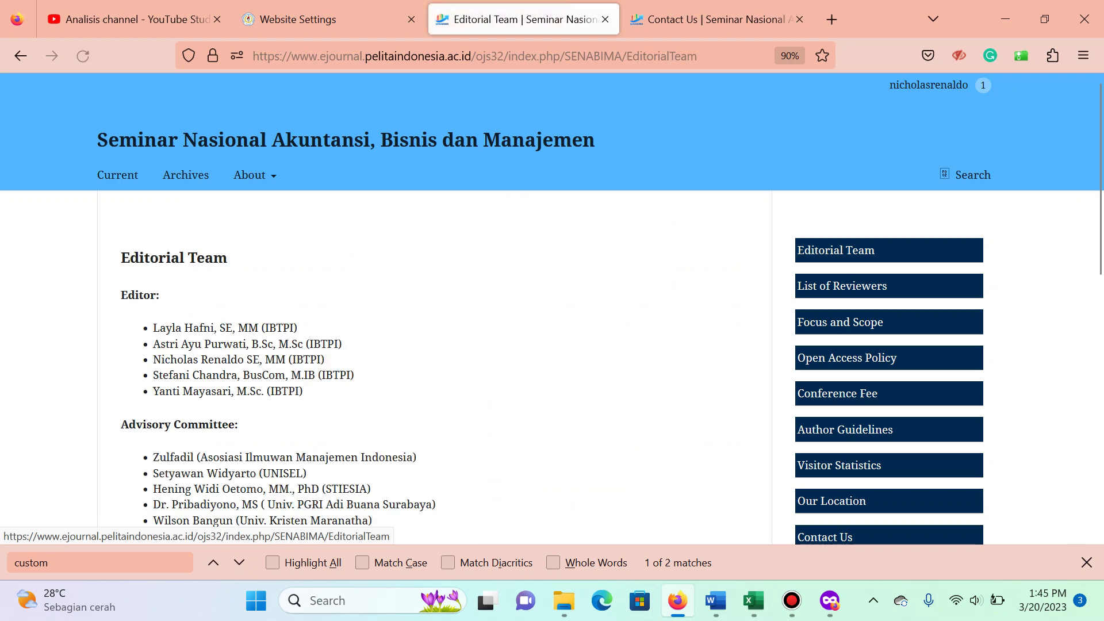
pyautogui.click(835, 286)
pyautogui.click(838, 322)
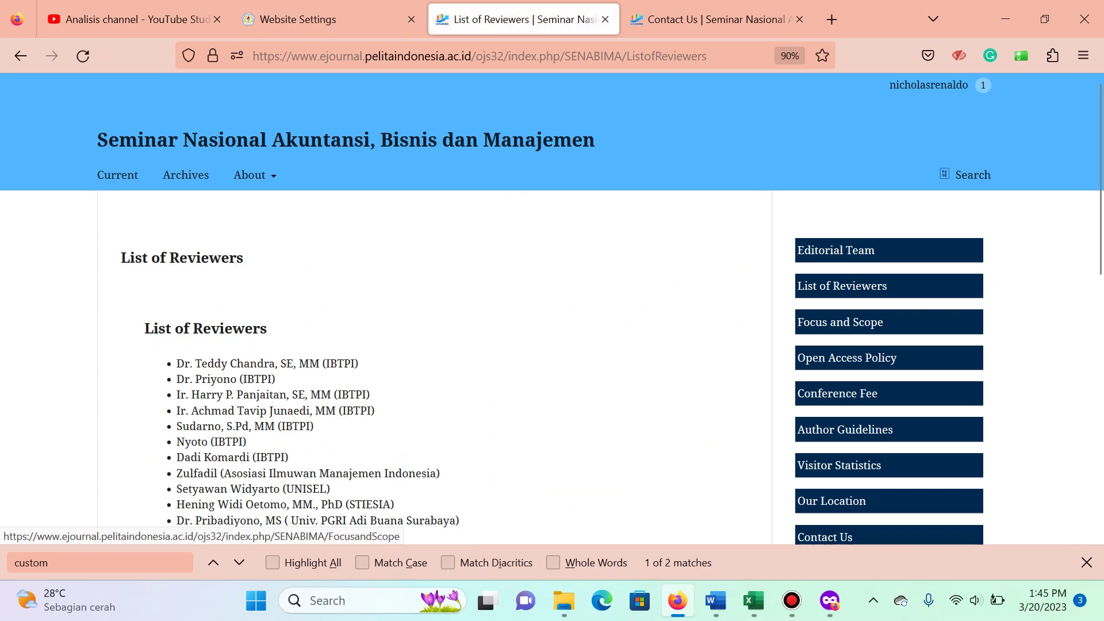
pyautogui.click(845, 358)
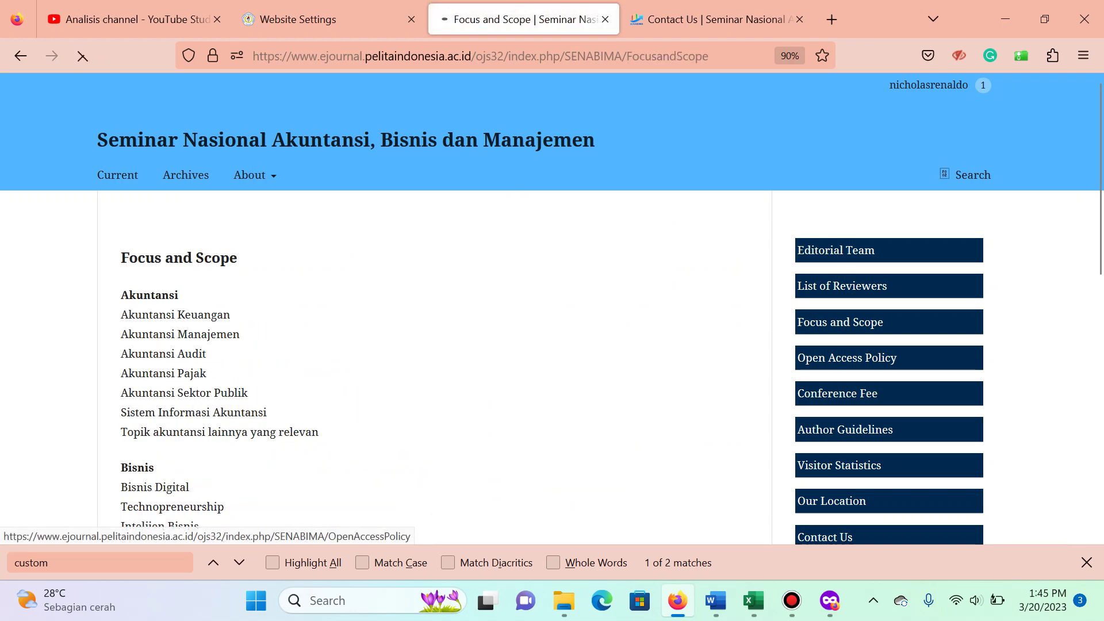
# Step: View the Conference Fee page, then scroll through the Author Guidelines page to its template link
pyautogui.scroll(-2, 845, 326)
pyautogui.click(837, 291)
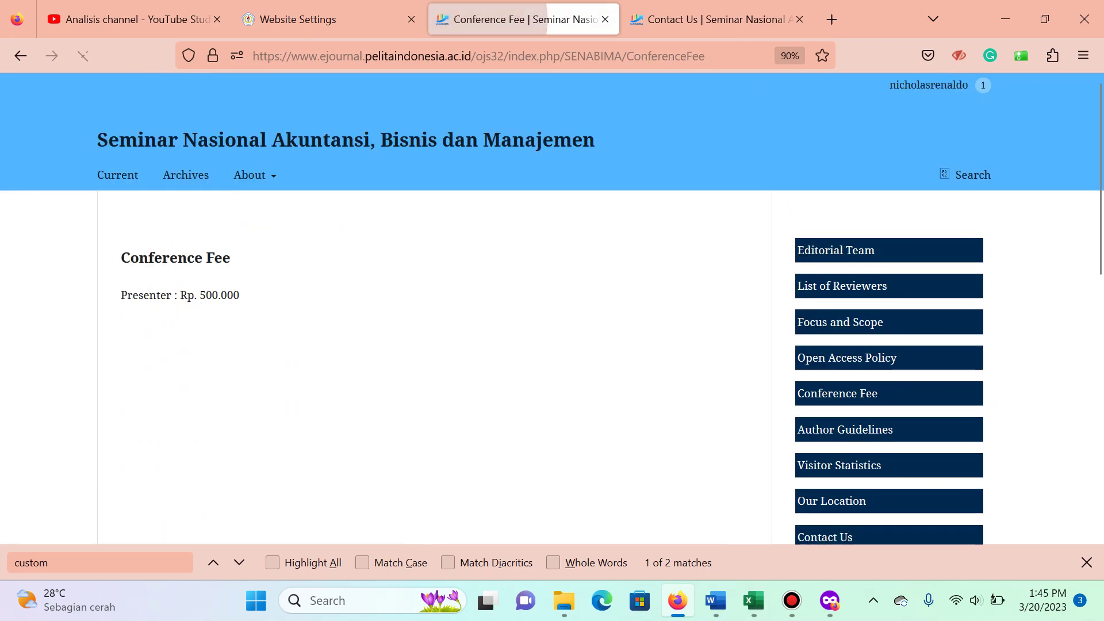
pyautogui.click(844, 429)
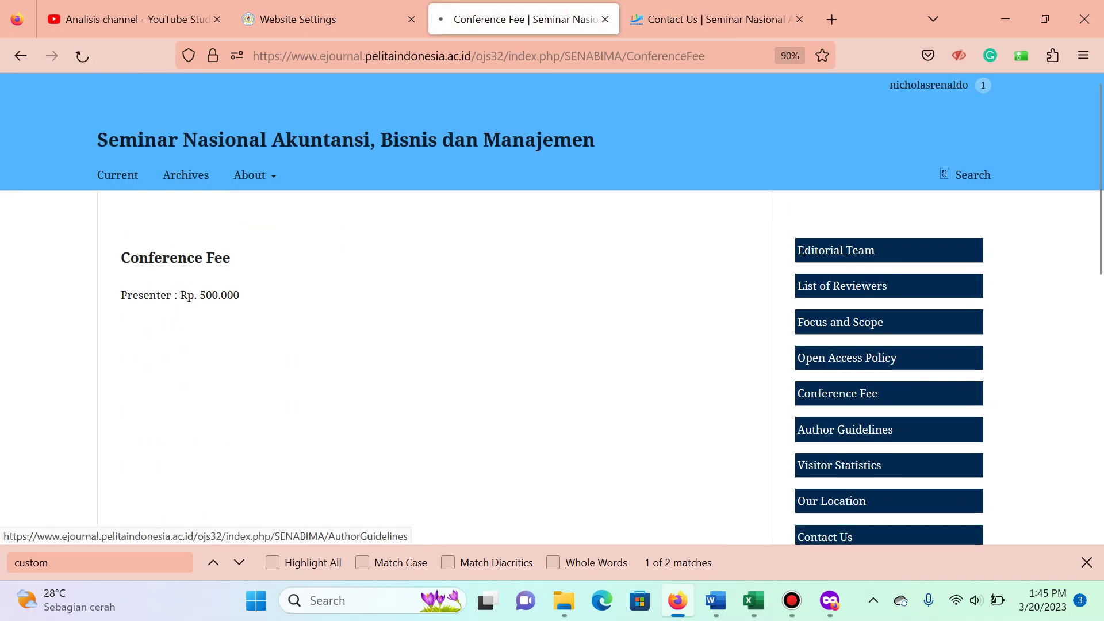
pyautogui.scroll(-6, 845, 429)
pyautogui.scroll(-15, 437, 310)
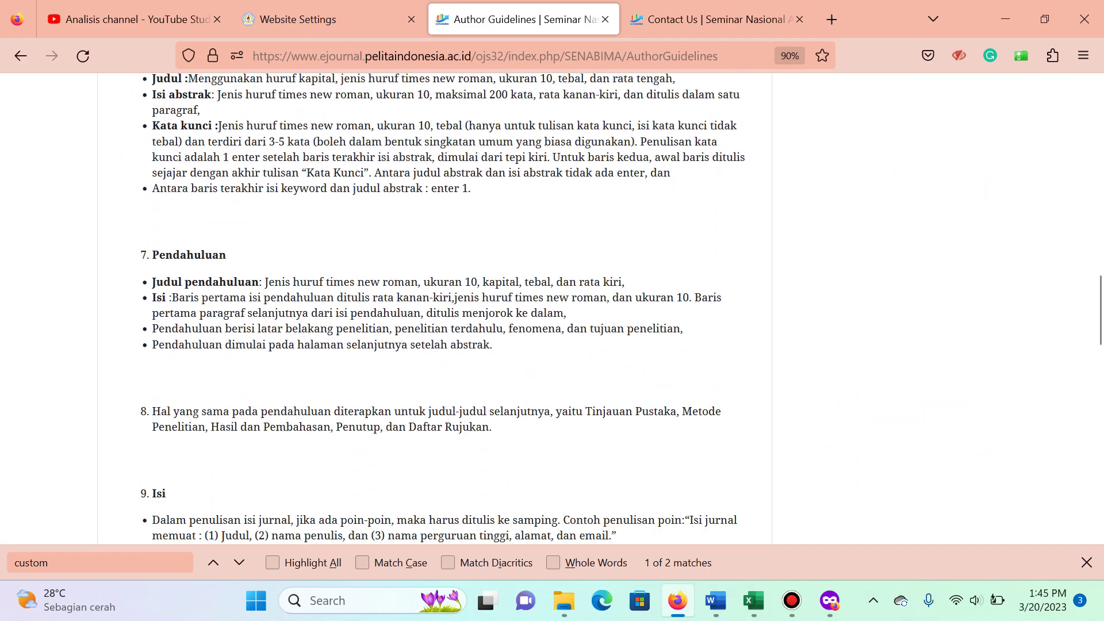
pyautogui.scroll(1, 437, 310)
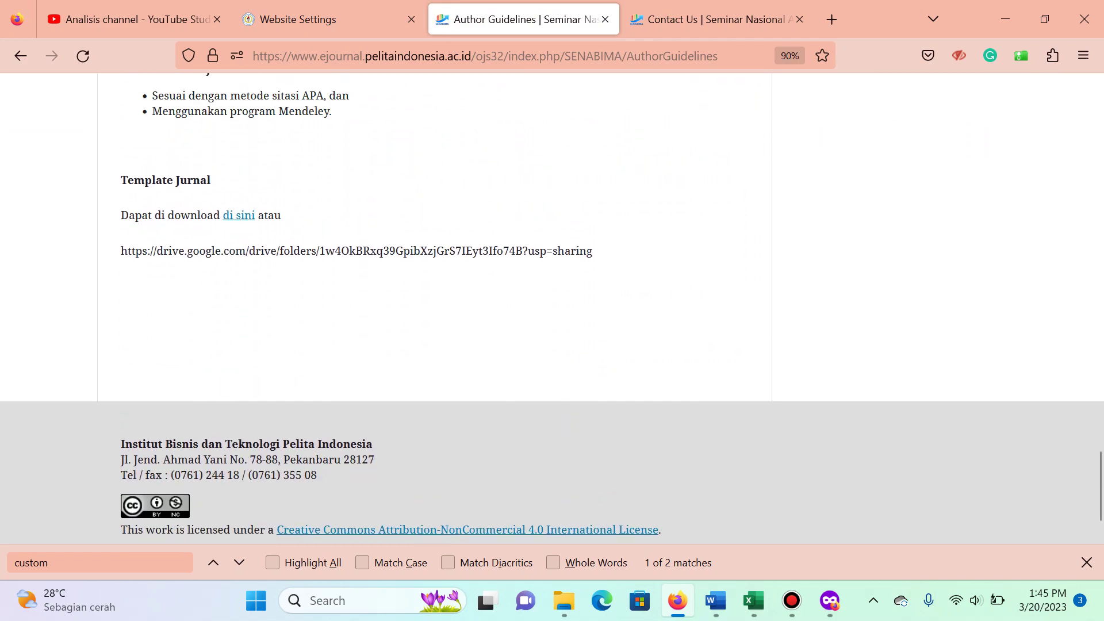
pyautogui.scroll(4, 437, 288)
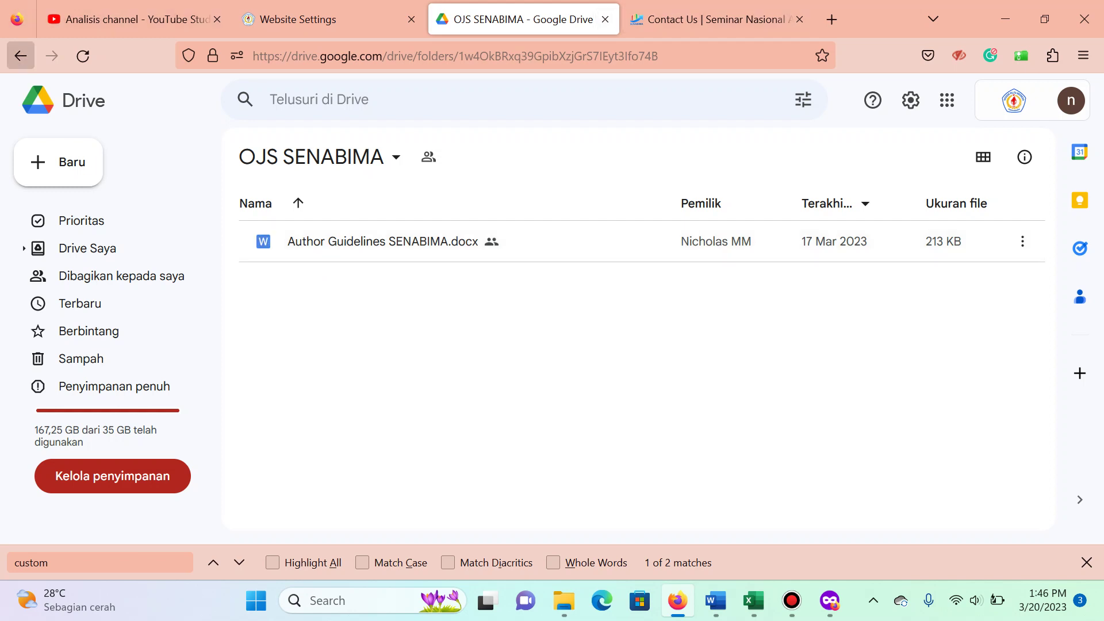
# Step: Open Author Guidelines SENABIMA.docx from Drive and copy its anyone-with-the-link share link
pyautogui.click(21, 56)
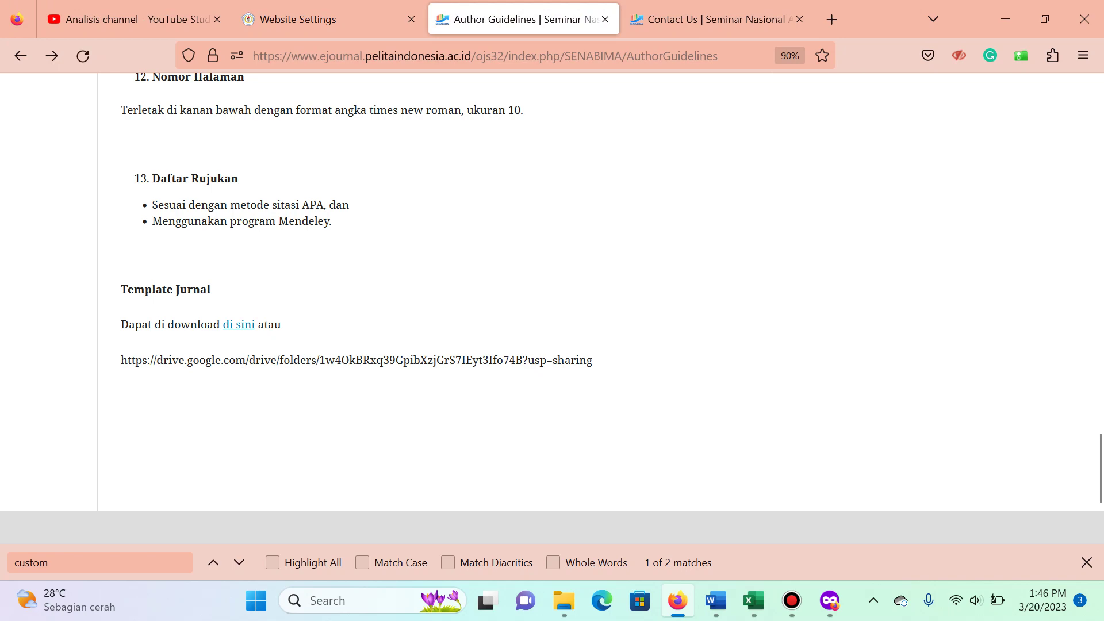
pyautogui.hotkey('alt', 'Tab')
pyautogui.hotkey('alt', 'Tab')
pyautogui.hotkey('alt', 'Tab')
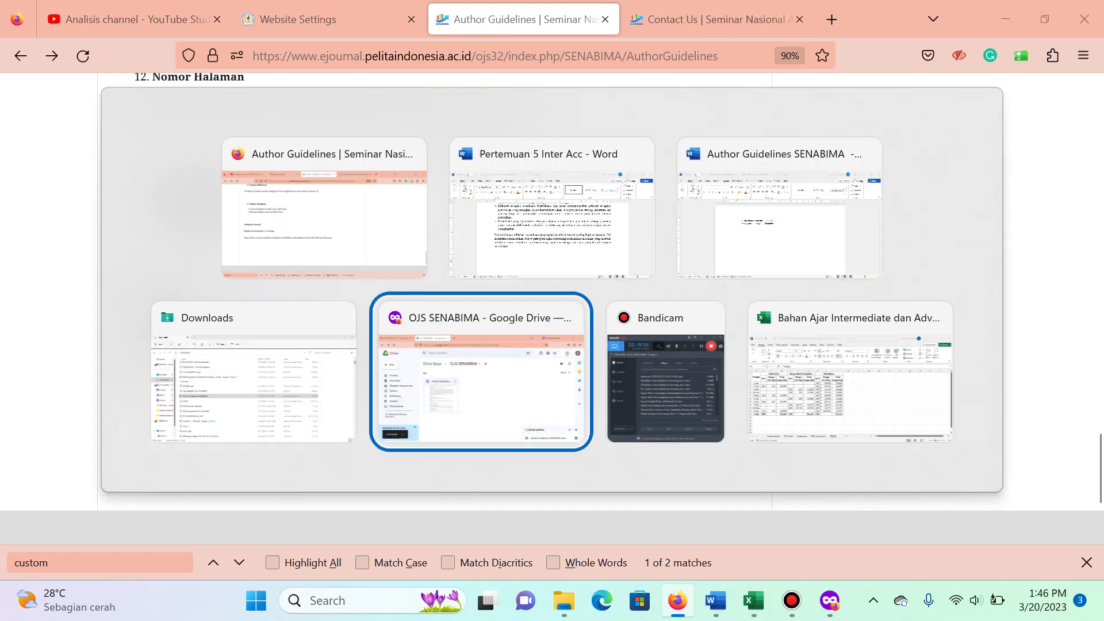
pyautogui.doubleClick(333, 314)
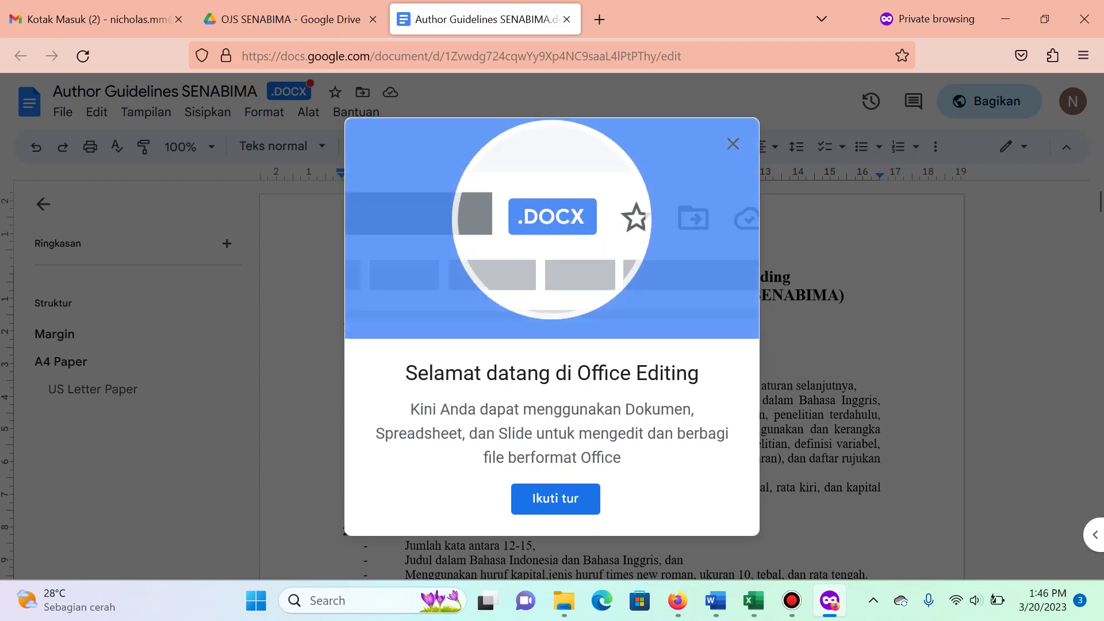
pyautogui.click(732, 143)
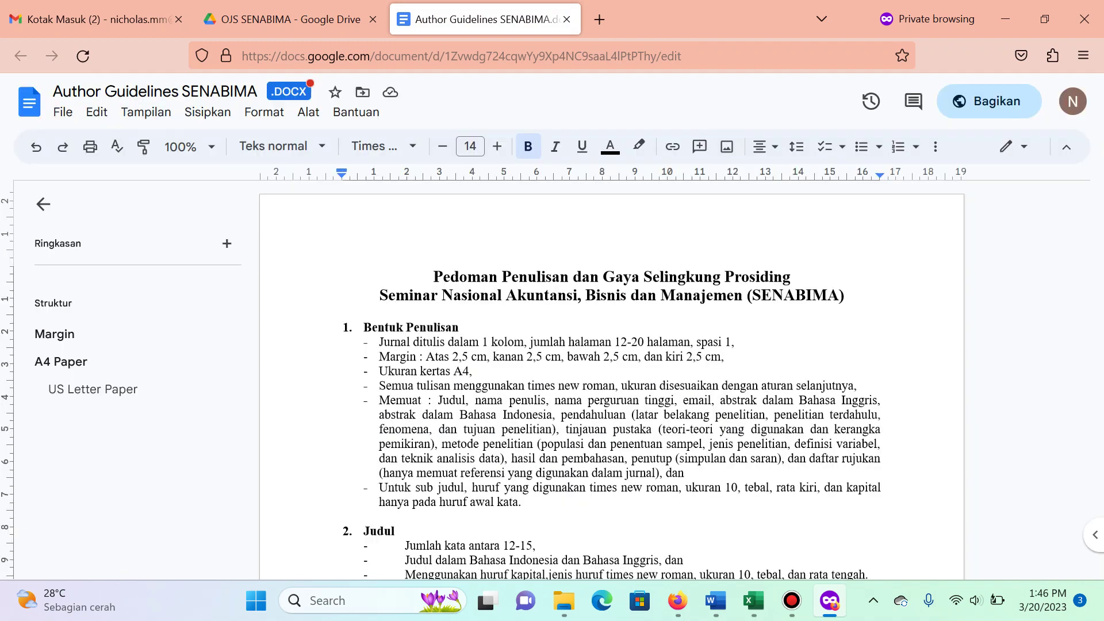
pyautogui.click(989, 101)
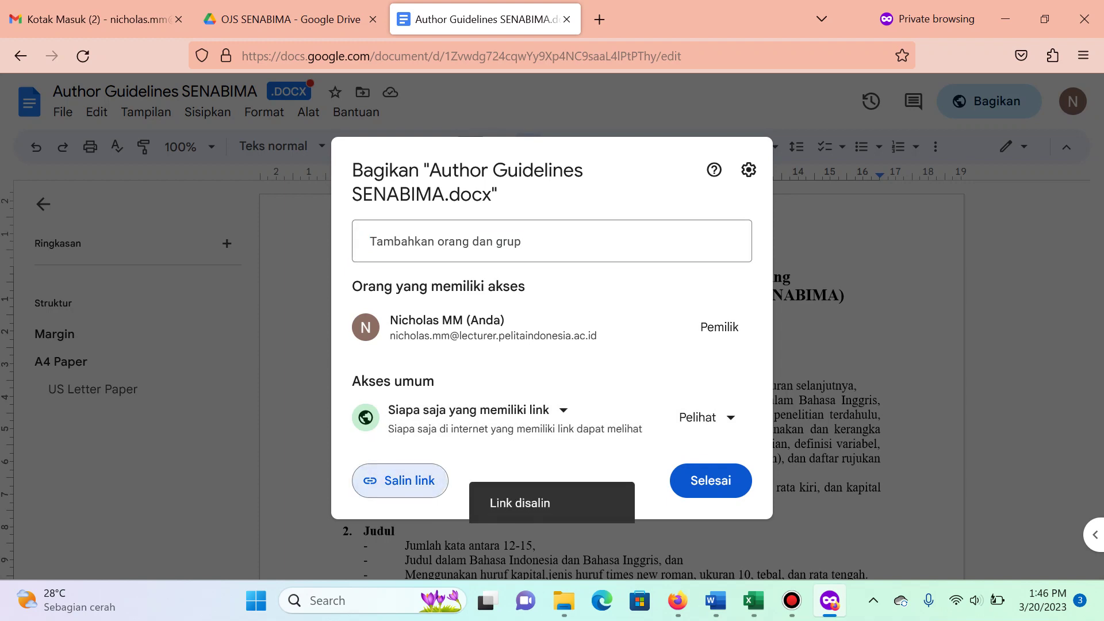
pyautogui.hotkey('ctrl', 'shift', 'Tab')
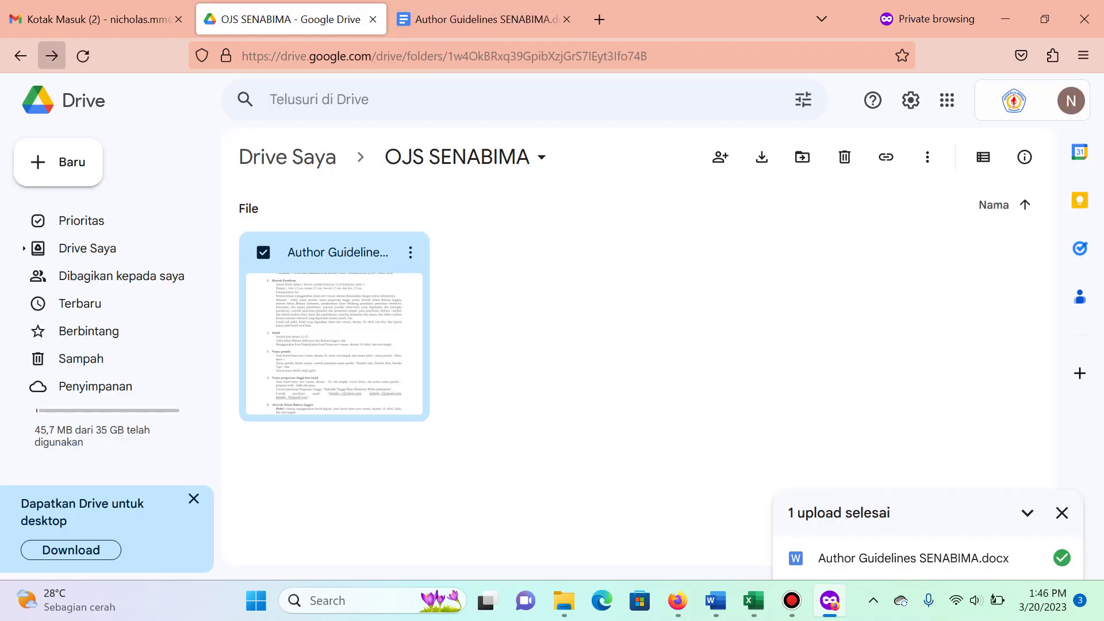
# Step: Edit the Author Guidelines static page, replacing the written Drive folder URL with the Google Docs link
pyautogui.click(21, 56)
pyautogui.hotkey('alt', 'Tab')
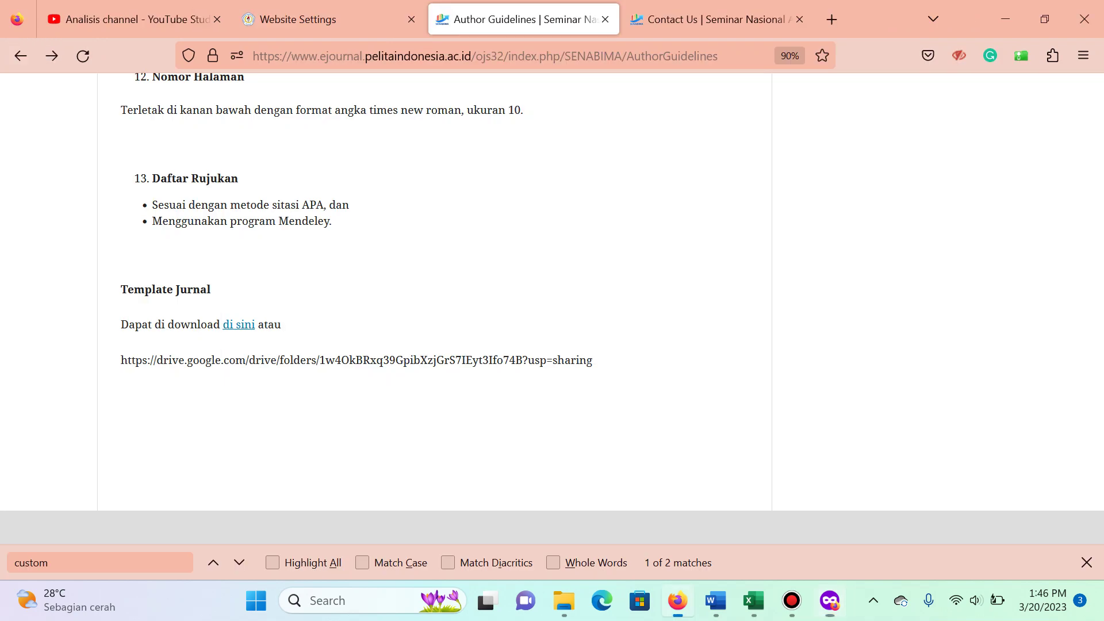
pyautogui.hotkey('ctrl', 'shift', 'Tab')
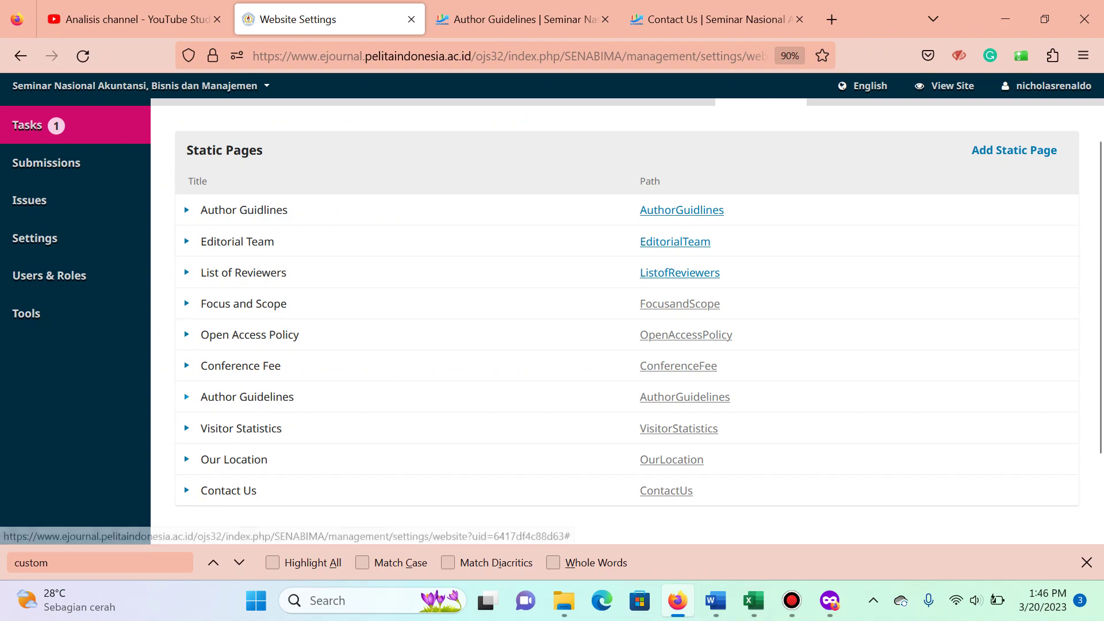
pyautogui.click(247, 397)
pyautogui.click(214, 424)
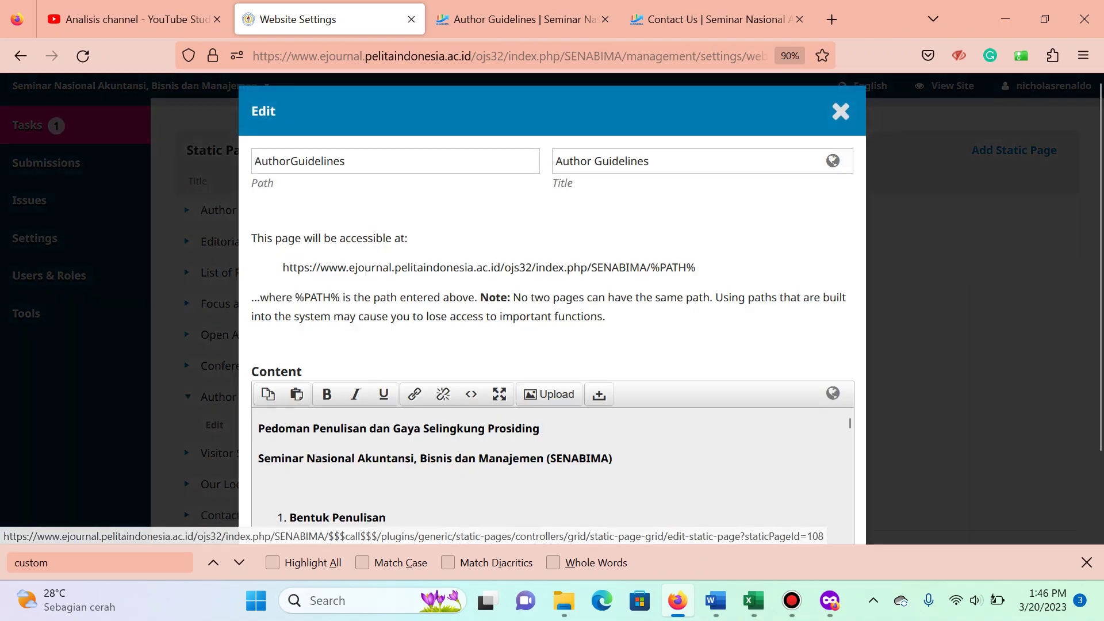
pyautogui.scroll(-3, 552, 305)
pyautogui.scroll(-15, 552, 390)
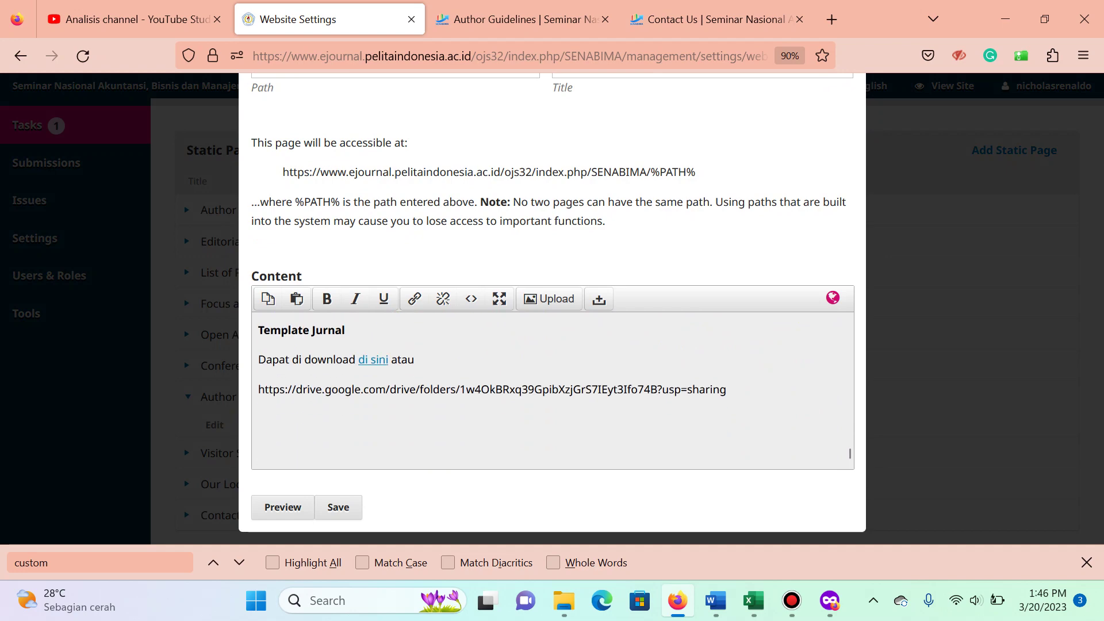
pyautogui.click(726, 389)
pyautogui.hotkey('shift', 'Home')
pyautogui.hotkey('ctrl', 'v')
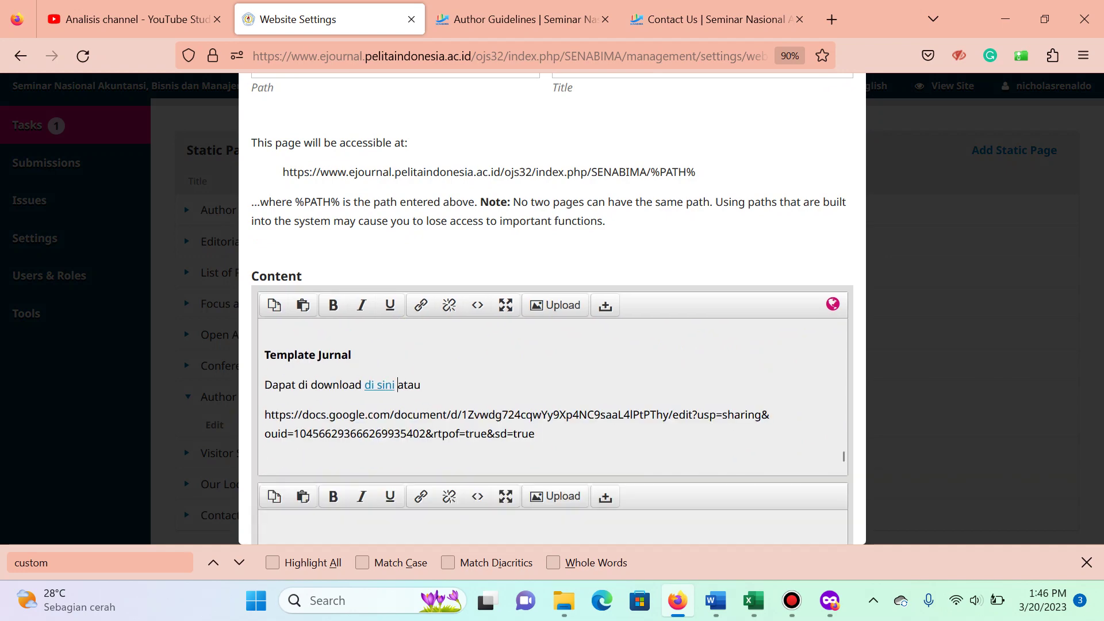
# Step: Relink the words 'di sini' to the Google Docs template URL
pyautogui.moveTo(396, 385); pyautogui.dragTo(364, 385)
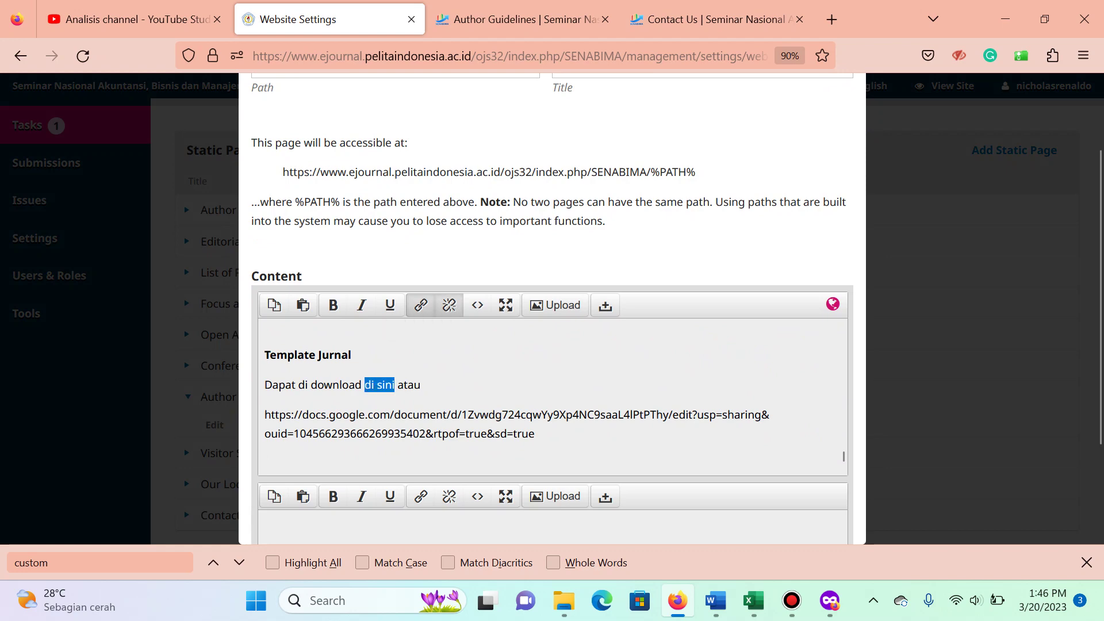
pyautogui.hotkey('ctrl', 'k')
pyautogui.hotkey('ctrl', 'a')
pyautogui.hotkey('ctrl', 'v')
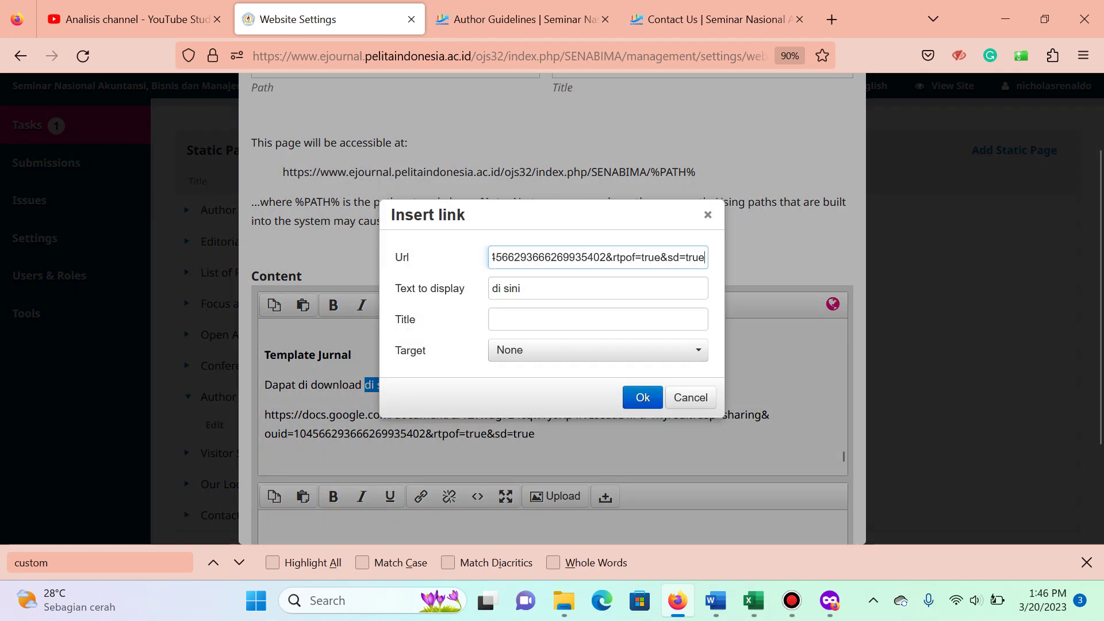
pyautogui.press('Return')
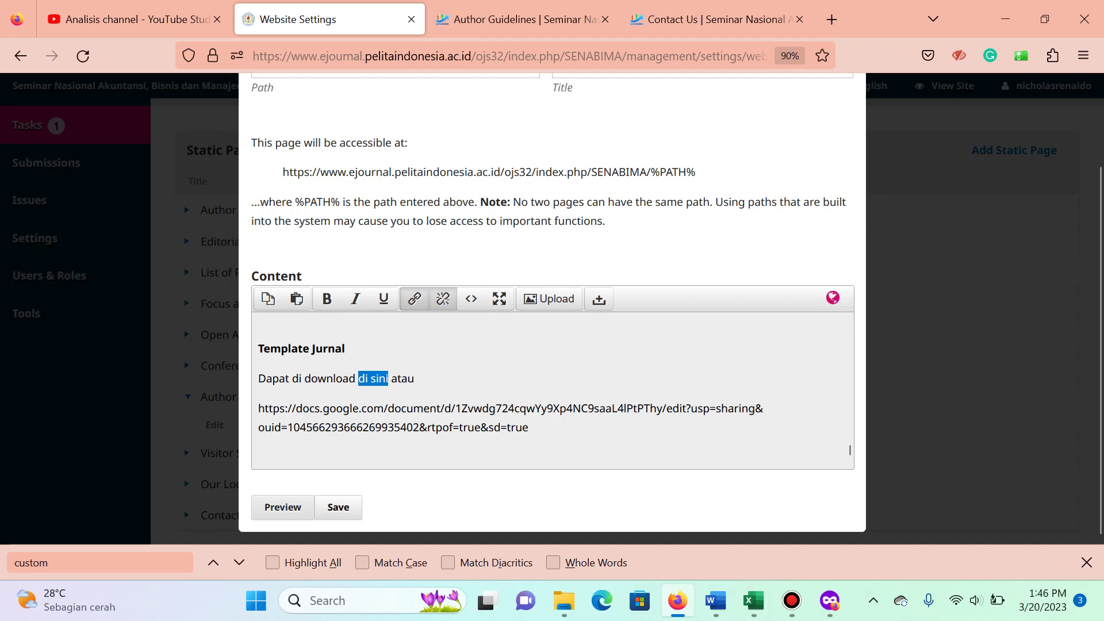
pyautogui.hotkey('ctrl', 'Tab')
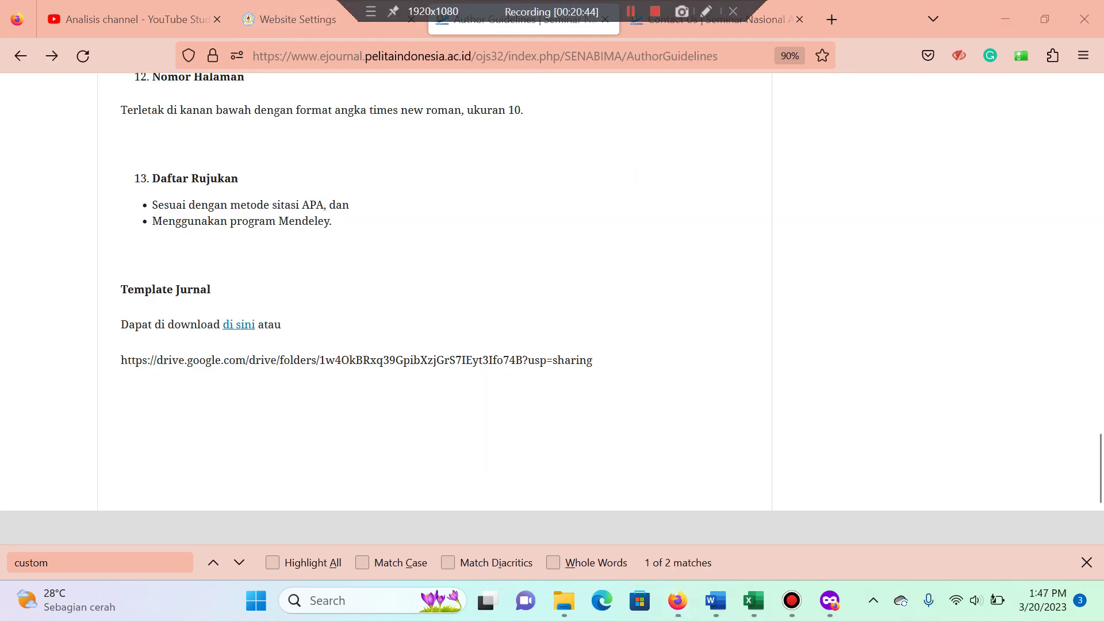
# Step: Reload the public Author Guidelines page and test that its docs.google.com link opens the template
pyautogui.click(357, 360)
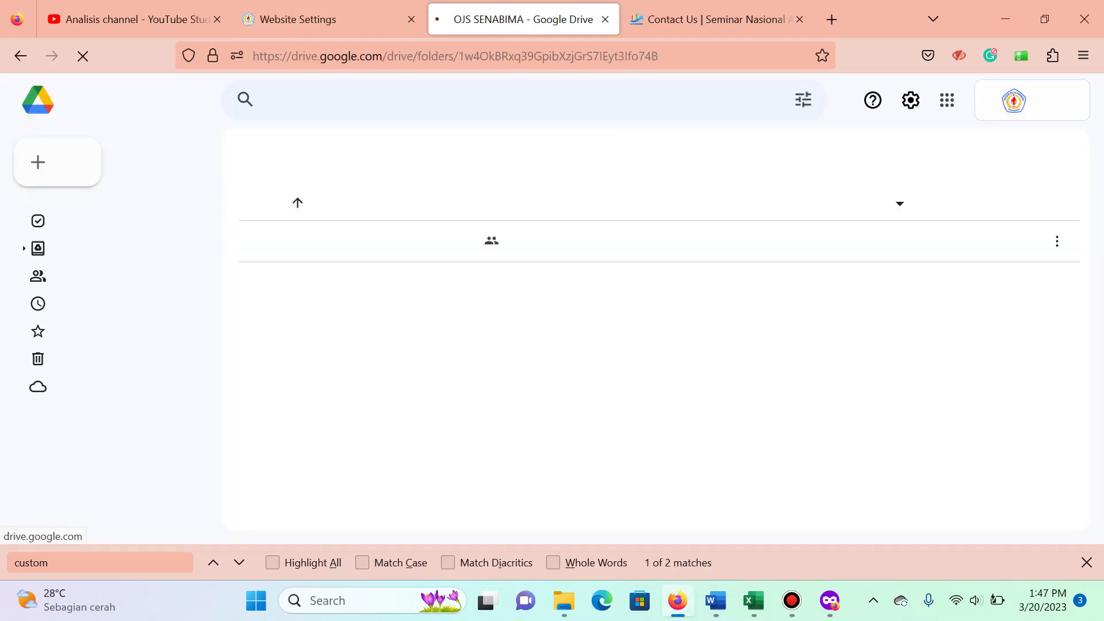
pyautogui.click(21, 56)
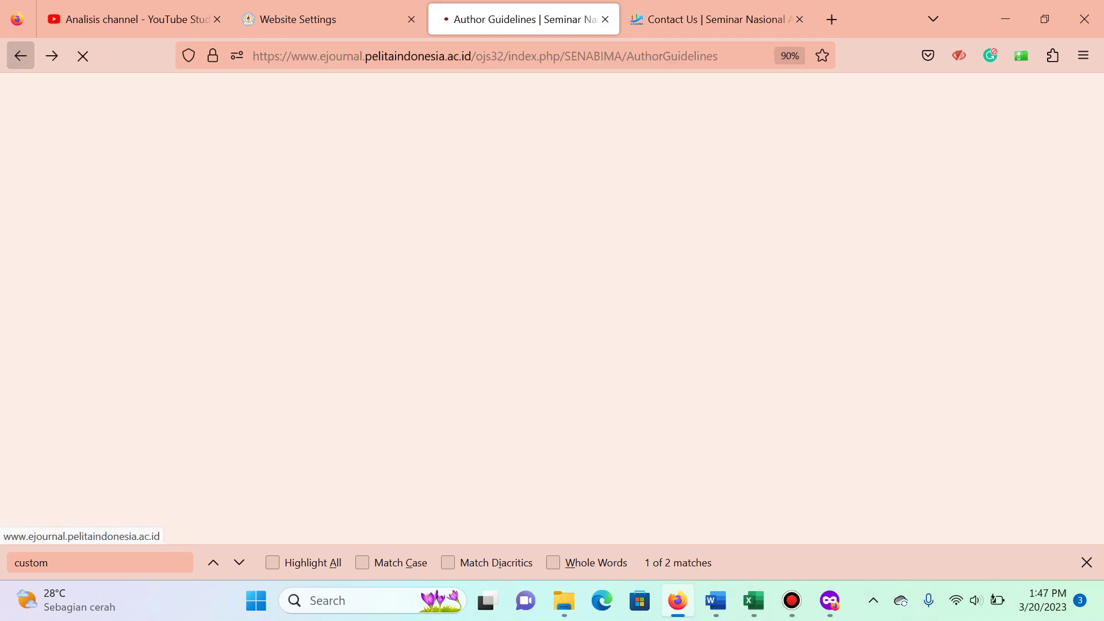
pyautogui.click(83, 55)
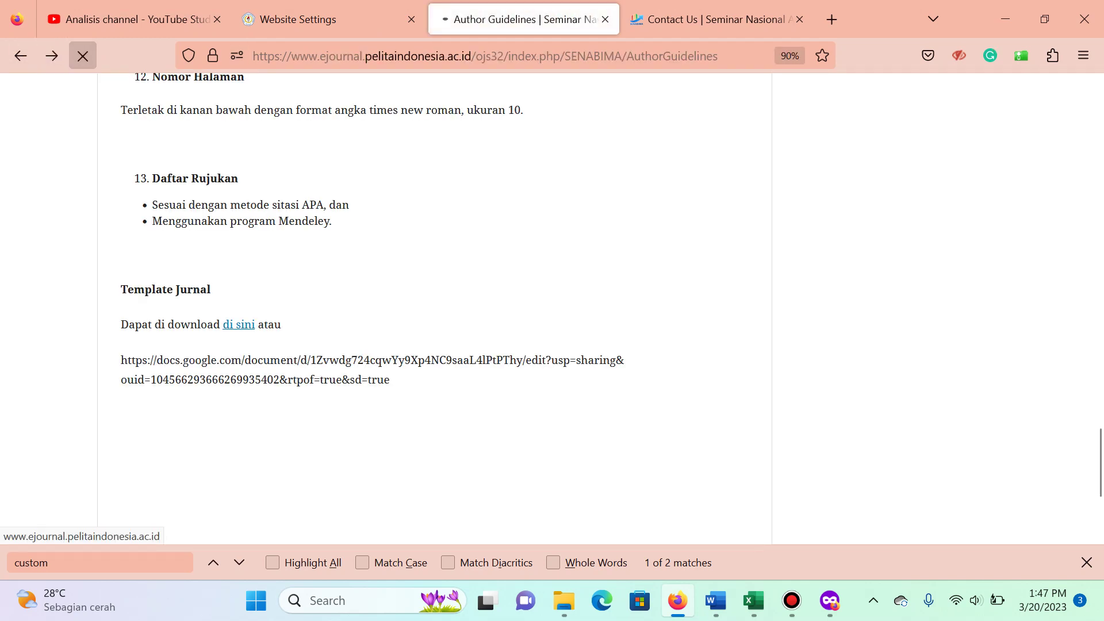
pyautogui.click(357, 360)
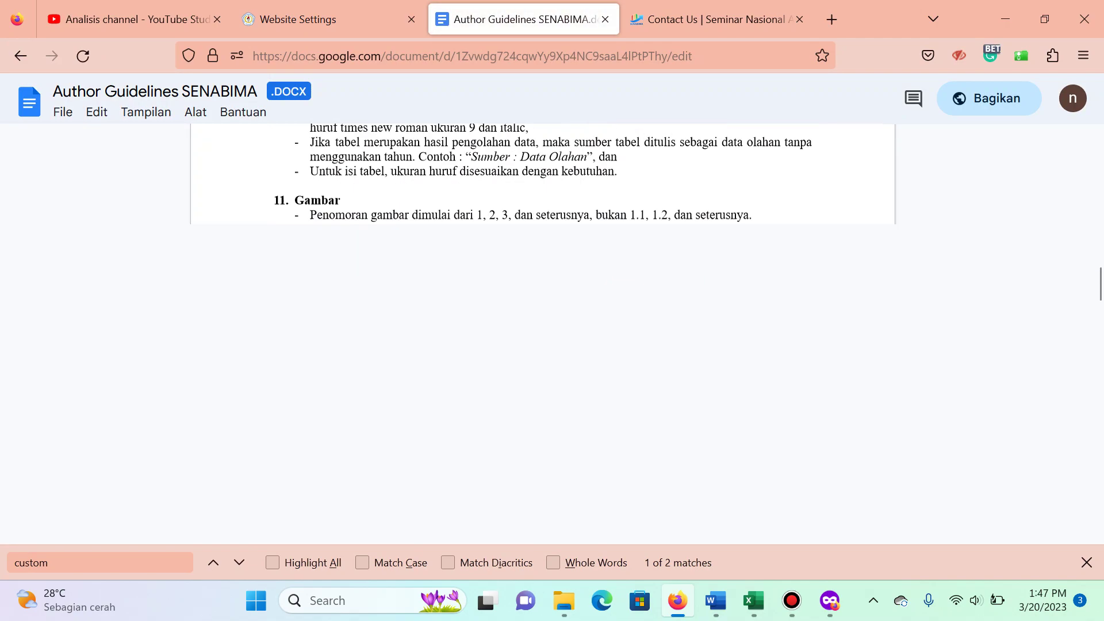
pyautogui.click(21, 56)
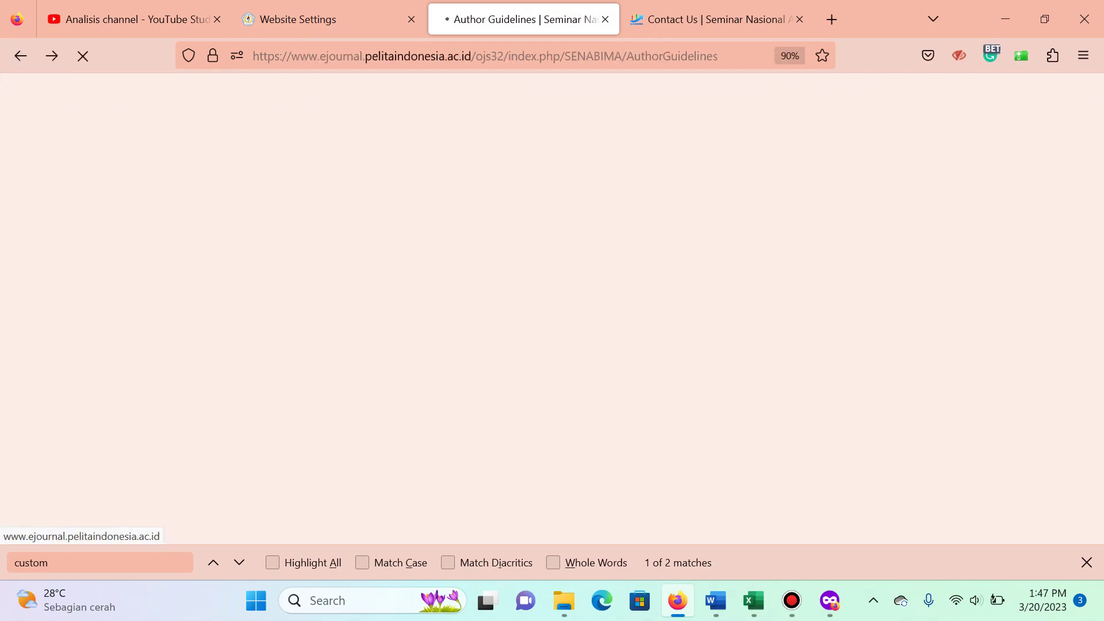
pyautogui.scroll(20, 431, 311)
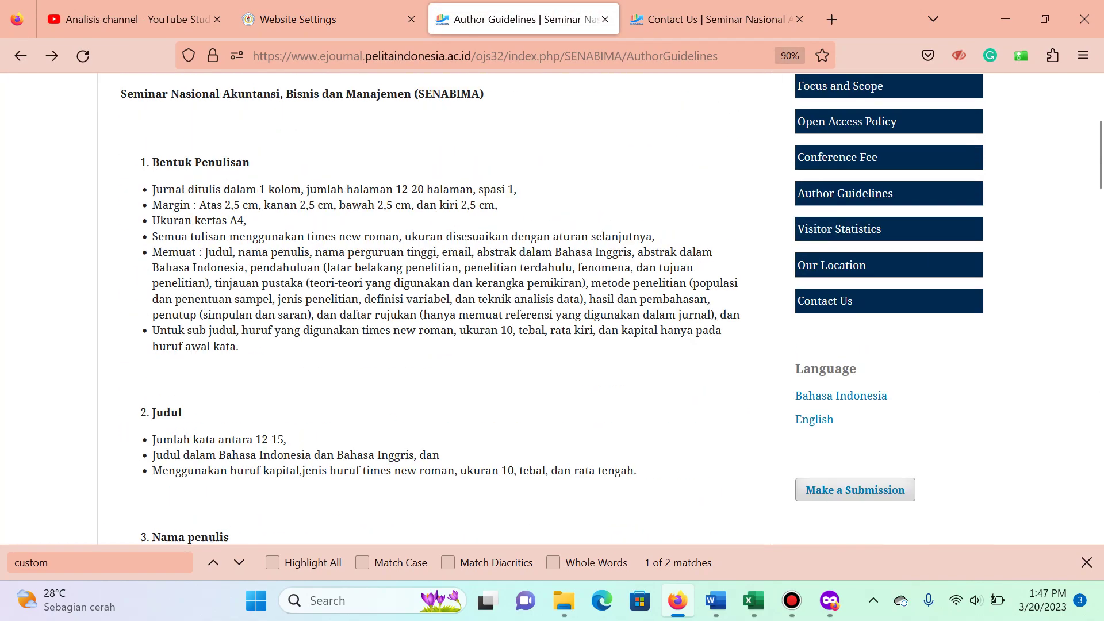
# Step: Go through Visitor Statistics and Our Location to the SENABIMA Contact Us page and search it
pyautogui.click(839, 229)
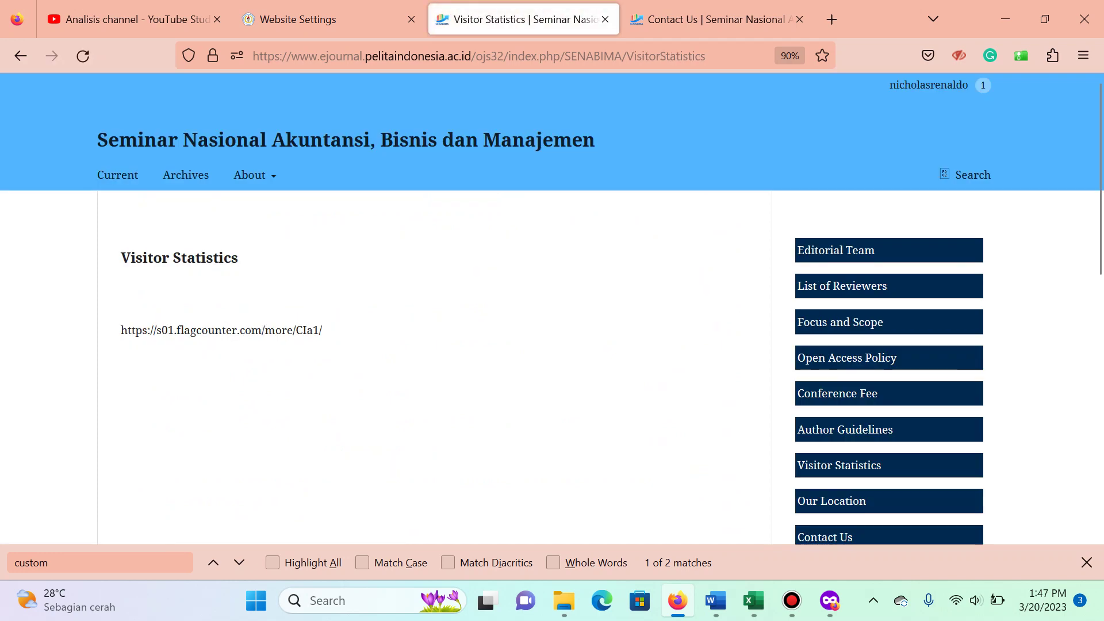
pyautogui.scroll(-3, 552, 310)
pyautogui.click(832, 307)
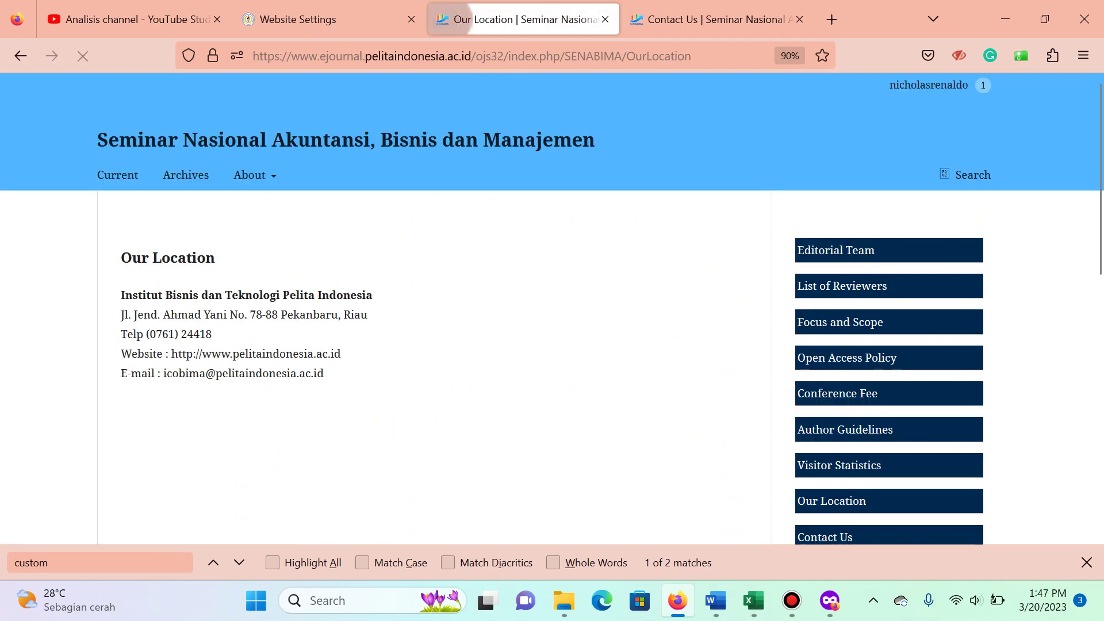
pyautogui.scroll(-3, 831, 307)
pyautogui.click(824, 343)
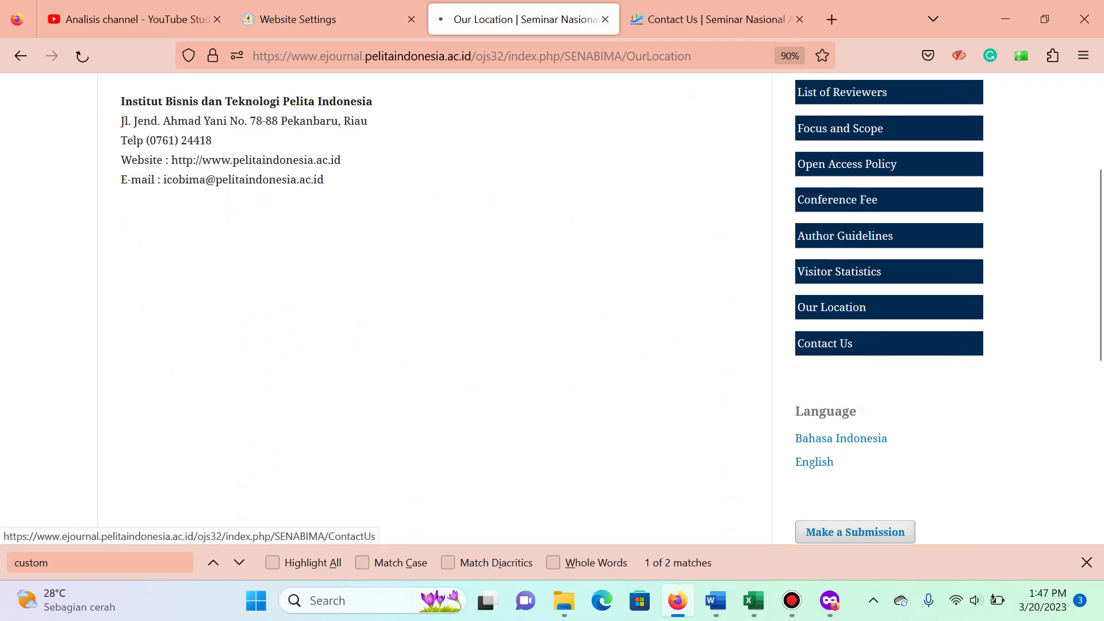
pyautogui.scroll(3, 551, 310)
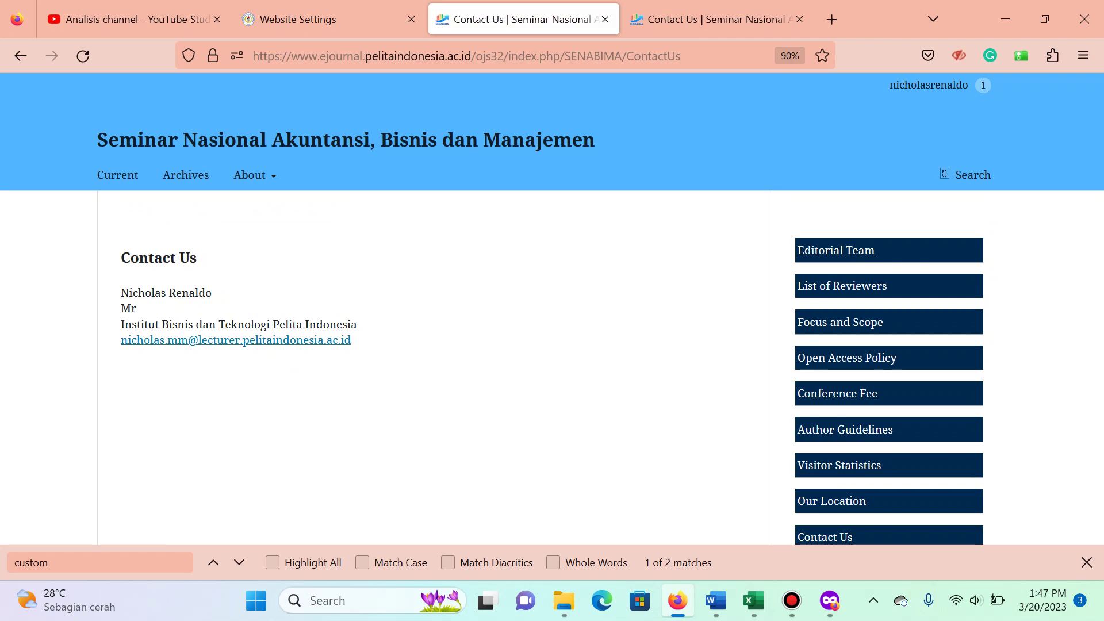
pyautogui.scroll(-2, 552, 345)
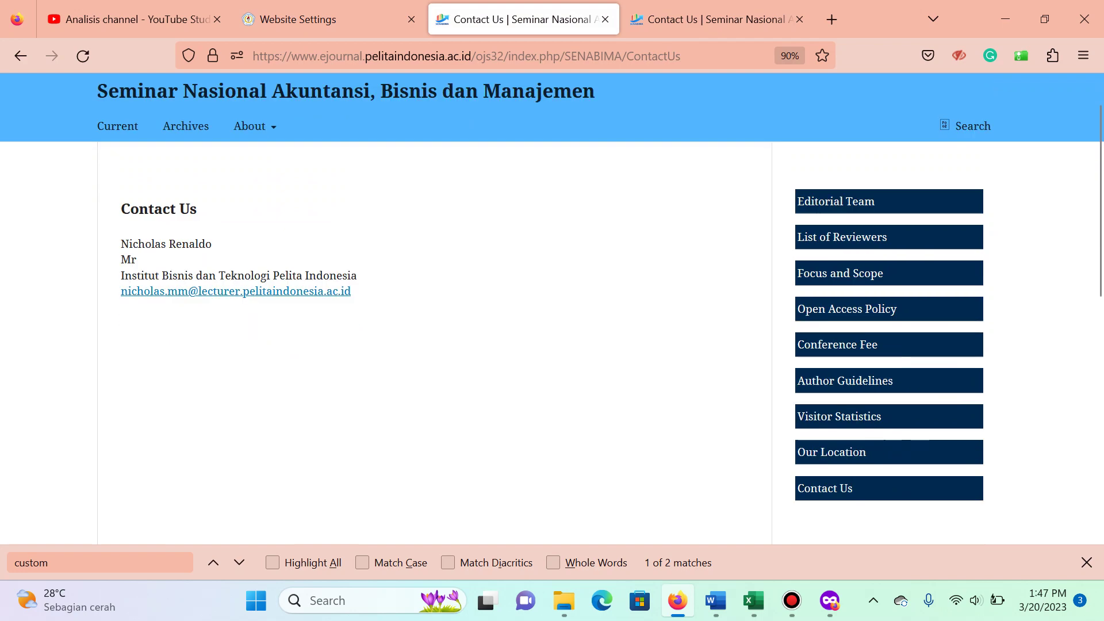
pyautogui.hotkey('ctrl', 'Tab')
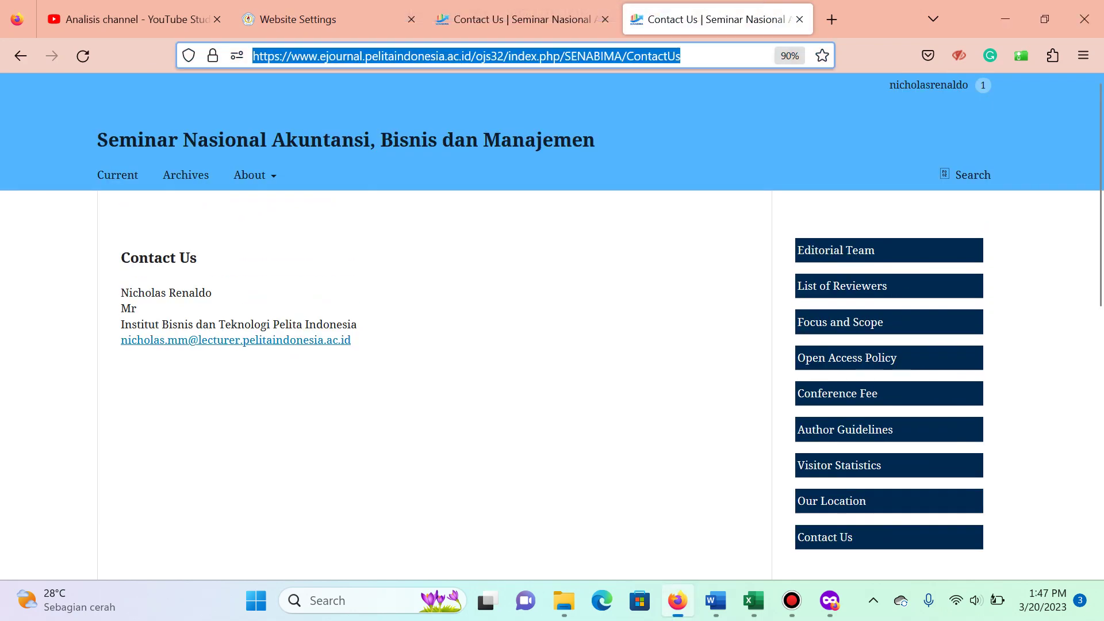
pyautogui.hotkey('ctrl', 'f')
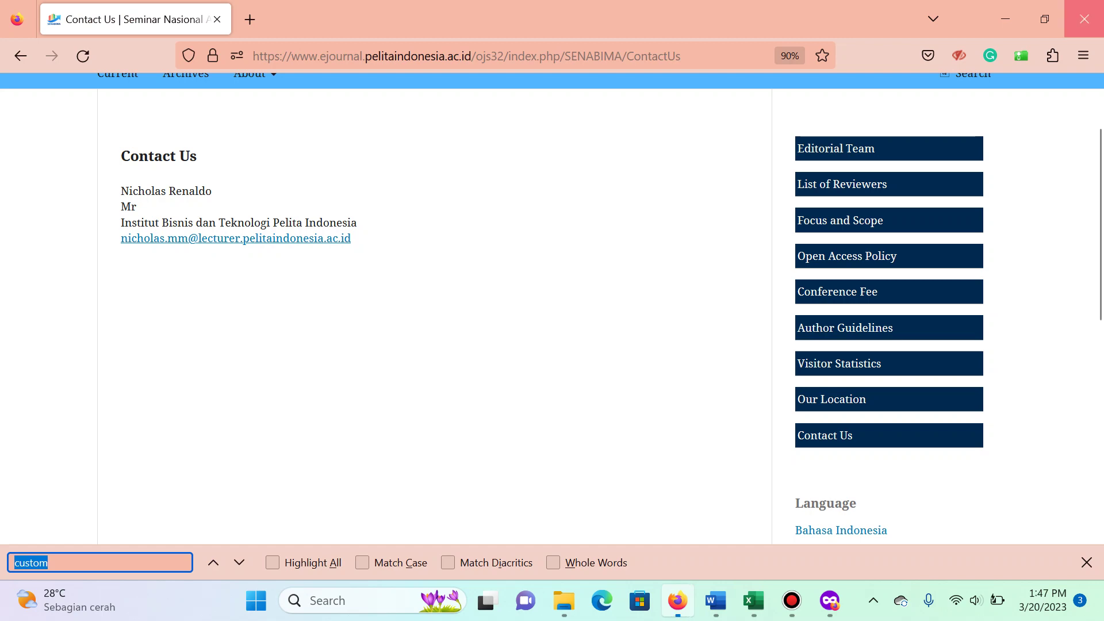
# Step: Review the ICOBIMA Visitor Statistics and Conference Fee pages, then view the SENABIMA public site
pyautogui.click(1084, 19)
pyautogui.click(330, 19)
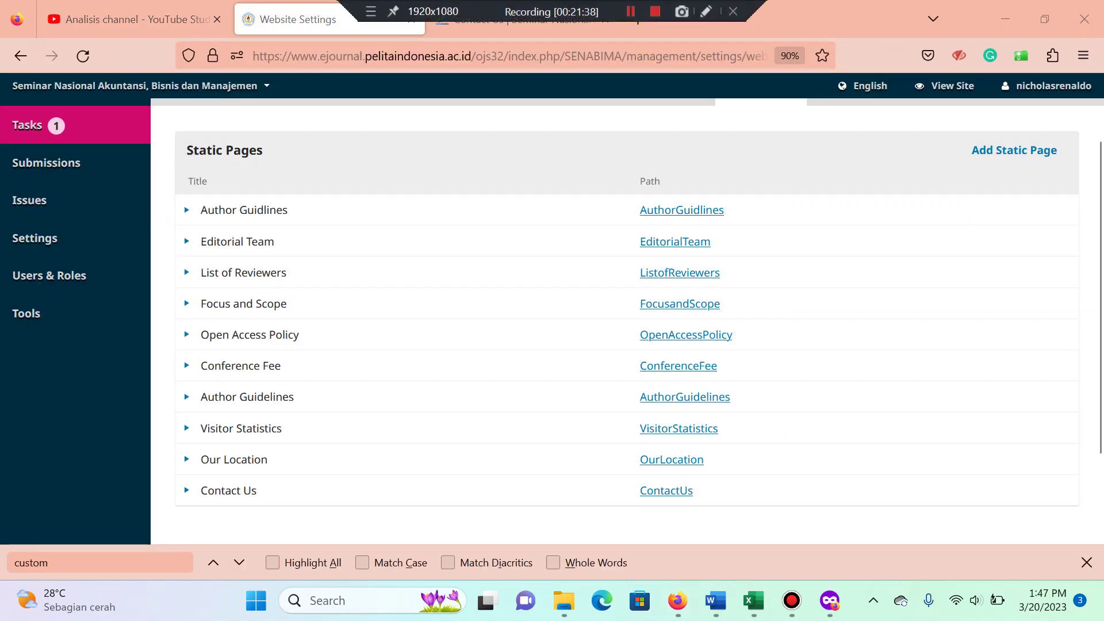
pyautogui.hotkey('ctrl', 'Tab')
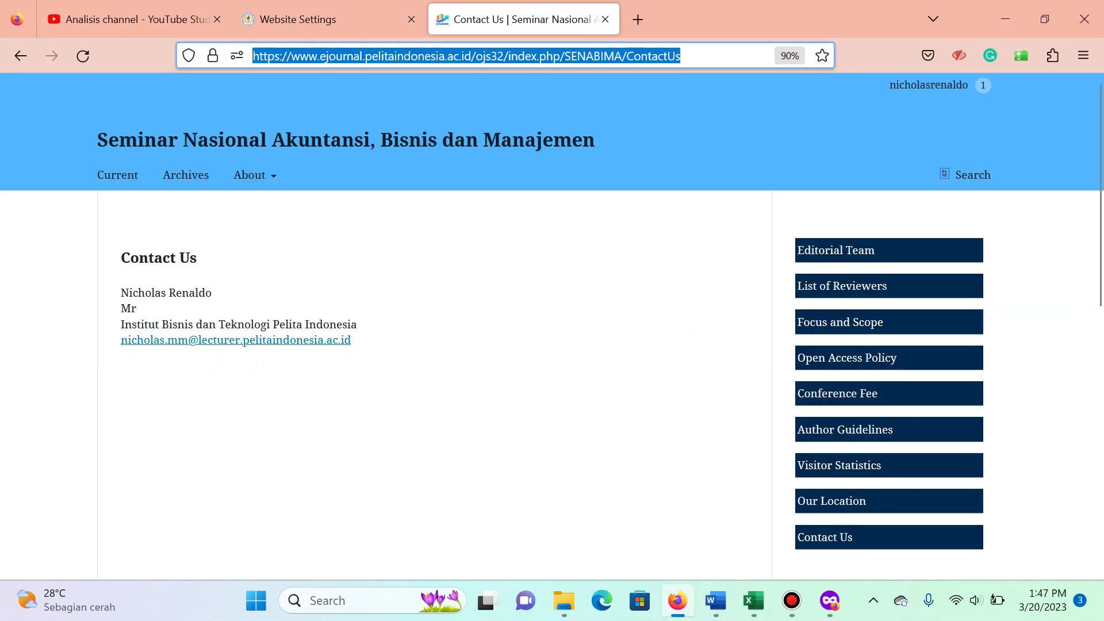
pyautogui.click(839, 465)
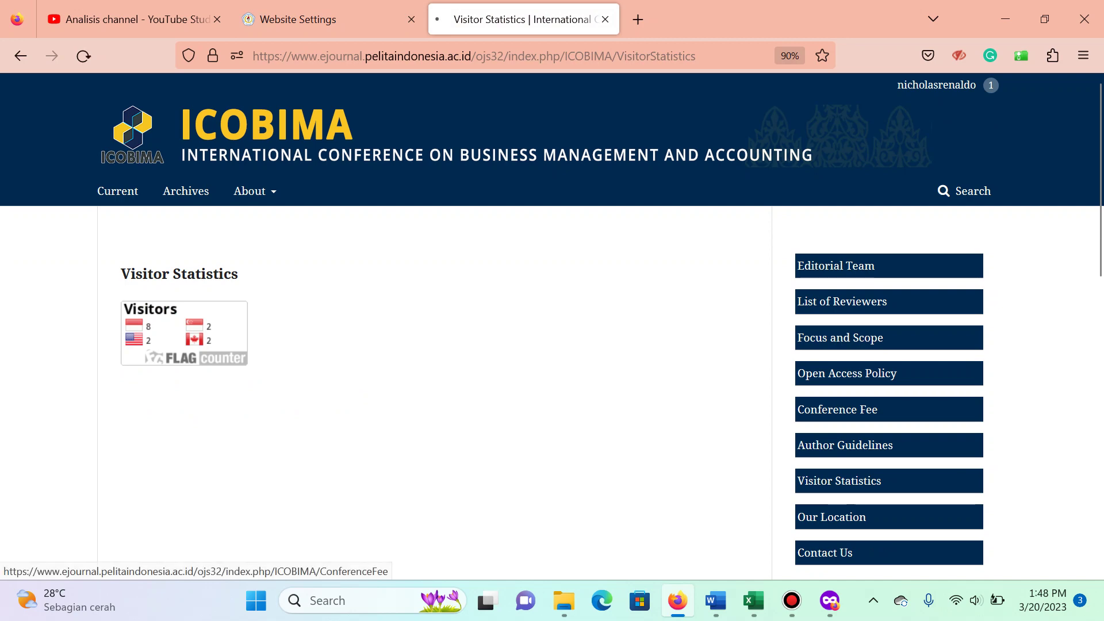
pyautogui.click(837, 409)
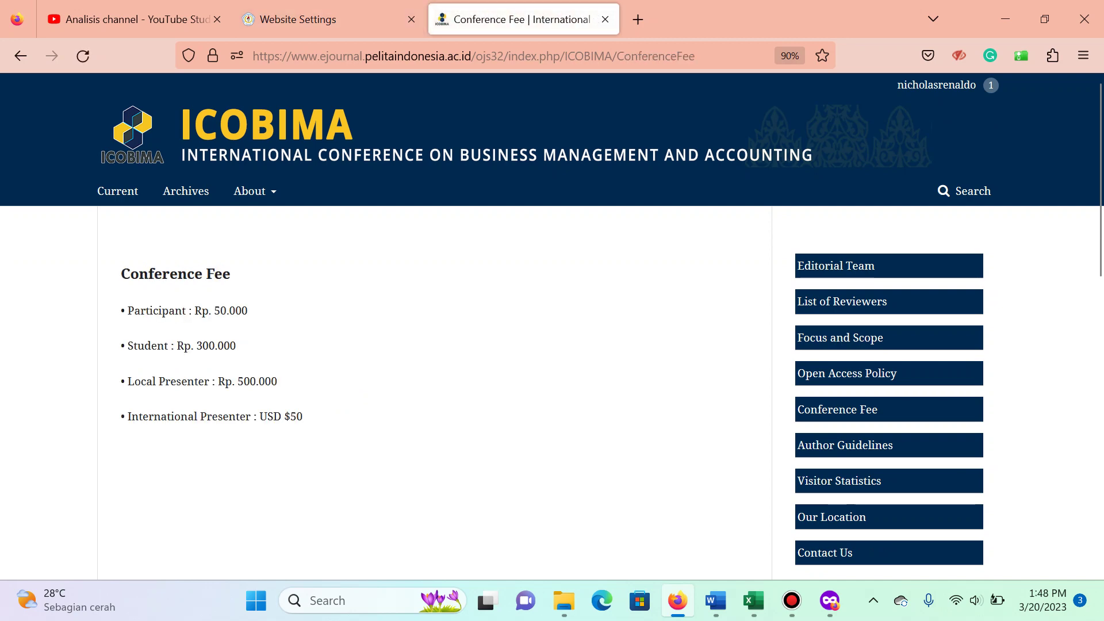
pyautogui.click(605, 19)
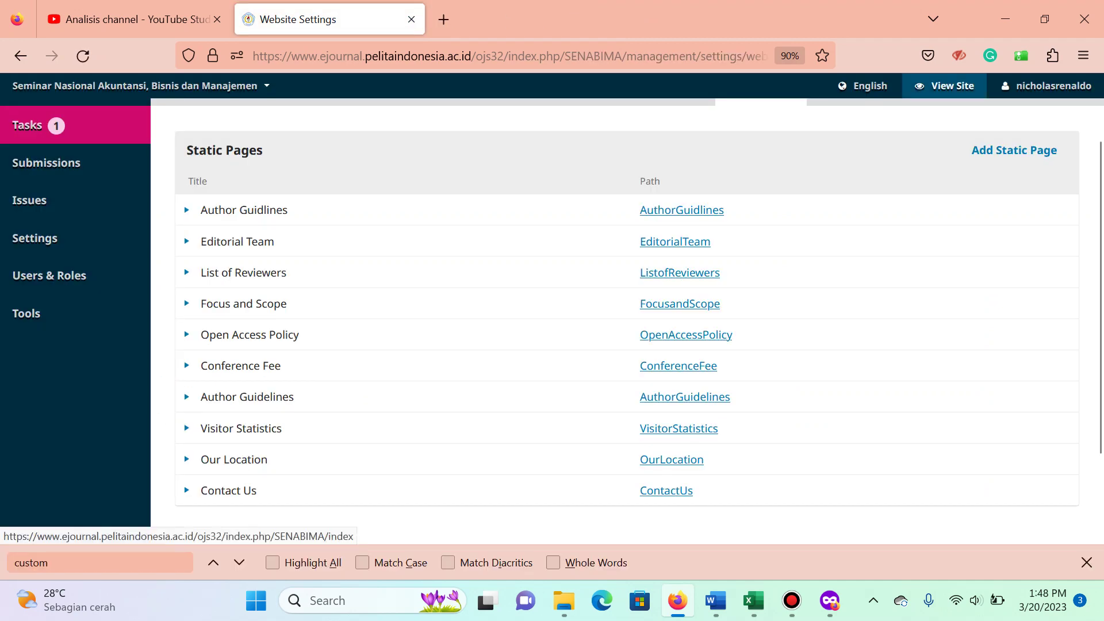
pyautogui.click(948, 85)
pyautogui.scroll(-4, 949, 86)
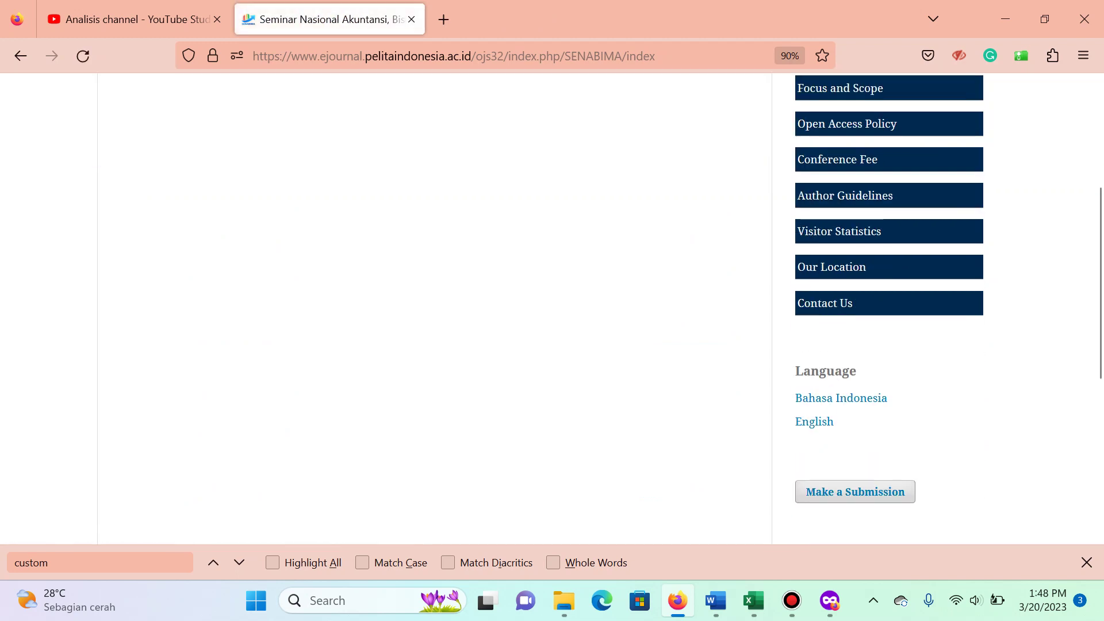
# Step: Open the Visitor Statistics page from the SENABIMA home page sidebar
pyautogui.click(839, 231)
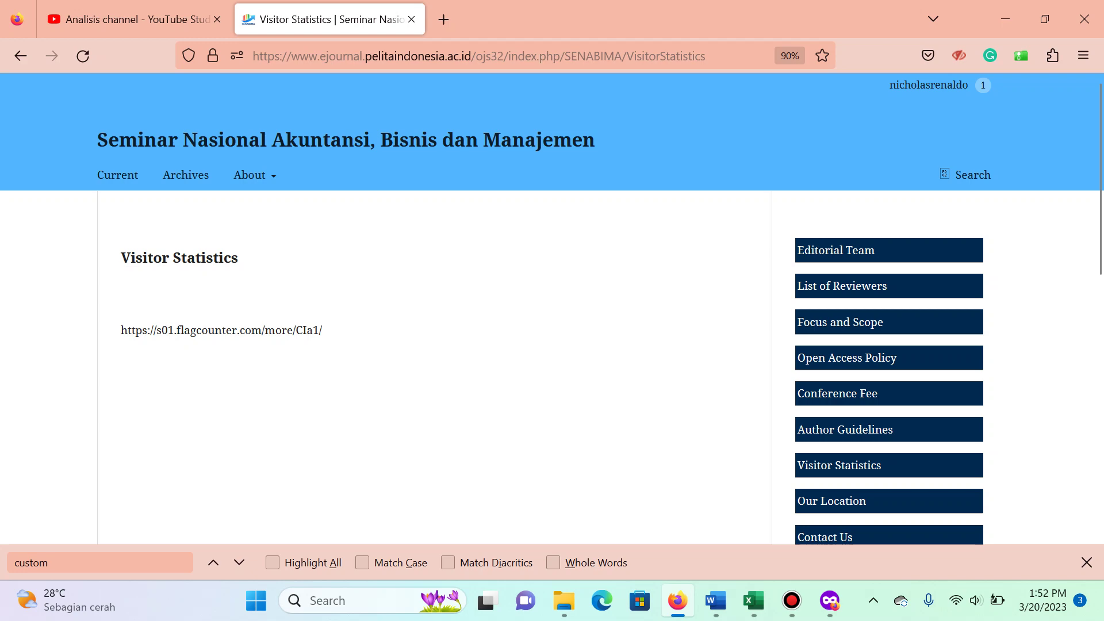
# Step: Reload the SENABIMA Visitor Statistics page
pyautogui.scroll(-10, 552, 308)
pyautogui.scroll(10, 552, 309)
pyautogui.scroll(-5, 552, 309)
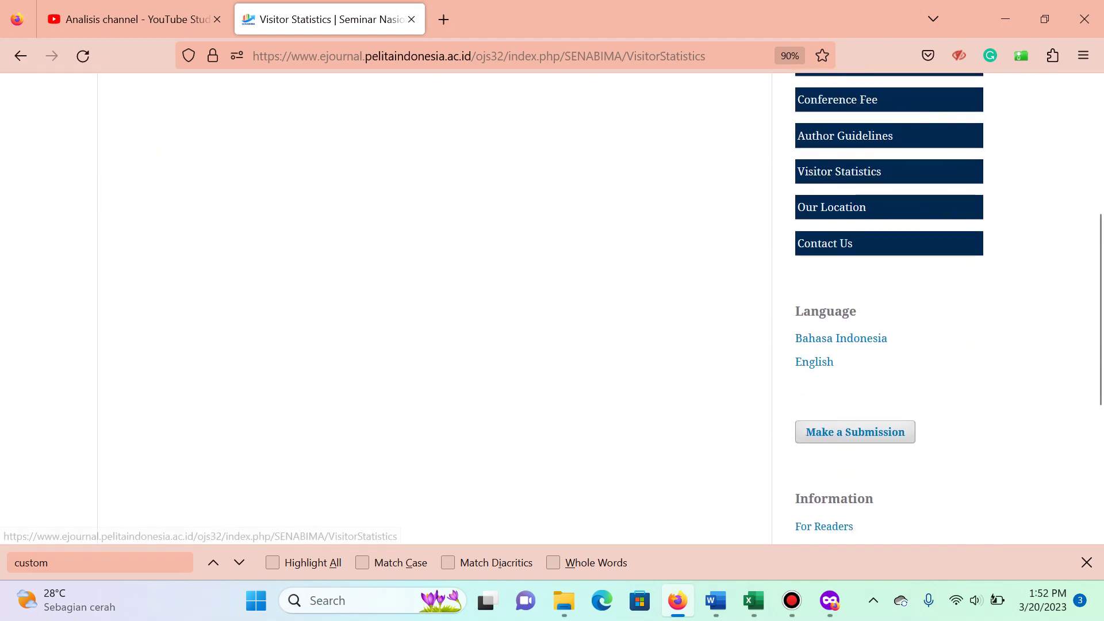
pyautogui.click(81, 55)
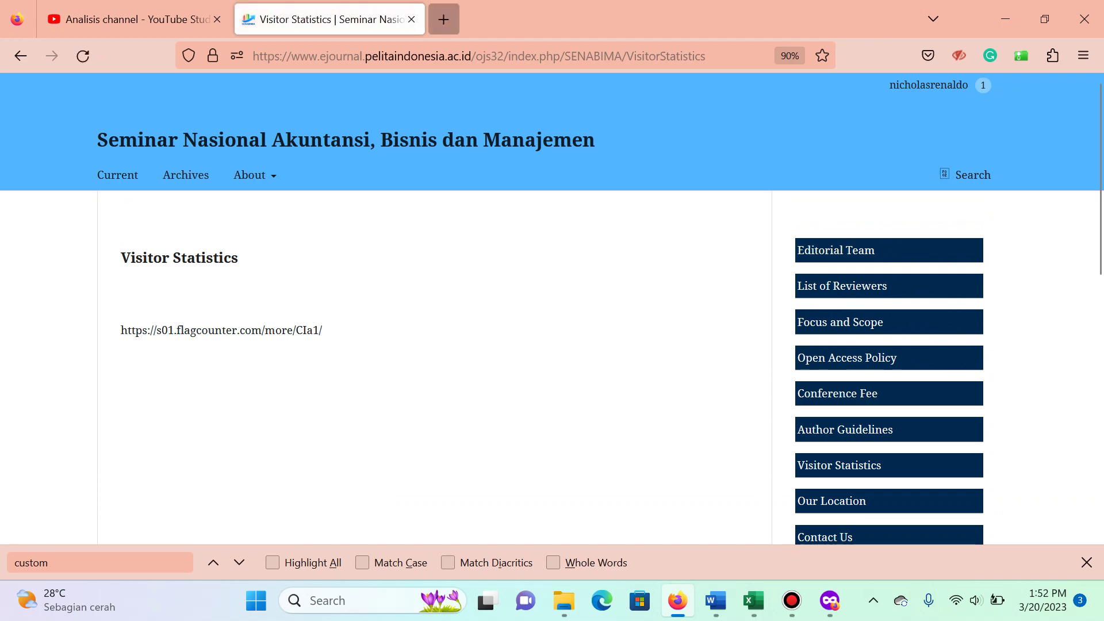
# Step: Search Google for 'cara buat flag counter di OJS' and open the sabyan.org Flagcounter tutorial
pyautogui.click(443, 19)
pyautogui.write('cara buat ')
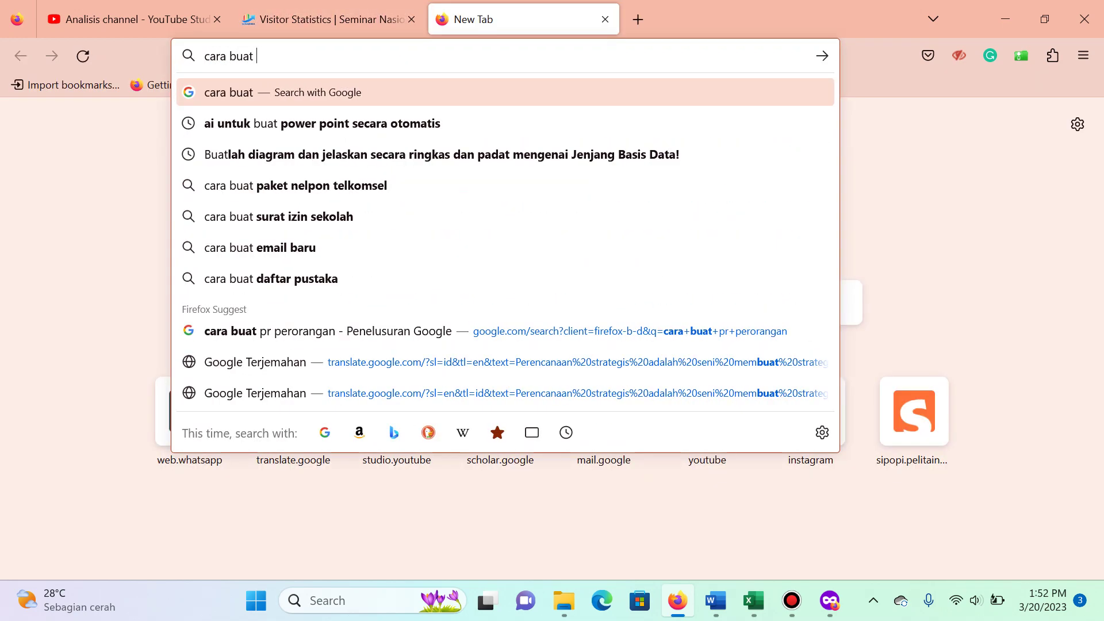
pyautogui.write('flag counter di')
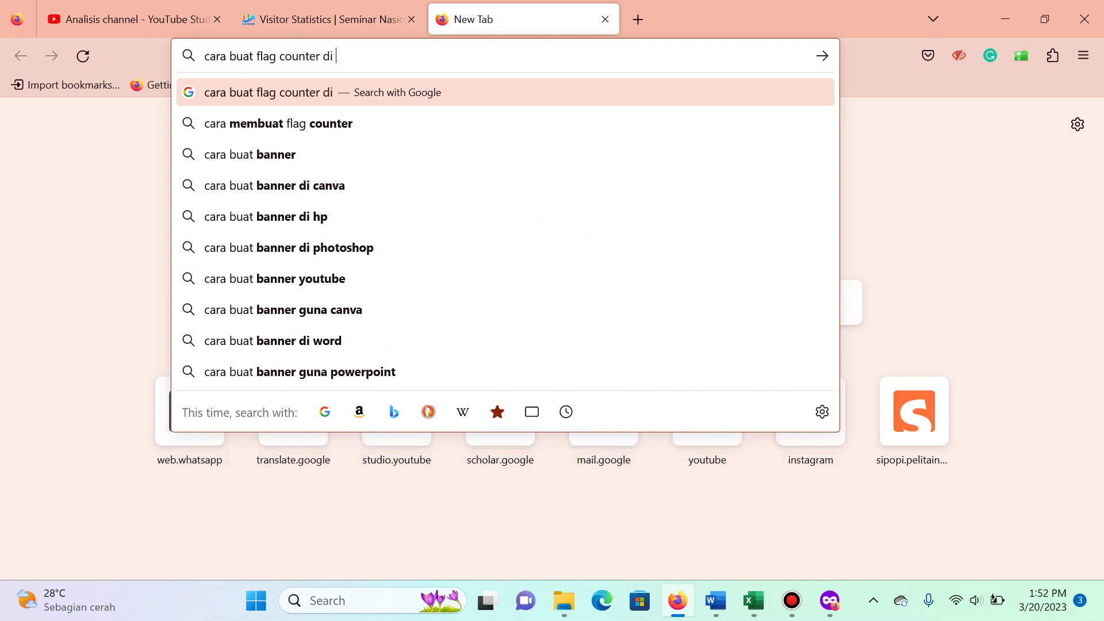
pyautogui.write(' OJS')
pyautogui.press('Return')
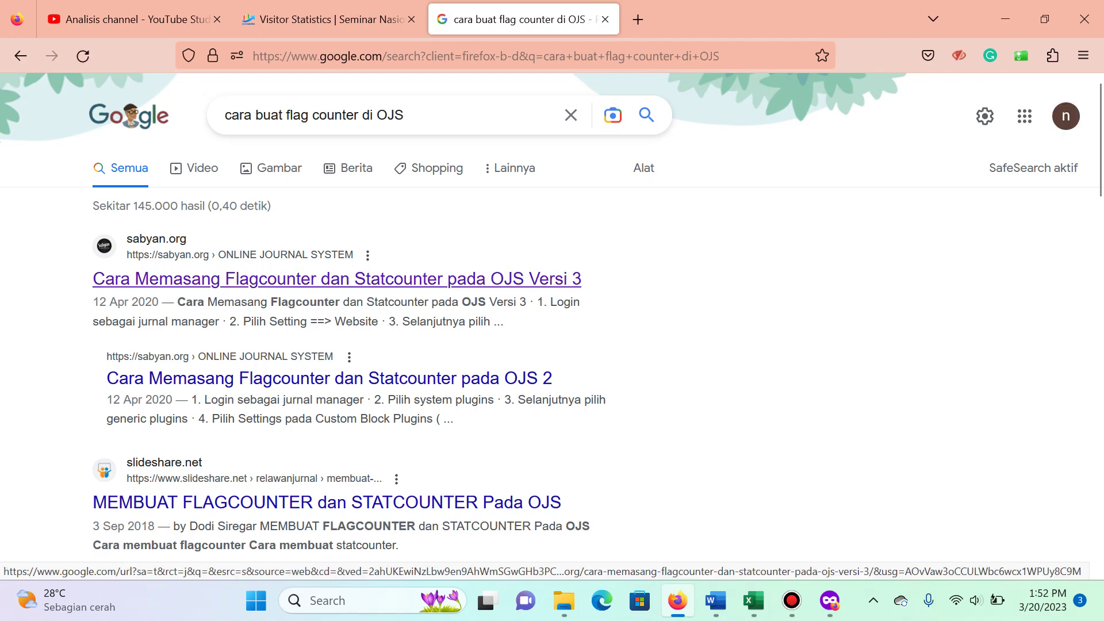
pyautogui.click(414, 278)
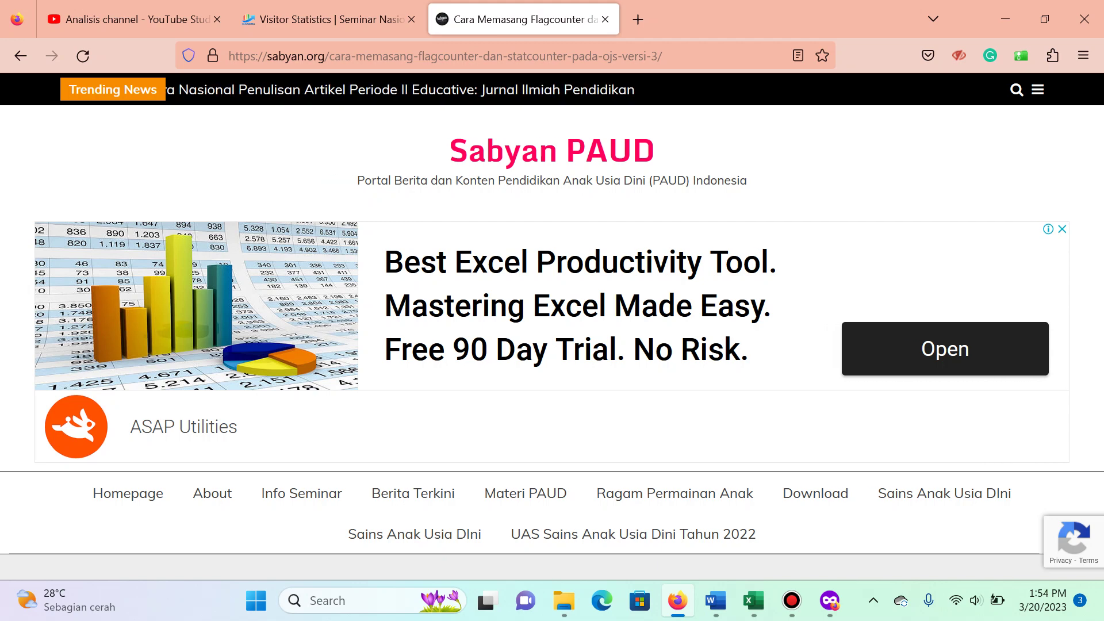
# Step: Select the step-8 line <p><span class="title">Journal Visitors</span></p> in the tutorial
pyautogui.scroll(-15, 551, 326)
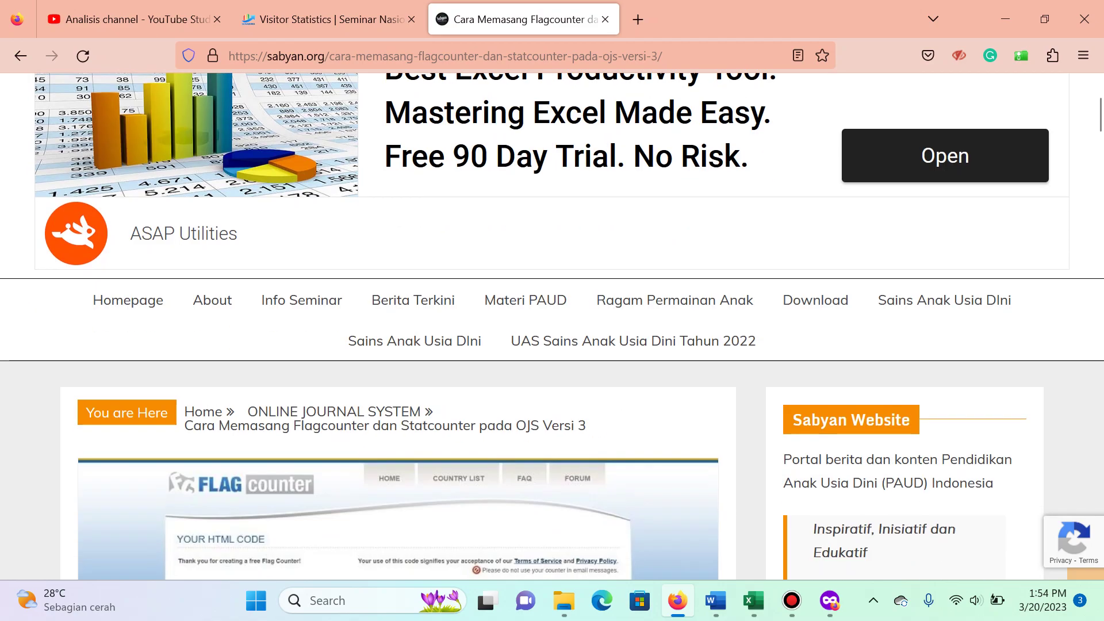
pyautogui.scroll(1, 551, 326)
pyautogui.scroll(-6, 552, 326)
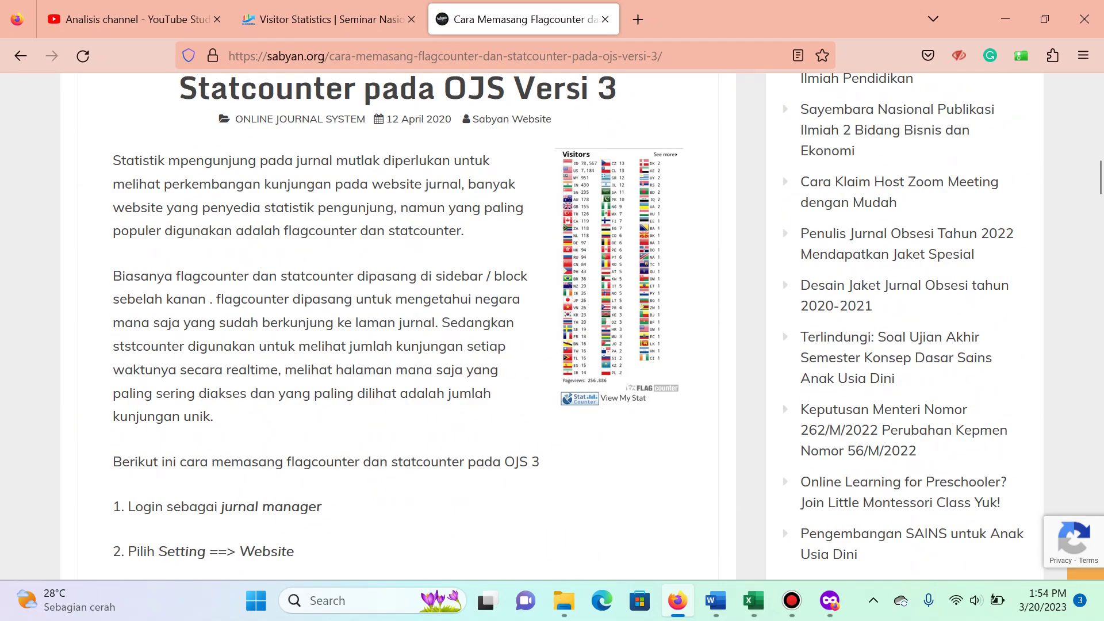
pyautogui.scroll(-3, 552, 325)
pyautogui.scroll(-2, 551, 325)
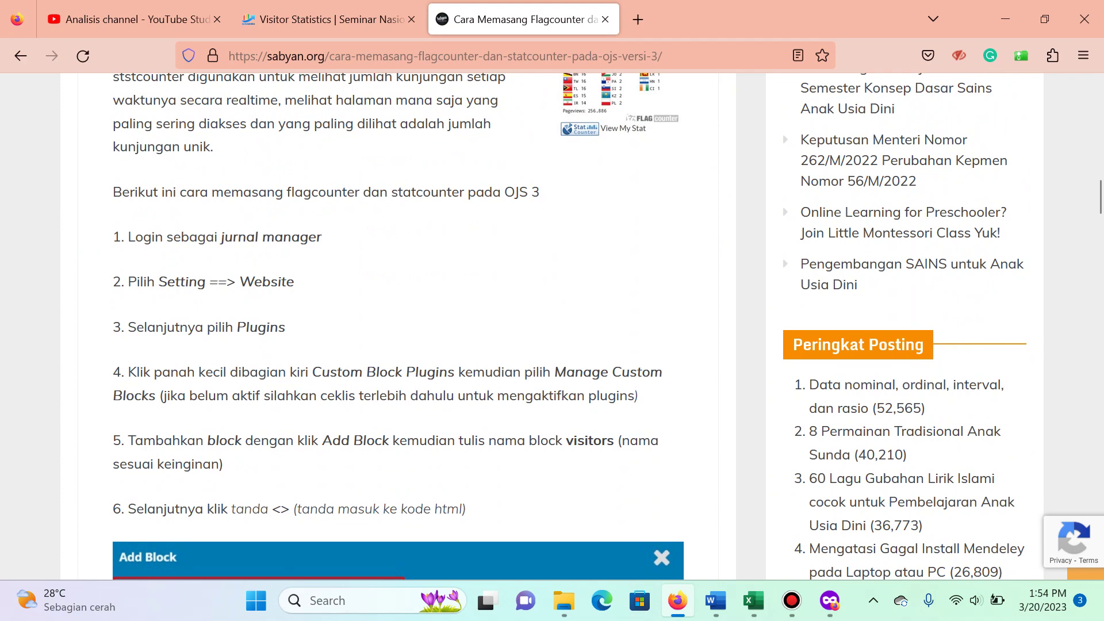
pyautogui.scroll(-5, 552, 326)
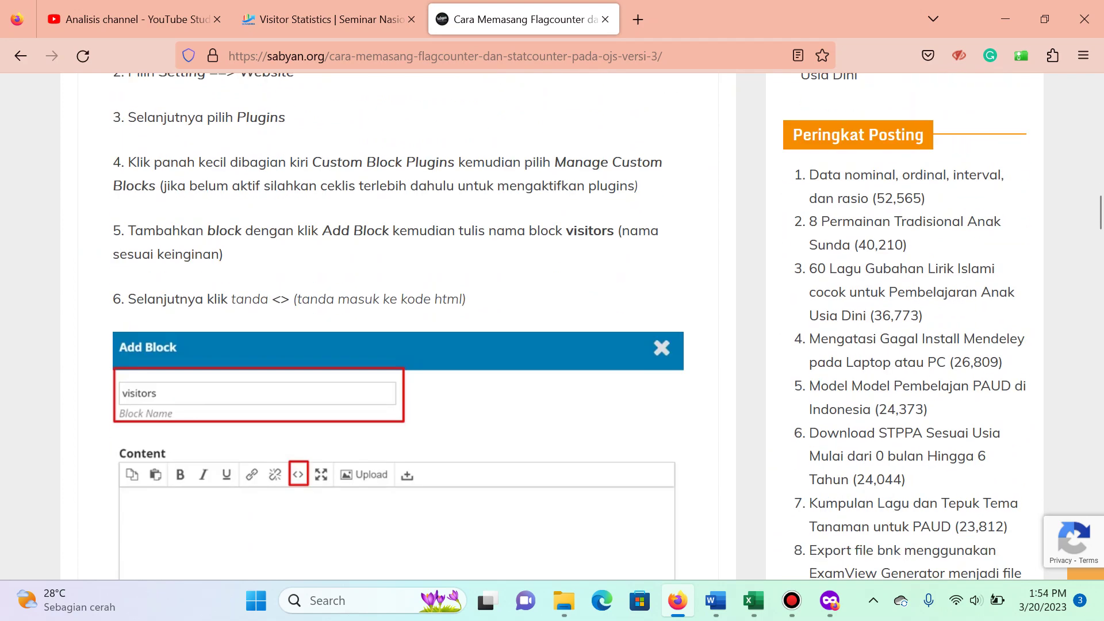
pyautogui.scroll(-4, 551, 326)
pyautogui.scroll(-1, 552, 326)
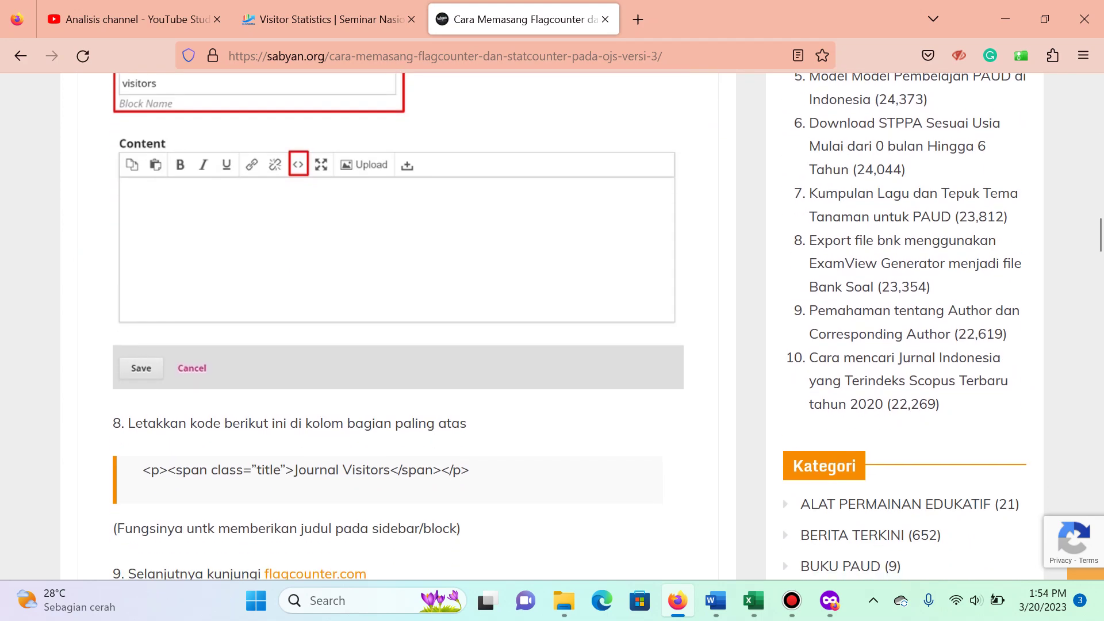
pyautogui.scroll(-1, 552, 326)
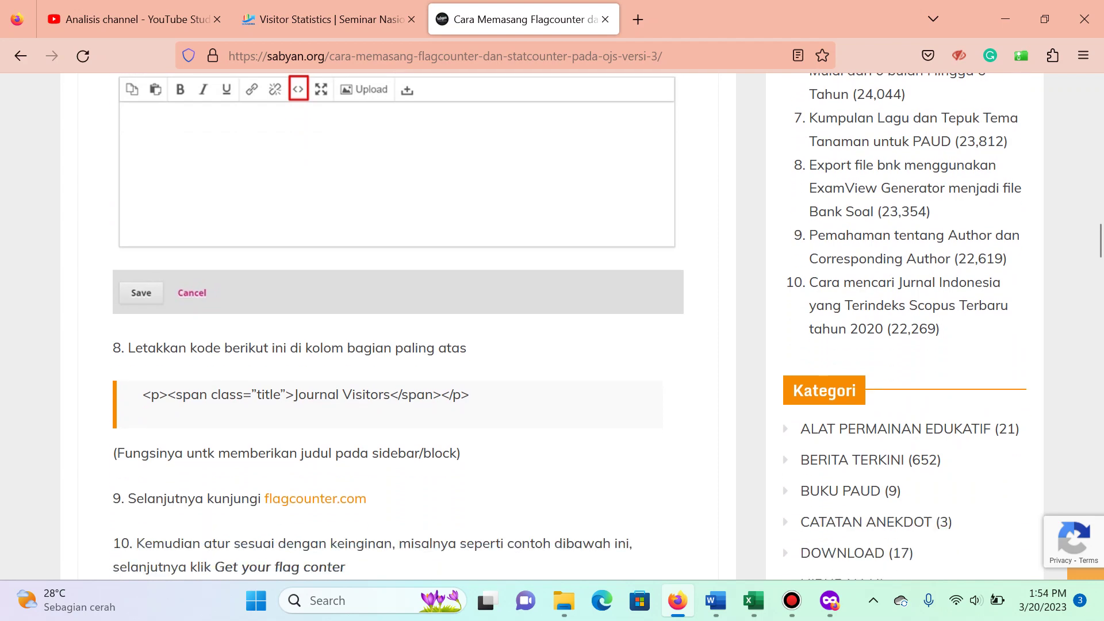
pyautogui.moveTo(469, 394); pyautogui.dragTo(143, 394)
pyautogui.hotkey('ctrl', 'c')
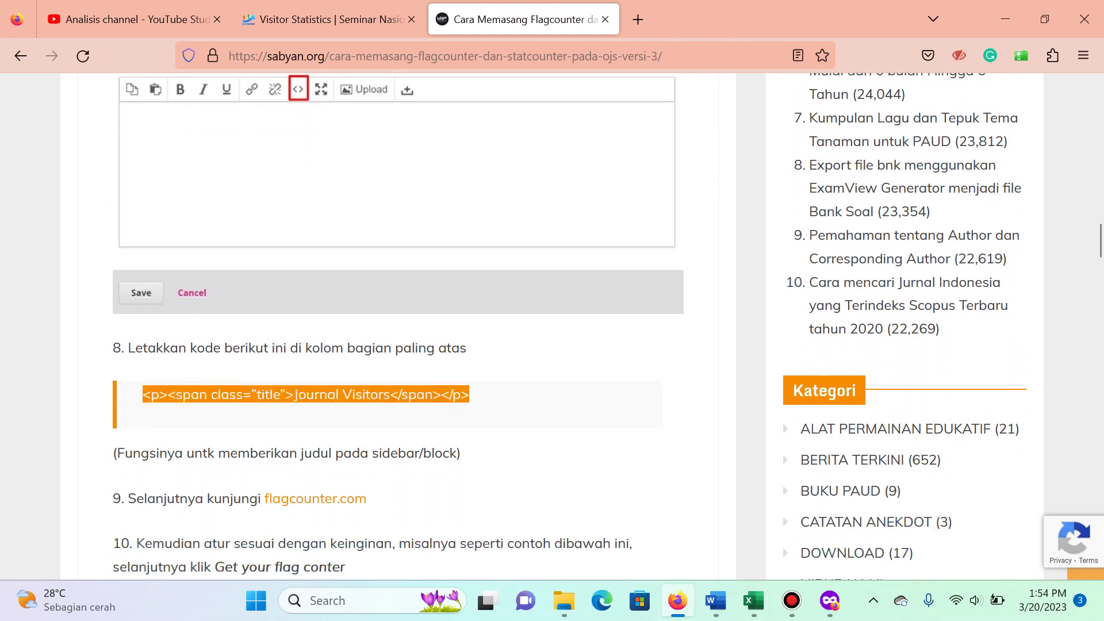
pyautogui.hotkey('ctrl', 'shift', 'Tab')
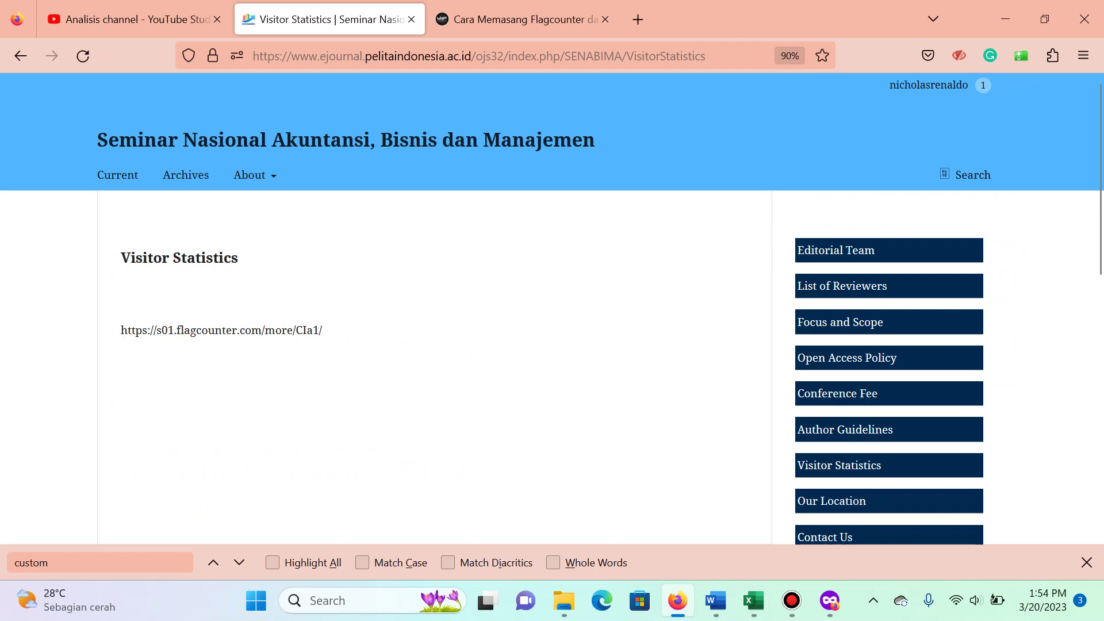
# Step: Go to the SENABIMA Submissions dashboard through the top-right user menu
pyautogui.moveTo(928, 85)
pyautogui.click(922, 110)
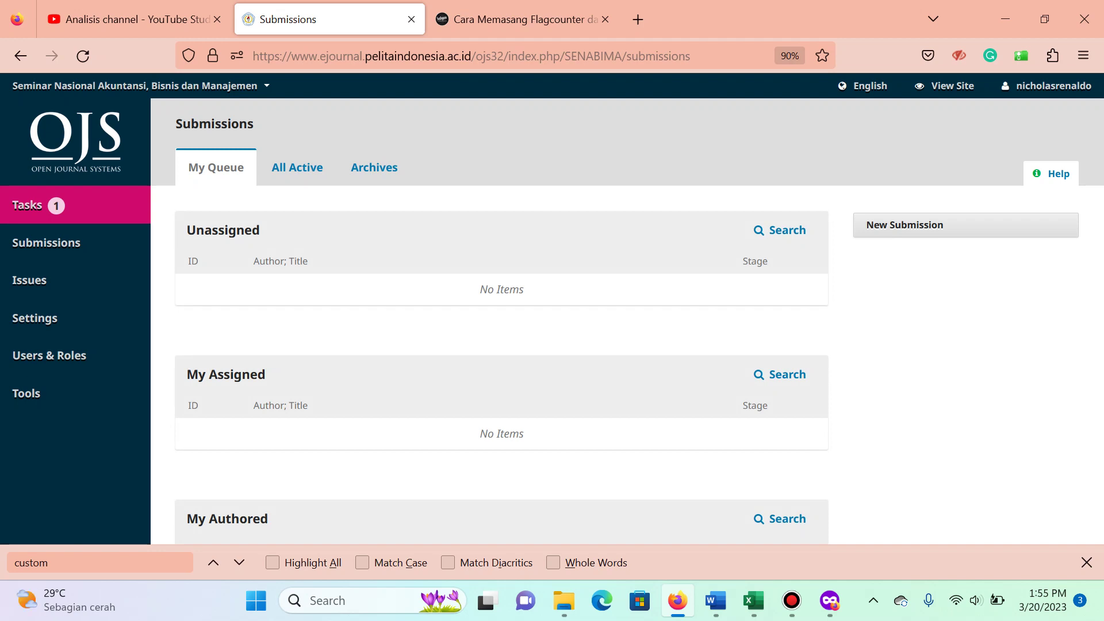
# Step: Go to Settings > Website and show the Static Pages list
pyautogui.moveTo(34, 317)
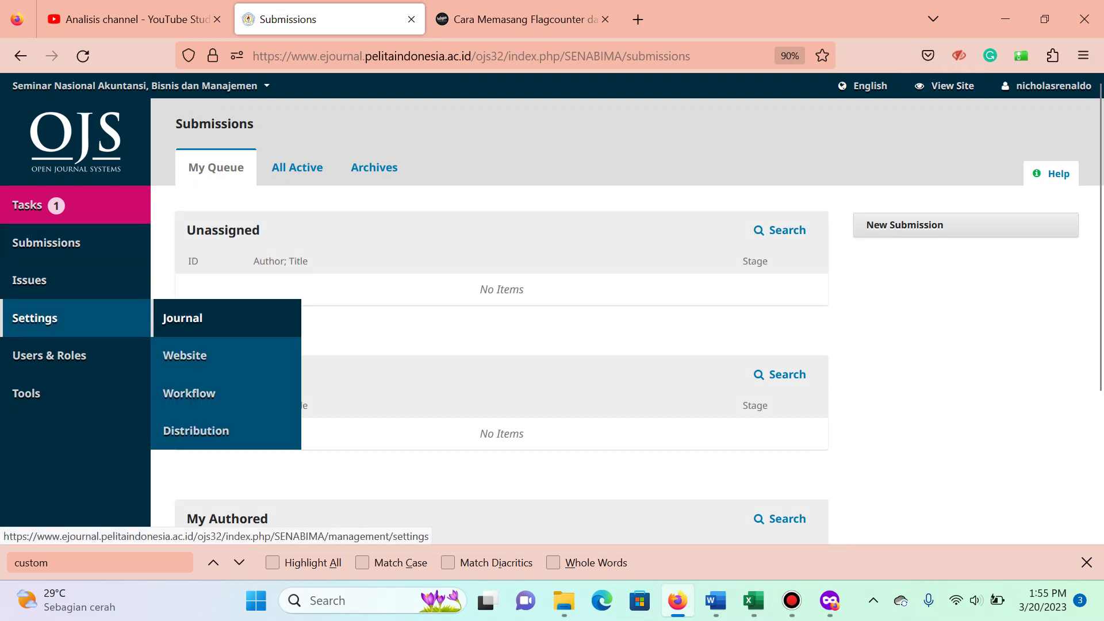
pyautogui.click(184, 356)
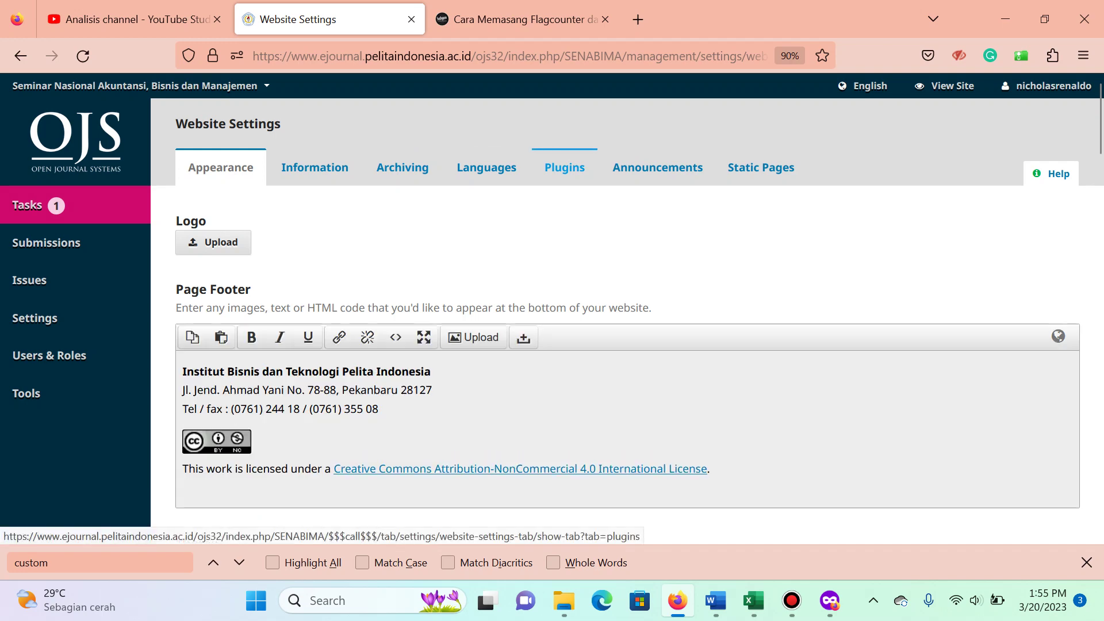
pyautogui.click(761, 168)
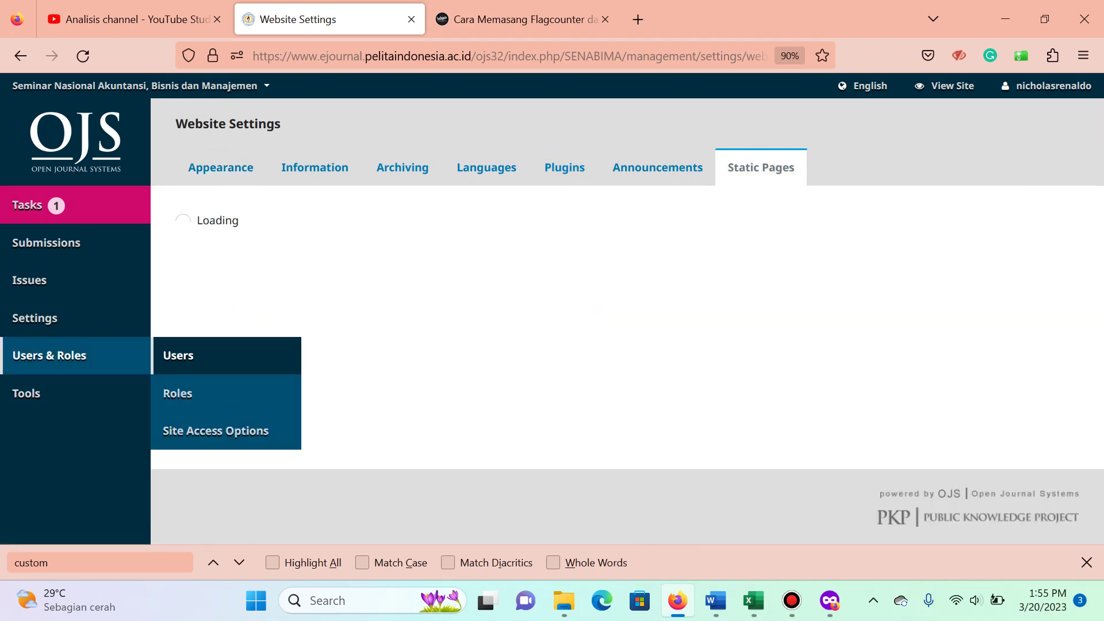
# Step: Replace the Visitor Statistics page content with the copied Journal Visitors title HTML
pyautogui.scroll(-3, 627, 258)
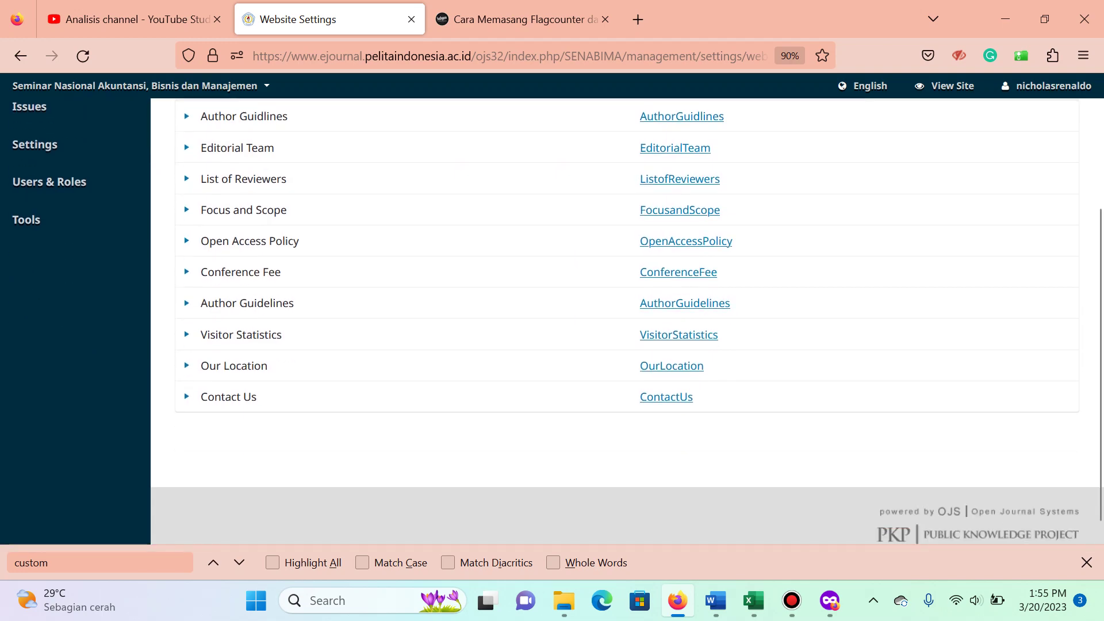
pyautogui.click(241, 334)
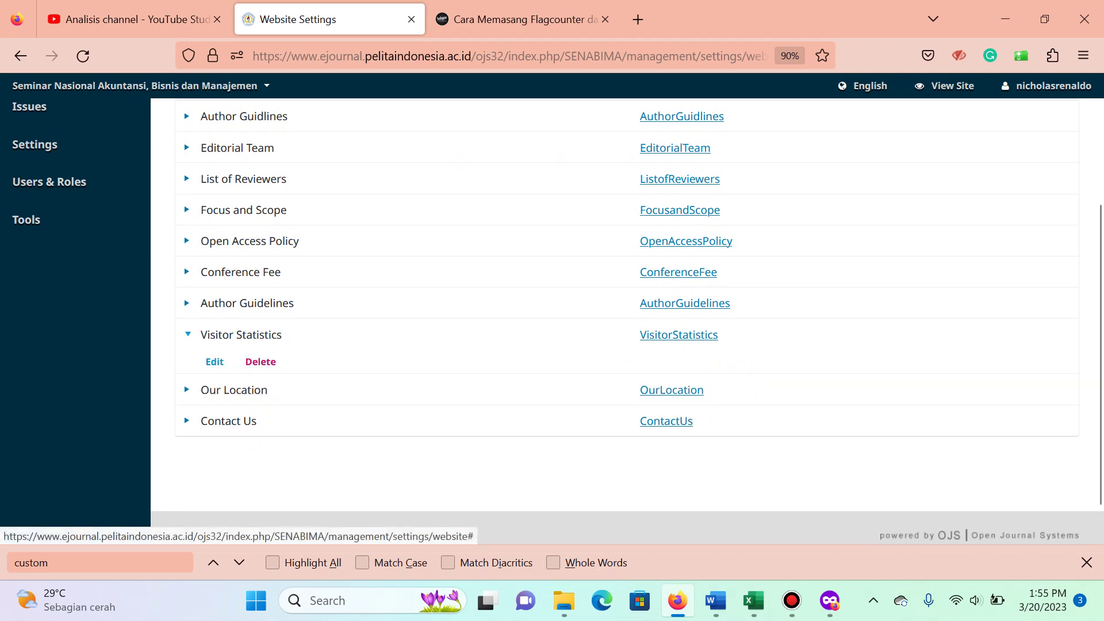
pyautogui.click(215, 361)
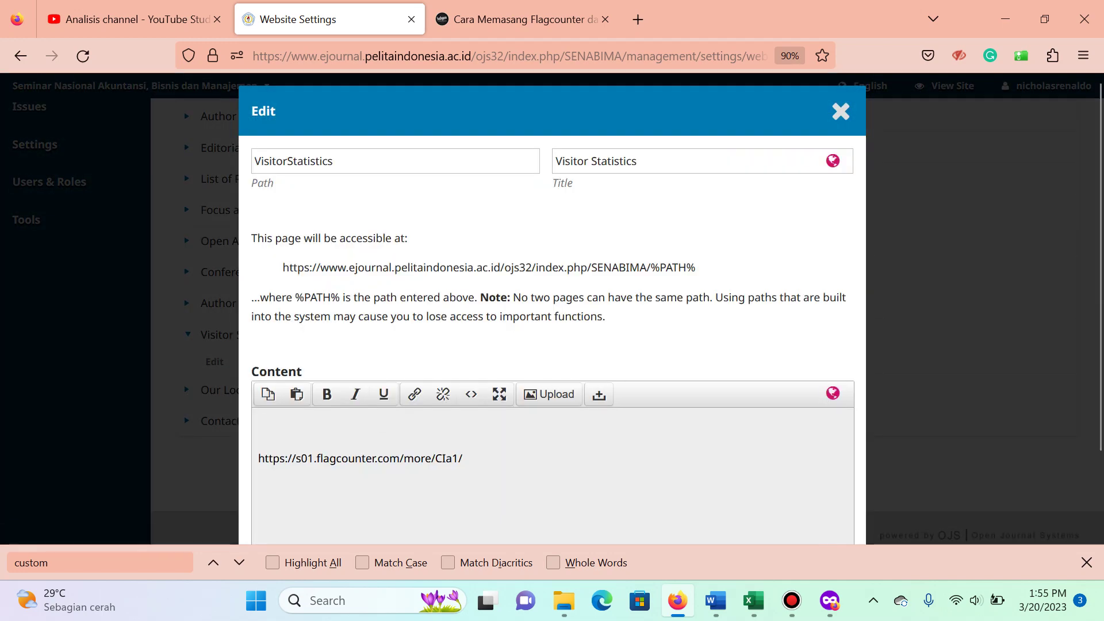
pyautogui.scroll(-2, 551, 308)
pyautogui.hotkey('ctrl', 'a')
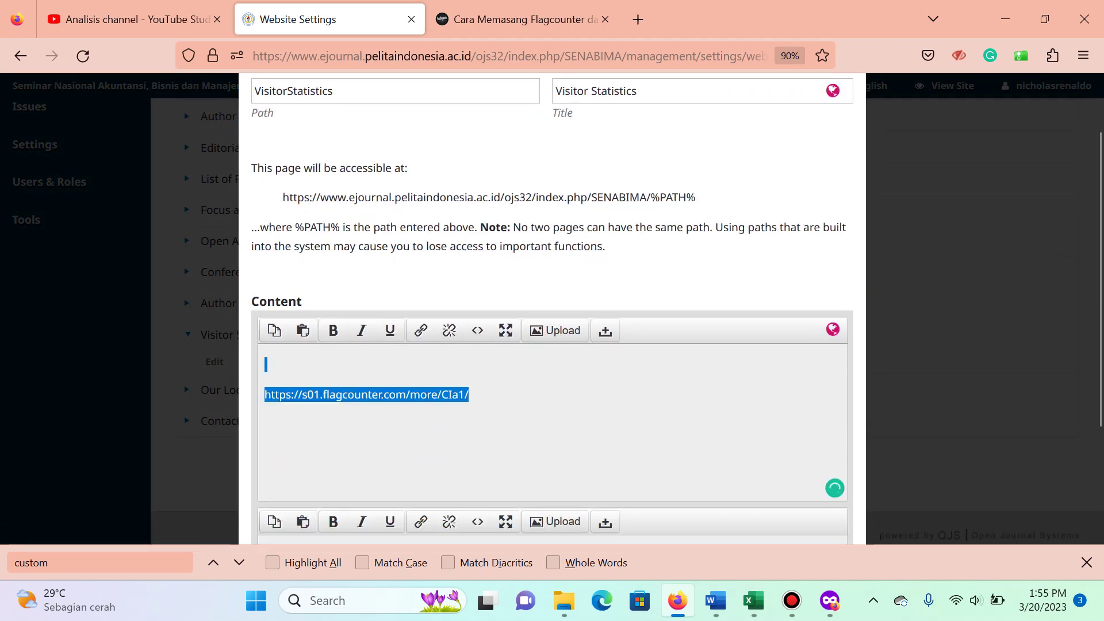
pyautogui.hotkey('ctrl', 'v')
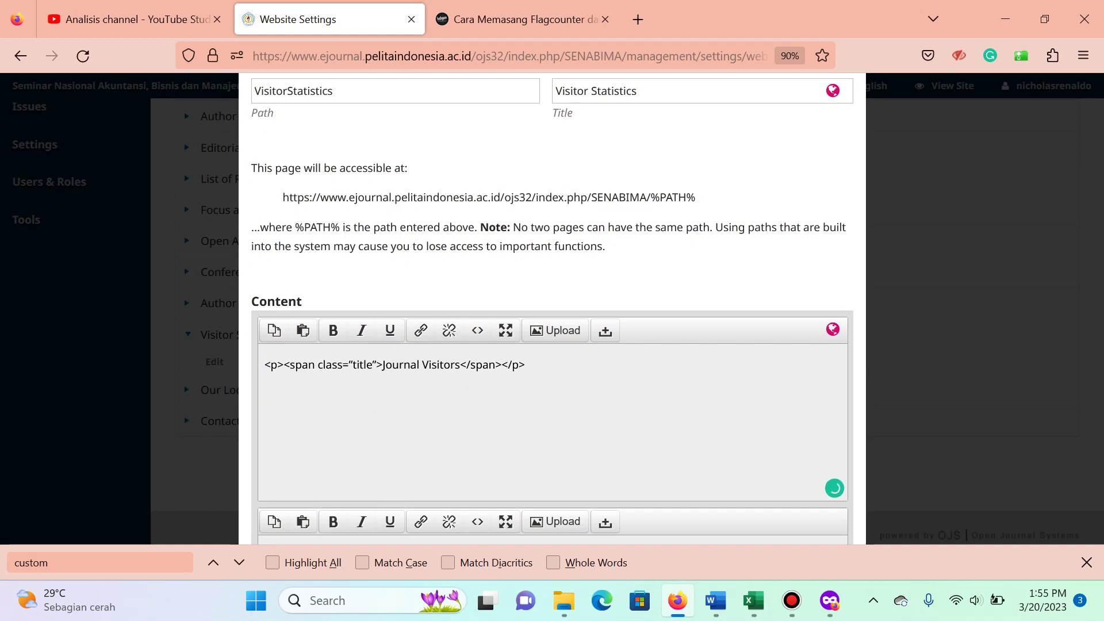
pyautogui.hotkey('ctrl', 'Tab')
pyautogui.scroll(-4, 397, 402)
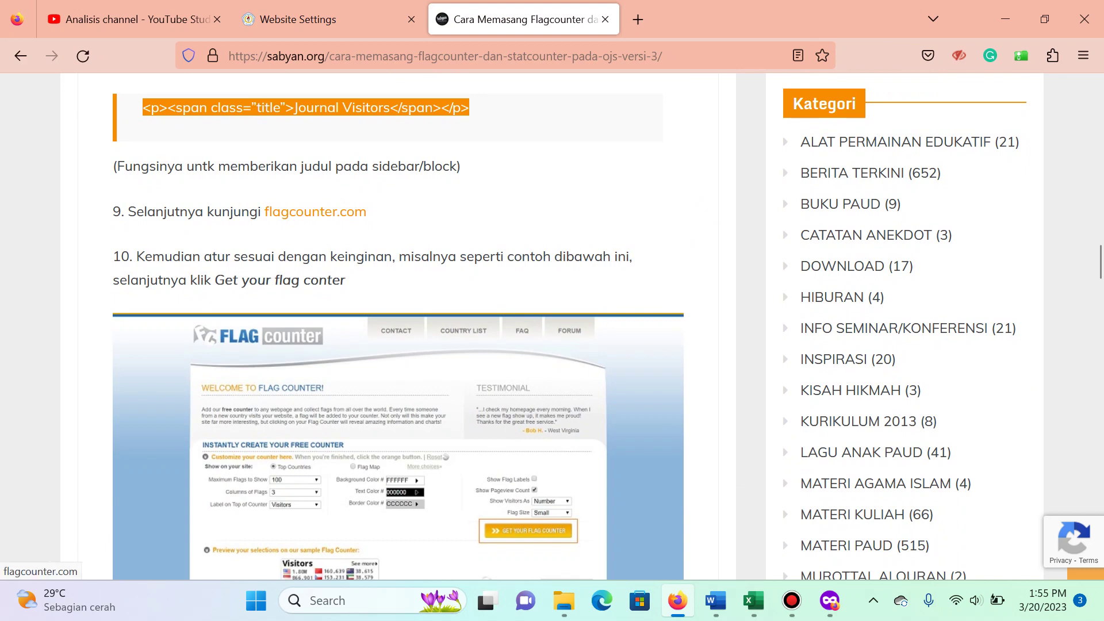
# Step: Open the tutorial's flagcounter.com link in a new tab
pyautogui.rightClick(333, 212)
pyautogui.click(368, 224)
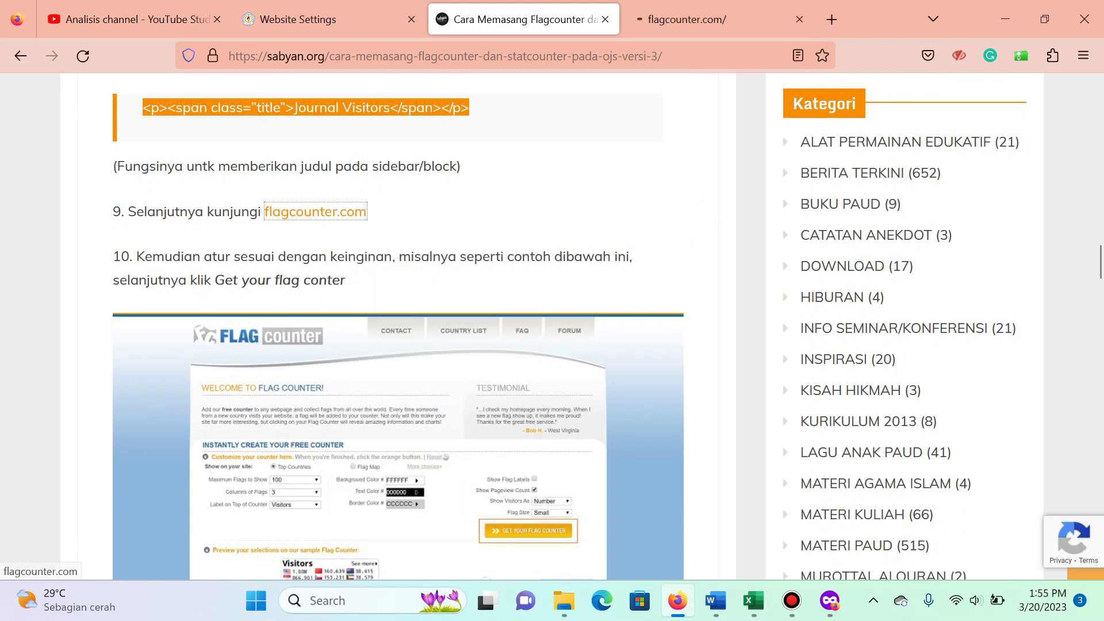
pyautogui.scroll(-3, 368, 224)
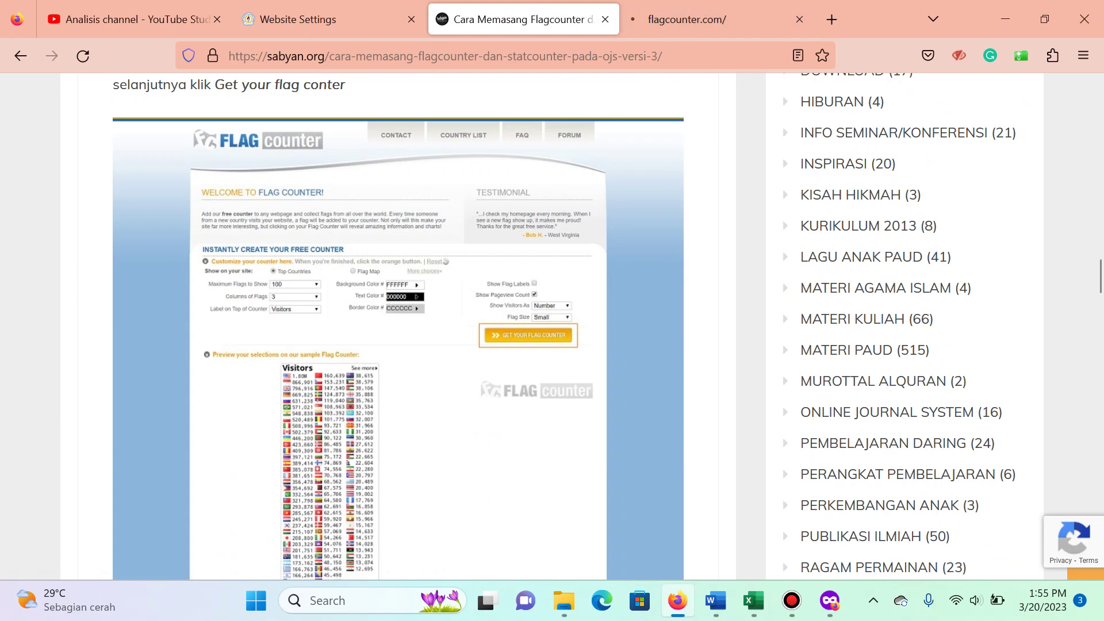
pyautogui.moveTo(829, 600)
pyautogui.click(791, 600)
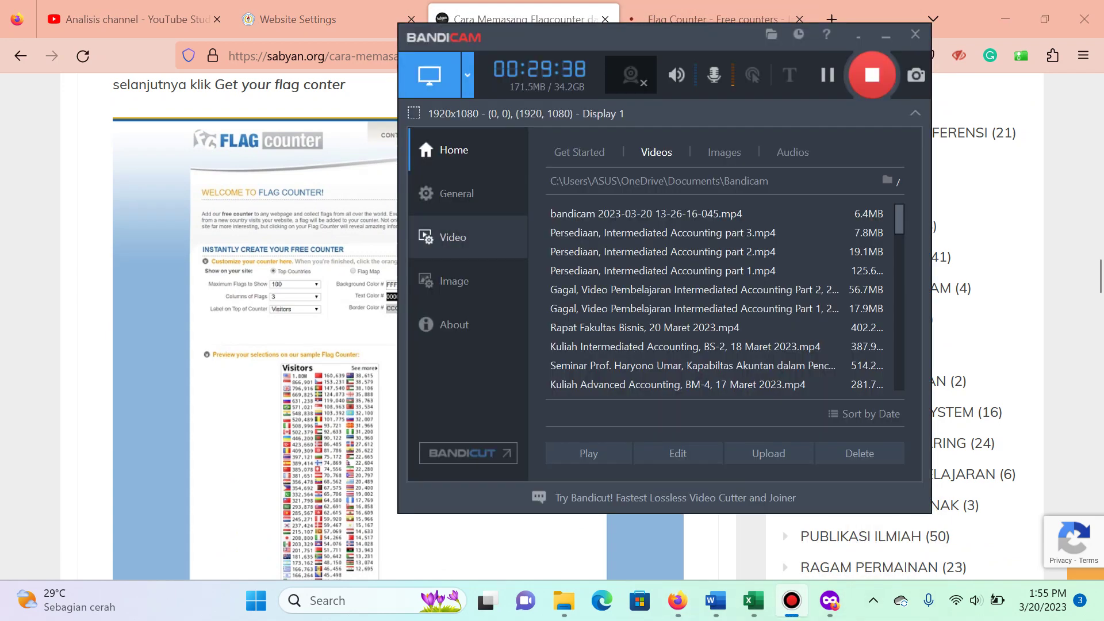
pyautogui.click(792, 600)
# Step: Check the tutorial's Flag Counter screenshot, then bring up flagcounter.com's free counter form
pyautogui.click(396, 339)
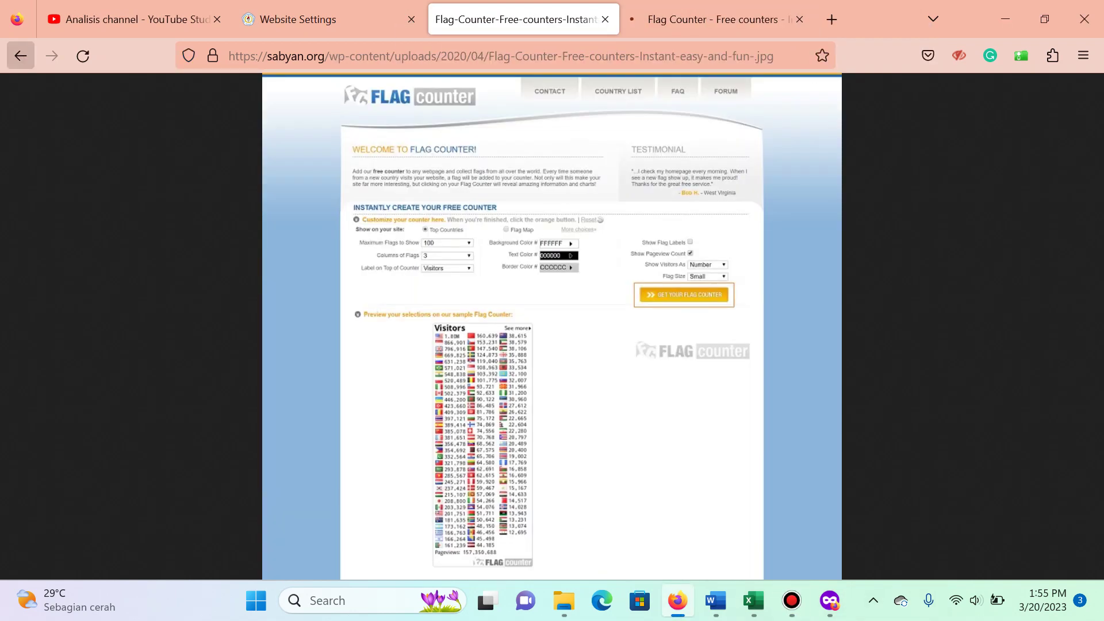
pyautogui.hotkey('alt', 'Left')
pyautogui.hotkey('ctrl', 'Tab')
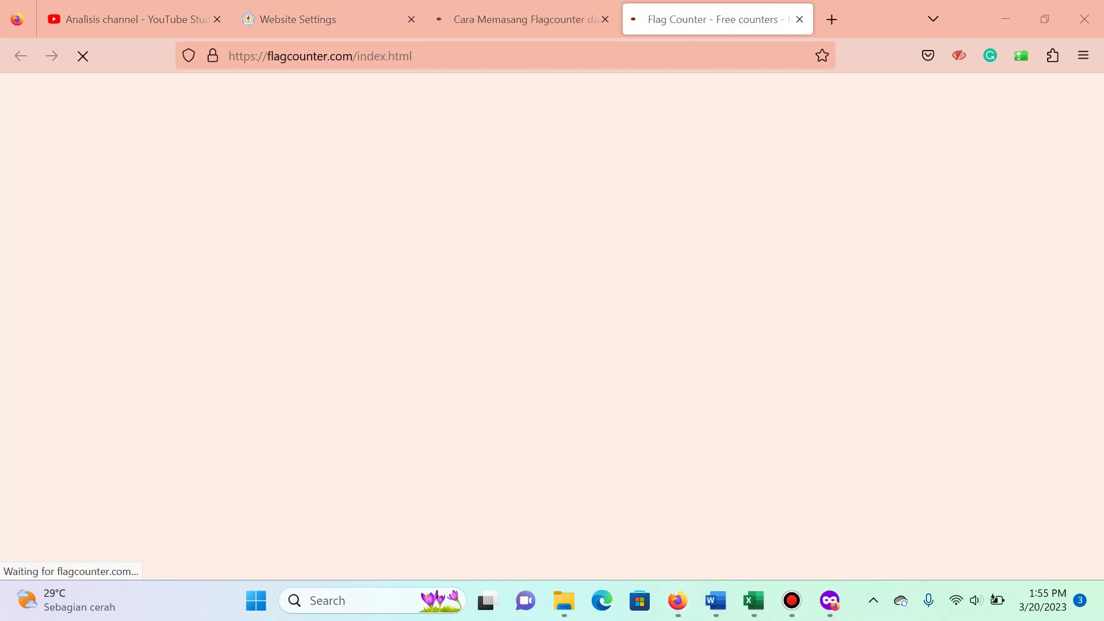
pyautogui.hotkey('ctrl', 'shift', 'Tab')
pyautogui.hotkey('ctrl', 'Tab')
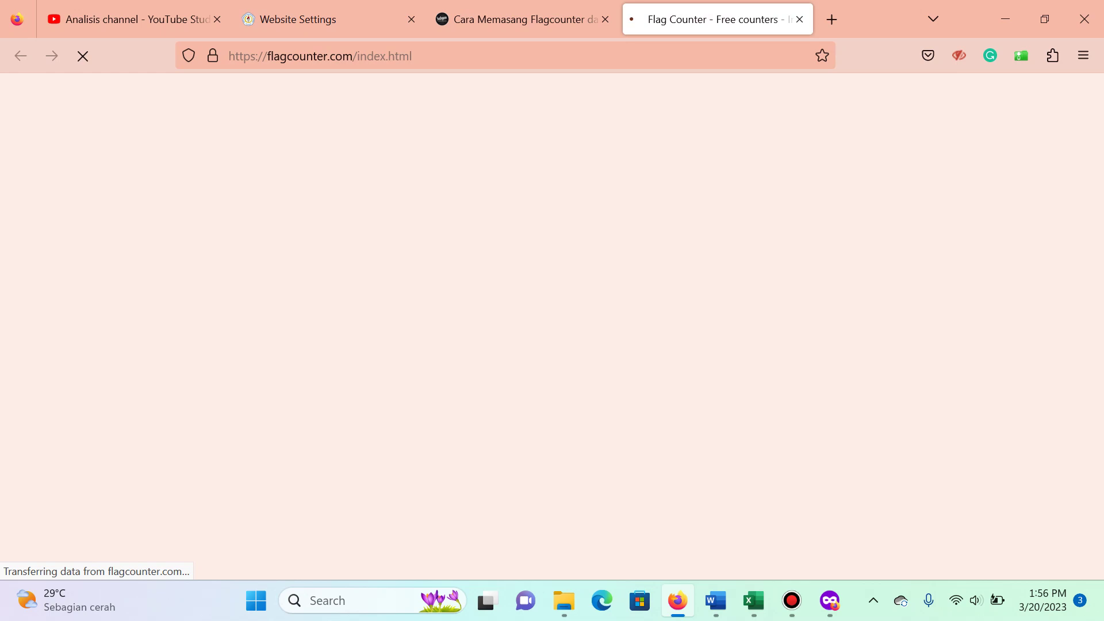
pyautogui.hotkey('ctrl', 'shift', 'Tab')
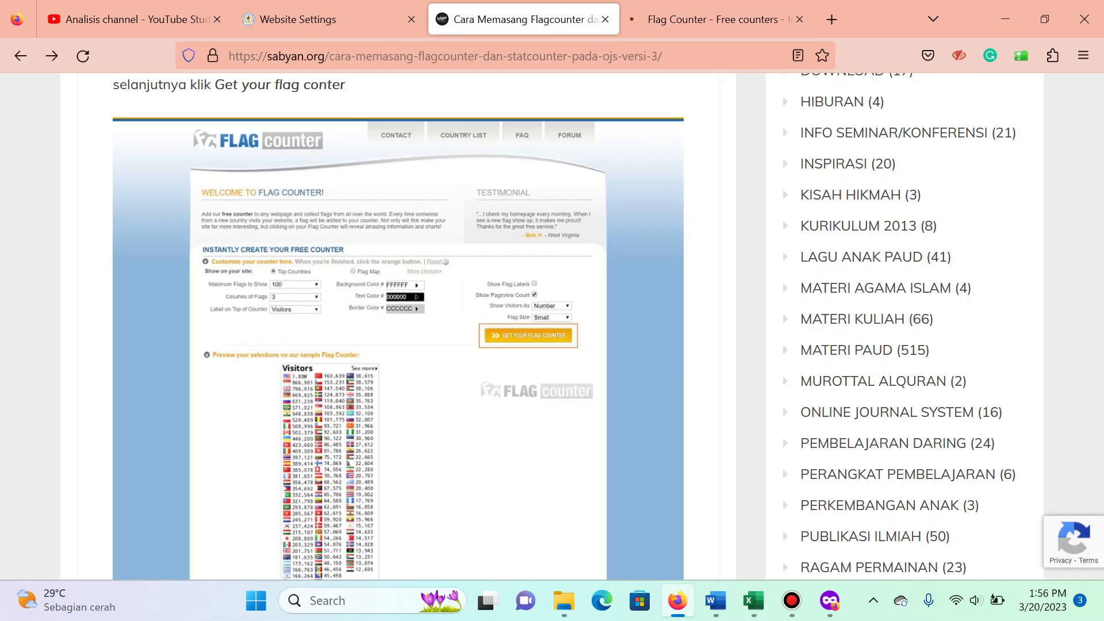
pyautogui.scroll(-7, 397, 322)
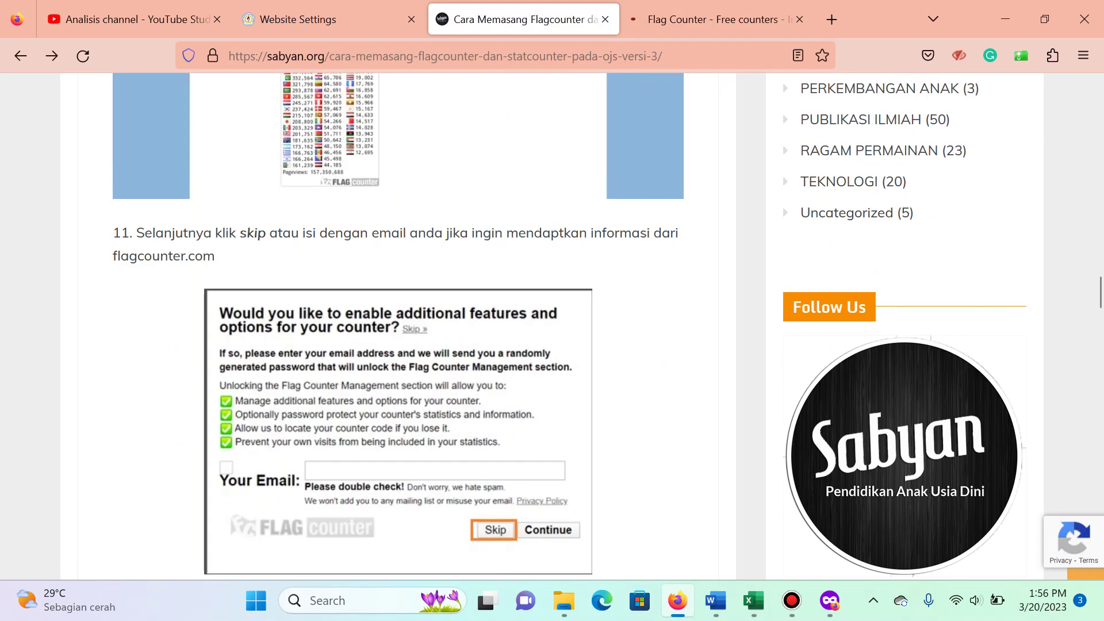
pyautogui.scroll(6, 396, 322)
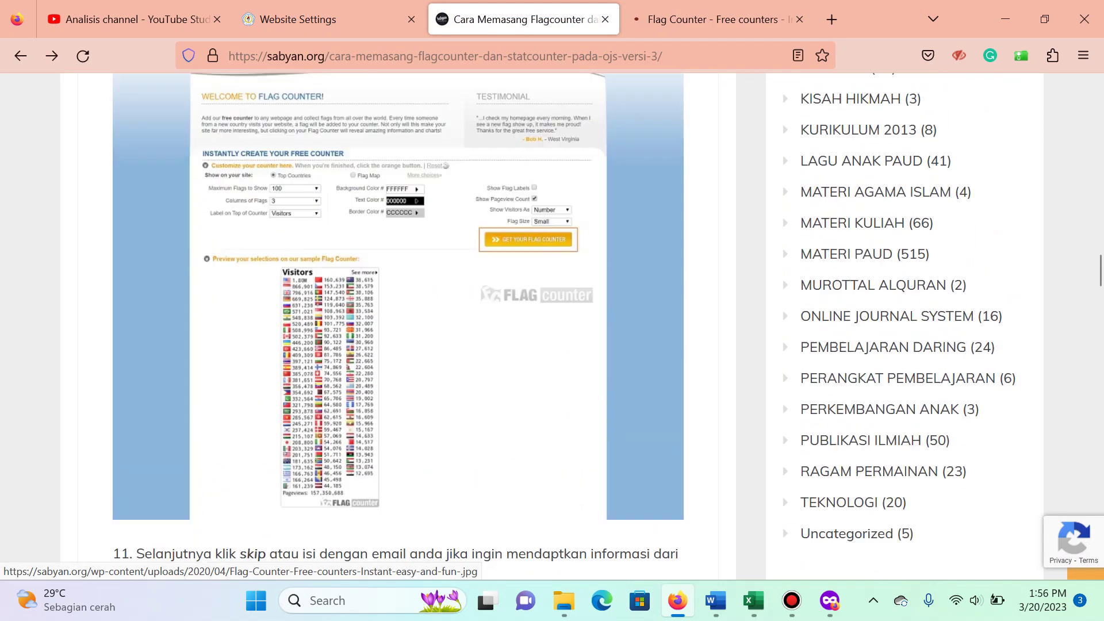
pyautogui.hotkey('ctrl', 'Tab')
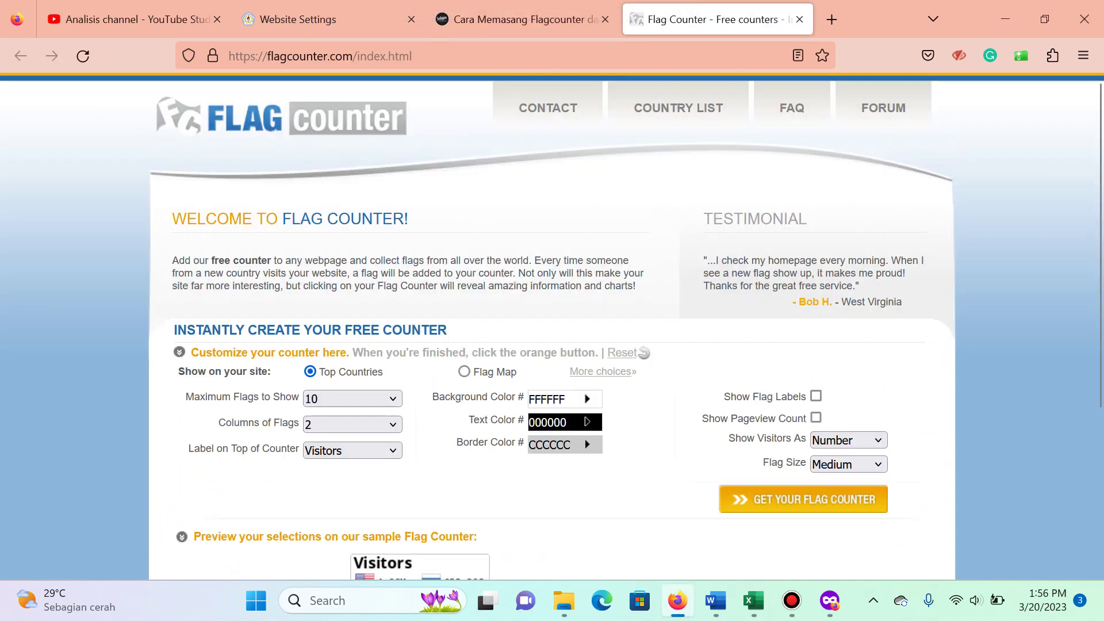
pyautogui.scroll(-3, 419, 414)
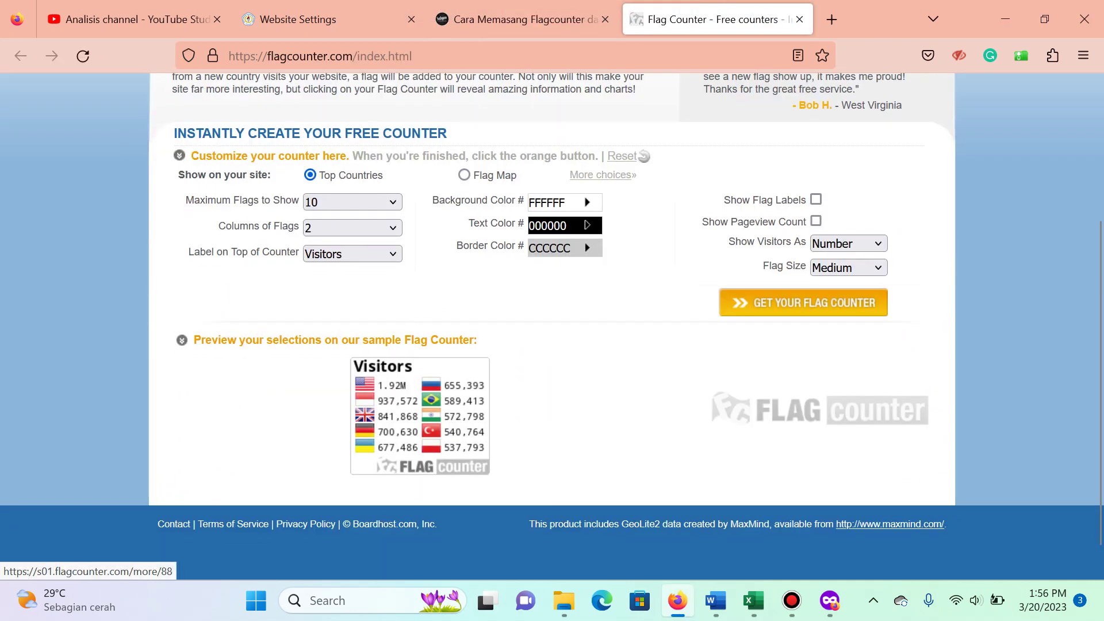
pyautogui.scroll(2, 419, 414)
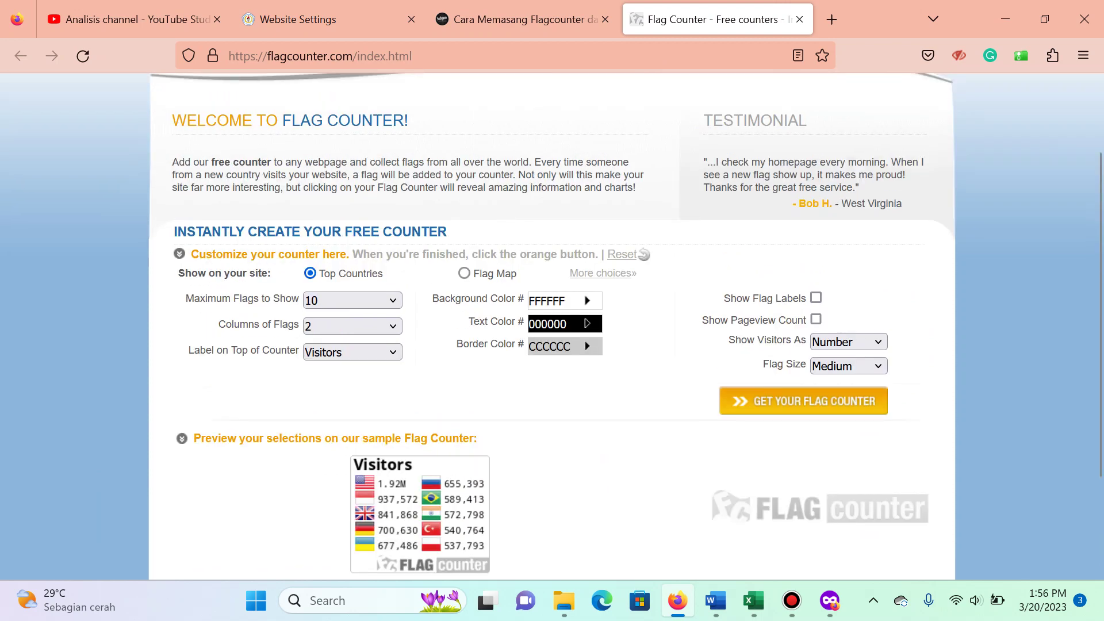
pyautogui.click(463, 273)
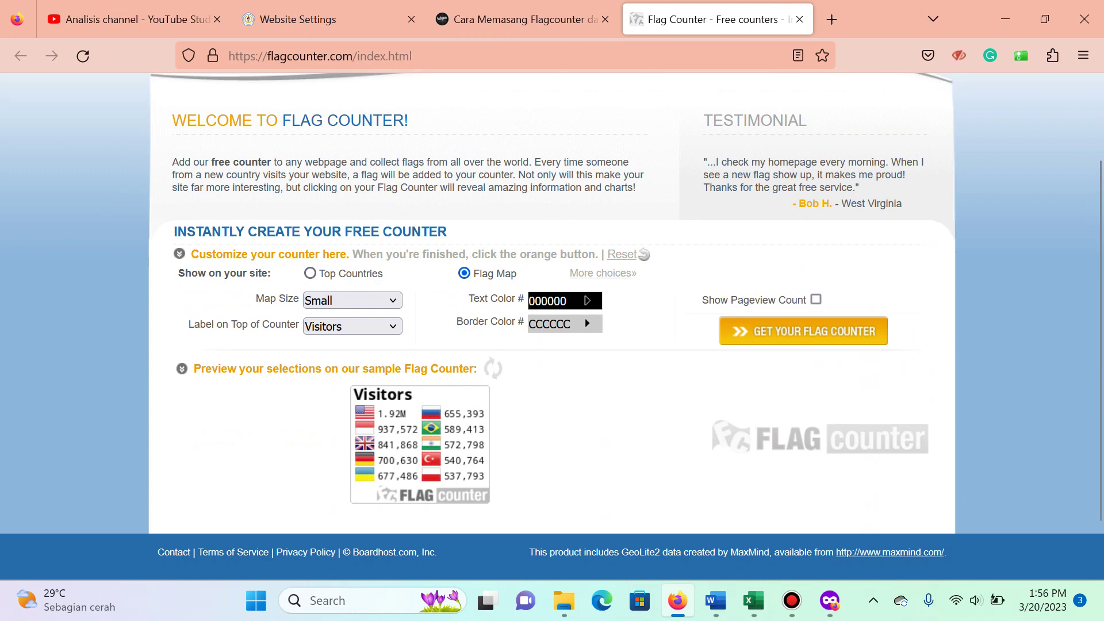
pyautogui.click(309, 273)
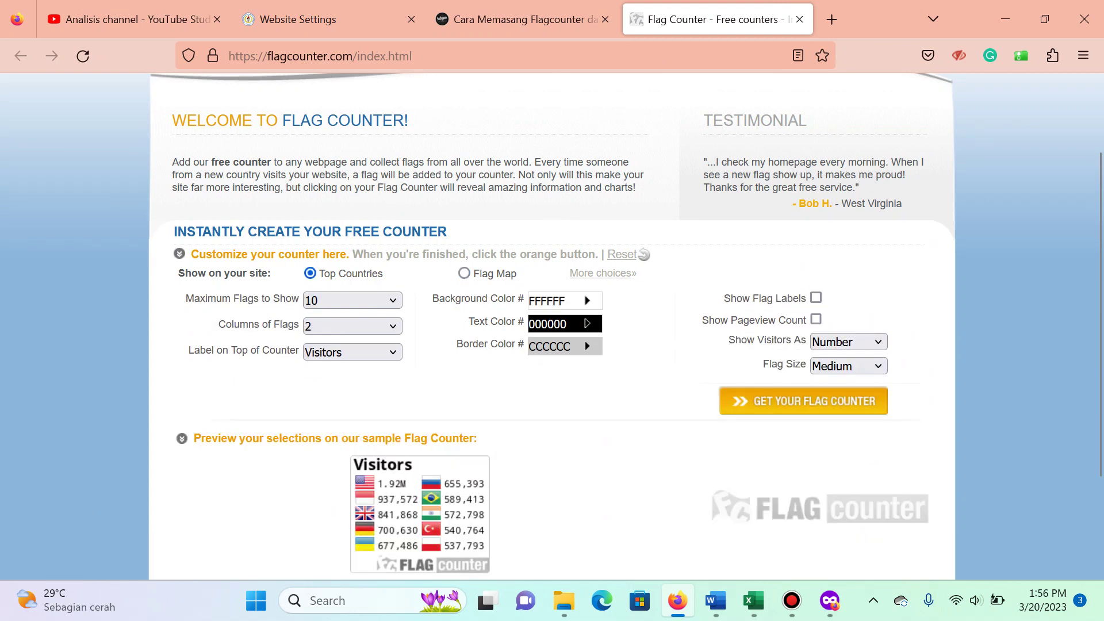
pyautogui.hotkey('ctrl', 'shift', 'Tab')
pyautogui.hotkey('ctrl', 'Tab')
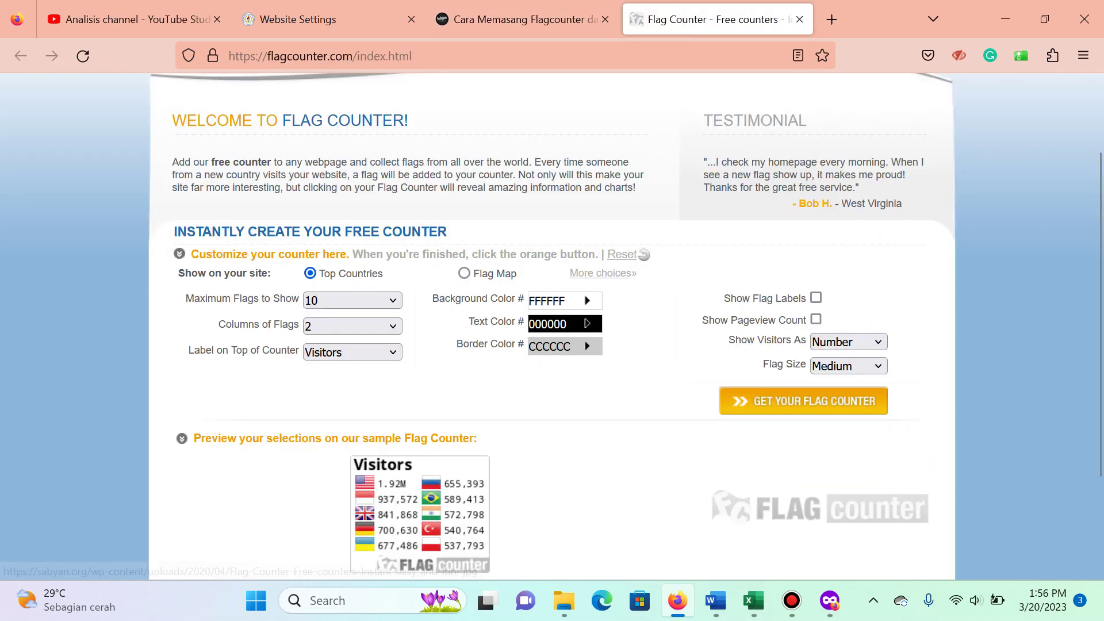
pyautogui.click(352, 300)
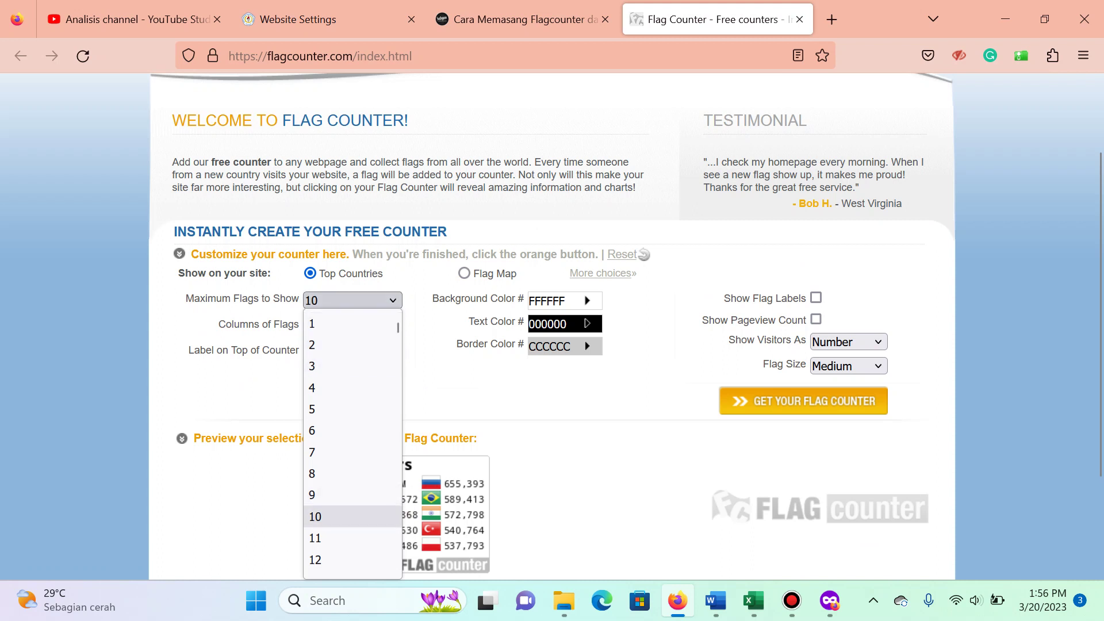
pyautogui.scroll(-14, 352, 345)
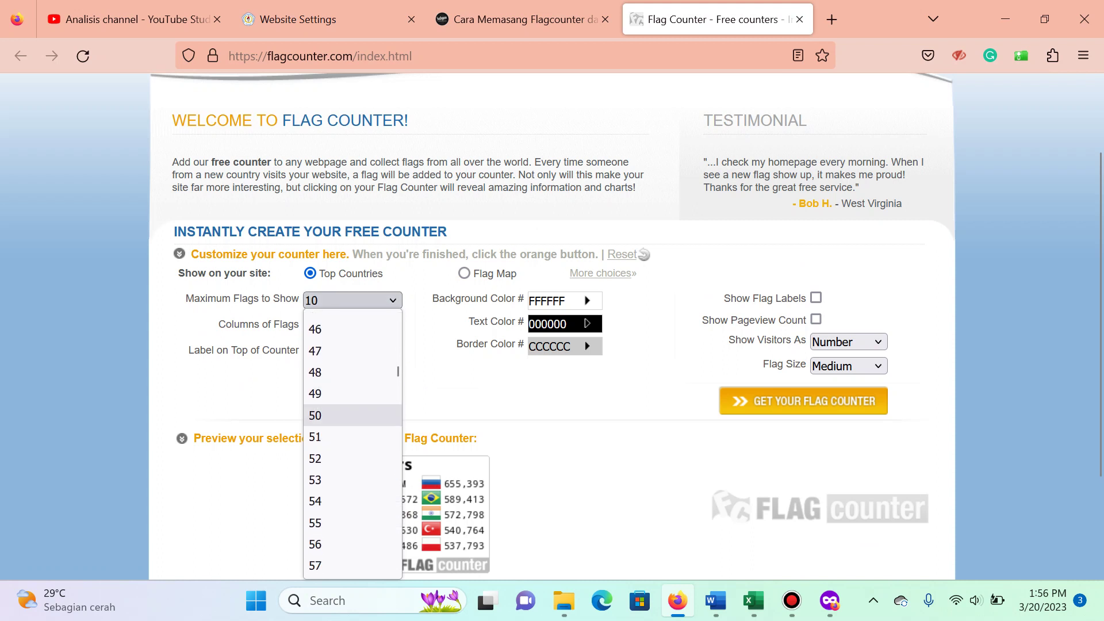
pyautogui.scroll(14, 345, 414)
pyautogui.scroll(1, 352, 459)
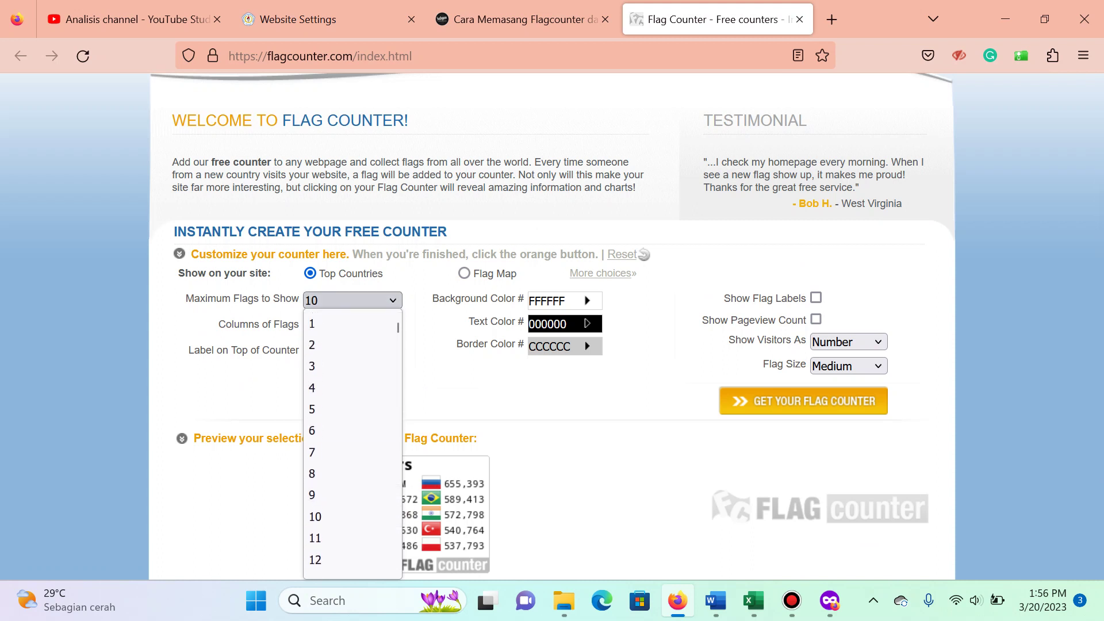
pyautogui.click(352, 516)
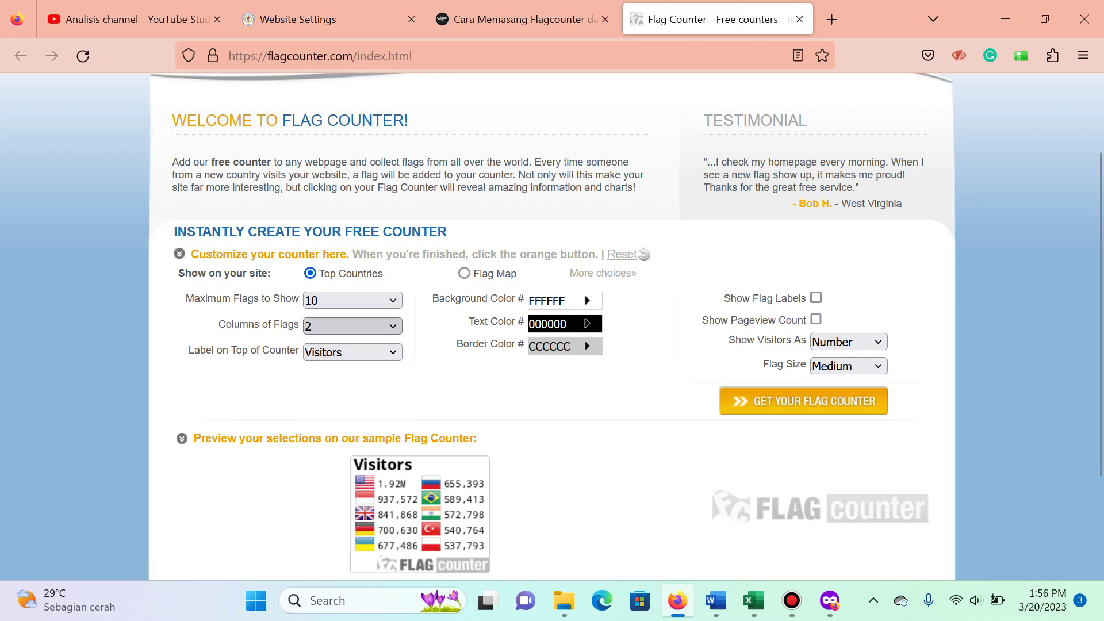
pyautogui.click(352, 326)
pyautogui.click(351, 370)
pyautogui.scroll(-2, 420, 420)
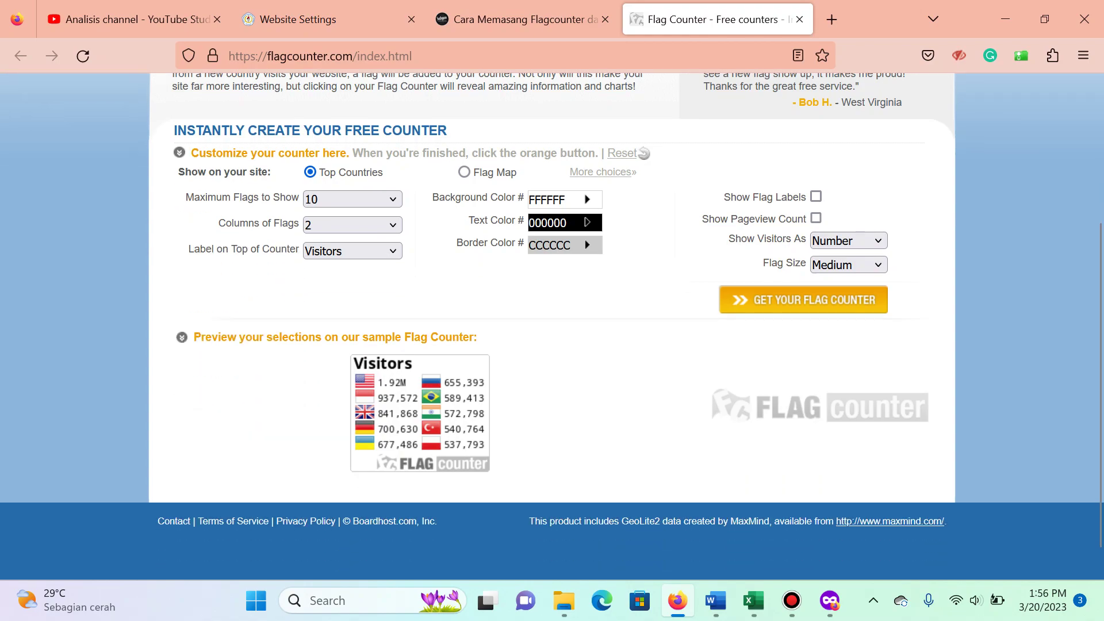
pyautogui.hotkey('ctrl', 'pageup')
pyautogui.scroll(-5, 402, 322)
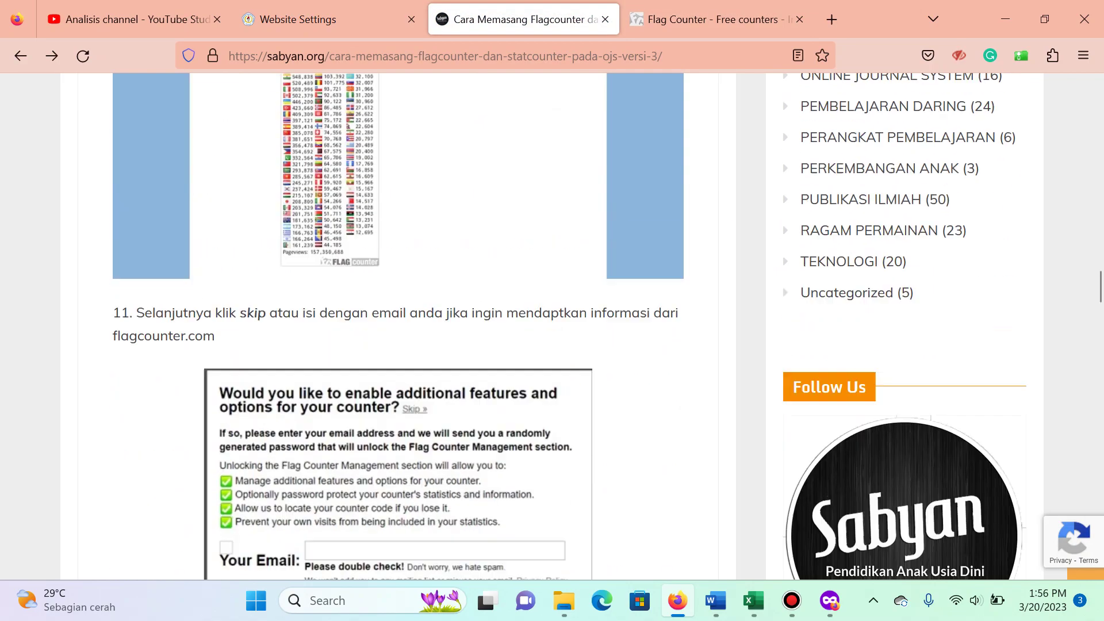
pyautogui.scroll(10, 402, 322)
pyautogui.scroll(-5, 402, 322)
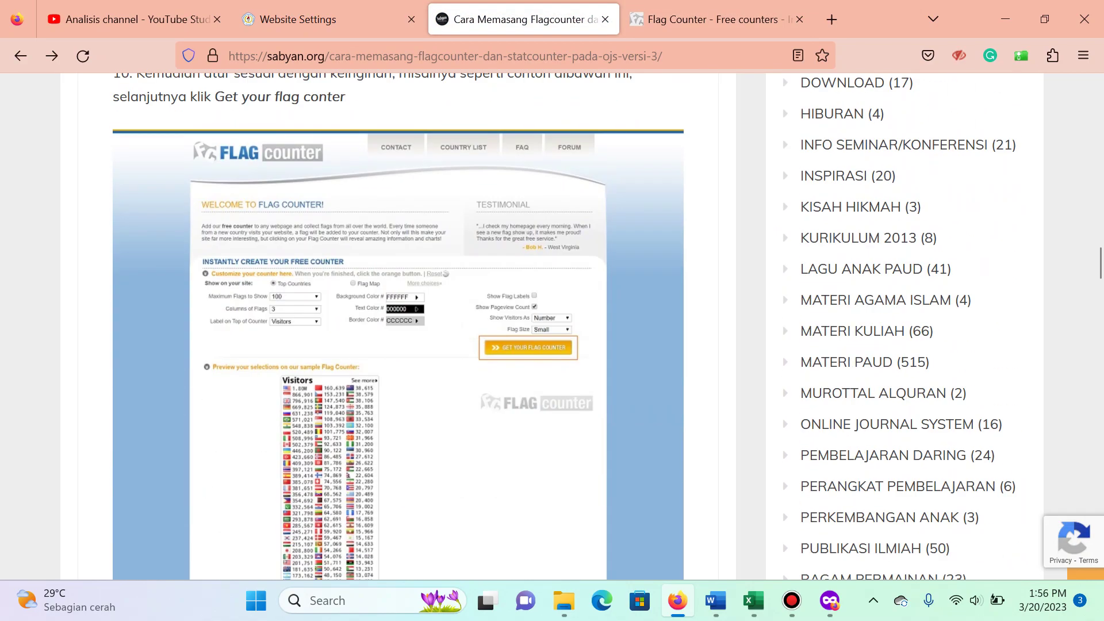
pyautogui.hotkey('ctrl', 'pagedown')
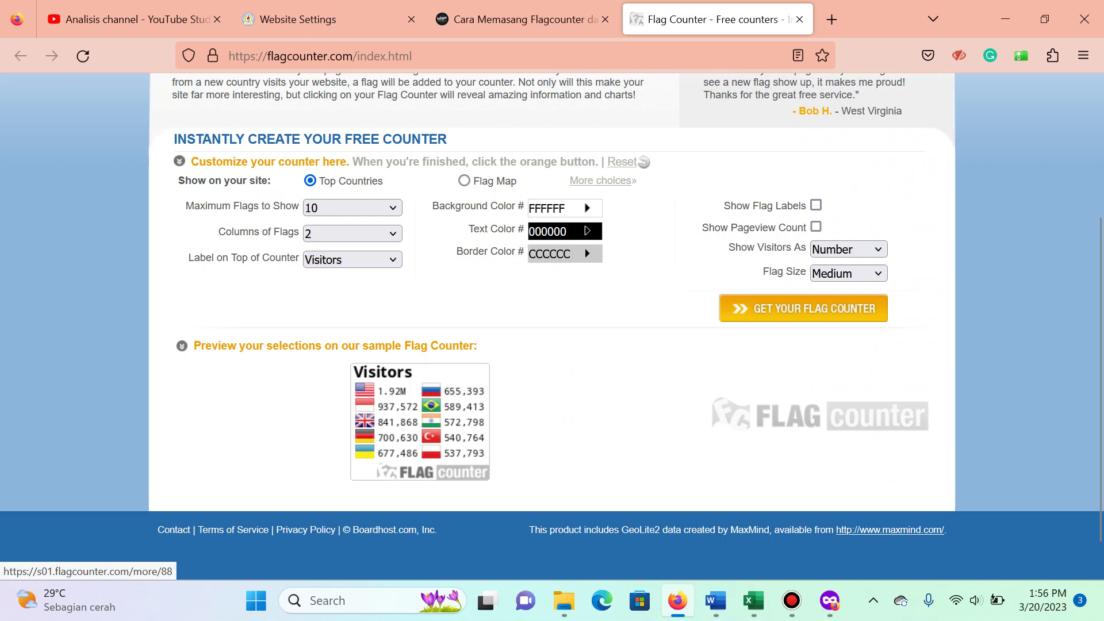
pyautogui.hotkey('ctrl', 'pageup')
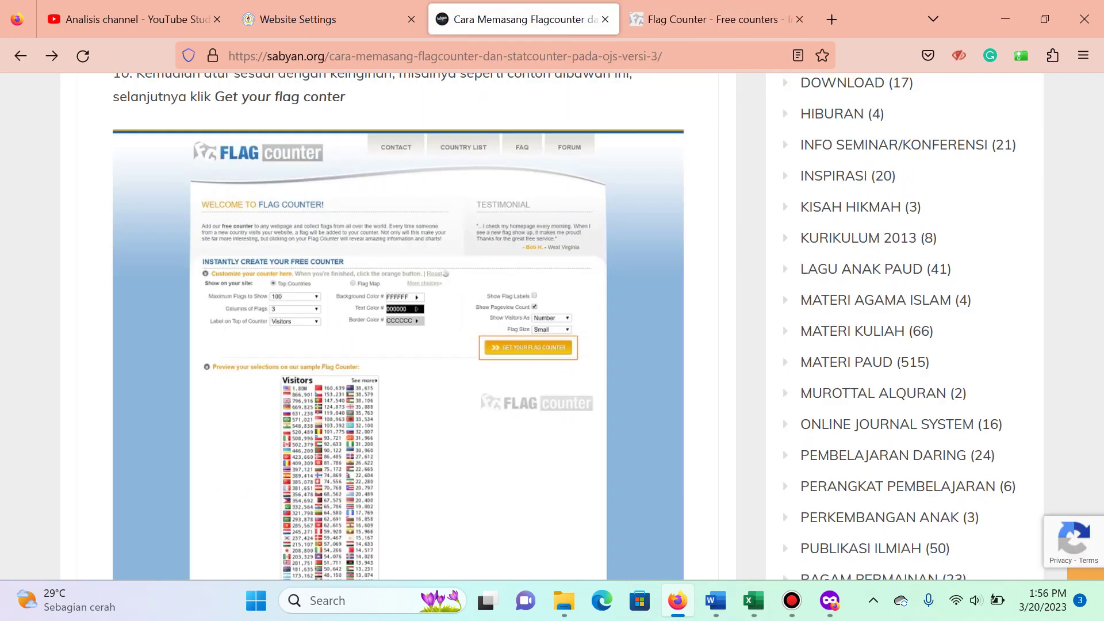
pyautogui.hotkey('ctrl', 'pagedown')
# Step: Turn on pageview count and flag labels, showing visitor counts as numbers
pyautogui.click(816, 227)
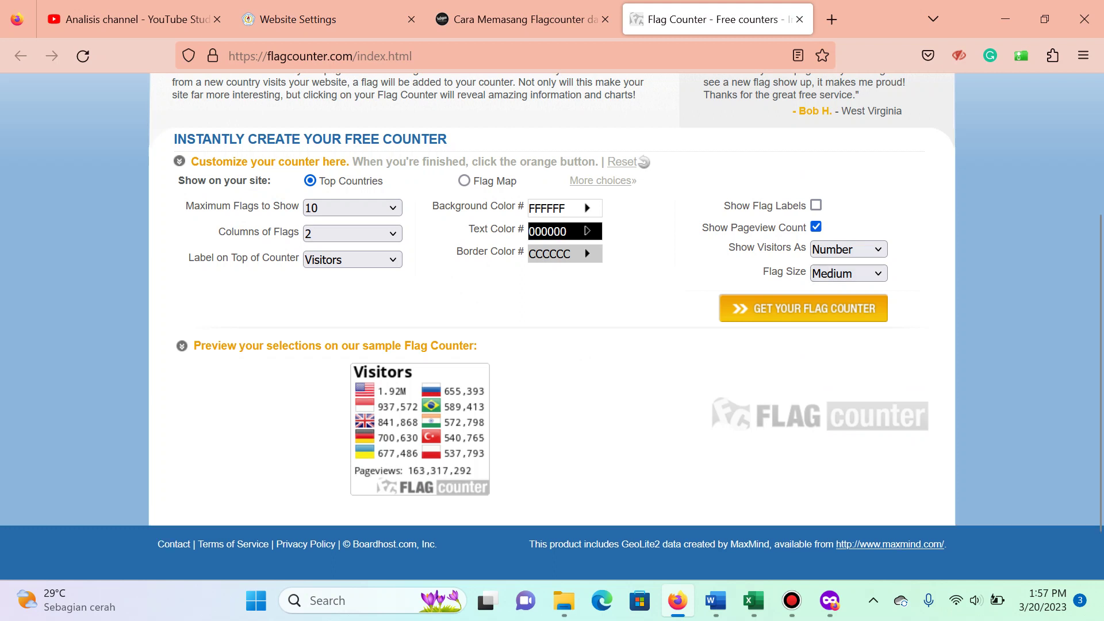
pyautogui.click(816, 205)
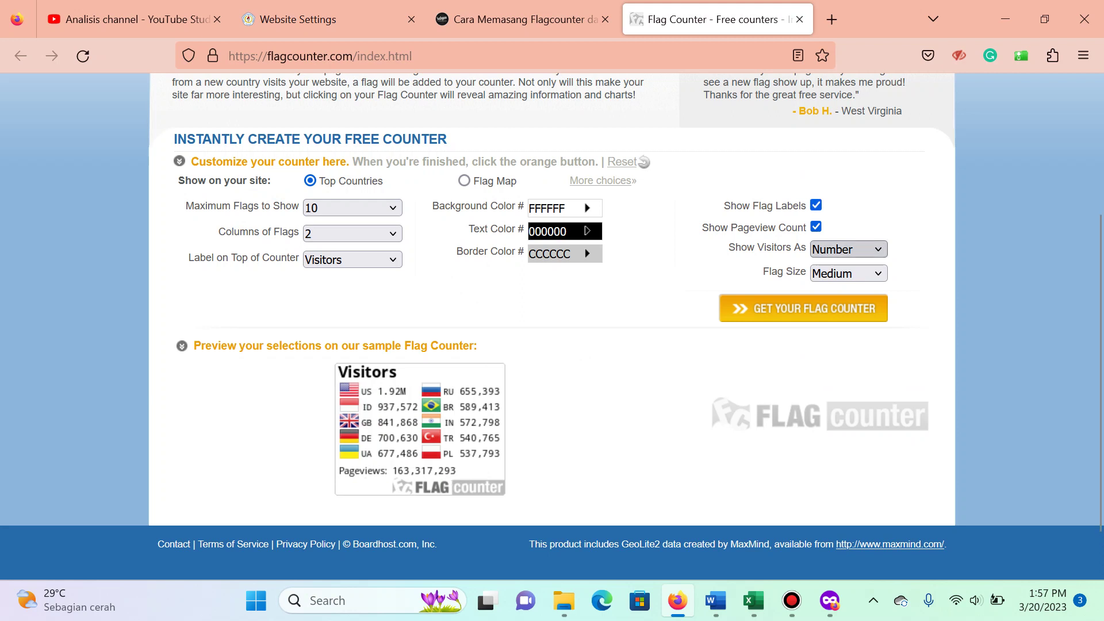
pyautogui.click(848, 249)
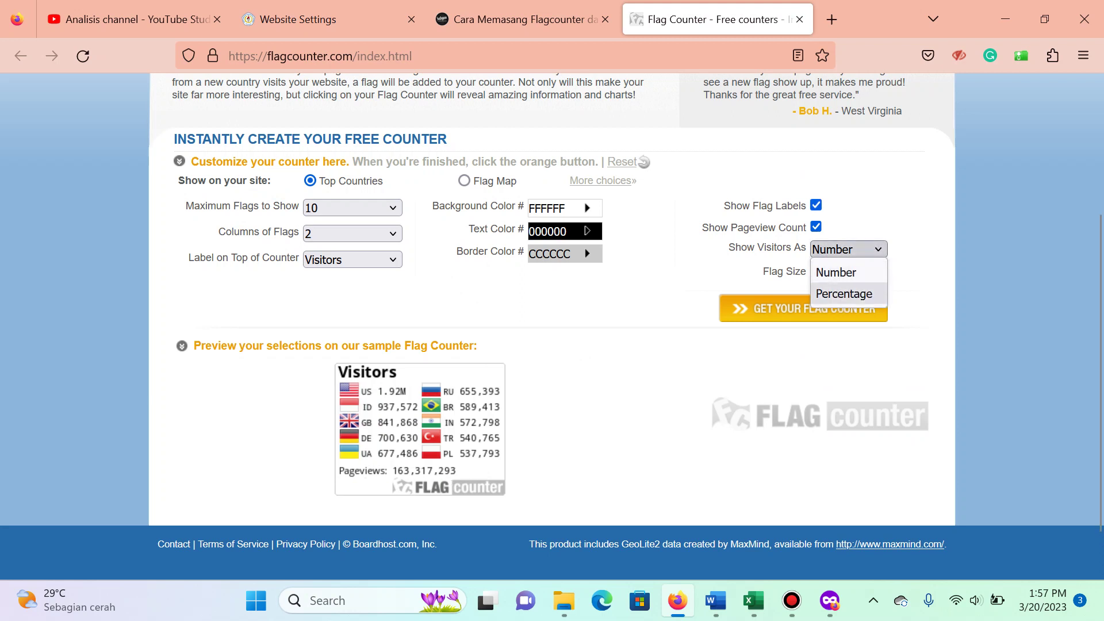
pyautogui.click(843, 294)
pyautogui.click(847, 249)
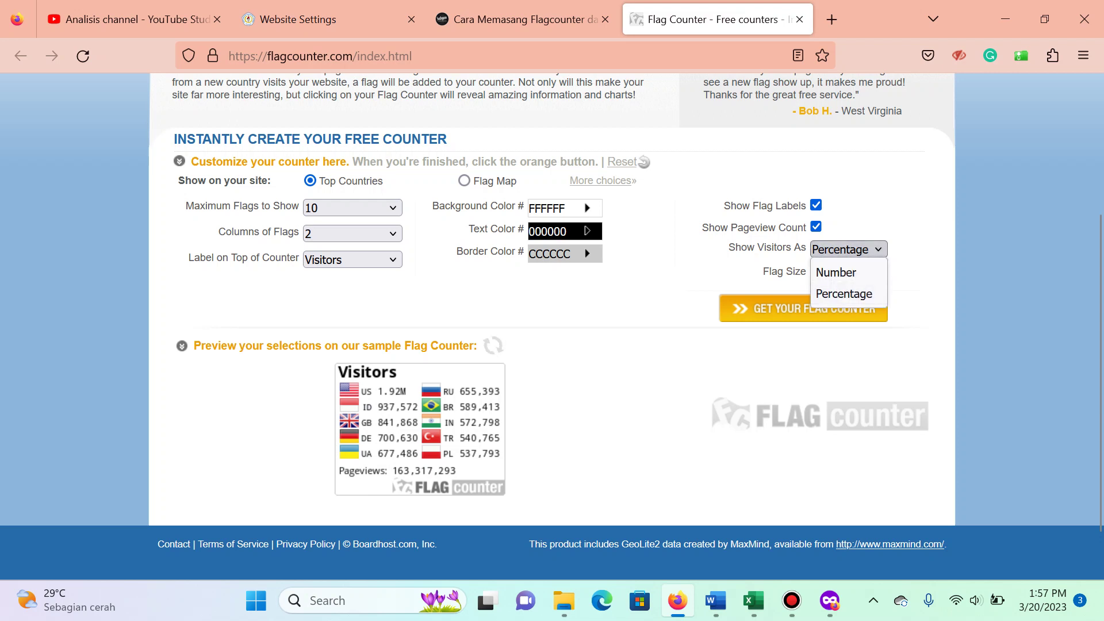
pyautogui.click(835, 272)
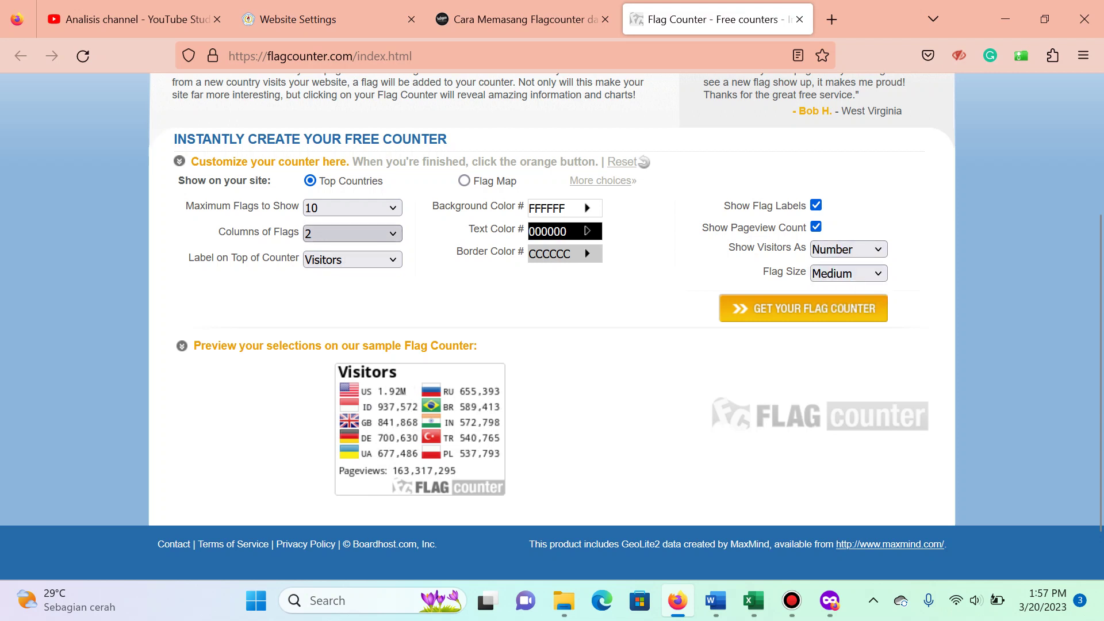
# Step: Set 2 flag columns, the Visitors label and maximum 10 flags, then generate the counter
pyautogui.click(351, 233)
pyautogui.click(322, 298)
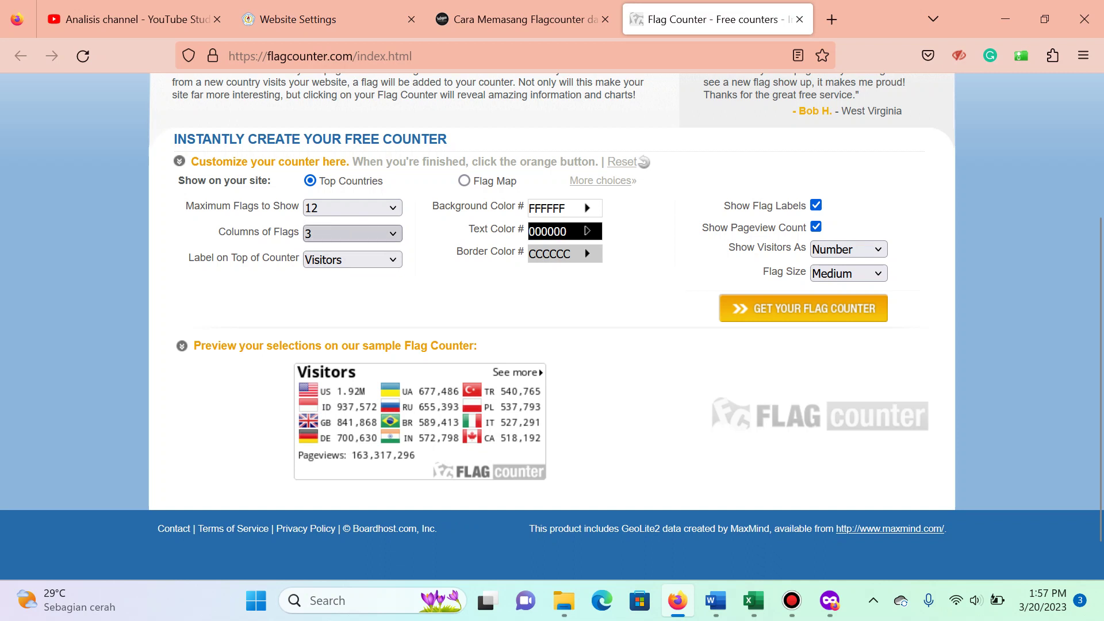
pyautogui.click(352, 233)
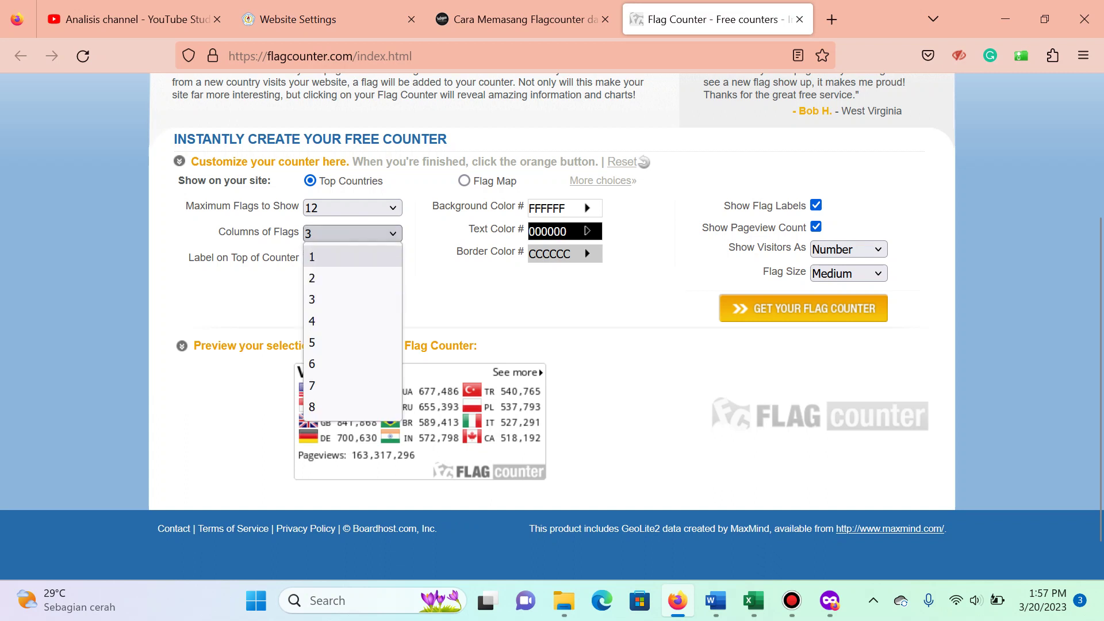
pyautogui.click(312, 256)
pyautogui.click(352, 233)
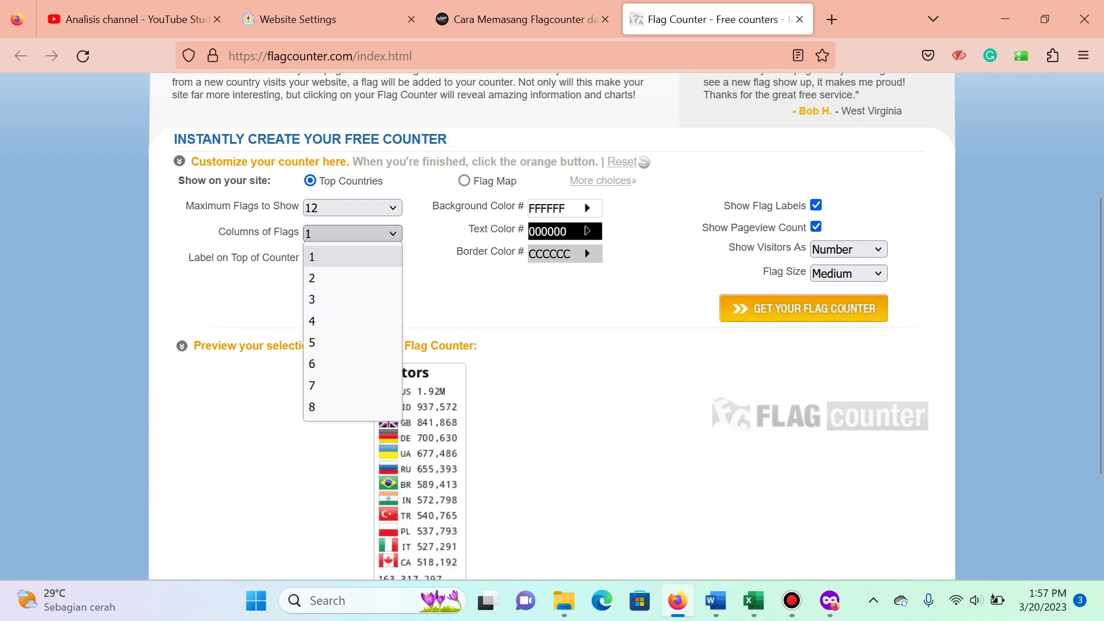
pyautogui.click(311, 277)
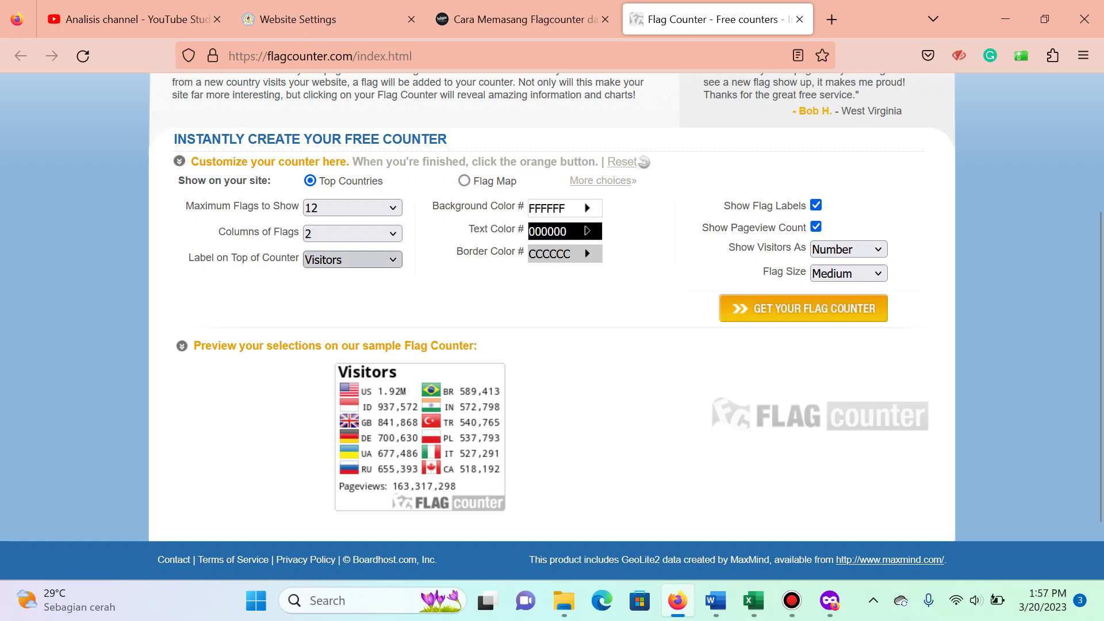
pyautogui.click(352, 259)
pyautogui.click(327, 304)
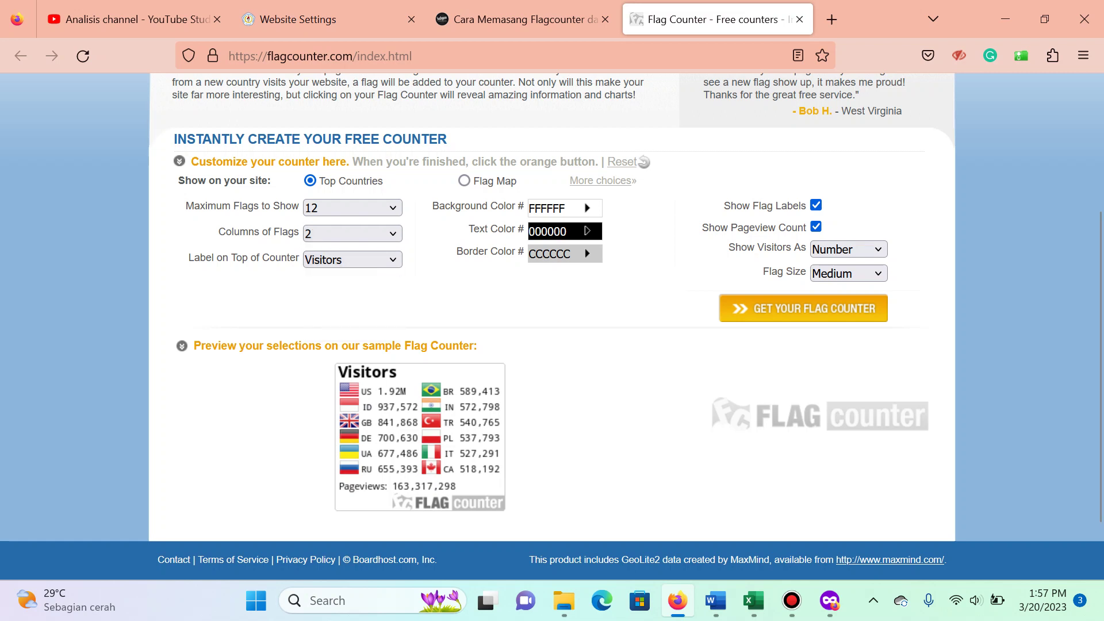
pyautogui.click(352, 207)
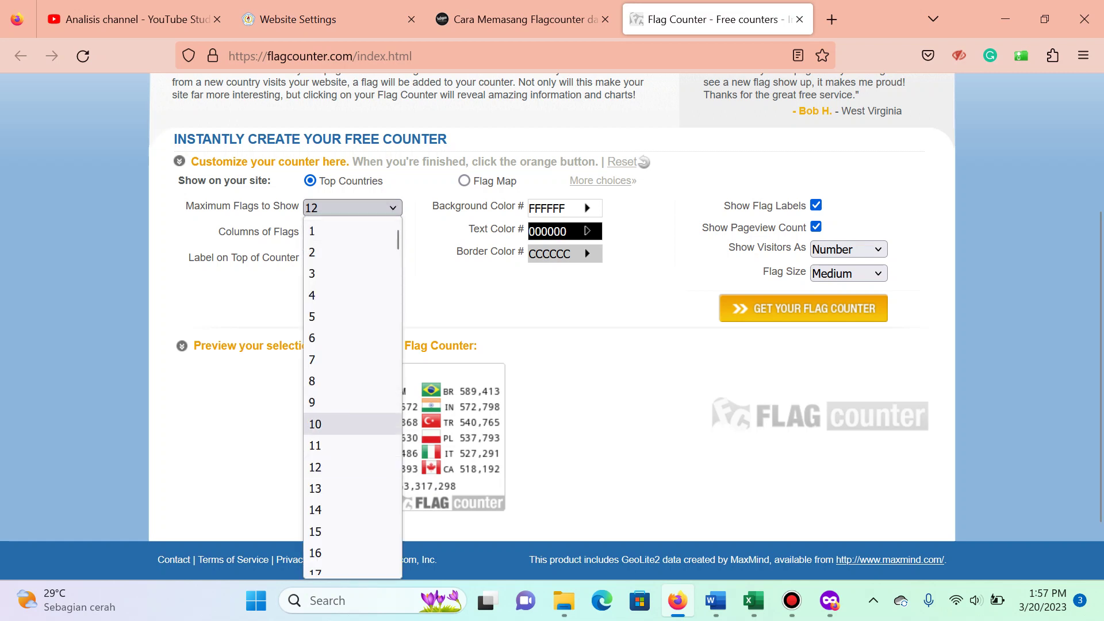
pyautogui.click(315, 424)
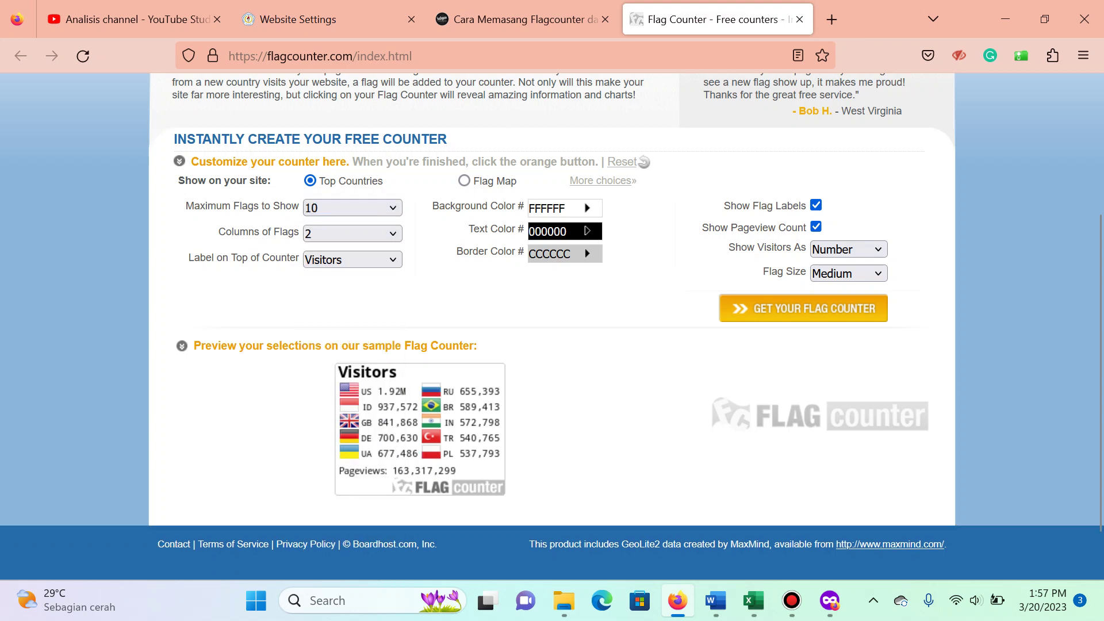
pyautogui.click(803, 308)
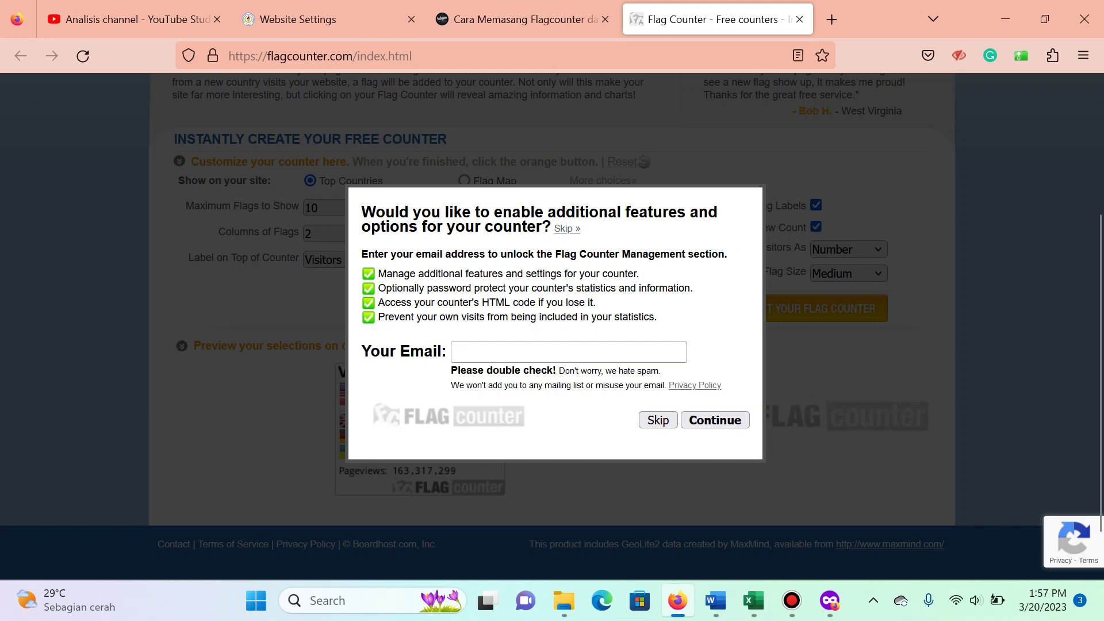
# Step: Submit the contact e-mail address and copy the counter's website HTML code
pyautogui.click(568, 352)
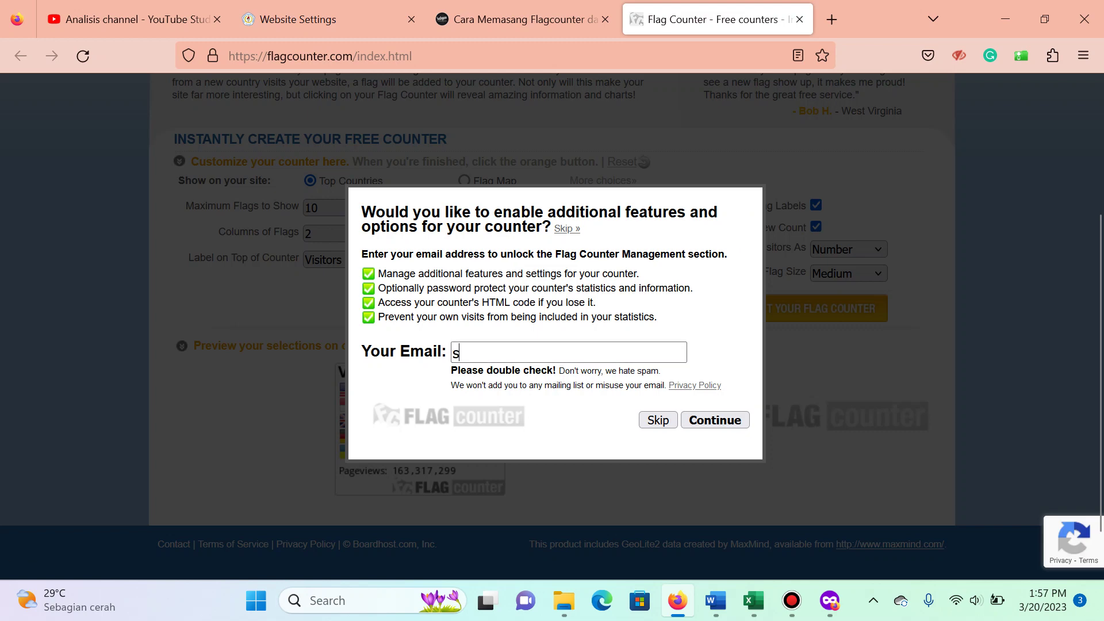
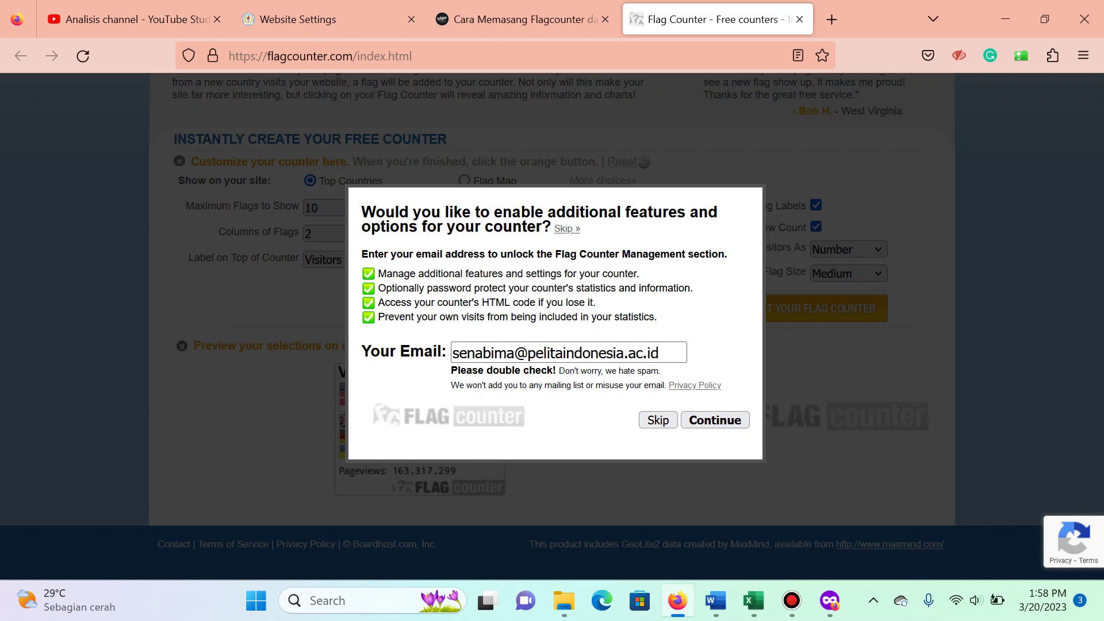
pyautogui.press('Return')
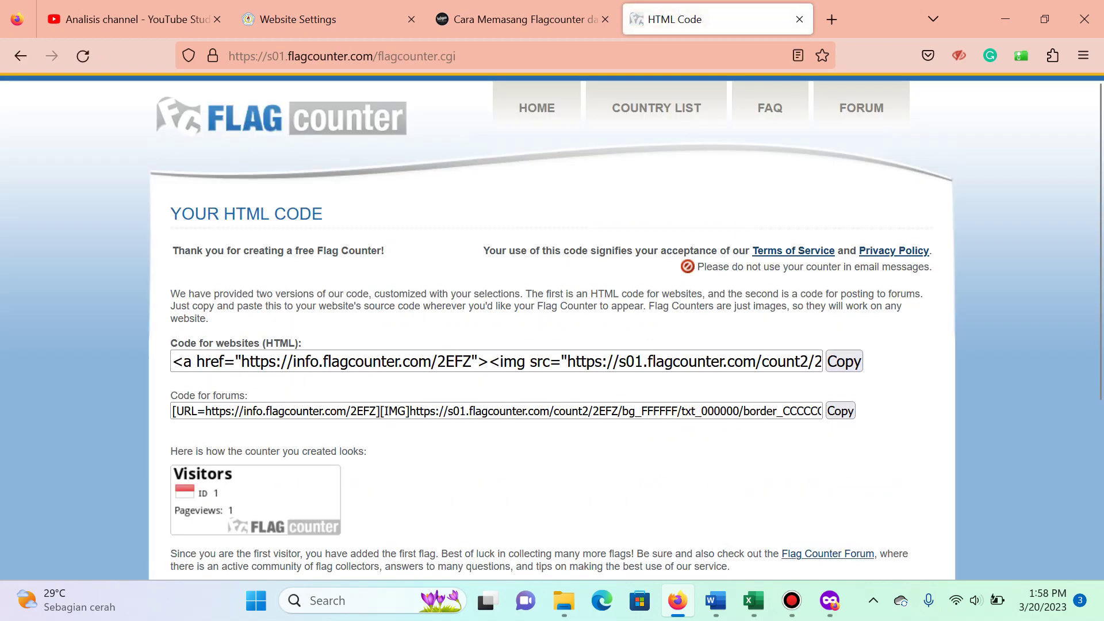
pyautogui.scroll(-1, 551, 322)
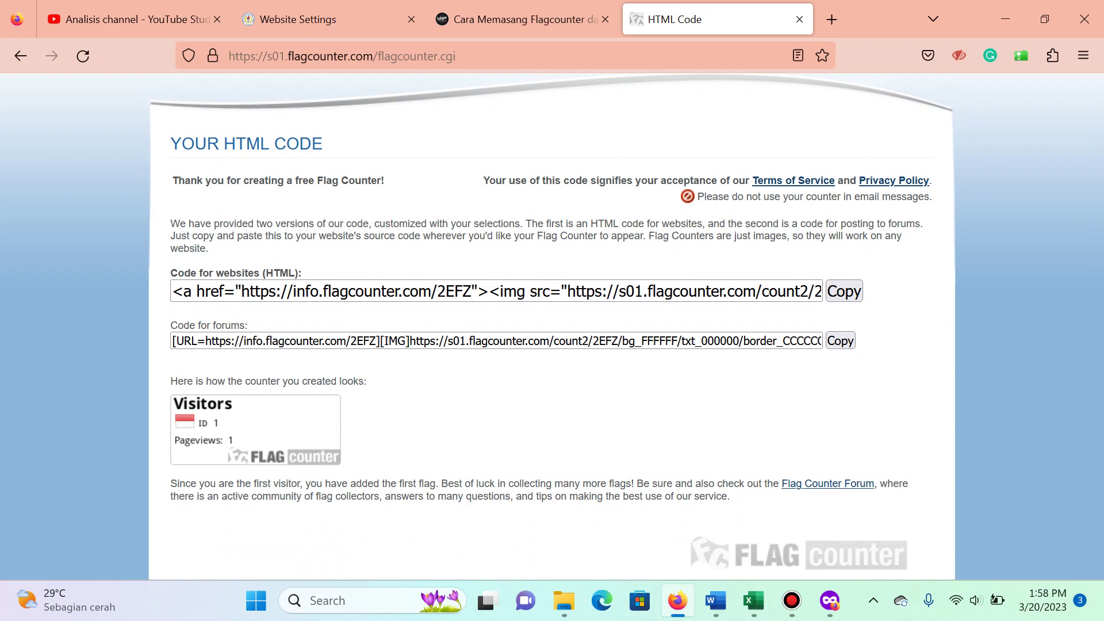
pyautogui.scroll(-1, 552, 323)
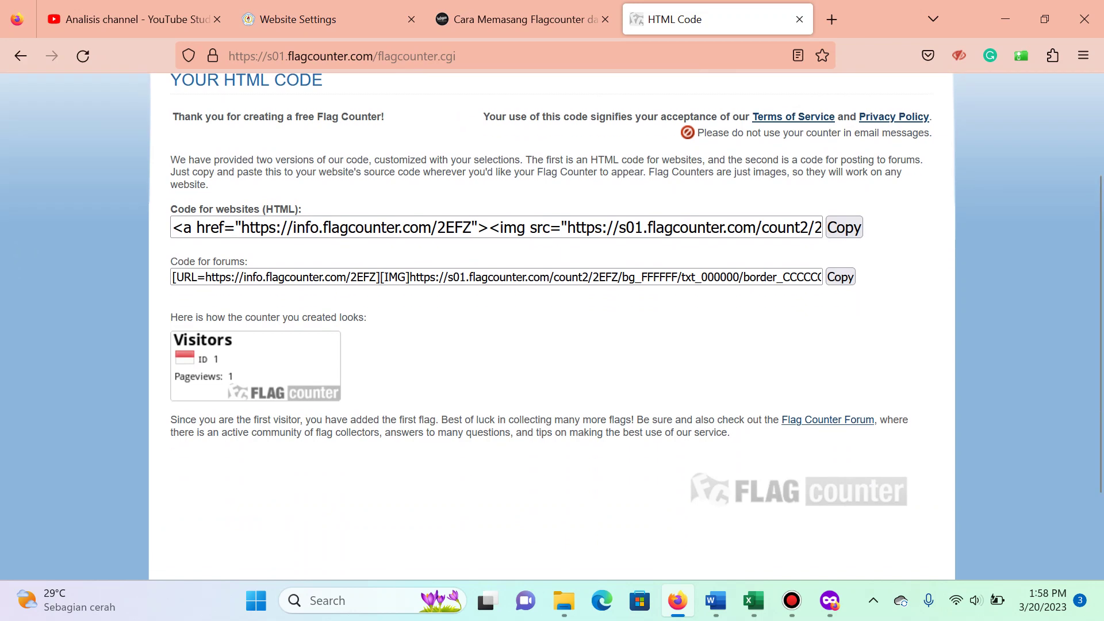
pyautogui.scroll(2, 552, 322)
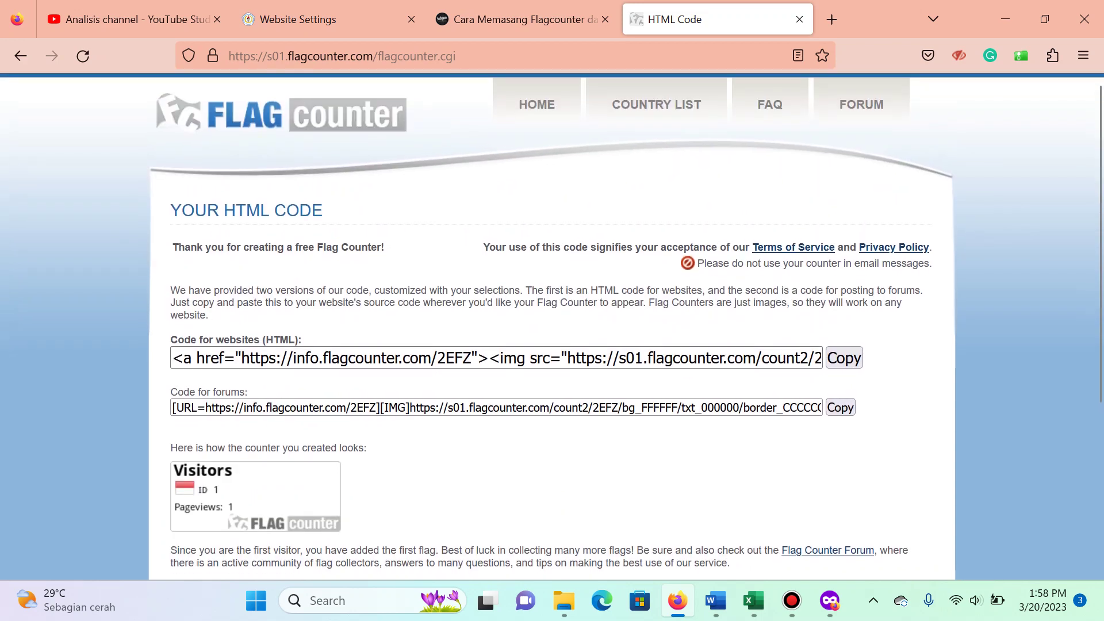
pyautogui.scroll(-1, 552, 322)
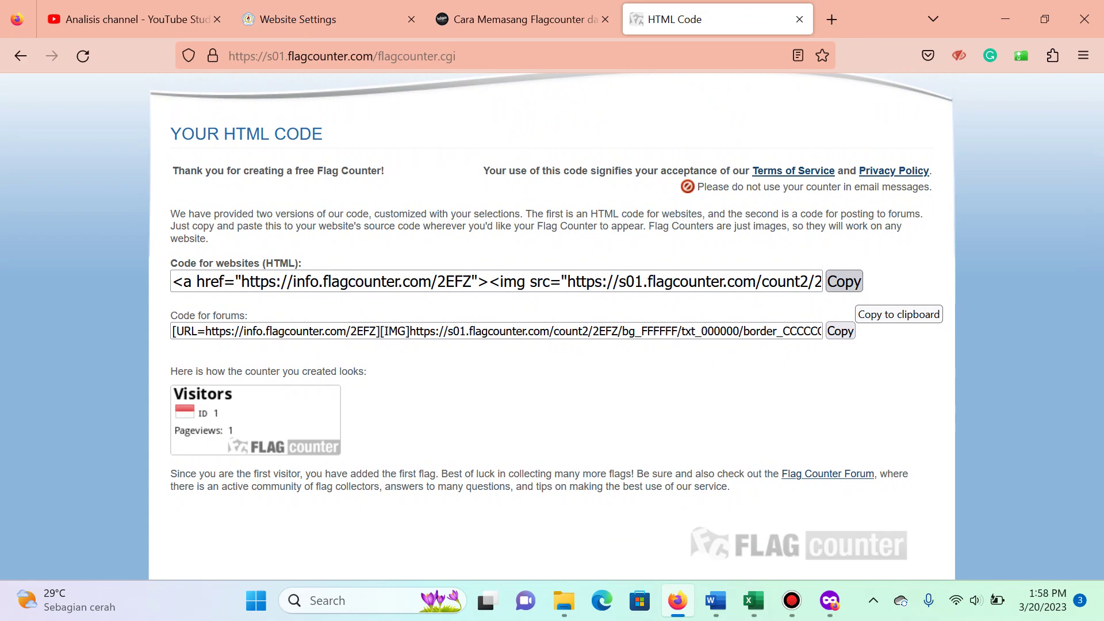
pyautogui.click(848, 284)
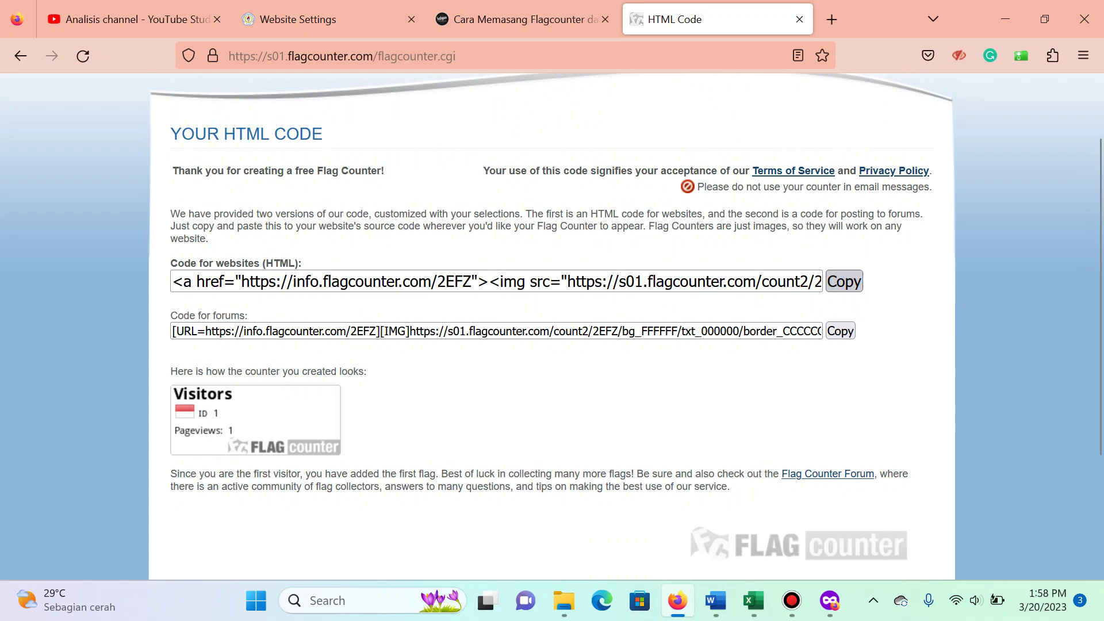
pyautogui.hotkey('ctrl', '2')
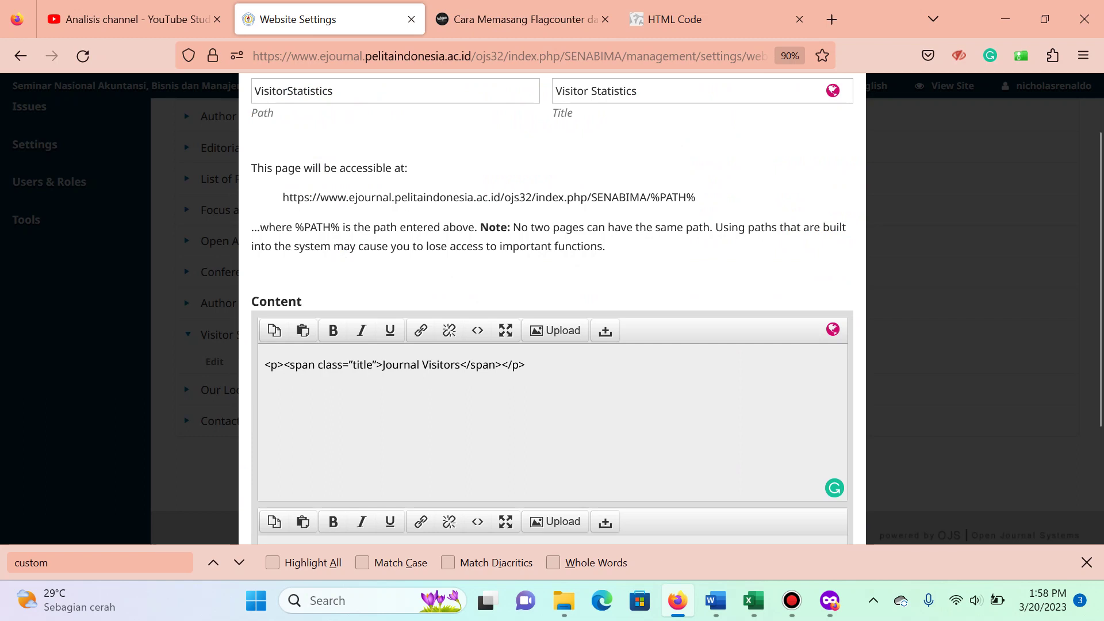
# Step: Paste the Flag Counter HTML below Journal Visitors and save the Visitor Statistics page
pyautogui.press('Return')
pyautogui.hotkey('ctrl', 'v')
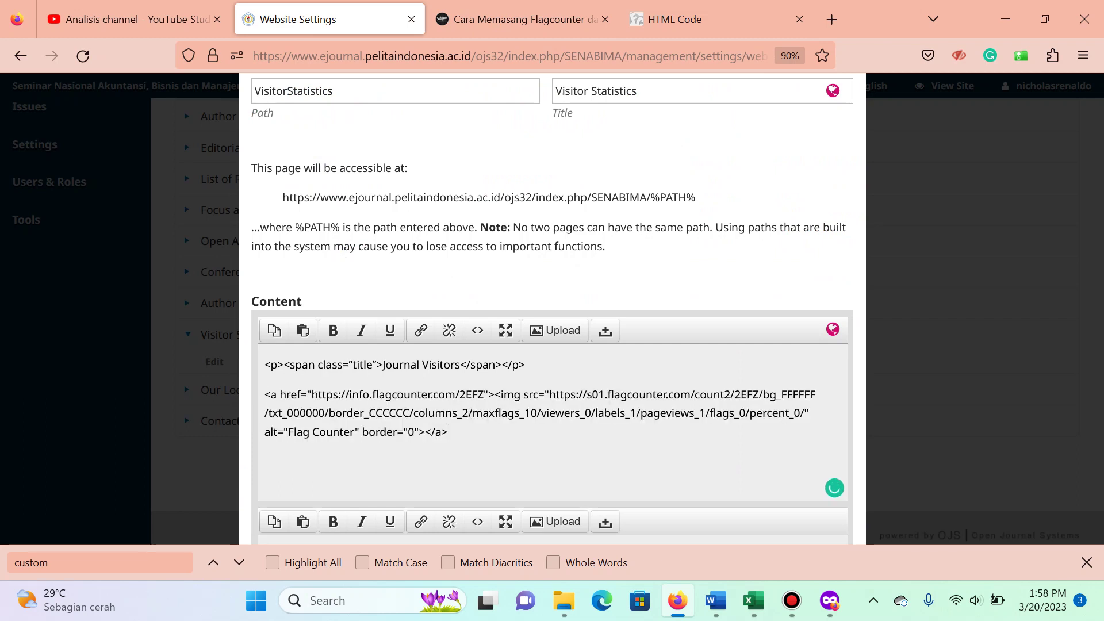
pyautogui.scroll(-3, 605, 373)
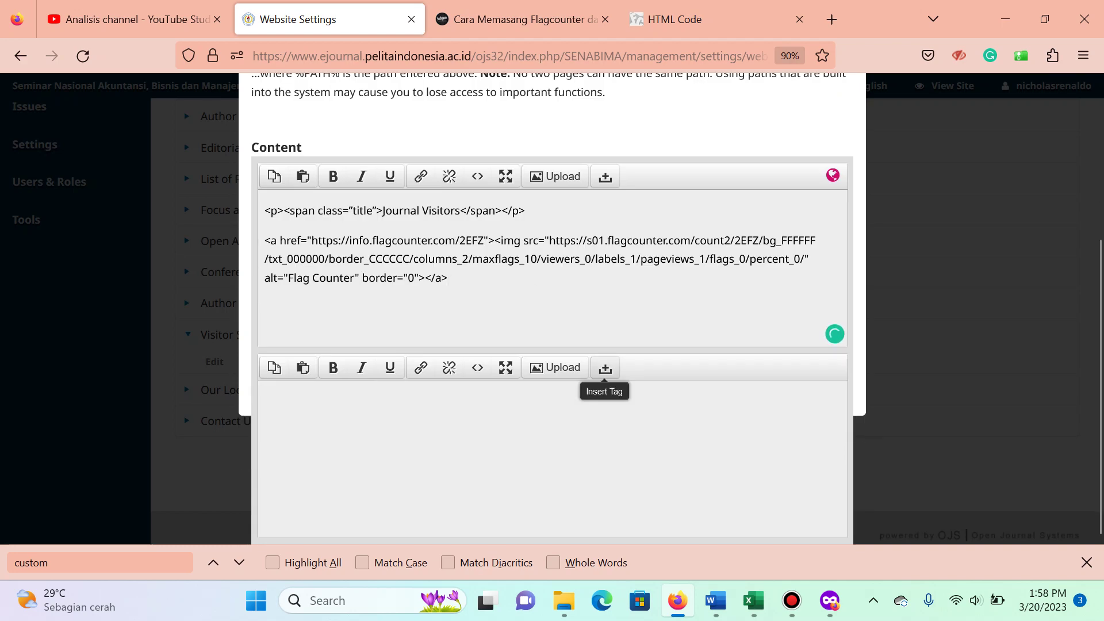
pyautogui.scroll(2, 605, 372)
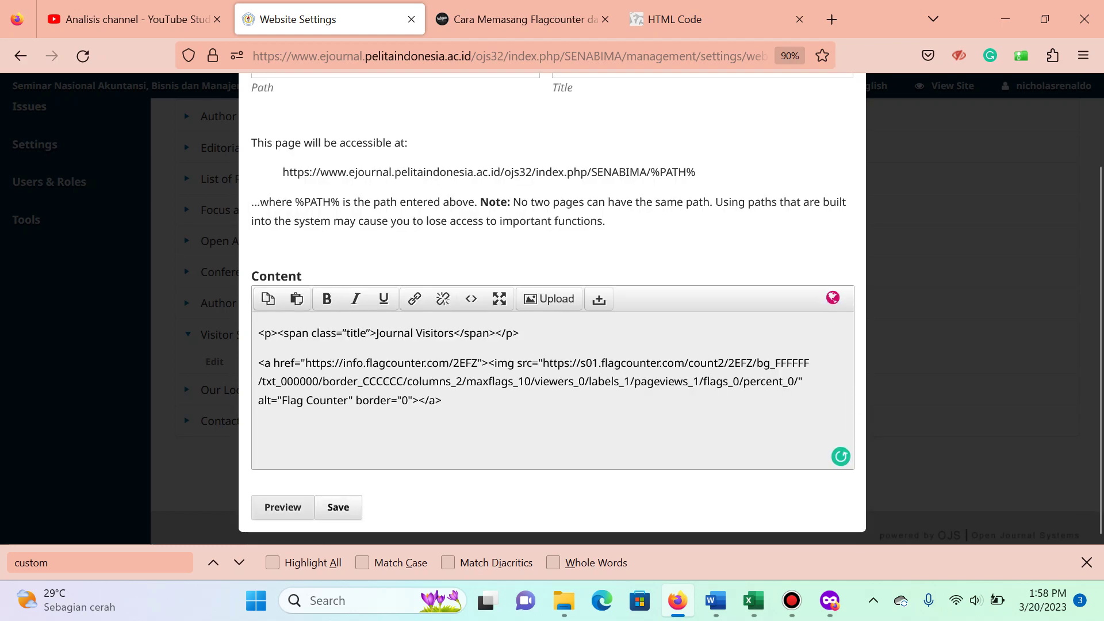
pyautogui.click(338, 507)
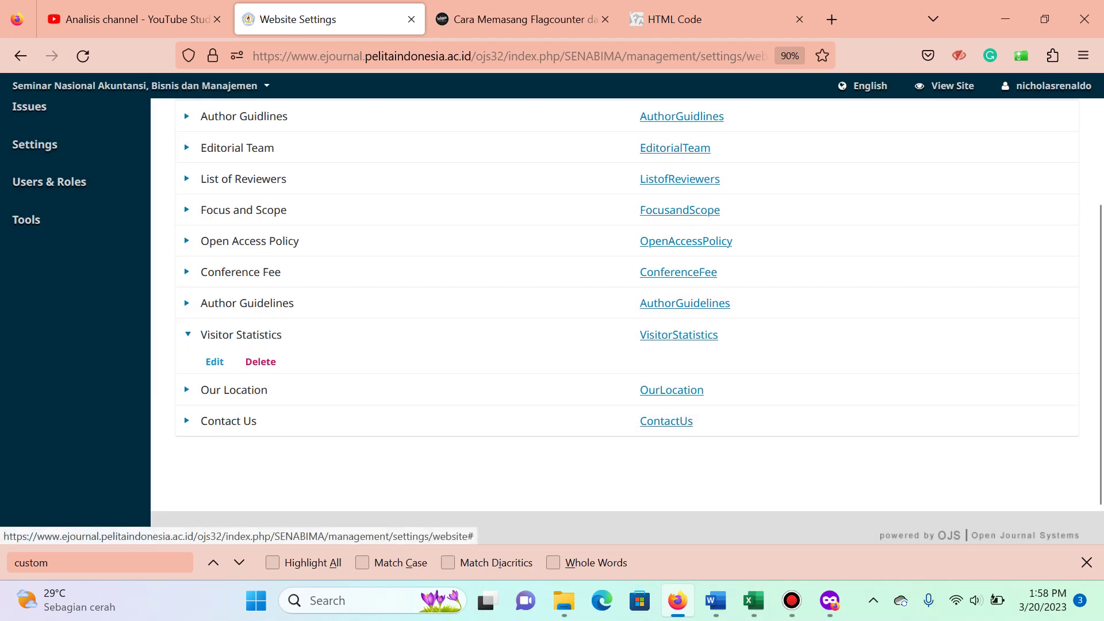
# Step: Open the public journal site in a new tab and view its Visitor Statistics page
pyautogui.scroll(3, 552, 345)
pyautogui.rightClick(916, 87)
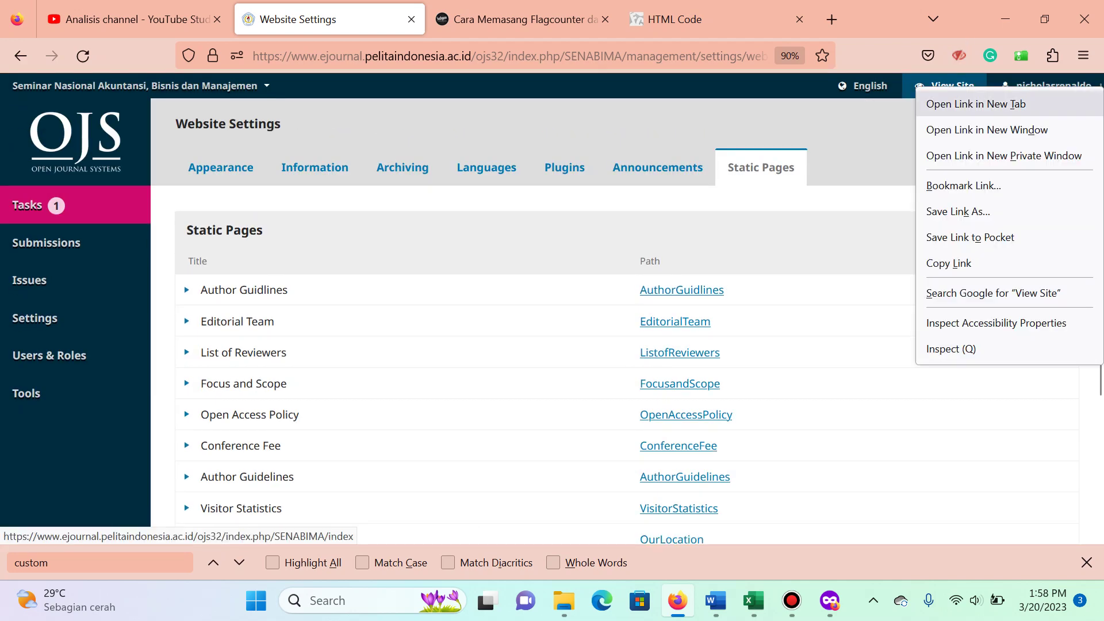
pyautogui.click(957, 103)
pyautogui.hotkey('ctrl', 'Tab')
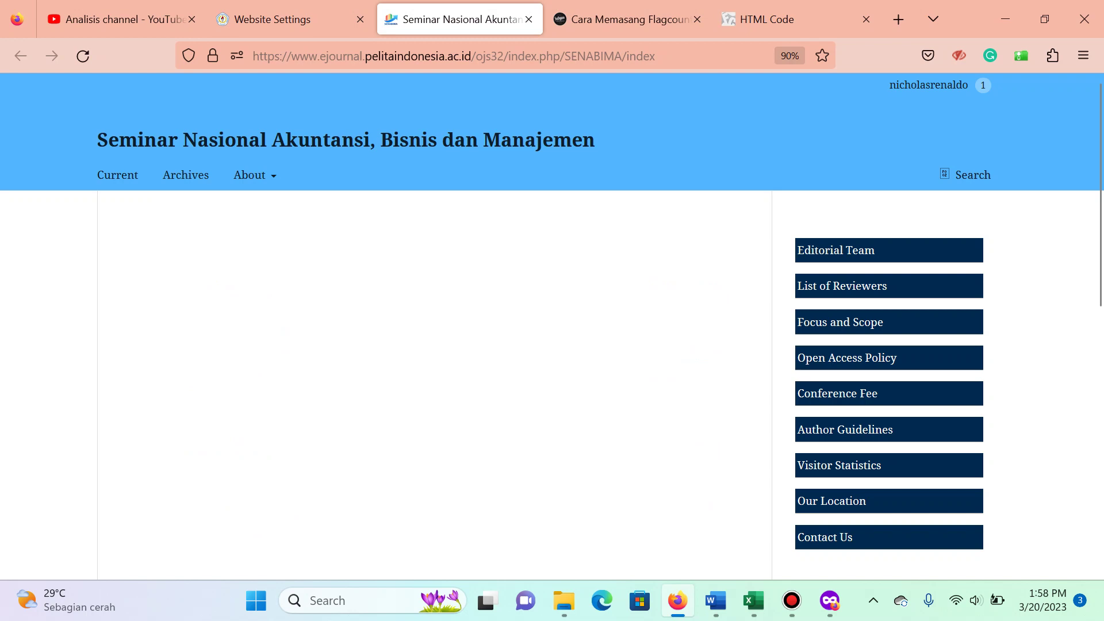
pyautogui.click(839, 465)
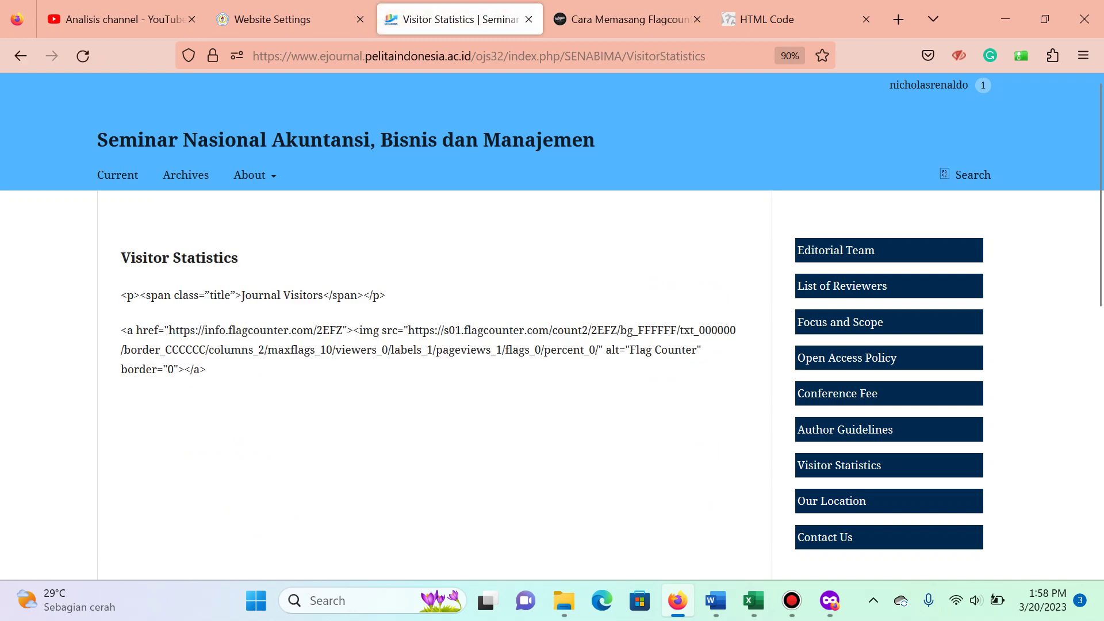
pyautogui.click(767, 19)
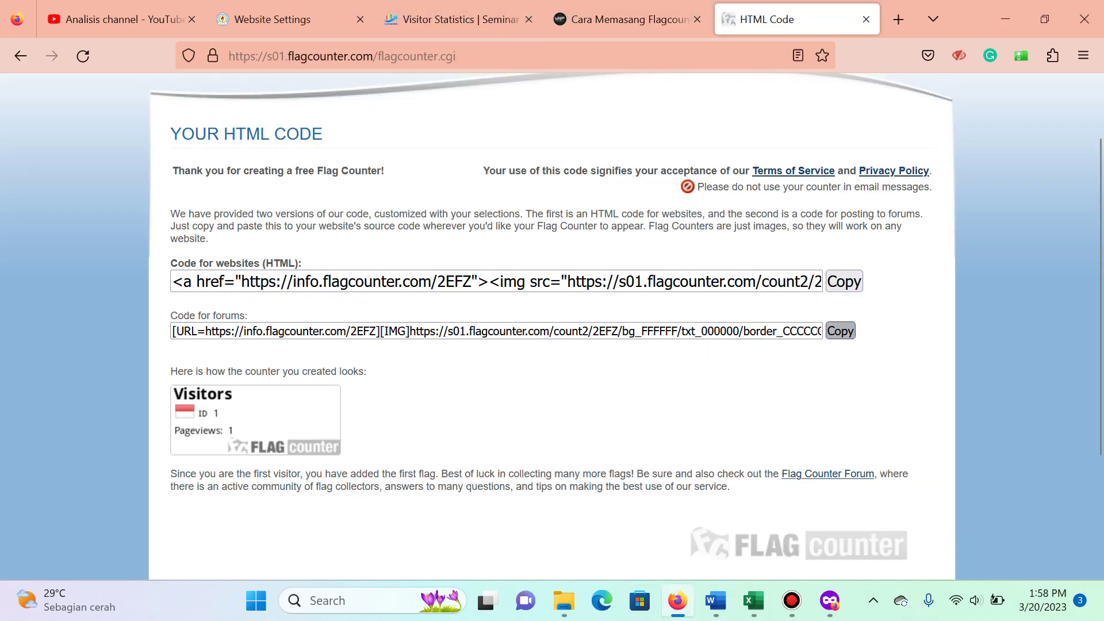
# Step: Edit the Visitor Statistics static page and paste the Flag Counter forum code into Content
pyautogui.click(270, 19)
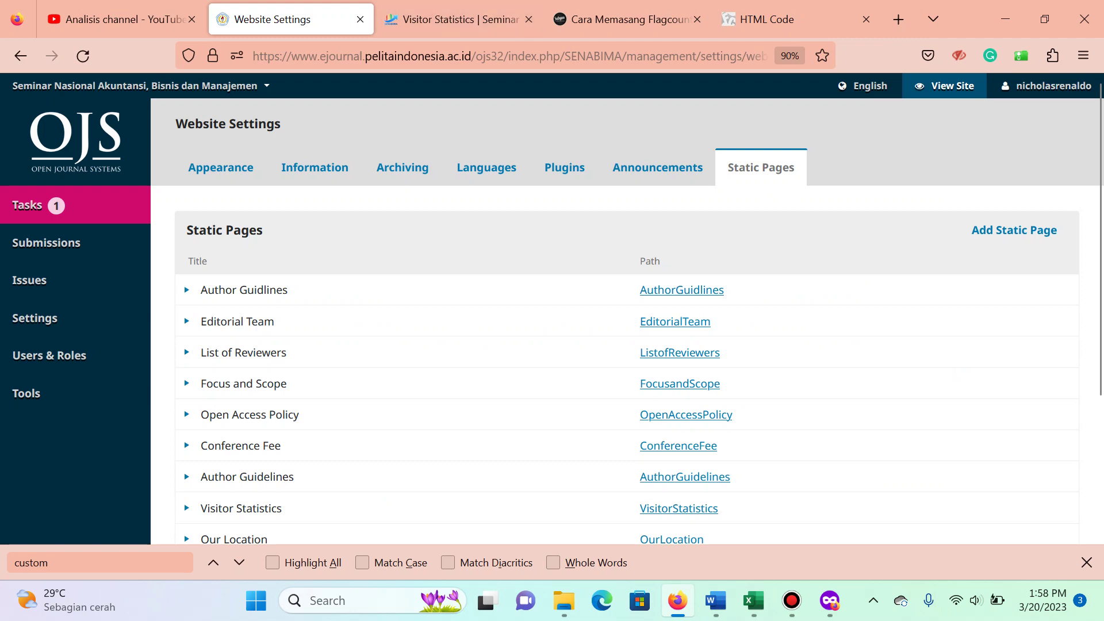
pyautogui.scroll(-3, 626, 322)
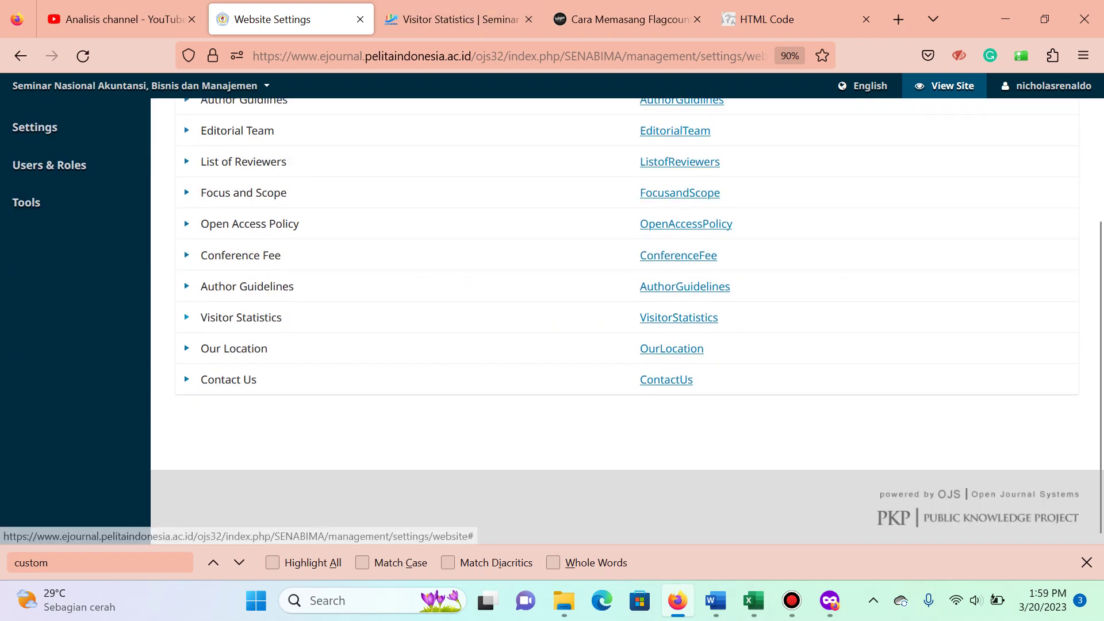
pyautogui.click(241, 317)
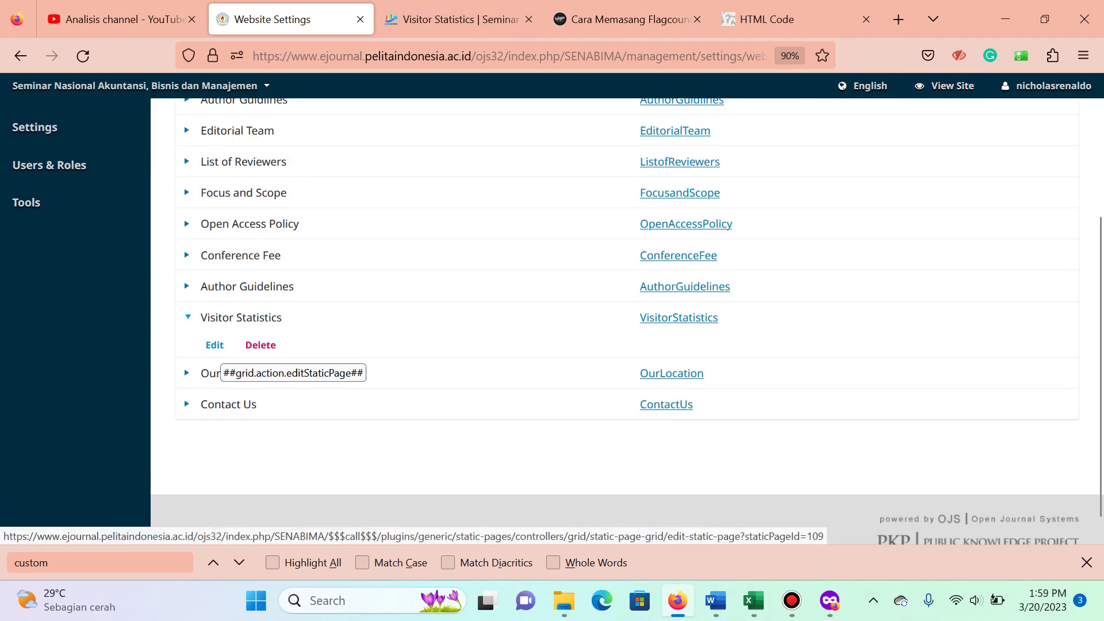
pyautogui.click(214, 345)
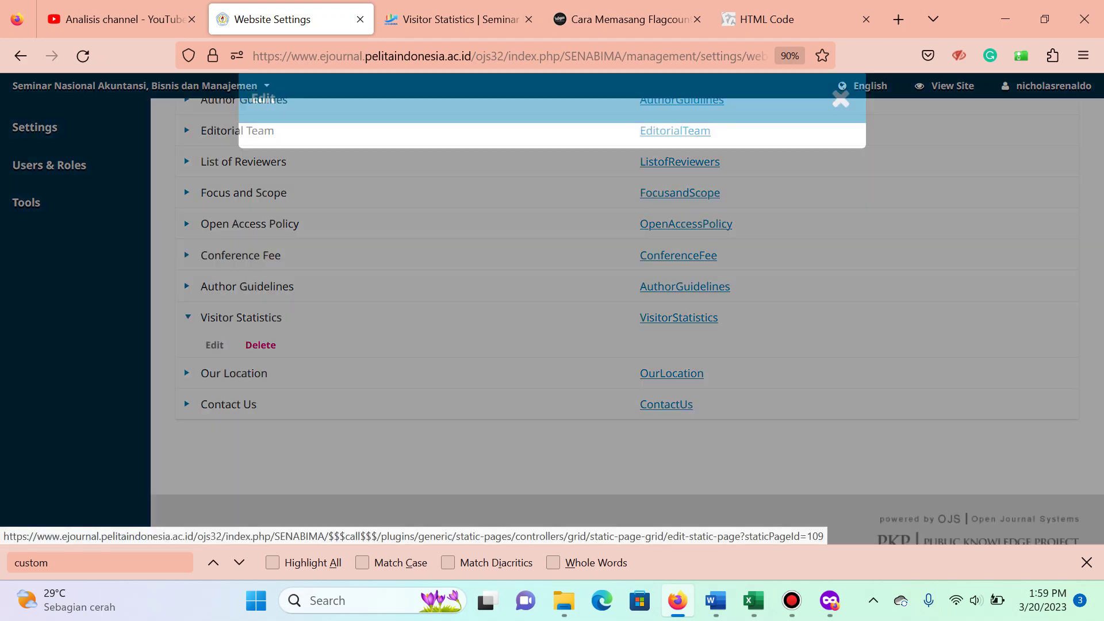
pyautogui.scroll(-3, 214, 345)
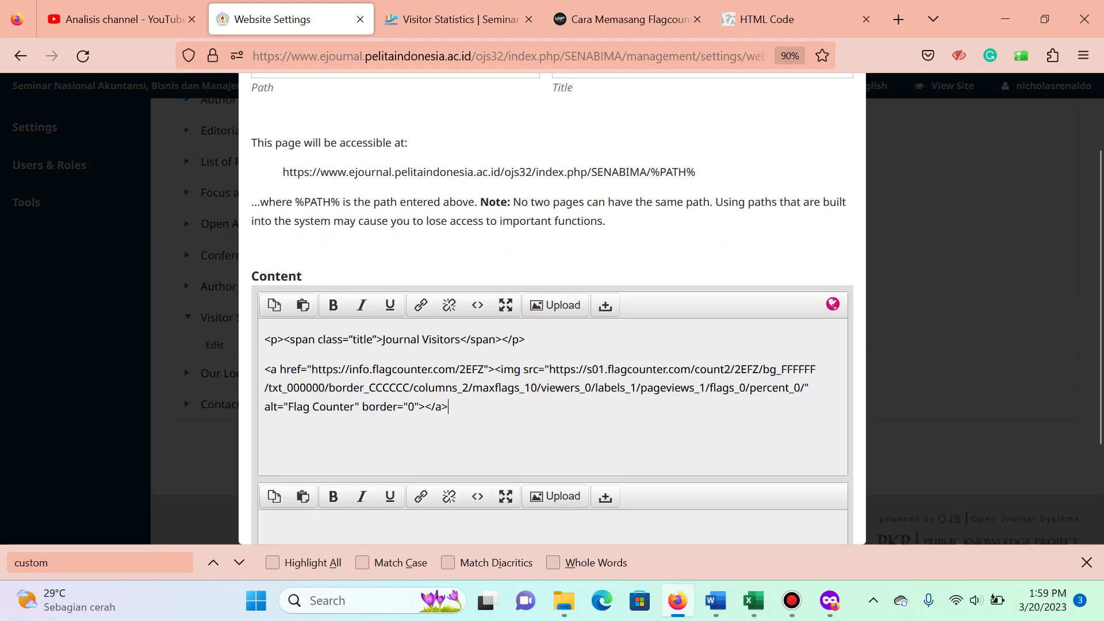
pyautogui.hotkey('ctrl', 'v')
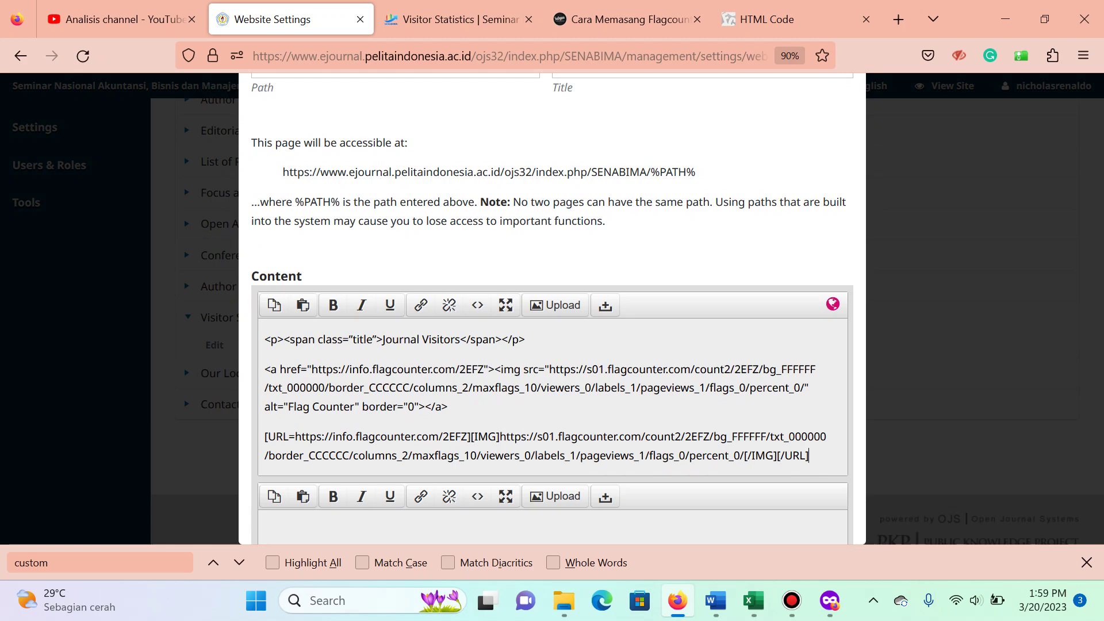
# Step: Delete the duplicated forum code line and save the Visitor Statistics page
pyautogui.scroll(-2, 552, 310)
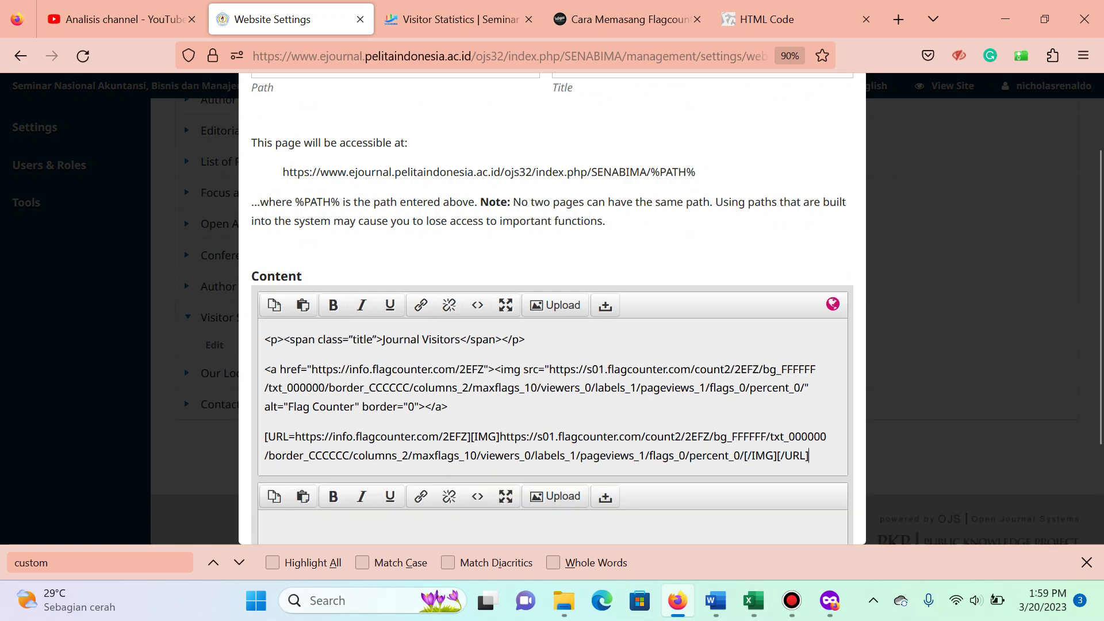
pyautogui.press('Return')
pyautogui.write('[URL=https://info.flagcounter.com/2EFZ][IMG]https://s01.flagcounter.com/count2/2EFZ/bg_FFFFFF/txt_000000/border_CCCCCC/columns_2/maxflags_10/viewers_0/labels_1/pageviews_1/flags_0/percent_0/[/IMG][/URL]')
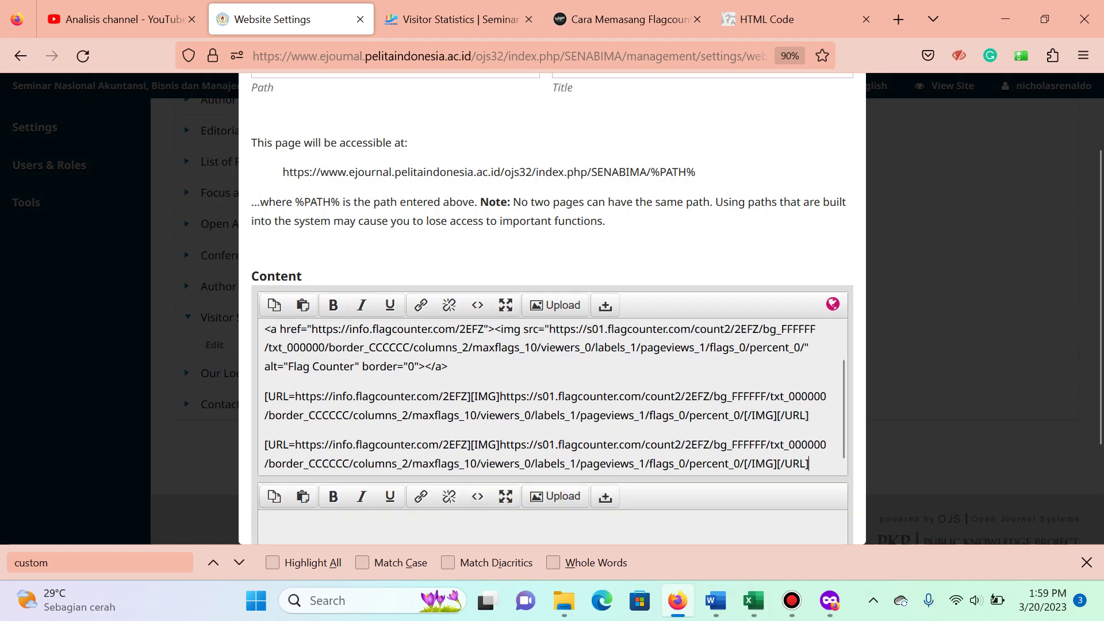
pyautogui.click(295, 445)
pyautogui.scroll(-2, 551, 309)
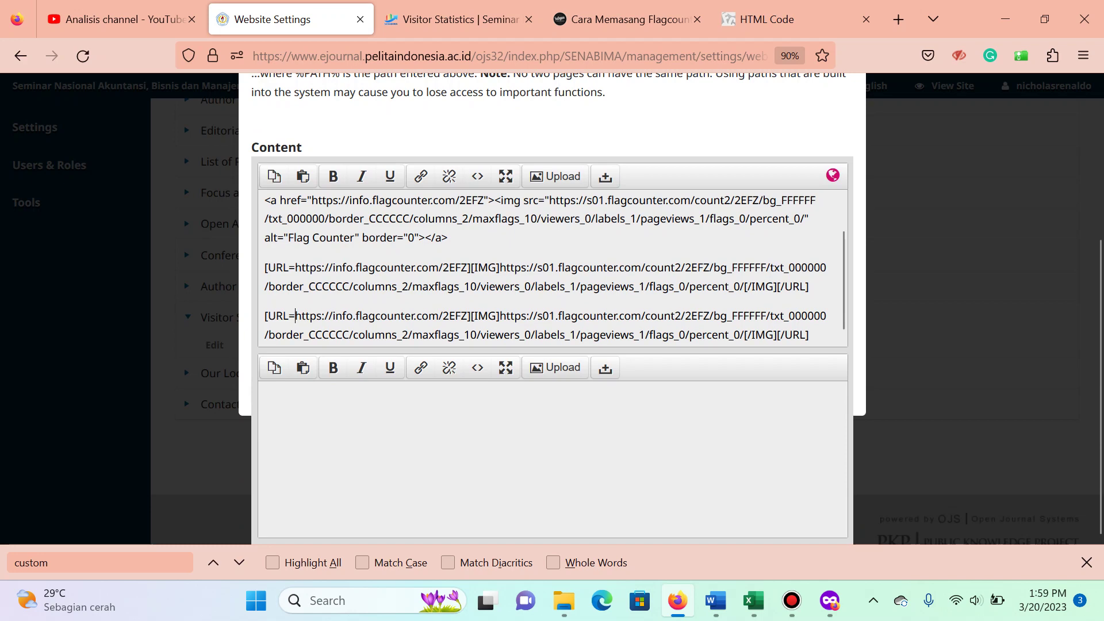
pyautogui.hotkey('shift', 'Home')
pyautogui.hotkey('shift', 'Up')
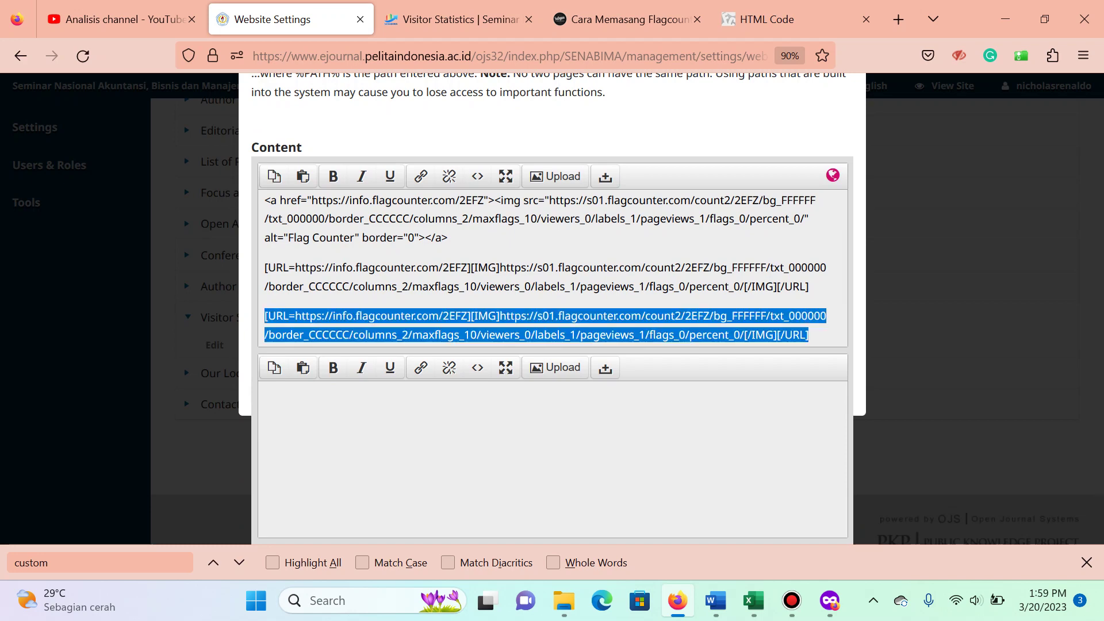
pyautogui.press('BackSpace')
pyautogui.scroll(2, 552, 308)
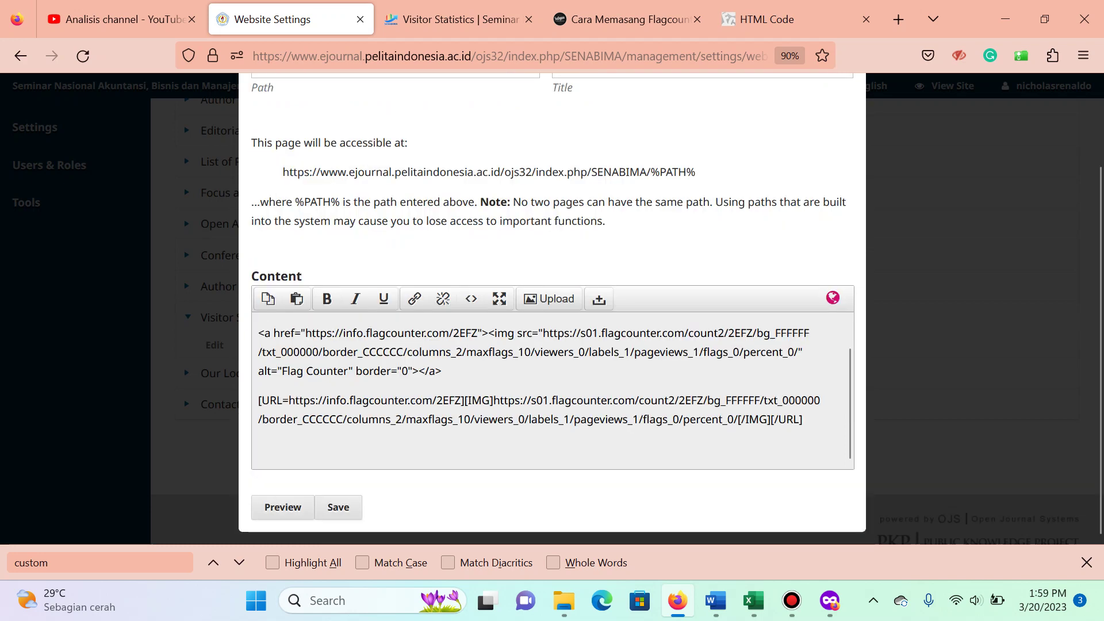
pyautogui.click(338, 507)
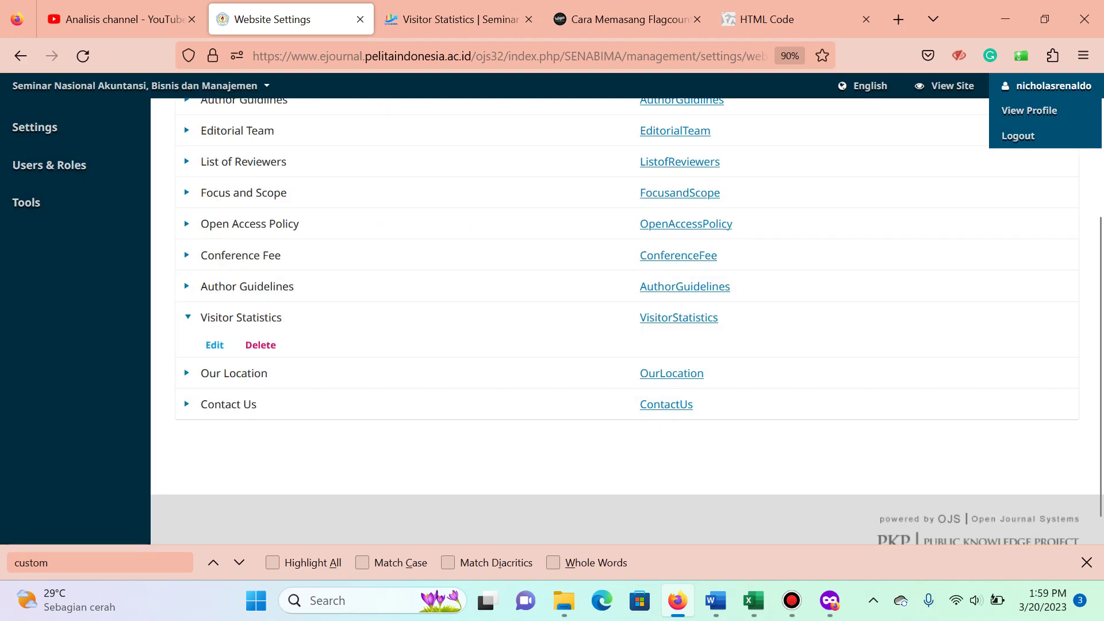
# Step: Check the published Visitor Statistics page on the public site in a new tab
pyautogui.rightClick(948, 86)
pyautogui.press('t')
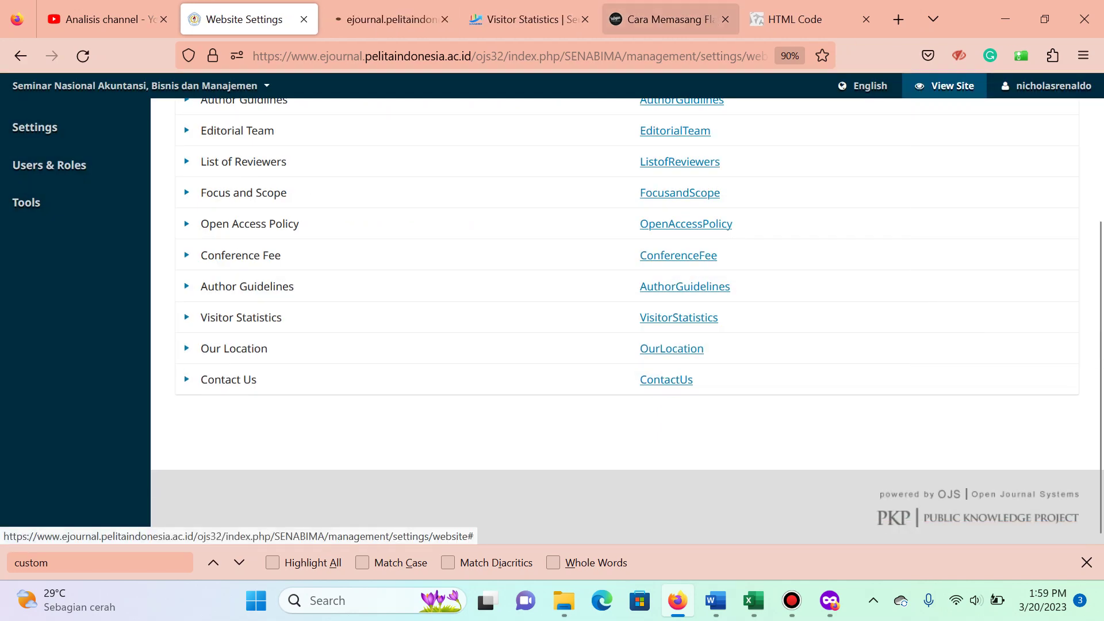
pyautogui.hotkey('ctrl', 'Tab')
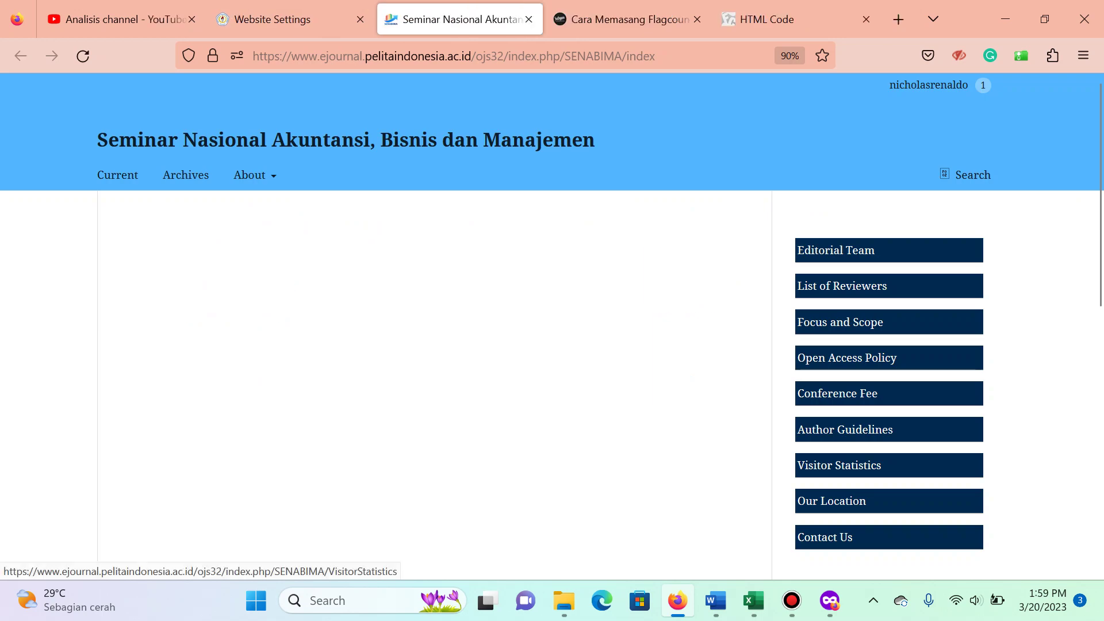
pyautogui.click(839, 465)
pyautogui.scroll(-2, 838, 465)
pyautogui.scroll(3, 552, 326)
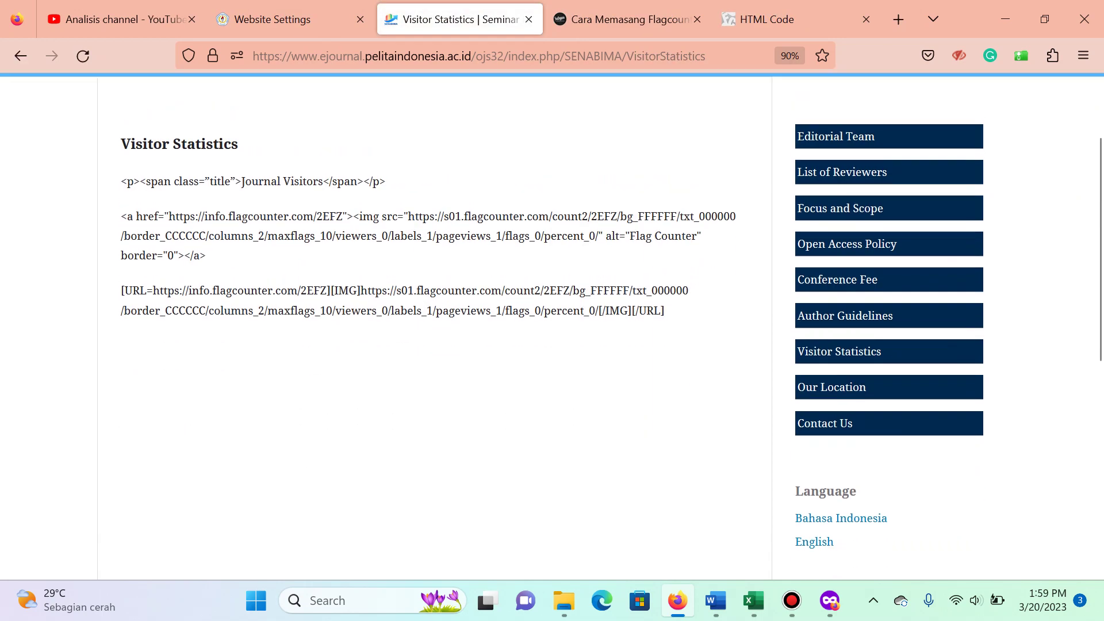
pyautogui.click(764, 19)
pyautogui.scroll(-1, 552, 322)
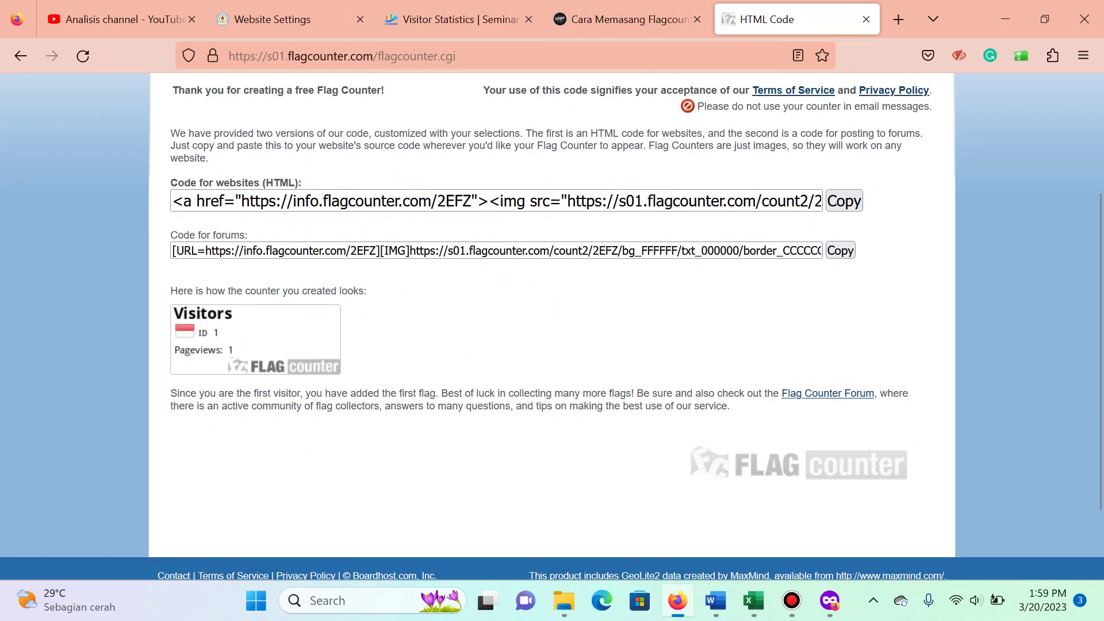
# Step: Review the counter's overview in a new tab (1 country: Indonesia, 100%), then return to the HTML code
pyautogui.scroll(-1, 552, 326)
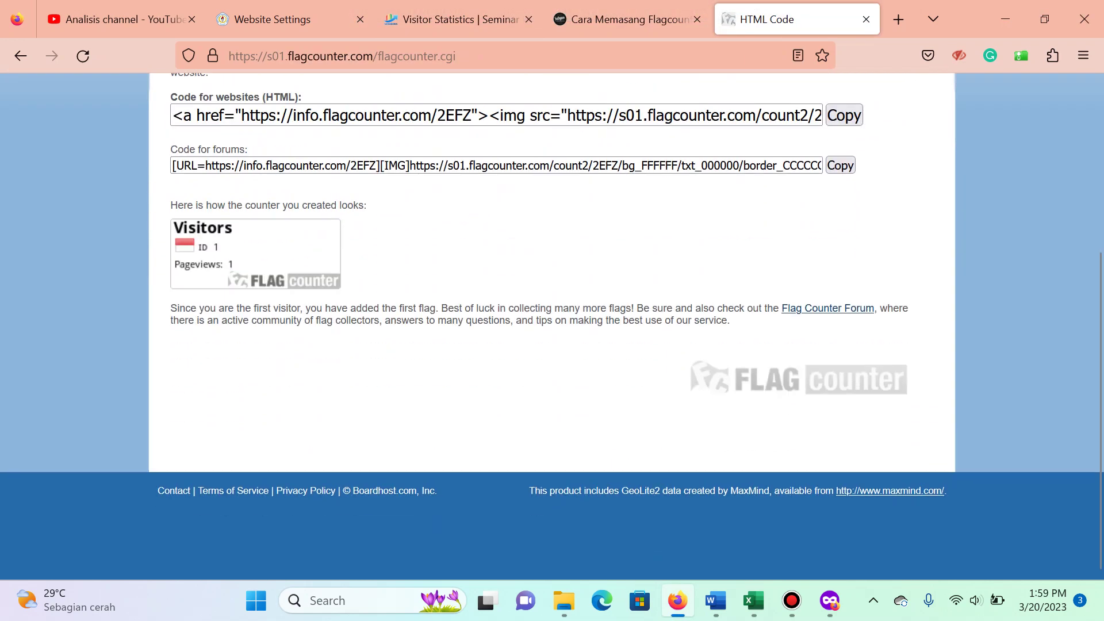
pyautogui.scroll(3, 551, 326)
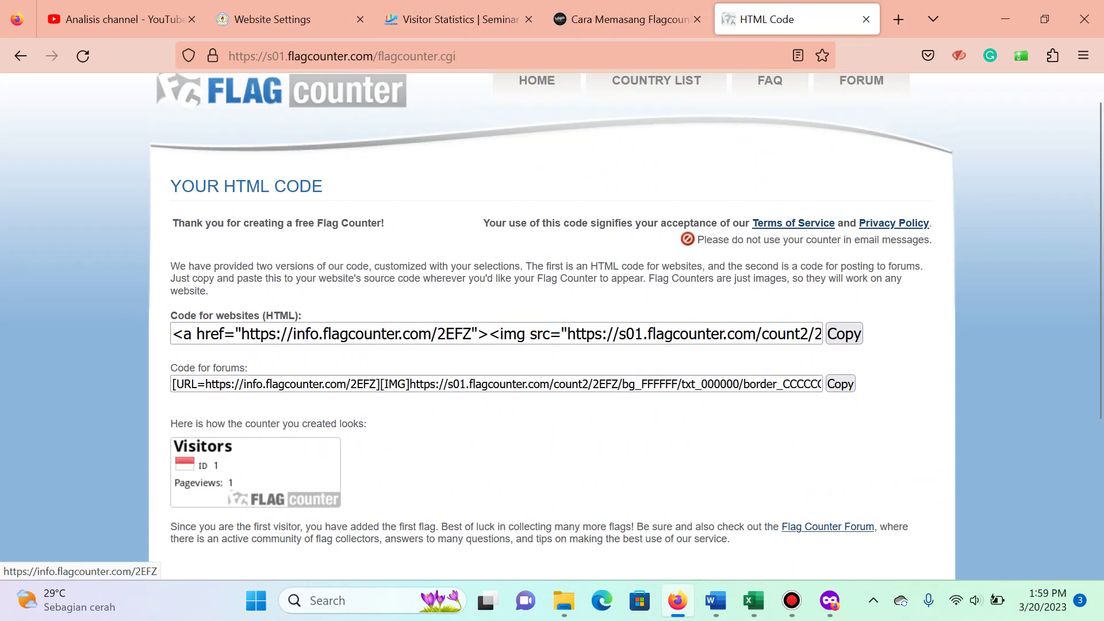
pyautogui.click(256, 472)
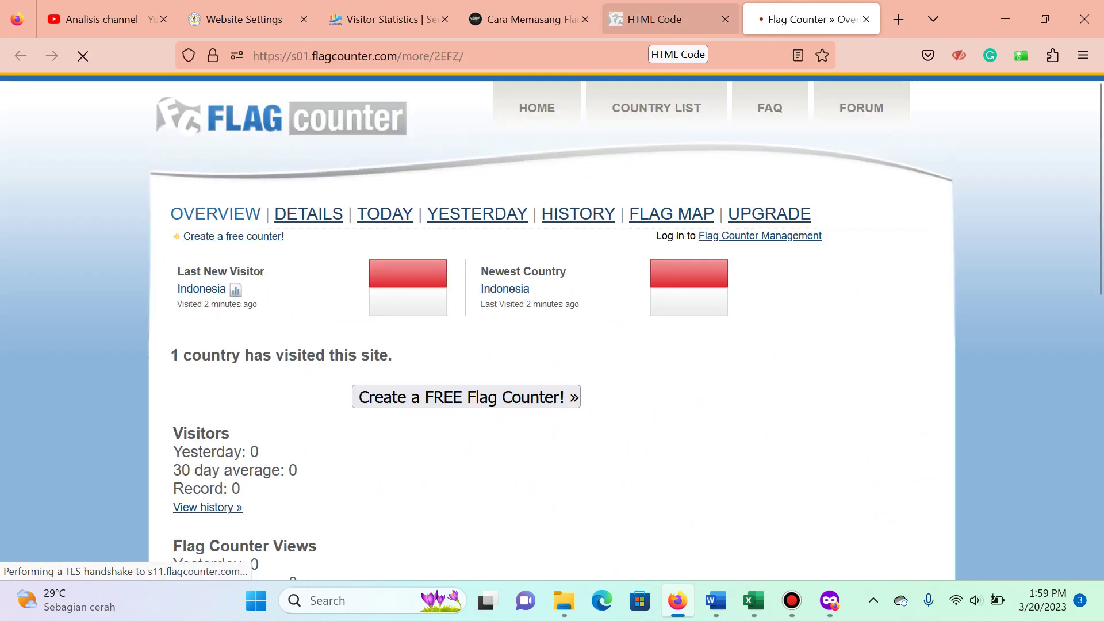
pyautogui.scroll(-4, 207, 258)
pyautogui.scroll(-5, 552, 322)
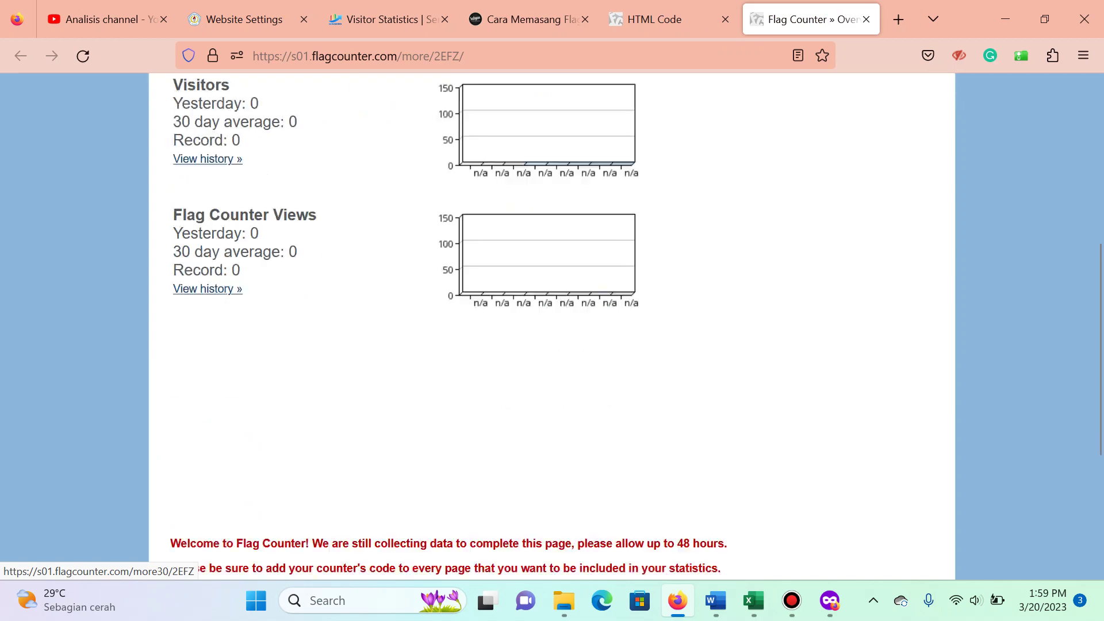
pyautogui.scroll(15, 552, 322)
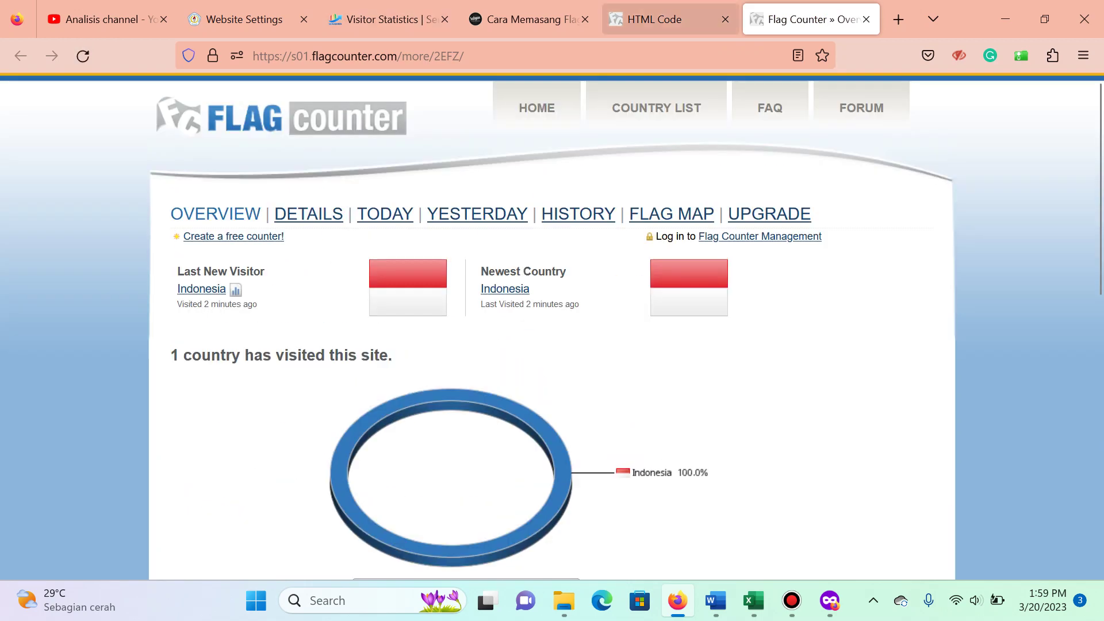
pyautogui.click(667, 19)
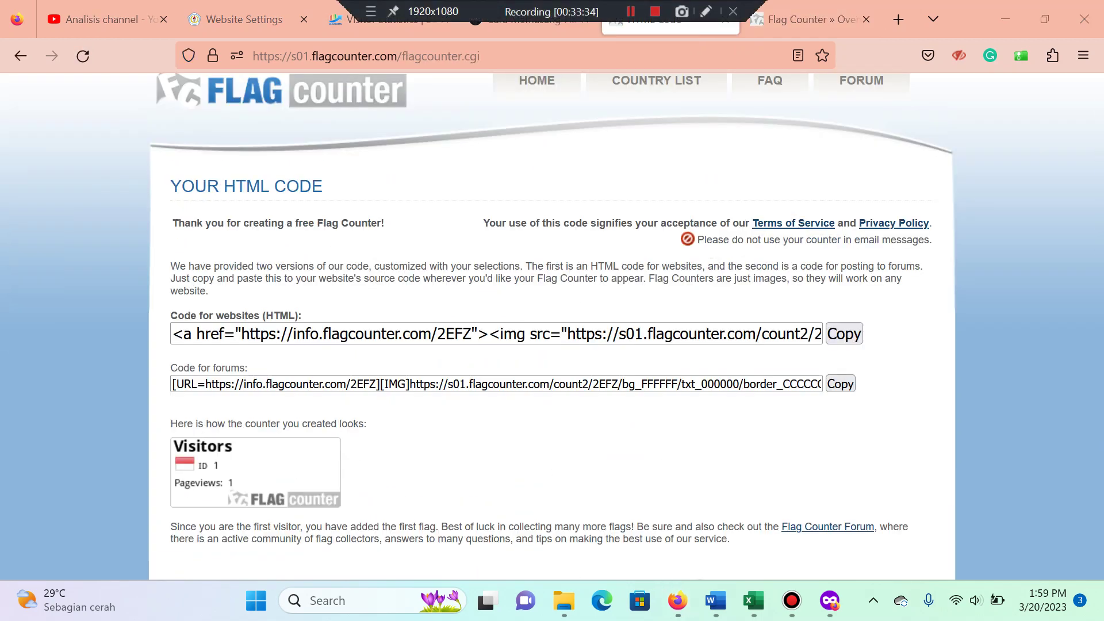
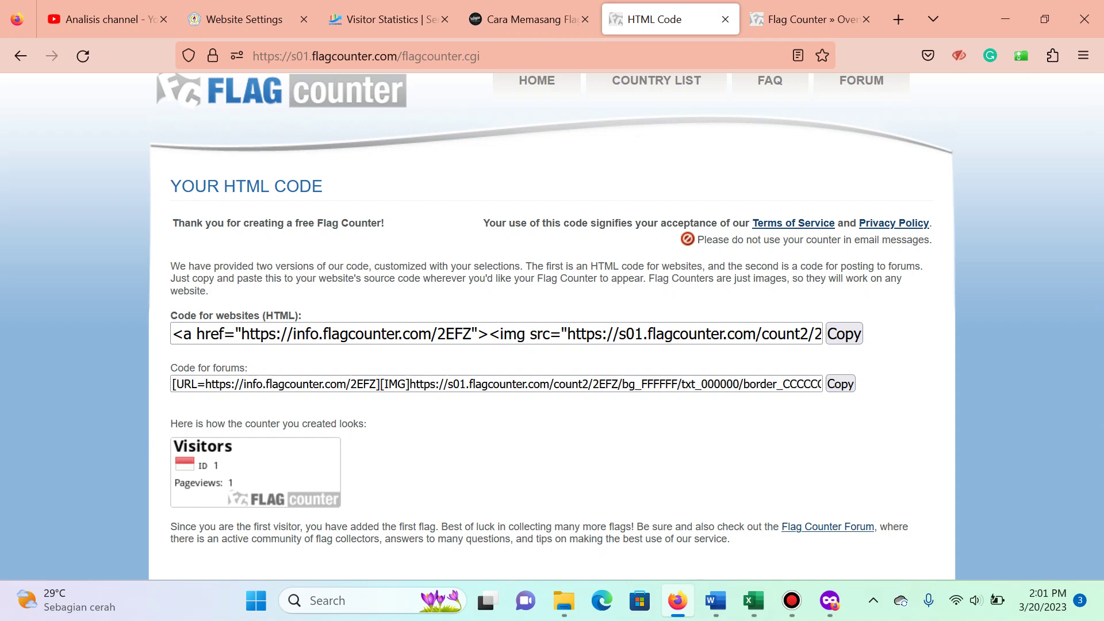
# Step: Check the journal's Website Settings and the public Visitor Statistics page
pyautogui.click(241, 19)
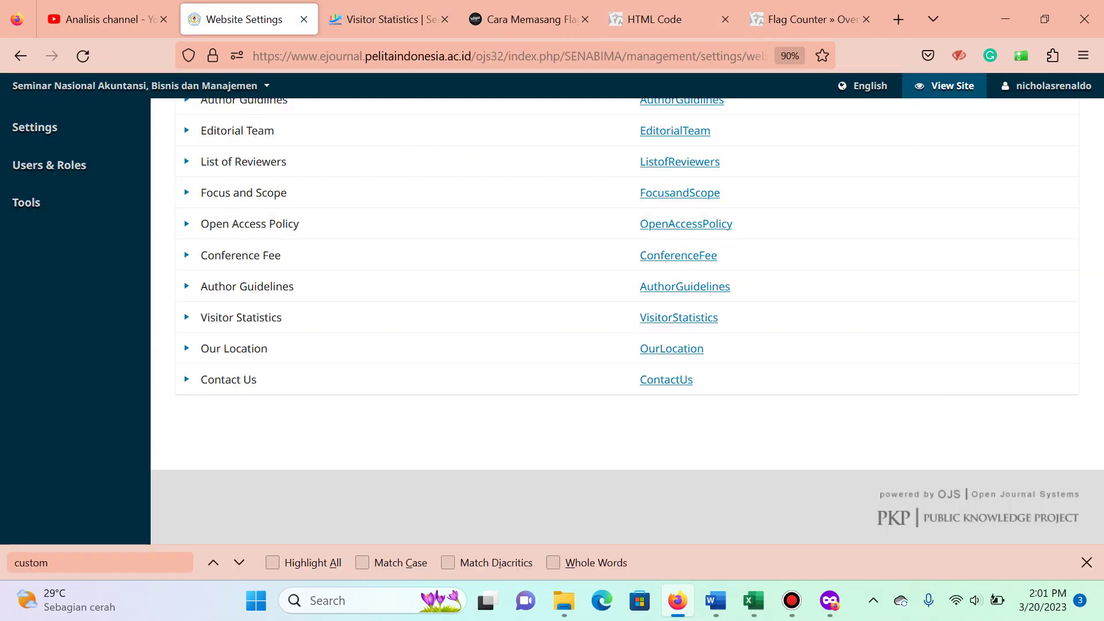
pyautogui.click(382, 19)
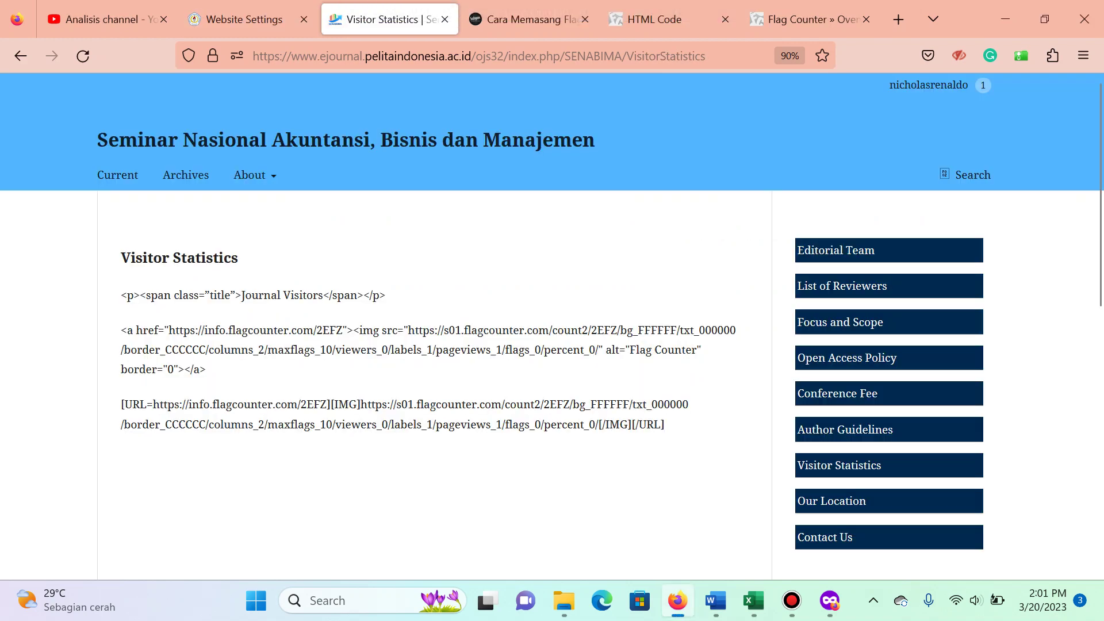
pyautogui.click(242, 19)
# Step: Scroll the sabyan.org tutorial to step 13's paragraph-wrapped Flag Counter code, then return to the static pages list
pyautogui.click(523, 19)
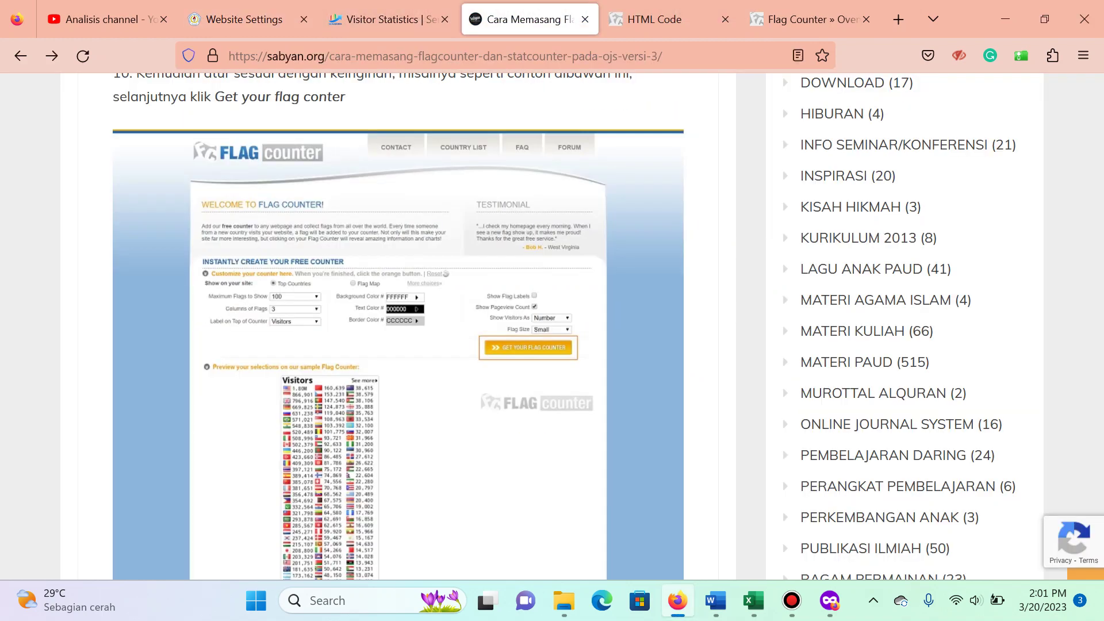
pyautogui.scroll(-5, 396, 287)
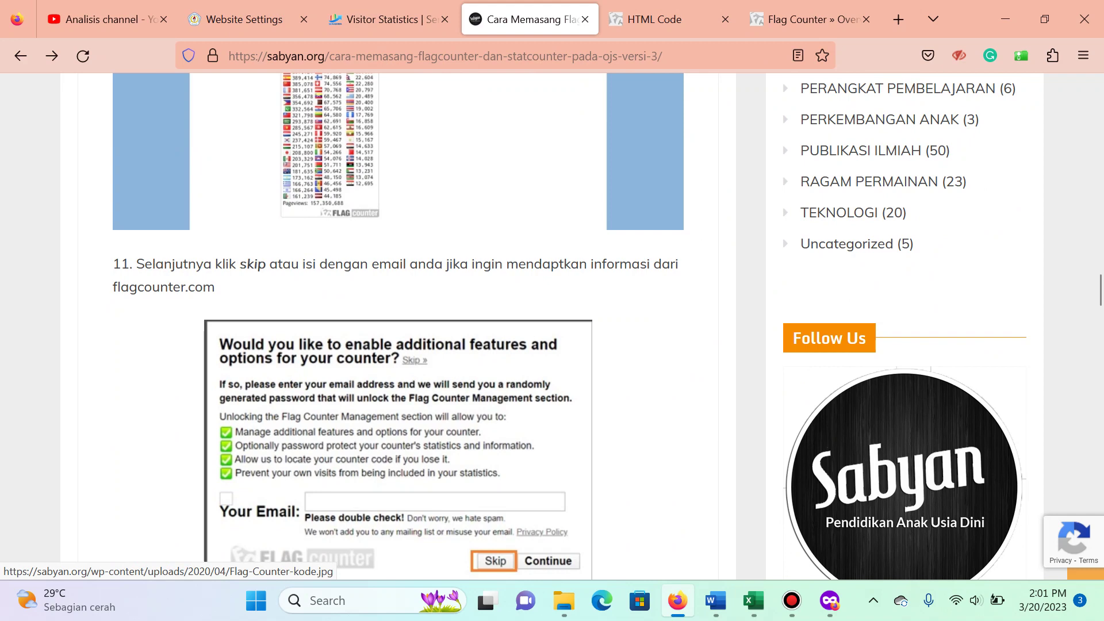
pyautogui.scroll(-1, 397, 288)
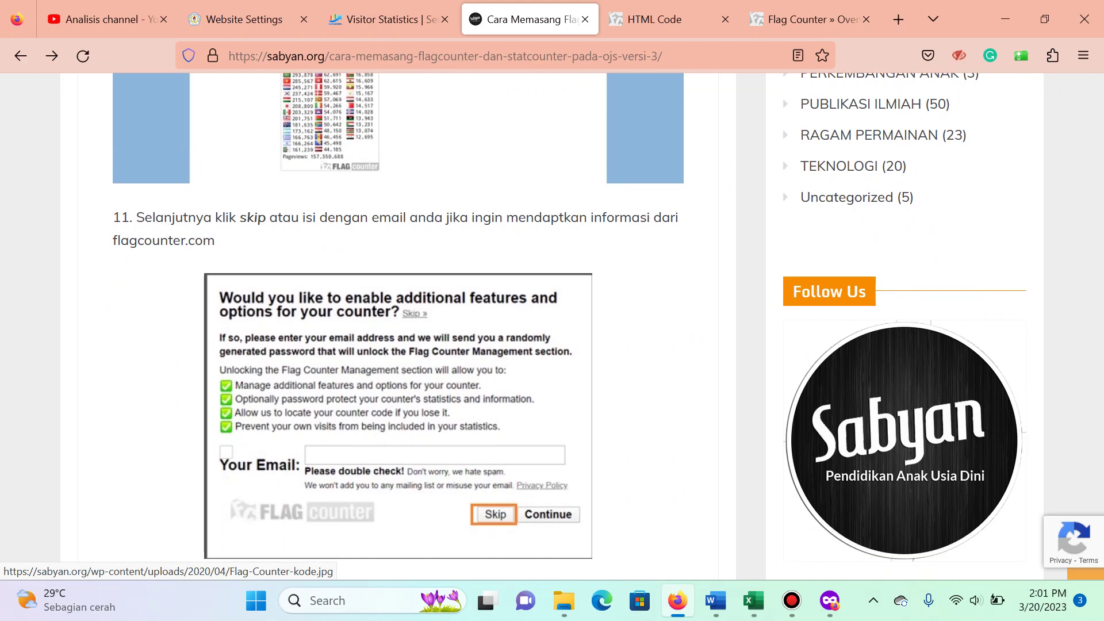
pyautogui.scroll(-6, 397, 317)
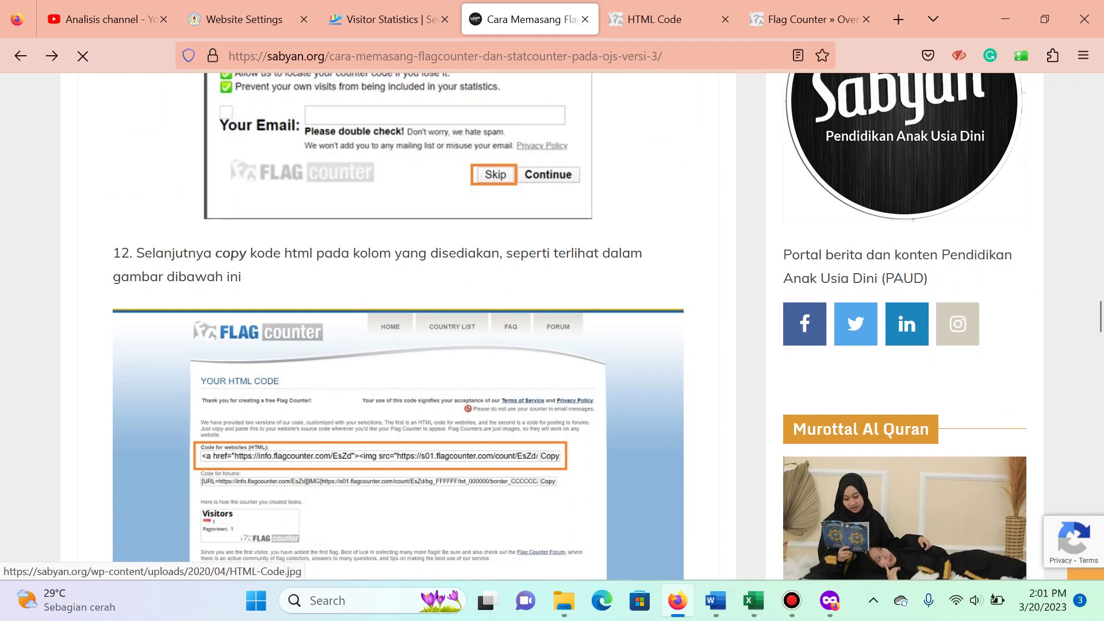
pyautogui.scroll(-4, 397, 316)
pyautogui.scroll(-3, 397, 316)
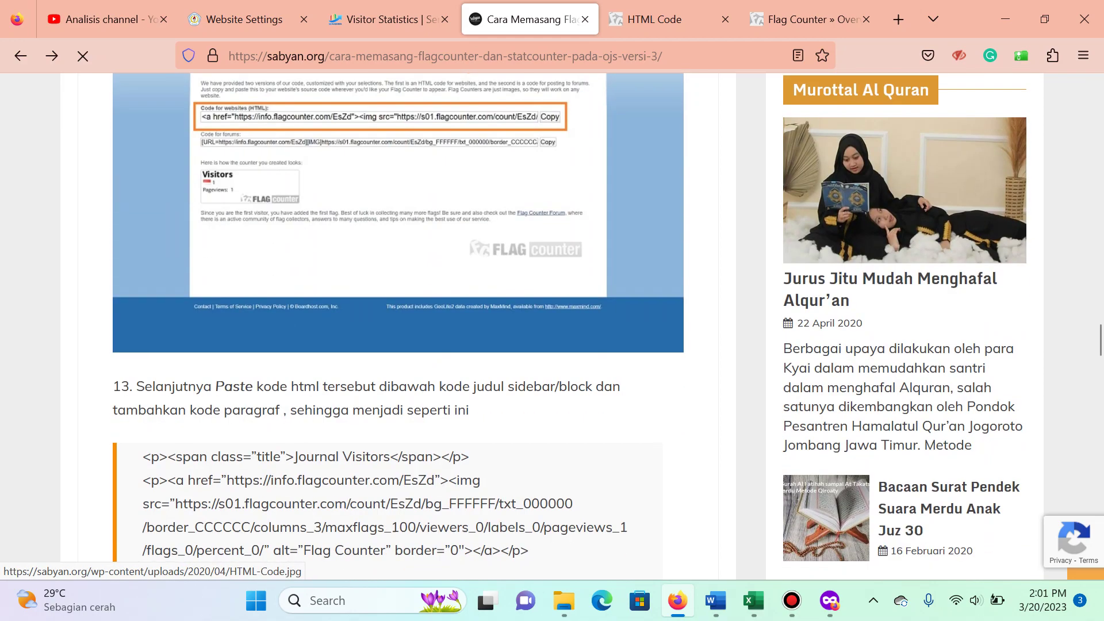
pyautogui.scroll(-1, 397, 316)
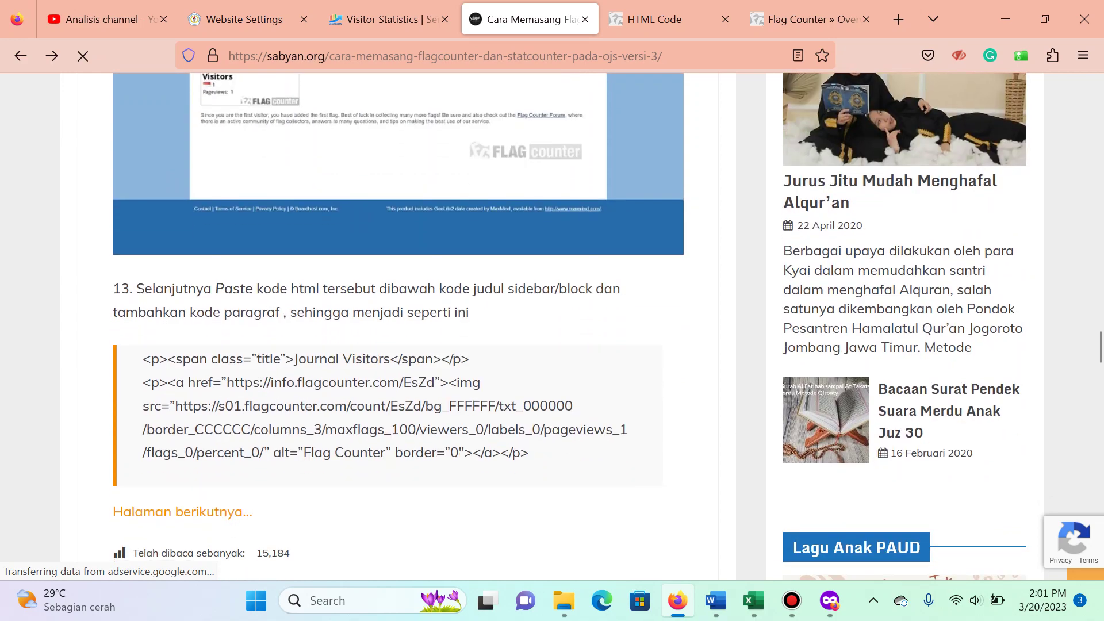
pyautogui.scroll(4, 397, 230)
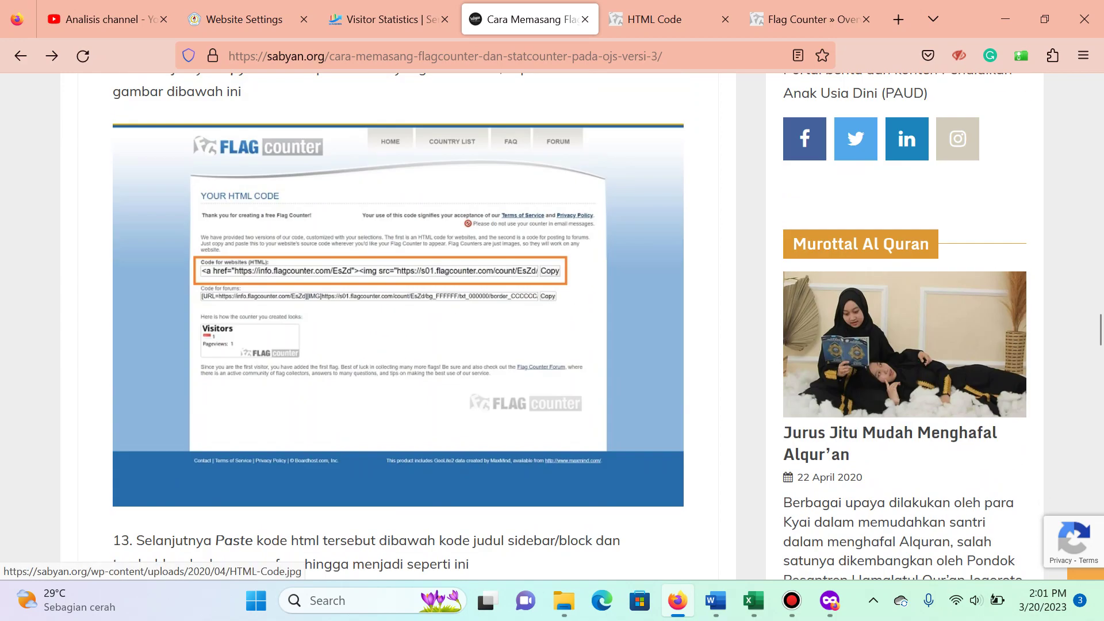
pyautogui.scroll(-3, 397, 230)
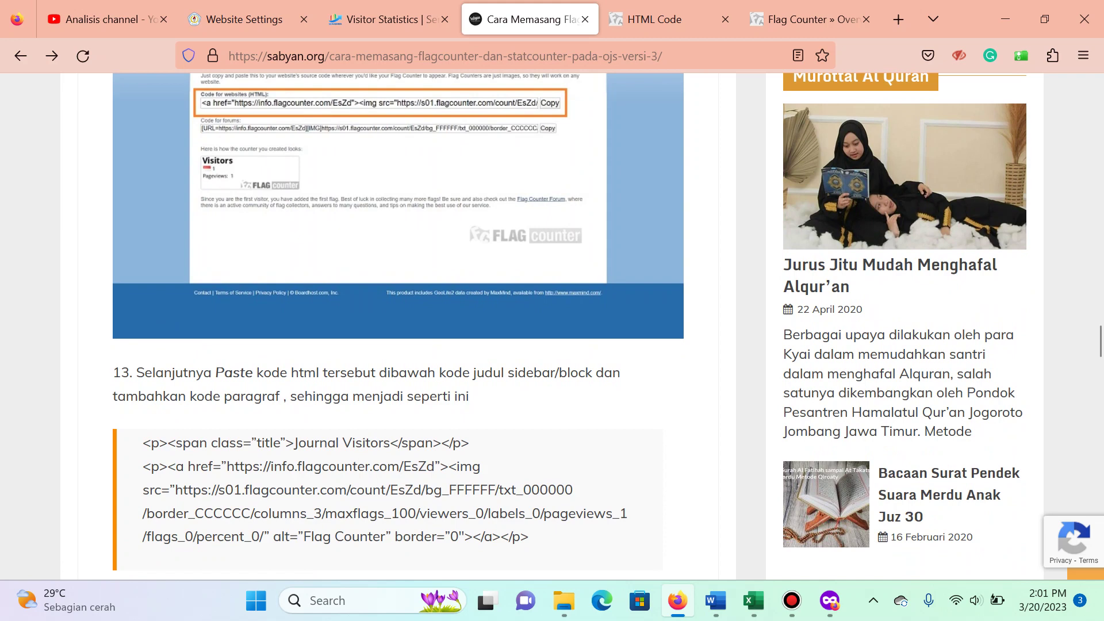
pyautogui.click(242, 19)
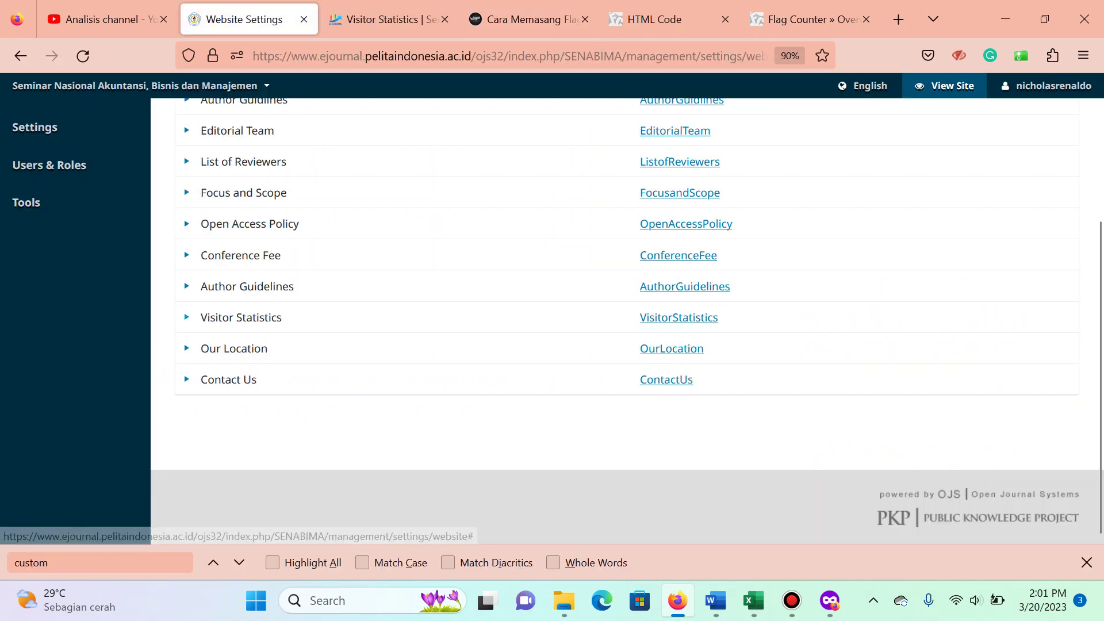
# Step: Wrap the Visitor Statistics page's Flag Counter code in <p>…</p> tags and save the page
pyautogui.click(188, 317)
pyautogui.click(214, 344)
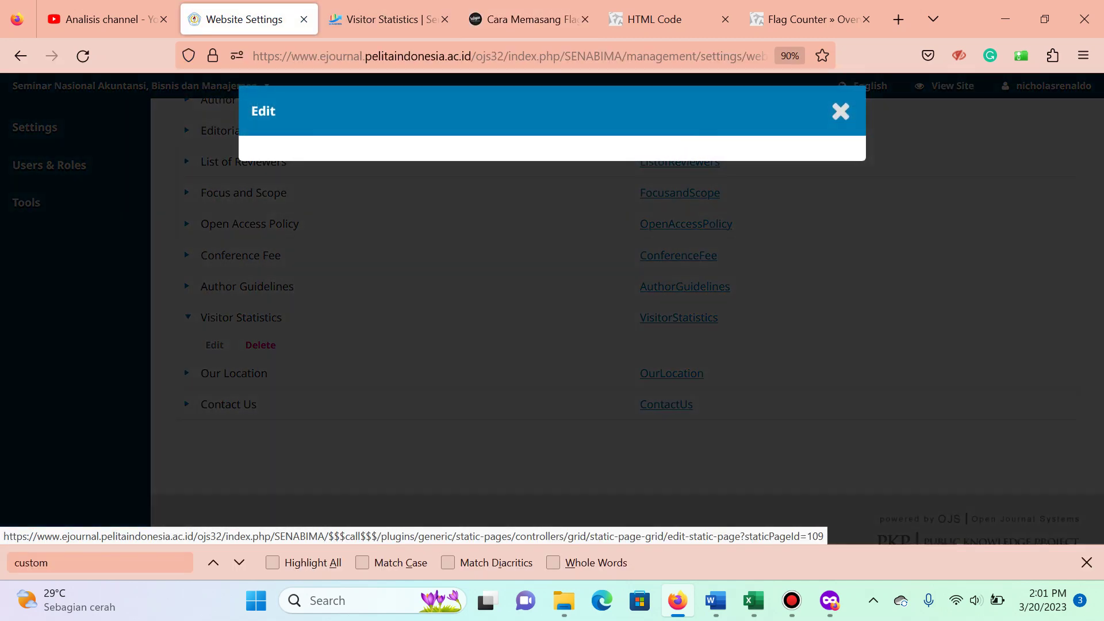
pyautogui.scroll(-3, 552, 345)
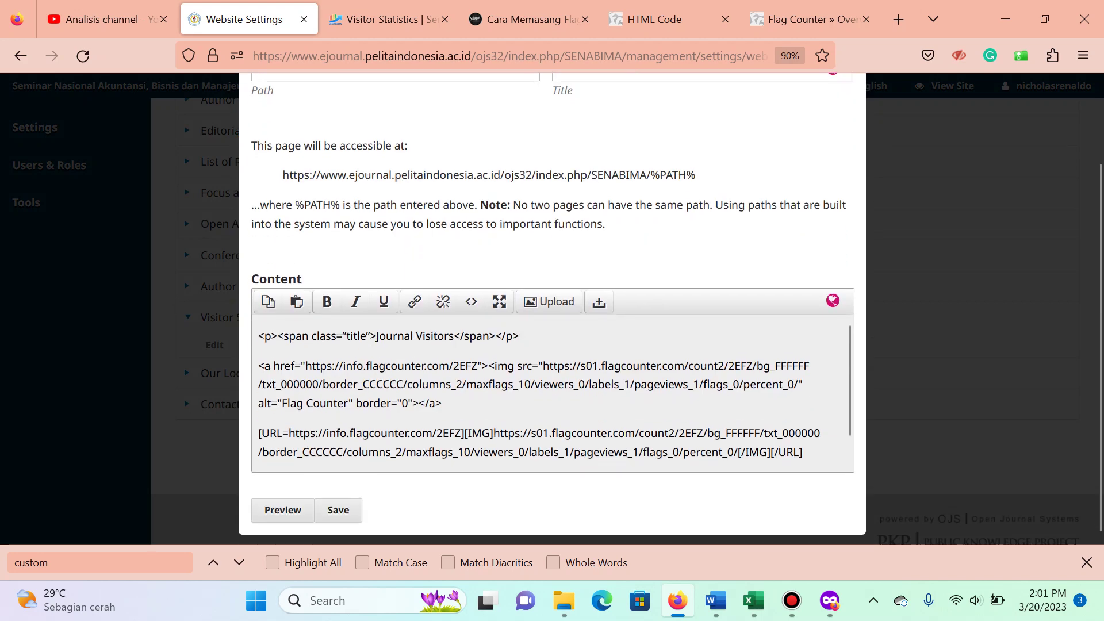
pyautogui.click(519, 336)
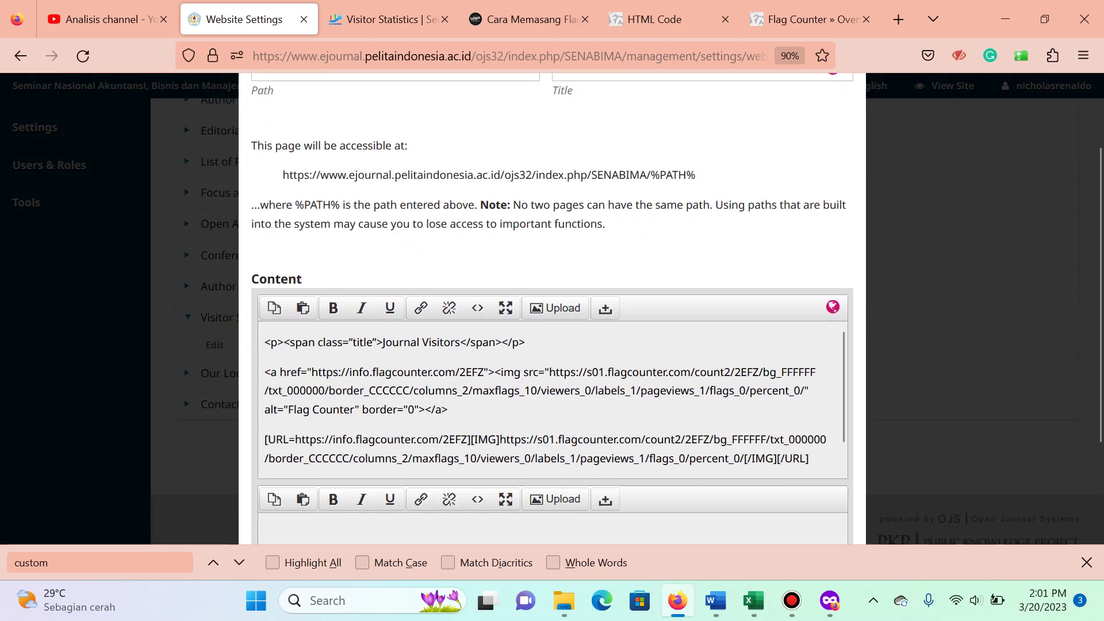
pyautogui.click(264, 372)
pyautogui.hotkey('shift', 'Right')
pyautogui.hotkey('shift', 'Right')
pyautogui.hotkey('shift', 'Right')
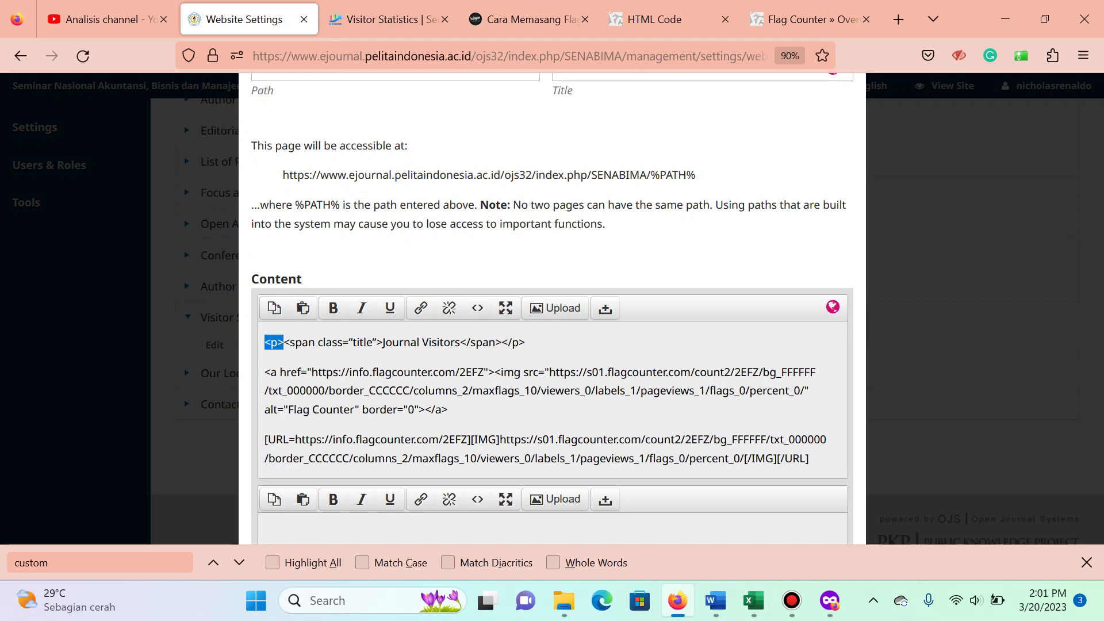
pyautogui.press('Right')
pyautogui.write('<p>')
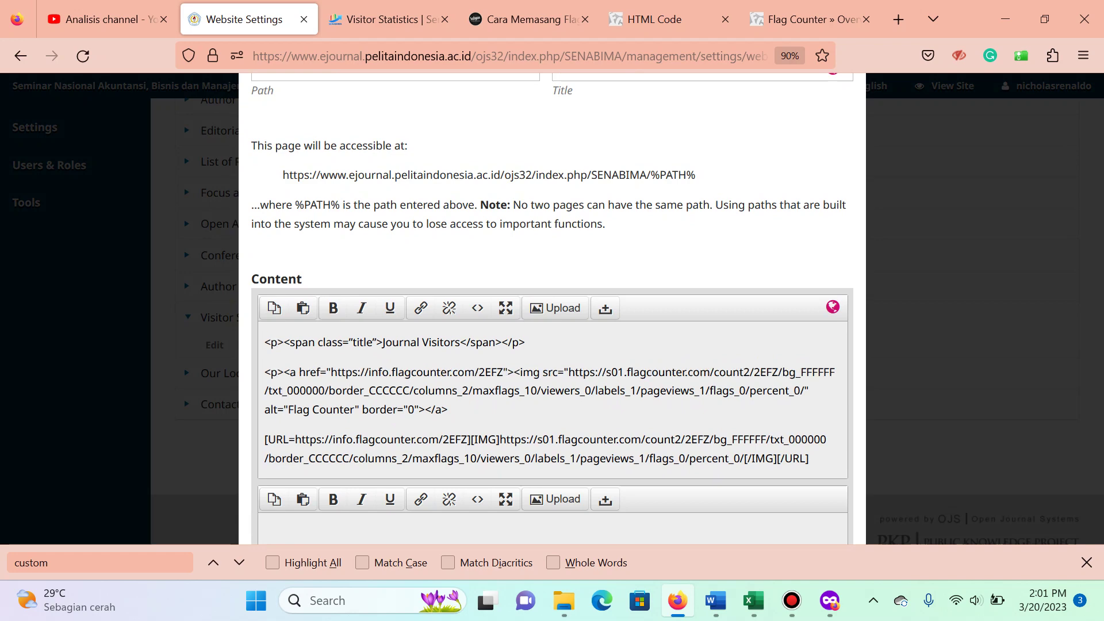
pyautogui.write('<p>')
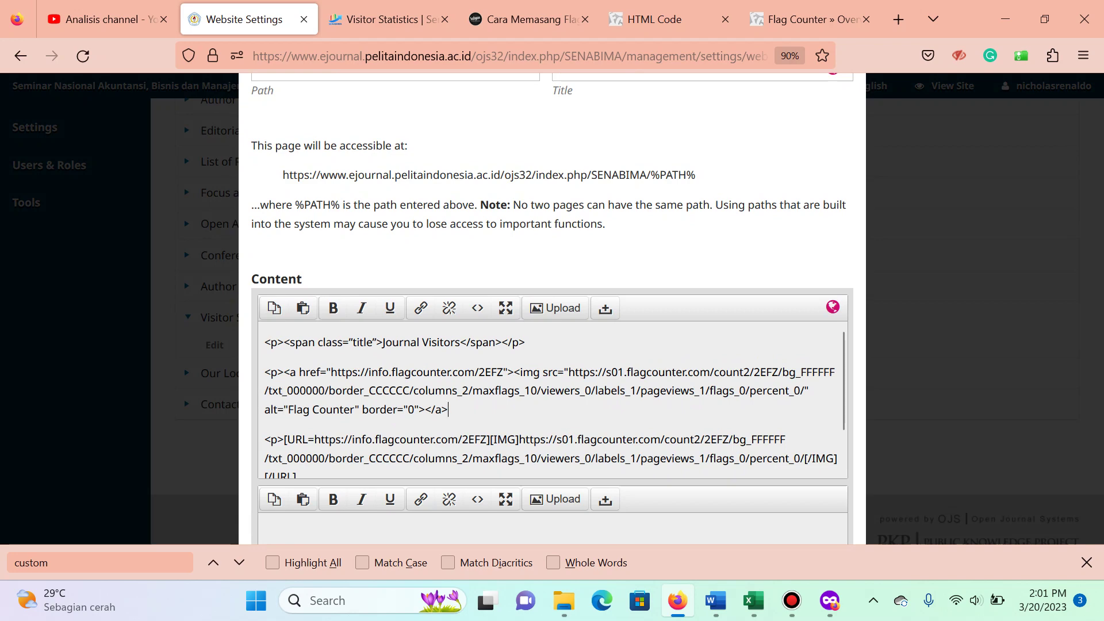
pyautogui.write('<p>')
pyautogui.write('/p>')
pyautogui.click(267, 471)
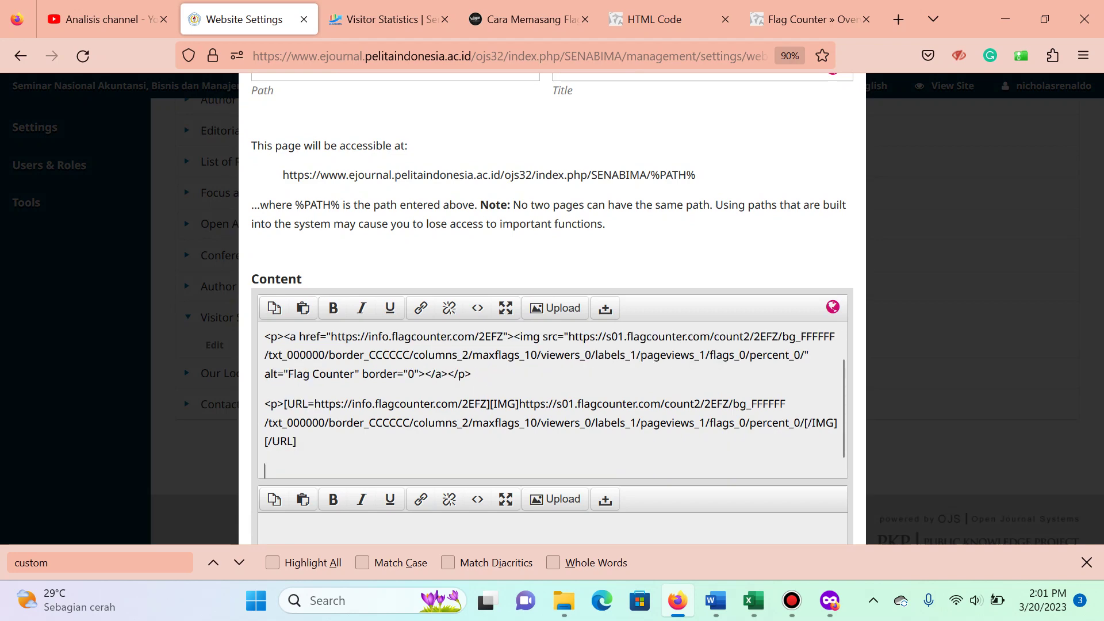
pyautogui.write('</p>')
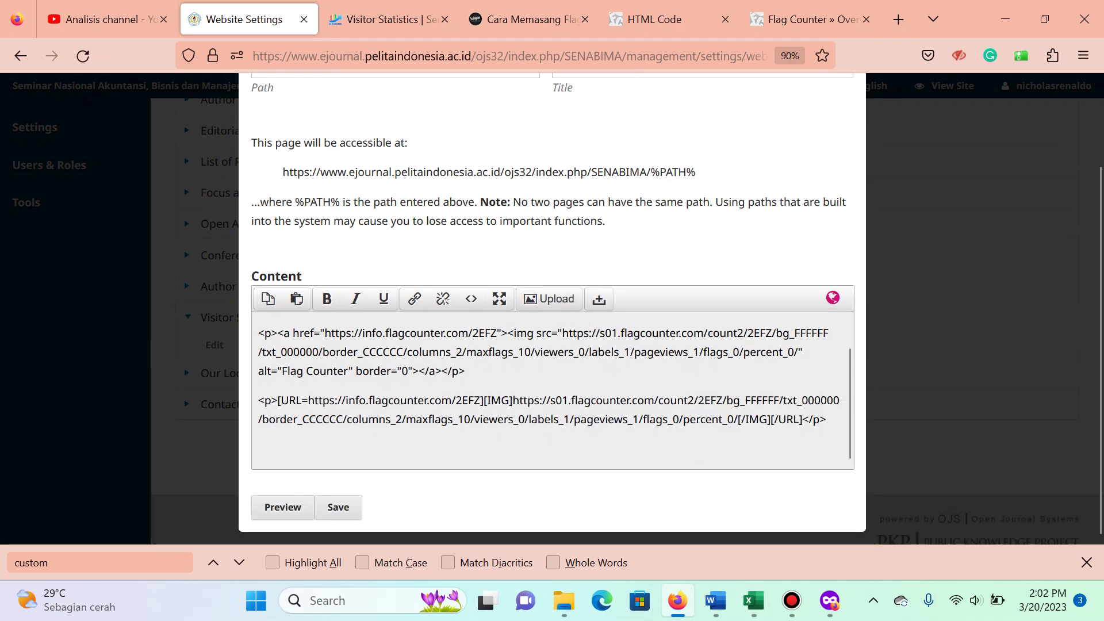
pyautogui.click(338, 506)
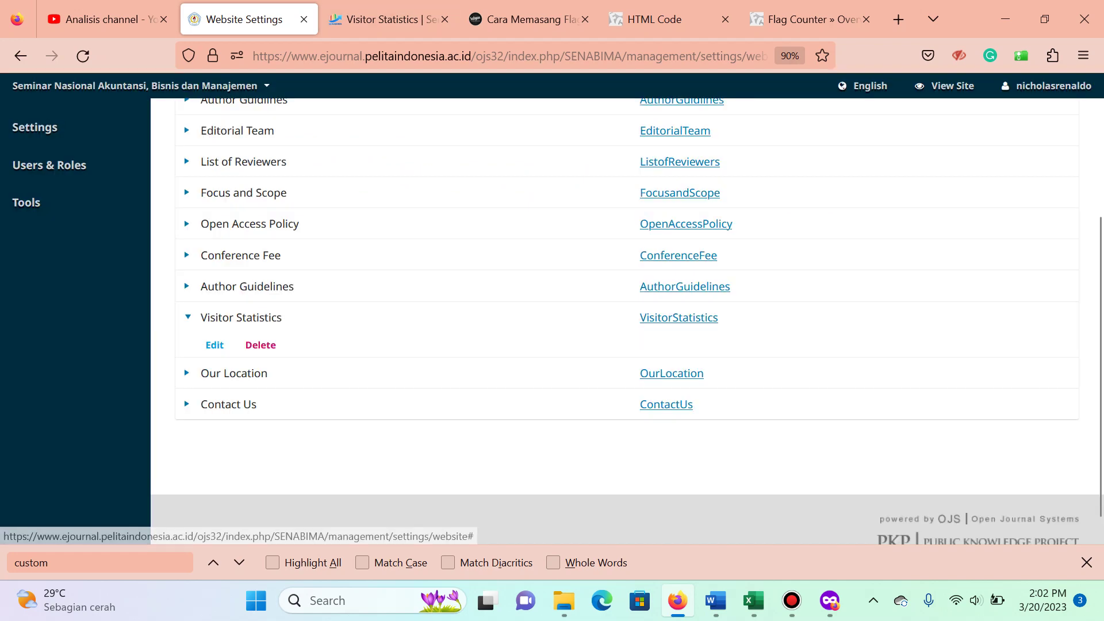
# Step: Open the public journal site in a new tab and view its Visitor Statistics page
pyautogui.click(445, 19)
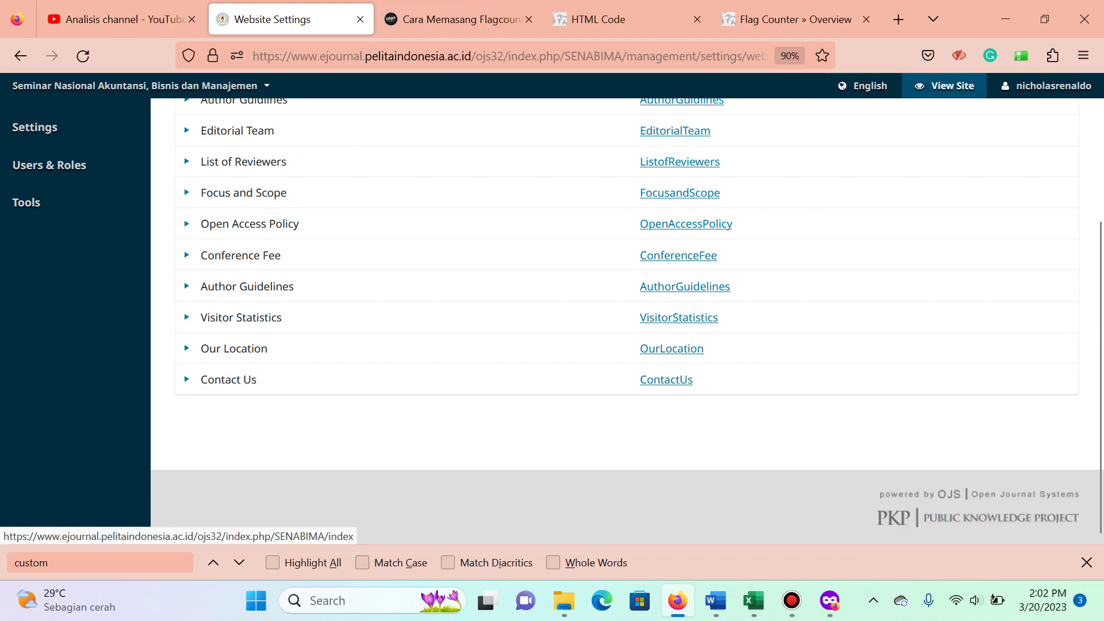
pyautogui.rightClick(917, 86)
pyautogui.click(976, 104)
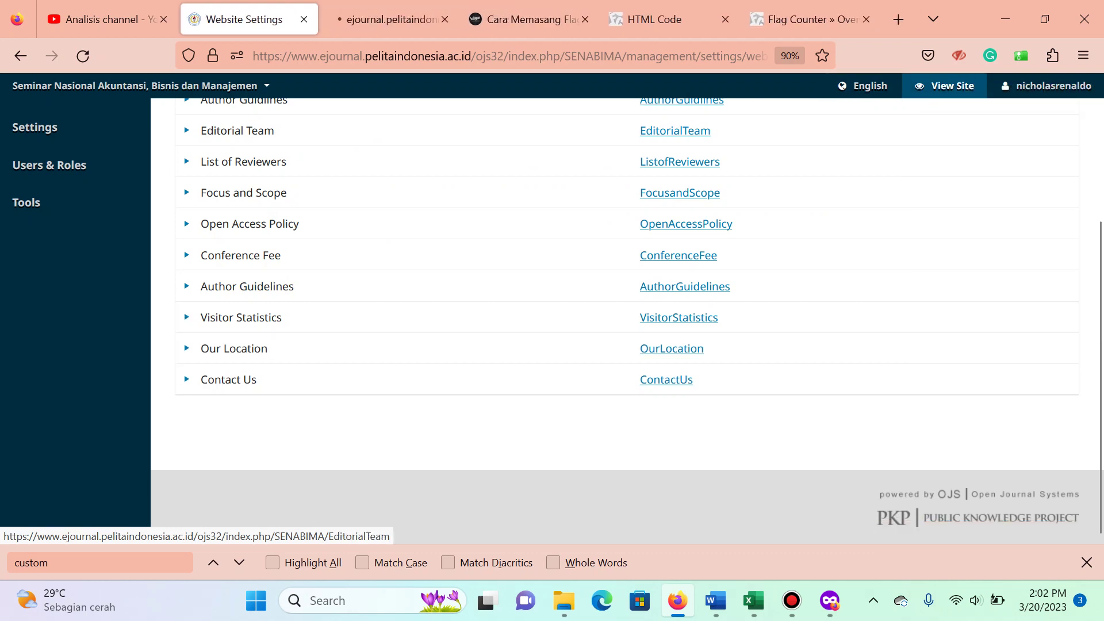
pyautogui.click(379, 19)
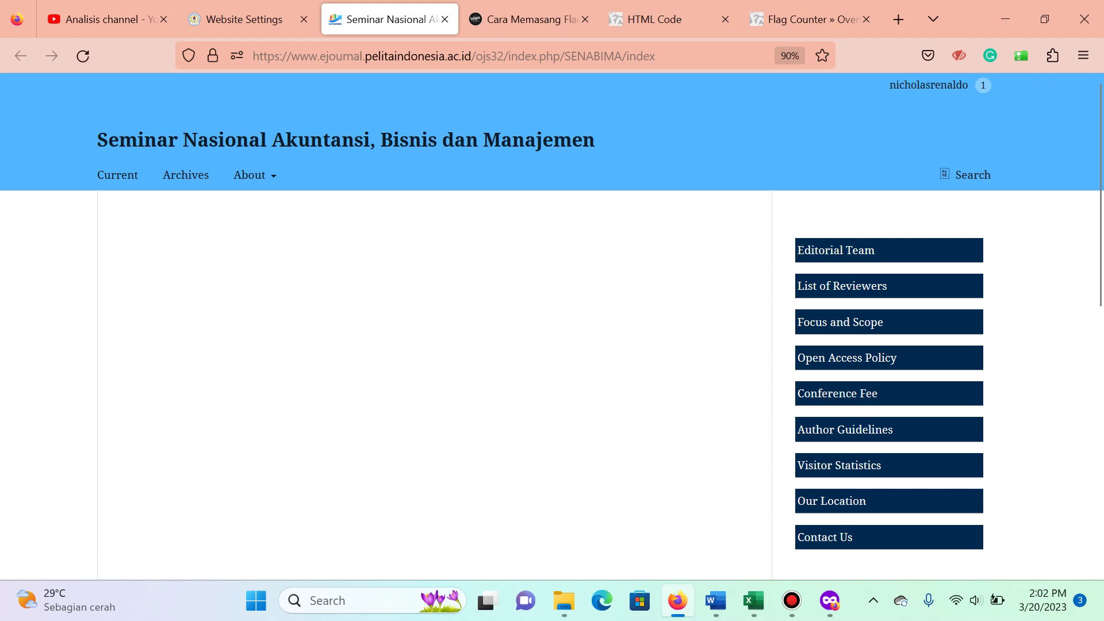
pyautogui.click(839, 465)
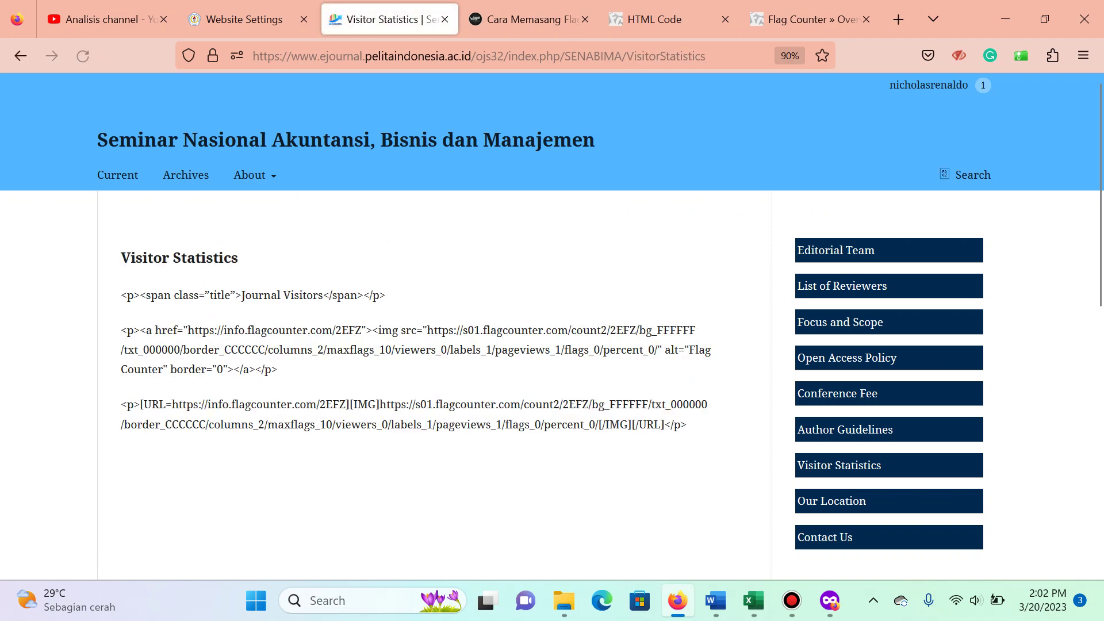
pyautogui.click(526, 19)
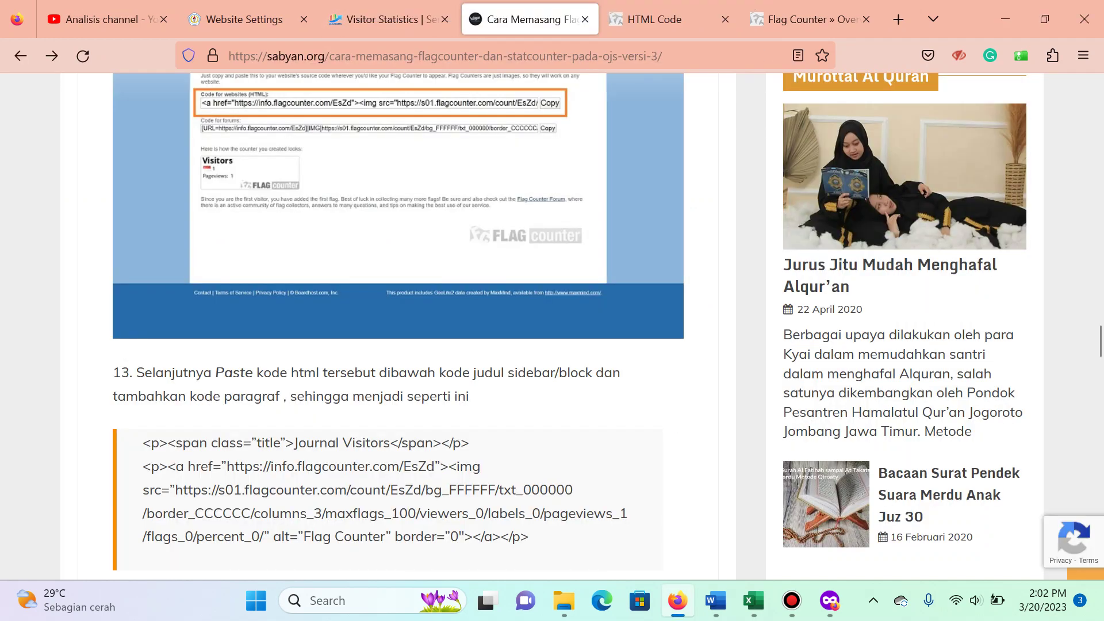
# Step: Open the tutorial's next page in a new tab and switch to it
pyautogui.scroll(-5, 570, 326)
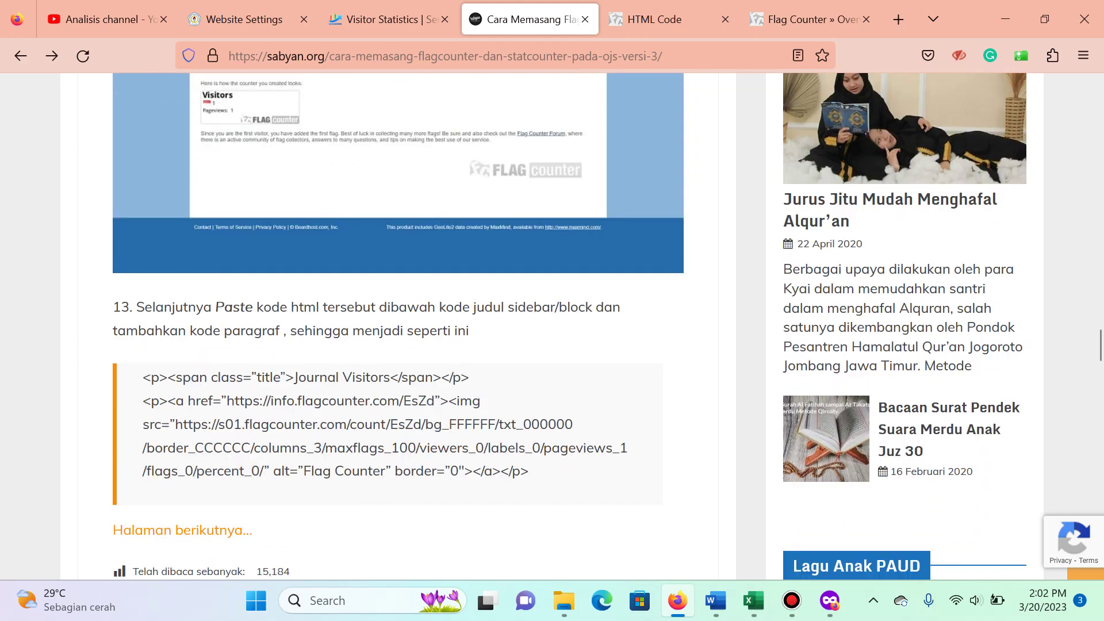
pyautogui.rightClick(211, 318)
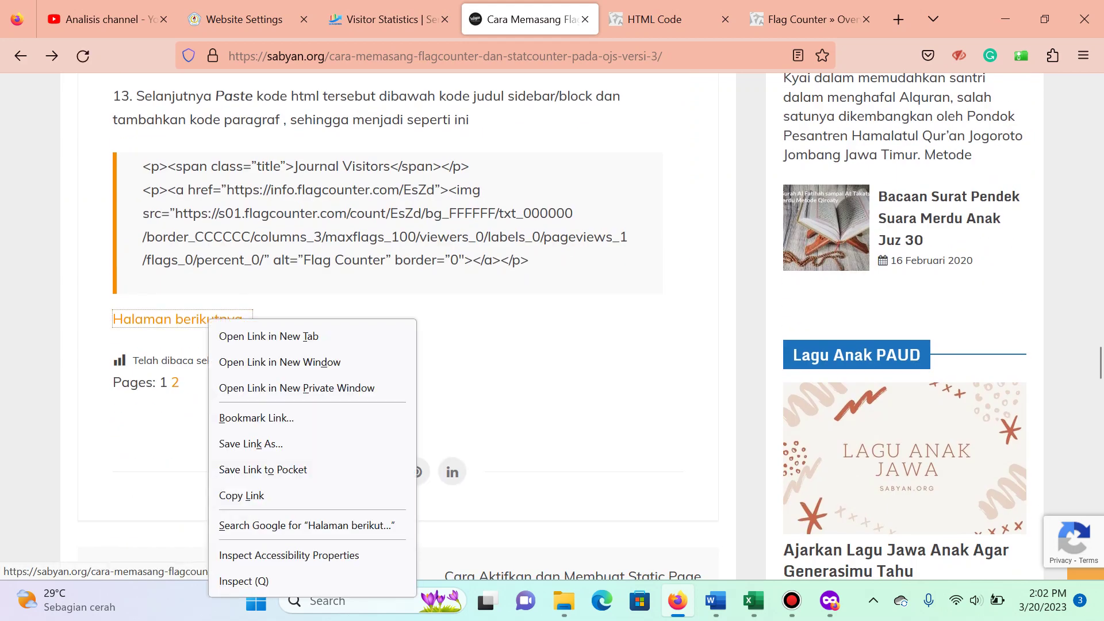
pyautogui.click(253, 335)
pyautogui.hotkey('ctrl', 'Tab')
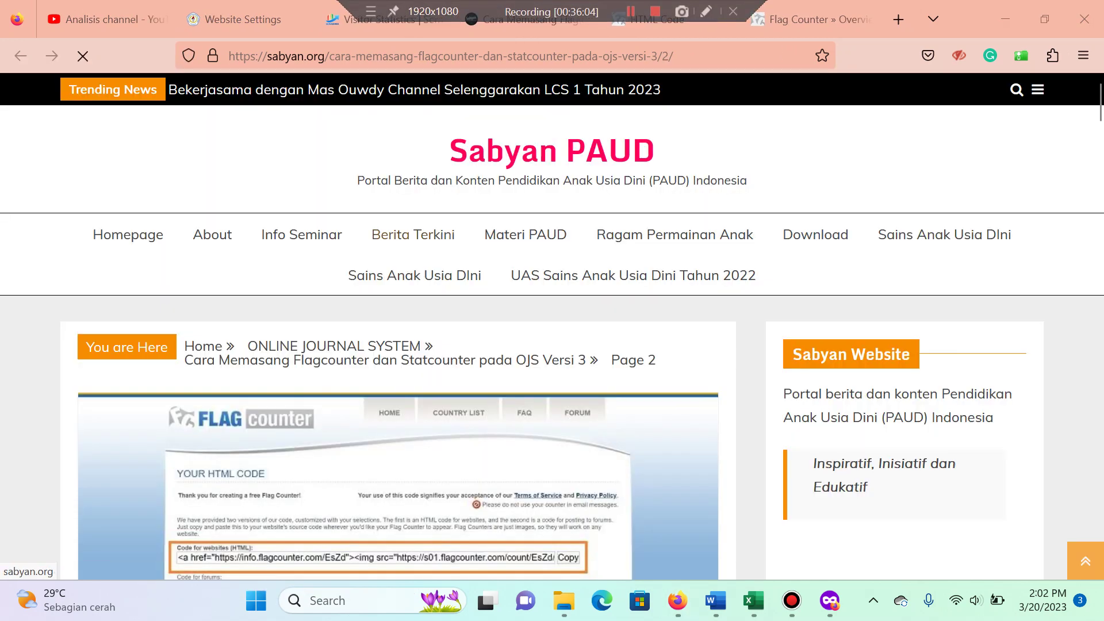
# Step: Open the statcounter.com link from step 14 in a new tab and switch to it
pyautogui.scroll(-10, 397, 326)
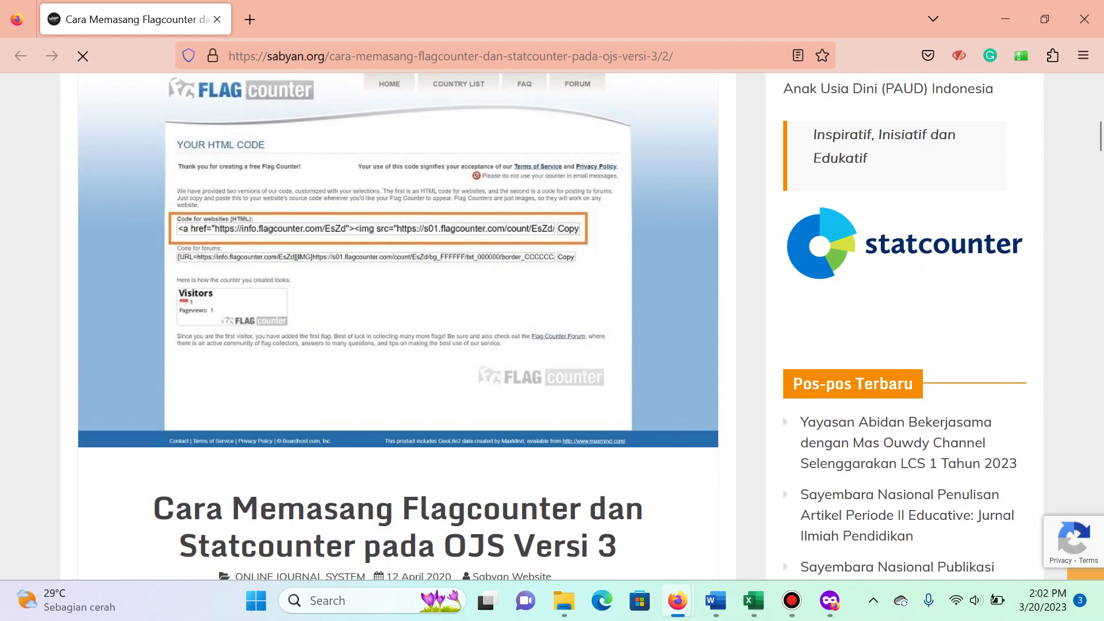
pyautogui.scroll(-5, 396, 326)
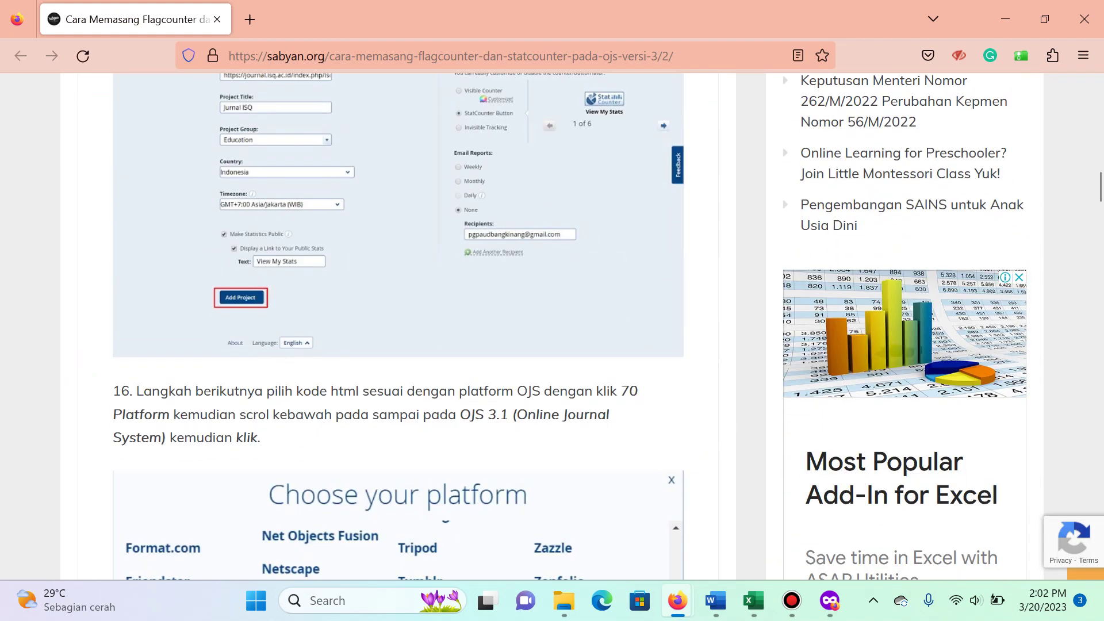
pyautogui.scroll(3, 397, 326)
pyautogui.scroll(3, 397, 326)
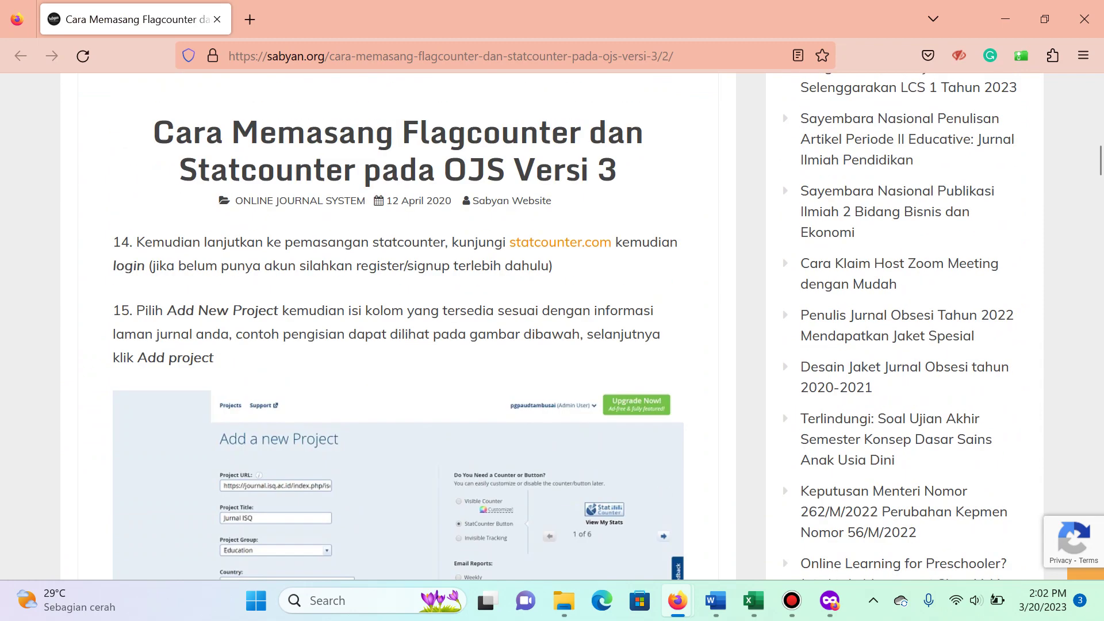
pyautogui.rightClick(556, 246)
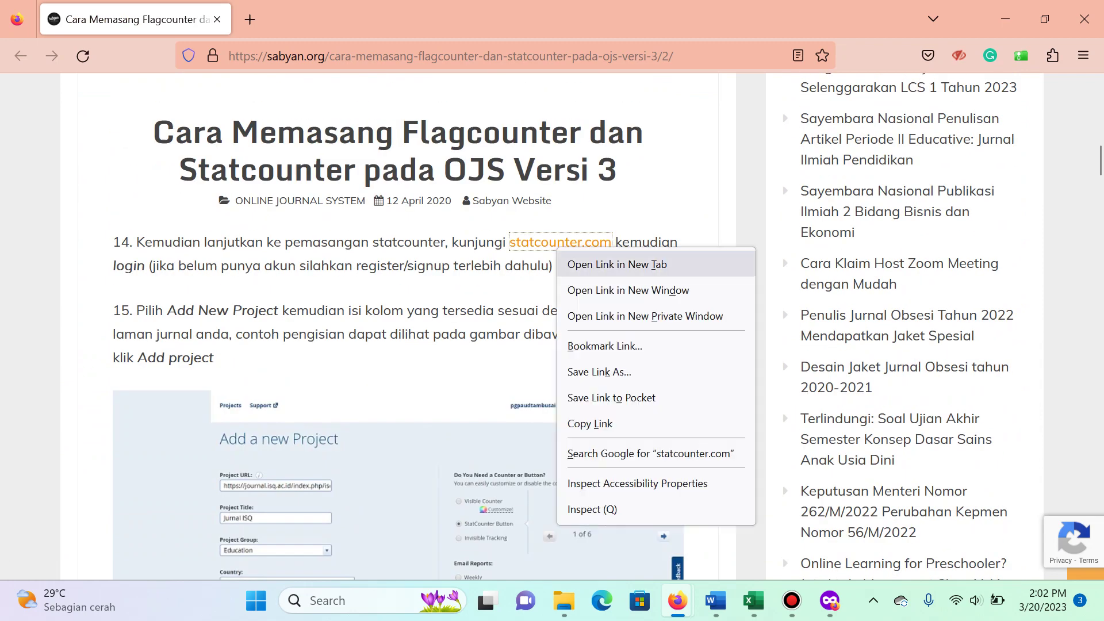
pyautogui.press('t')
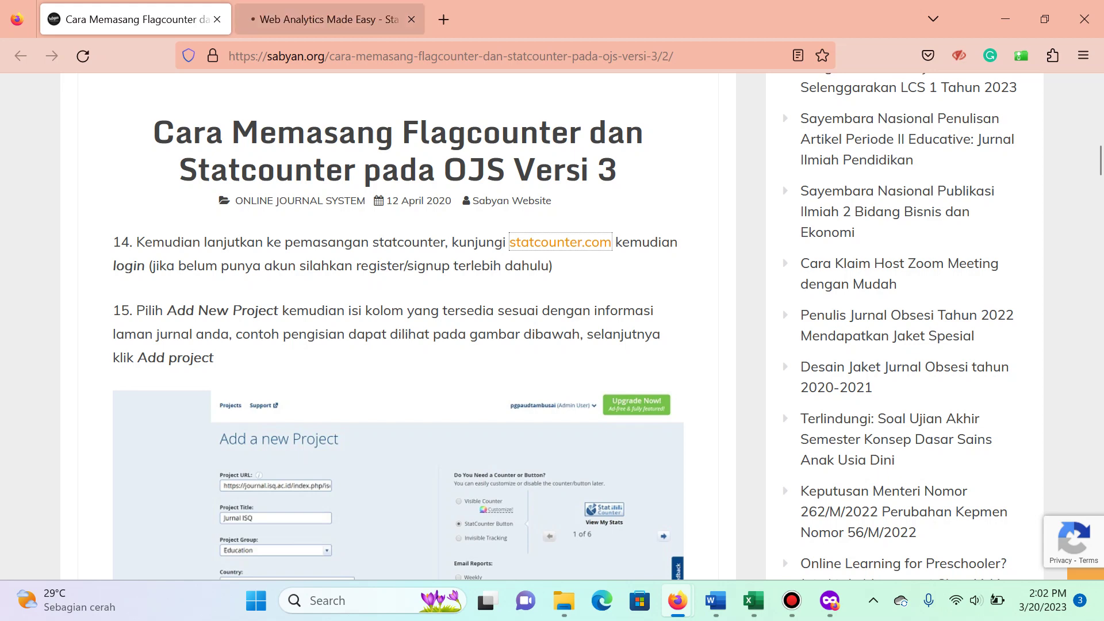
pyautogui.click(325, 19)
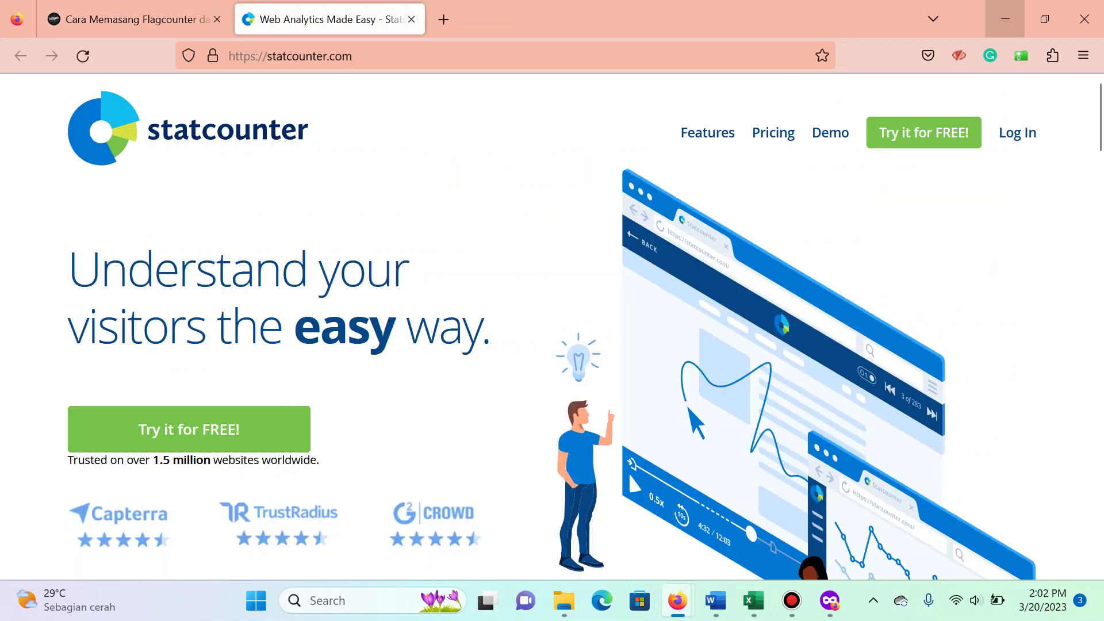
# Step: Start a free StatCounter sign-up with name SENABIMA and the journal's e-mail address
pyautogui.click(923, 132)
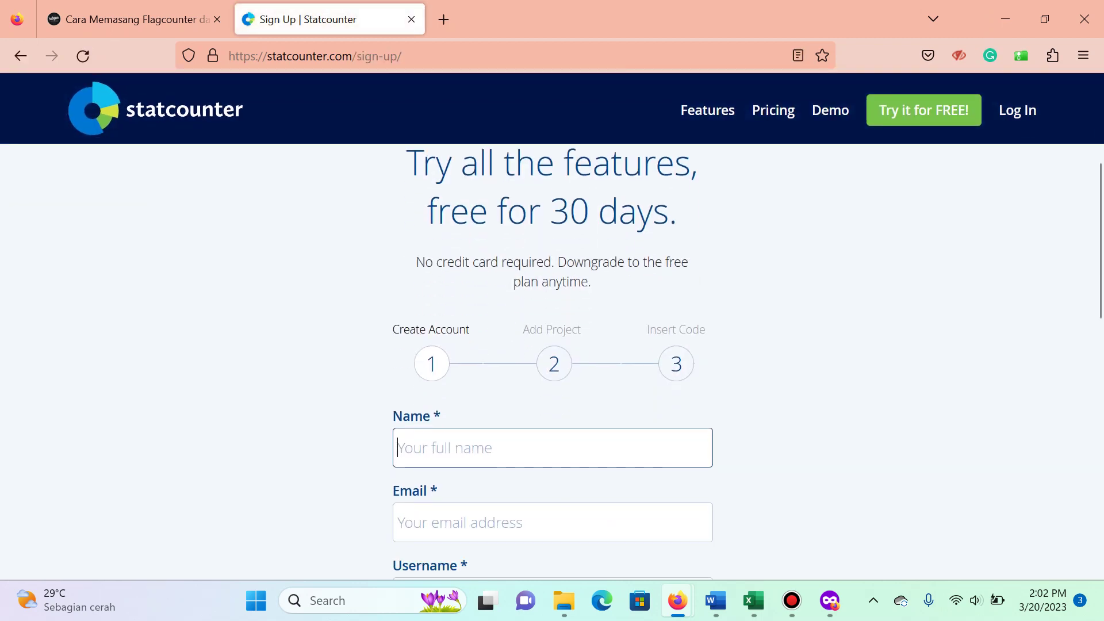
pyautogui.write('SENABIMA')
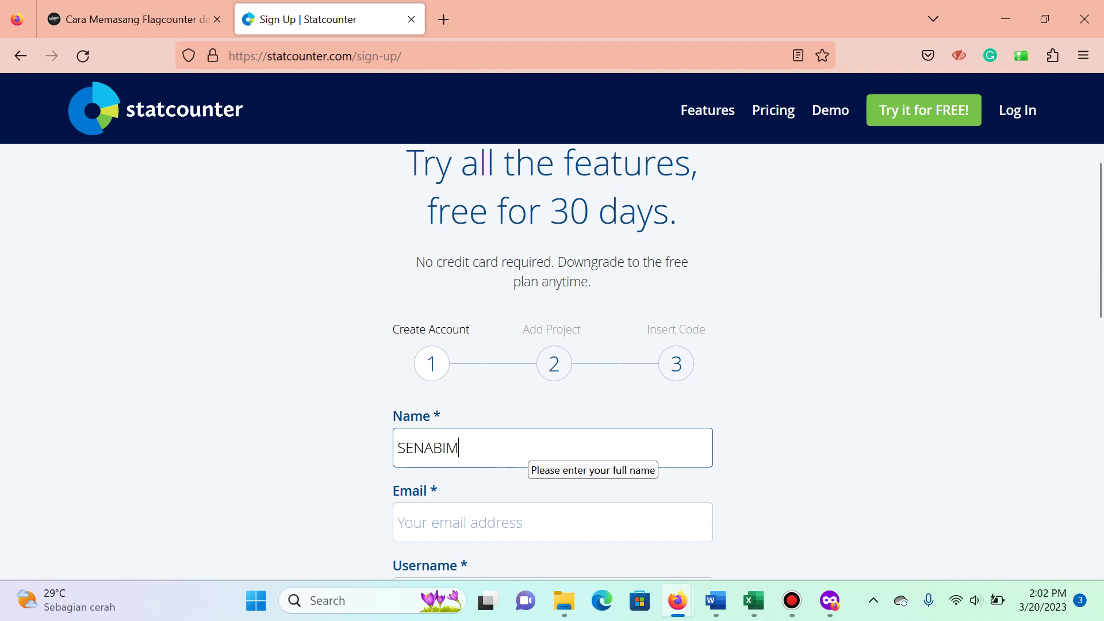
pyautogui.click(402, 522)
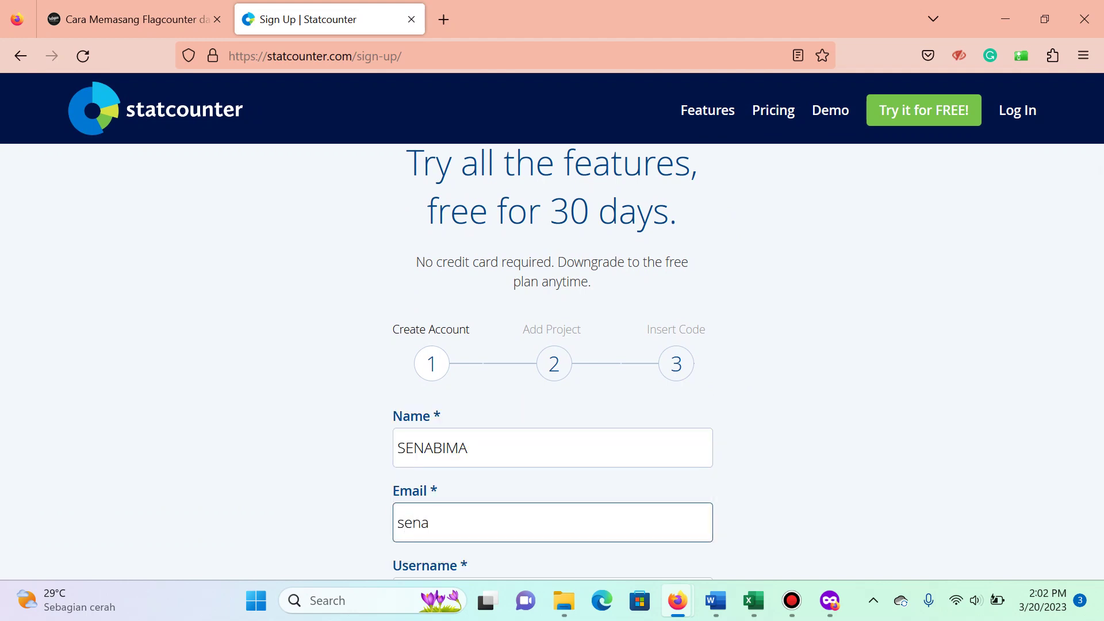
pyautogui.hotkey('ctrl', 'shift', 'Left')
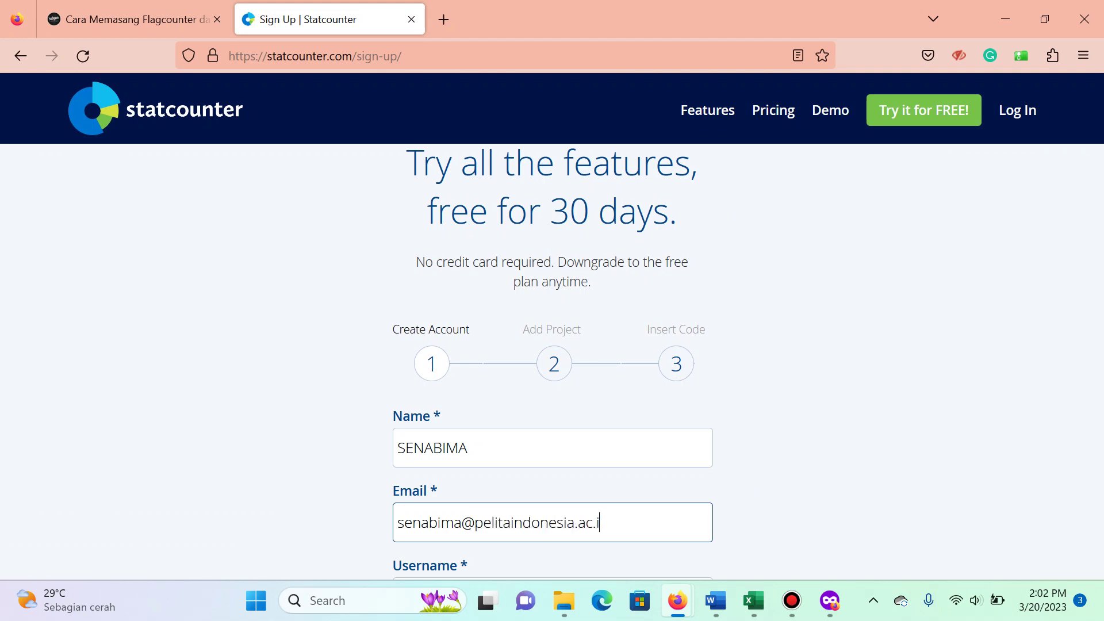
# Step: Enter the username and password, accept the terms, create the account, and decline saving the login
pyautogui.scroll(-4, 551, 356)
pyautogui.click(398, 370)
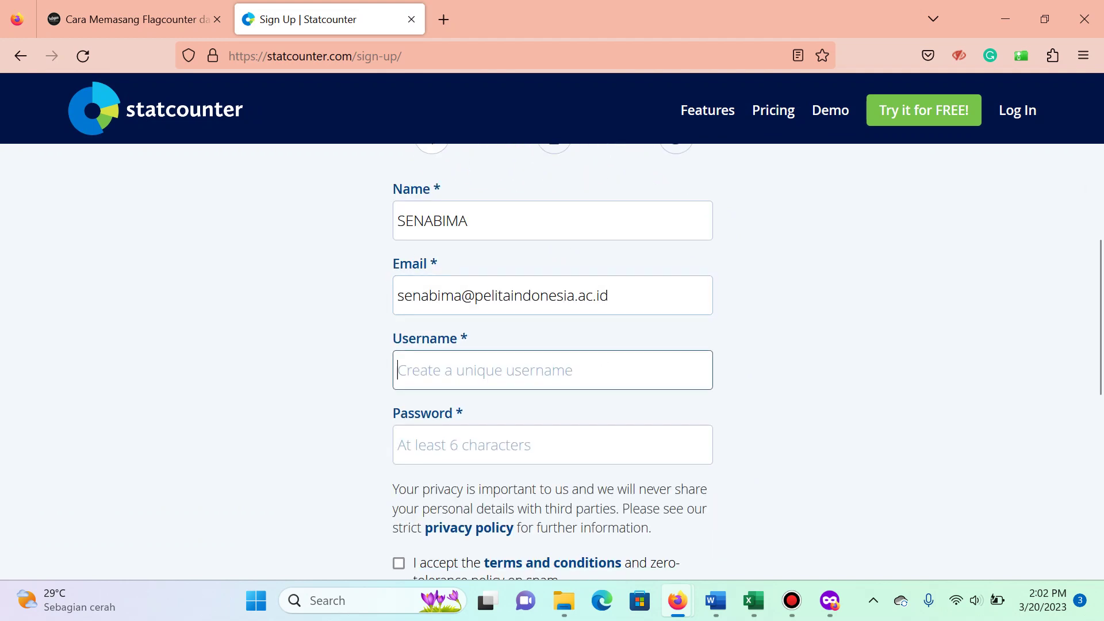
pyautogui.press('Tab')
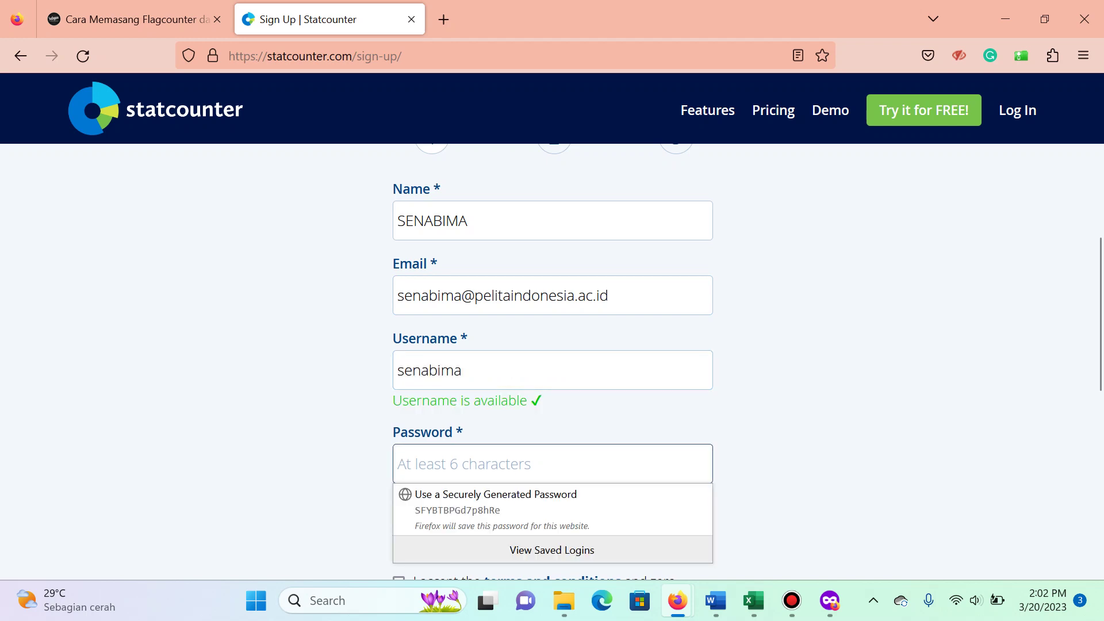
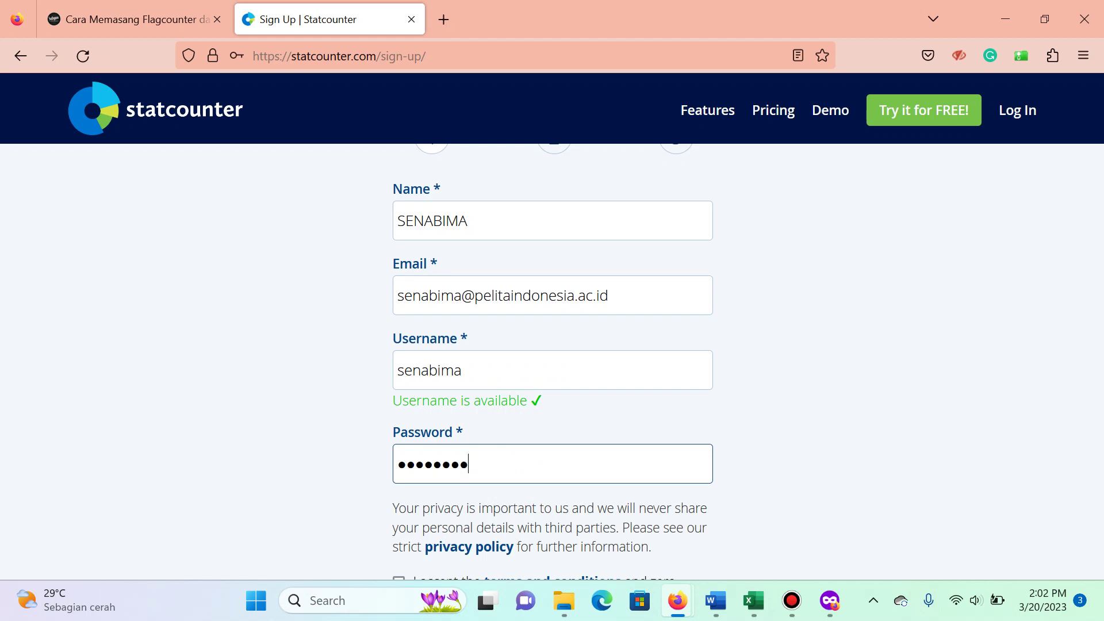
pyautogui.scroll(-2, 552, 345)
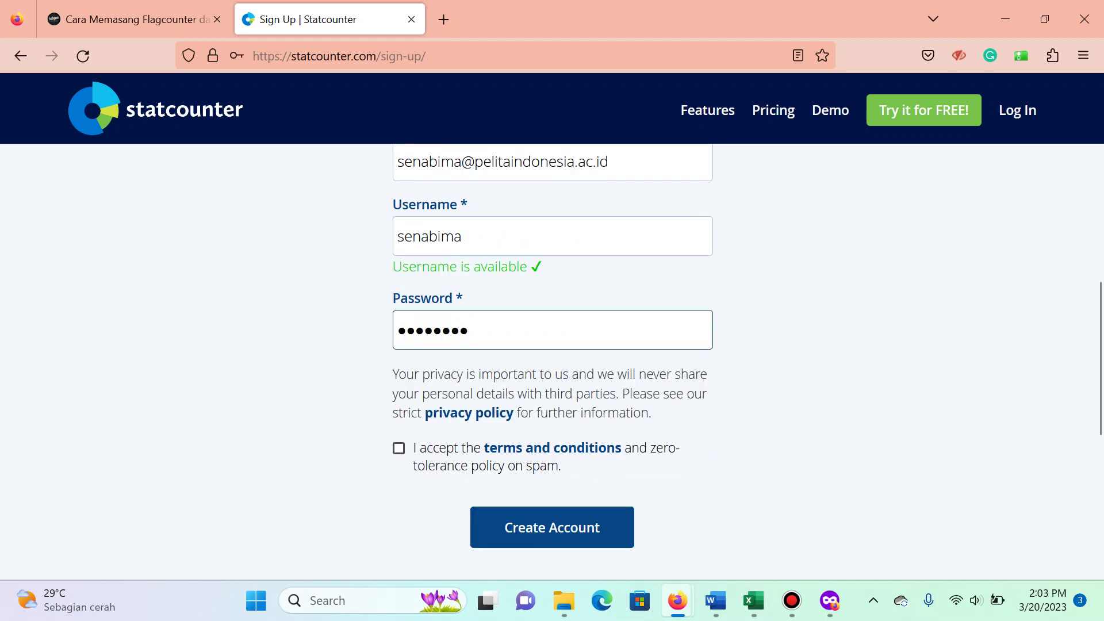
pyautogui.click(398, 447)
pyautogui.click(552, 527)
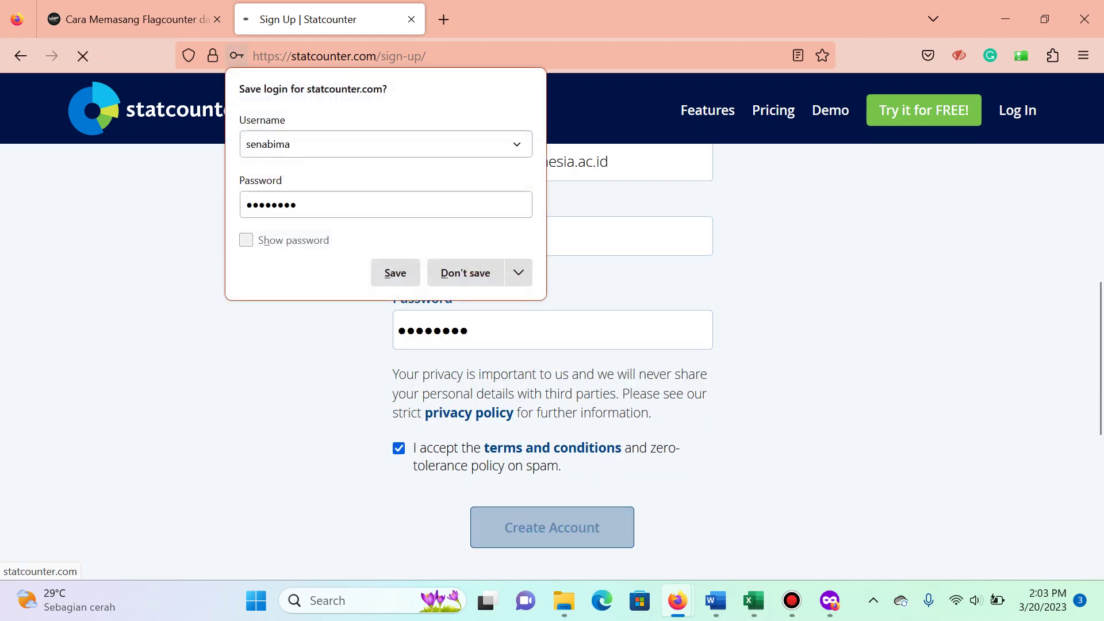
pyautogui.click(465, 273)
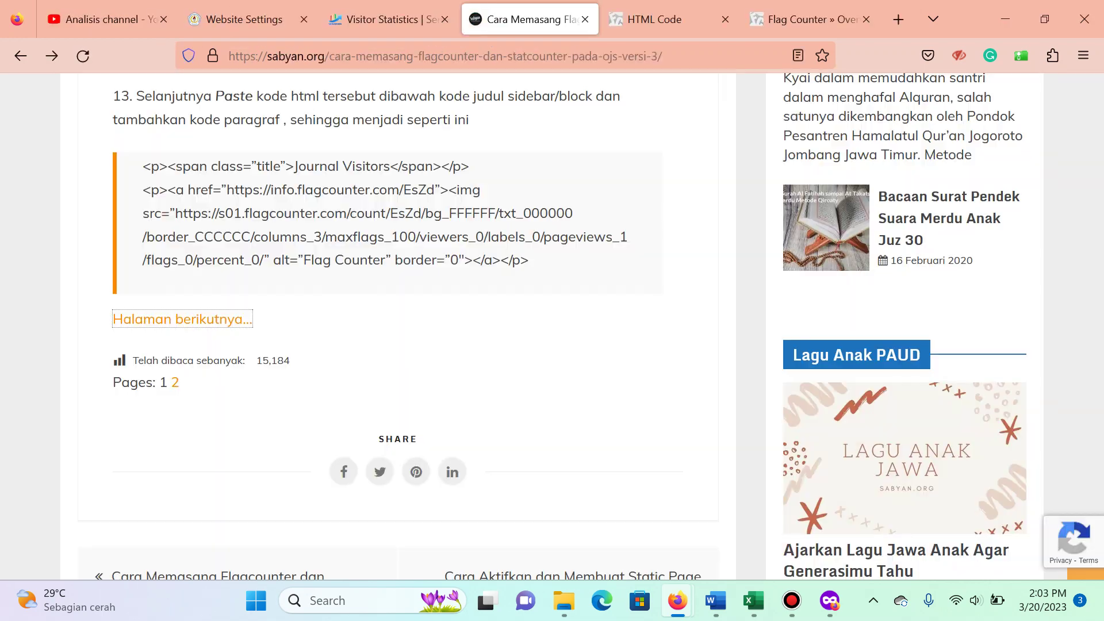
pyautogui.click(382, 19)
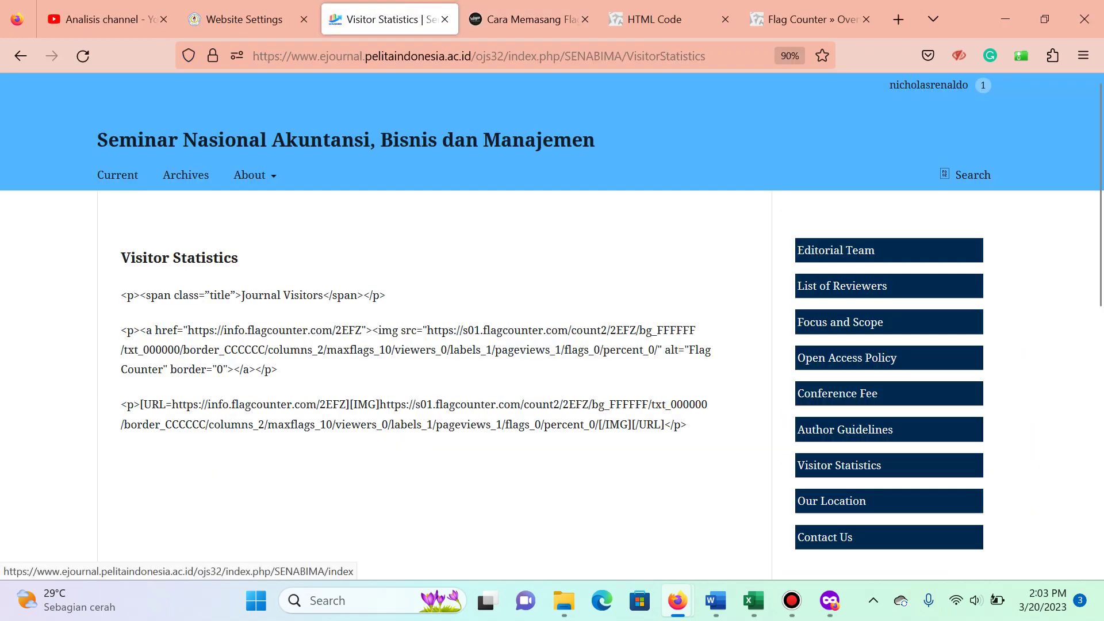
# Step: Copy the SENABIMA journal index URL and paste it as StatCounter's Project URL
pyautogui.click(230, 140)
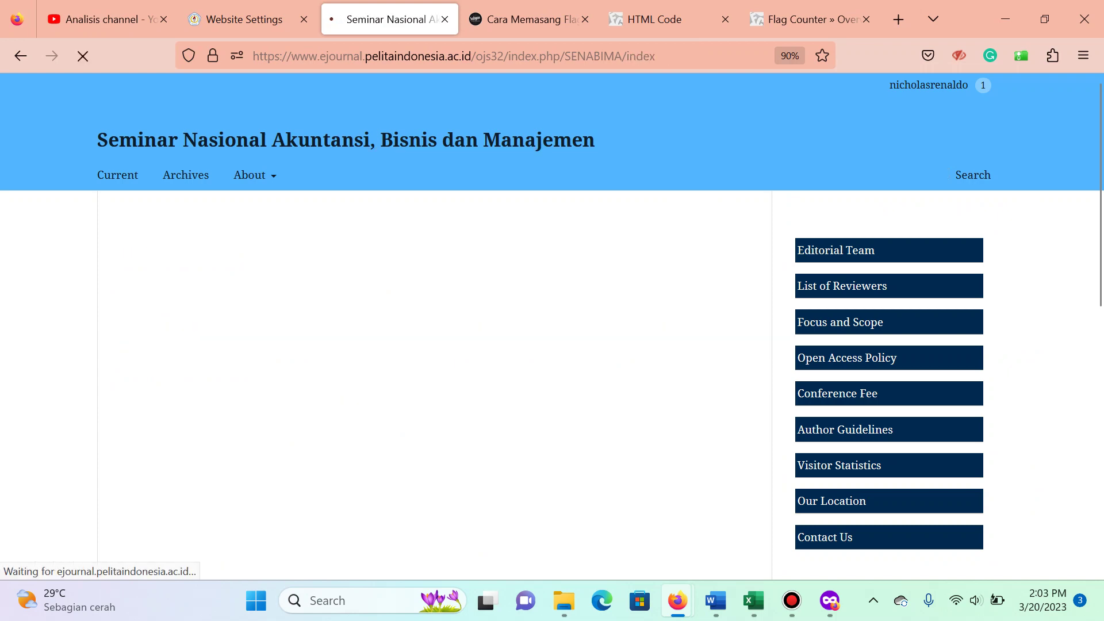
pyautogui.hotkey('ctrl', 'l')
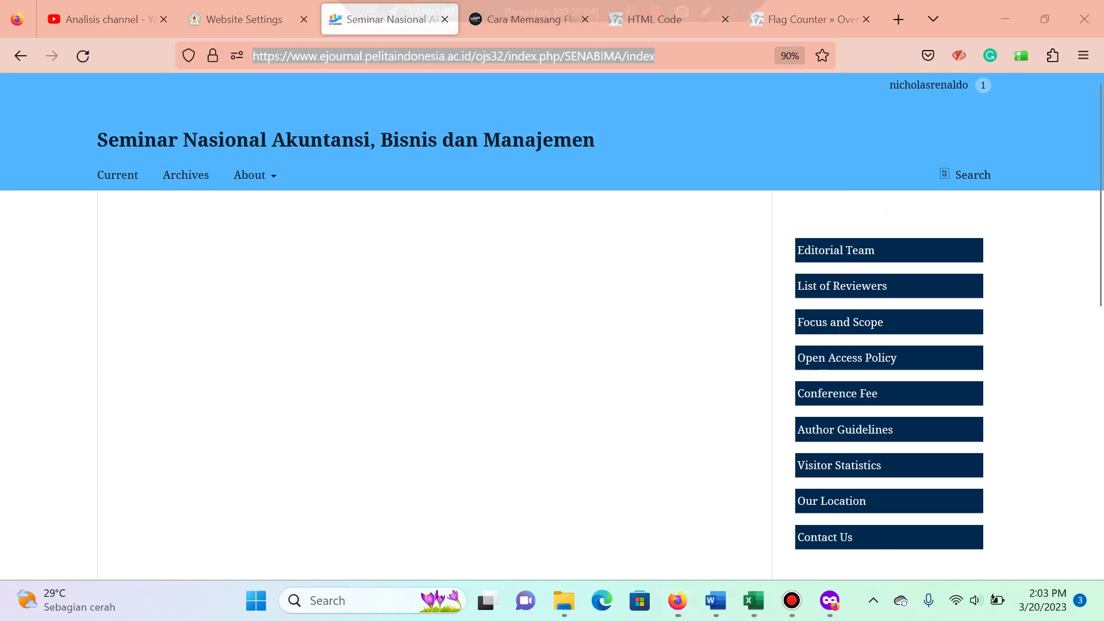
pyautogui.hotkey('alt', 'Tab')
pyautogui.hotkey('alt', 'Tab')
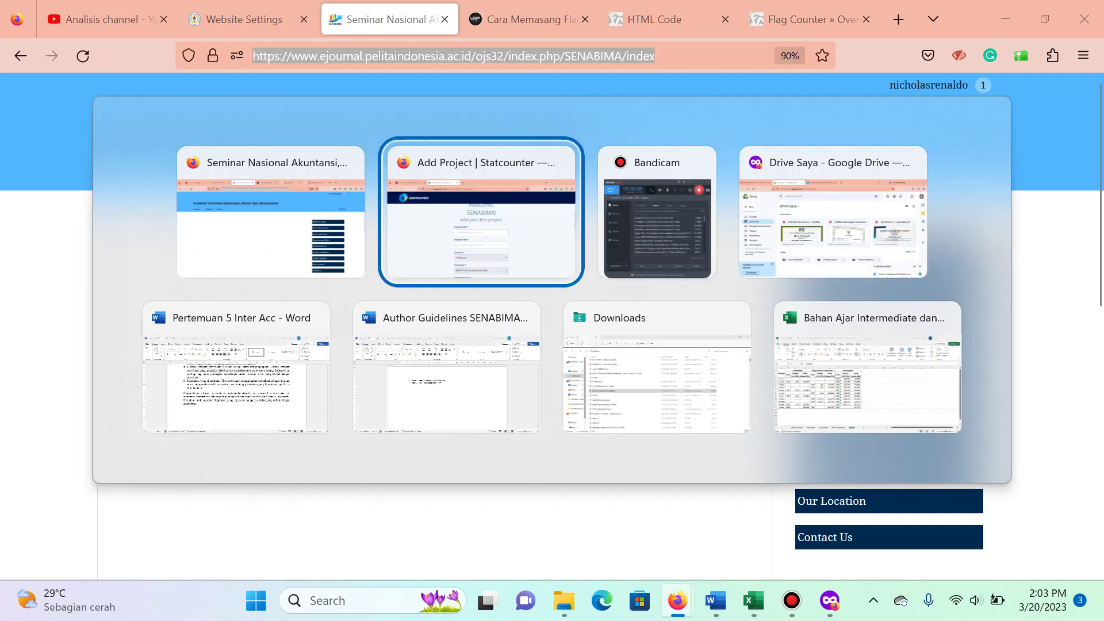
pyautogui.hotkey('ctrl', 'v')
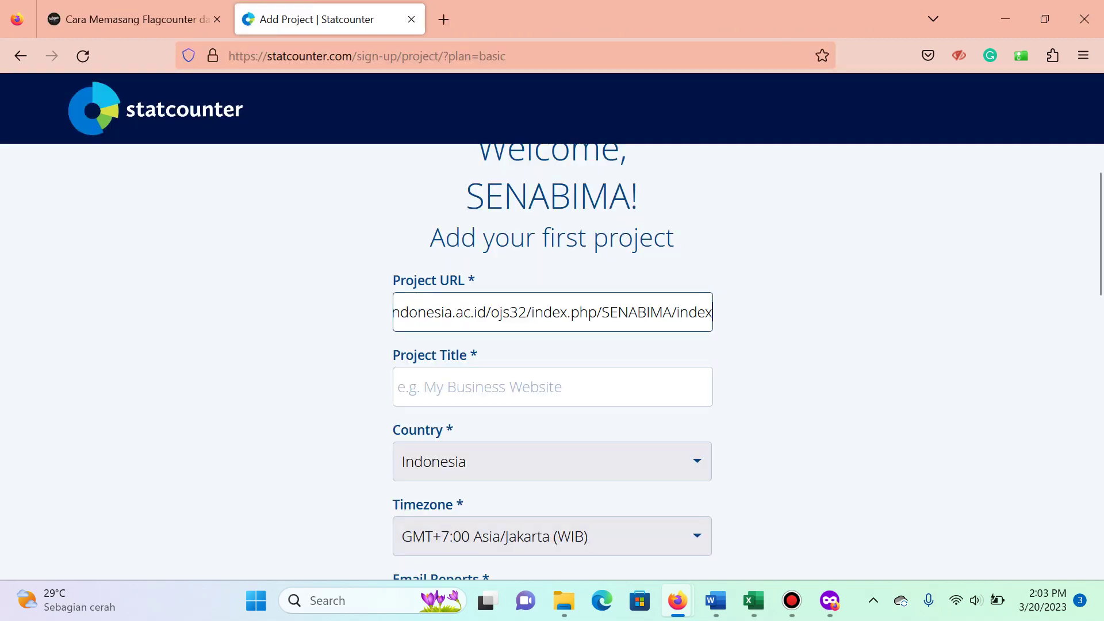
# Step: Title the project SENABIMA and switch e-mail reports to monthly
pyautogui.click(552, 386)
pyautogui.write('Seminar N')
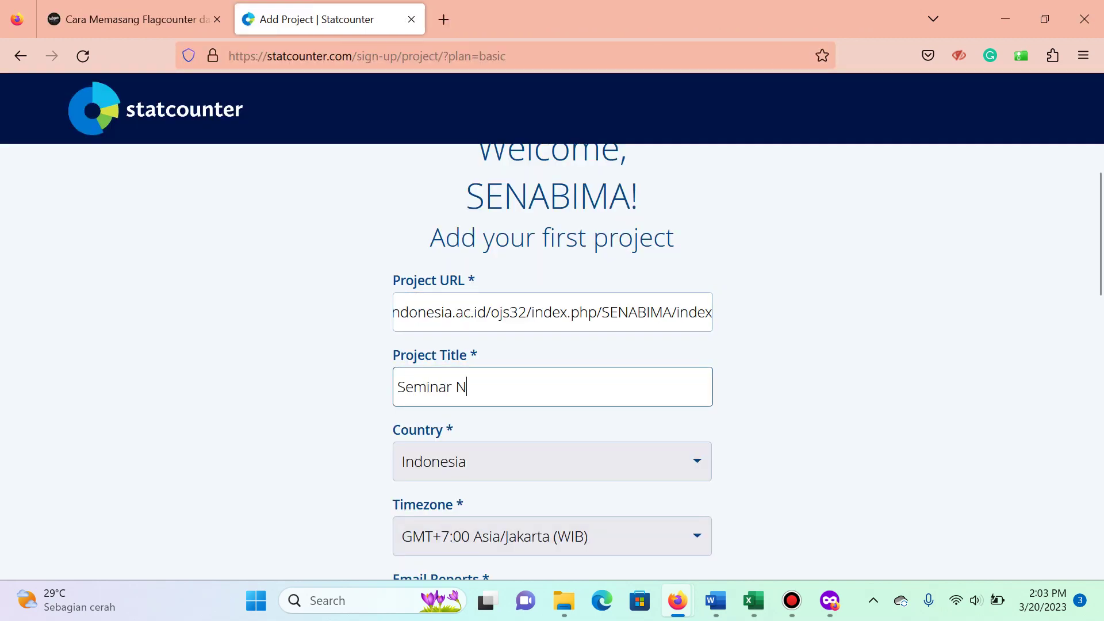
pyautogui.write('asional Akuntansi')
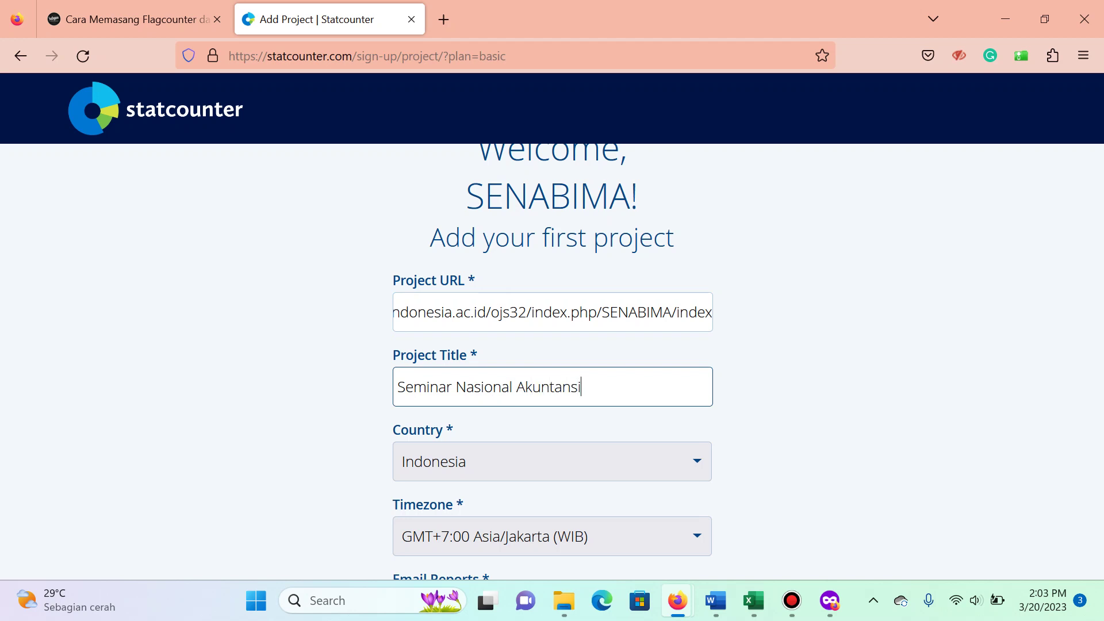
pyautogui.write(', Bisn')
pyautogui.hotkey('ctrl', 'a')
pyautogui.write('SENABIMA')
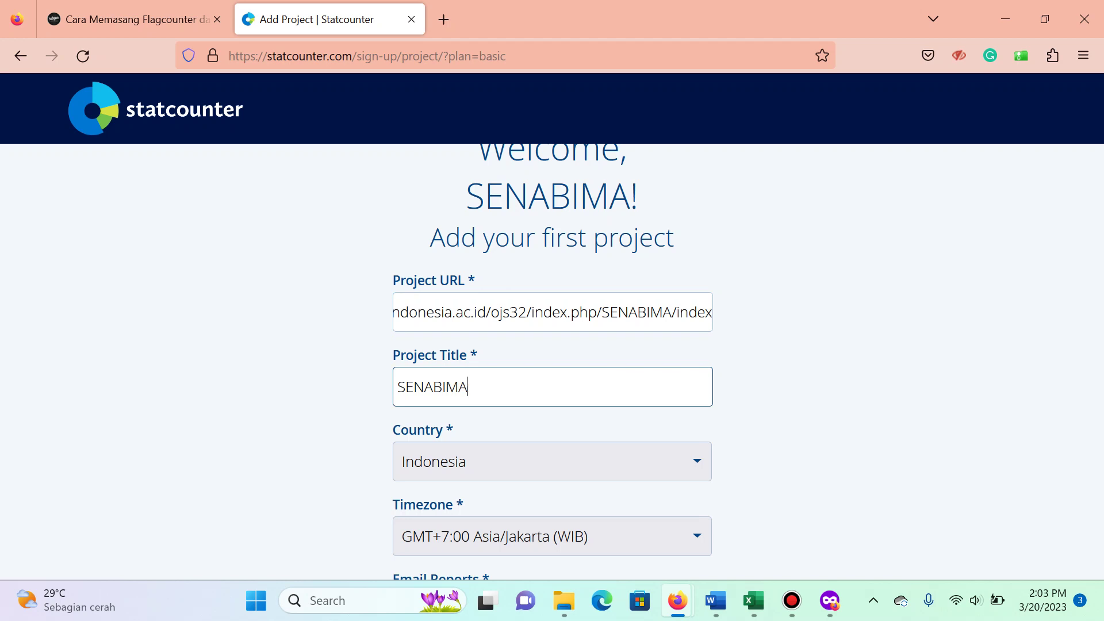
pyautogui.scroll(-2, 551, 345)
pyautogui.scroll(-4, 552, 361)
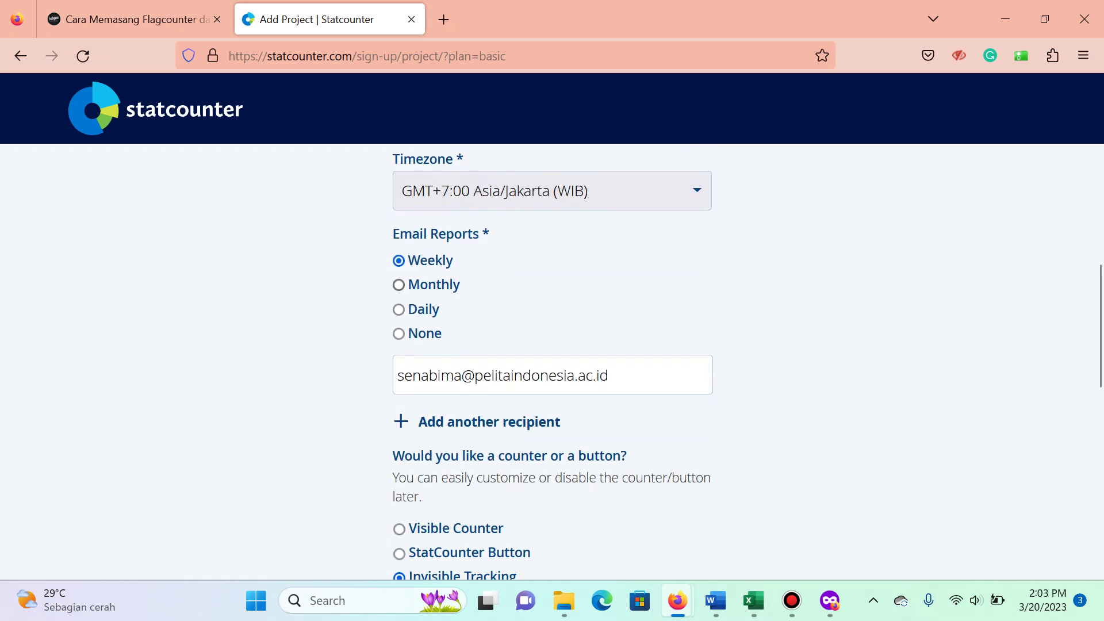
pyautogui.click(398, 284)
pyautogui.scroll(-2, 552, 361)
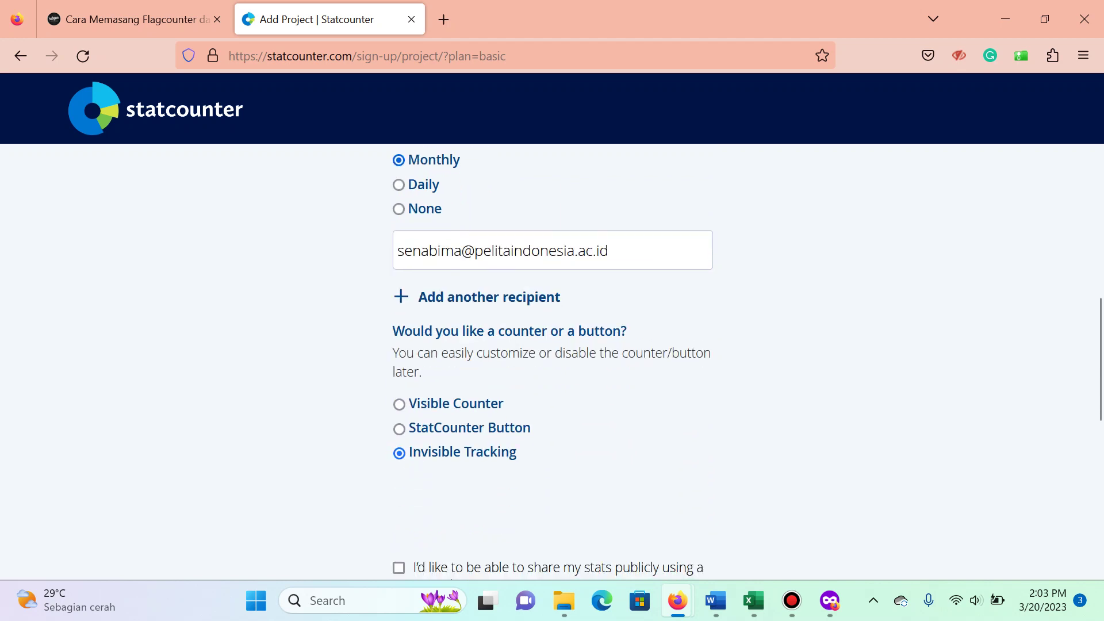
pyautogui.scroll(-1, 552, 361)
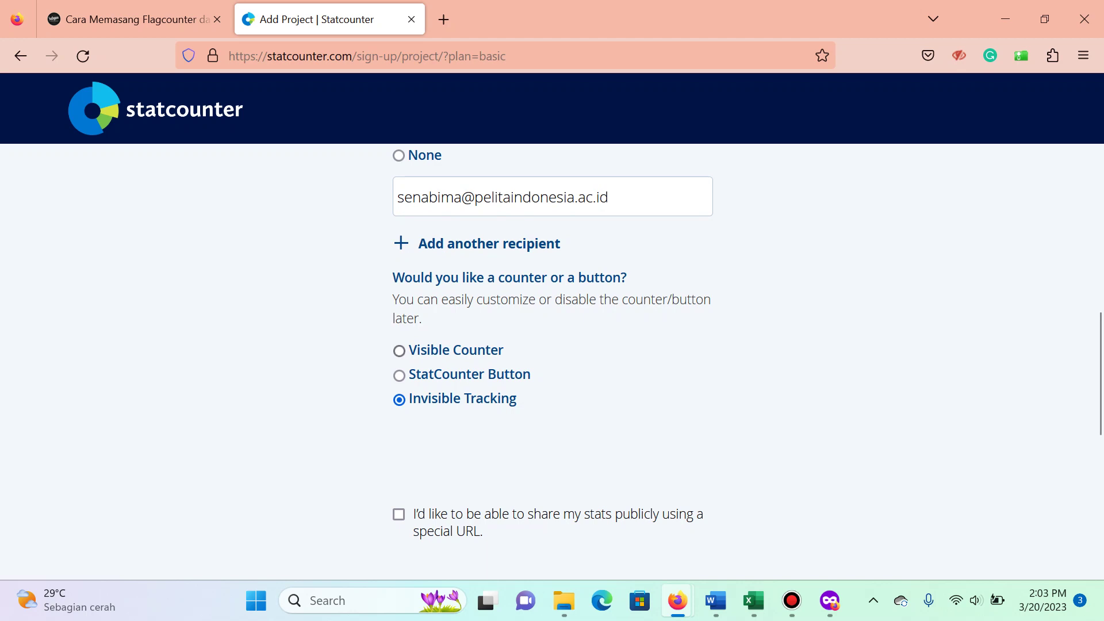
# Step: Compare counter styles, opening counter customization in a new tab, and settle on Visible Counter
pyautogui.click(399, 350)
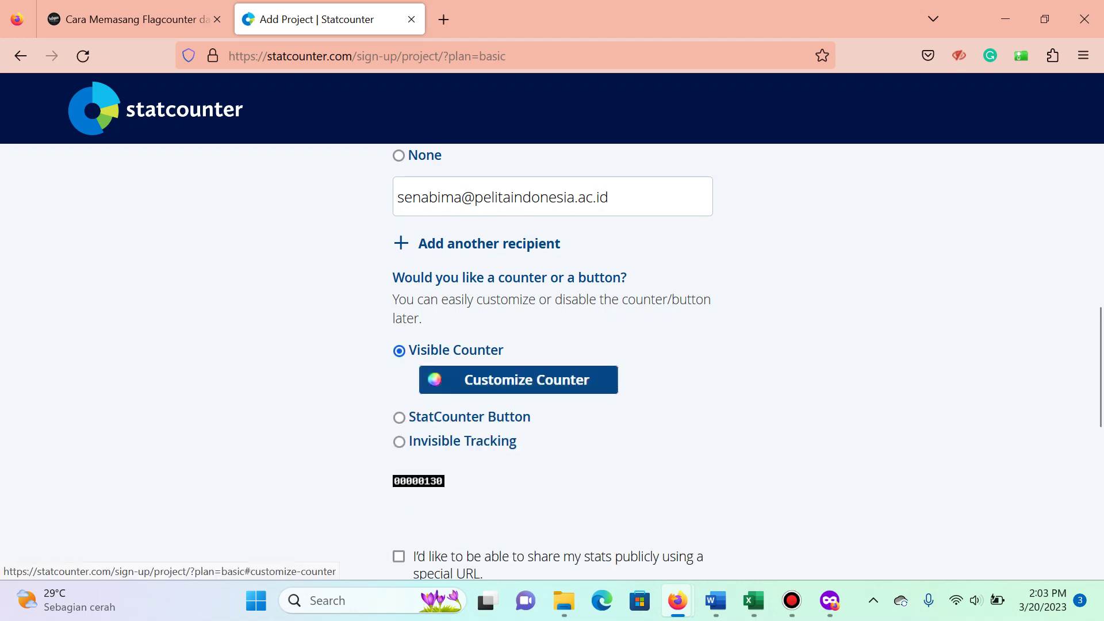
pyautogui.rightClick(489, 373)
pyautogui.click(549, 106)
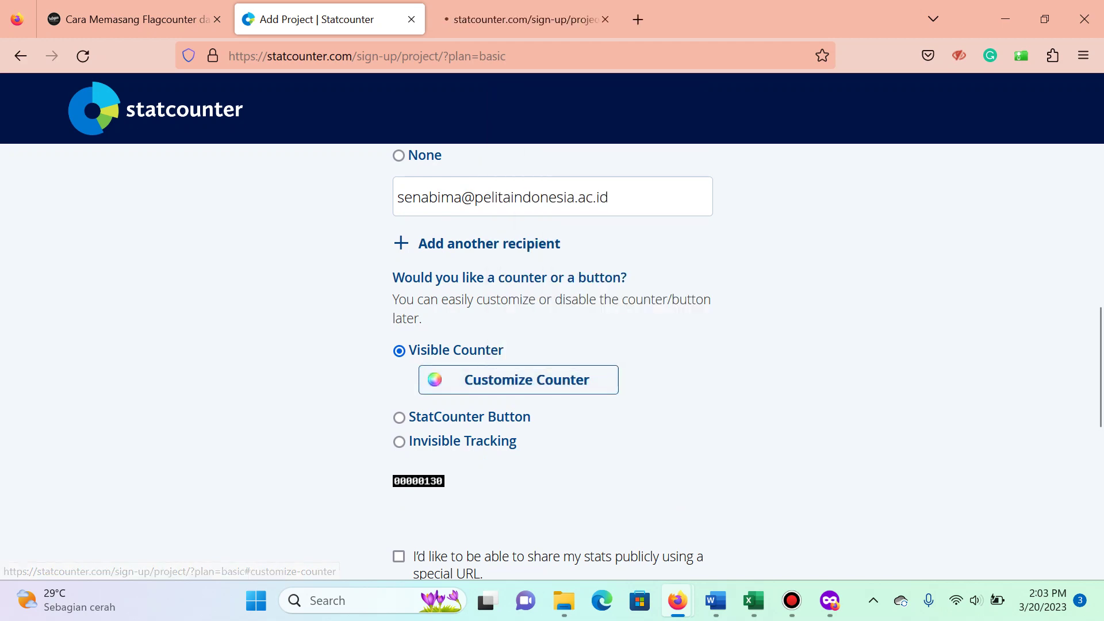
pyautogui.click(511, 19)
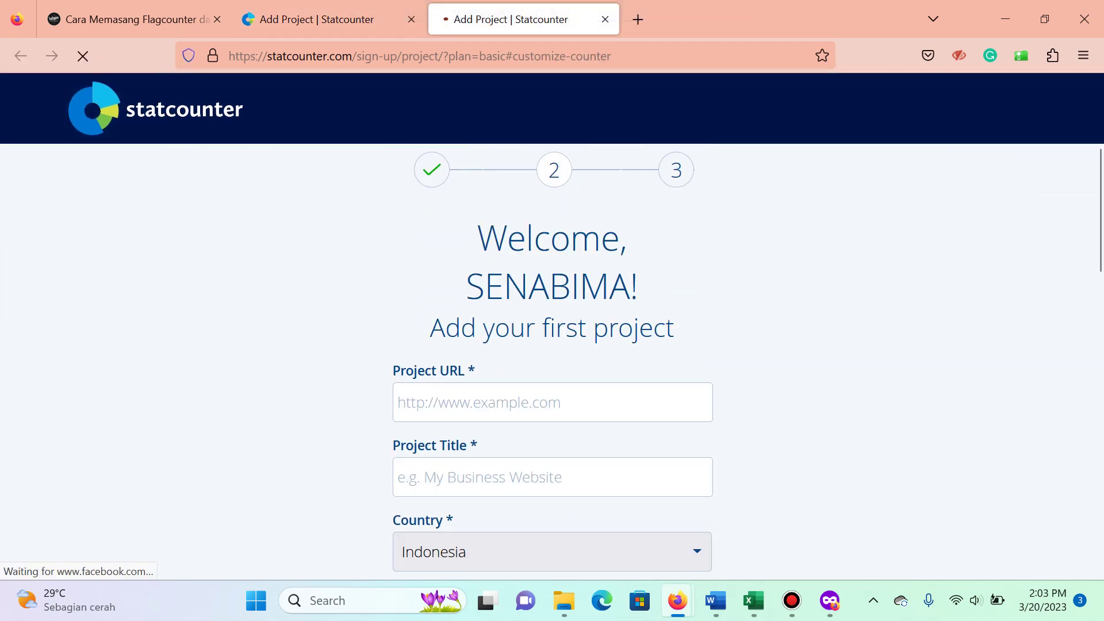
pyautogui.scroll(-10, 552, 345)
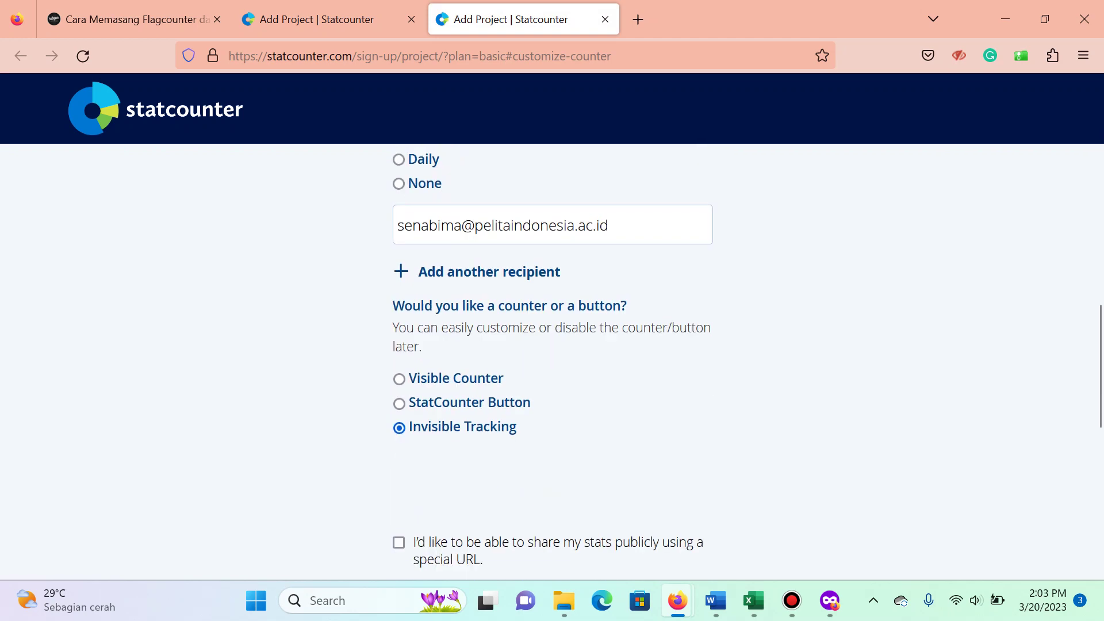
pyautogui.hotkey('ctrl', 'shift', 'Tab')
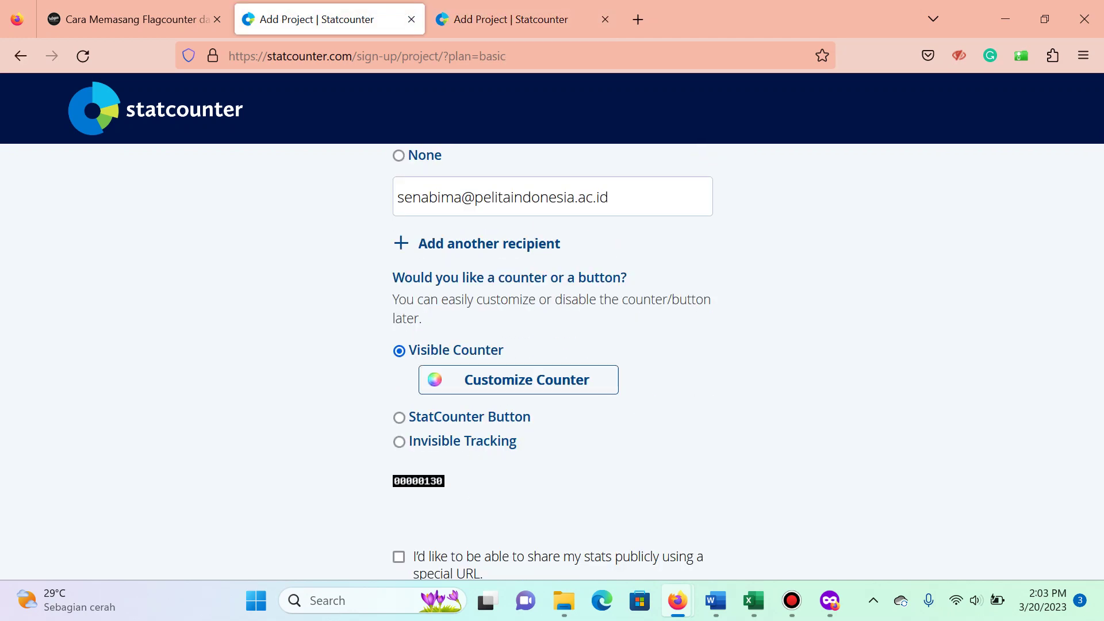
pyautogui.scroll(-3, 552, 345)
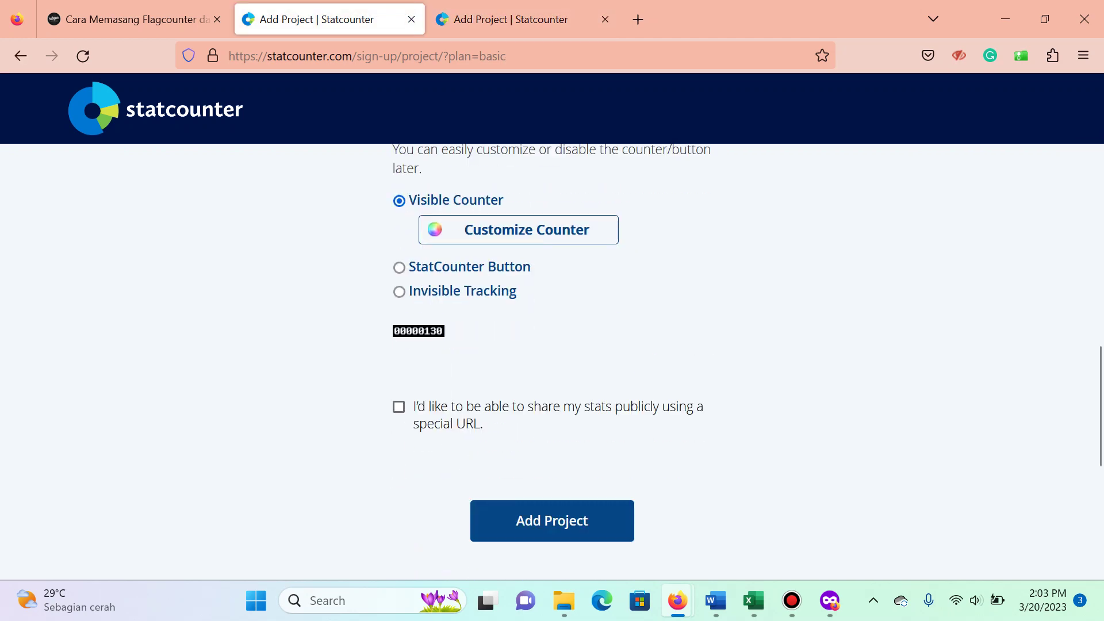
pyautogui.click(399, 267)
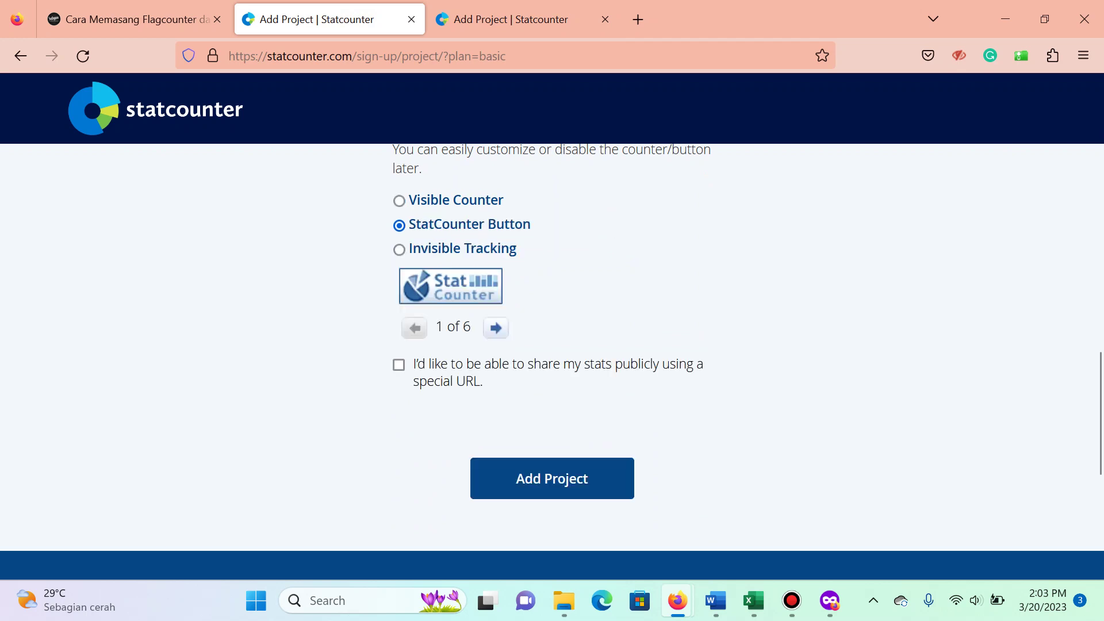
pyautogui.click(398, 249)
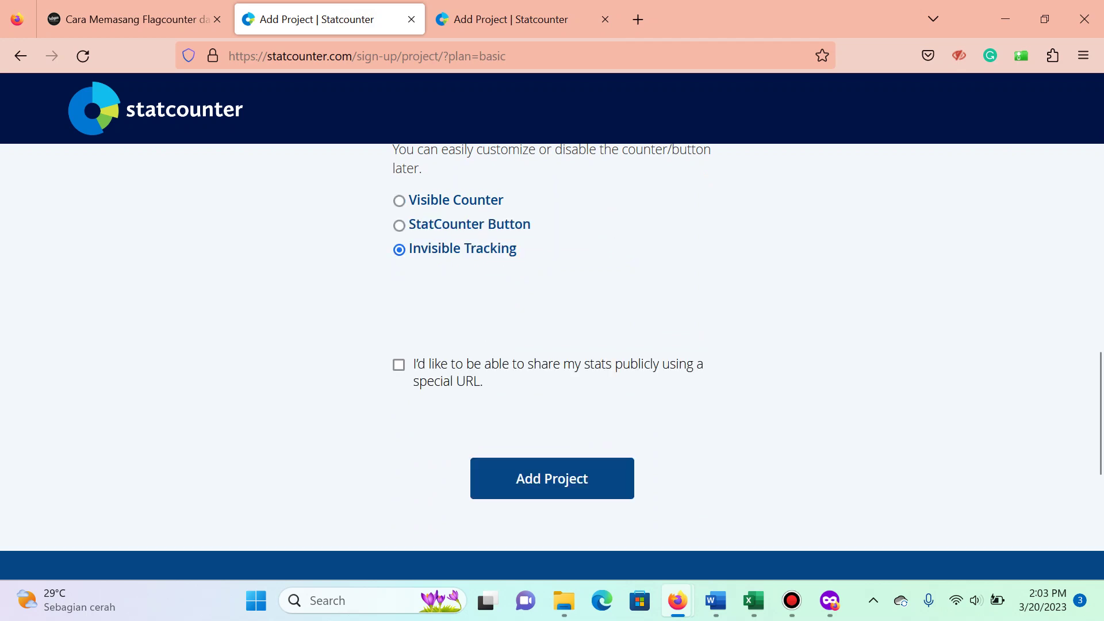
pyautogui.click(399, 225)
pyautogui.click(399, 201)
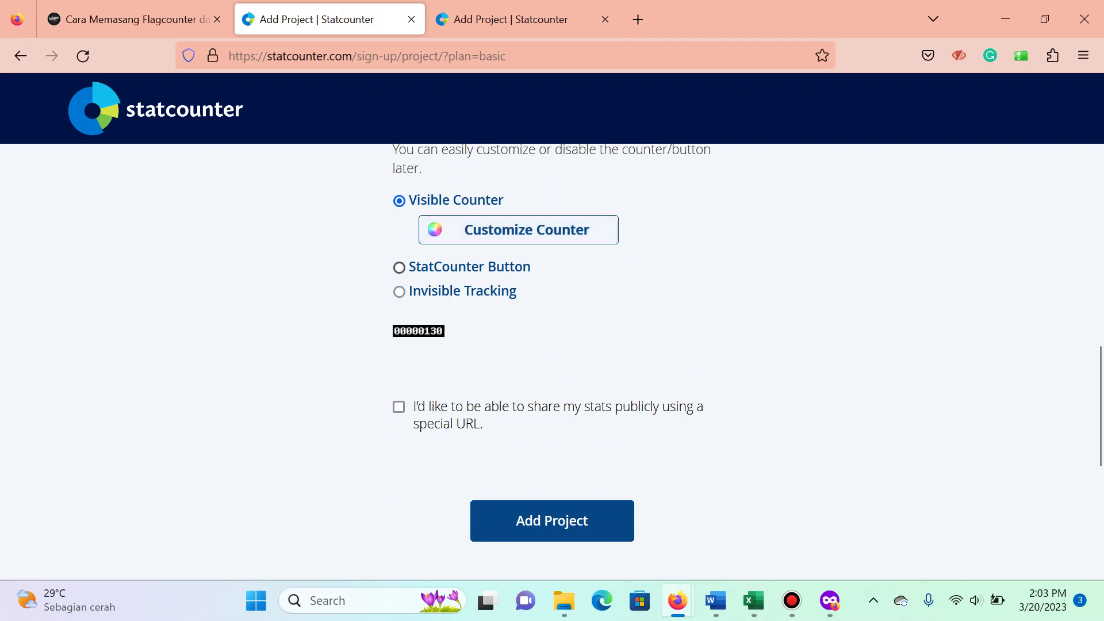
pyautogui.click(399, 268)
pyautogui.click(399, 201)
# Step: Share stats publicly with a View My Stats link and add the project
pyautogui.click(398, 406)
pyautogui.scroll(-3, 551, 345)
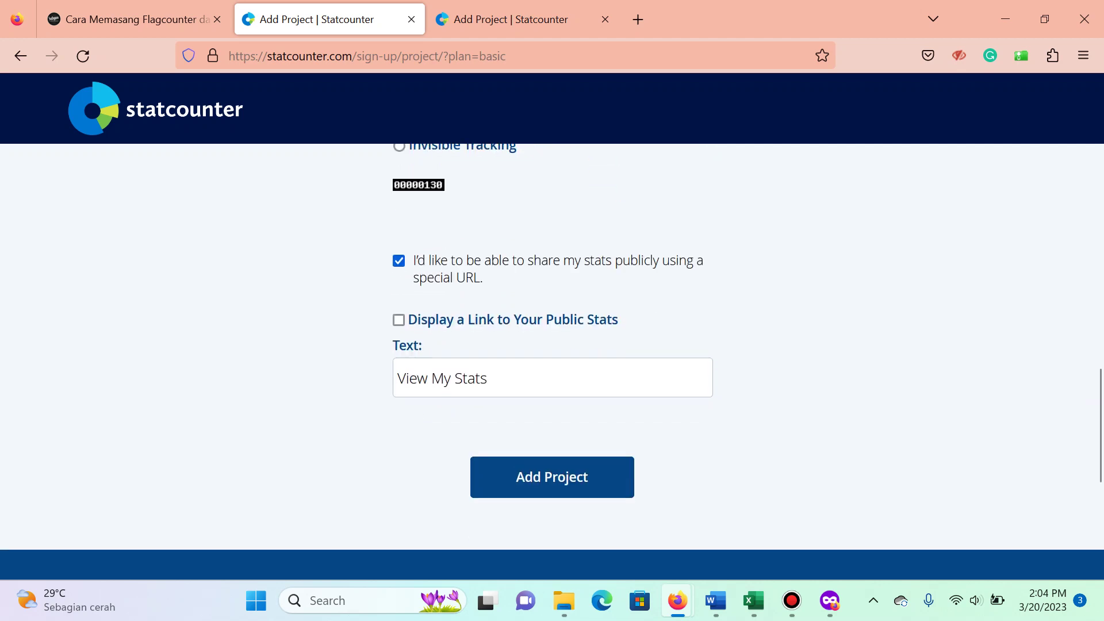
pyautogui.click(399, 319)
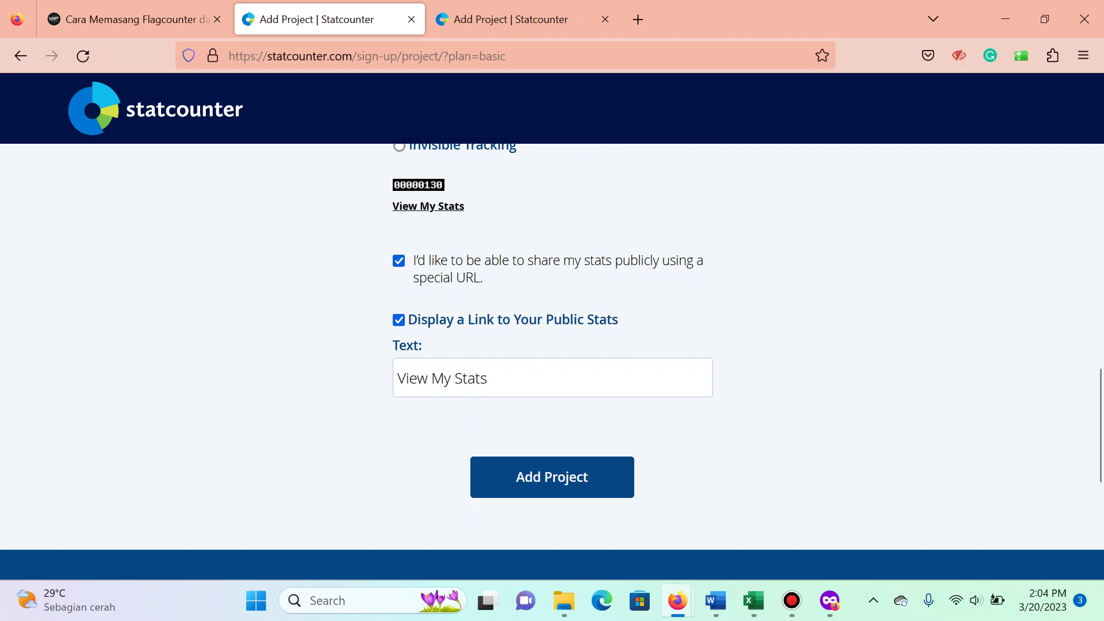
pyautogui.click(552, 477)
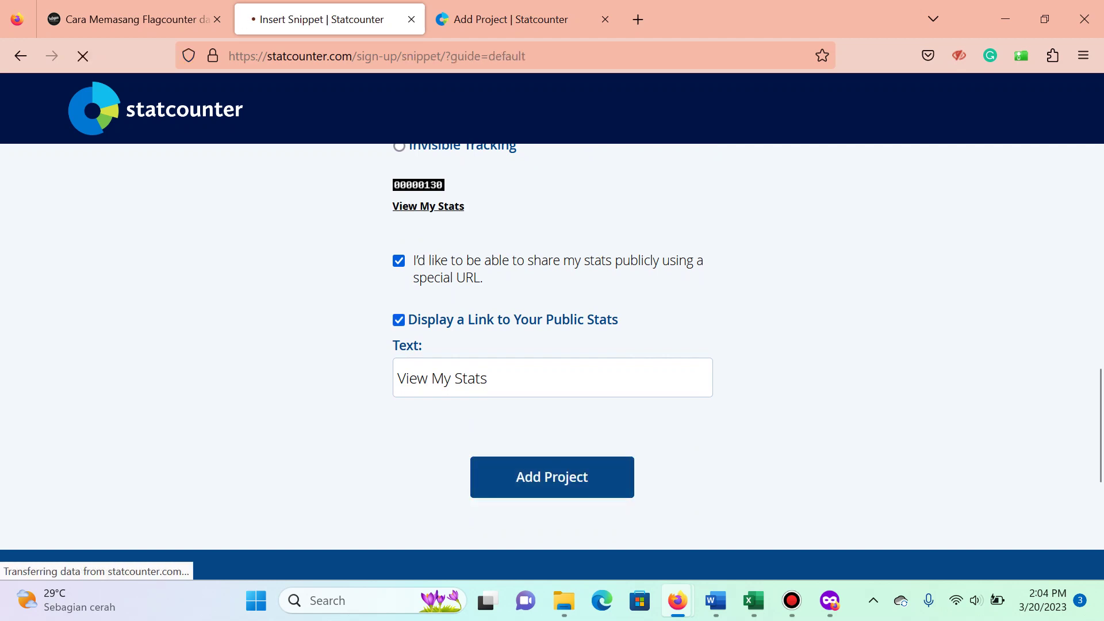
# Step: Copy the project's full tracking code snippet to the clipboard
pyautogui.scroll(-5, 552, 326)
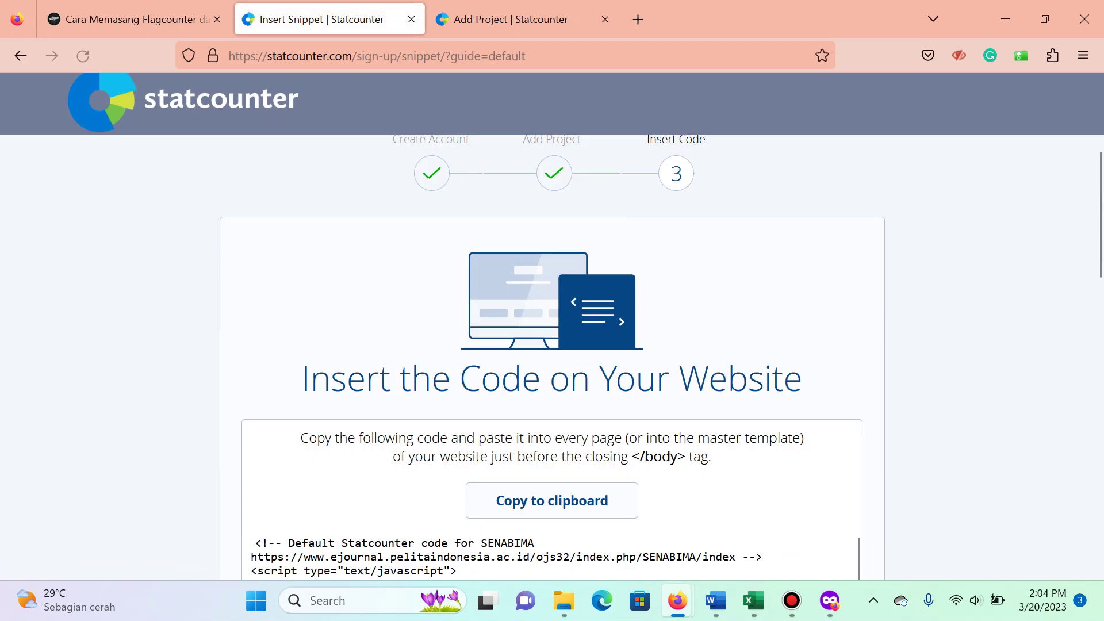
pyautogui.scroll(-2, 552, 345)
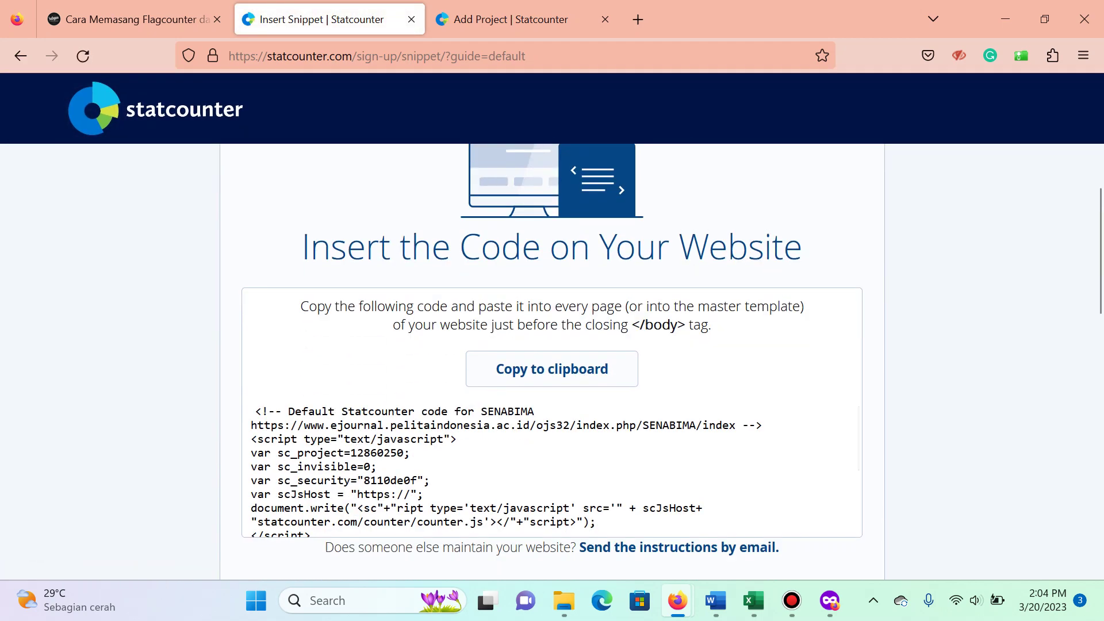
pyautogui.click(551, 369)
pyautogui.scroll(-4, 690, 382)
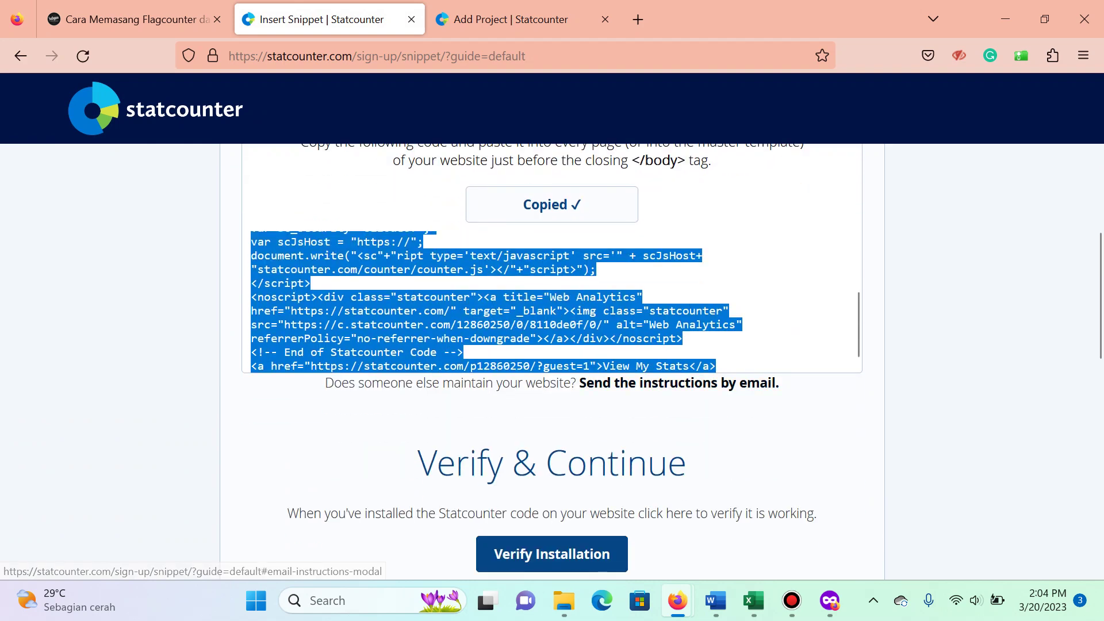
# Step: Check the tutorial's next step, then move the code page into the tutorial's browser window
pyautogui.click(126, 19)
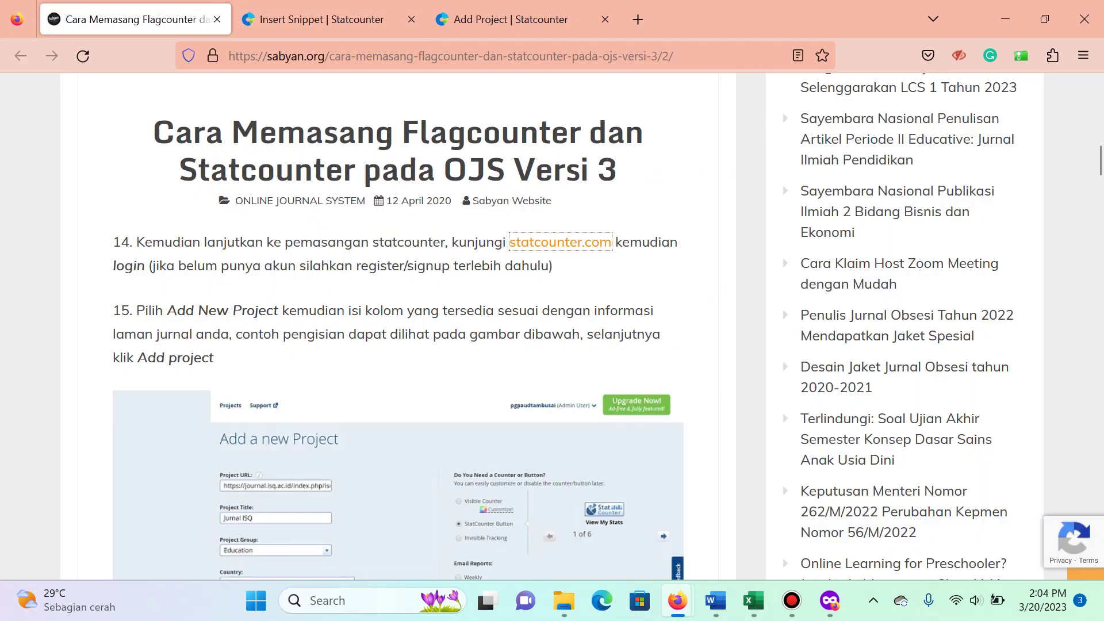
pyautogui.scroll(-3, 397, 322)
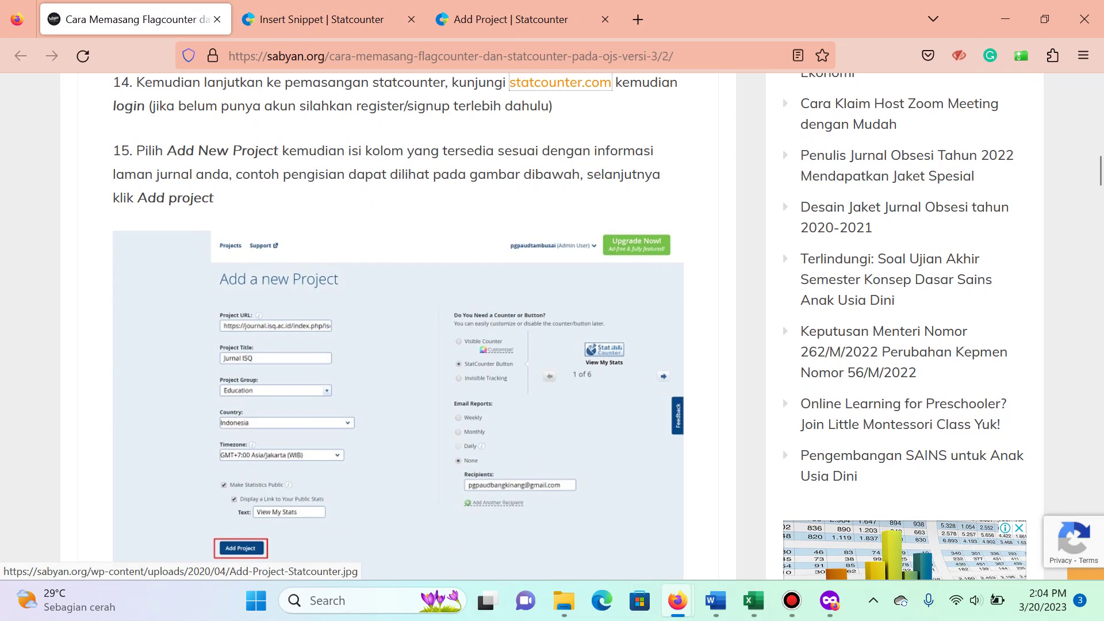
pyautogui.scroll(-7, 397, 322)
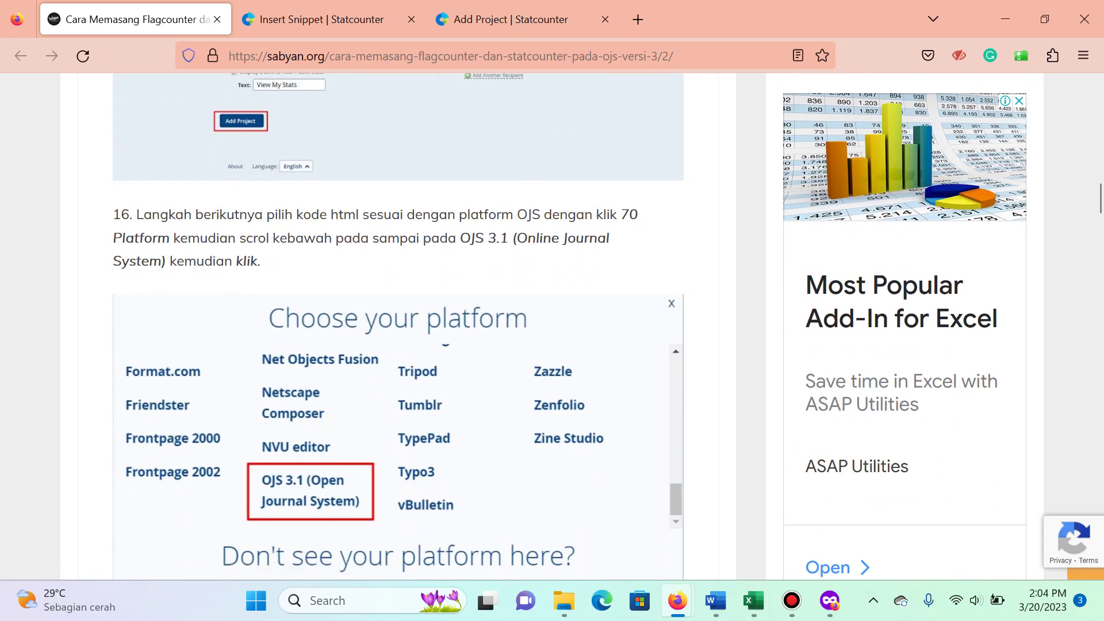
pyautogui.hotkey('ctrl', 'Tab')
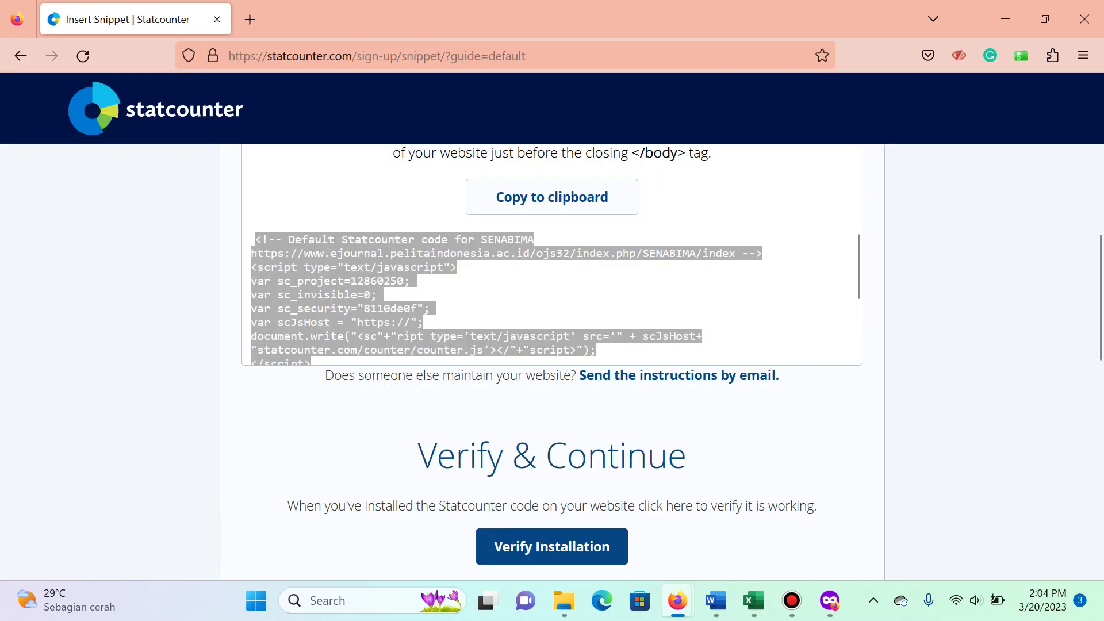
pyautogui.scroll(-3, 551, 293)
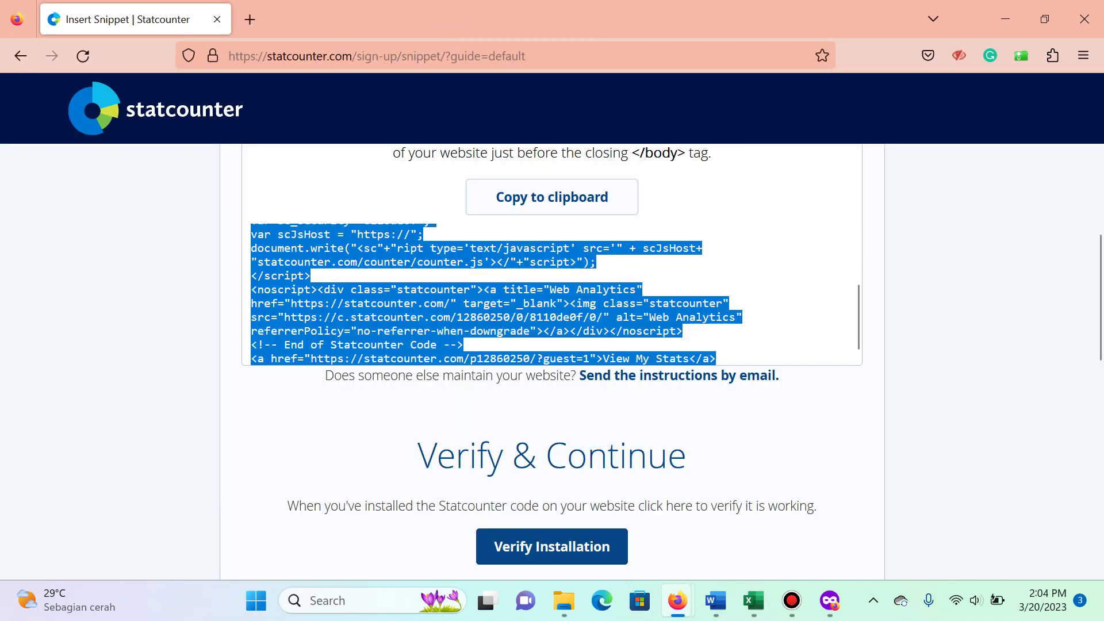
pyautogui.scroll(3, 551, 293)
pyautogui.scroll(-8, 551, 293)
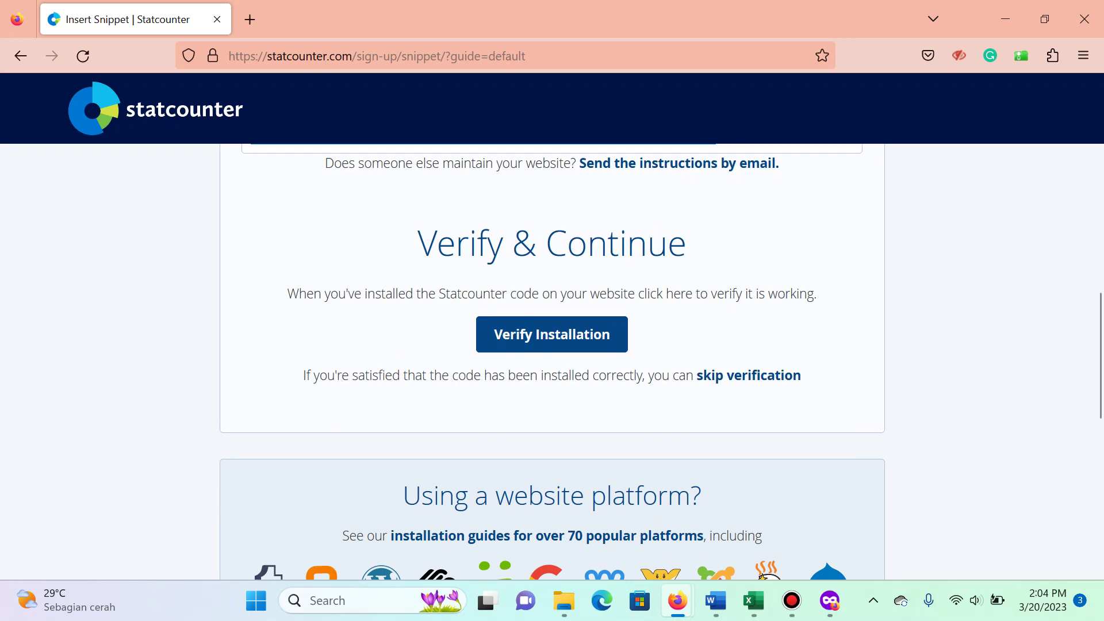
pyautogui.scroll(-5, 552, 345)
pyautogui.scroll(3, 552, 345)
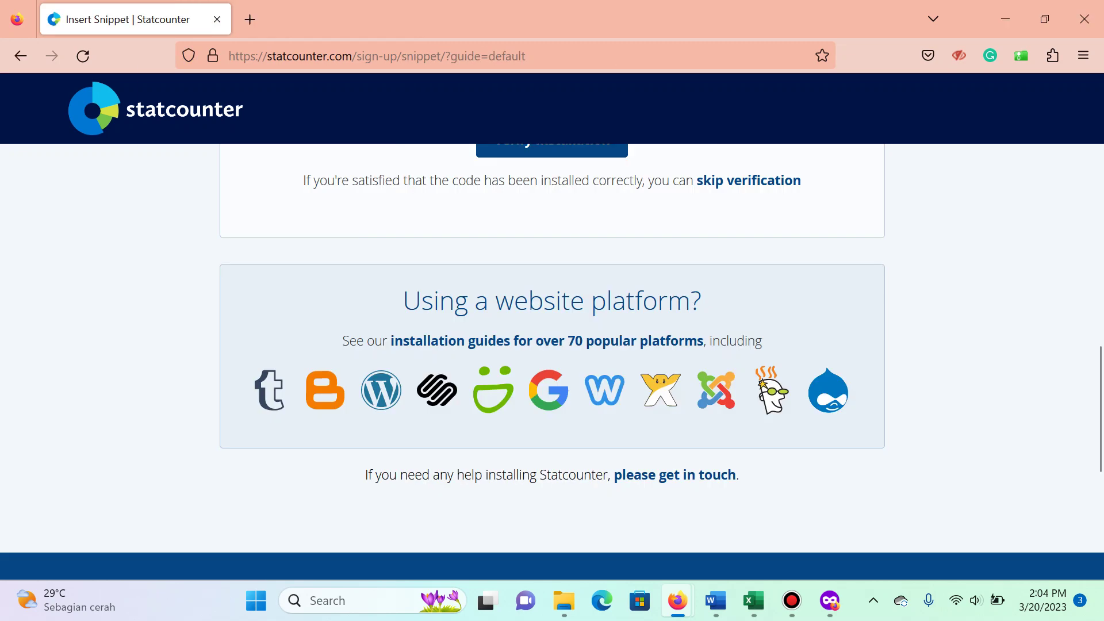
pyautogui.moveTo(484, 213)
pyautogui.mouseDown()
pyautogui.moveTo(783, 414)
pyautogui.moveTo(736, 586)
pyautogui.moveTo(679, 595)
pyautogui.moveTo(632, 23)
pyautogui.mouseUp()
pyautogui.moveTo(437, 20); pyautogui.dragTo(437, 20)
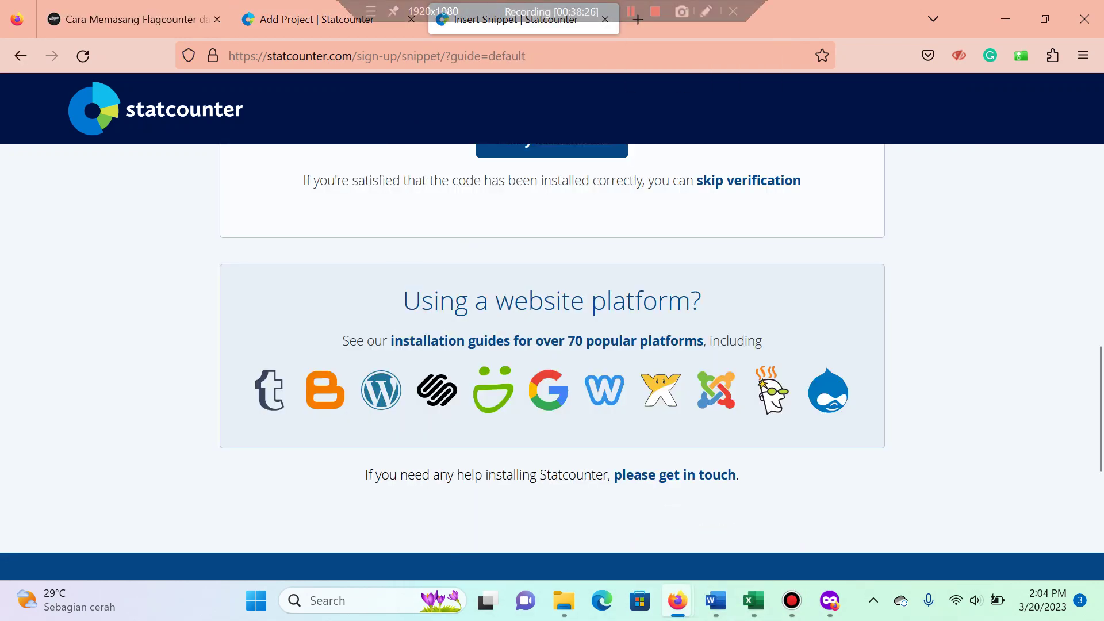
# Step: Review the tutorial's steps 12–16 on pasting counter code in the other browser window
pyautogui.hotkey('alt', 'Tab')
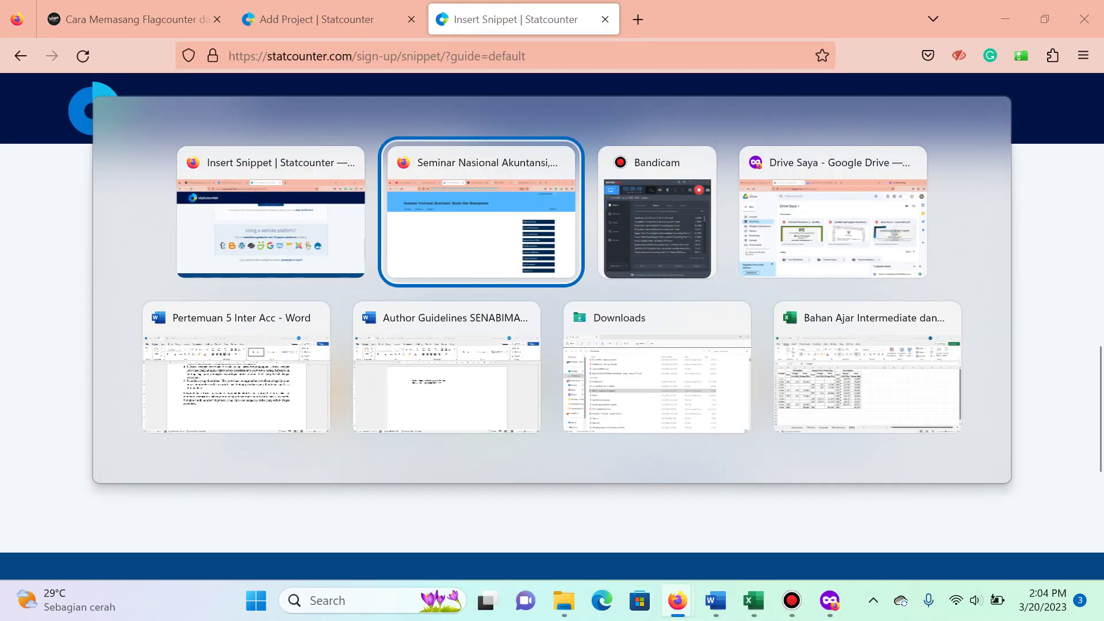
pyautogui.hotkey('alt', 'Tab')
pyautogui.hotkey('alt', 'shift', 'Tab')
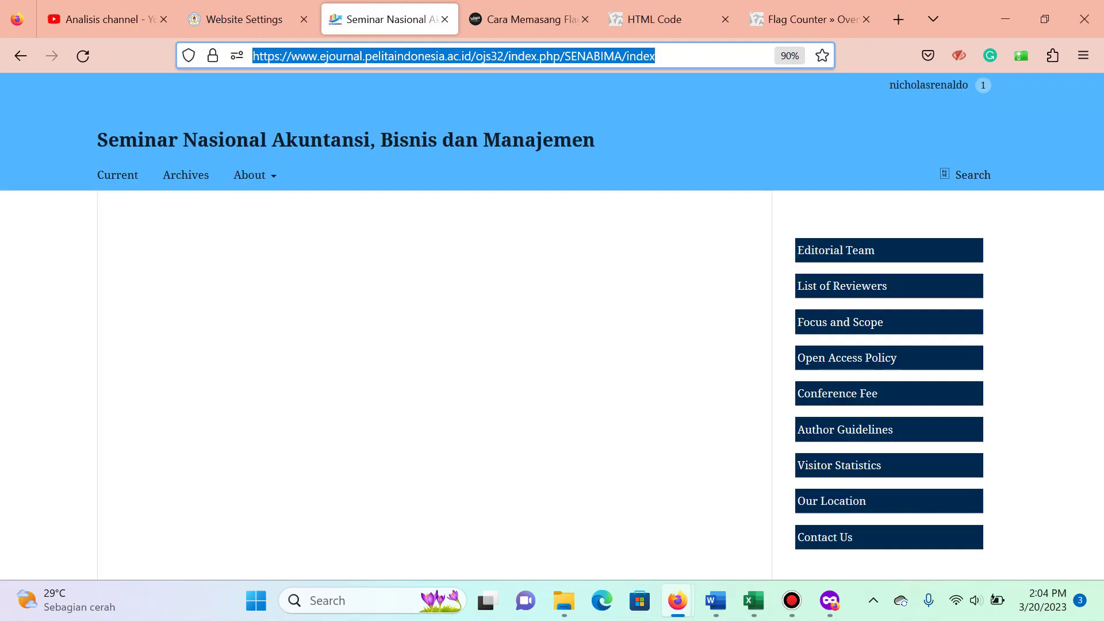
pyautogui.hotkey('ctrl', 'Tab')
pyautogui.scroll(4, 398, 322)
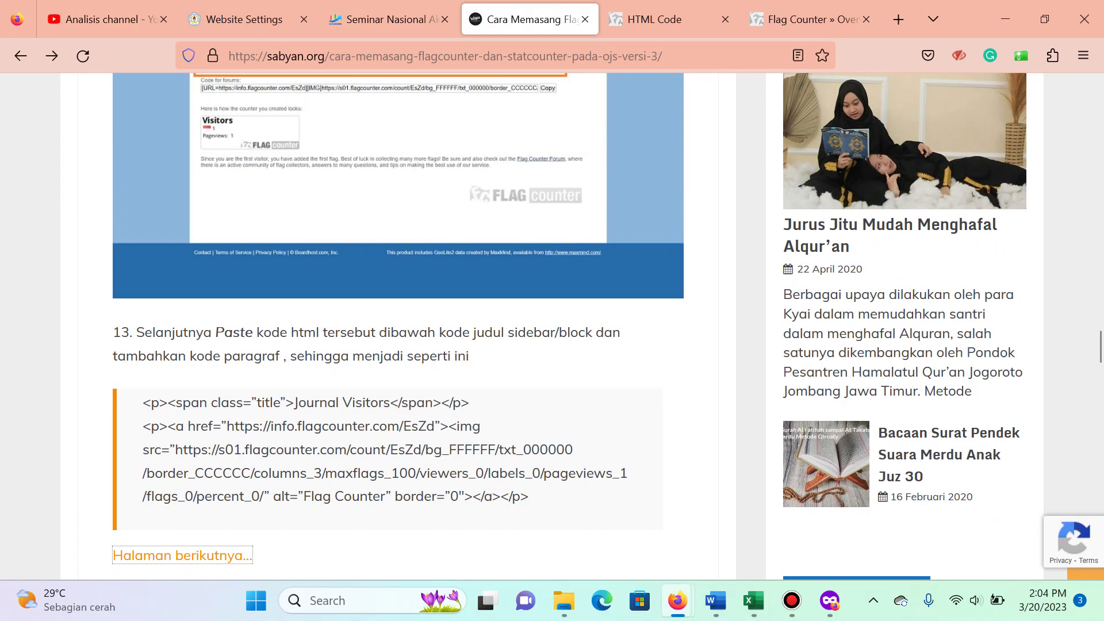
pyautogui.scroll(9, 398, 326)
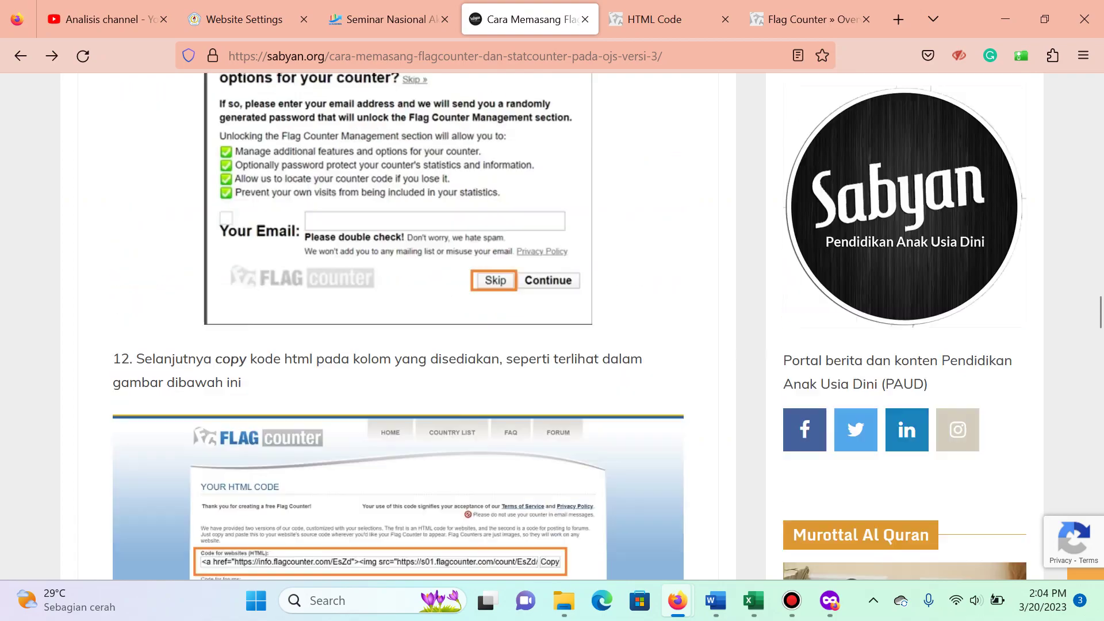
pyautogui.scroll(3, 398, 326)
pyautogui.scroll(-15, 397, 326)
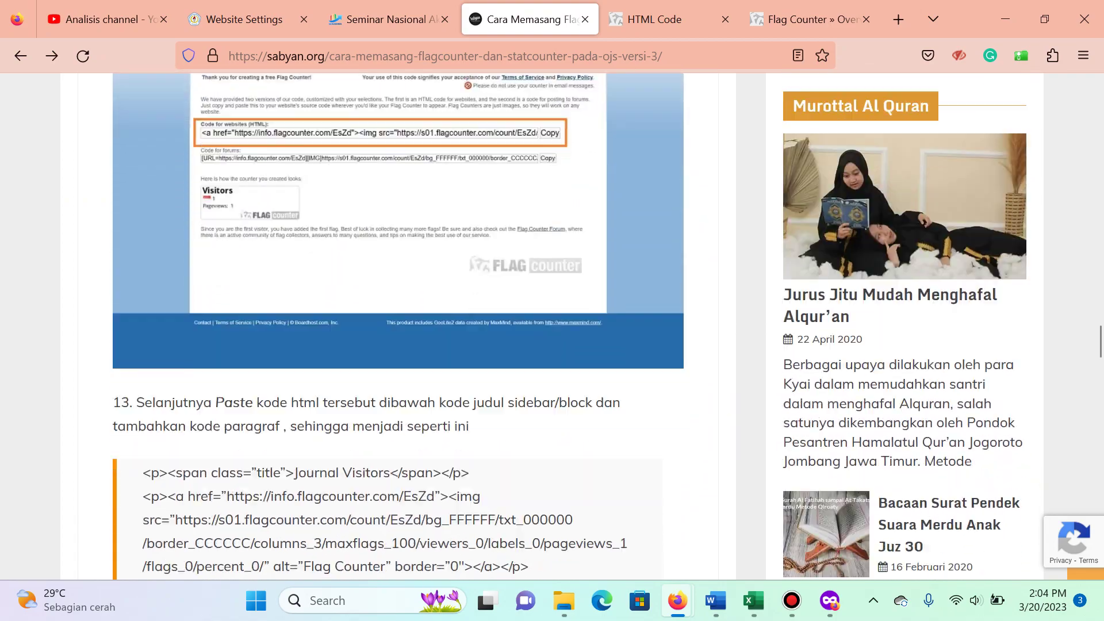
pyautogui.scroll(2, 397, 326)
pyautogui.scroll(7, 398, 326)
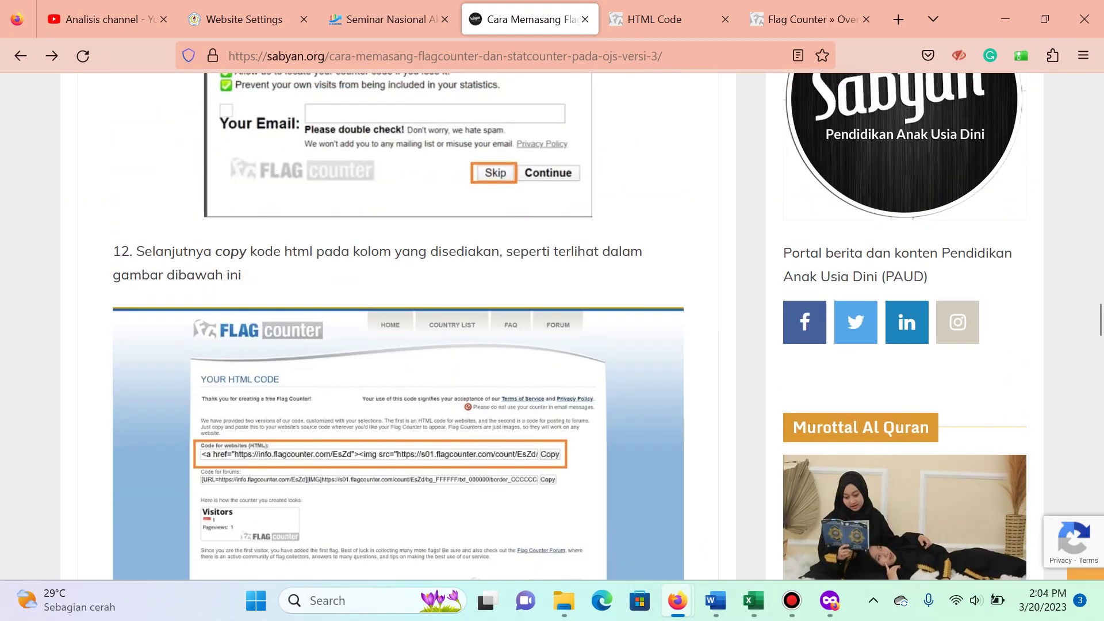
pyautogui.scroll(-8, 397, 326)
# Step: Return to the Statcounter Add Project form, glancing back at the tutorial's platform-code step
pyautogui.hotkey('alt', 'Tab')
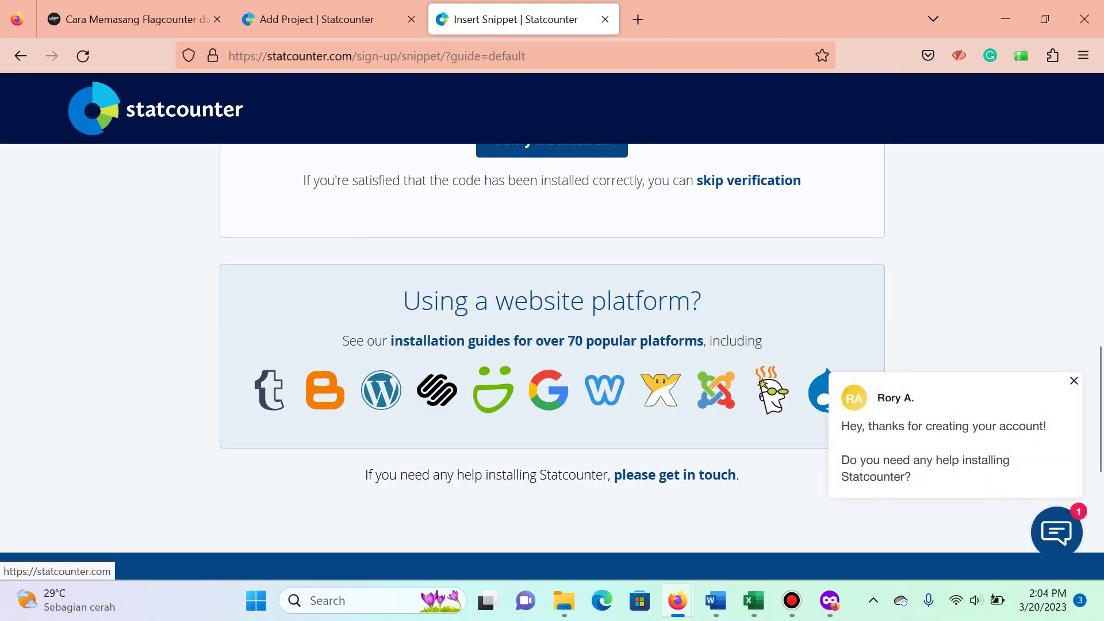
pyautogui.hotkey('ctrl', 'shift', 'Tab')
pyautogui.scroll(-6, 552, 345)
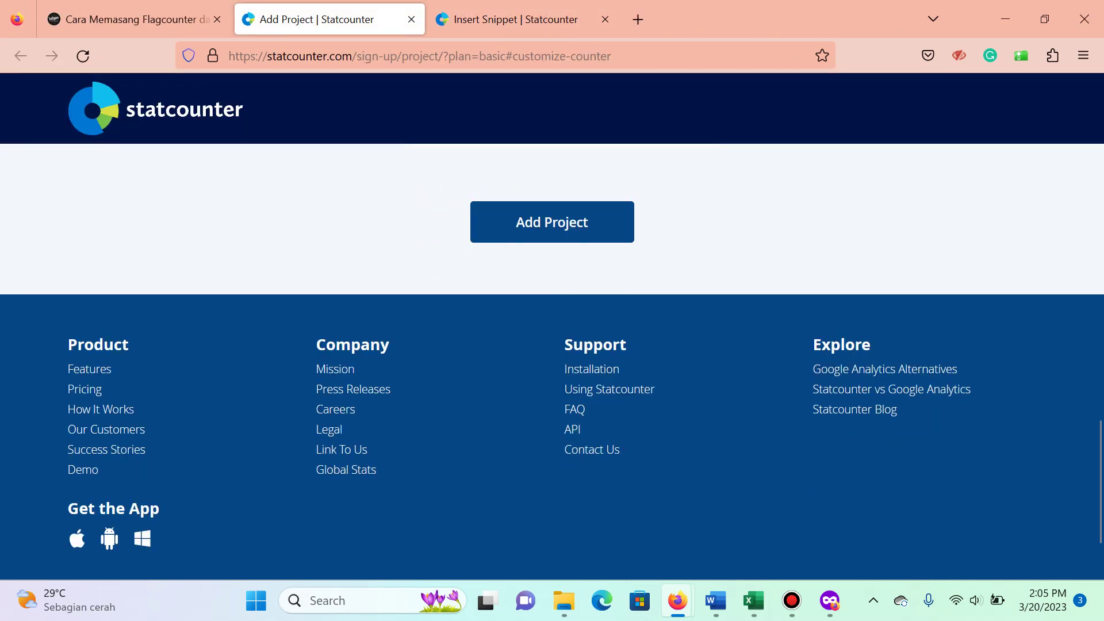
pyautogui.scroll(10, 552, 345)
pyautogui.scroll(-3, 552, 345)
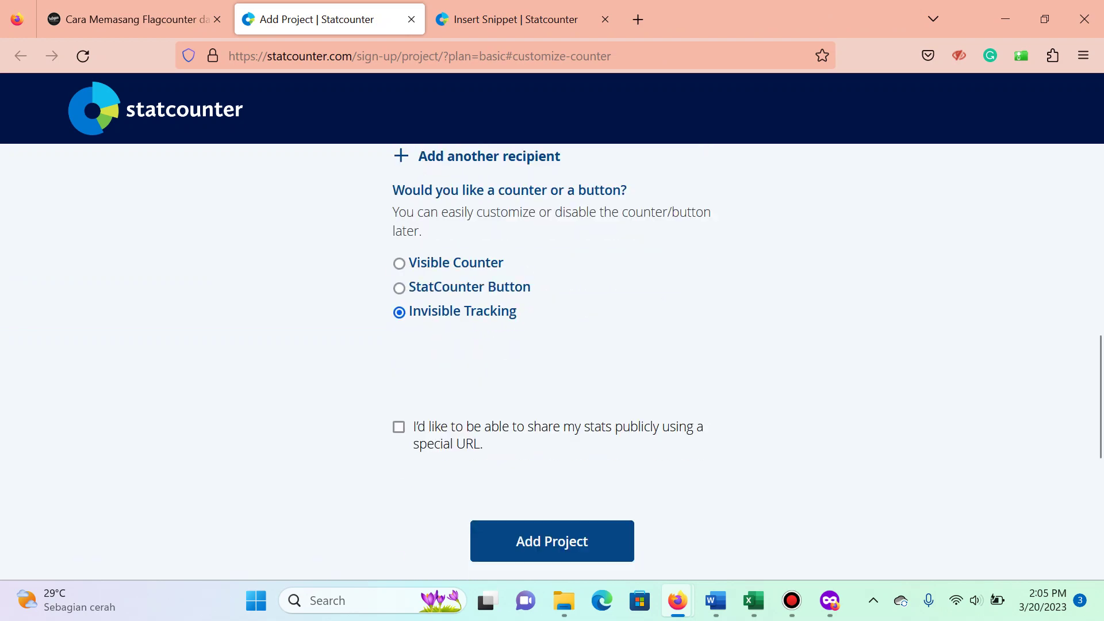
pyautogui.hotkey('ctrl', 'shift', 'Tab')
pyautogui.scroll(-1, 397, 322)
pyautogui.scroll(3, 396, 322)
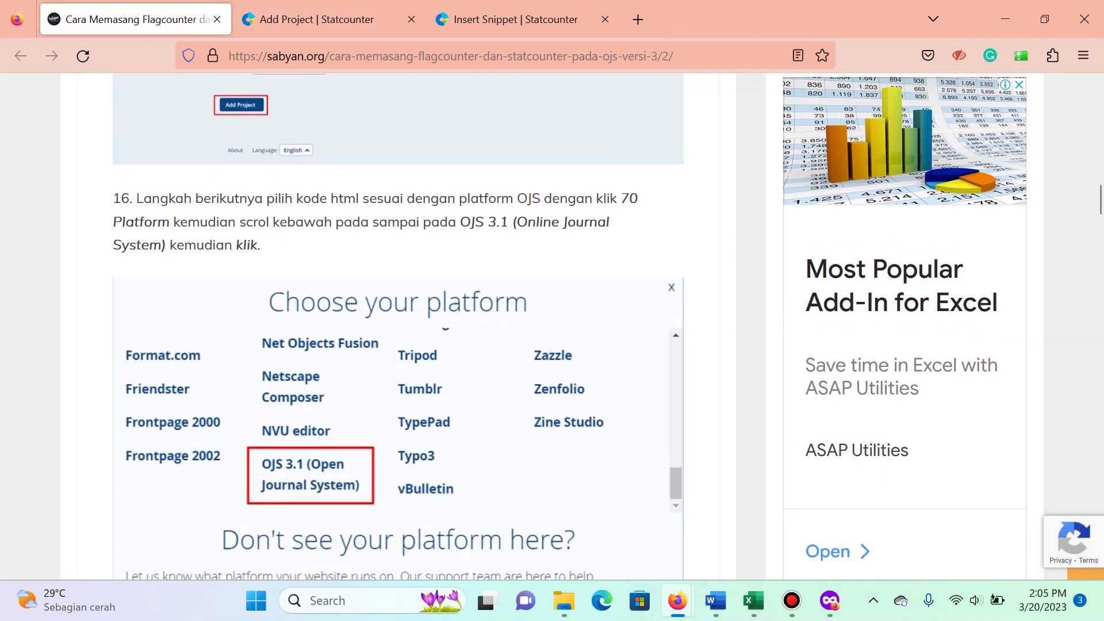
pyautogui.scroll(-2, 552, 326)
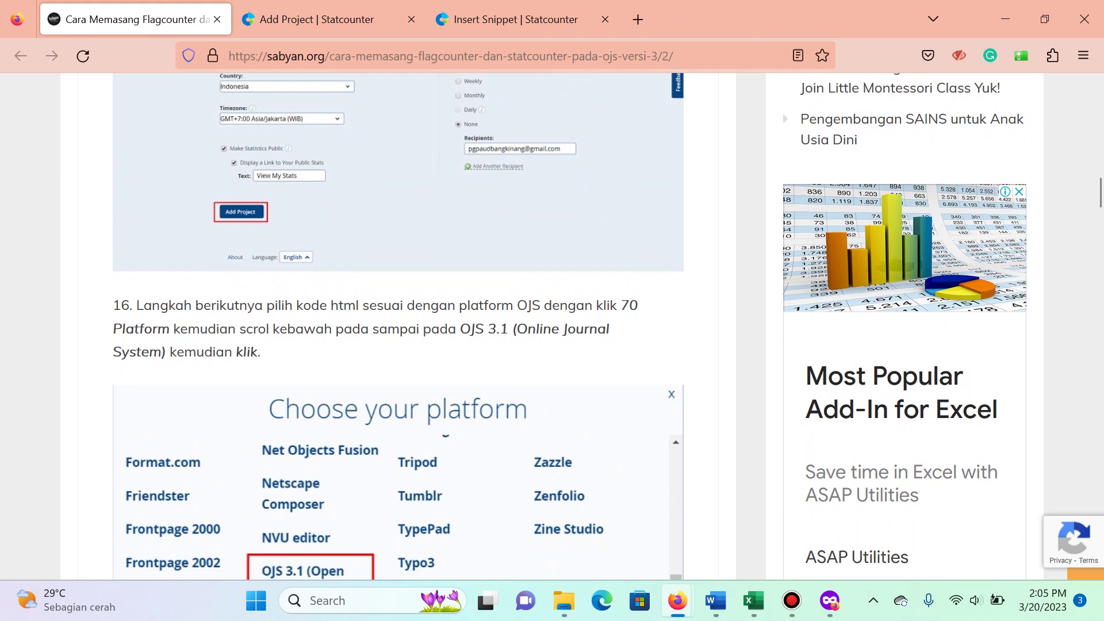
pyautogui.hotkey('ctrl', 'Tab')
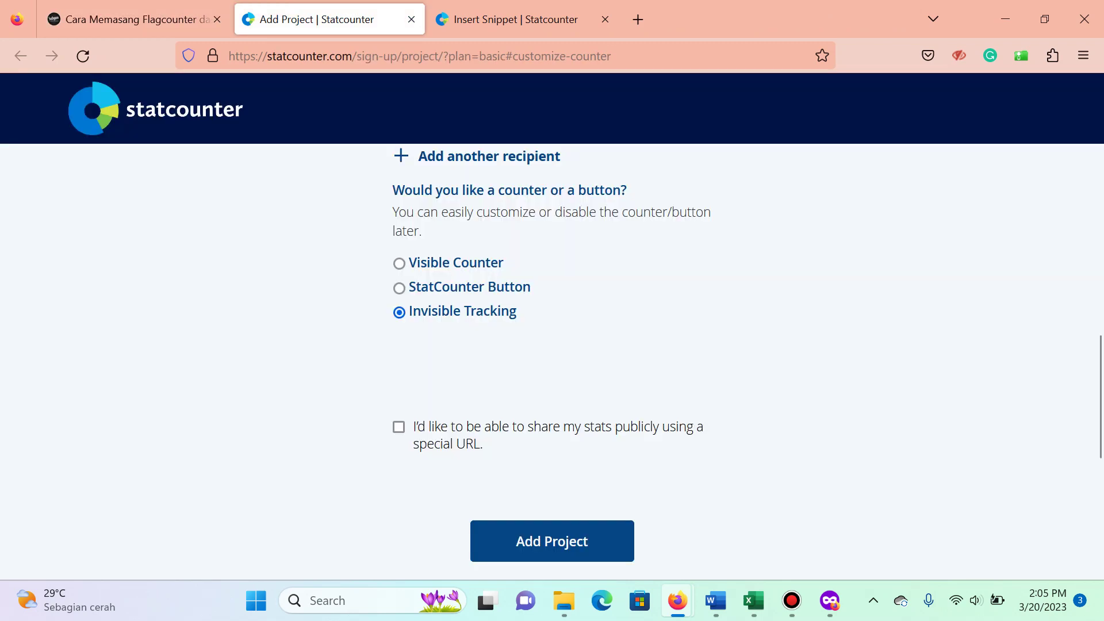
pyautogui.scroll(-5, 552, 326)
# Step: Pick OJS 3.1 in StatCounter's platform guides, copy its tracking code, and return to the tutorial
pyautogui.scroll(15, 551, 326)
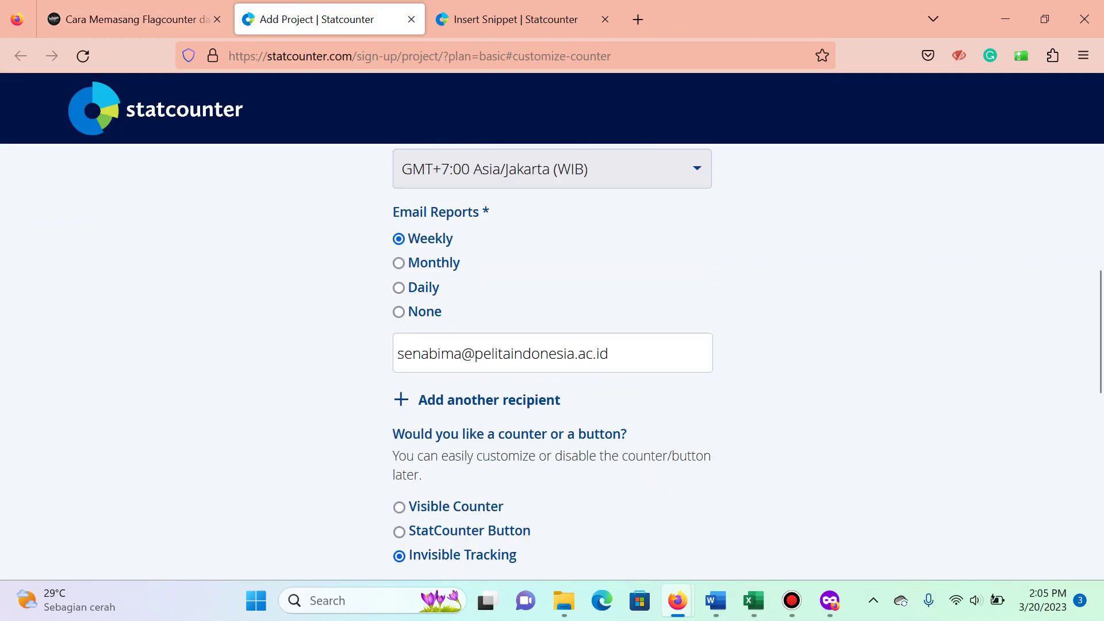
pyautogui.hotkey('ctrl', 'Tab')
pyautogui.scroll(-2, 269, 289)
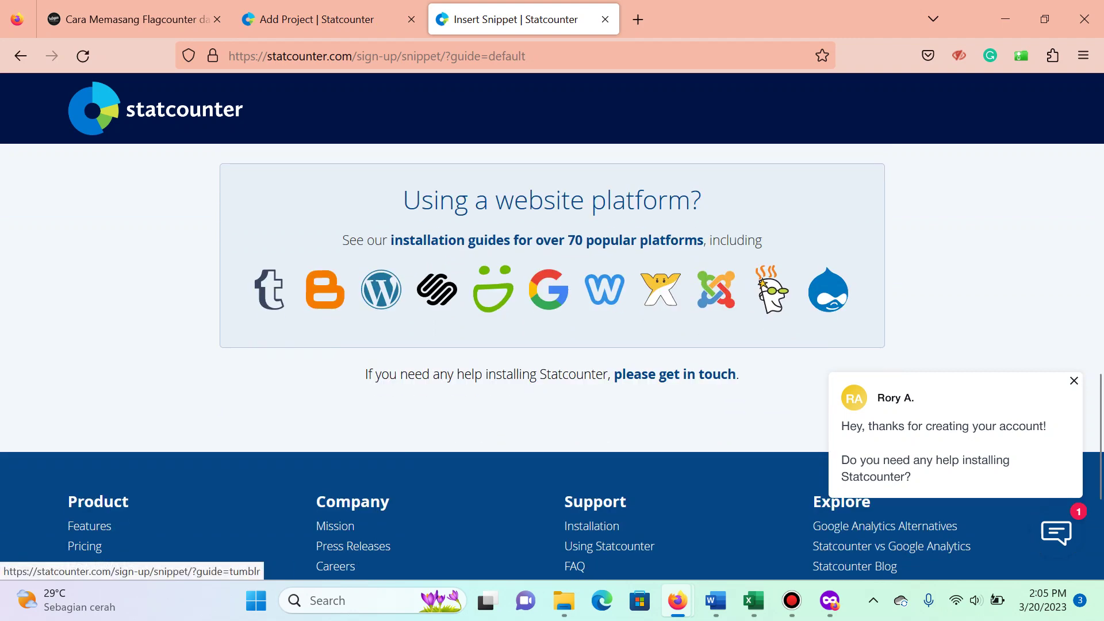
pyautogui.click(460, 241)
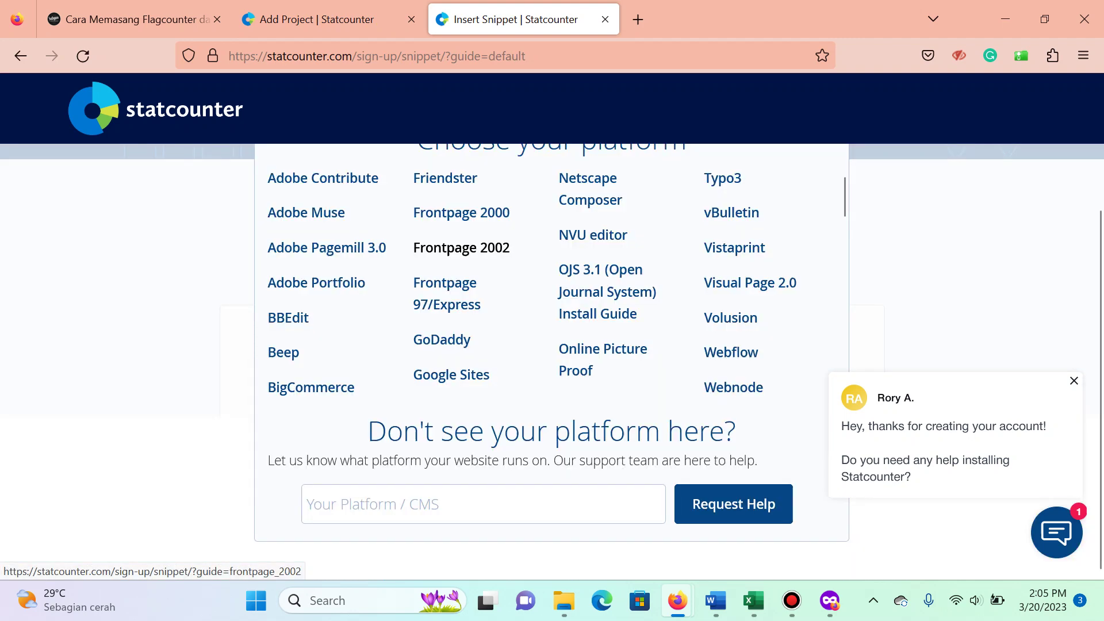
pyautogui.scroll(-2, 288, 317)
pyautogui.scroll(1, 607, 242)
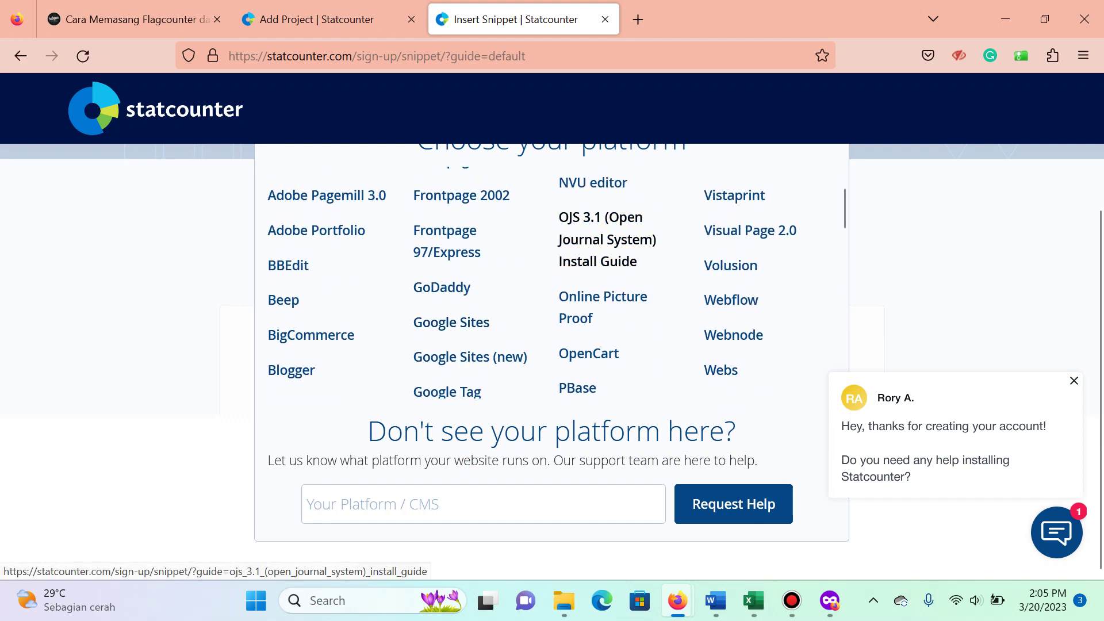
pyautogui.click(607, 241)
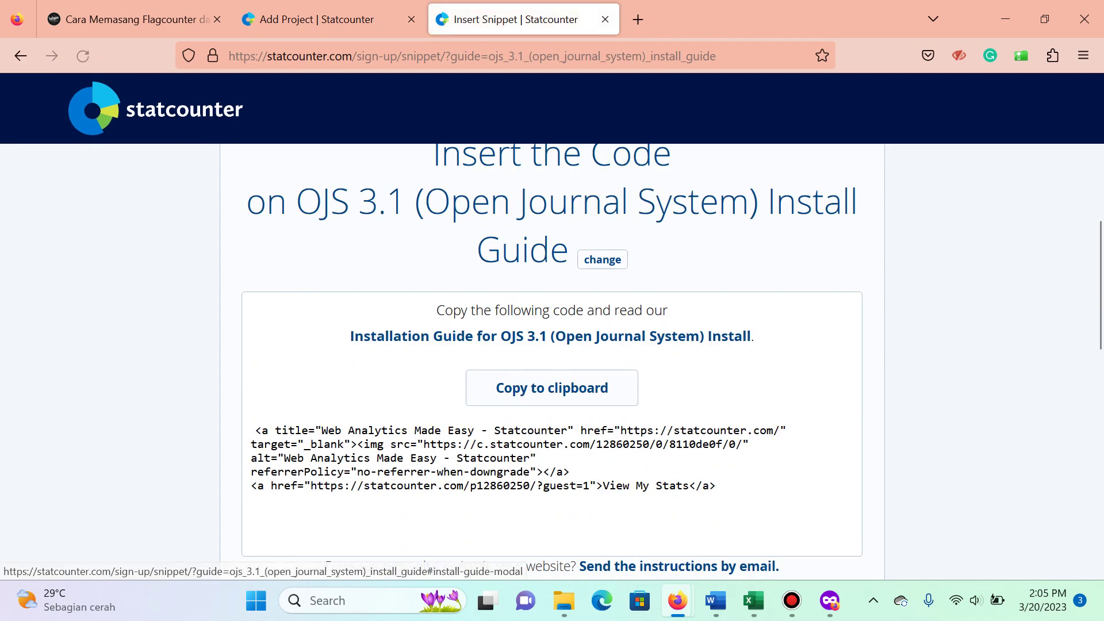
pyautogui.click(552, 254)
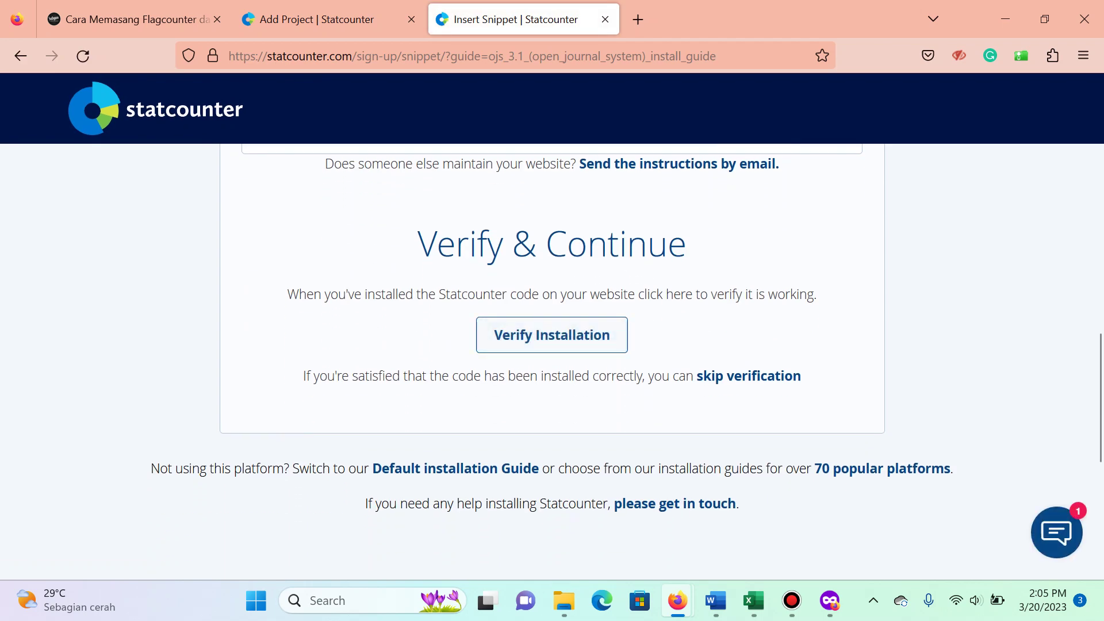
pyautogui.click(82, 55)
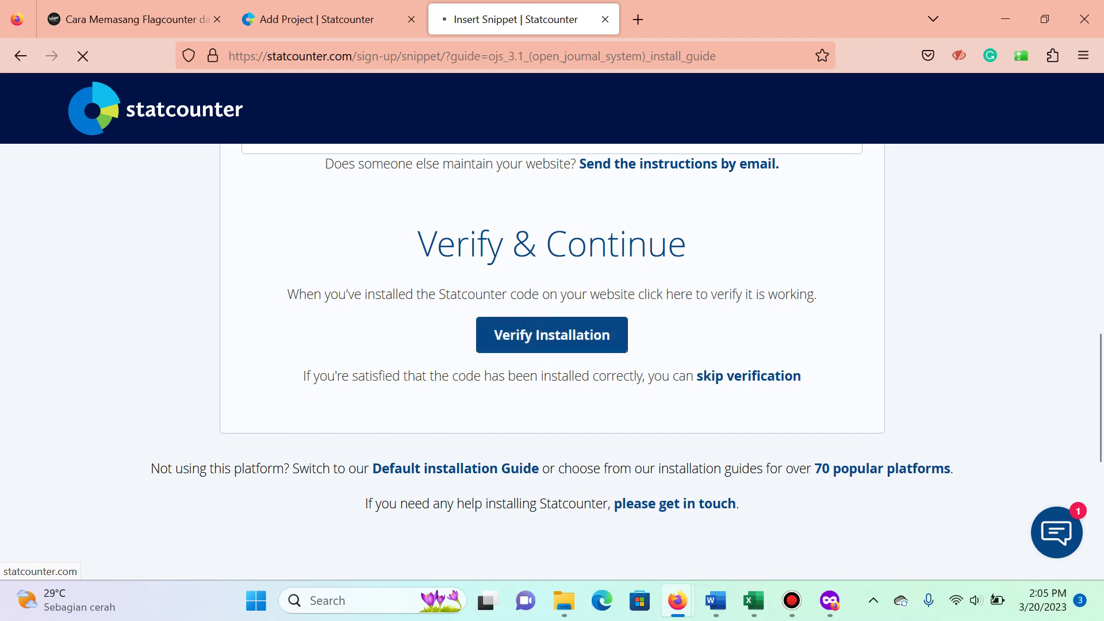
pyautogui.hotkey('alt', 'Tab')
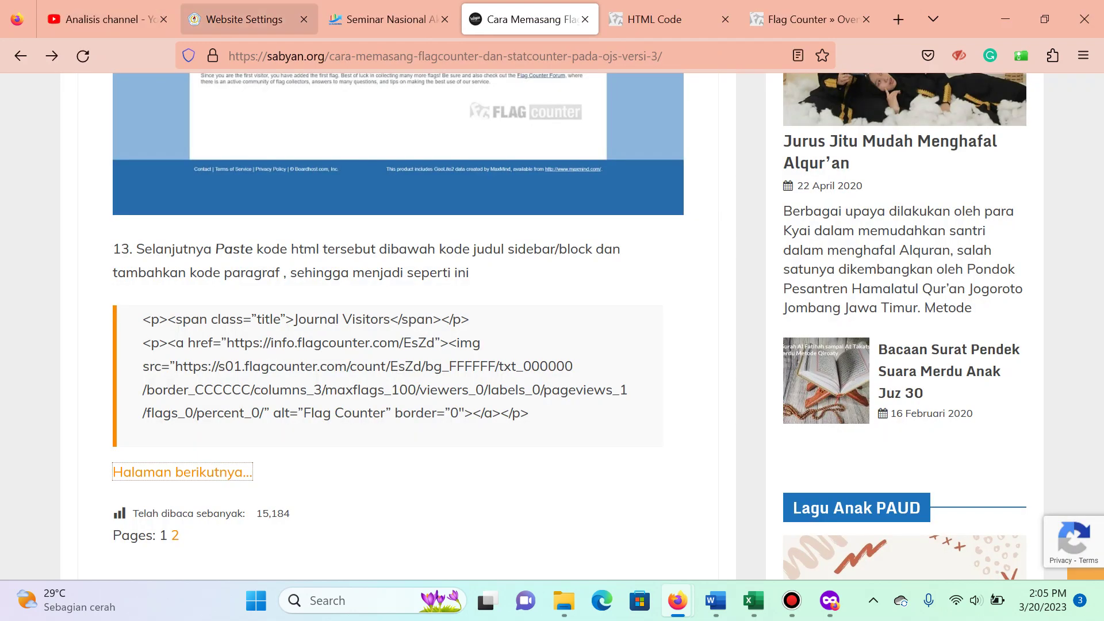
# Step: Paste the Statcounter code after the Flag Counter code in the Visitor Statistics page content
pyautogui.click(244, 19)
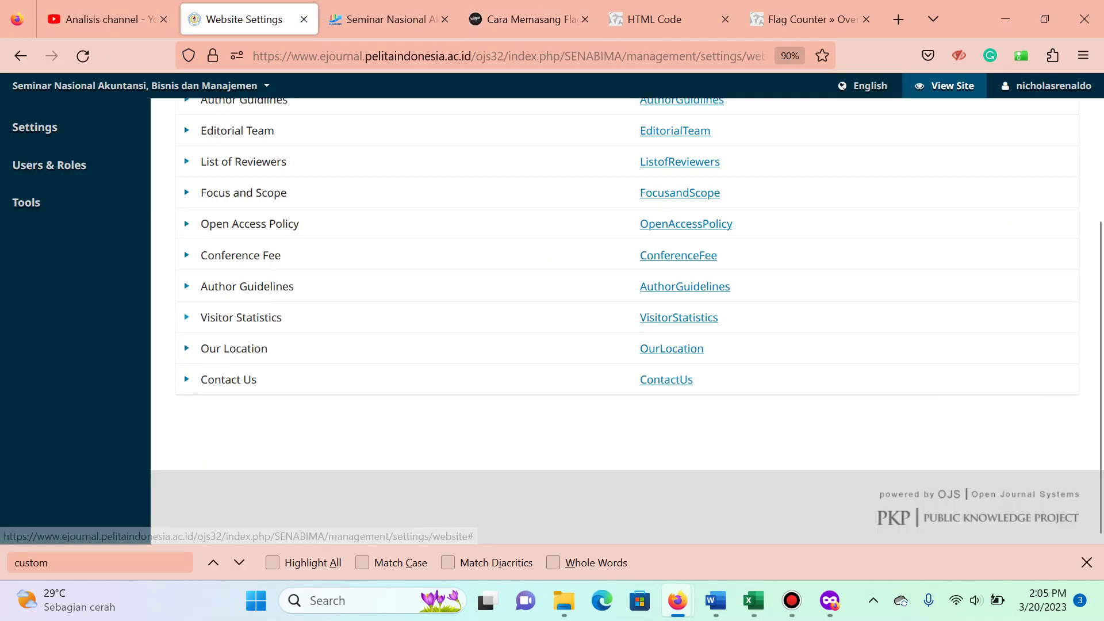
pyautogui.click(240, 317)
pyautogui.click(215, 345)
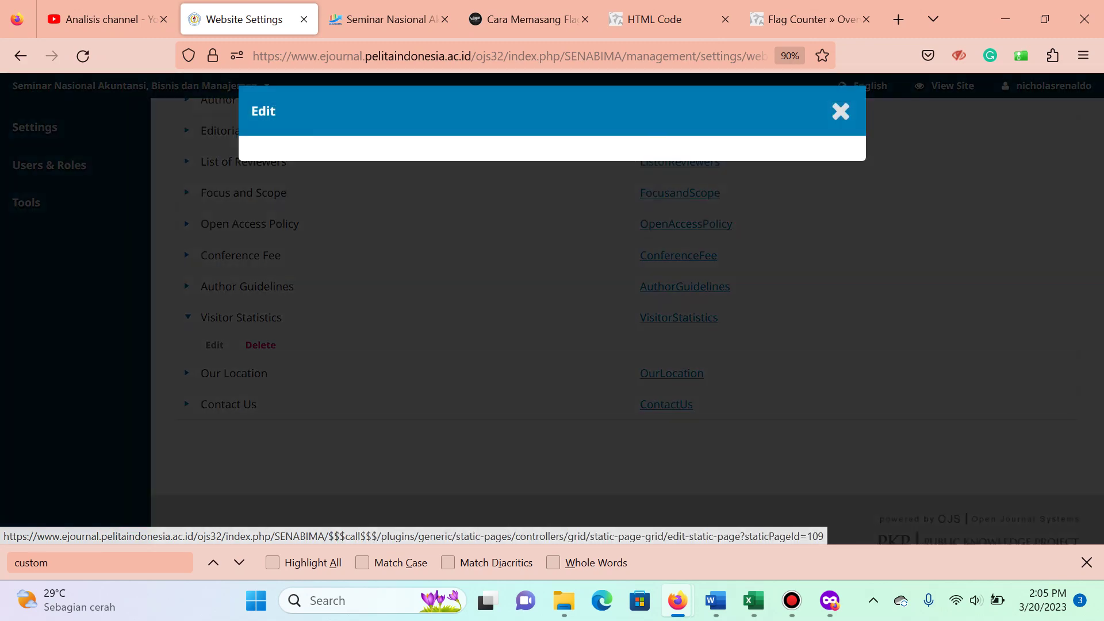
pyautogui.scroll(-4, 552, 403)
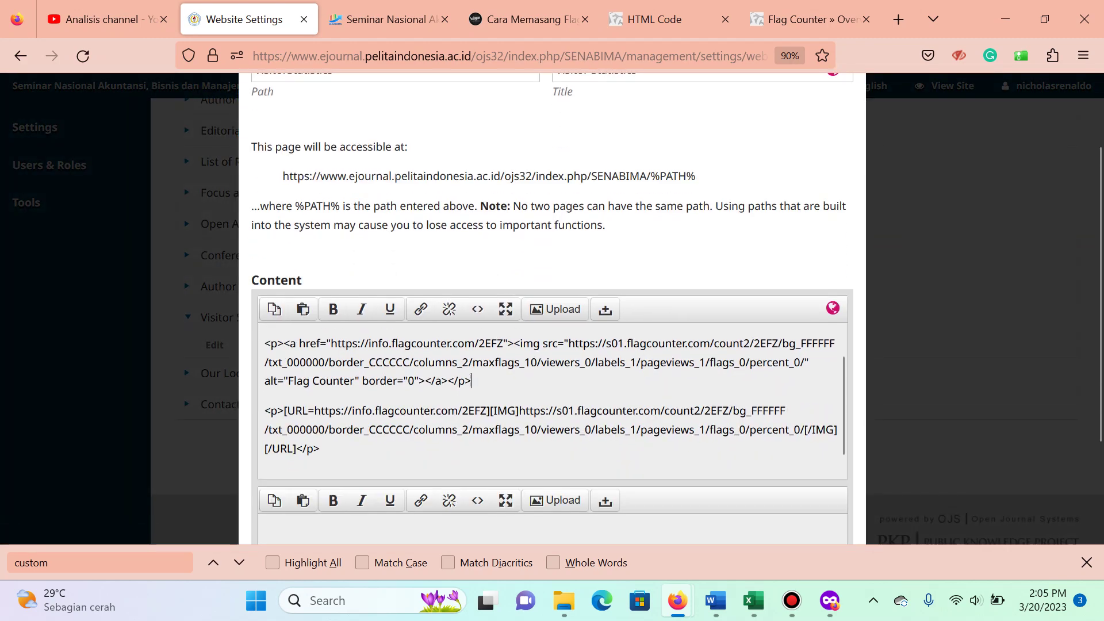
pyautogui.hotkey('ctrl', 'v')
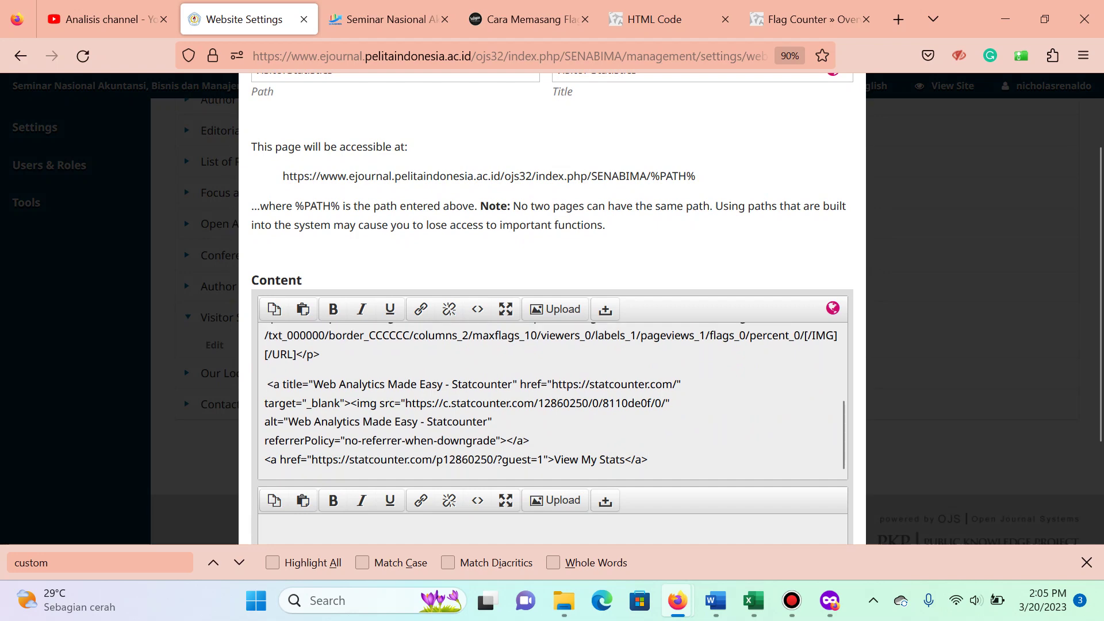
pyautogui.scroll(-3, 390, 368)
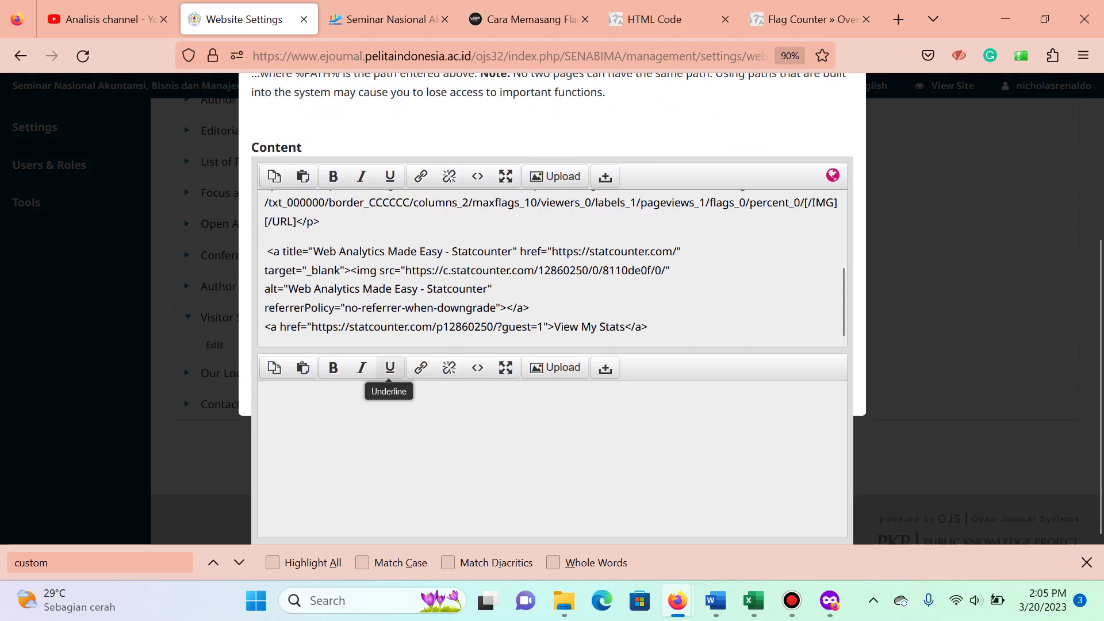
pyautogui.scroll(3, 552, 345)
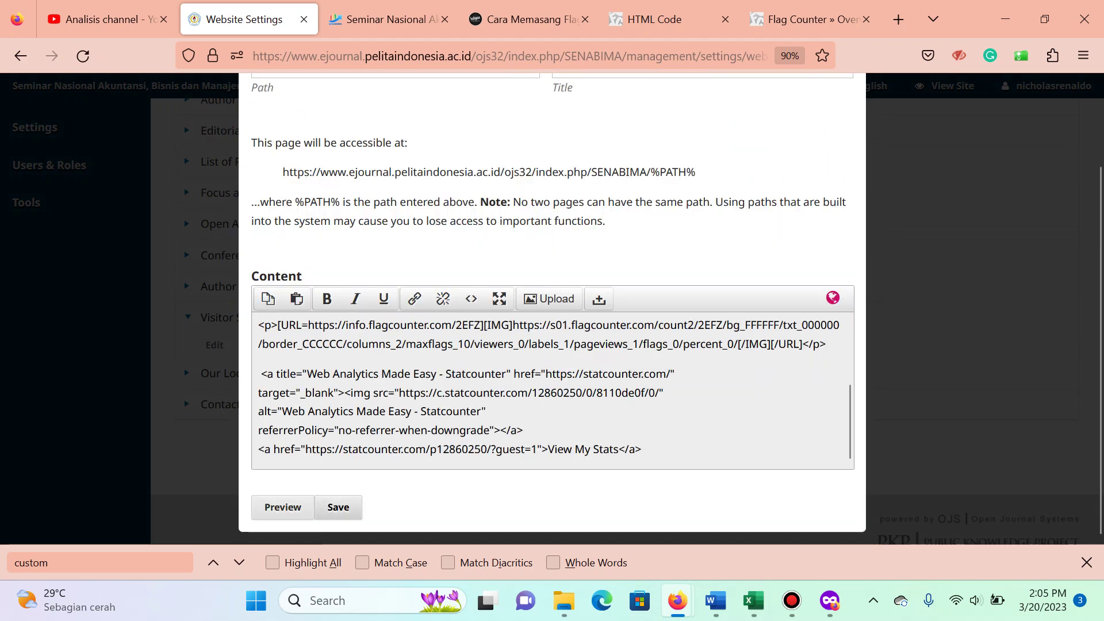
# Step: Check the sabyan.org tutorial's steps, then return to the Visitor Statistics page editor
pyautogui.hotkey('ctrl', 'Tab')
pyautogui.hotkey('ctrl', 'Tab')
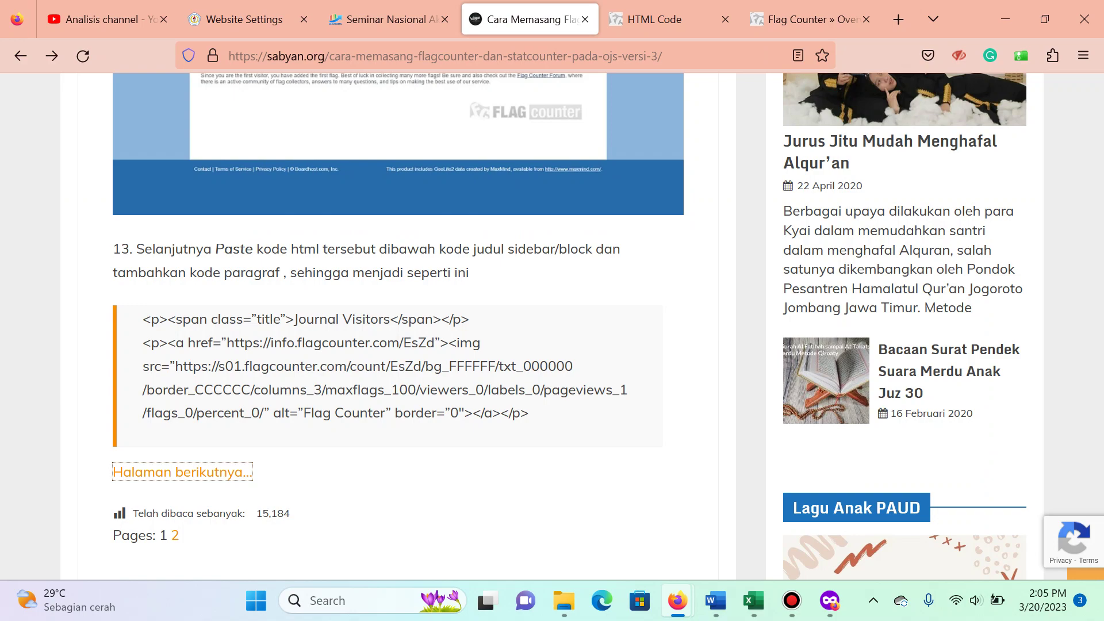
pyautogui.scroll(-2, 552, 322)
pyautogui.scroll(1, 552, 322)
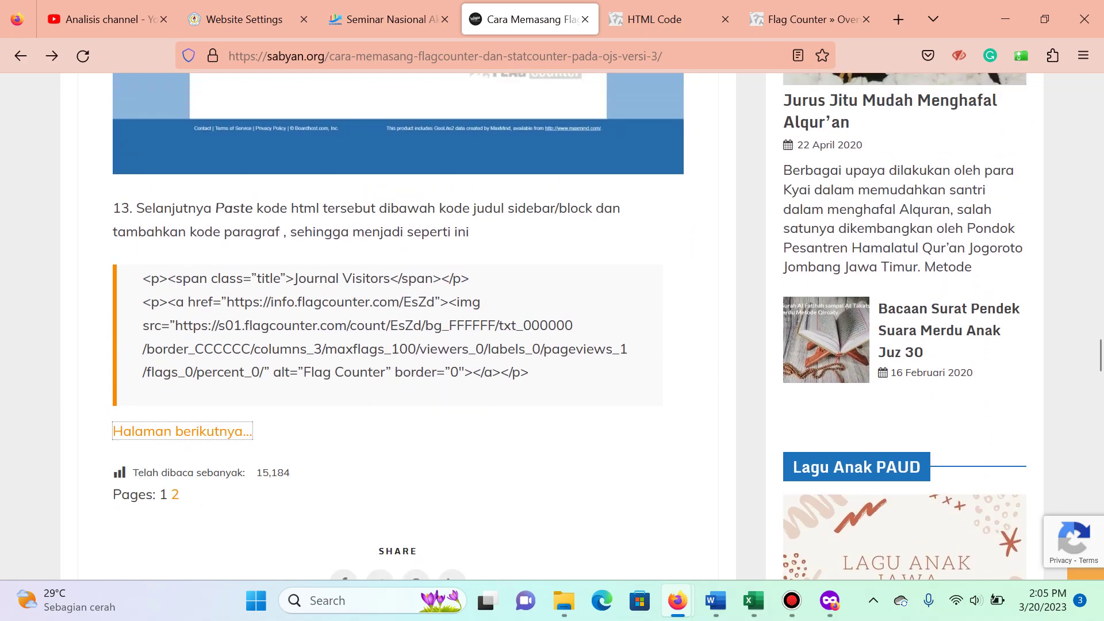
pyautogui.scroll(8, 552, 322)
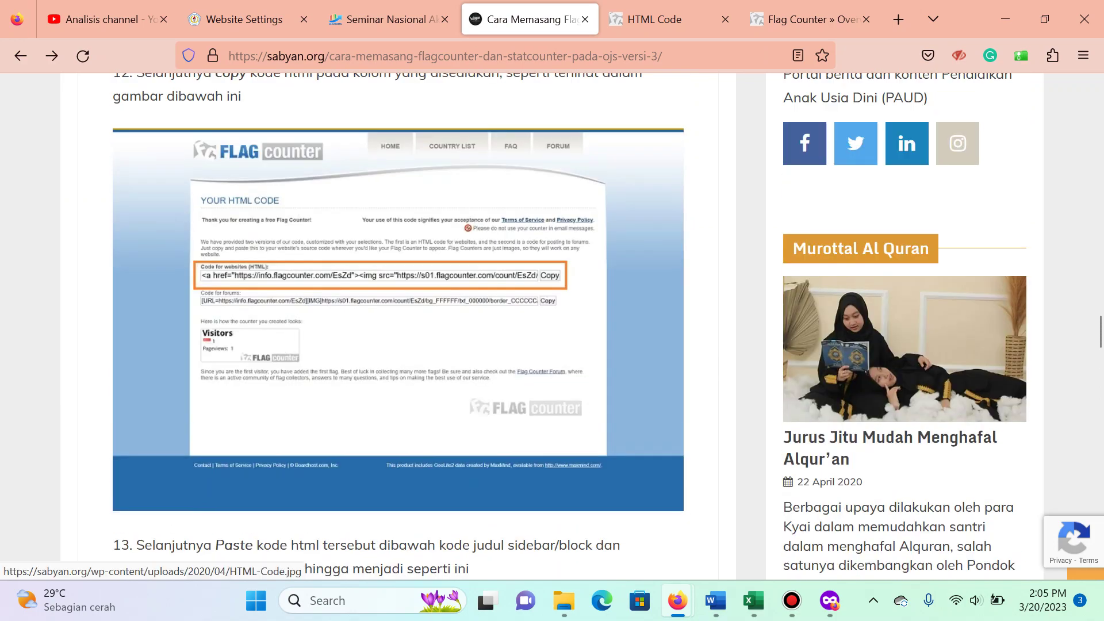
pyautogui.scroll(-9, 552, 322)
pyautogui.hotkey('ctrl', 'shift', 'Tab')
pyautogui.hotkey('ctrl', 'shift', 'Tab')
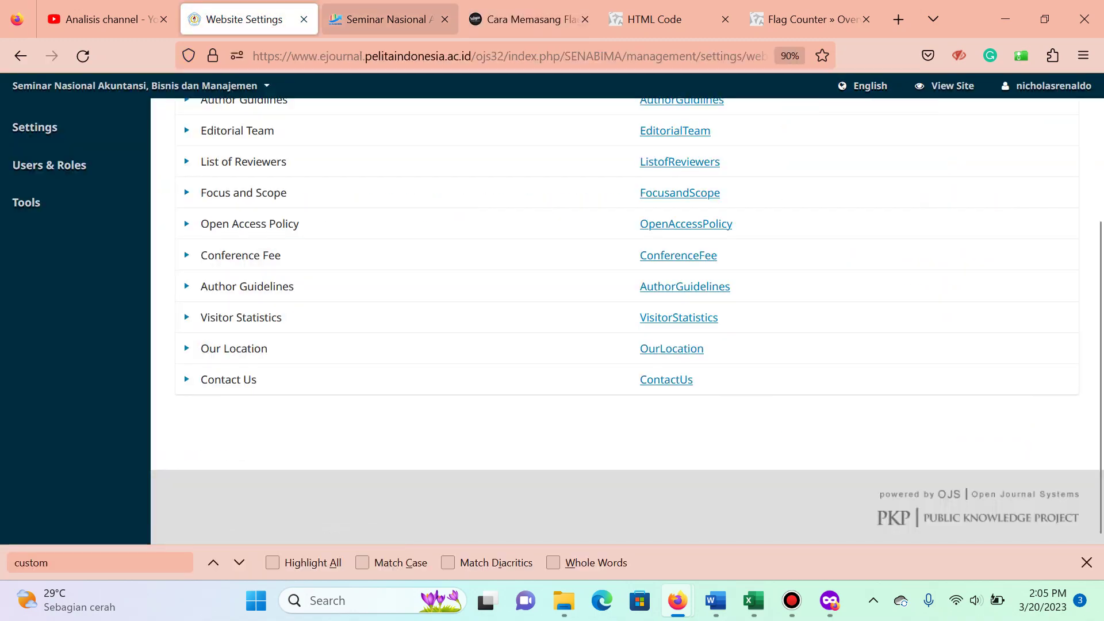
# Step: Replace the old journal homepage tab with the public site opened fresh from View Site
pyautogui.hotkey('ctrl', 'Tab')
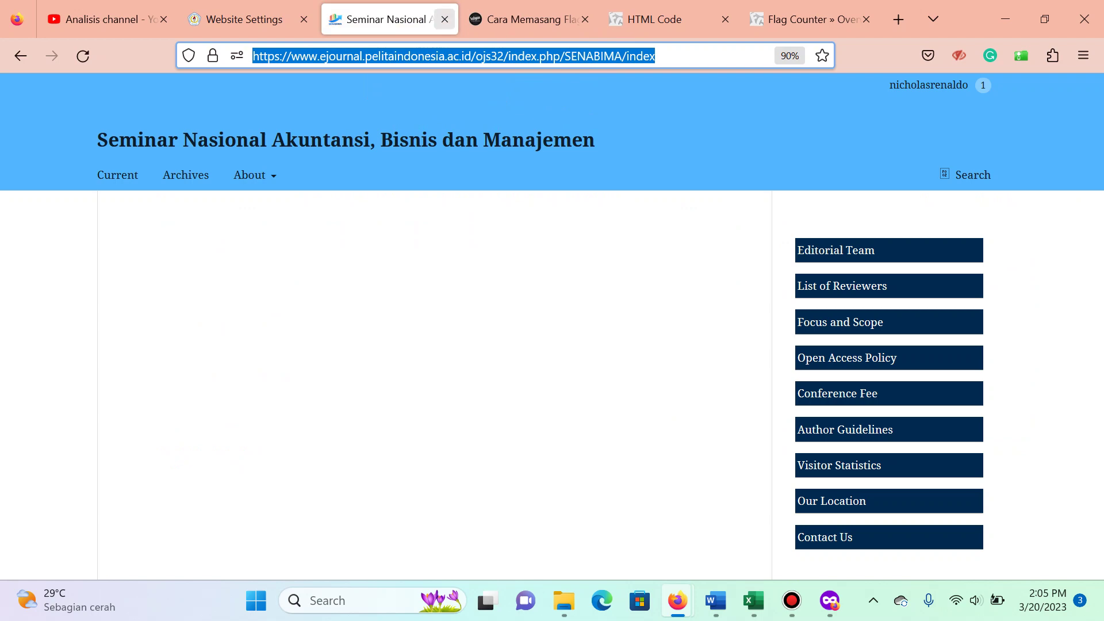
pyautogui.click(444, 19)
pyautogui.hotkey('ctrl', 'shift', 'Tab')
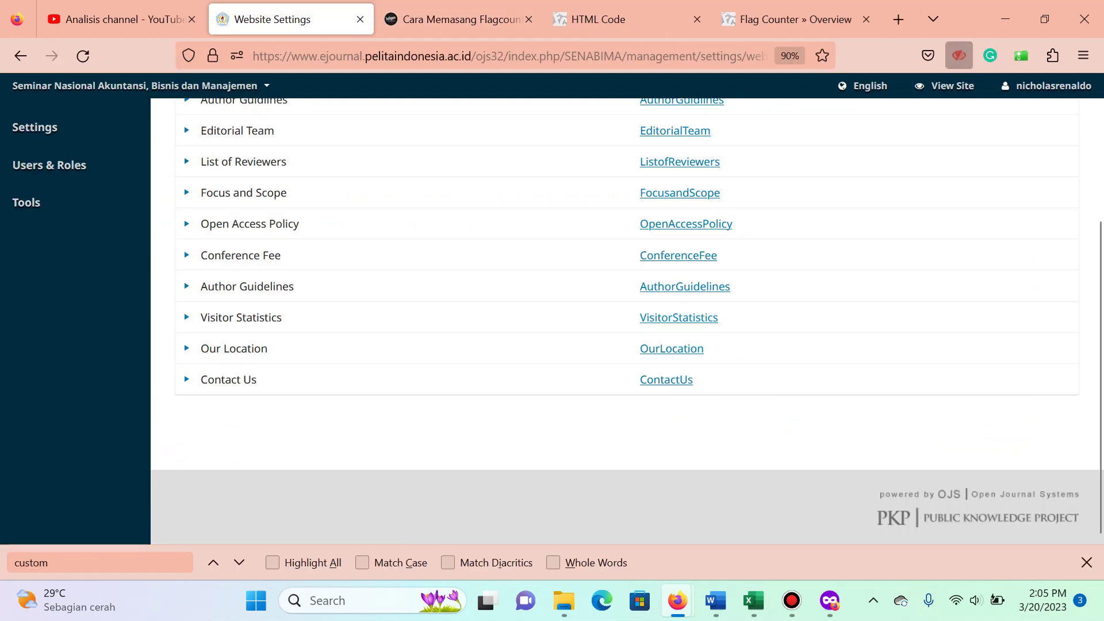
pyautogui.rightClick(915, 87)
pyautogui.click(971, 105)
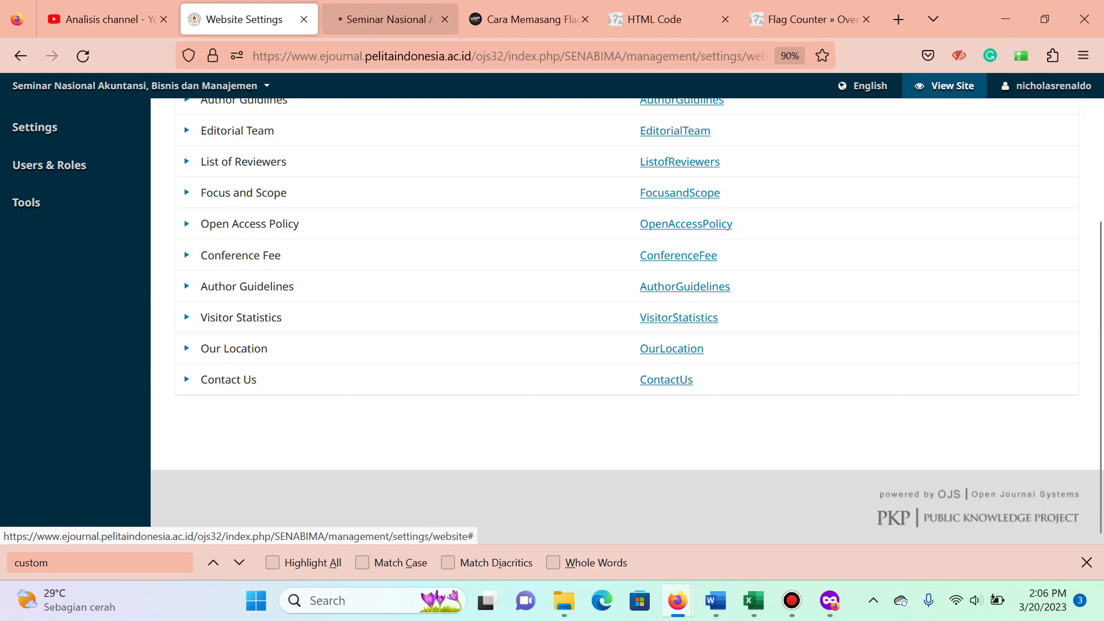
pyautogui.hotkey('ctrl', 'Tab')
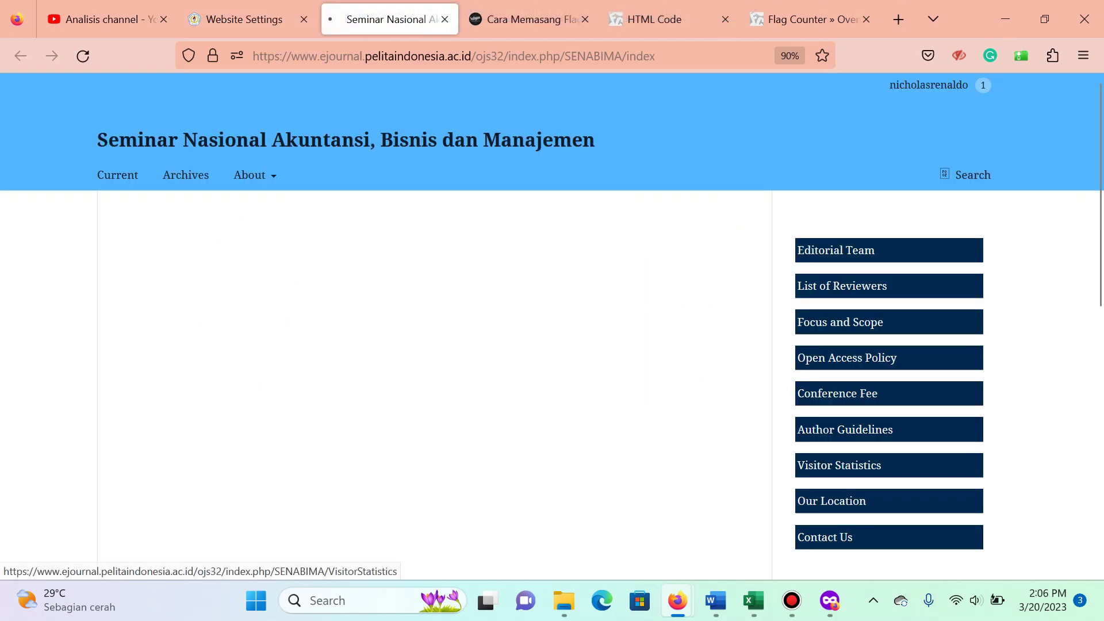
# Step: Inspect the public Visitor Statistics page's counter code, then go back to the tutorial article
pyautogui.click(838, 465)
pyautogui.scroll(-5, 552, 322)
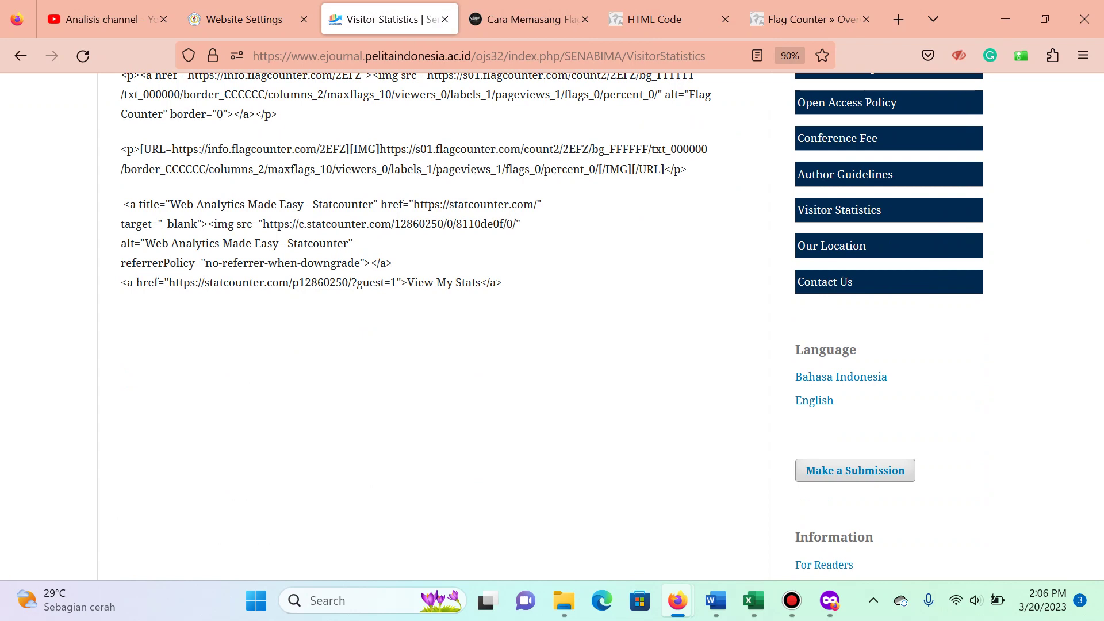
pyautogui.scroll(3, 611, 321)
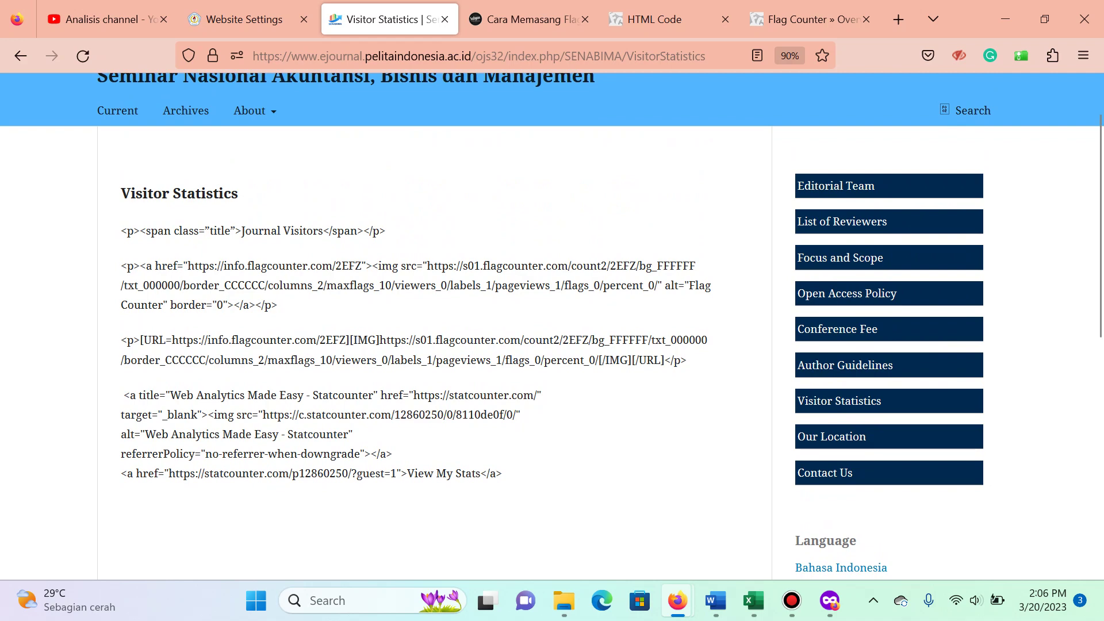
pyautogui.click(523, 19)
pyautogui.scroll(-3, 396, 322)
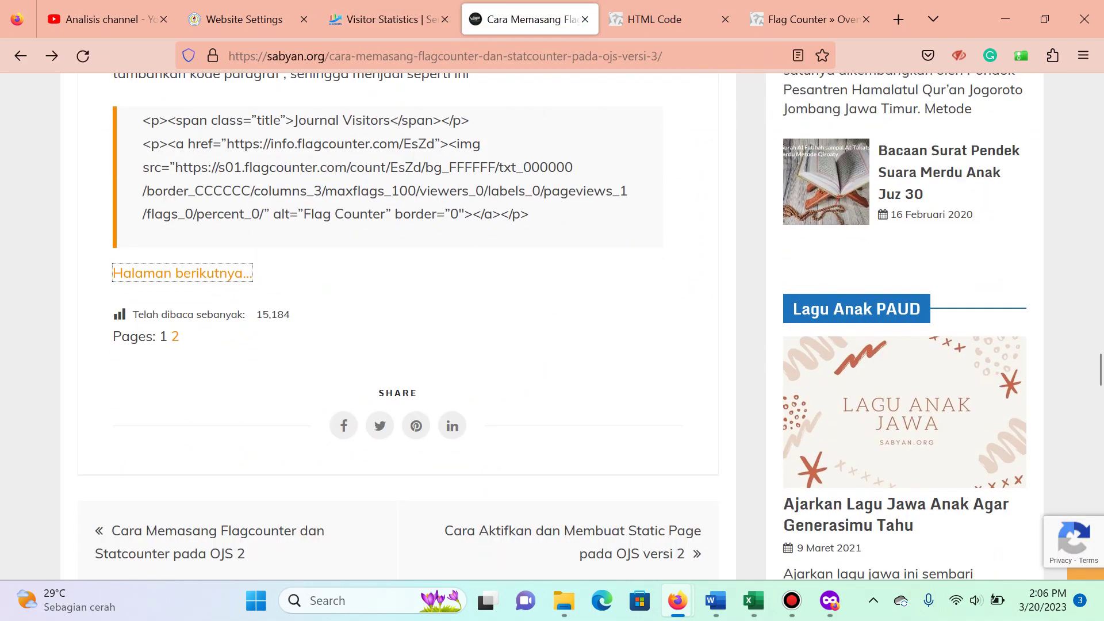
# Step: Glance over the Flag Counter code page and the Statcounter OJS 3.1 snippet, then bring Google Drive forward
pyautogui.click(655, 19)
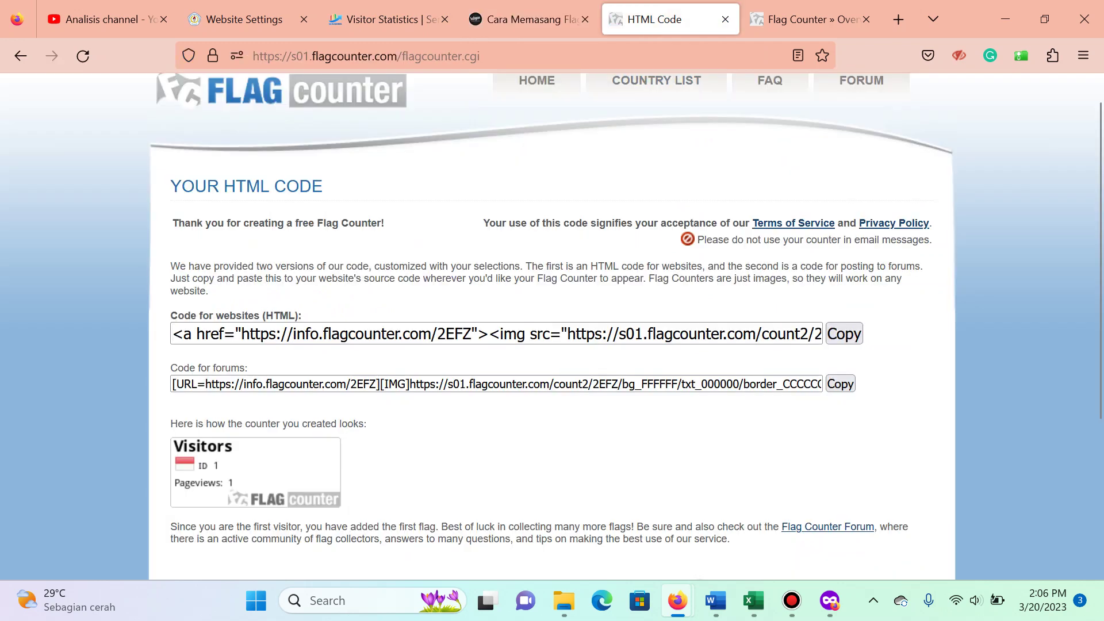
pyautogui.scroll(-3, 552, 321)
pyautogui.moveTo(677, 600)
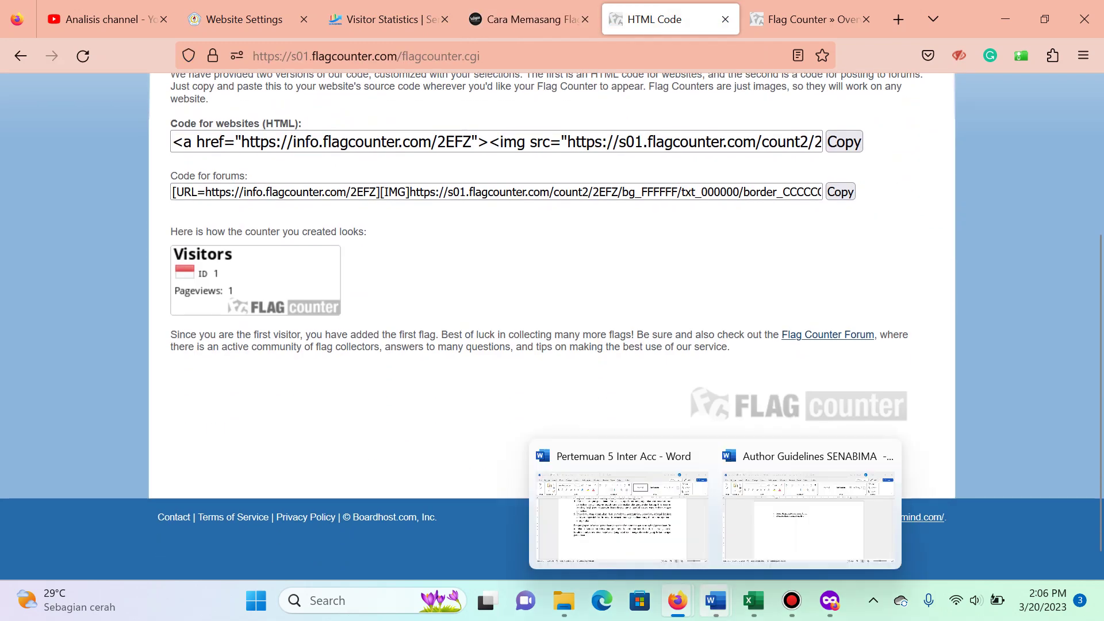
pyautogui.click(770, 505)
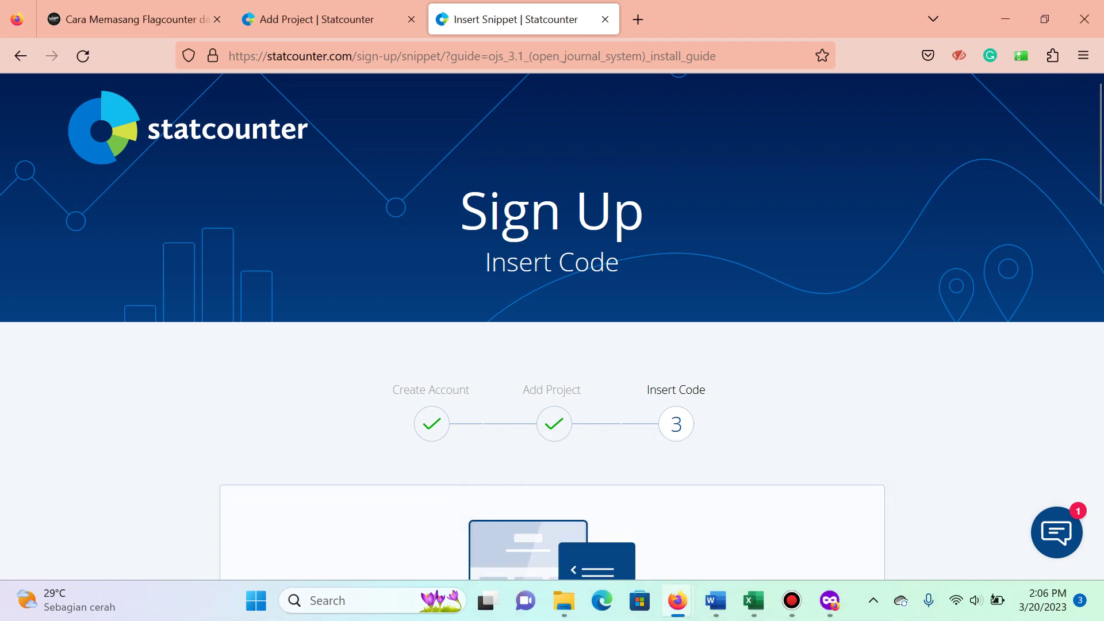
pyautogui.scroll(-10, 770, 506)
pyautogui.scroll(-7, 552, 357)
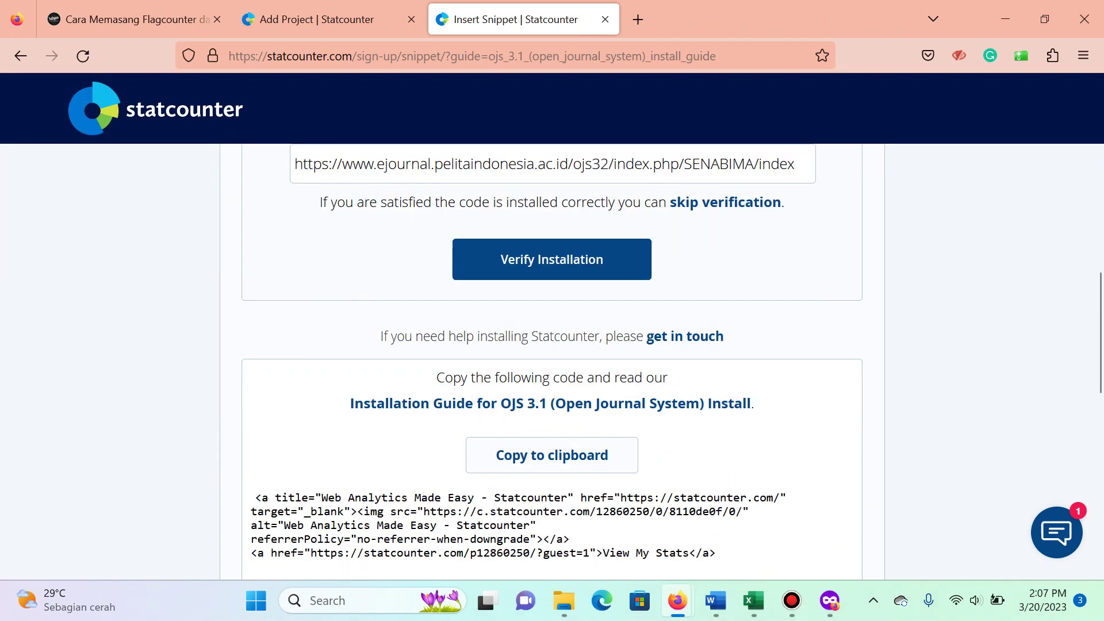
pyautogui.scroll(-1, 552, 356)
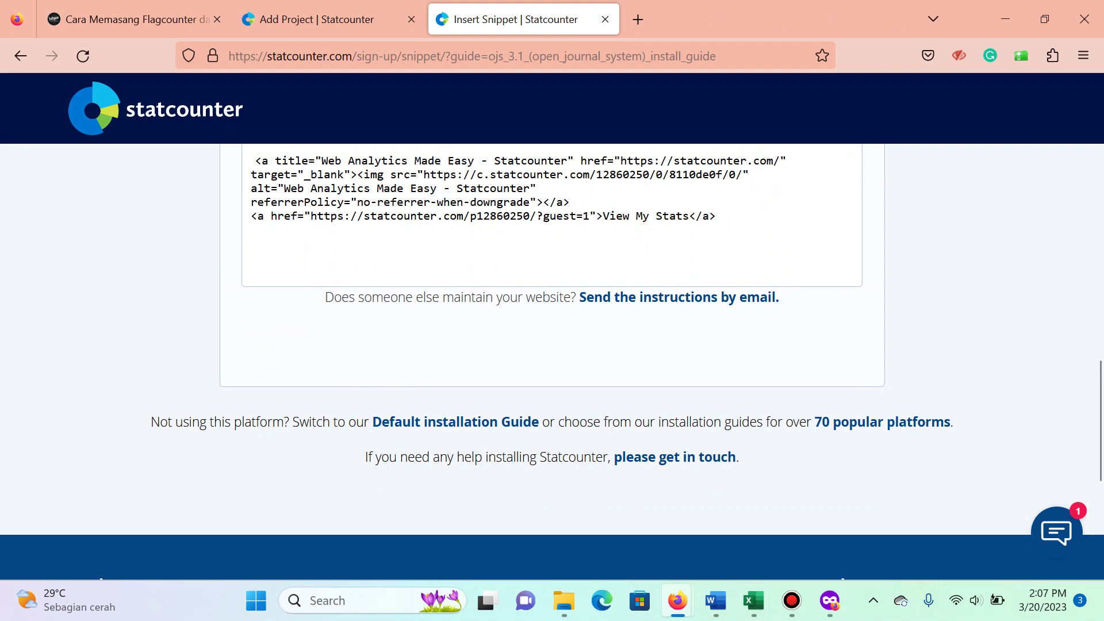
pyautogui.click(822, 483)
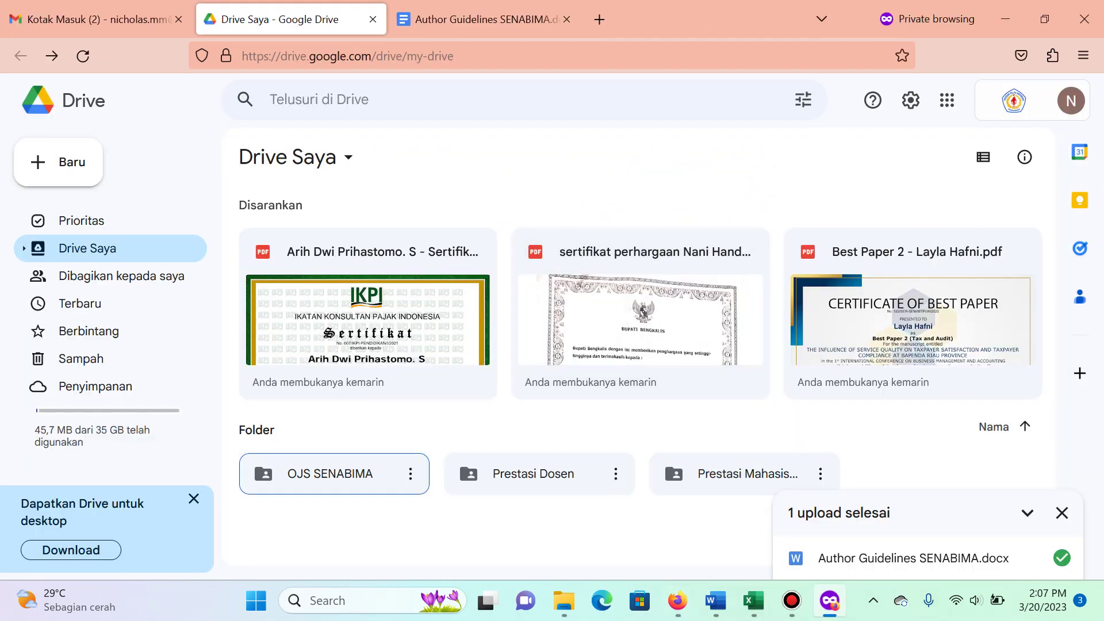
# Step: Refresh the Gmail inbox and start adding another Google account from the account menu
pyautogui.hotkey('ctrl', 'shift', 'Tab')
pyautogui.click(354, 149)
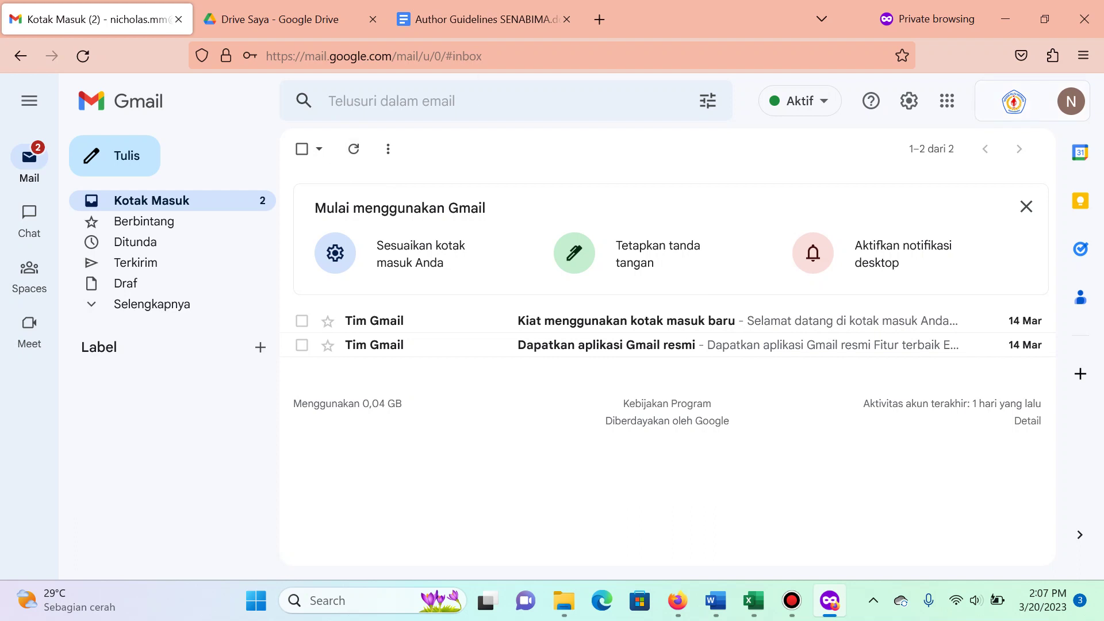
pyautogui.click(1070, 101)
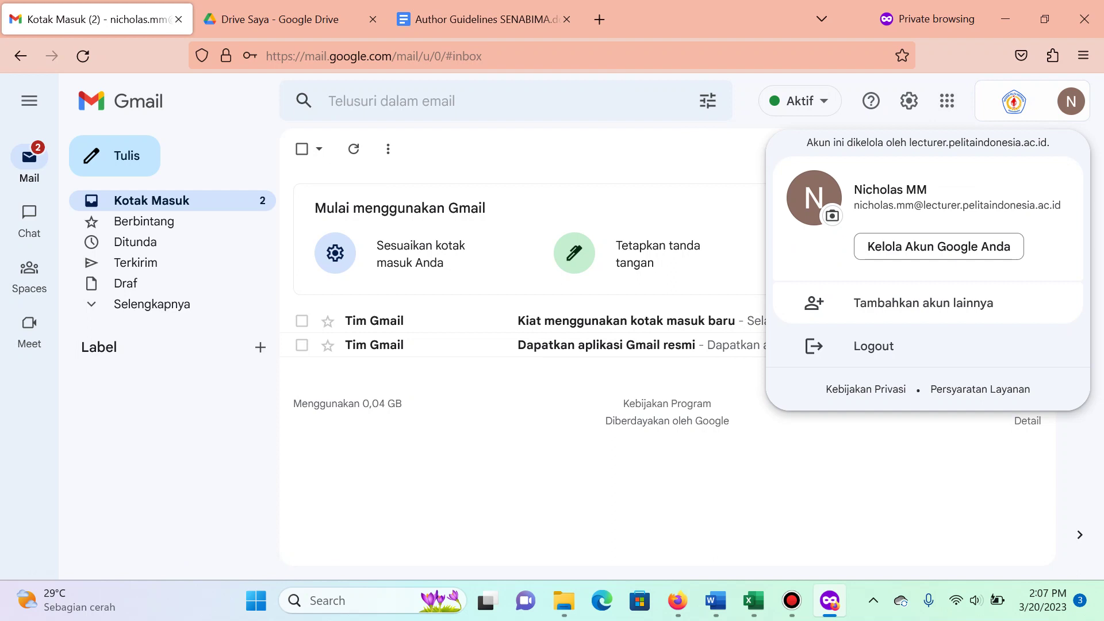
pyautogui.click(923, 302)
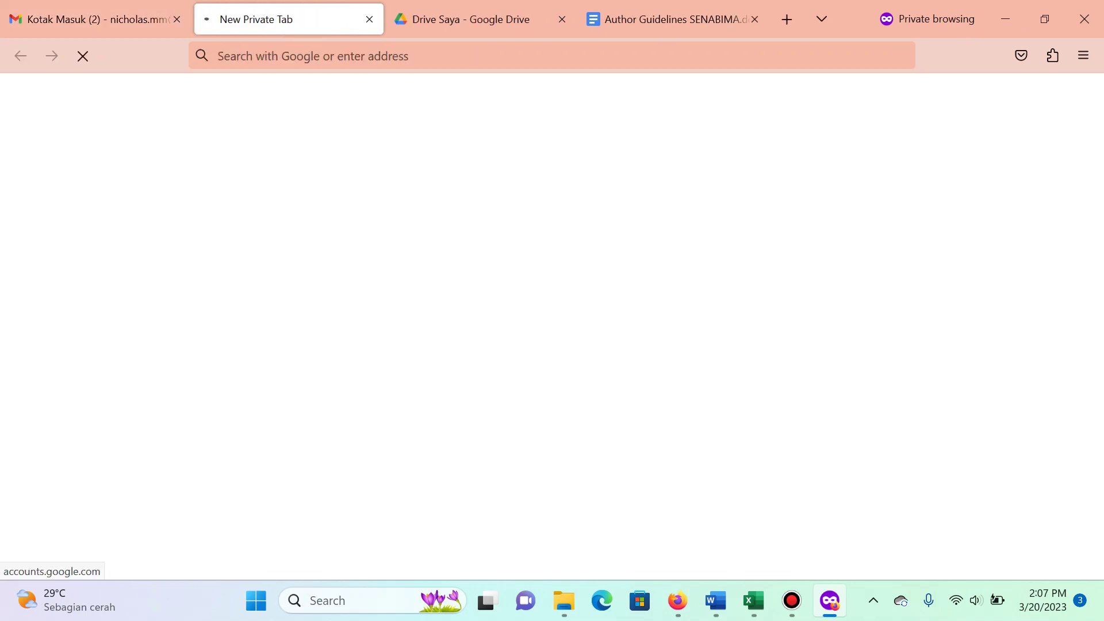
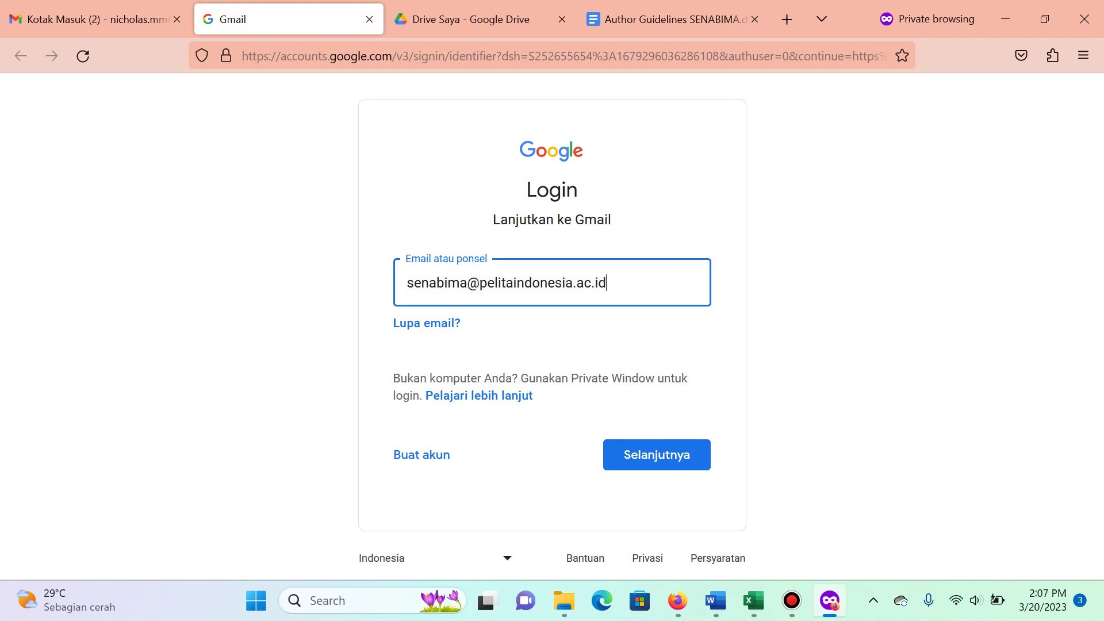
# Step: Enter the seminar account's e-mail address and submit its password, retrying once
pyautogui.press('Tab')
pyautogui.press('Tab')
pyautogui.press('Tab')
pyautogui.press('Return')
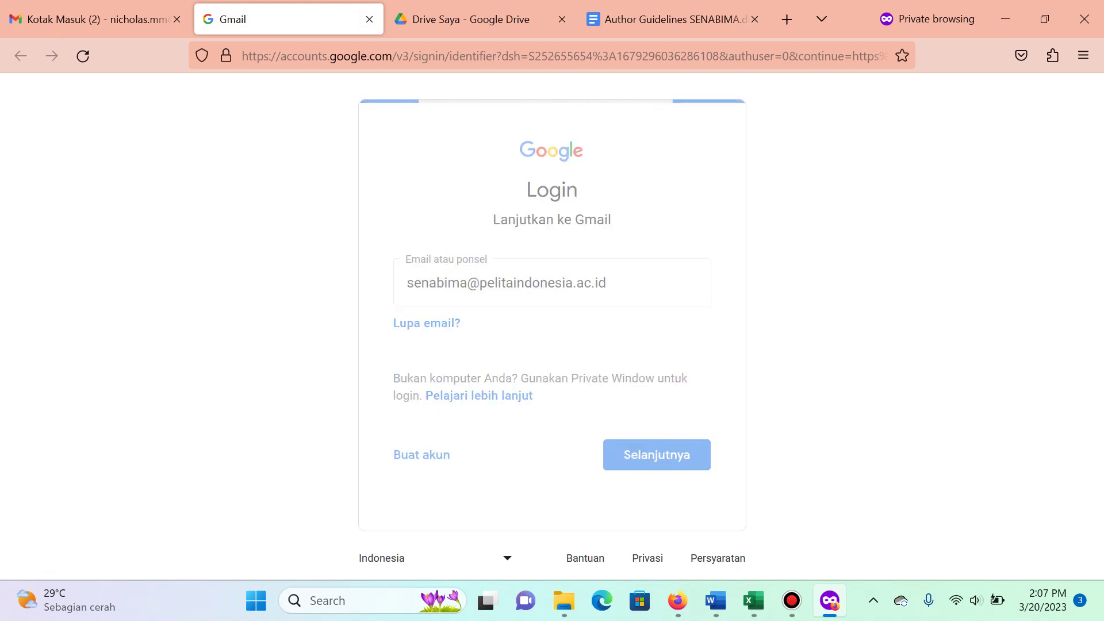
pyautogui.write('*********')
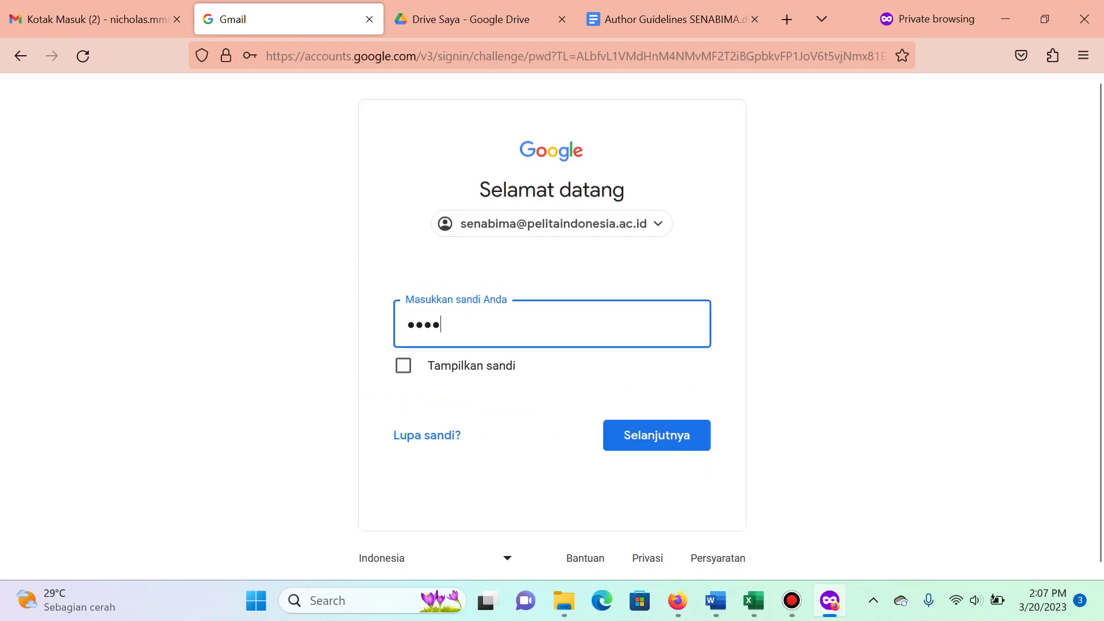
pyautogui.press('Return')
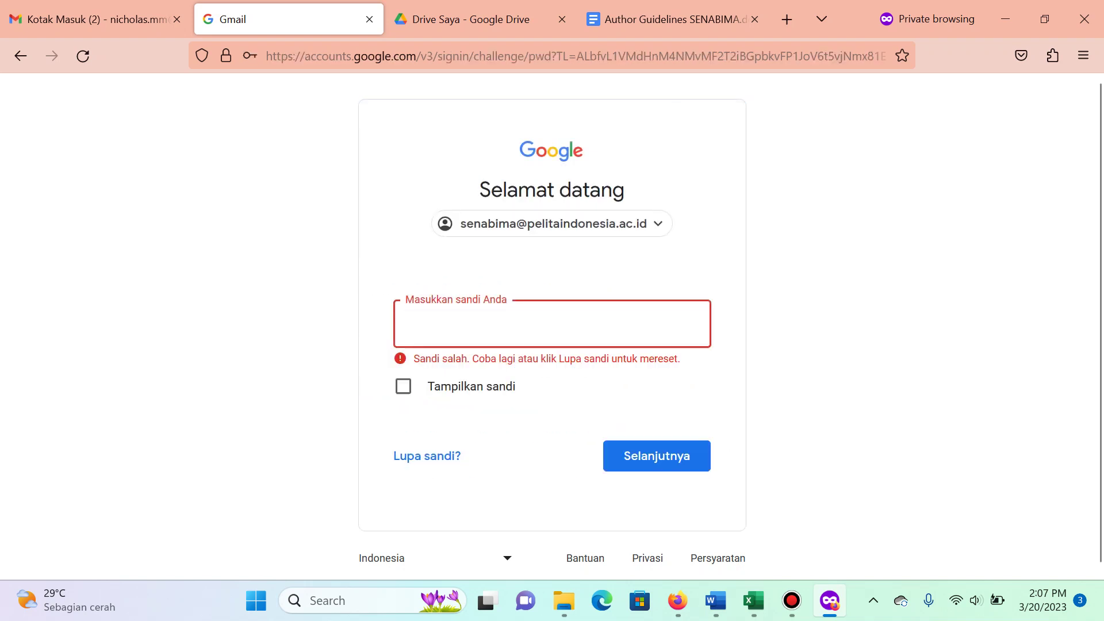
pyautogui.write('********')
pyautogui.press('Return')
# Step: Browse drive D to Backup Laptop Asus > Back Up Documents 6 Feb 23
pyautogui.click(564, 600)
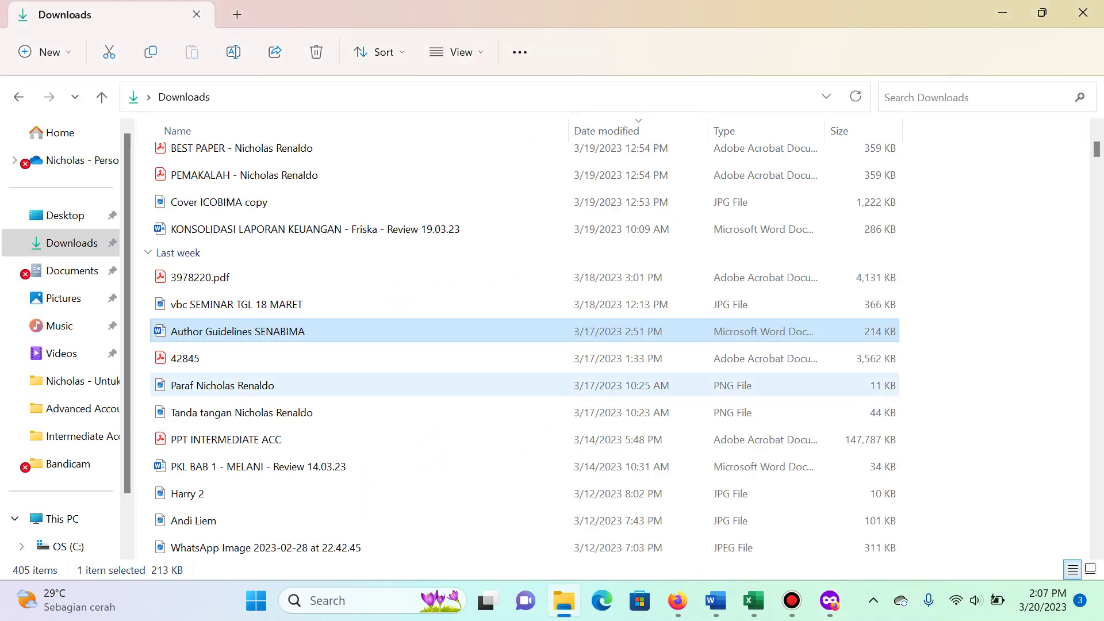
pyautogui.scroll(-2, 63, 402)
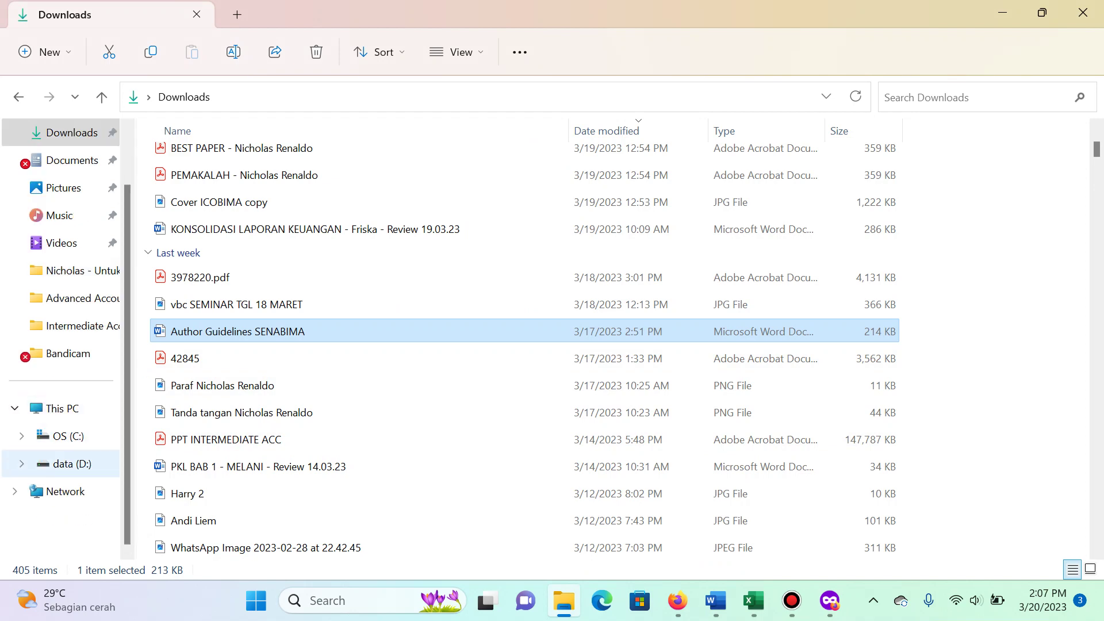
pyautogui.click(69, 464)
pyautogui.click(217, 241)
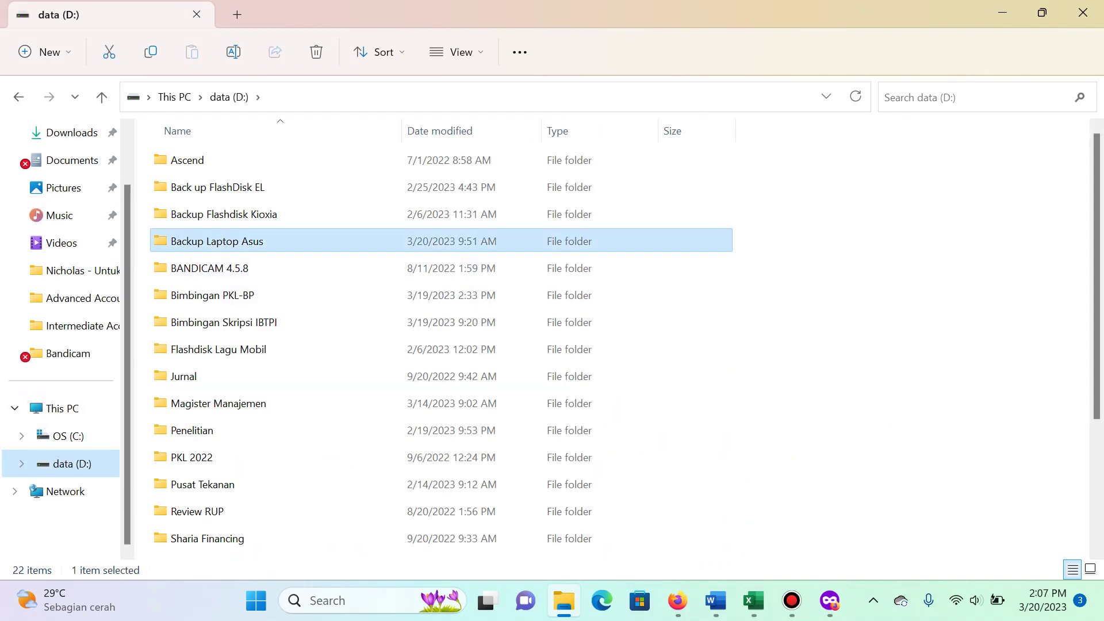
pyautogui.doubleClick(217, 241)
pyautogui.write('back up')
pyautogui.press('Return')
# Step: Find and open the Rapat IBTPI 2023 folder in the file list
pyautogui.write('n')
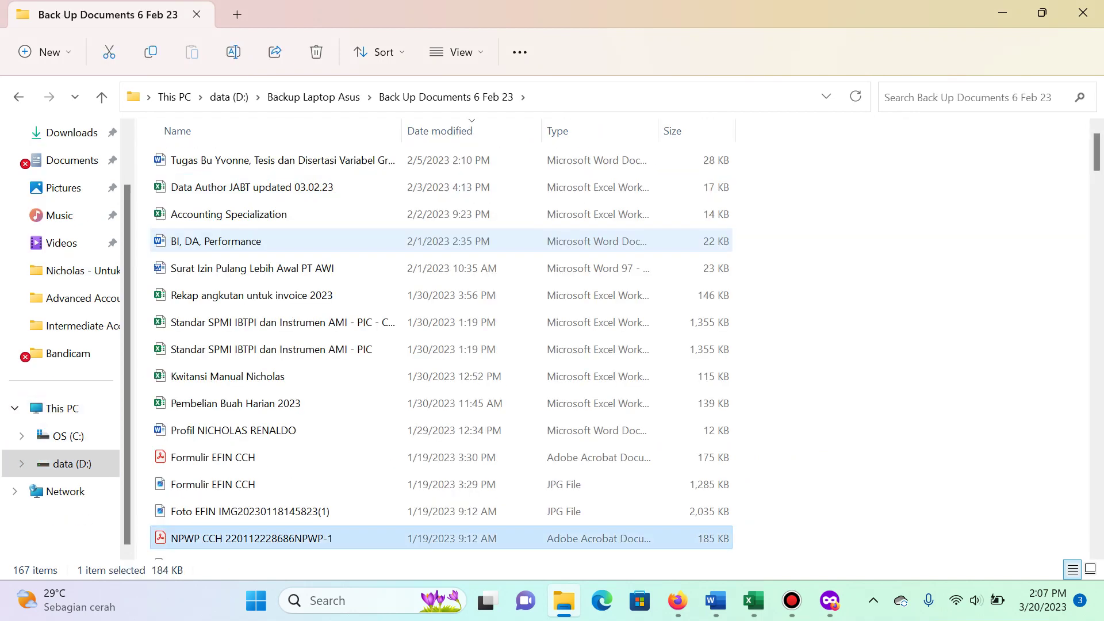
pyautogui.press('pagedown')
pyautogui.press('pagedown')
pyautogui.press('pagedown')
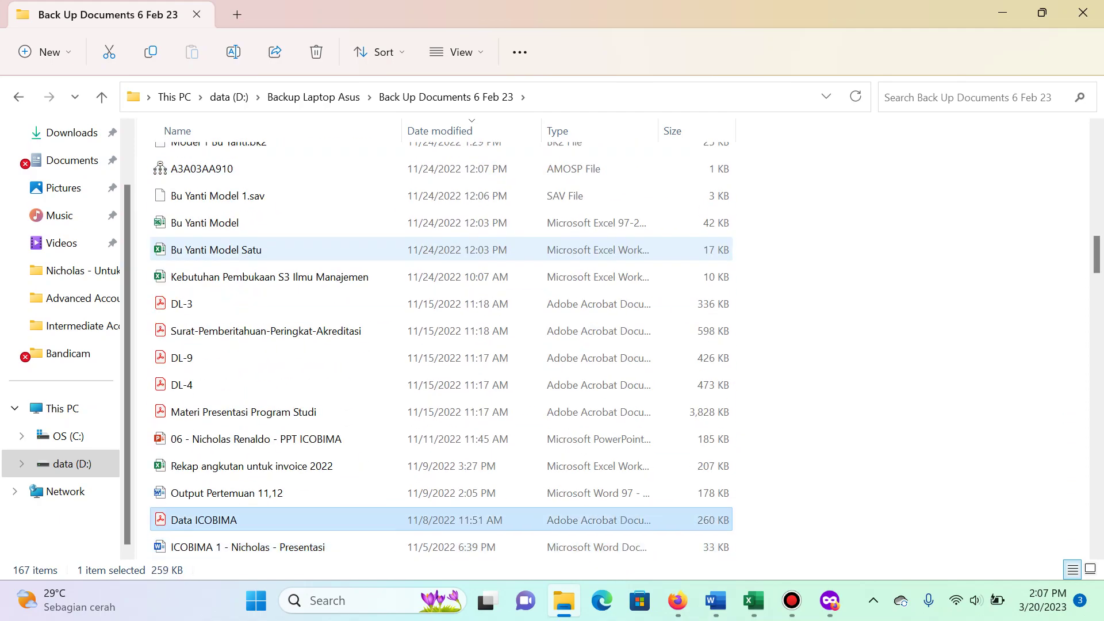
pyautogui.press('Down')
pyautogui.press('pagedown')
pyautogui.press('pagedown')
pyautogui.press('pagedown')
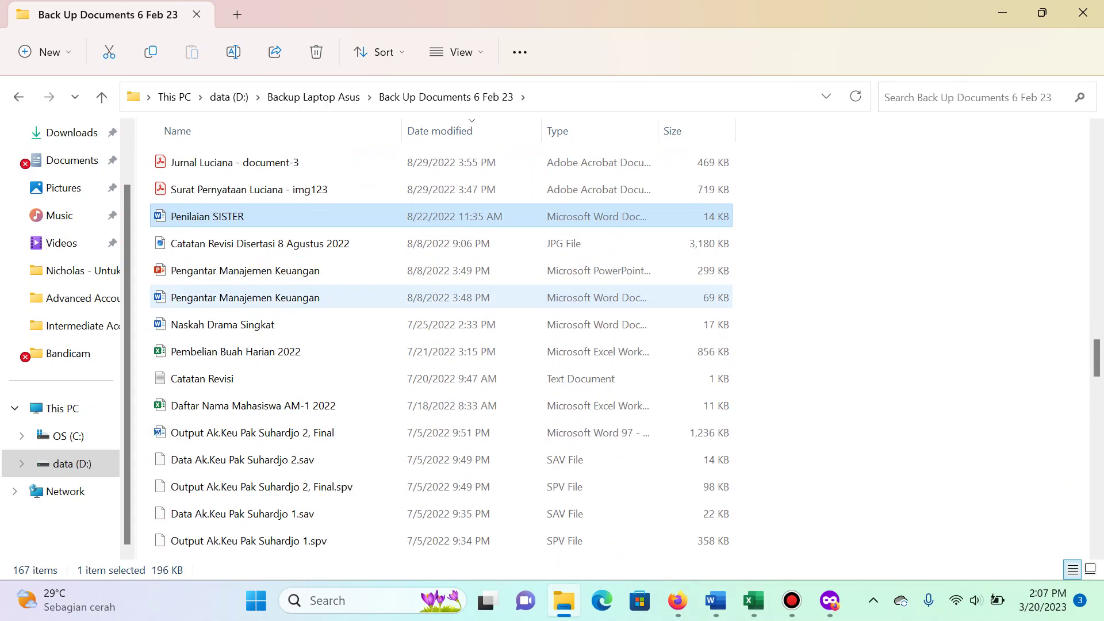
pyautogui.press('pagedown')
pyautogui.press('pagedown')
pyautogui.press('pagedown')
pyautogui.press('pagedown')
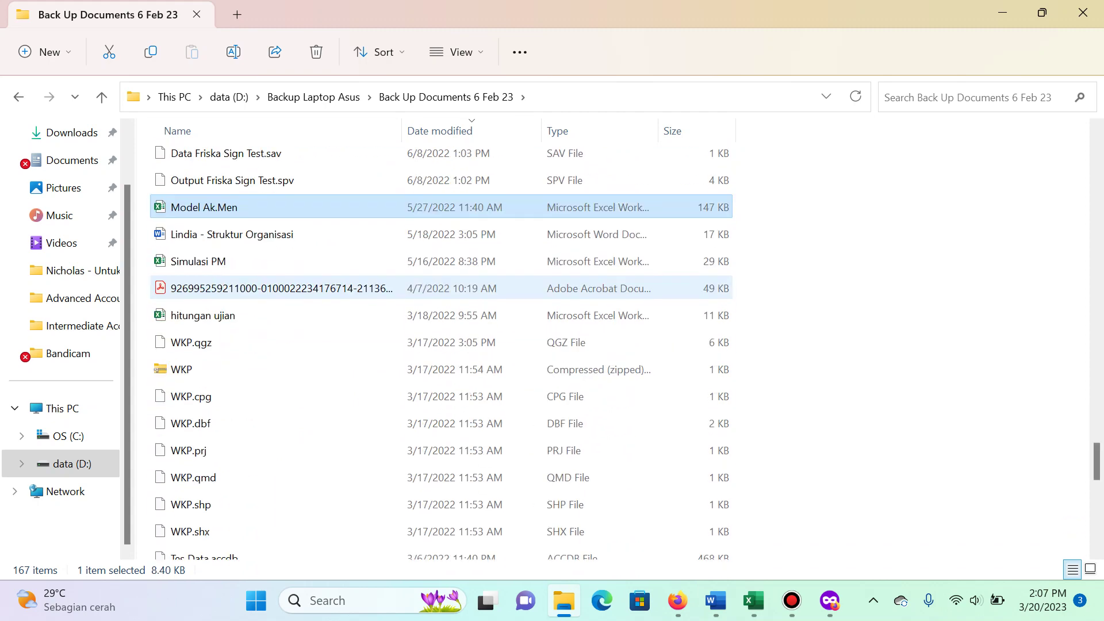
pyautogui.press('pagedown')
pyautogui.press('pagedown')
pyautogui.press('Up')
pyautogui.press('Up')
pyautogui.press('Up')
pyautogui.press('Up')
pyautogui.press('Up')
pyautogui.press('Up')
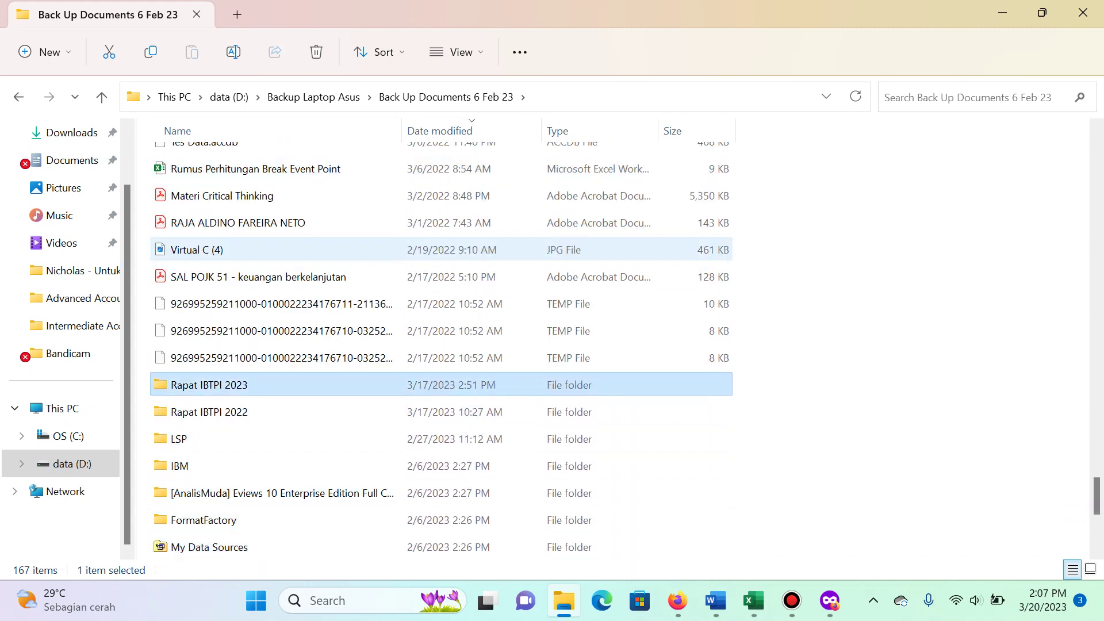
pyautogui.press('Return')
# Step: Open the Seminar Nasional MM Maret 2023 workbook and switch to Excel
pyautogui.press('Down')
pyautogui.press('Up')
pyautogui.press('Down')
pyautogui.press('Down')
pyautogui.press('Down')
pyautogui.press('Down')
pyautogui.press('Down')
pyautogui.press('Down')
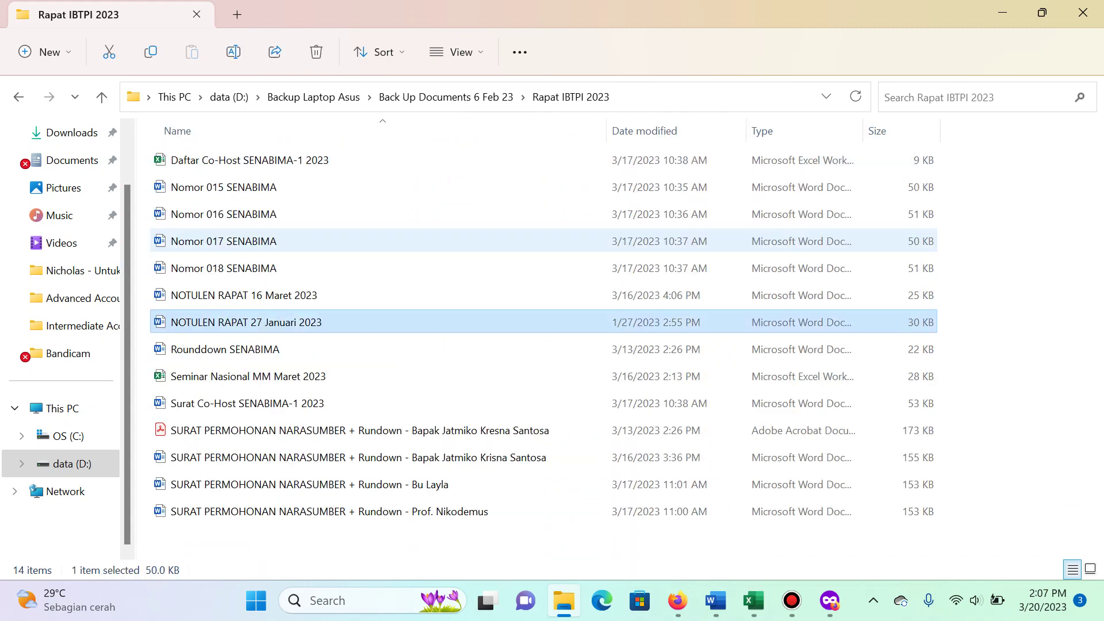
pyautogui.press('Down')
pyautogui.press('Down')
pyautogui.press('Return')
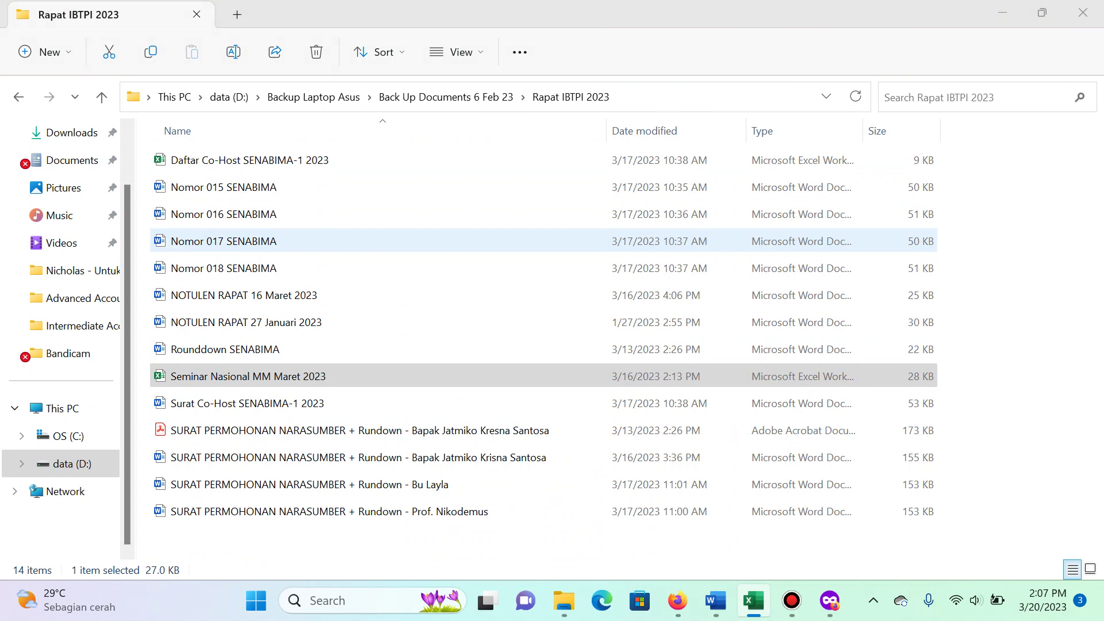
pyautogui.hotkey('alt', 'Tab')
pyautogui.hotkey('alt', 'Tab')
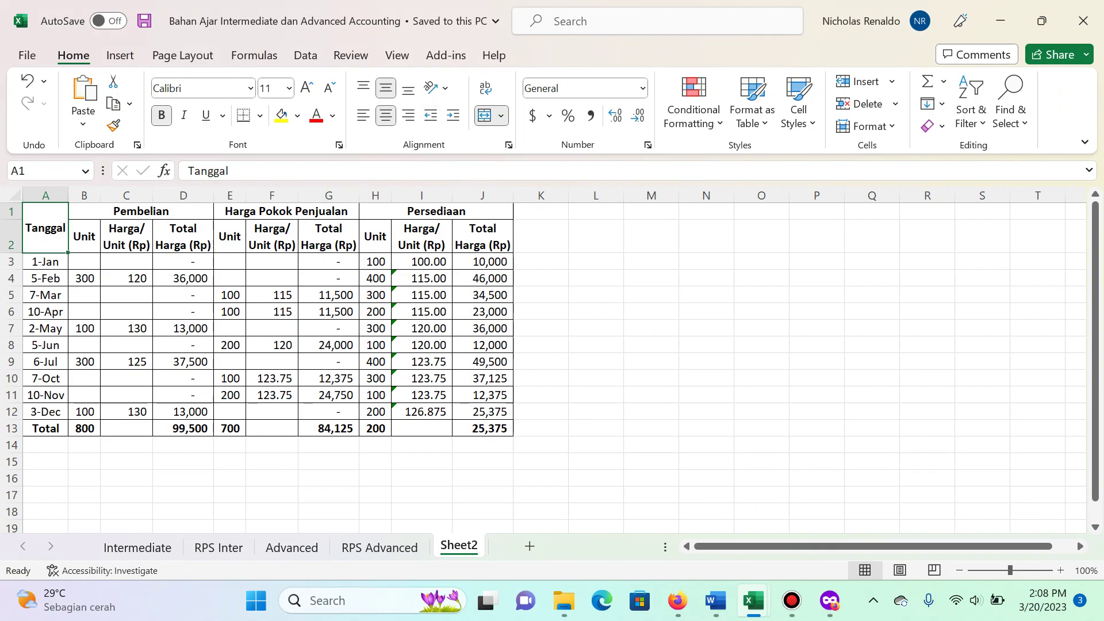
# Step: Look over Sheet1 and the SENABIMA-1 sheet up to cell B8, then return to the Google password page
pyautogui.hotkey('alt', 'Tab')
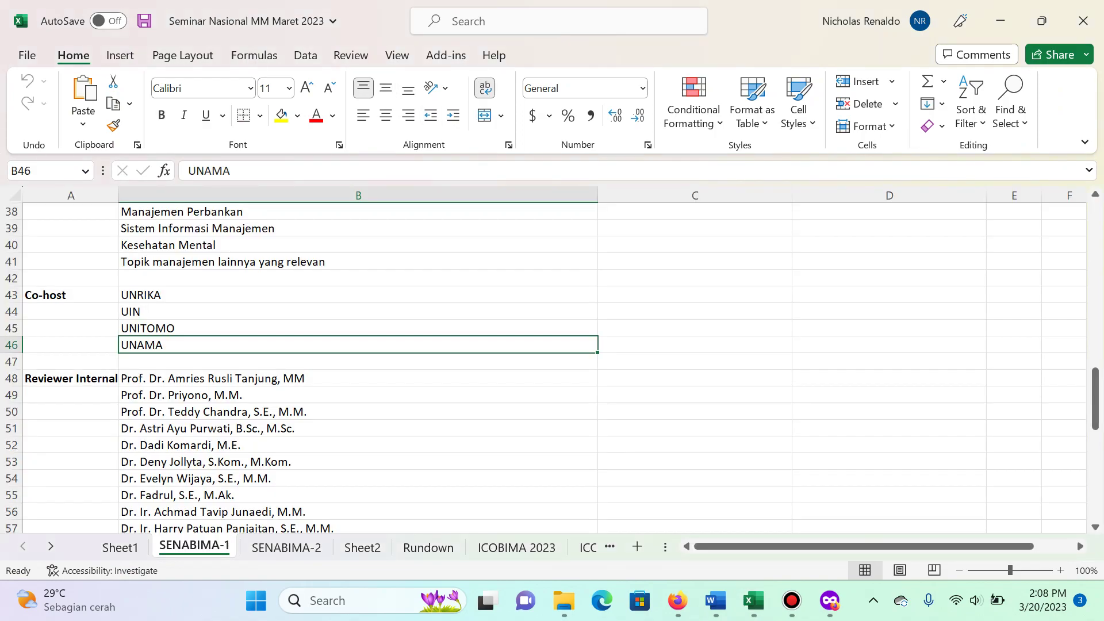
pyautogui.hotkey('ctrl', 'pageup')
pyautogui.hotkey('ctrl', 'pagedown')
pyautogui.hotkey('ctrl', 'Up')
pyautogui.hotkey('ctrl', 'Up')
pyautogui.hotkey('ctrl', 'Up')
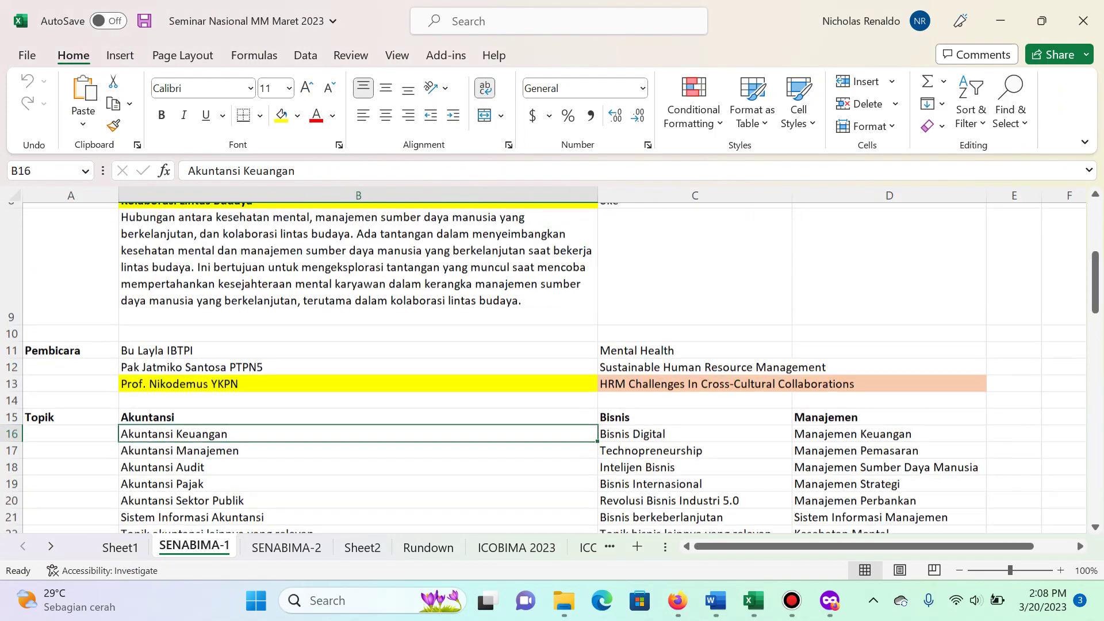
pyautogui.hotkey('ctrl', 'Up')
pyautogui.hotkey('ctrl', 'Up')
pyautogui.hotkey('ctrl', 'Up')
pyautogui.hotkey('ctrl', 'Up')
pyautogui.press('Up')
pyautogui.hotkey('alt', 'Tab')
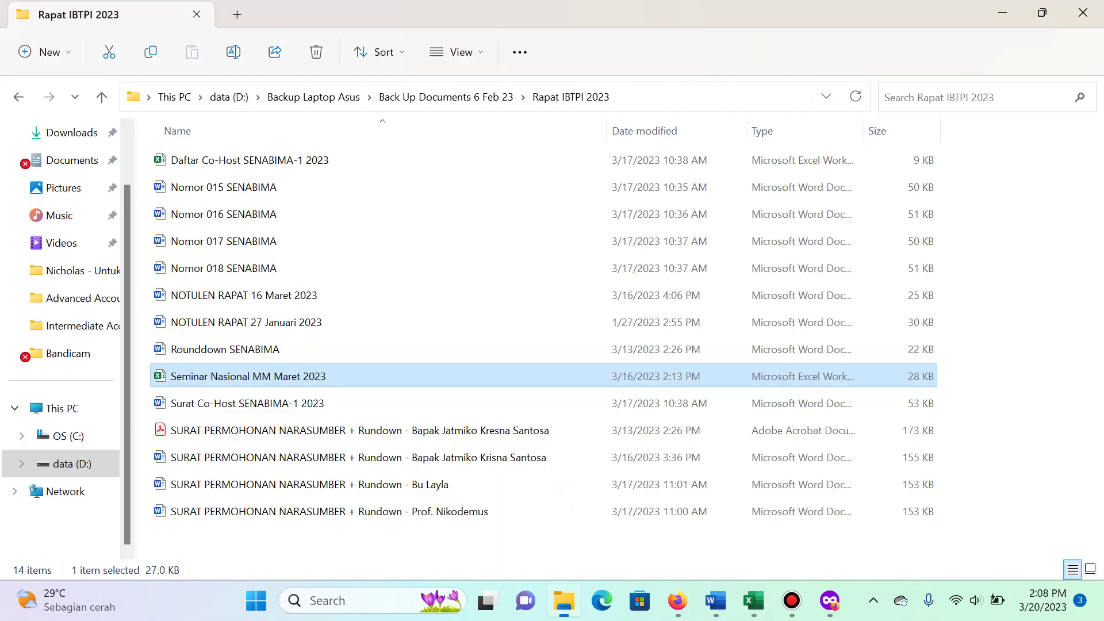
pyautogui.hotkey('alt', 'Tab')
pyautogui.press('Tab')
# Step: Sign in with the account password and close the Author Guidelines SENABIMA and Google Drive tabs
pyautogui.write('••••••••')
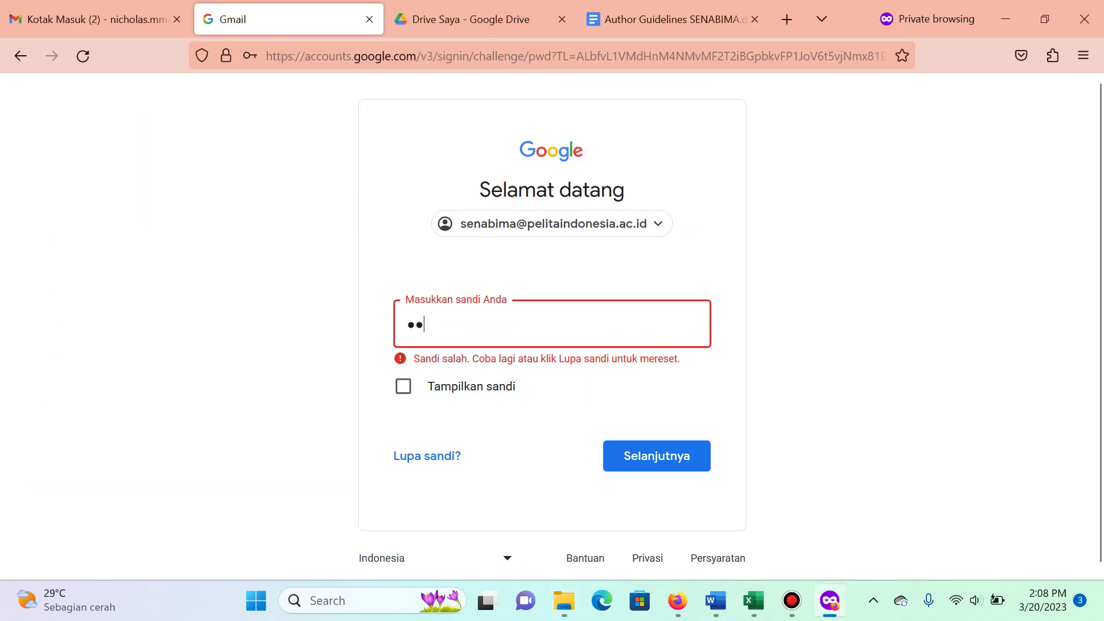
pyautogui.press('Return')
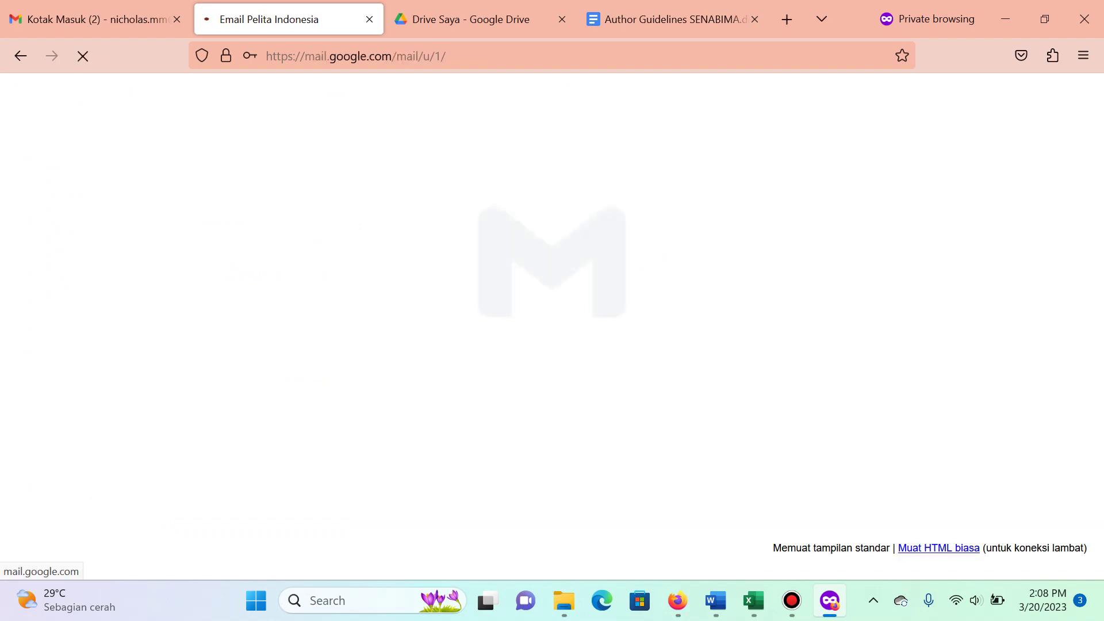
pyautogui.click(754, 18)
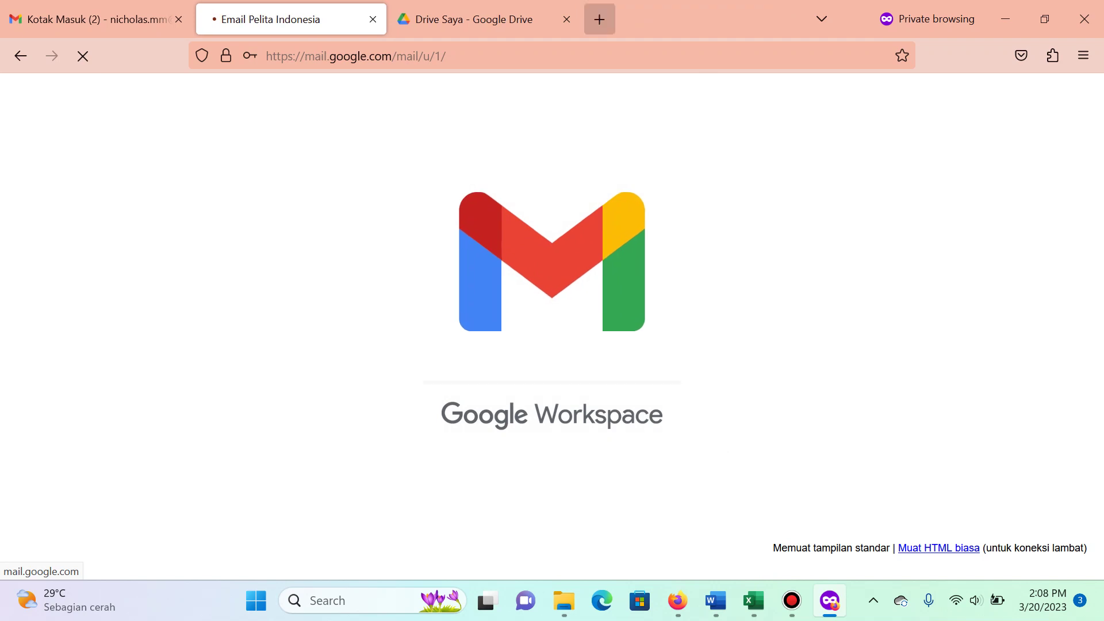
pyautogui.click(566, 19)
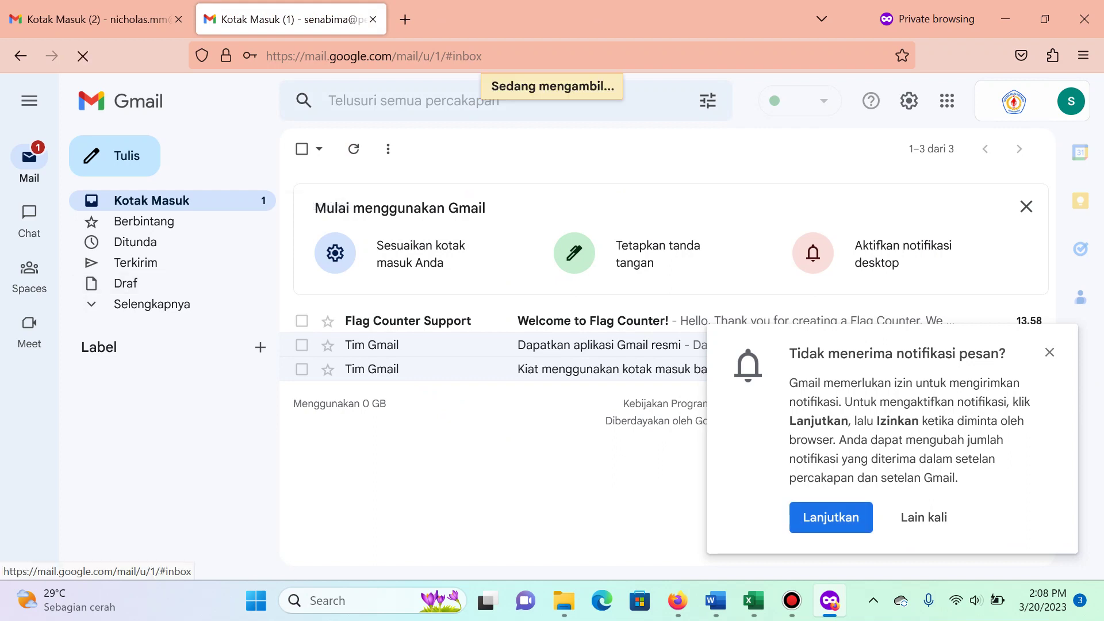
# Step: Open the Welcome to Flag Counter! email in the new inbox, dismiss the notification prompt, and read it
pyautogui.click(150, 200)
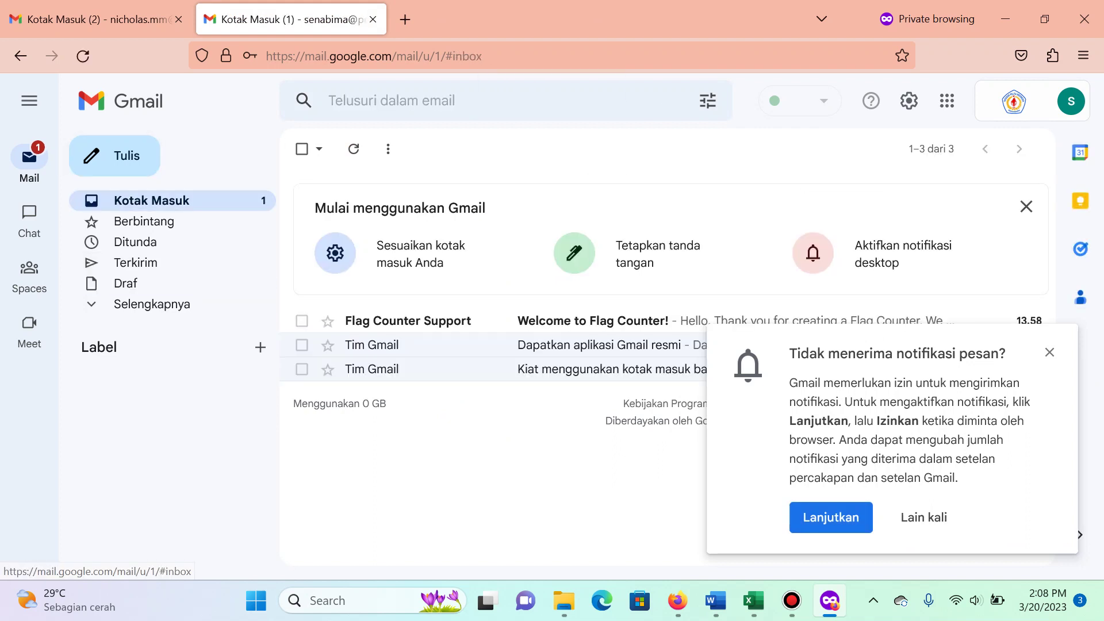
pyautogui.click(414, 321)
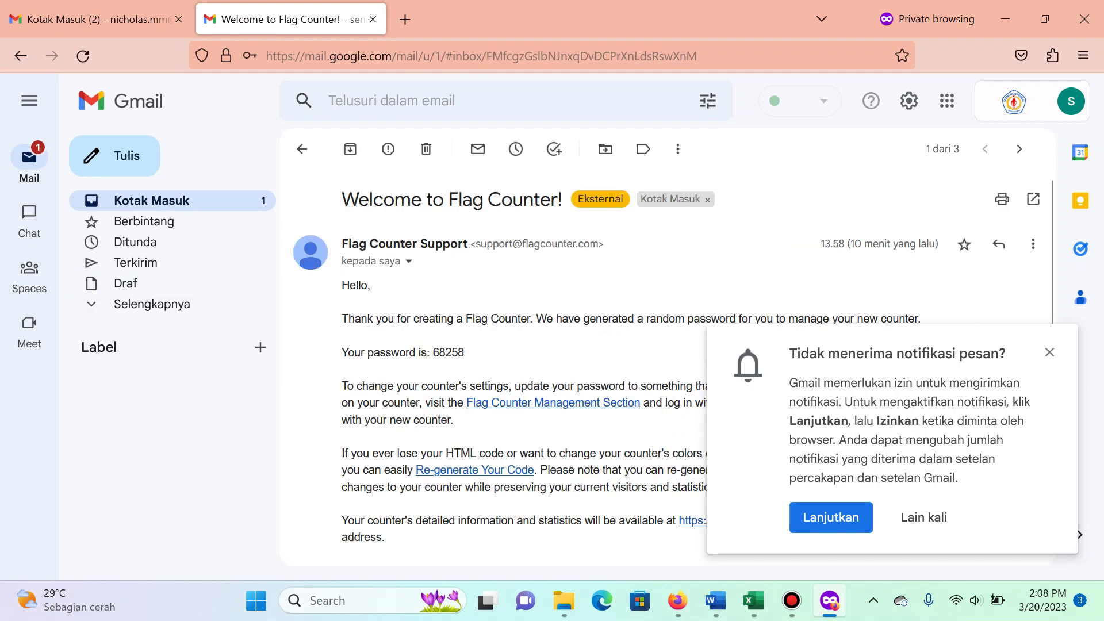
pyautogui.click(1049, 352)
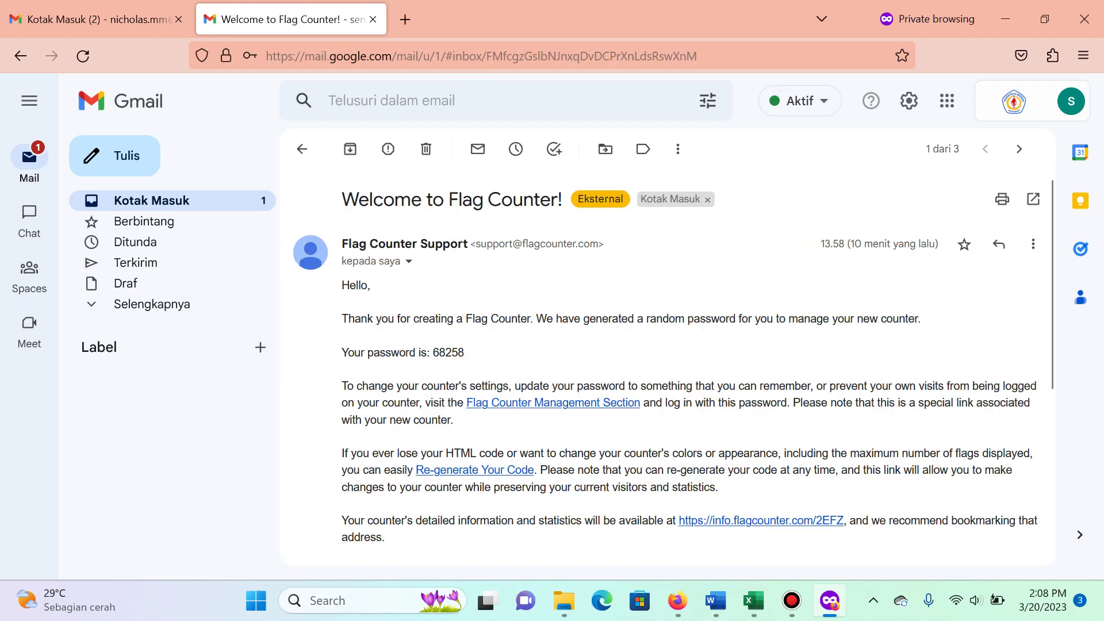
pyautogui.scroll(-2, 667, 356)
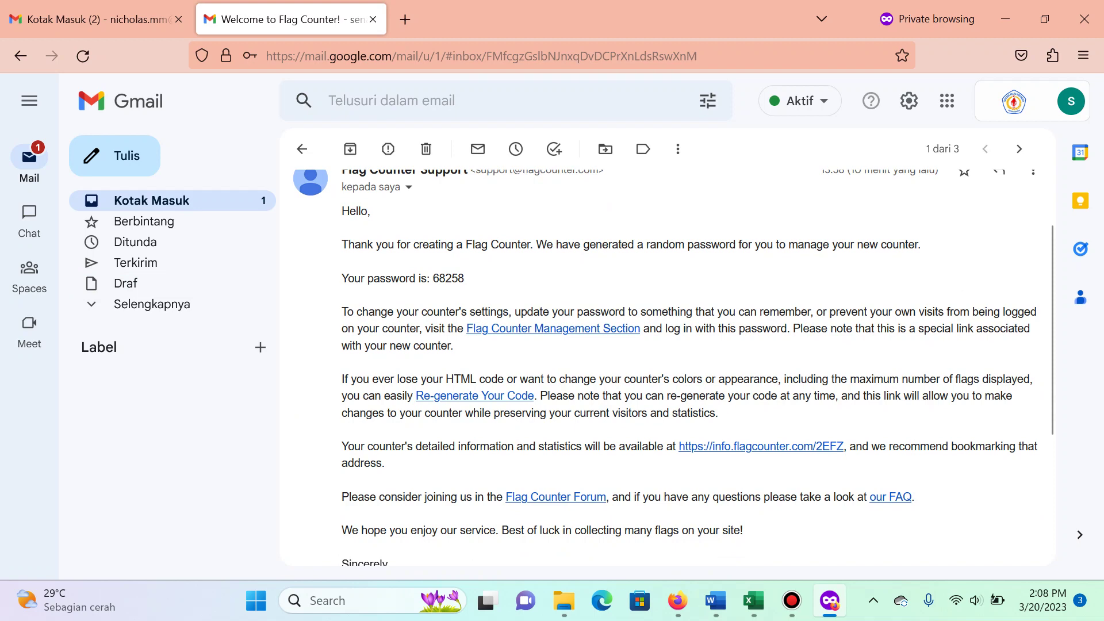
pyautogui.scroll(-2, 666, 356)
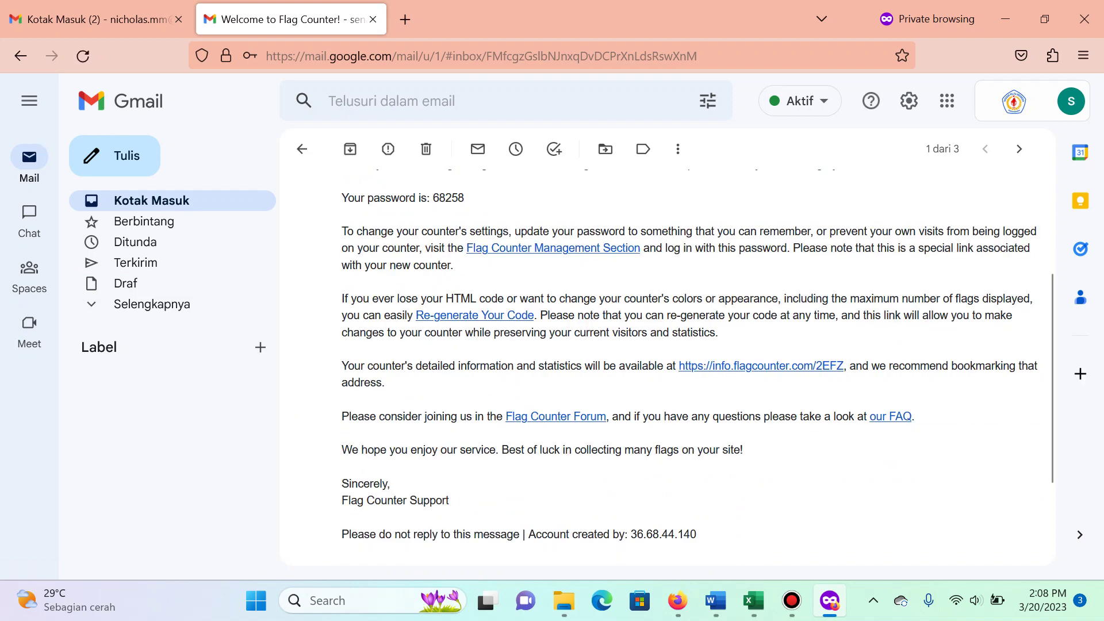
pyautogui.scroll(-1, 667, 356)
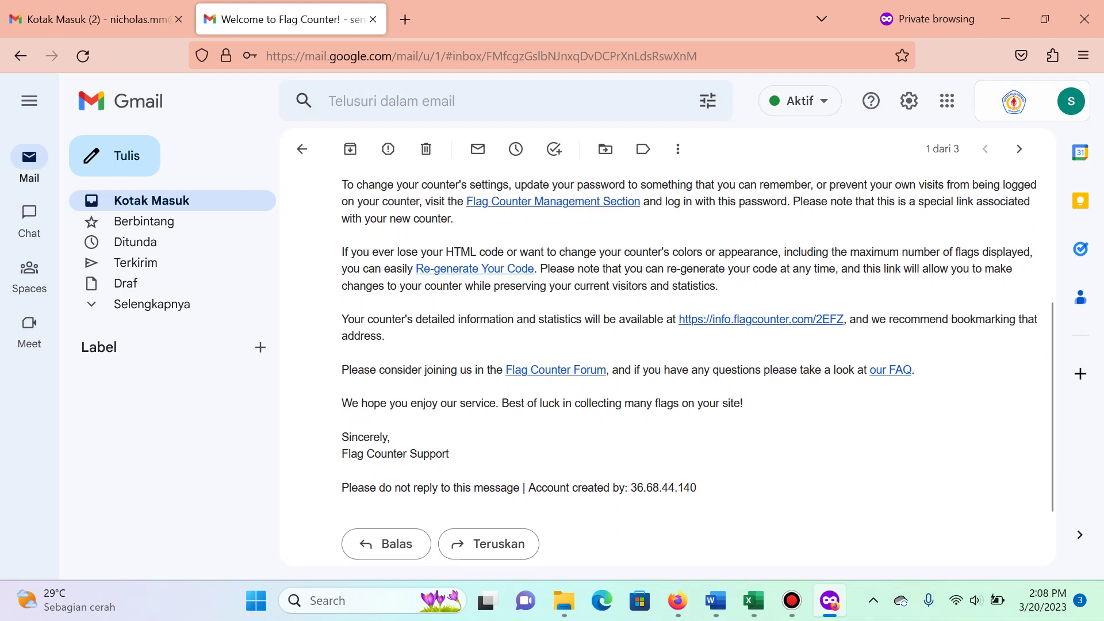
pyautogui.scroll(-1, 555, 345)
pyautogui.scroll(5, 667, 356)
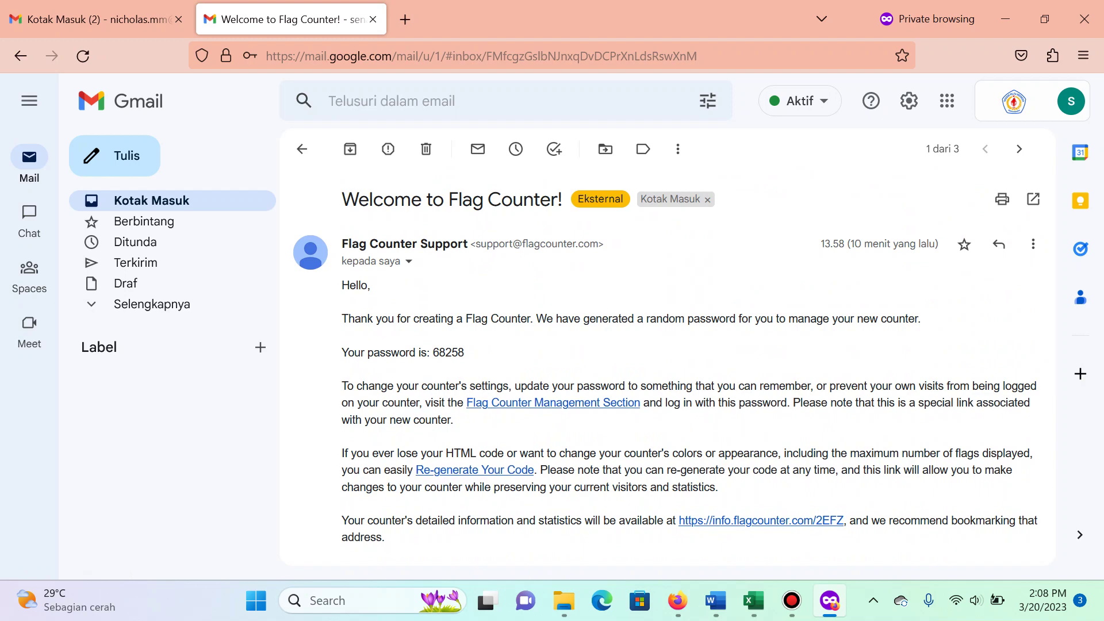
pyautogui.hotkey('alt', 'Tab')
pyautogui.hotkey('alt', 'Tab')
pyautogui.hotkey('alt', 'Tab')
pyautogui.hotkey('alt', 'Tab')
pyautogui.hotkey('alt', 'Tab')
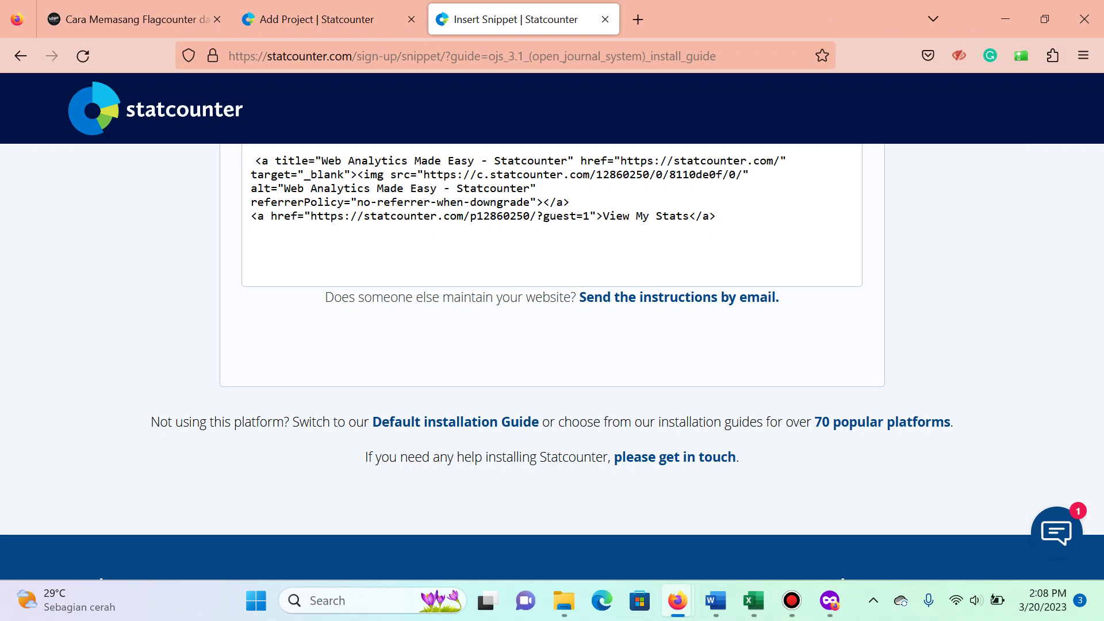
# Step: Reread the StatCounter OJS snippet and warning, then move via Flag Counter HTML Code to Website Settings
pyautogui.scroll(3, 552, 361)
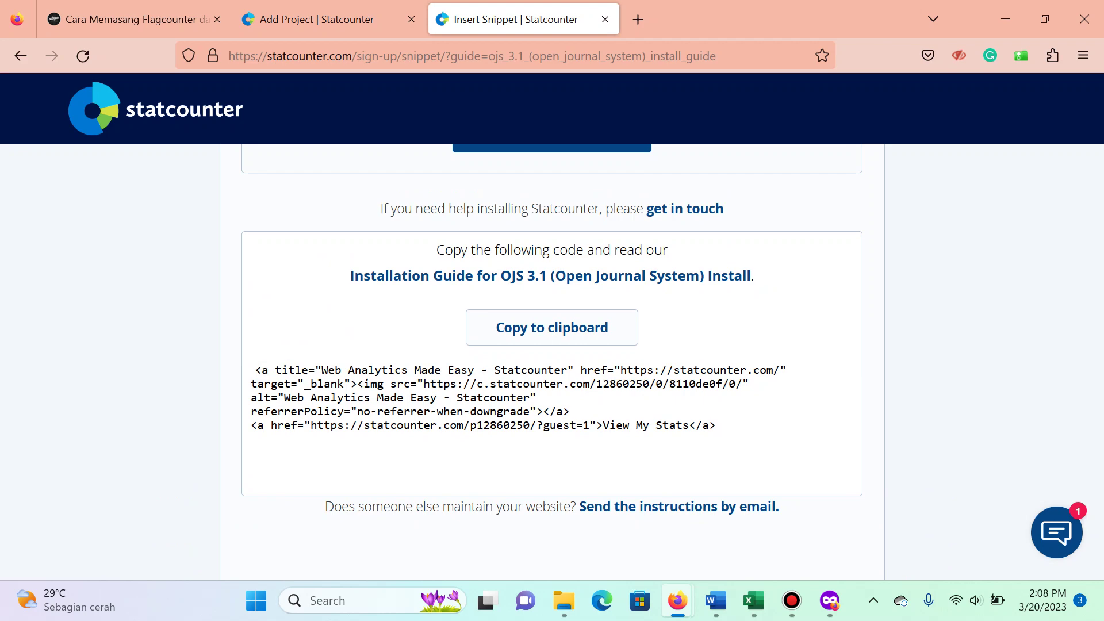
pyautogui.scroll(5, 552, 361)
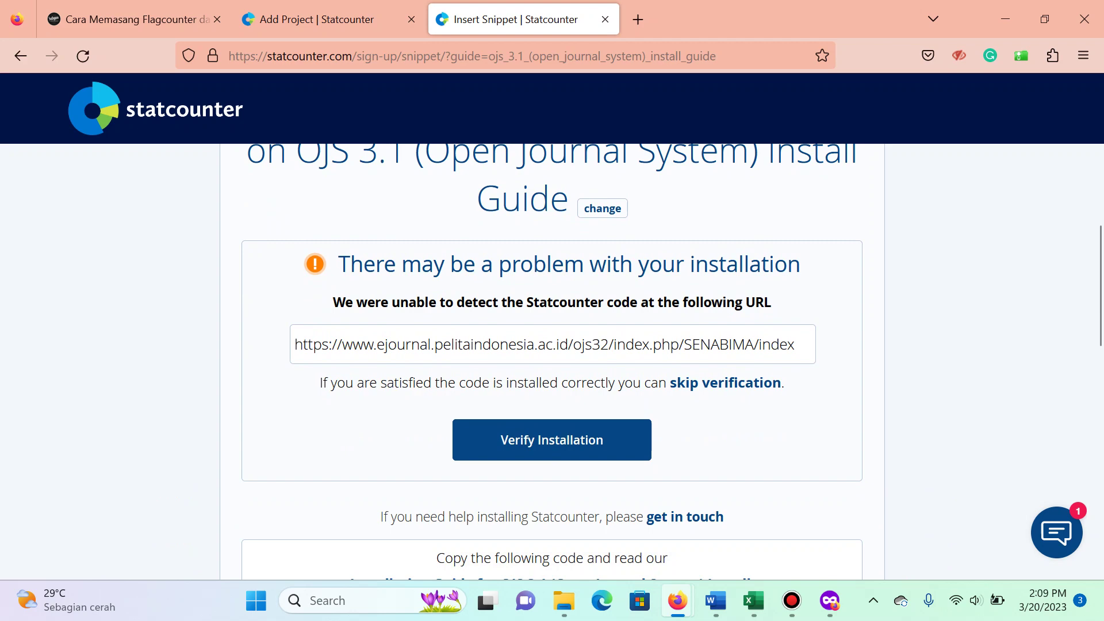
pyautogui.hotkey('alt', 'Tab')
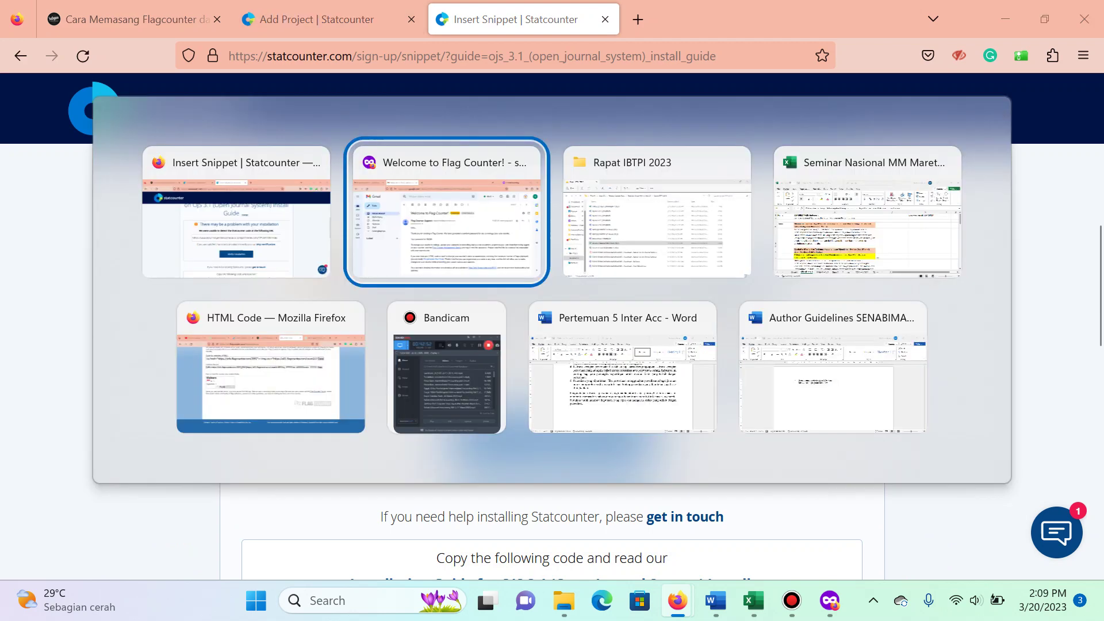
pyautogui.hotkey('alt', 'Tab')
pyautogui.hotkey('alt', 'Tab')
pyautogui.hotkey('alt', 'Tab')
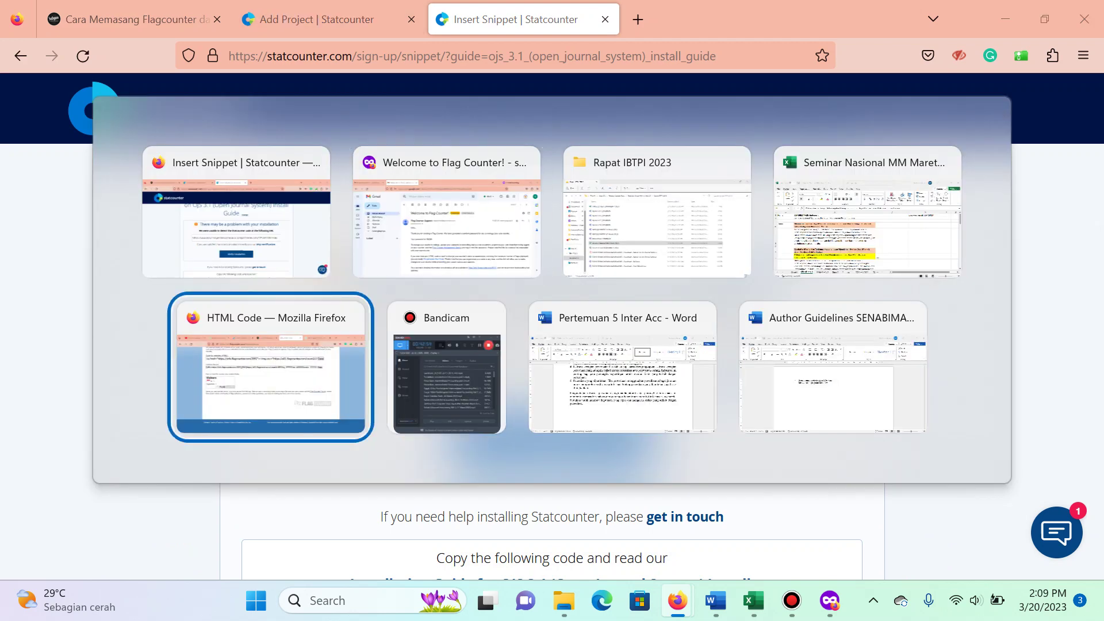
pyautogui.hotkey('alt', 'shift', 'Tab')
pyautogui.hotkey('alt', 'shift', 'Tab')
pyautogui.hotkey('alt', 'shift', 'Tab')
pyautogui.hotkey('alt', 'shift', 'Tab')
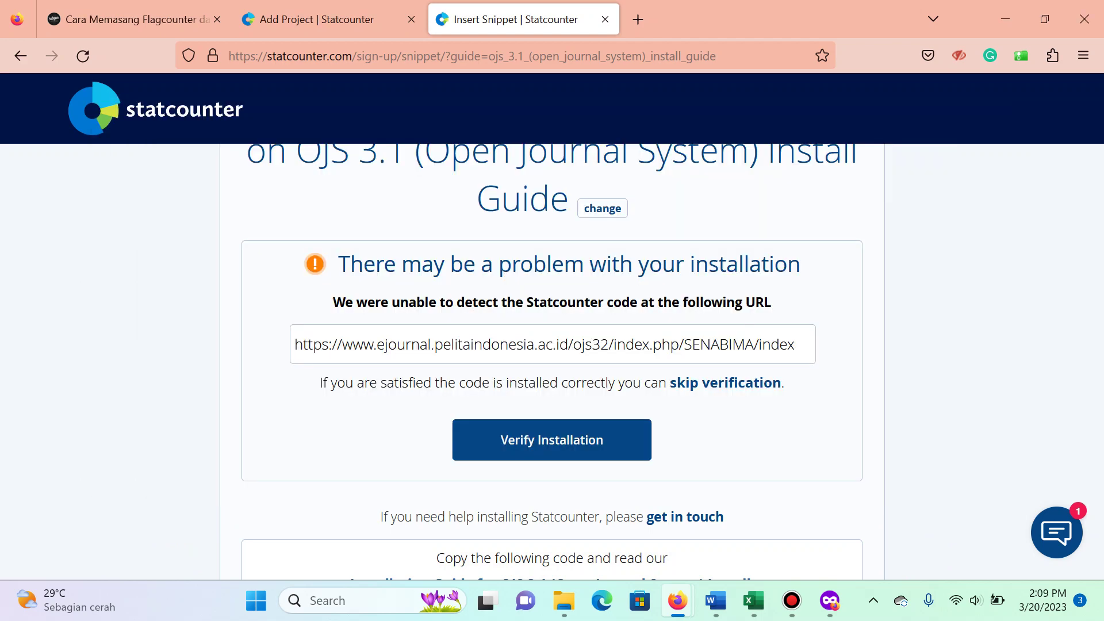
pyautogui.hotkey('alt', 'Tab')
pyautogui.hotkey('alt', 'Tab')
pyautogui.hotkey('alt', 'Tab')
pyautogui.hotkey('alt', 'Tab')
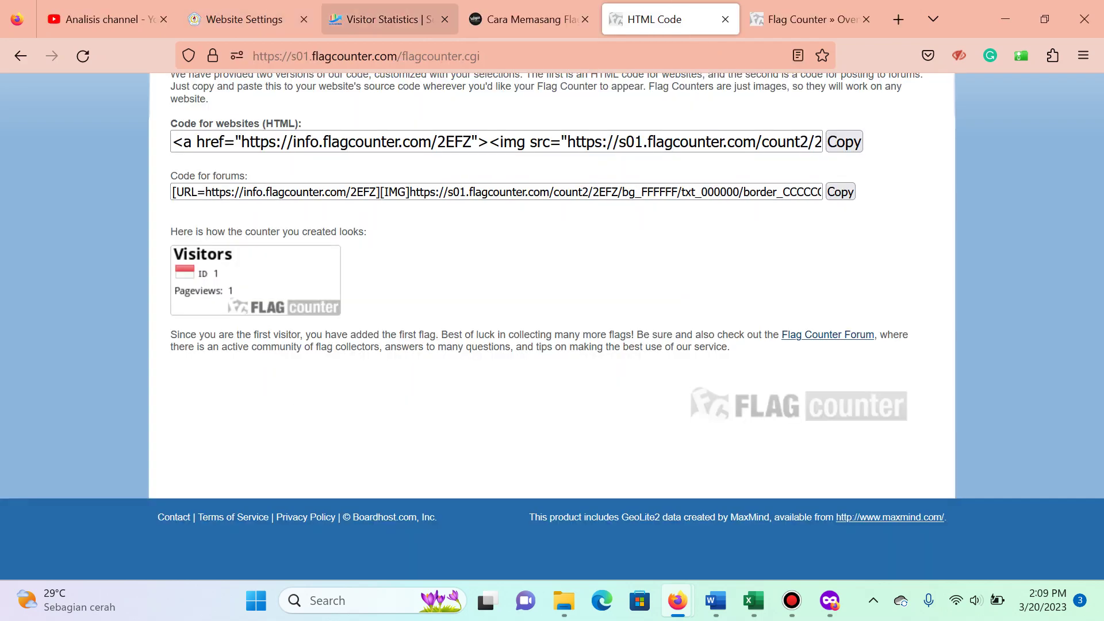
pyautogui.hotkey('ctrl', 'shift', 'Tab')
pyautogui.hotkey('ctrl', 'shift', 'Tab')
pyautogui.hotkey('ctrl', 'shift', 'Tab')
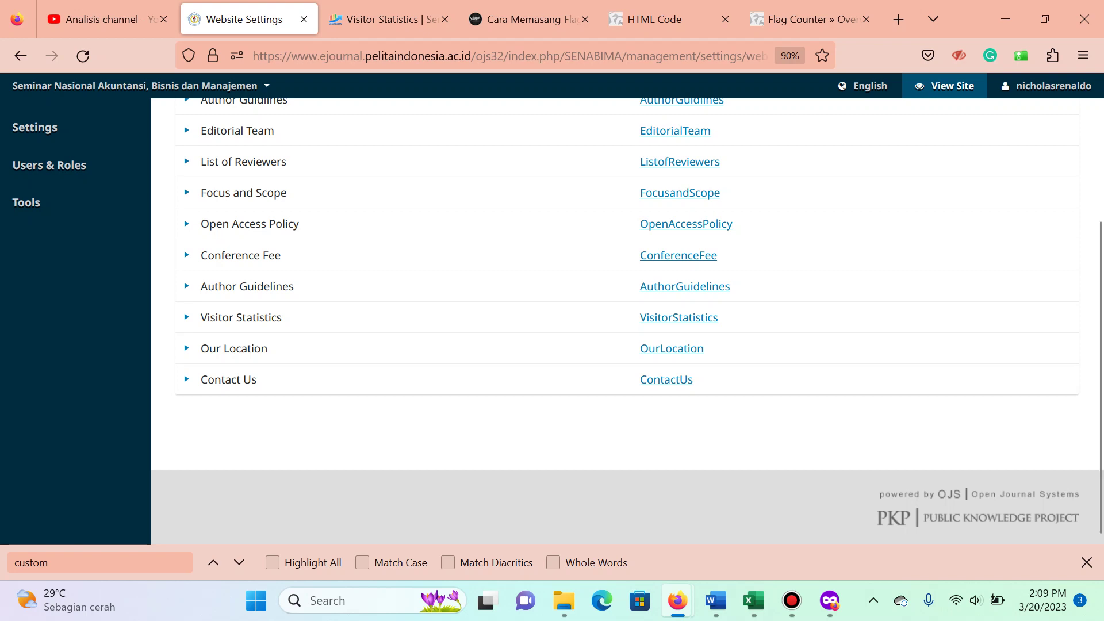
# Step: Open the Visitor Statistics static page's Edit form and scroll through its Flag Counter and Statcounter content
pyautogui.click(241, 318)
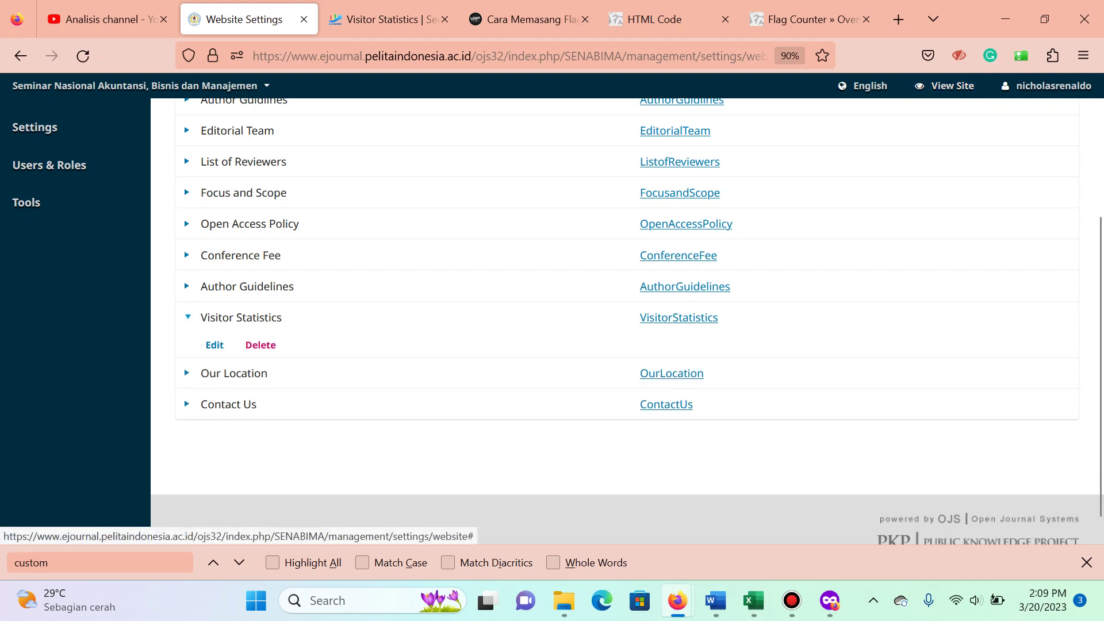
pyautogui.click(215, 345)
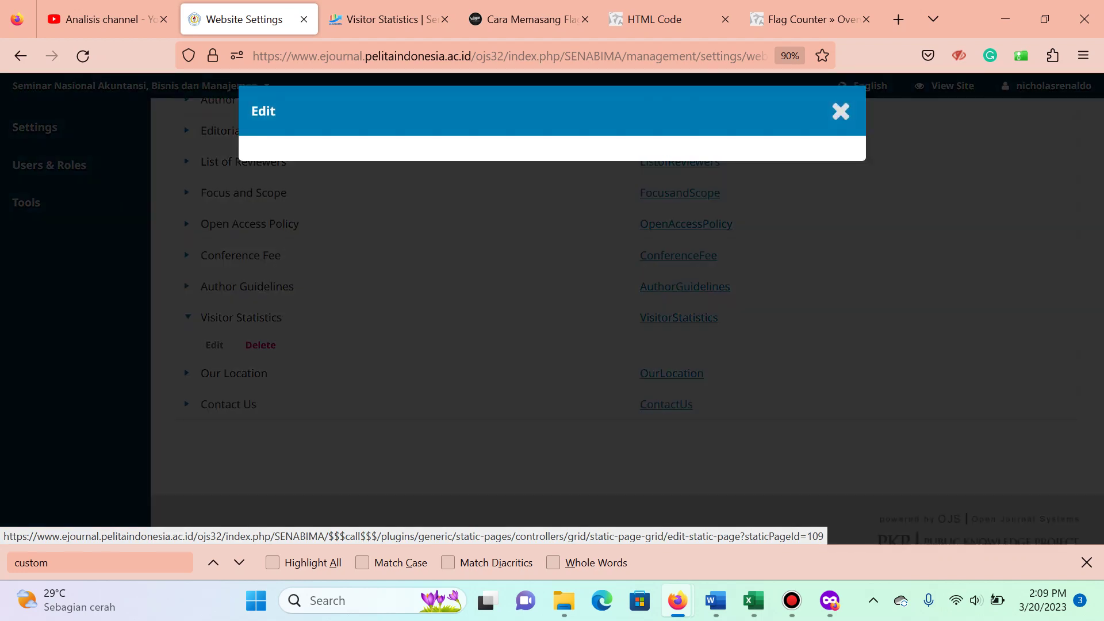
pyautogui.scroll(-2, 551, 477)
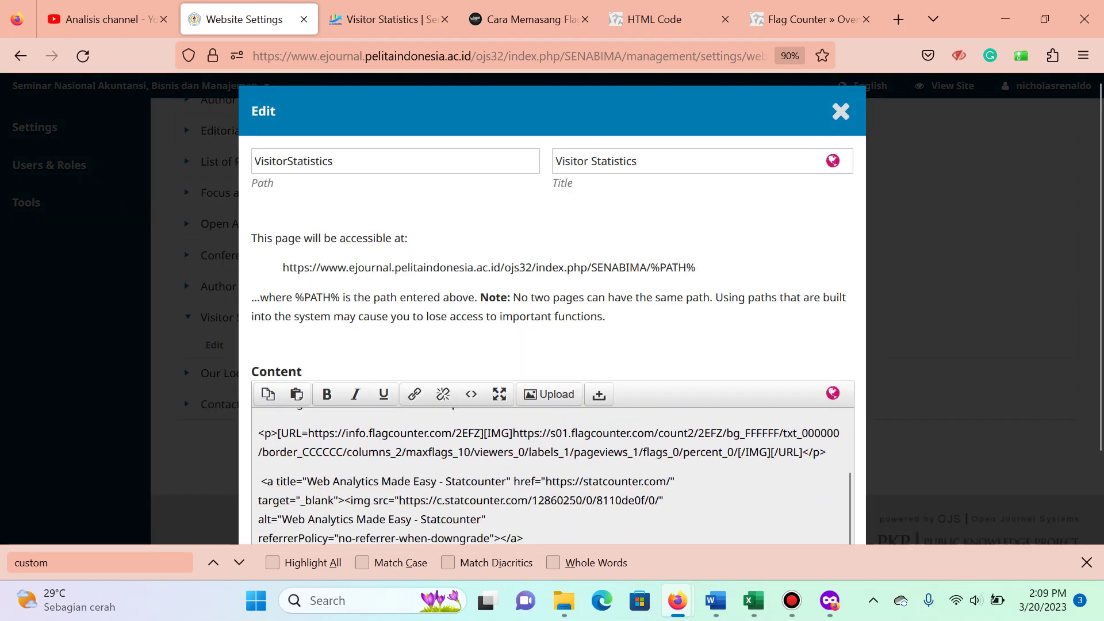
pyautogui.scroll(2, 552, 477)
pyautogui.scroll(-3, 549, 302)
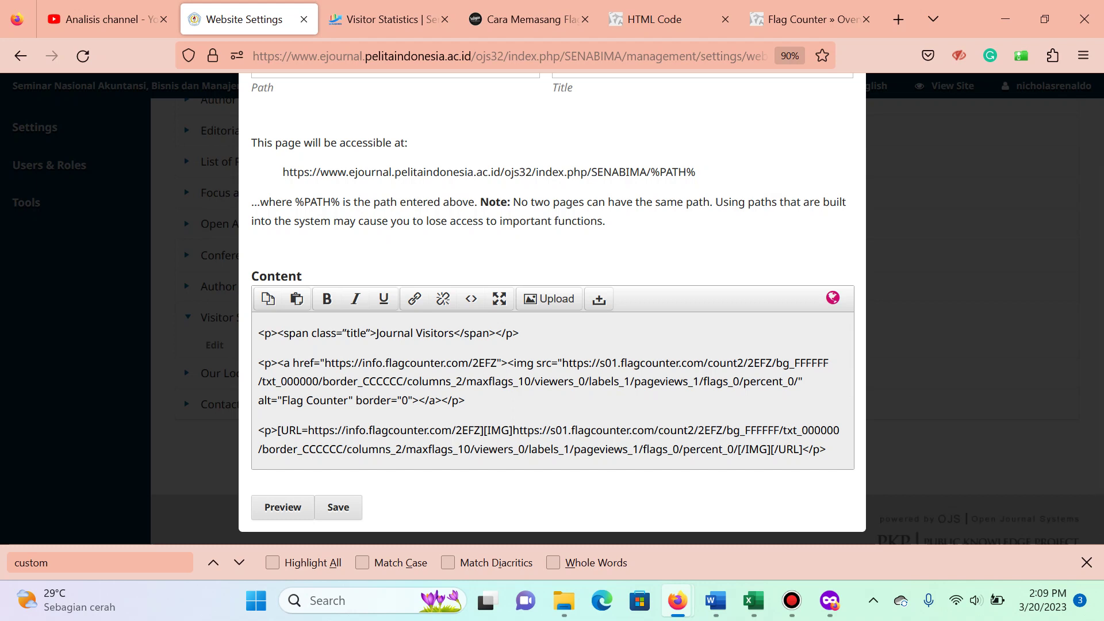
# Step: Open the ICOBIMA journal site in a new tab and view its Visitor Statistics page
pyautogui.hotkey('ctrl', 't')
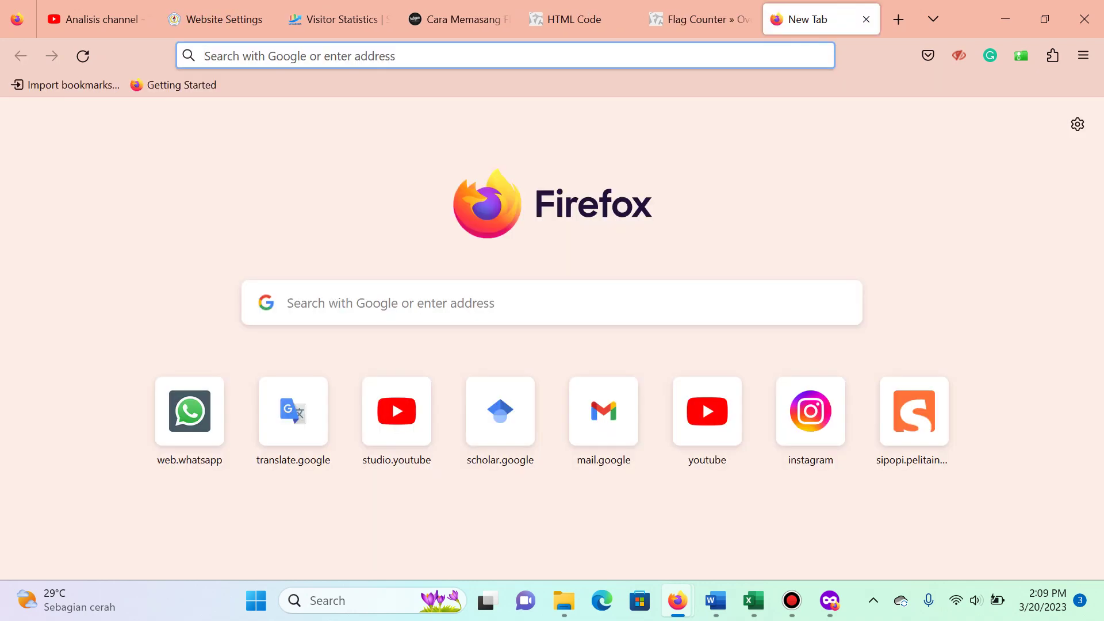
pyautogui.write('icobima')
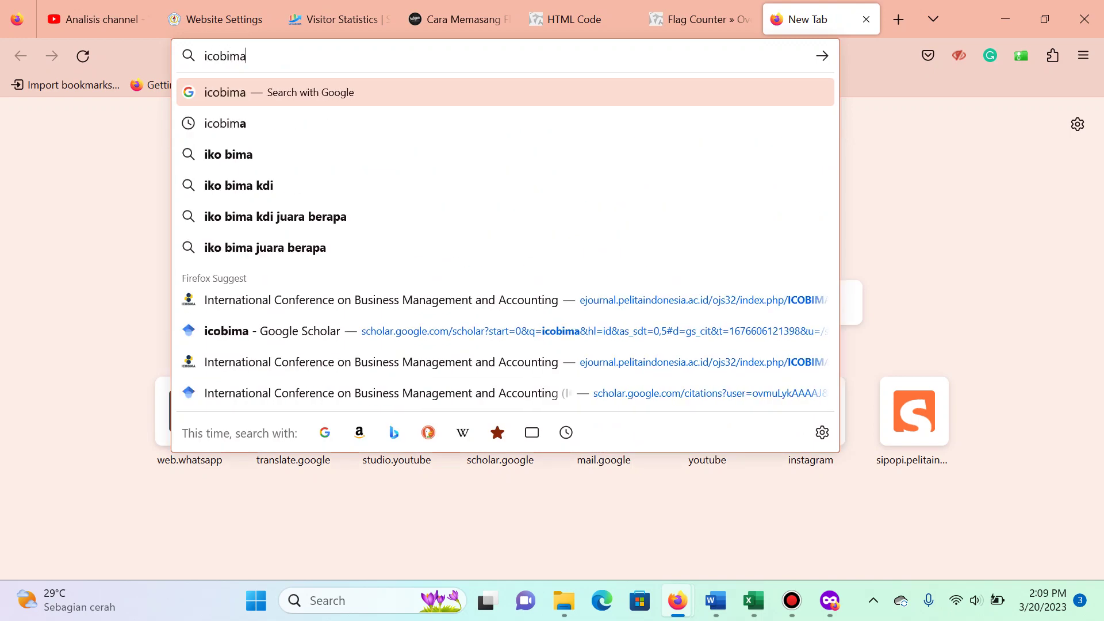
pyautogui.press('Down')
pyautogui.press('Down')
pyautogui.press('Return')
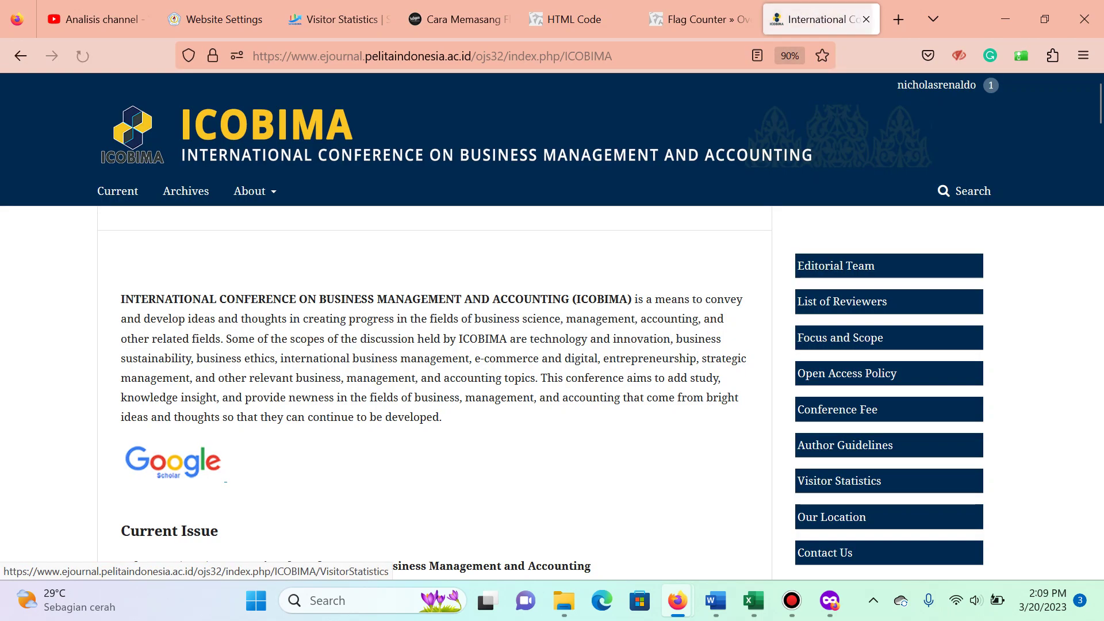
pyautogui.scroll(-2, 863, 443)
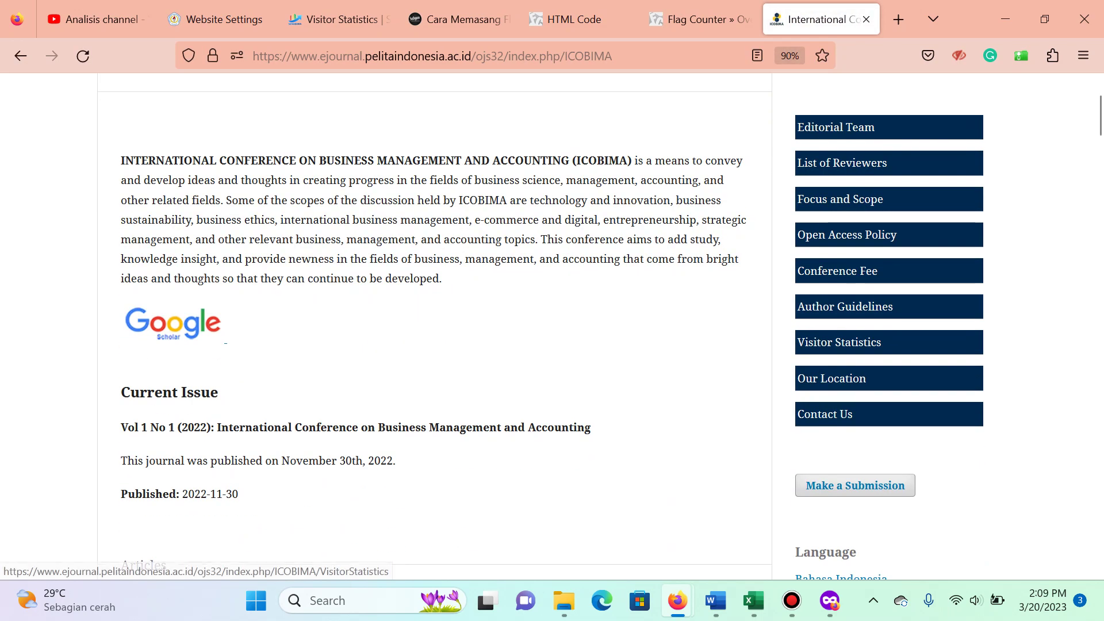
pyautogui.click(840, 342)
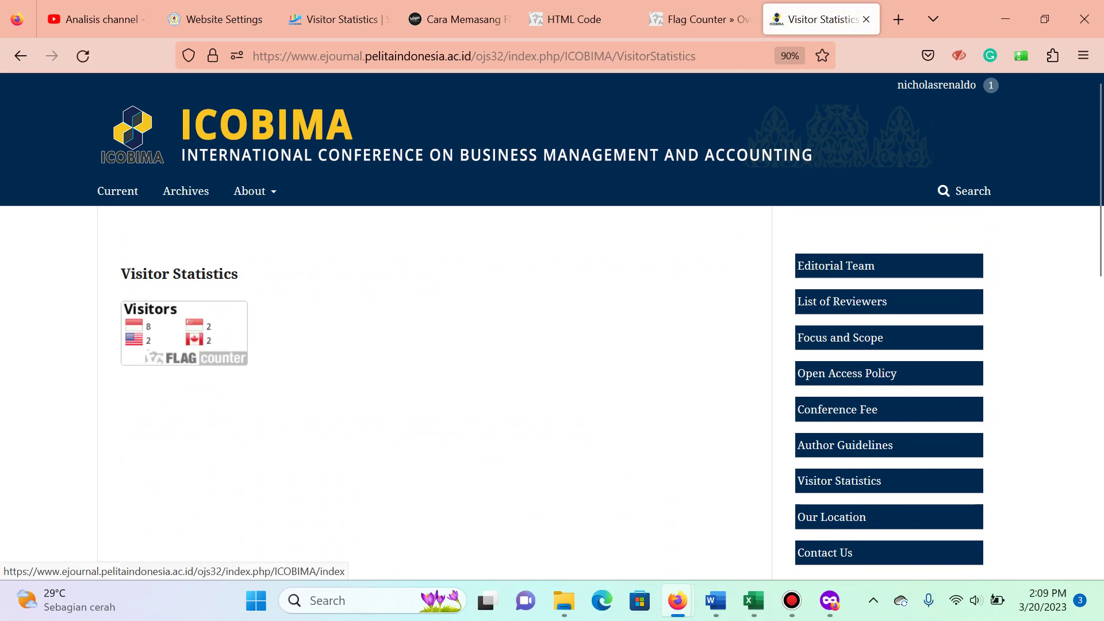
# Step: Open the ICOBIMA Visitor Statistics static page for editing from its website settings
pyautogui.moveTo(937, 86)
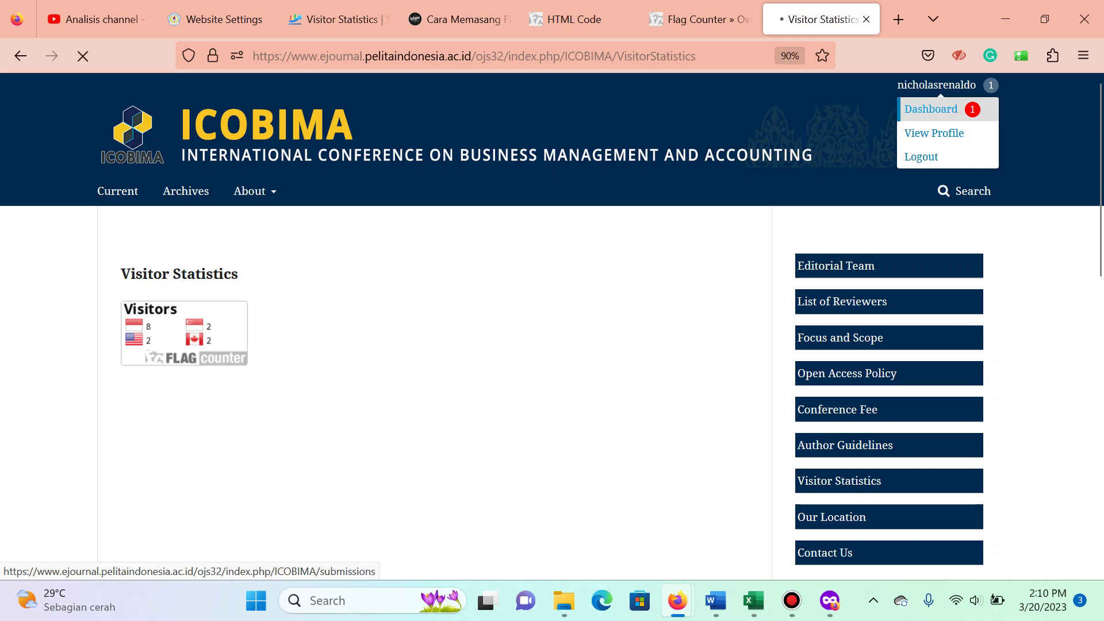
pyautogui.click(934, 109)
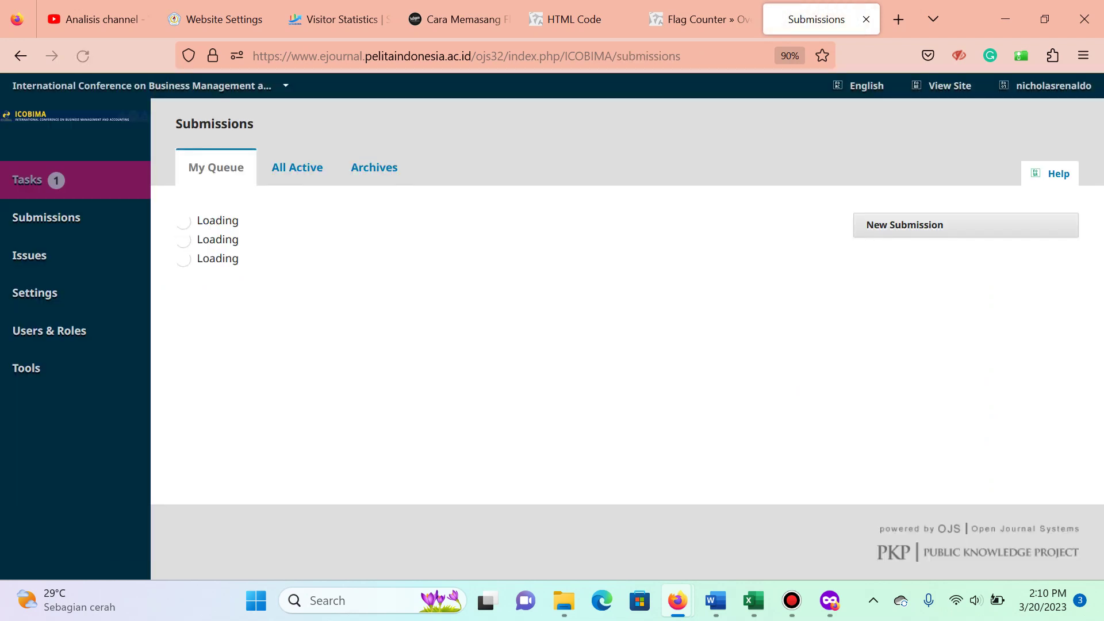
pyautogui.moveTo(115, 293)
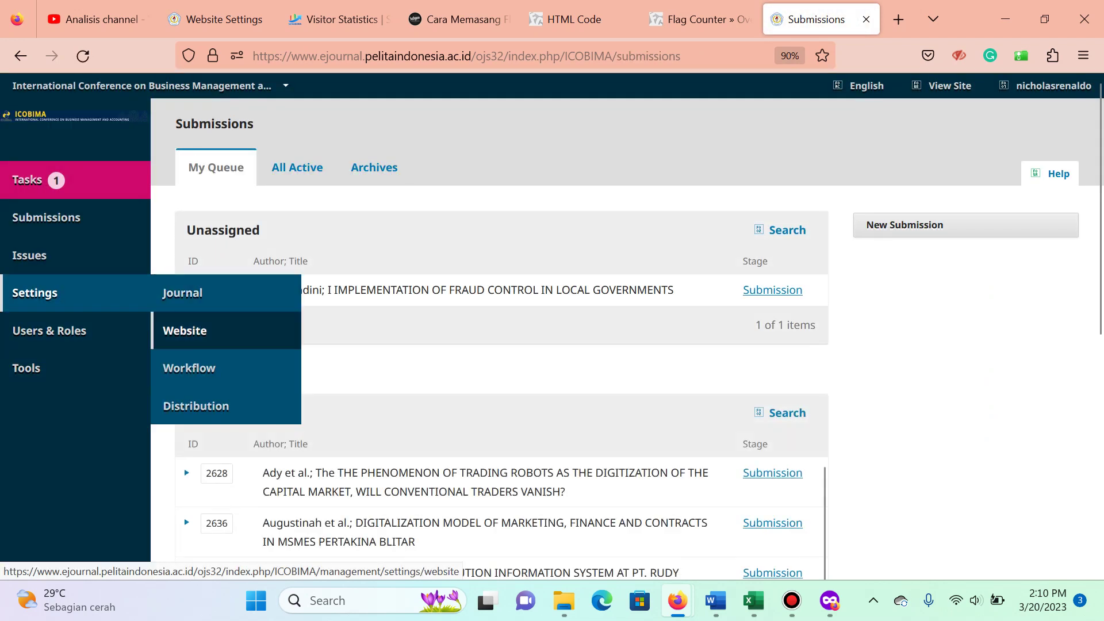
pyautogui.click(184, 331)
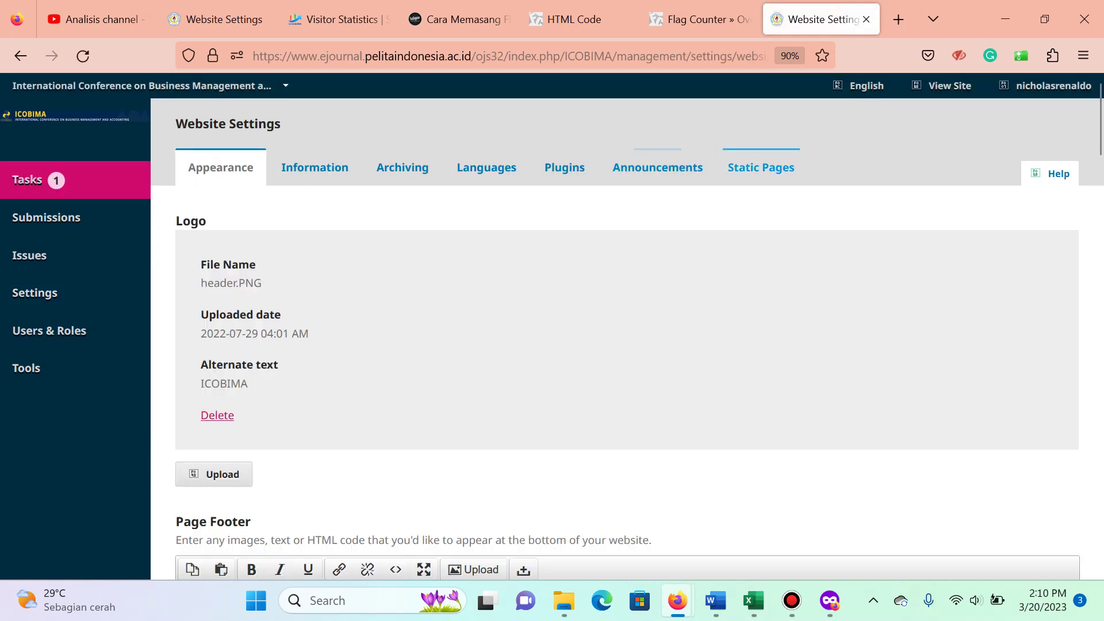
pyautogui.click(761, 167)
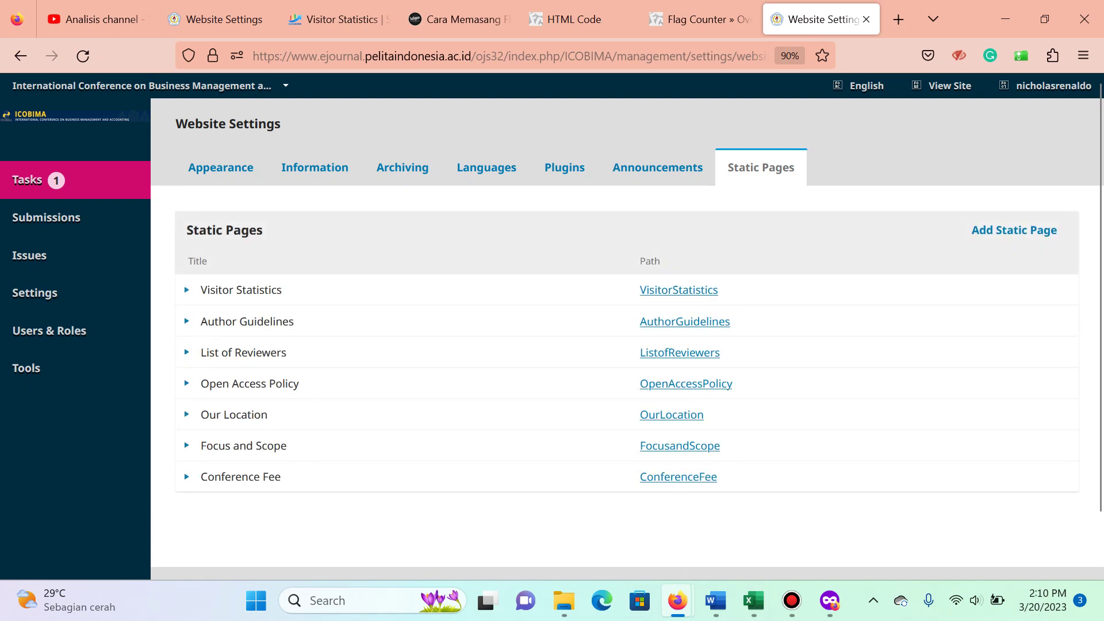
pyautogui.scroll(-1, 552, 333)
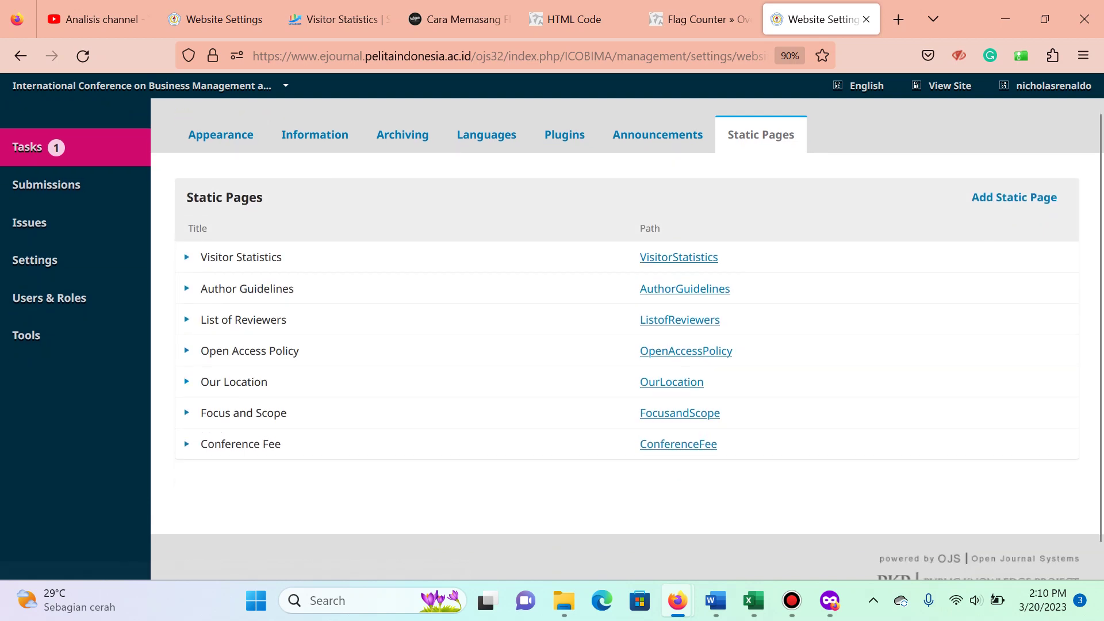
pyautogui.click(186, 257)
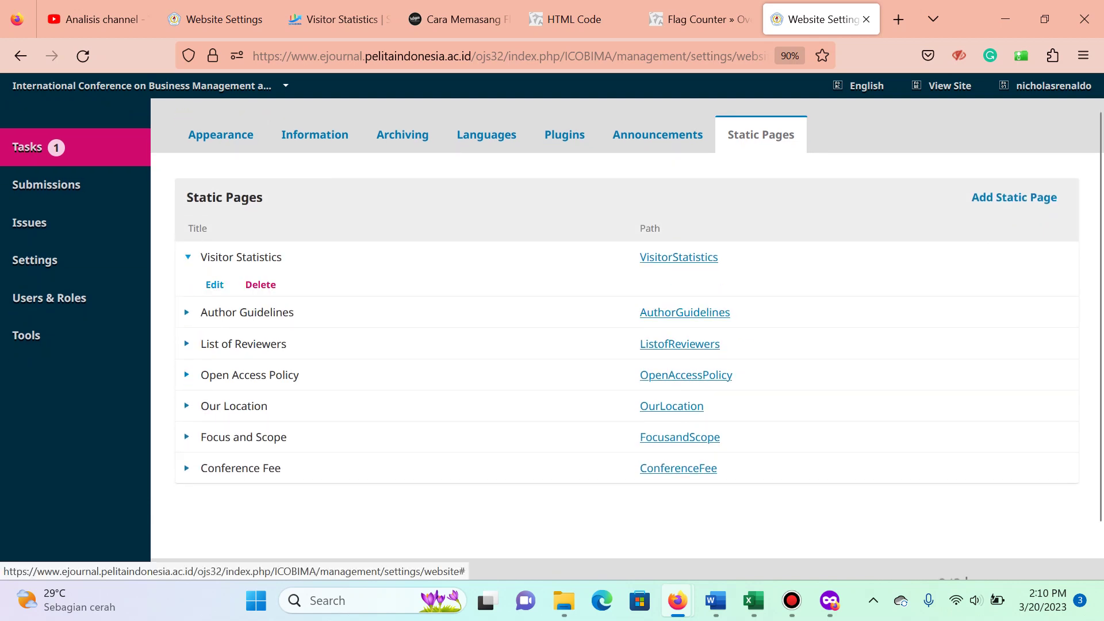
pyautogui.click(215, 284)
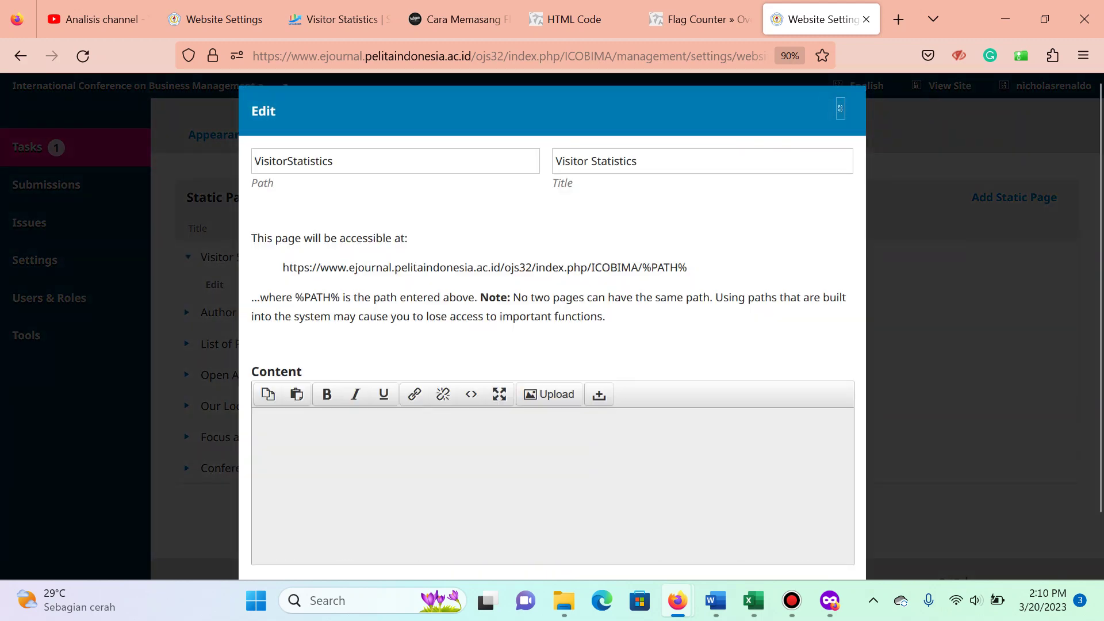
# Step: Inspect the link URL on ICOBIMA's Flag Counter image without changing it, then return to SENABIMA
pyautogui.scroll(-1, 552, 326)
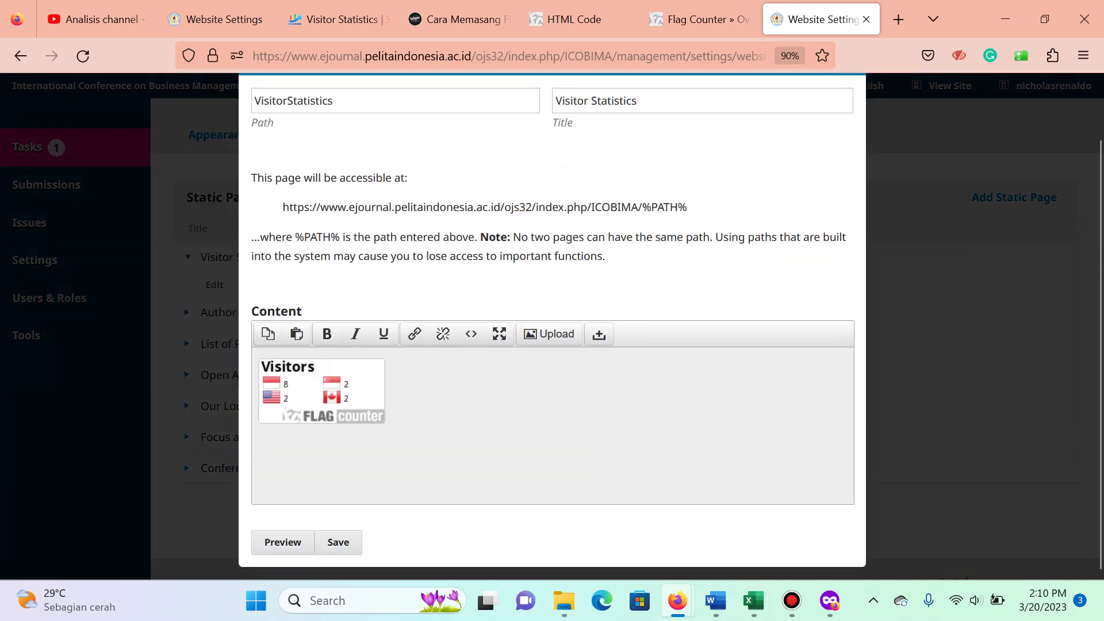
pyautogui.click(321, 391)
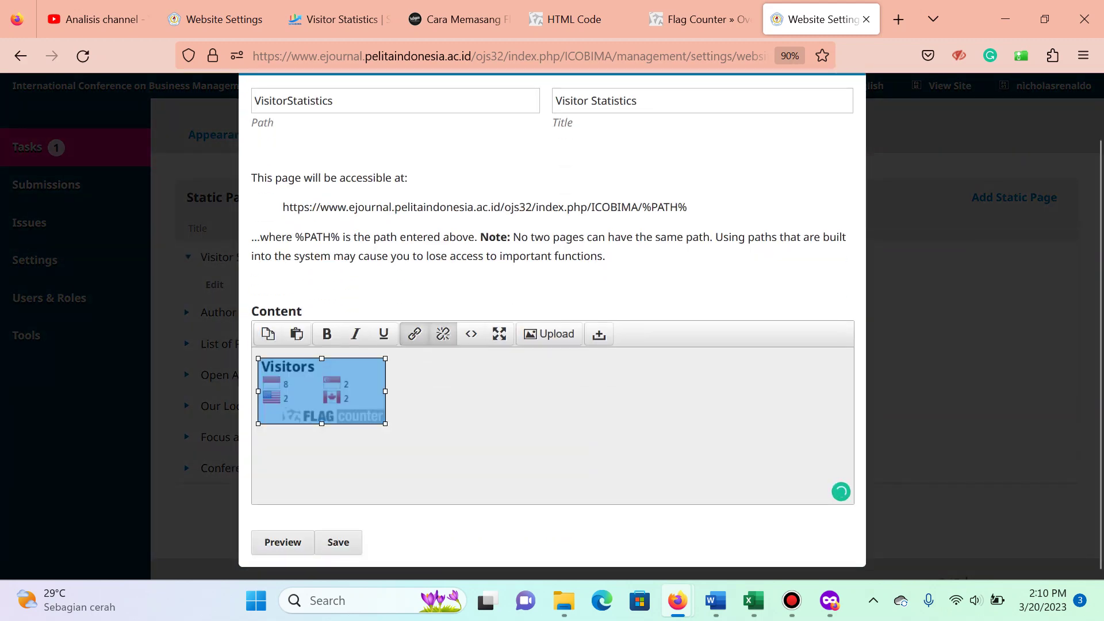
pyautogui.click(414, 334)
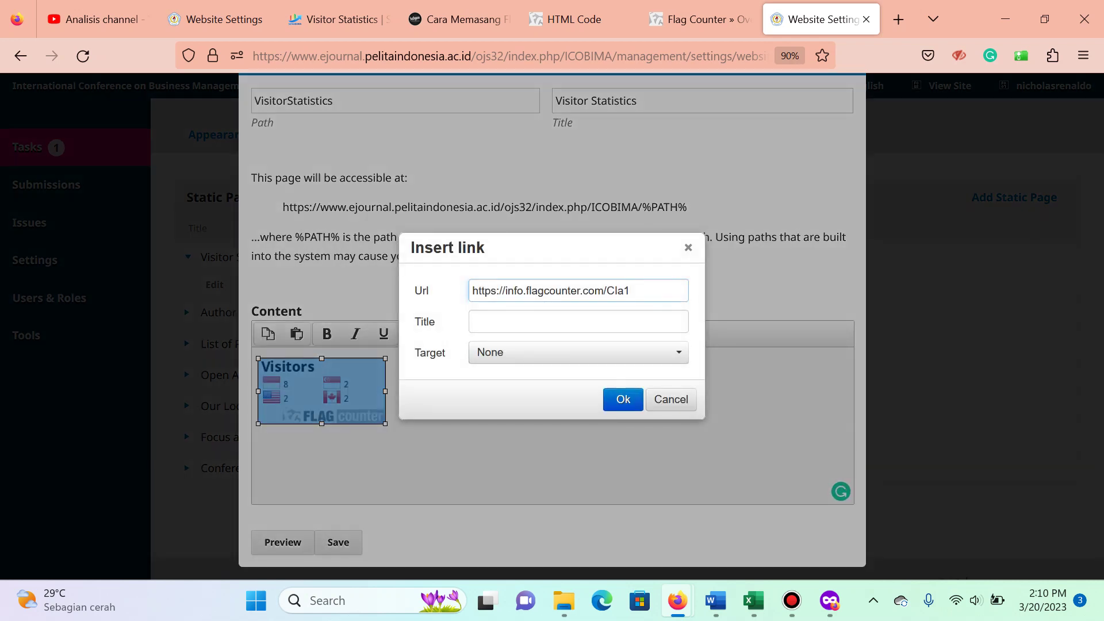
pyautogui.click(670, 399)
pyautogui.click(218, 19)
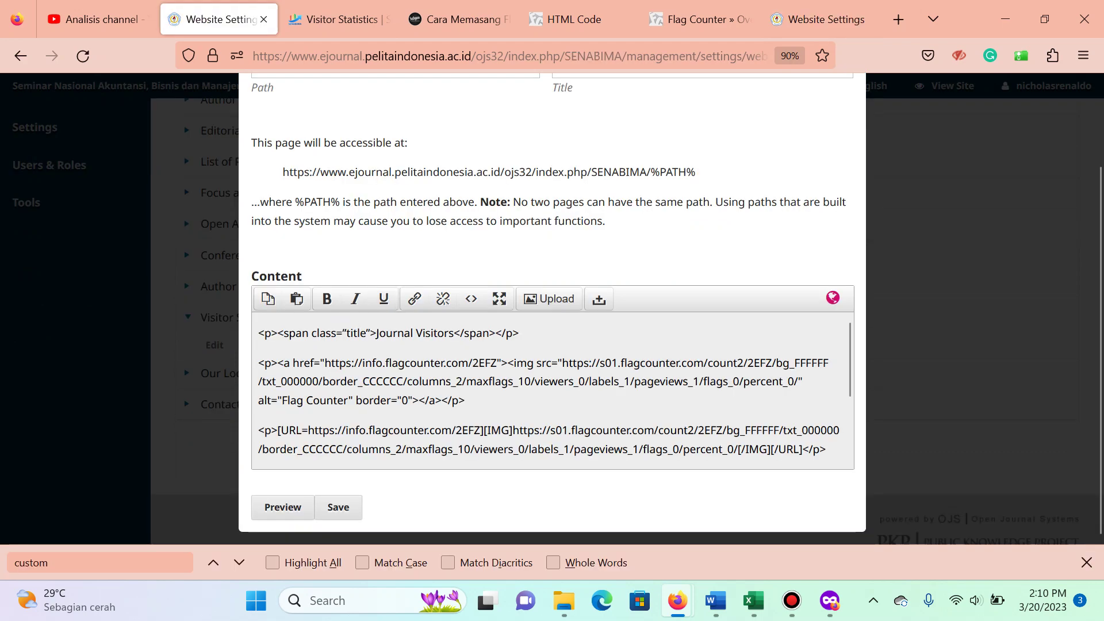
# Step: Open the 2EFZ counter's full Flag Counter statistics page and scroll through its visitor data
pyautogui.scroll(-1, 552, 388)
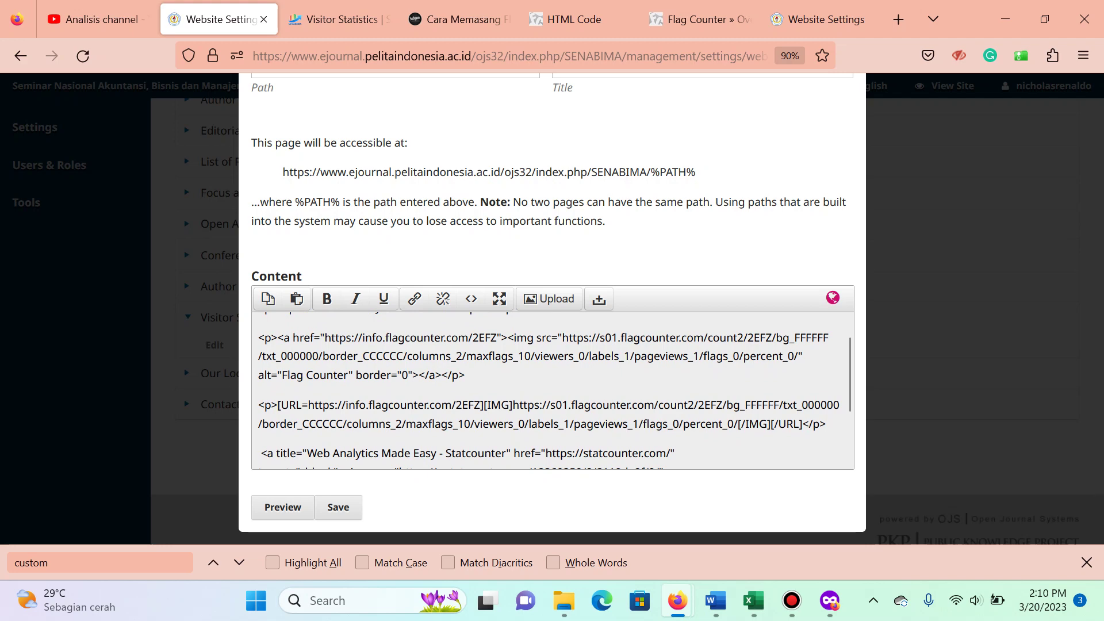
pyautogui.click(696, 19)
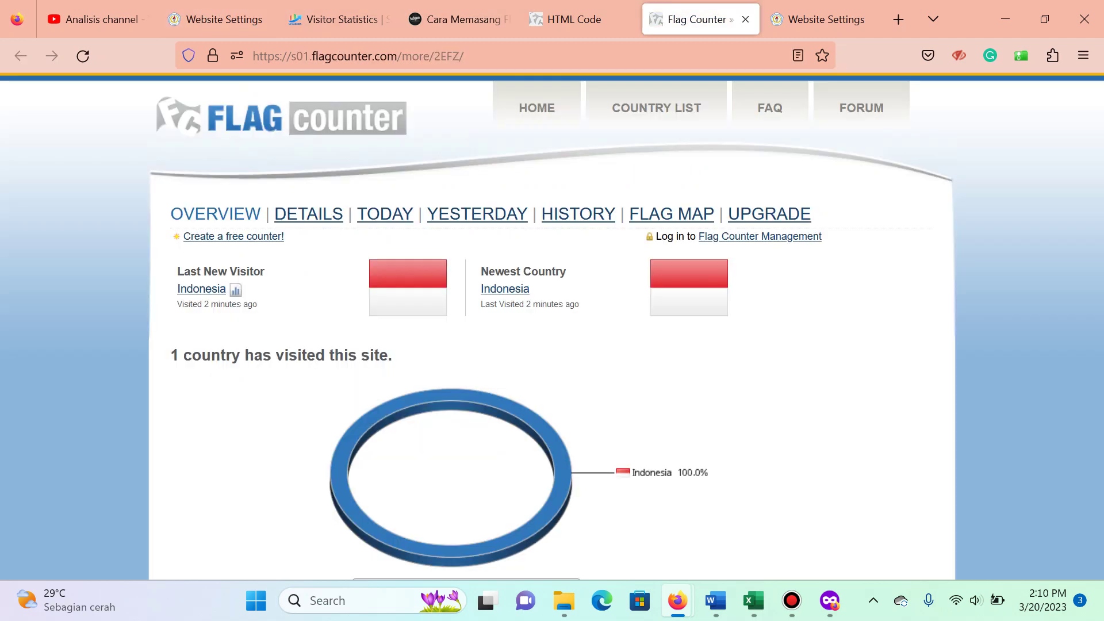
pyautogui.click(573, 19)
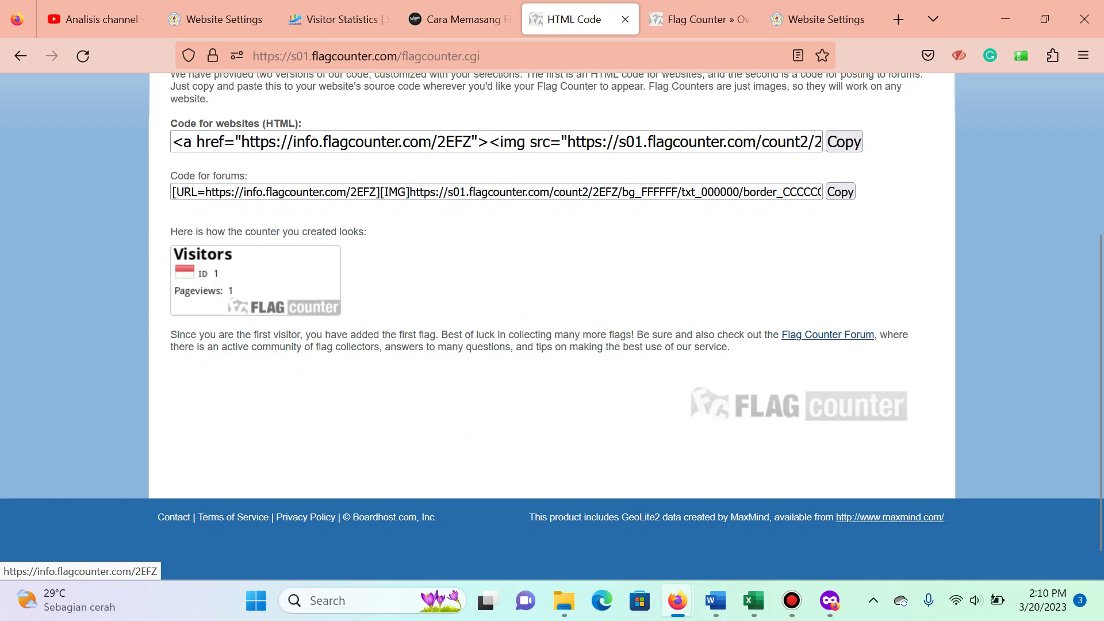
pyautogui.click(255, 280)
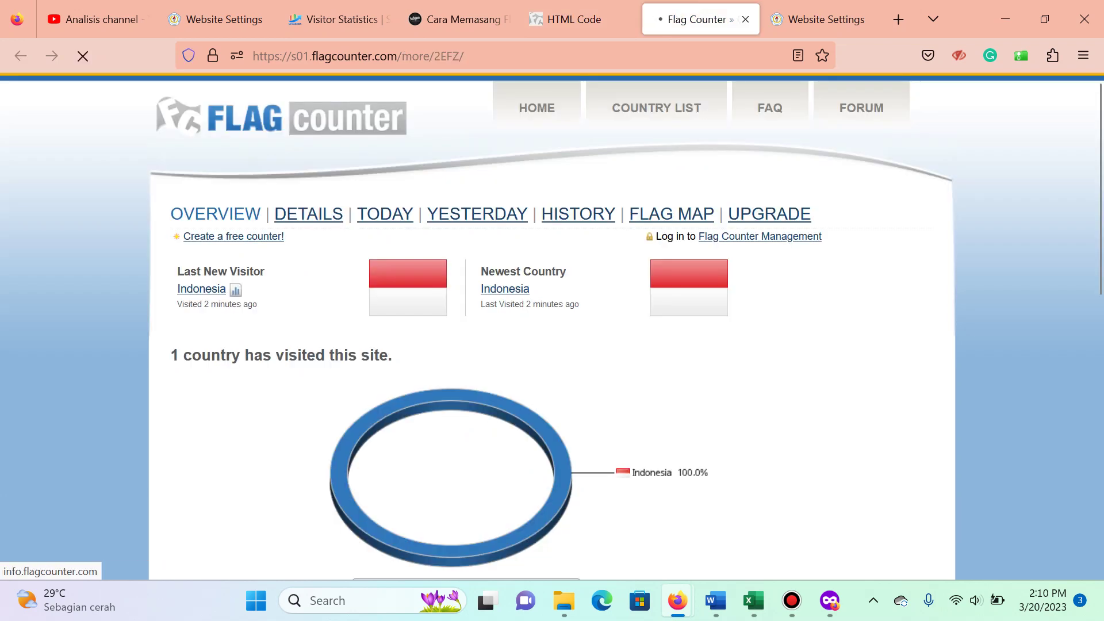
pyautogui.scroll(-4, 552, 322)
pyautogui.scroll(-8, 552, 322)
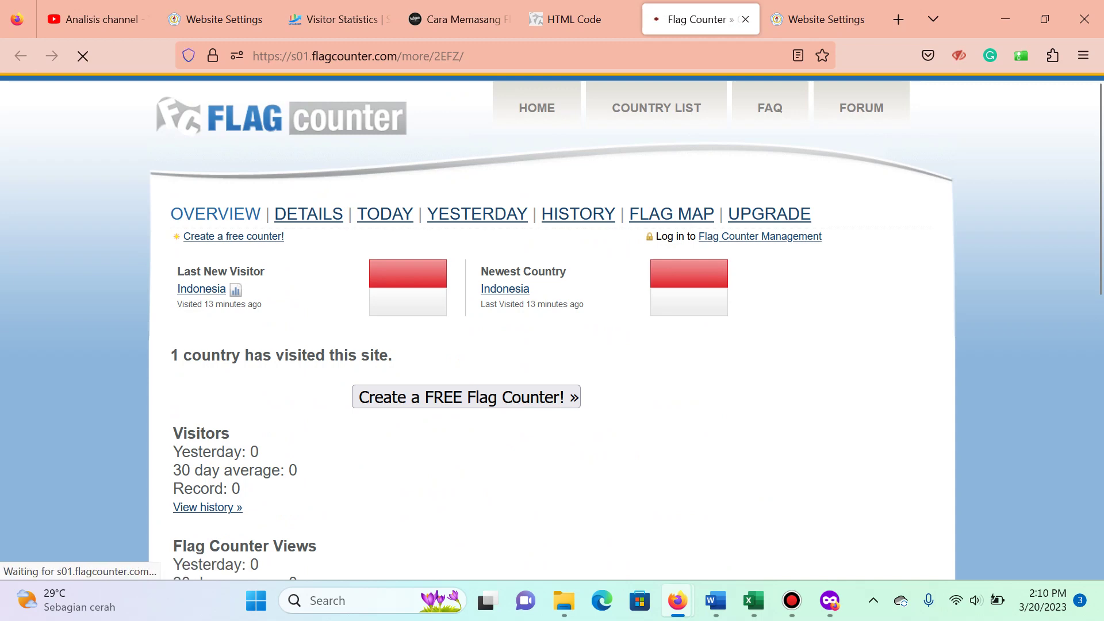
pyautogui.scroll(-3, 552, 322)
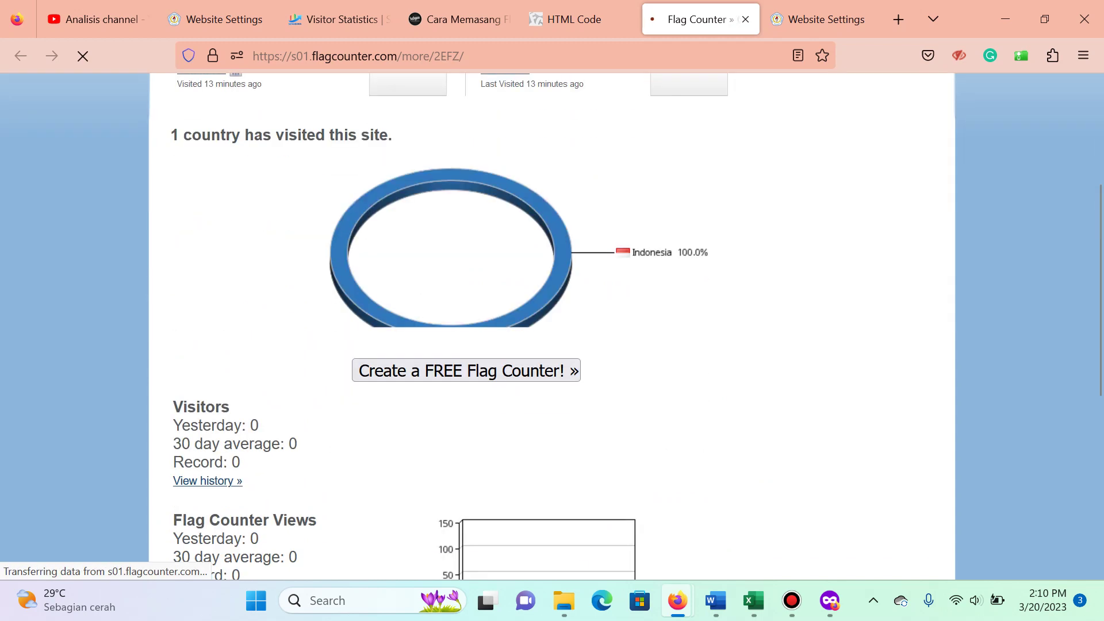
pyautogui.scroll(-3, 552, 322)
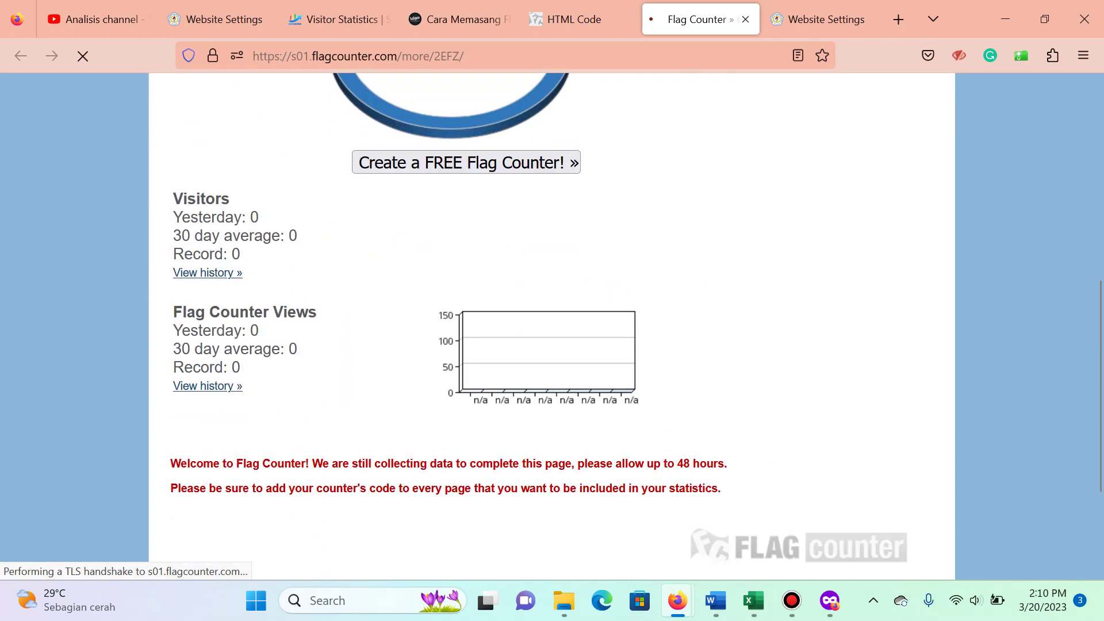
# Step: Close the statistics page and go back to the SENABIMA Visitor Statistics content
pyautogui.click(745, 19)
pyautogui.click(339, 19)
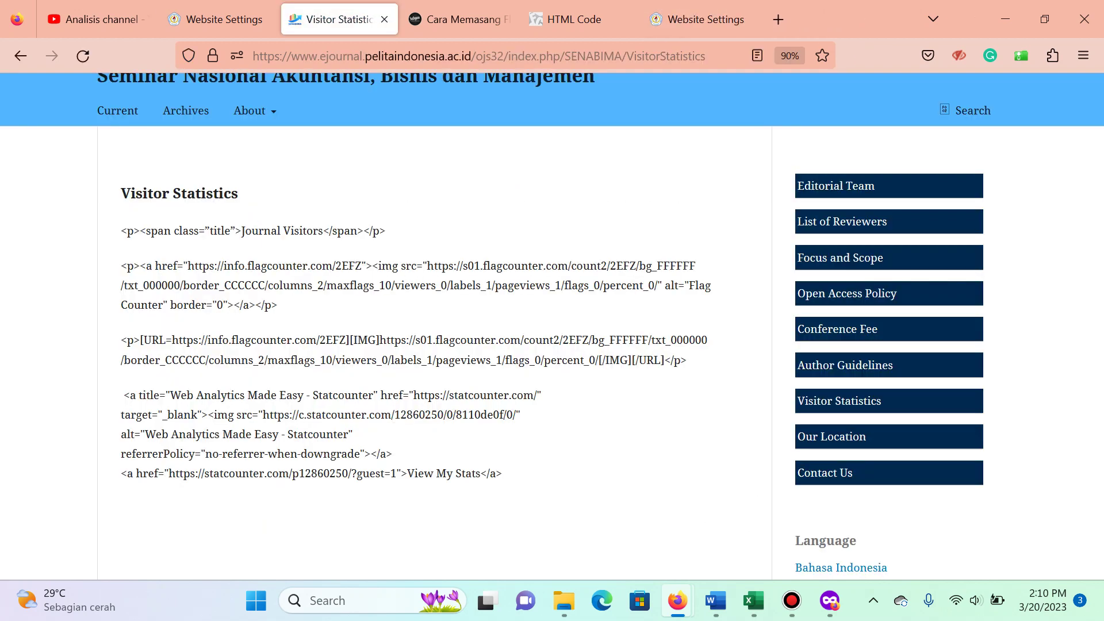
pyautogui.hotkey('ctrl', 'pageup')
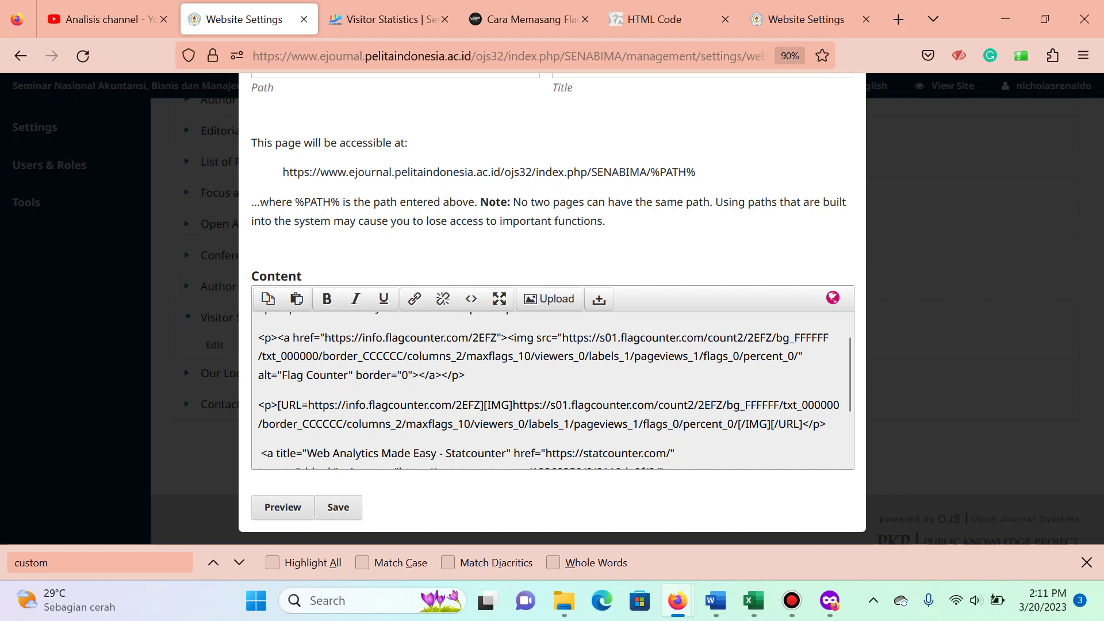
# Step: Copy the counter's img src URL and load the Flag Counter image by itself in a new tab
pyautogui.moveTo(568, 343); pyautogui.dragTo(804, 362)
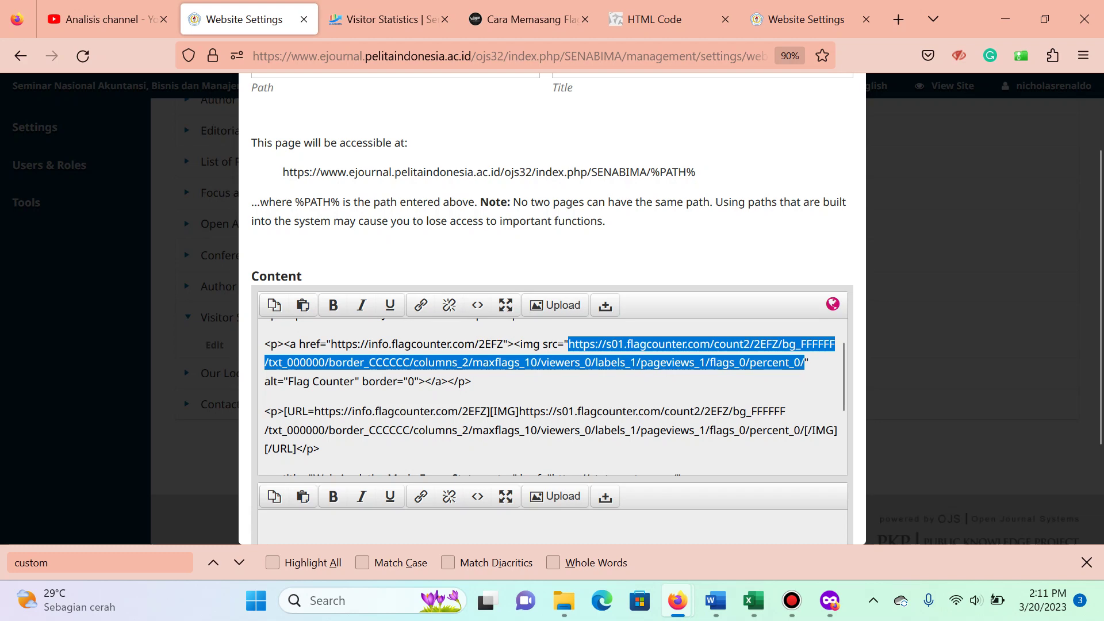
pyautogui.hotkey('ctrl', 'c')
pyautogui.hotkey('ctrl', 't')
pyautogui.hotkey('ctrl', 'v')
pyautogui.press('Return')
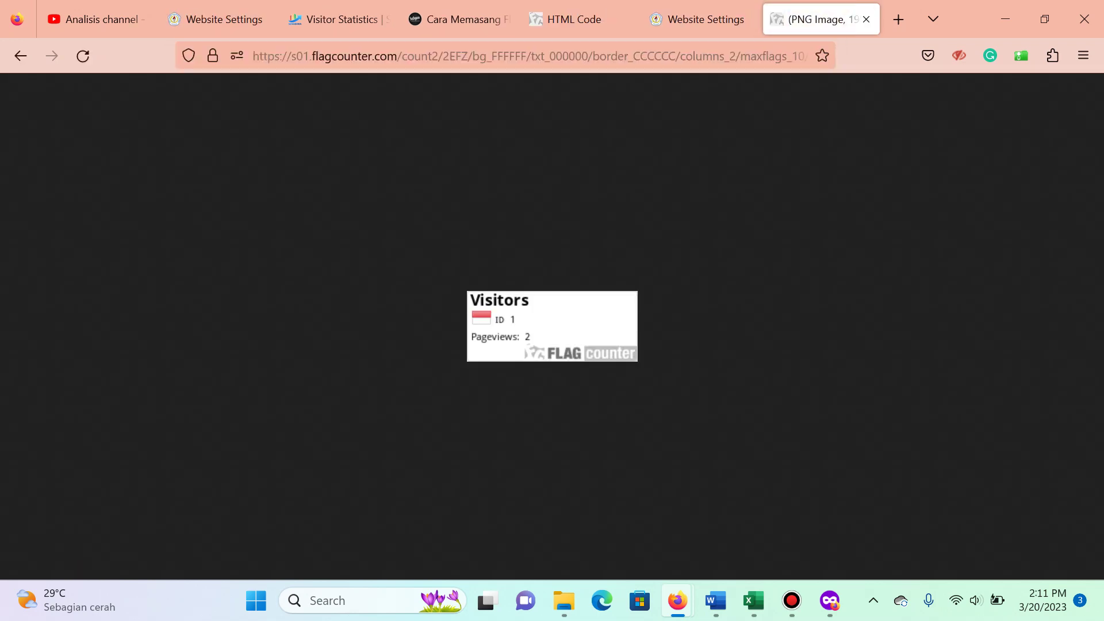
pyautogui.rightClick(557, 333)
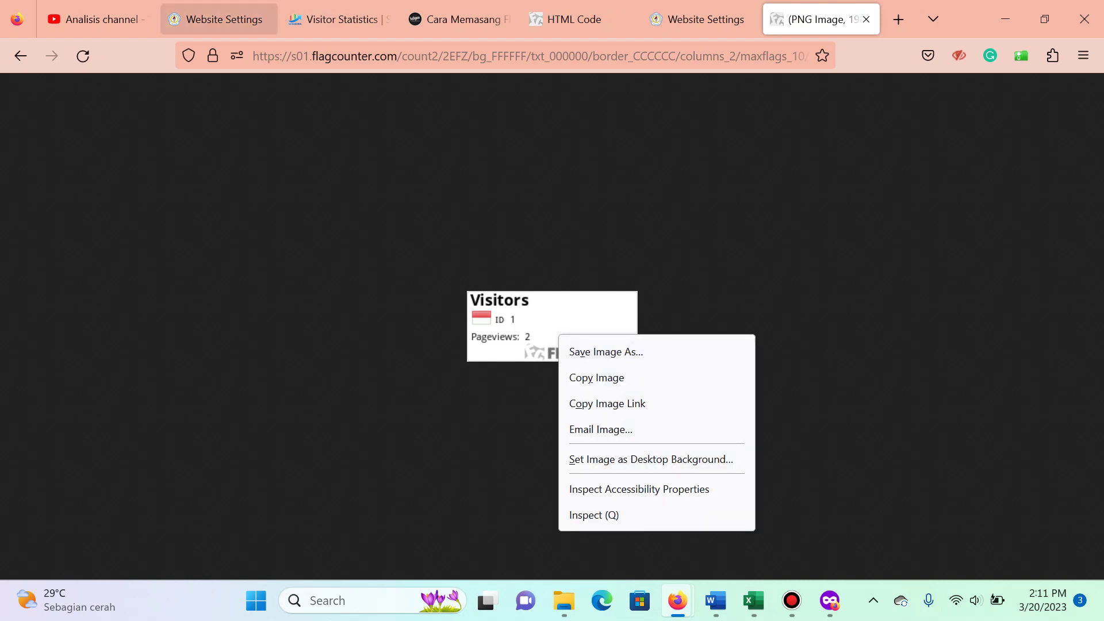
# Step: Recheck the SENABIMA source against the standalone counter image and its full web address
pyautogui.click(218, 19)
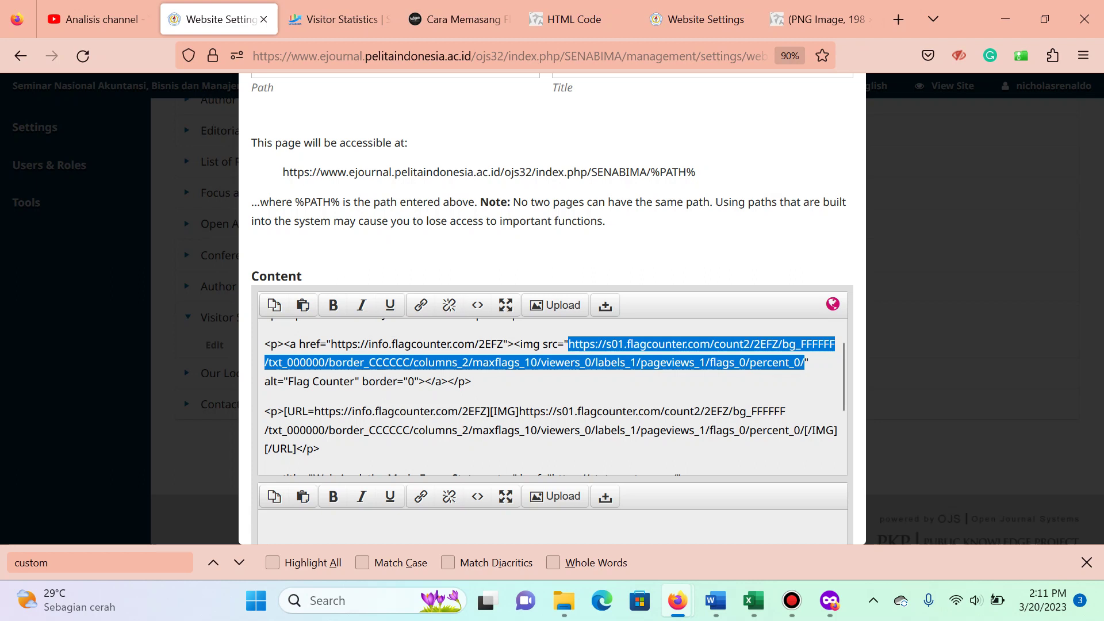
pyautogui.scroll(-3, 554, 397)
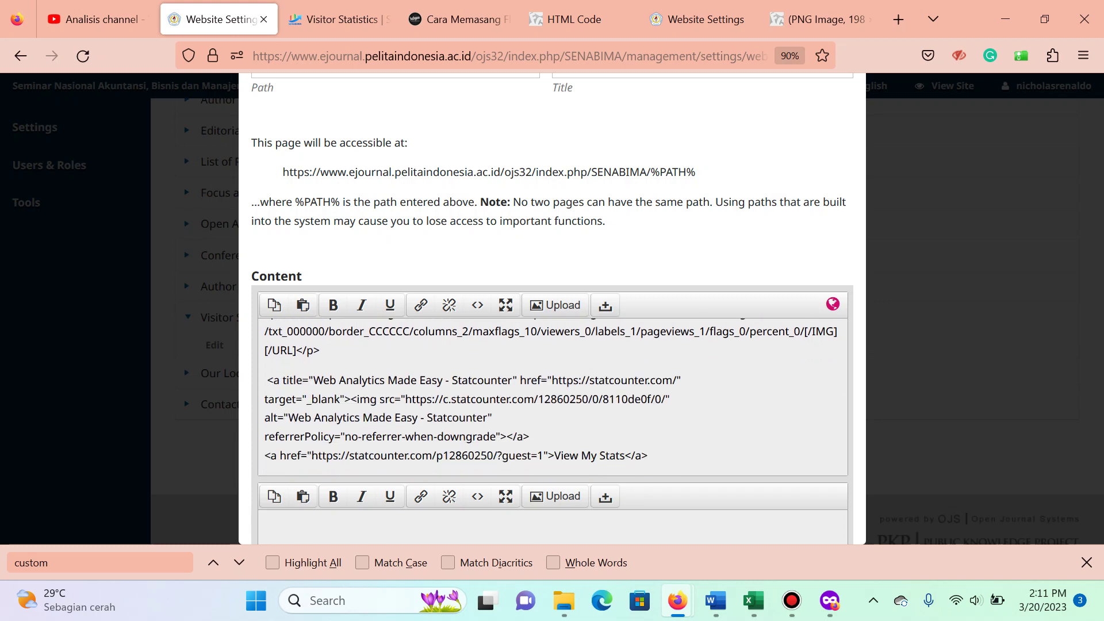
pyautogui.scroll(2, 554, 397)
pyautogui.scroll(1, 554, 396)
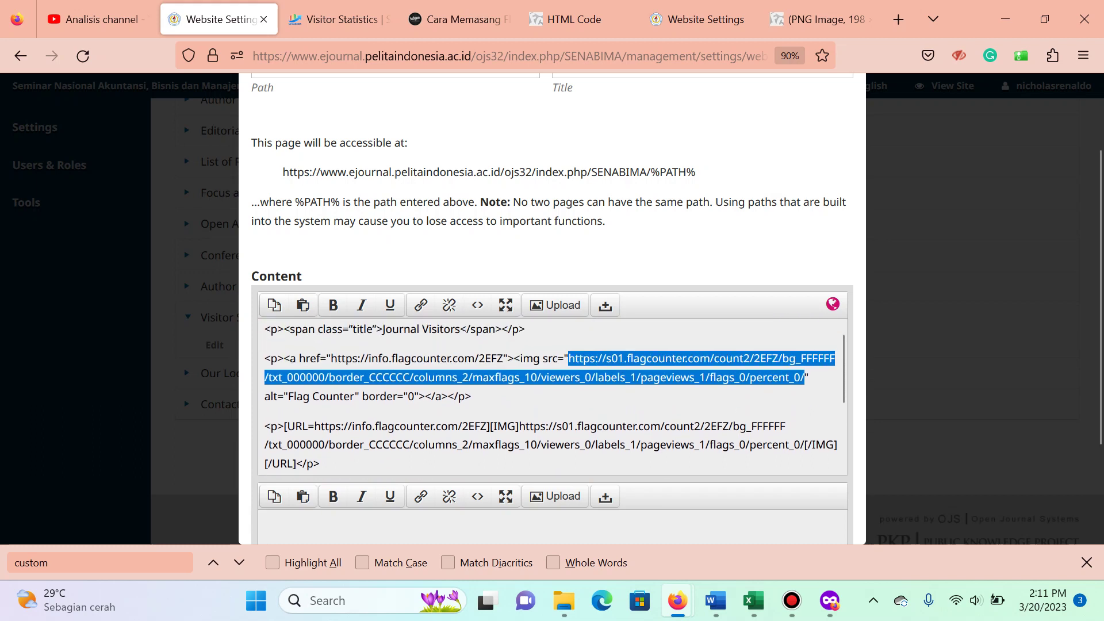
pyautogui.click(816, 19)
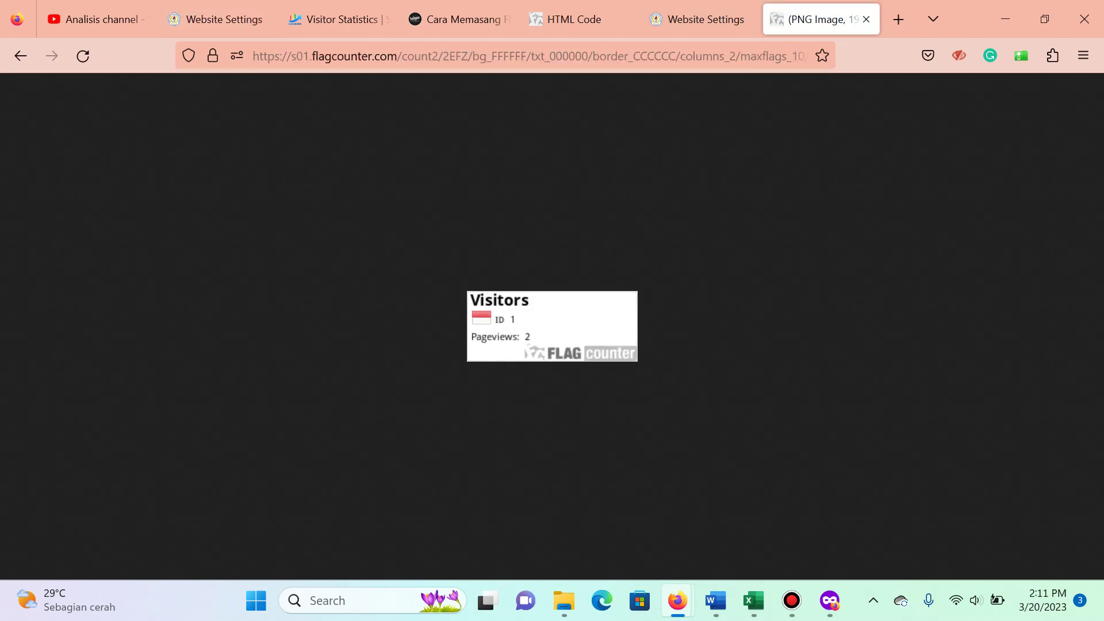
pyautogui.hotkey('ctrl', 'l')
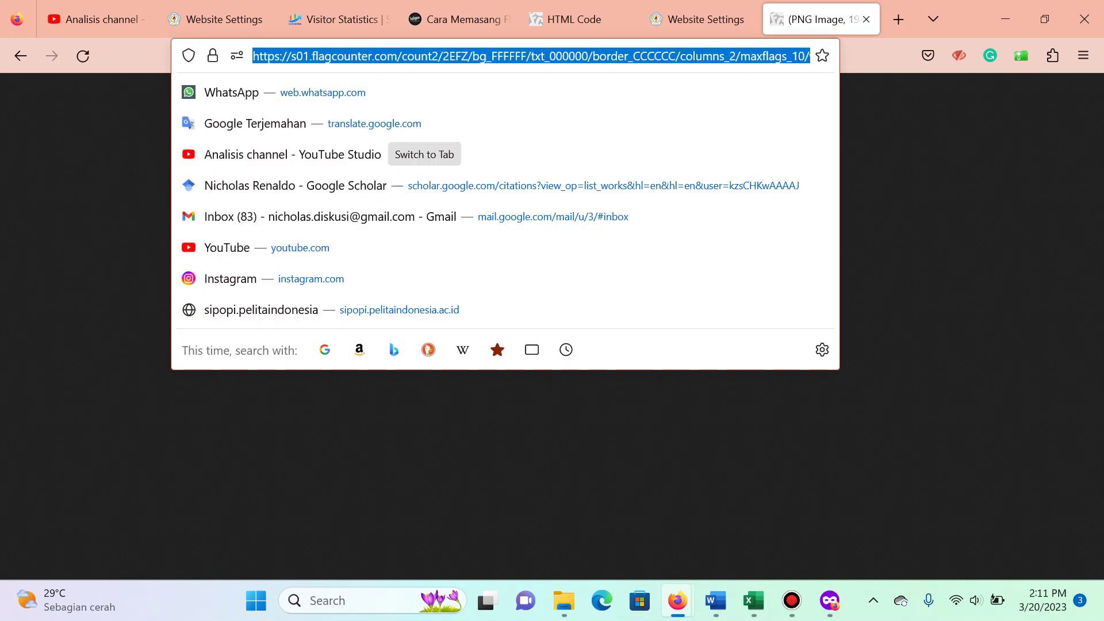
pyautogui.click(218, 19)
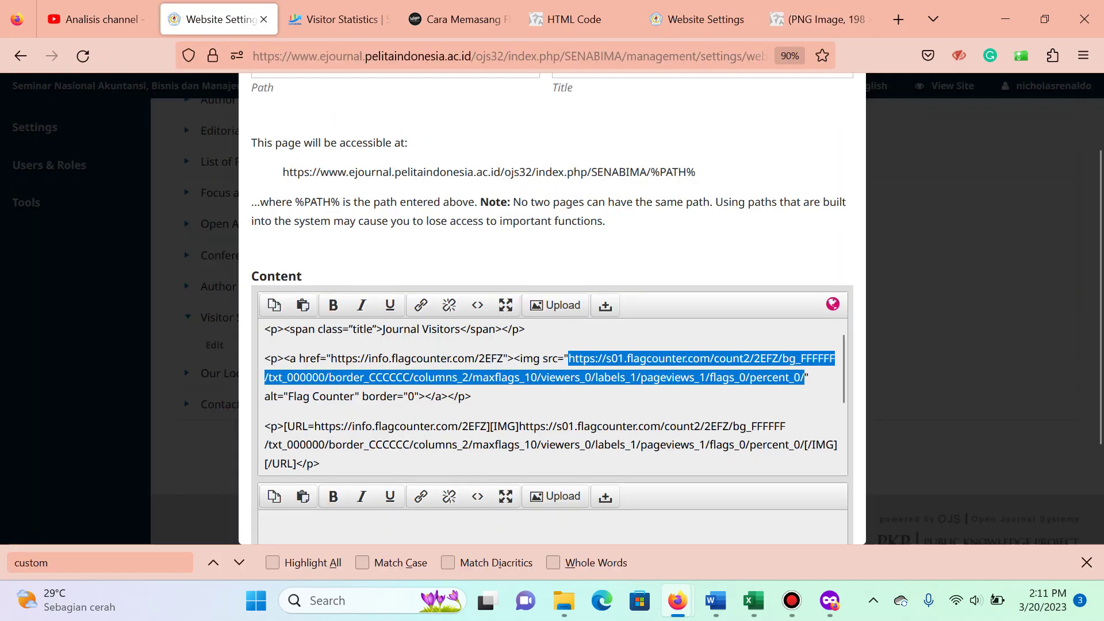
# Step: Add an empty line below Journal Visitors in the SENABIMA content
pyautogui.click(525, 329)
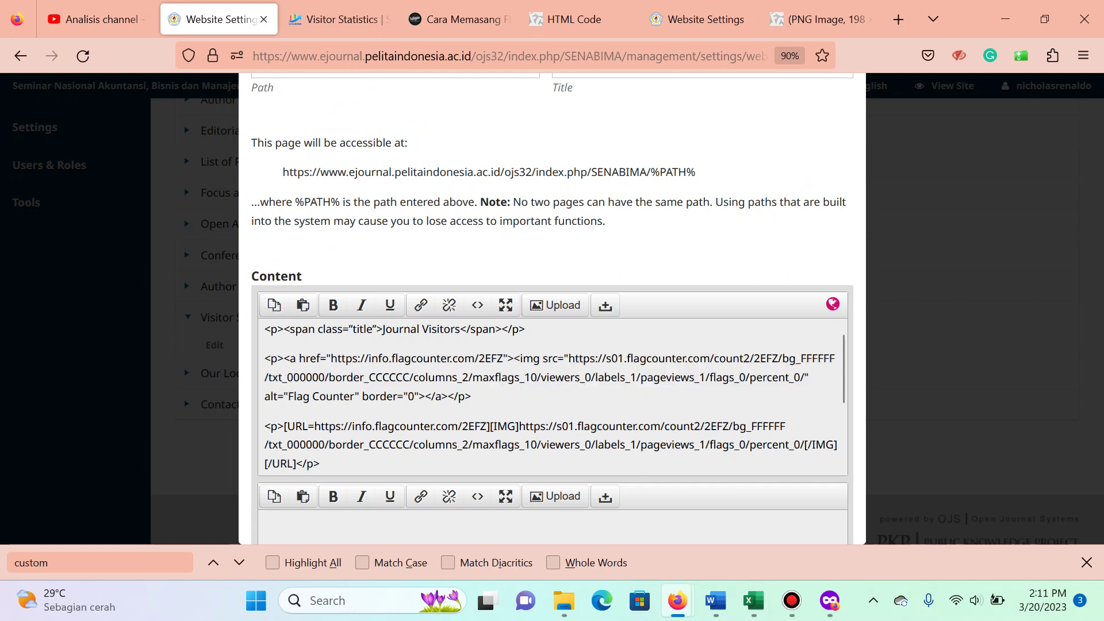
pyautogui.press('Return')
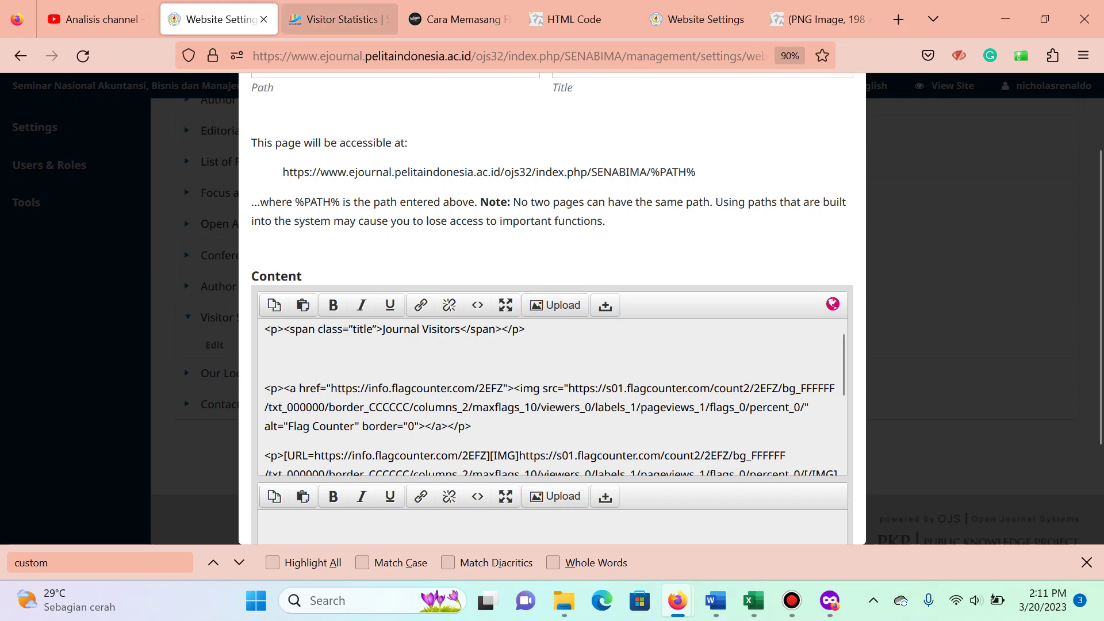
pyautogui.click(698, 19)
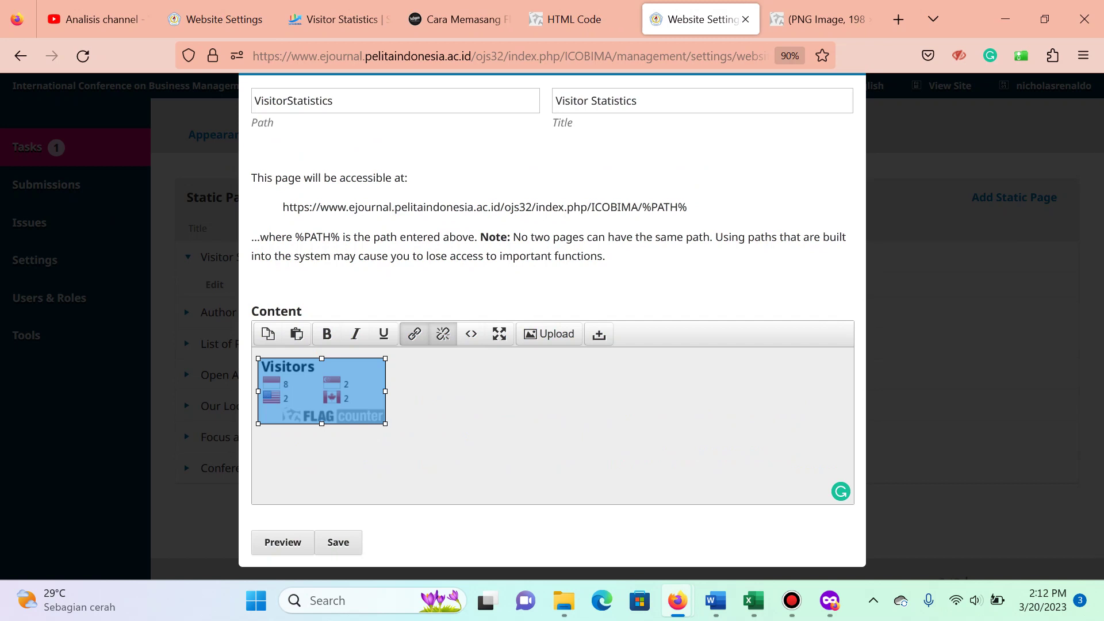
# Step: Copy ICOBIMA's Flag Counter image and paste it onto the empty line in SENABIMA's content
pyautogui.rightClick(319, 391)
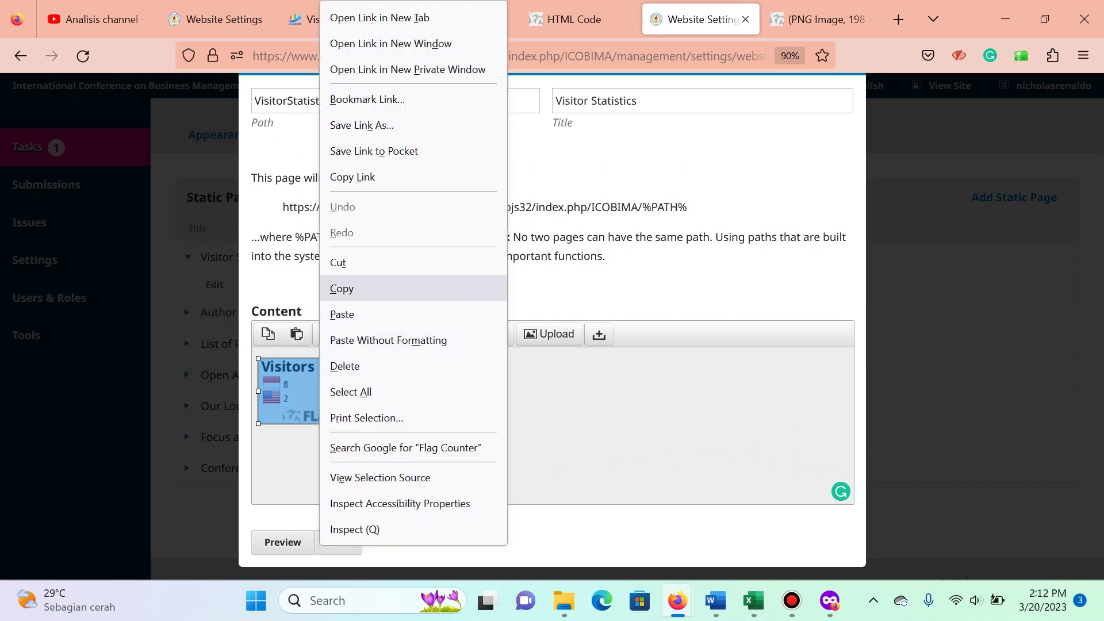
pyautogui.click(339, 286)
pyautogui.hotkey('ctrl', '2')
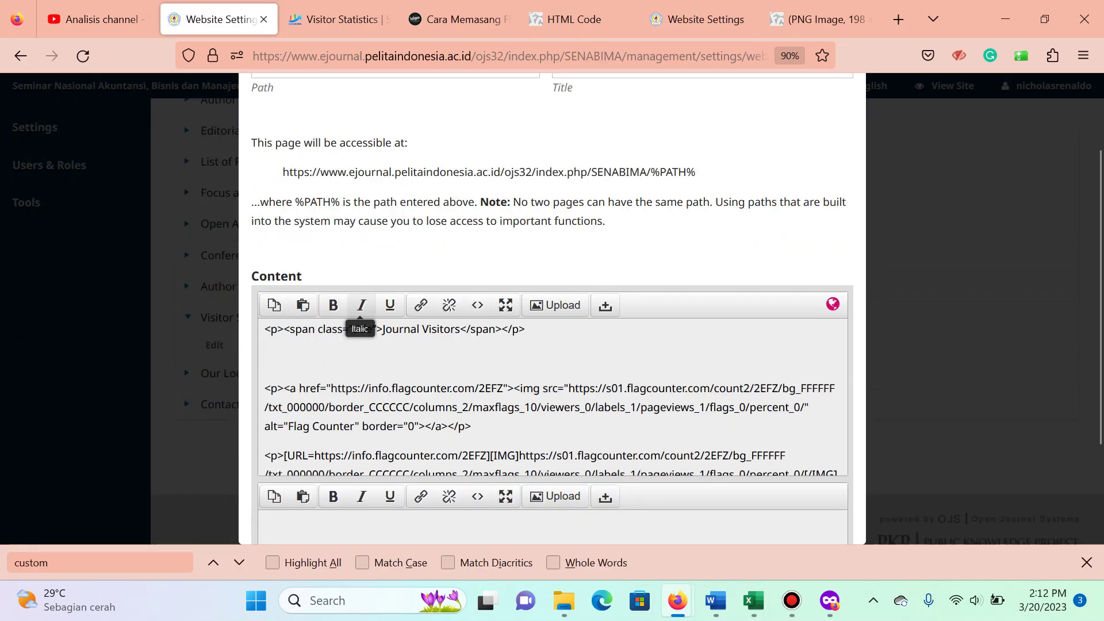
pyautogui.click(264, 358)
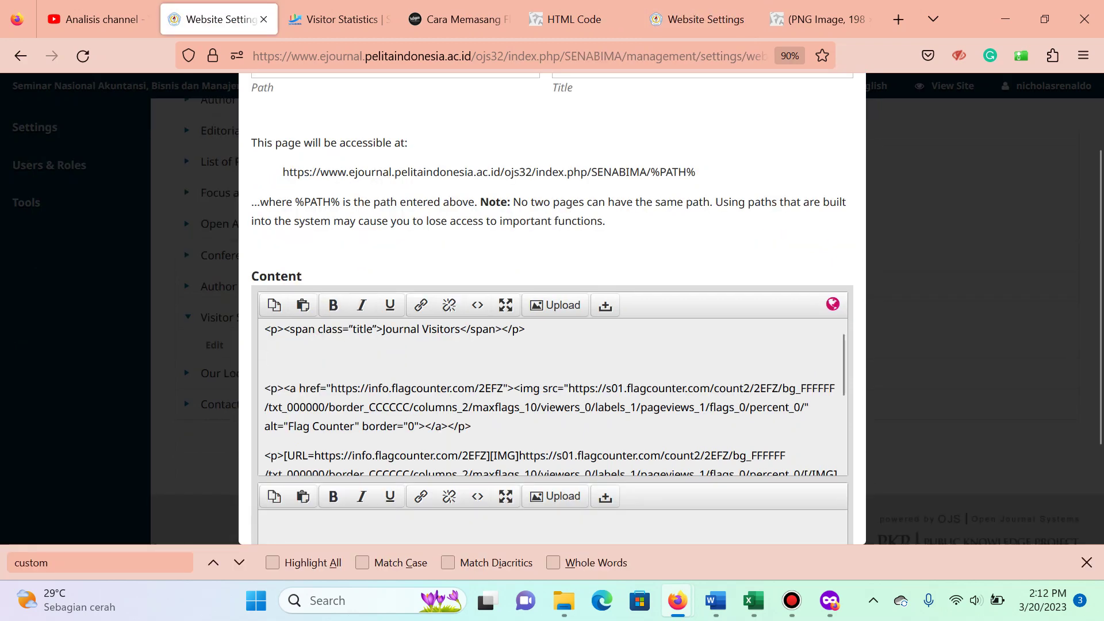
pyautogui.hotkey('ctrl', 'v')
pyautogui.rightClick(301, 367)
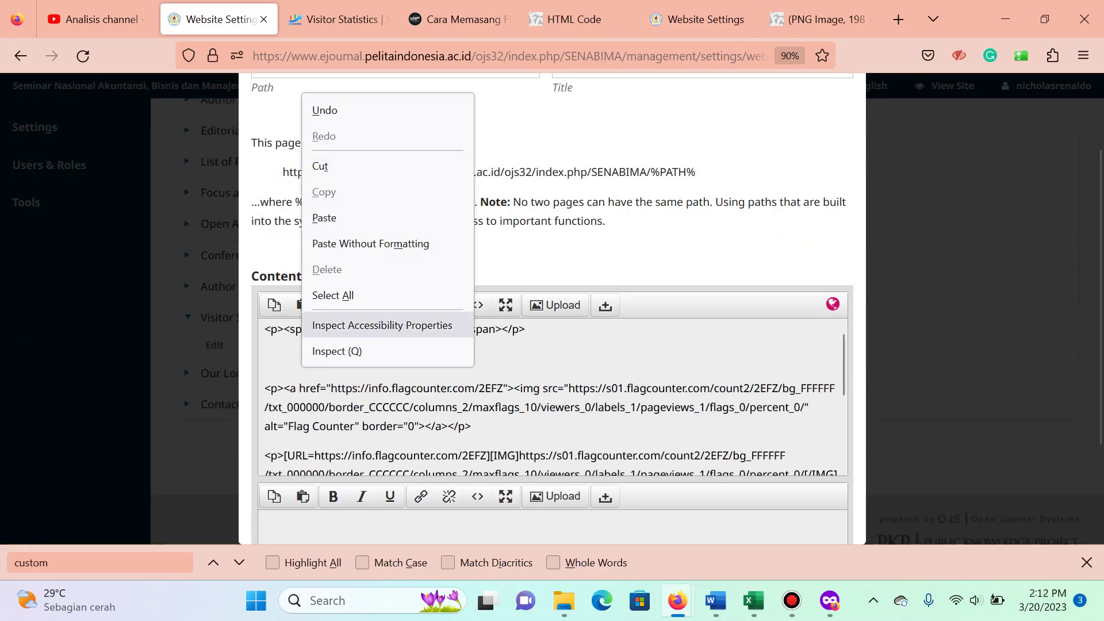
pyautogui.press('Escape')
pyautogui.click(302, 367)
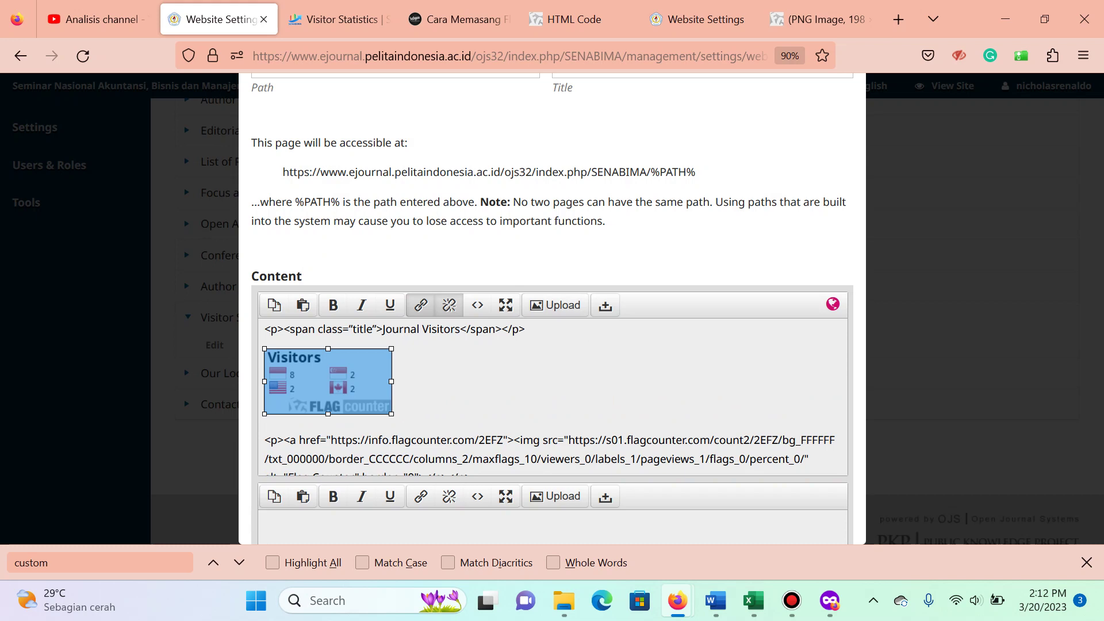
# Step: Check ICOBIMA's image link, then select the s01.flagcounter.com image address in SENABIMA's code
pyautogui.hotkey('ctrl', '6')
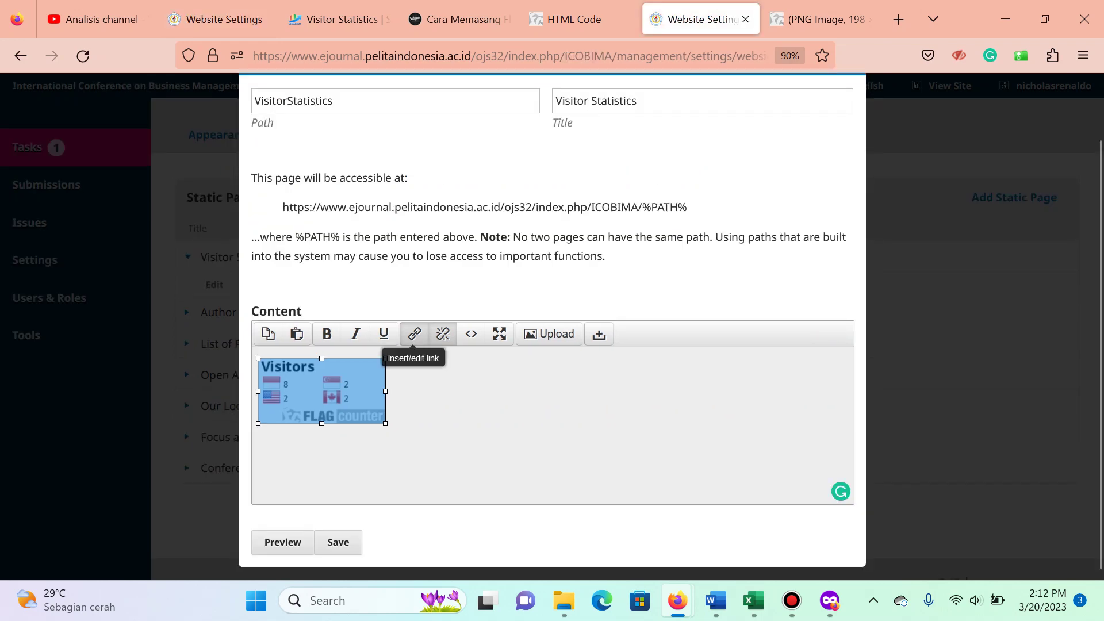
pyautogui.click(414, 333)
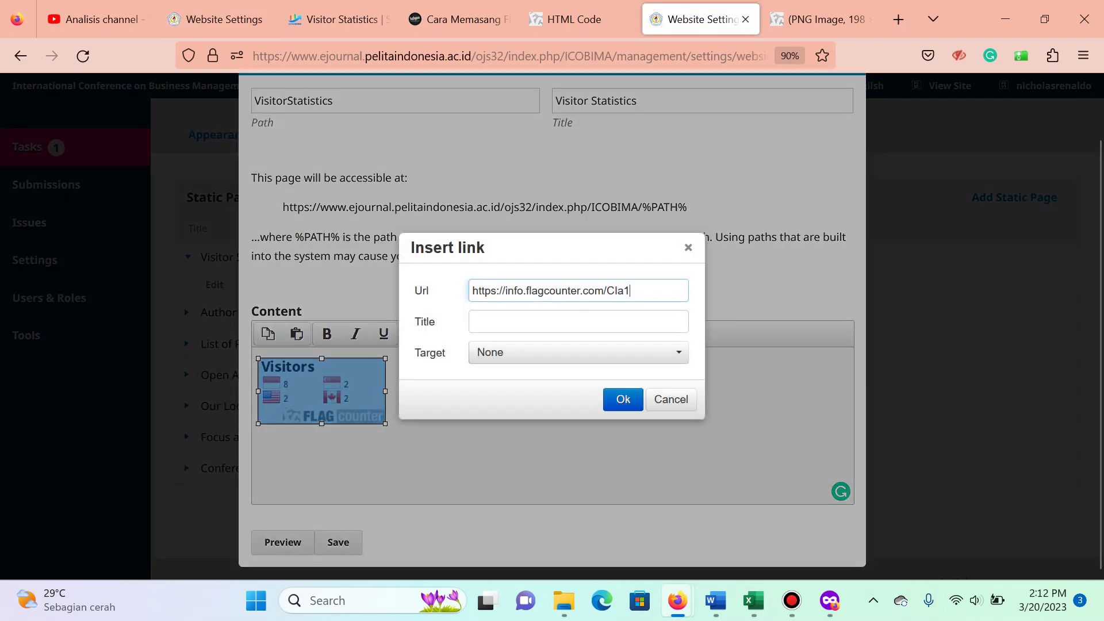
pyautogui.click(670, 399)
pyautogui.hotkey('ctrl', '2')
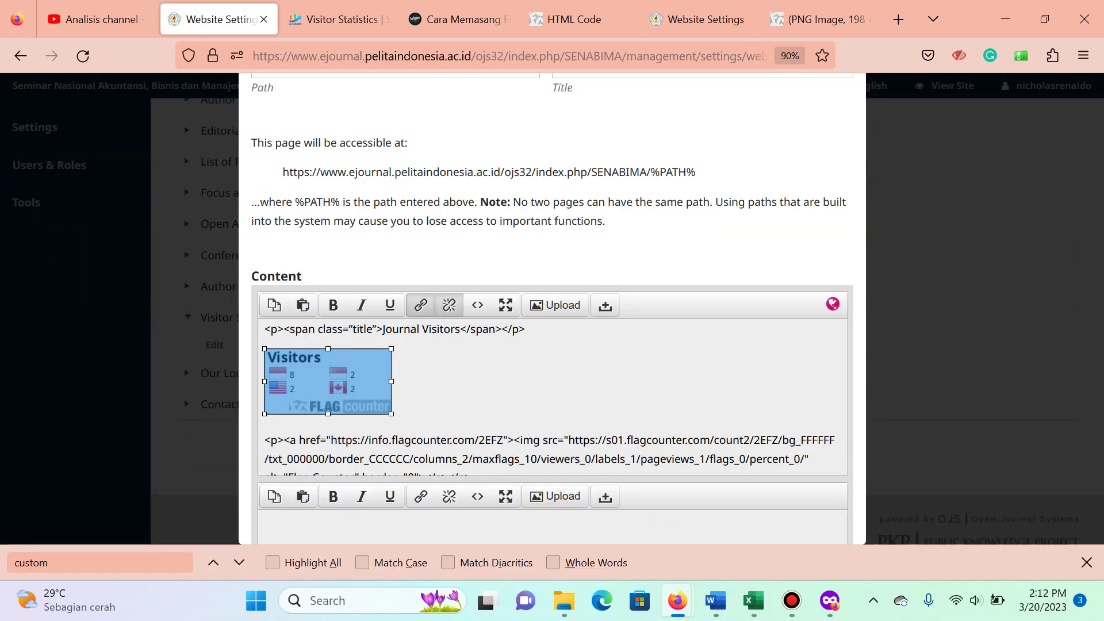
pyautogui.scroll(-1, 552, 397)
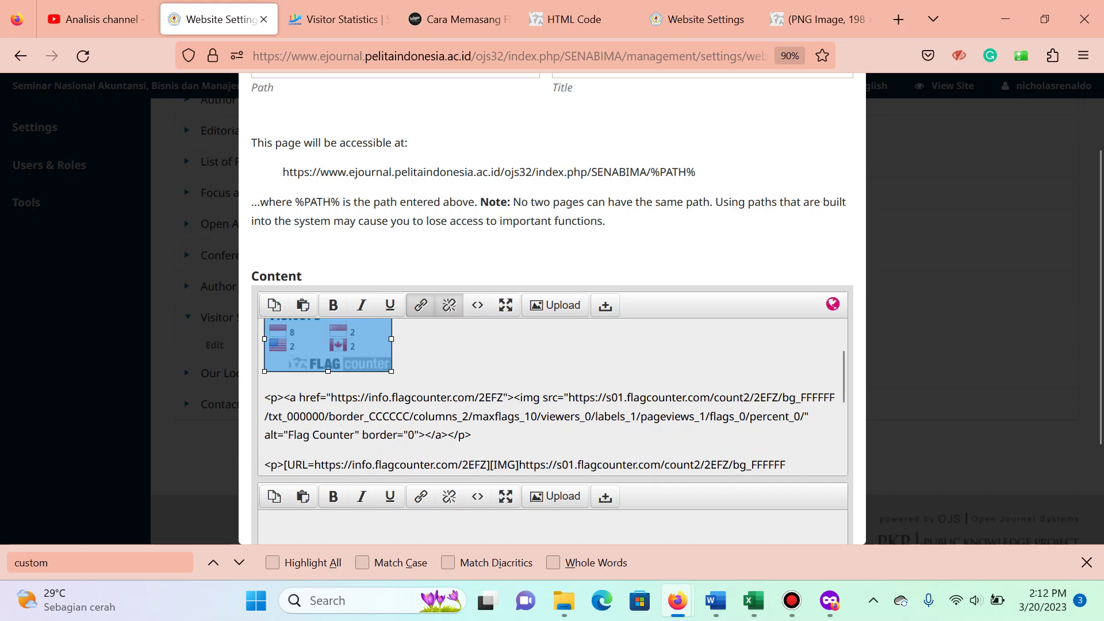
pyautogui.moveTo(568, 397); pyautogui.dragTo(806, 416)
pyautogui.scroll(1, 552, 397)
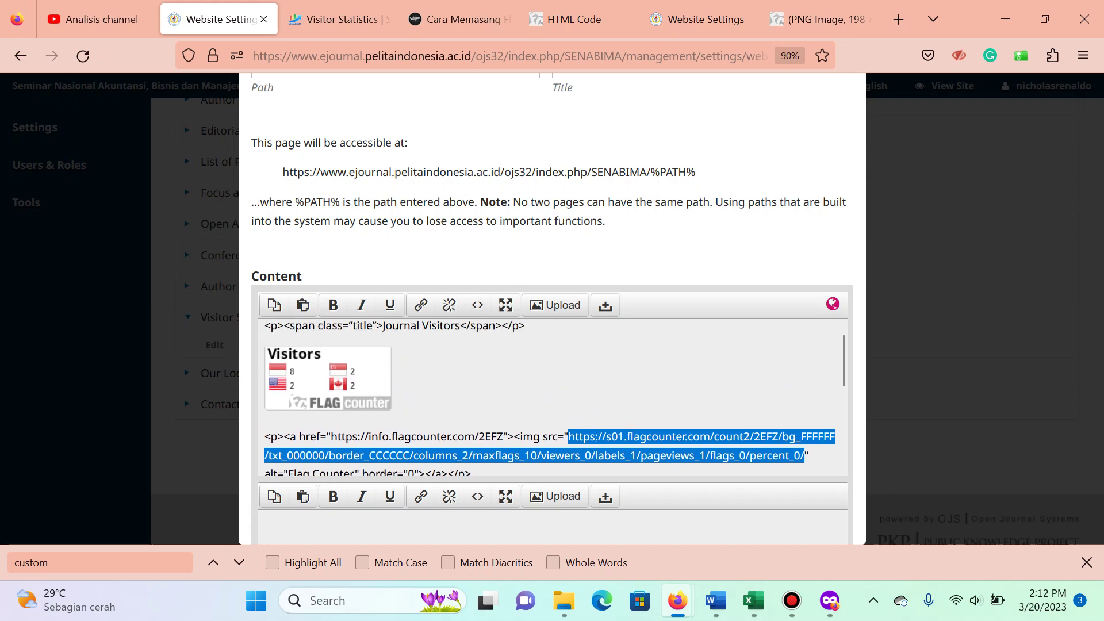
# Step: Link the pasted Flag Counter image to the s01.flagcounter.com address and save the page
pyautogui.click(327, 388)
pyautogui.click(420, 304)
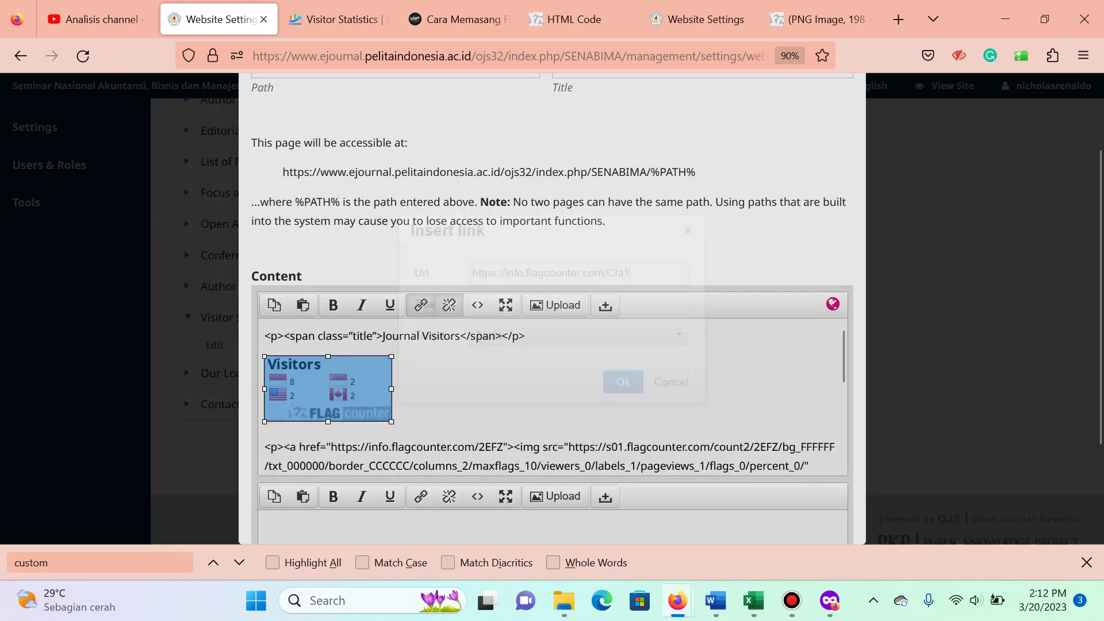
pyautogui.hotkey('ctrl', 'a')
pyautogui.hotkey('ctrl', 'v')
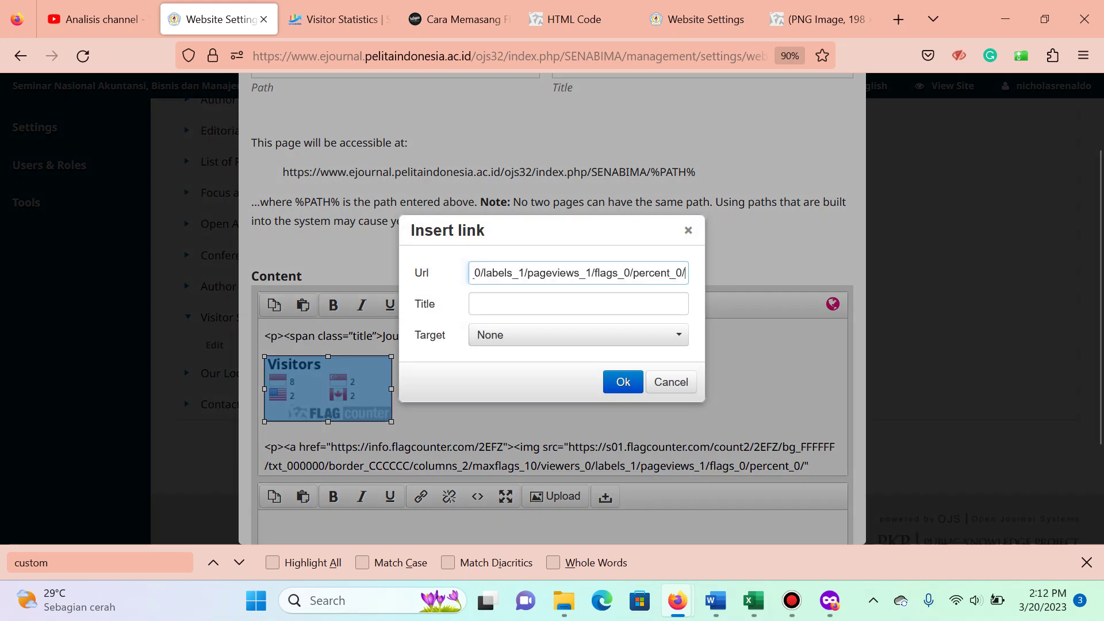
pyautogui.click(622, 381)
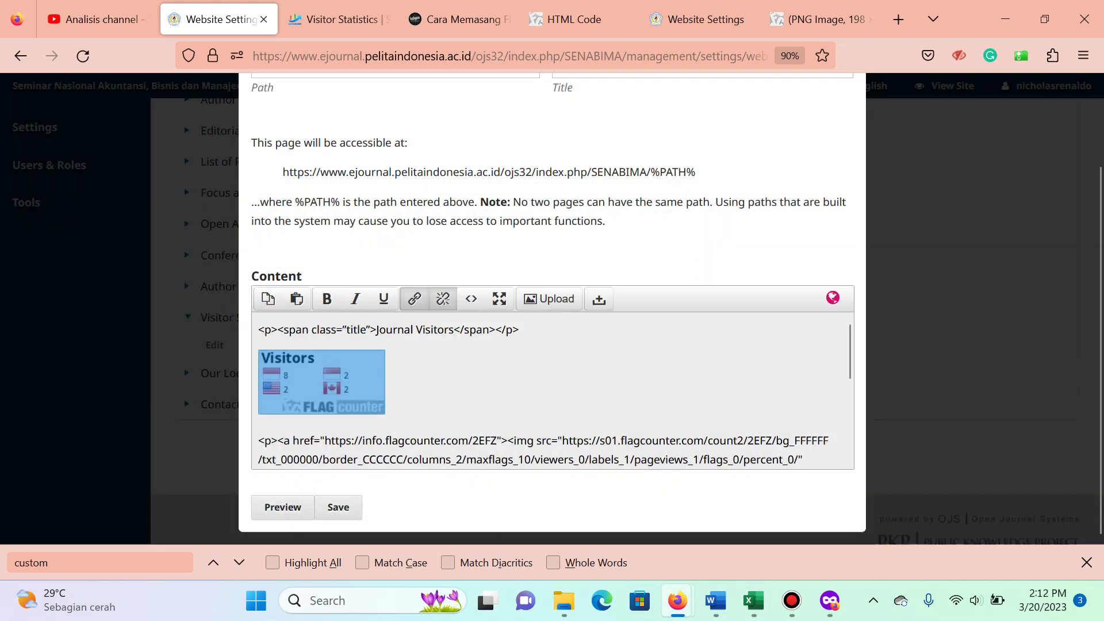
pyautogui.click(338, 507)
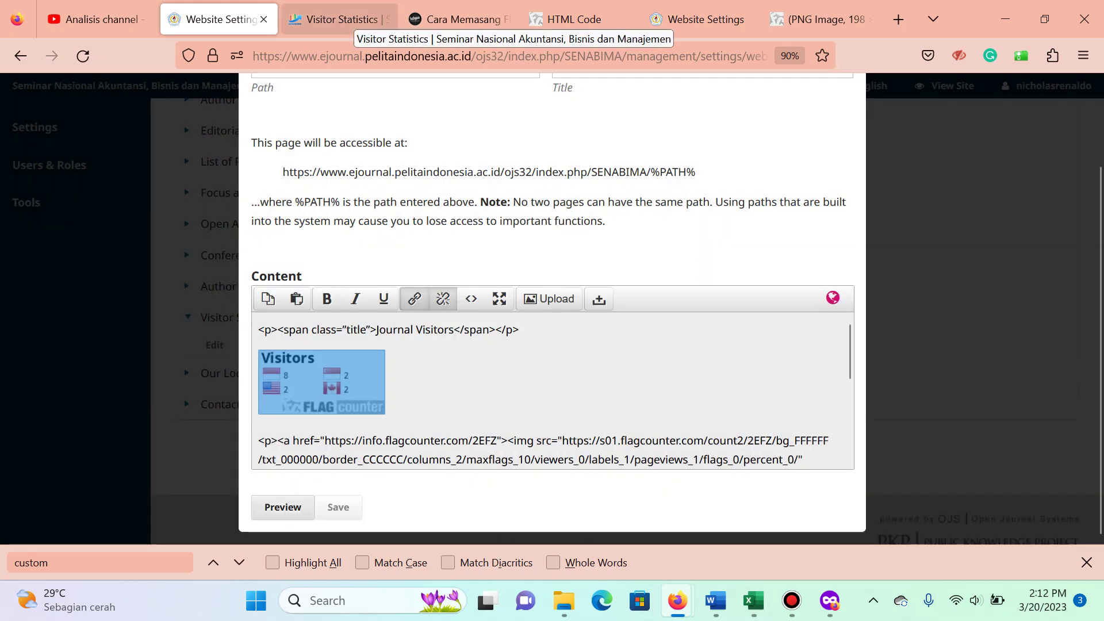
# Step: Open the SENABIMA public site in a new tab and reload its Visitor Statistics page
pyautogui.click(339, 19)
pyautogui.click(384, 19)
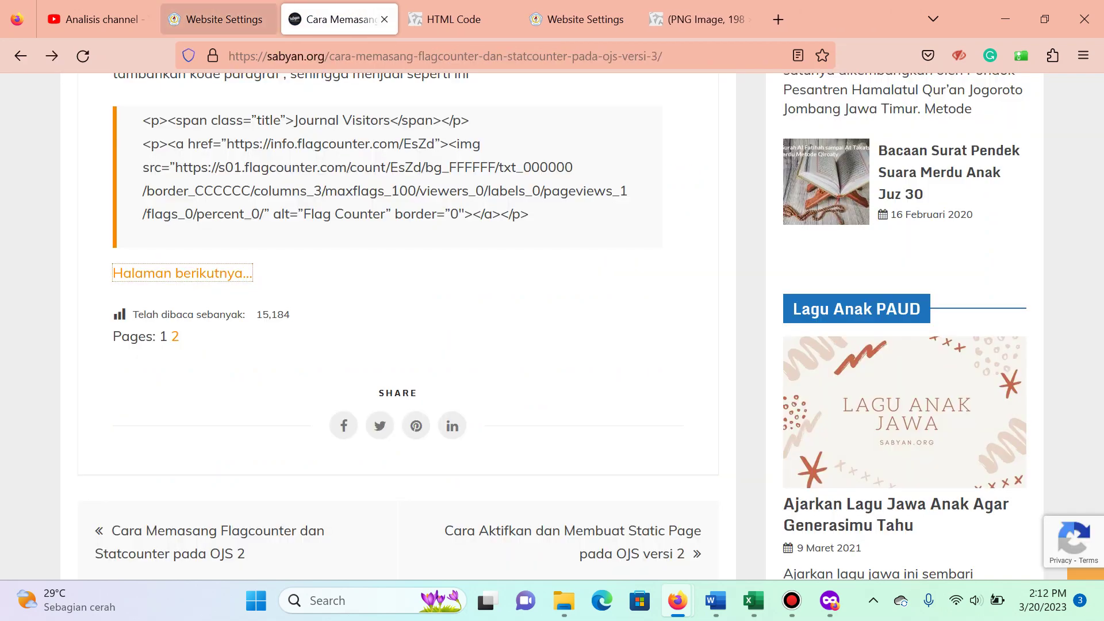
pyautogui.click(218, 19)
pyautogui.scroll(3, 678, 254)
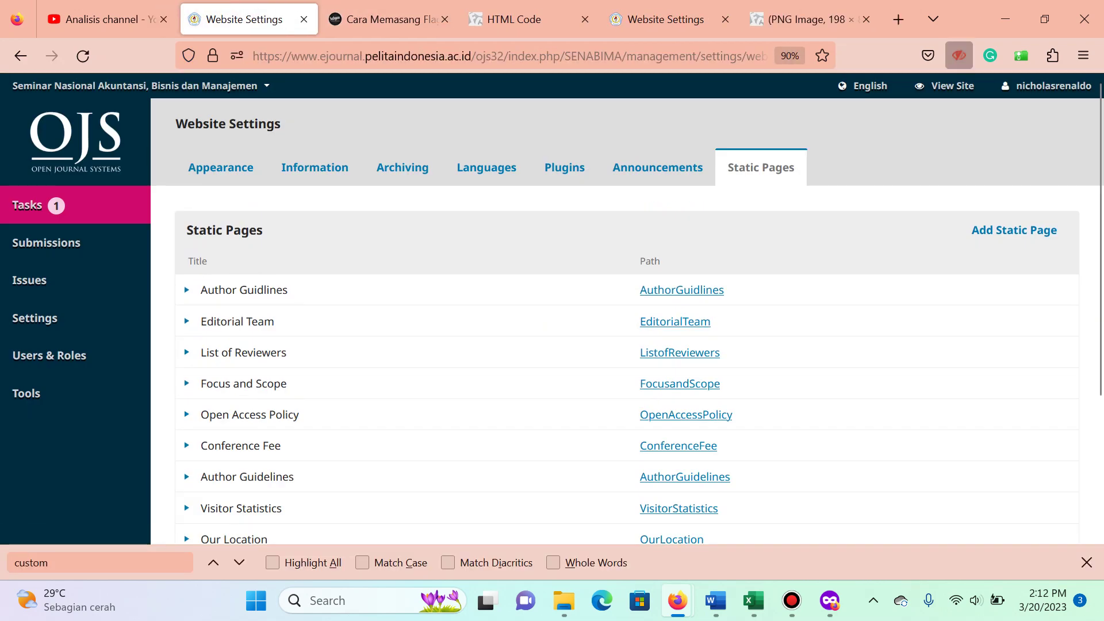
pyautogui.rightClick(945, 86)
pyautogui.click(977, 99)
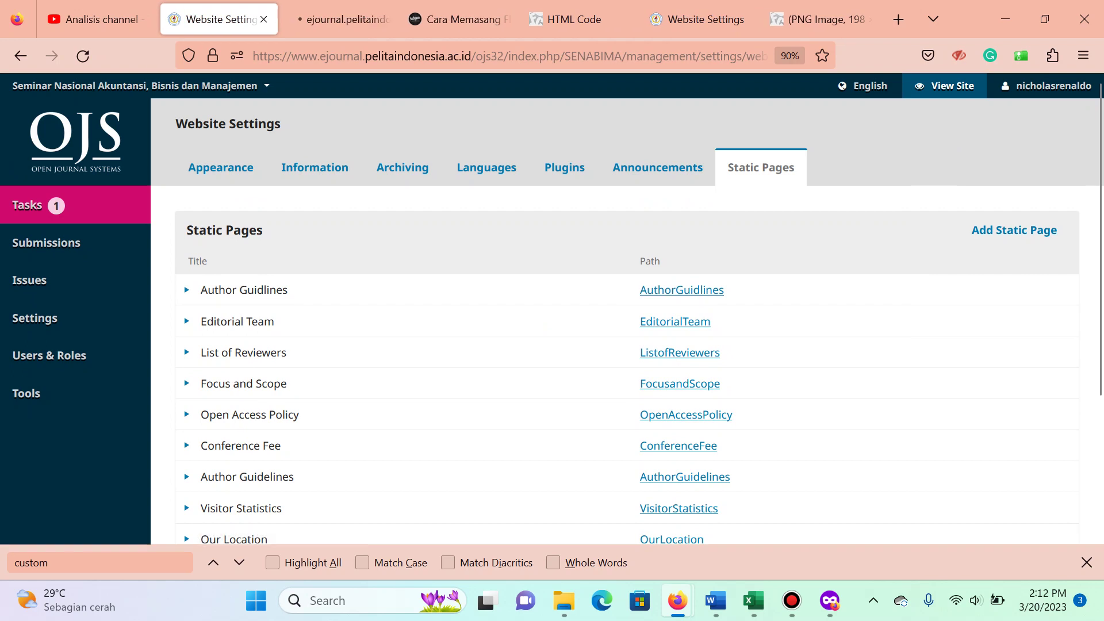
pyautogui.click(340, 19)
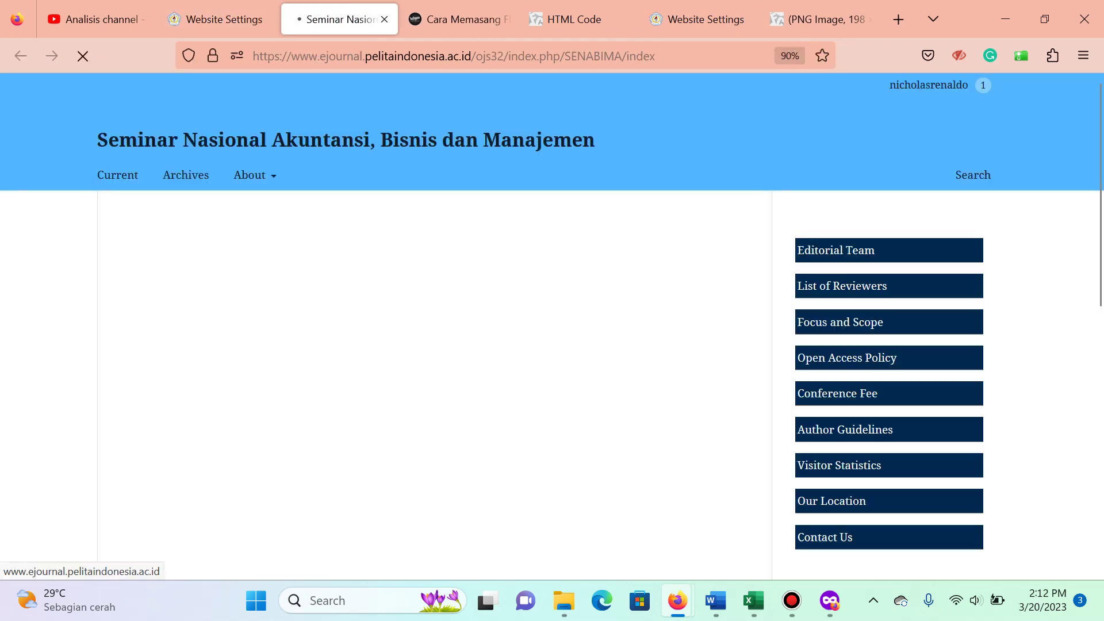
pyautogui.scroll(-1, 552, 326)
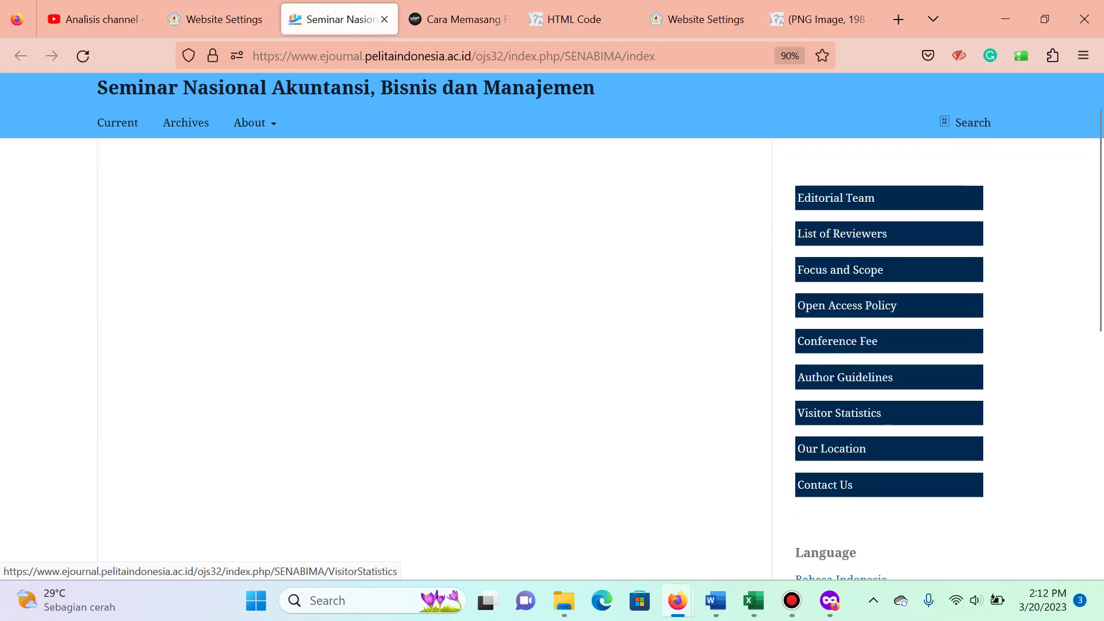
pyautogui.click(839, 412)
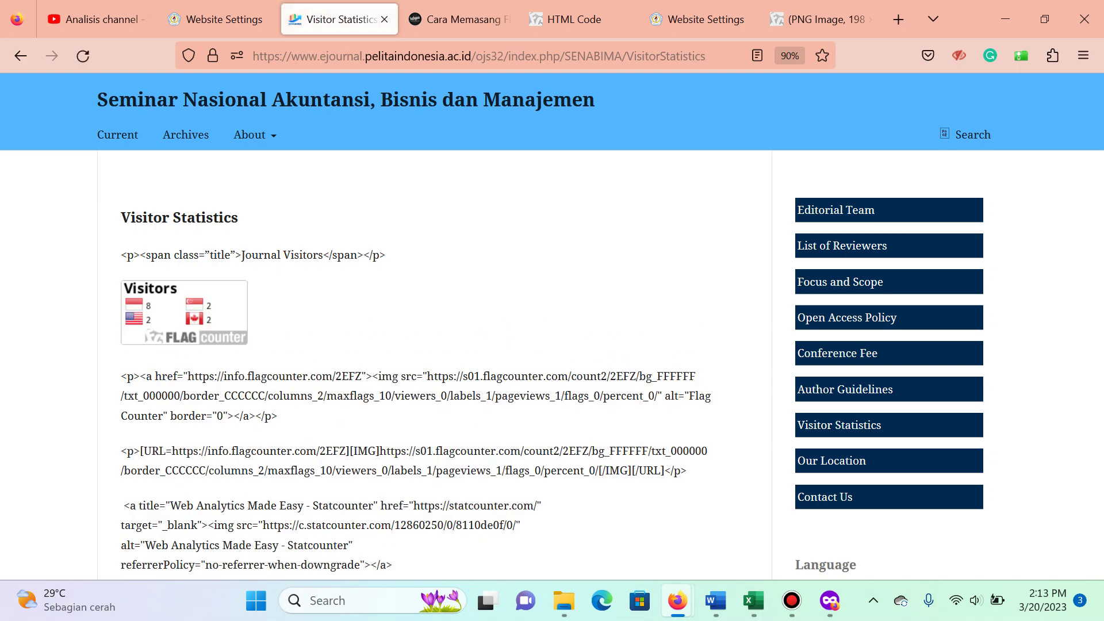
pyautogui.press('F5')
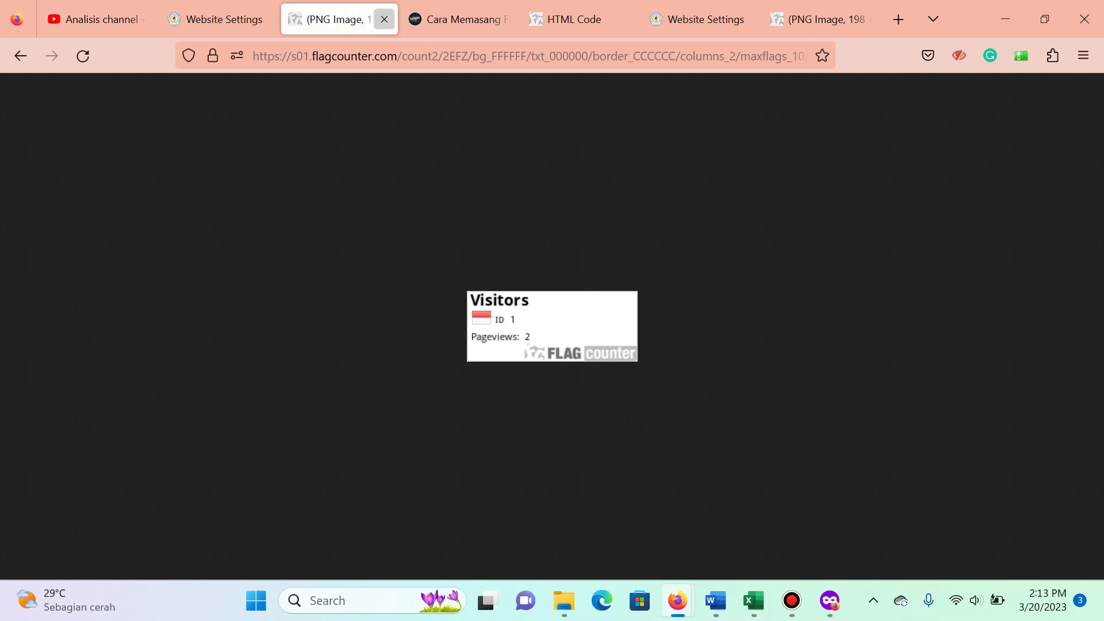
# Step: Reopen the Visitor Statistics page editor and delete the Flag Counter image from its content
pyautogui.click(384, 19)
pyautogui.scroll(-3, 627, 322)
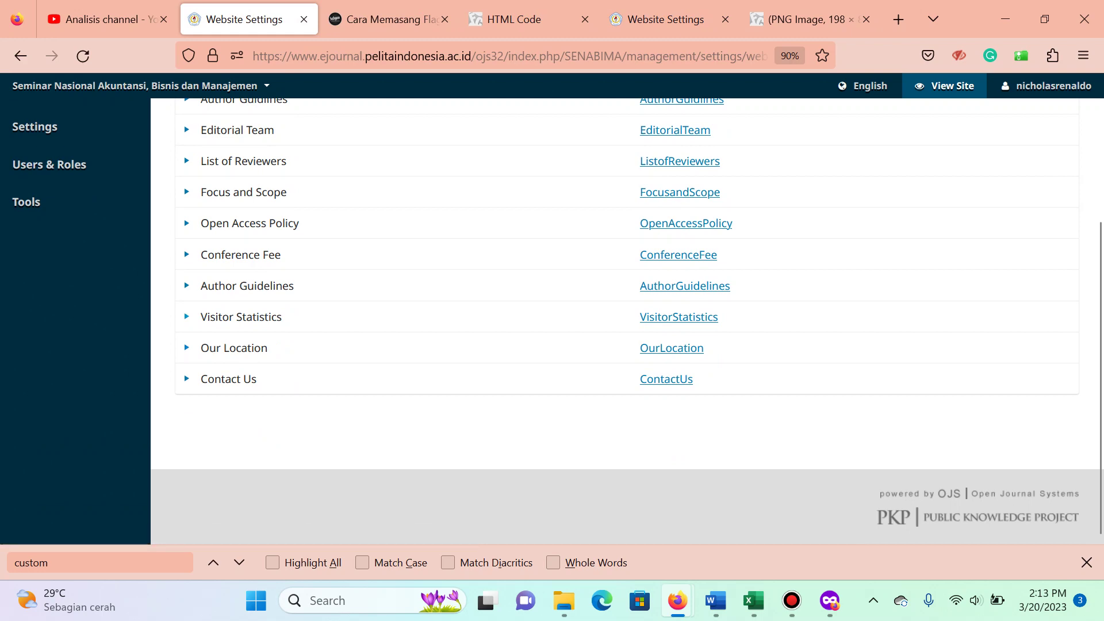
pyautogui.click(187, 317)
pyautogui.click(214, 343)
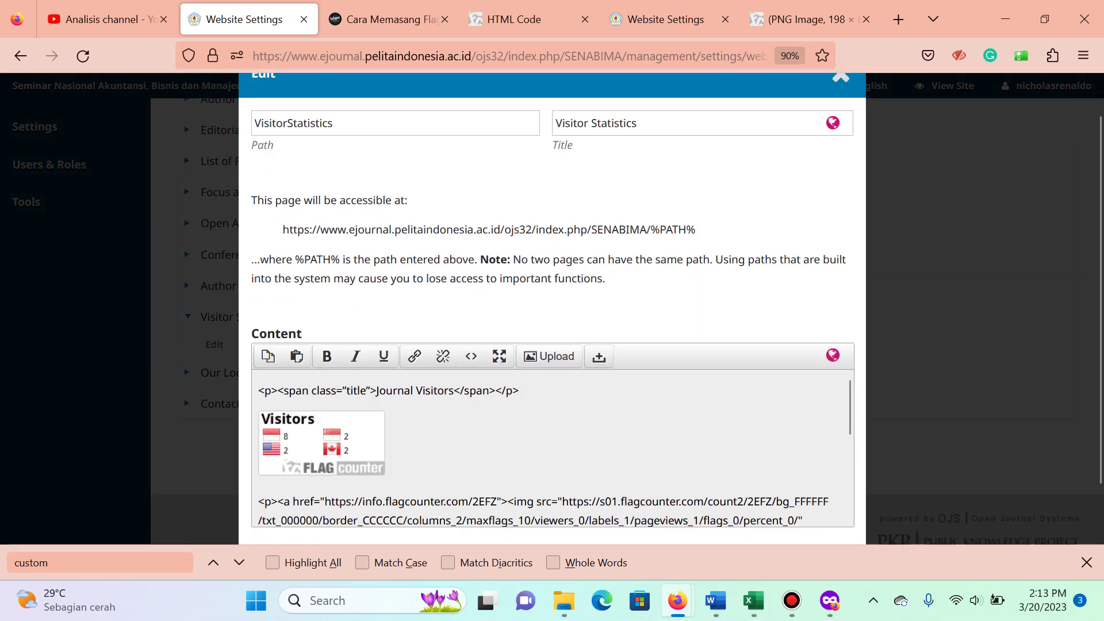
pyautogui.scroll(-3, 552, 345)
pyautogui.click(327, 399)
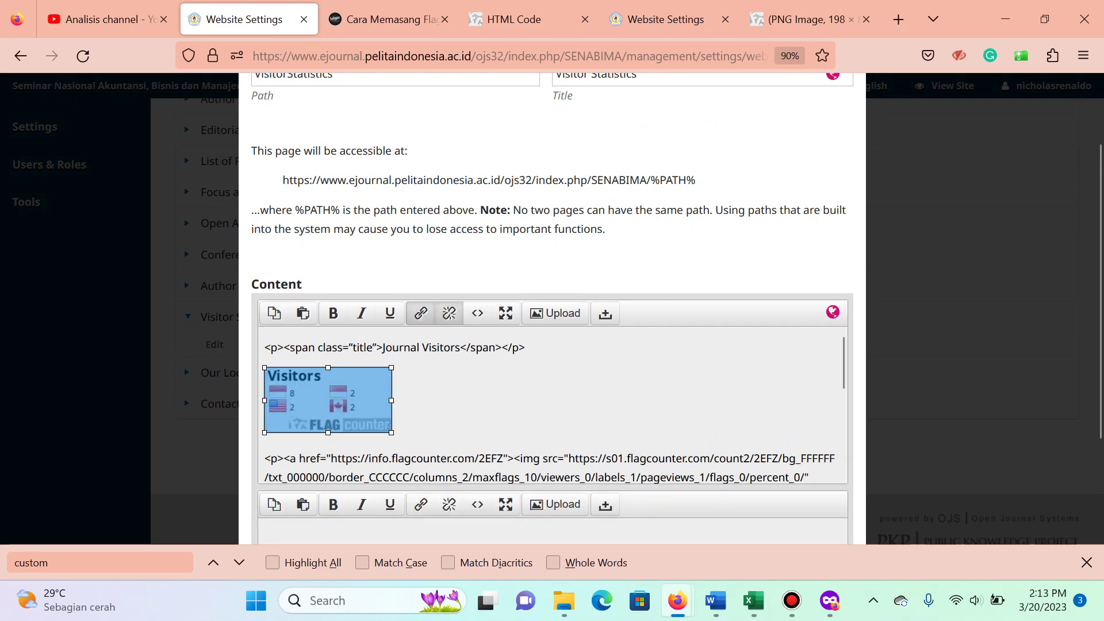
pyautogui.press('Delete')
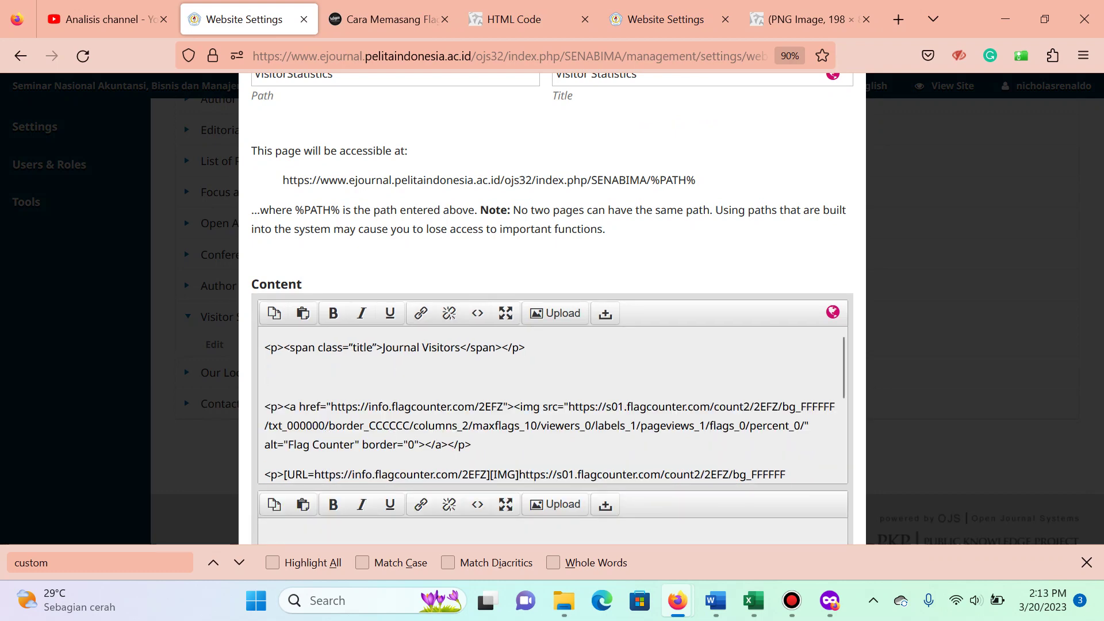
pyautogui.click(389, 19)
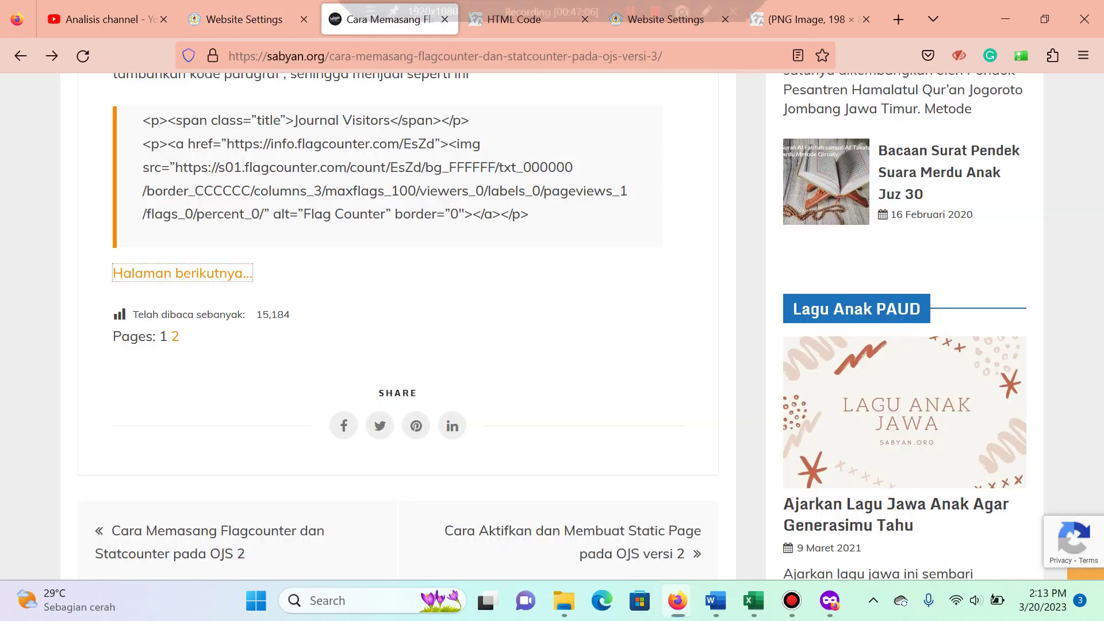
# Step: Compare the editor content with the tutorial and remove, then restore, the empty line before the Flag Counter code
pyautogui.scroll(10, 396, 328)
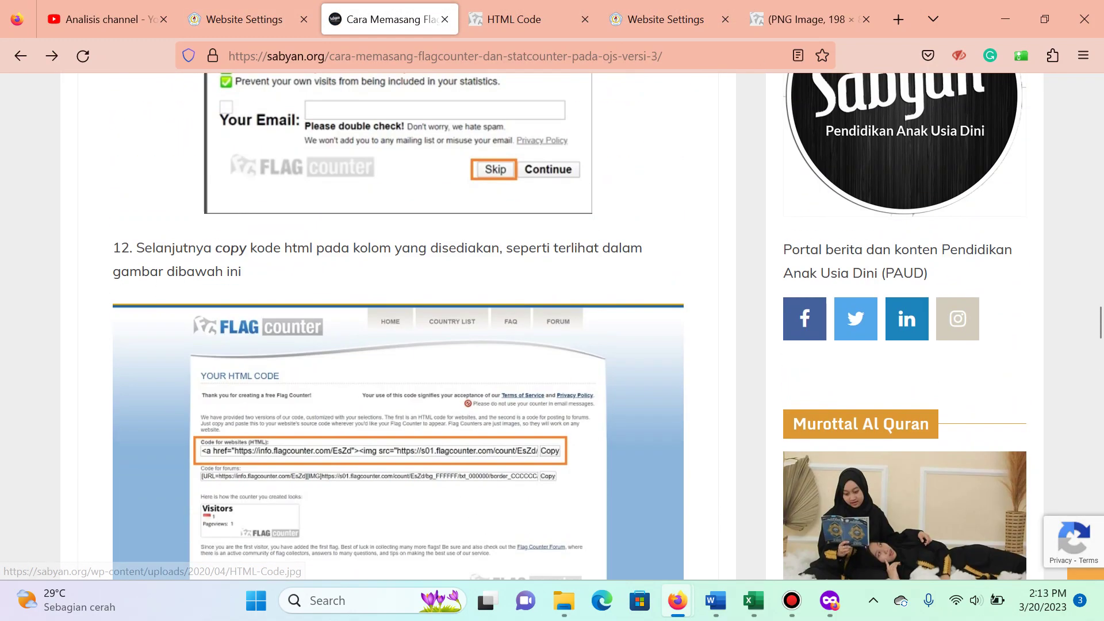
pyautogui.scroll(2, 396, 327)
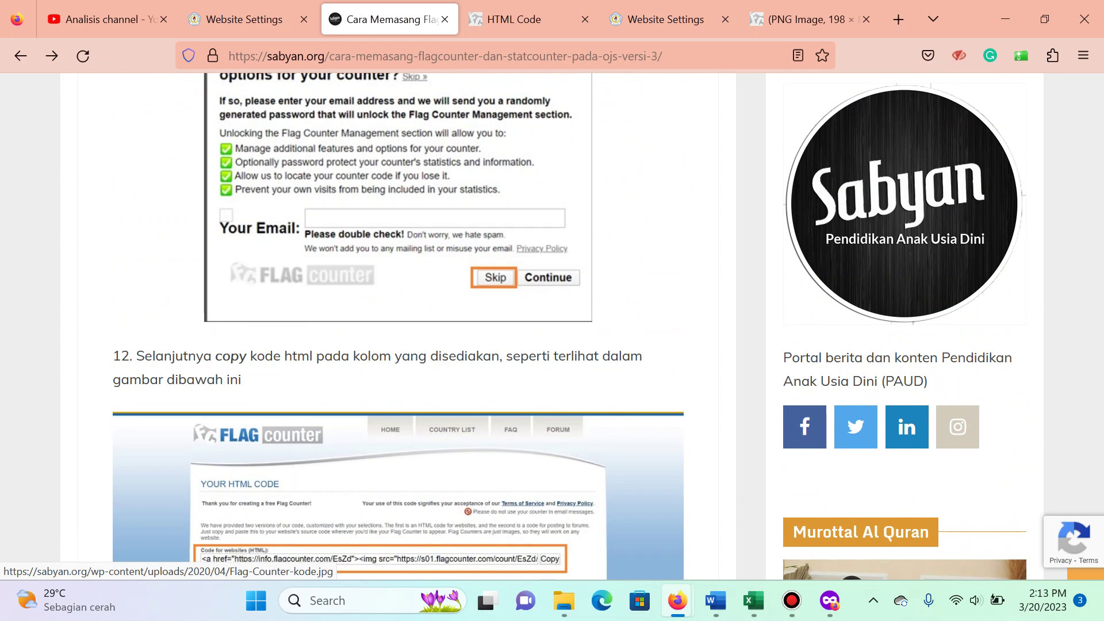
pyautogui.scroll(-2, 397, 488)
pyautogui.scroll(-4, 397, 488)
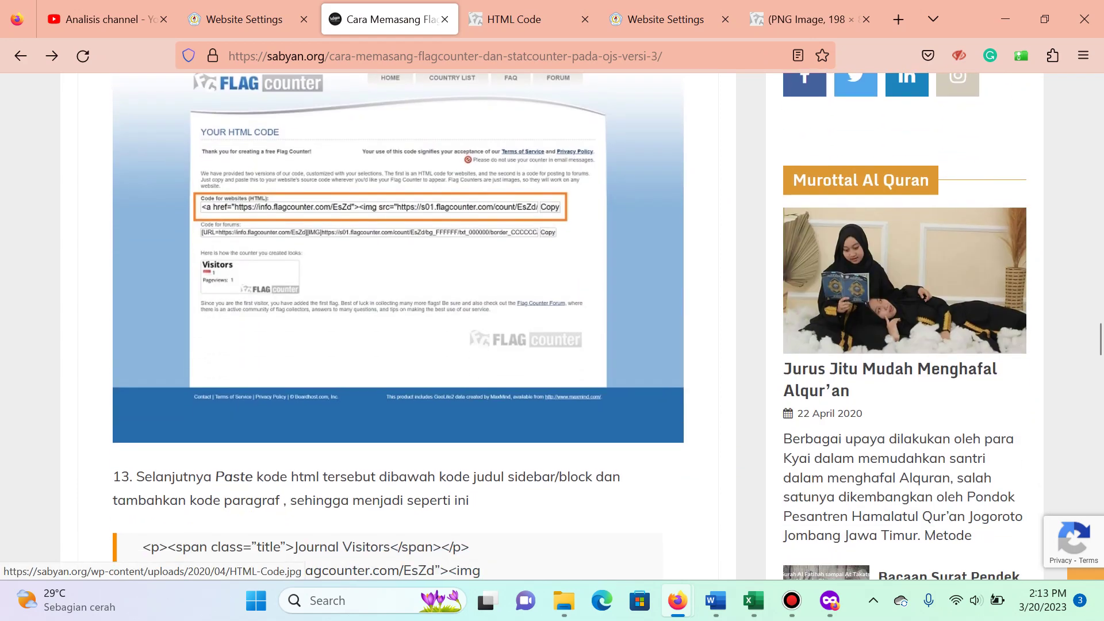
pyautogui.scroll(-2, 396, 322)
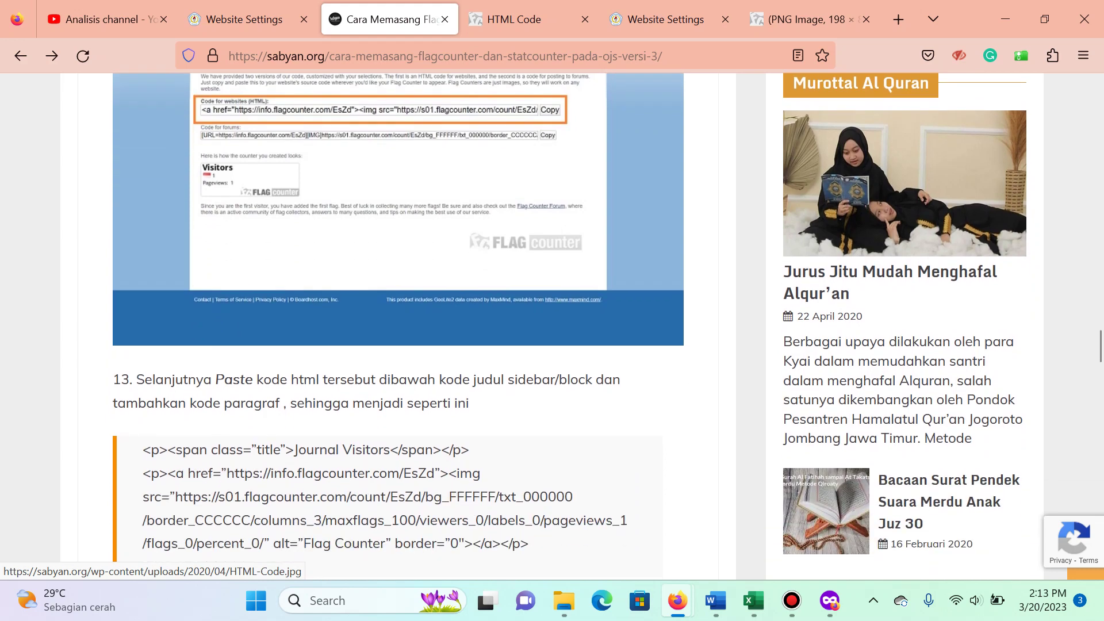
pyautogui.scroll(-1, 396, 322)
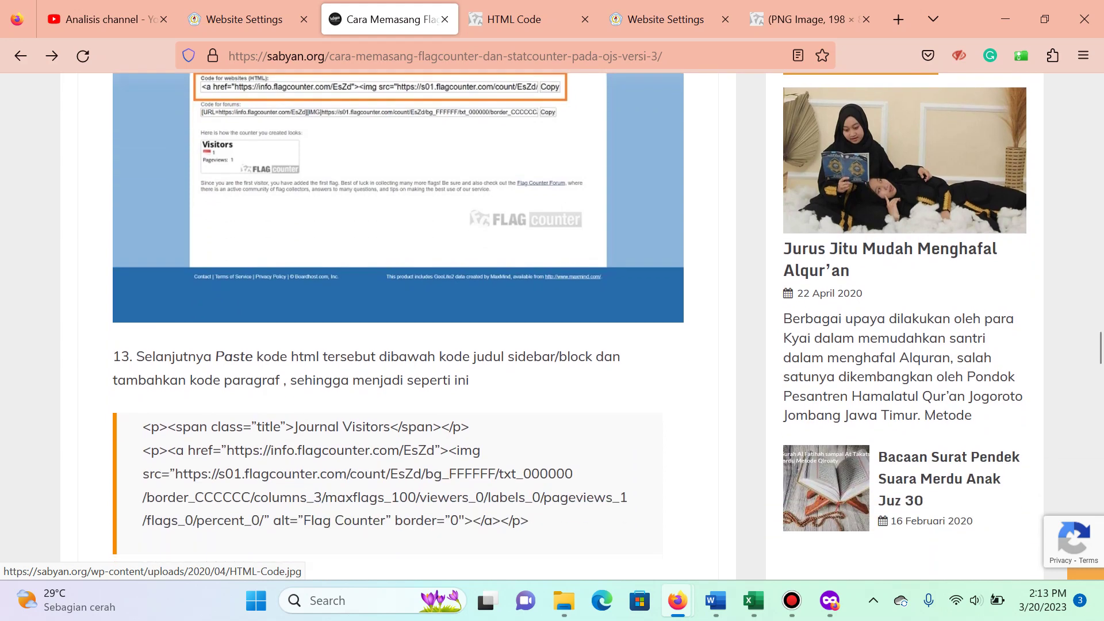
pyautogui.click(244, 19)
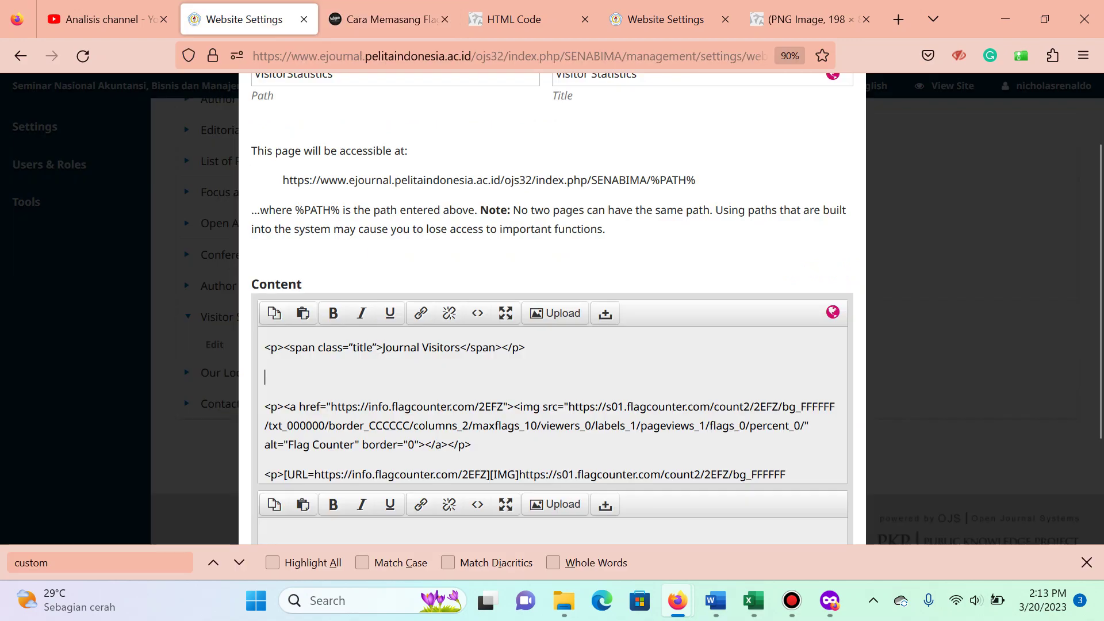
pyautogui.hotkey('ctrl', 'Tab')
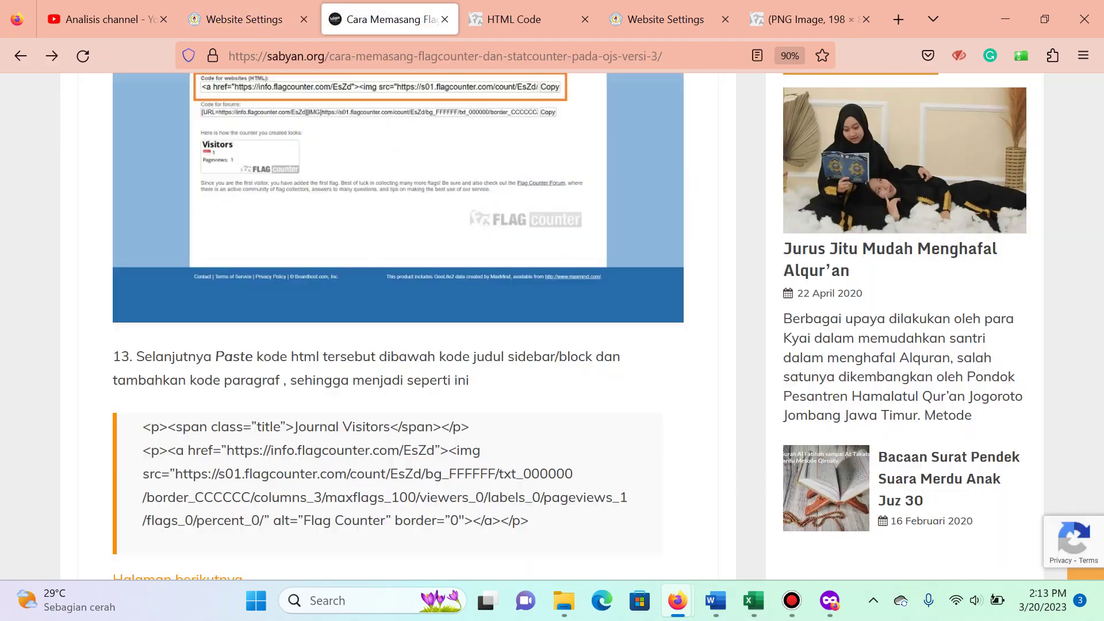
pyautogui.hotkey('ctrl', 'shift', 'Tab')
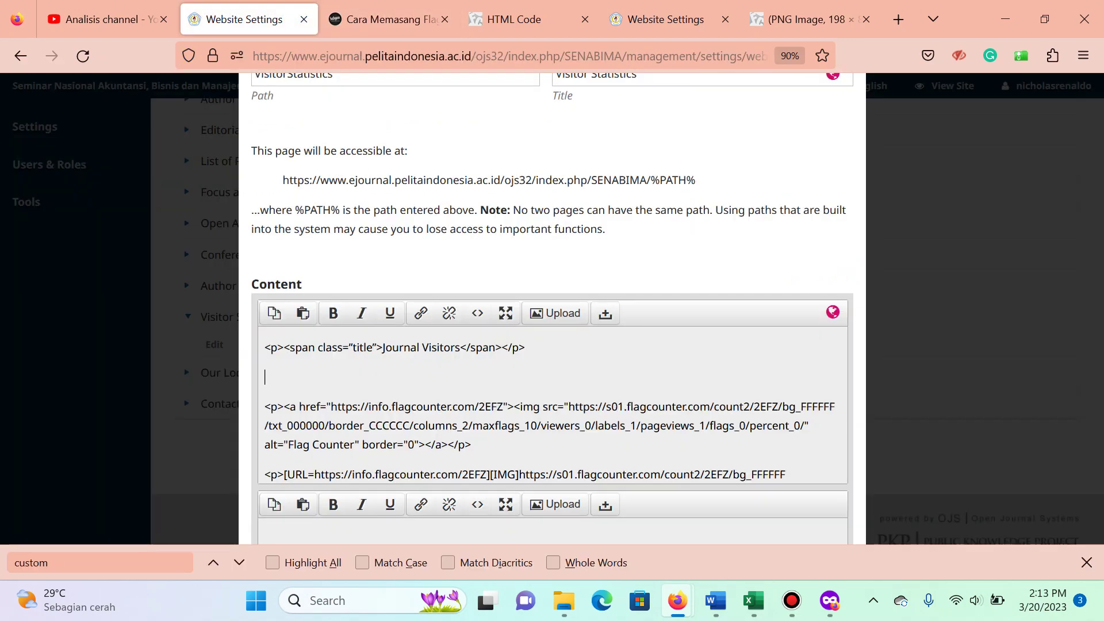
pyautogui.hotkey('ctrl', 'Tab')
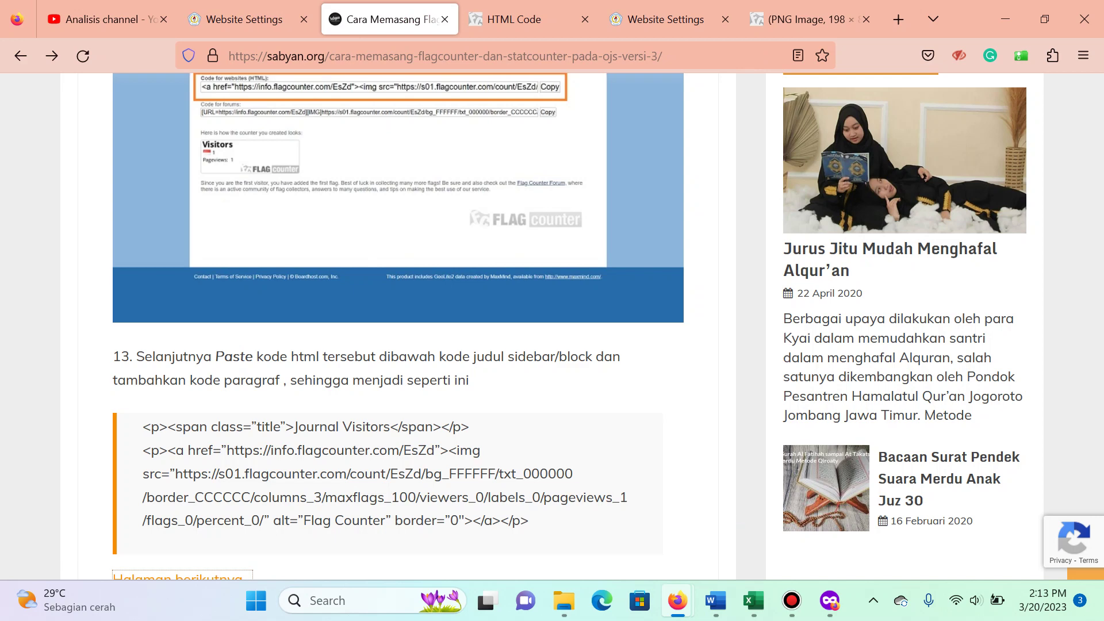
pyautogui.hotkey('ctrl', 'shift', 'Tab')
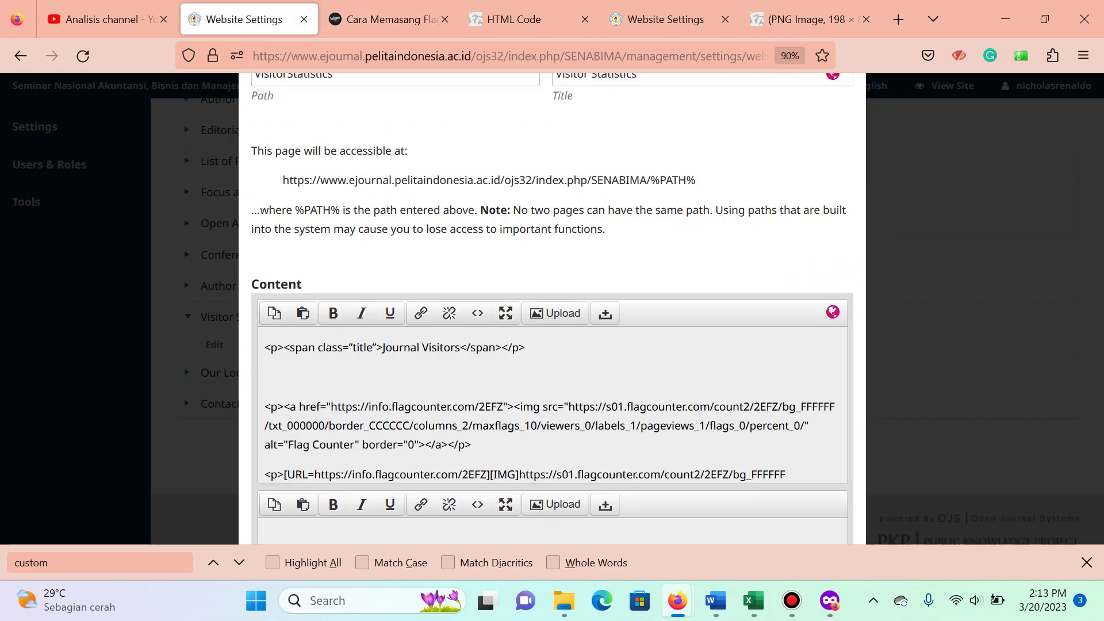
pyautogui.press('BackSpace')
pyautogui.press('BackSpace')
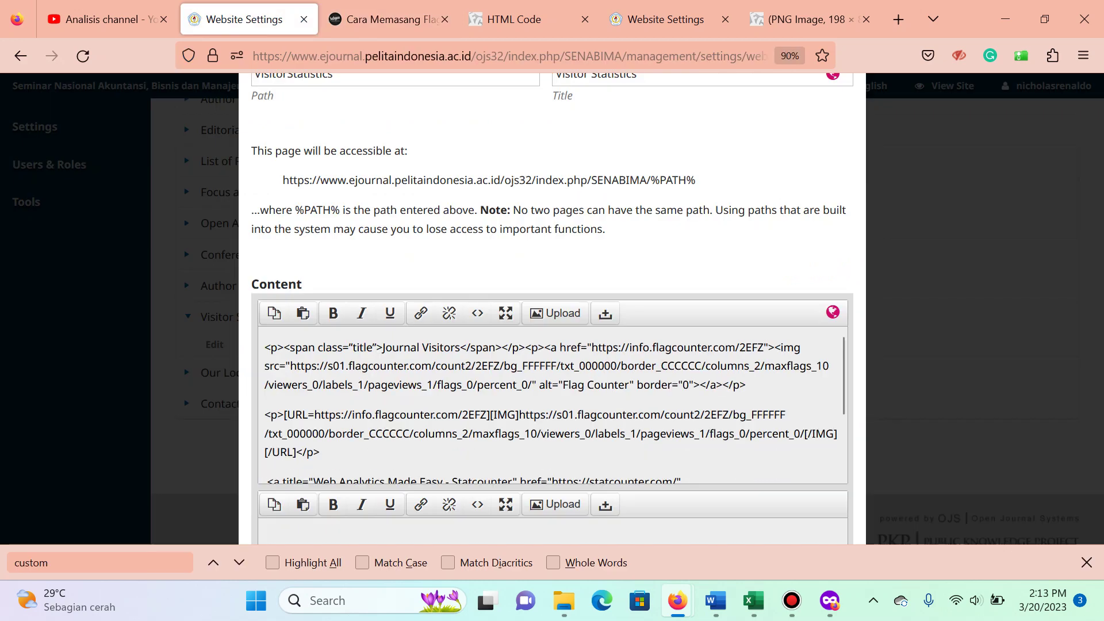
pyautogui.hotkey('ctrl', 'z')
# Step: Review the sabyan.org tutorial and Flag Counter HTML code, then bring up the Statcounter install guide
pyautogui.hotkey('ctrl', 'Tab')
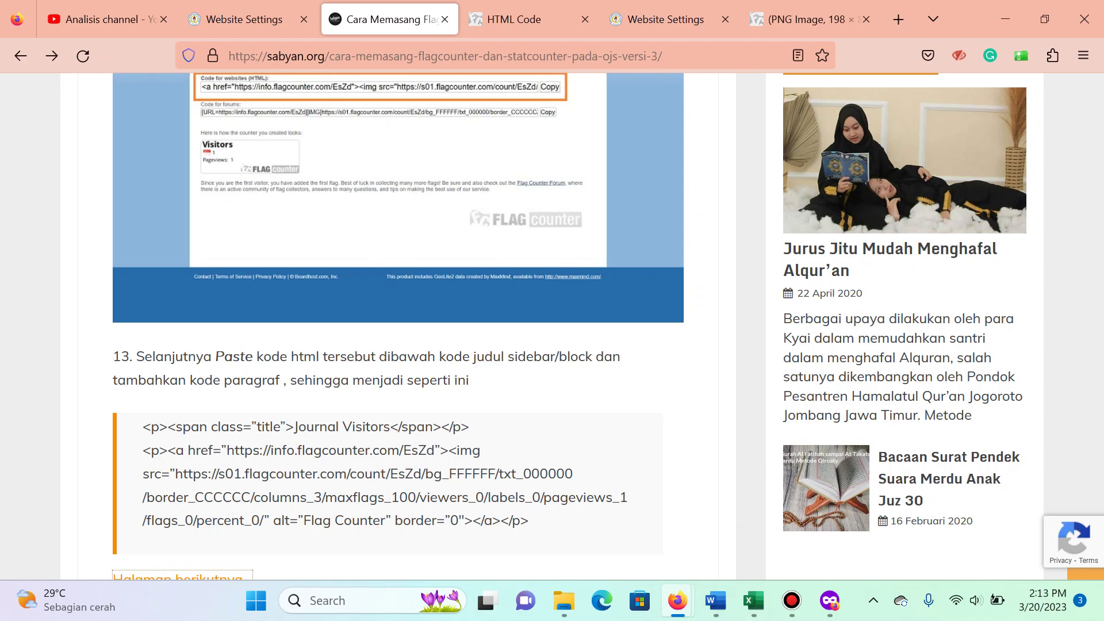
pyautogui.scroll(-5, 396, 322)
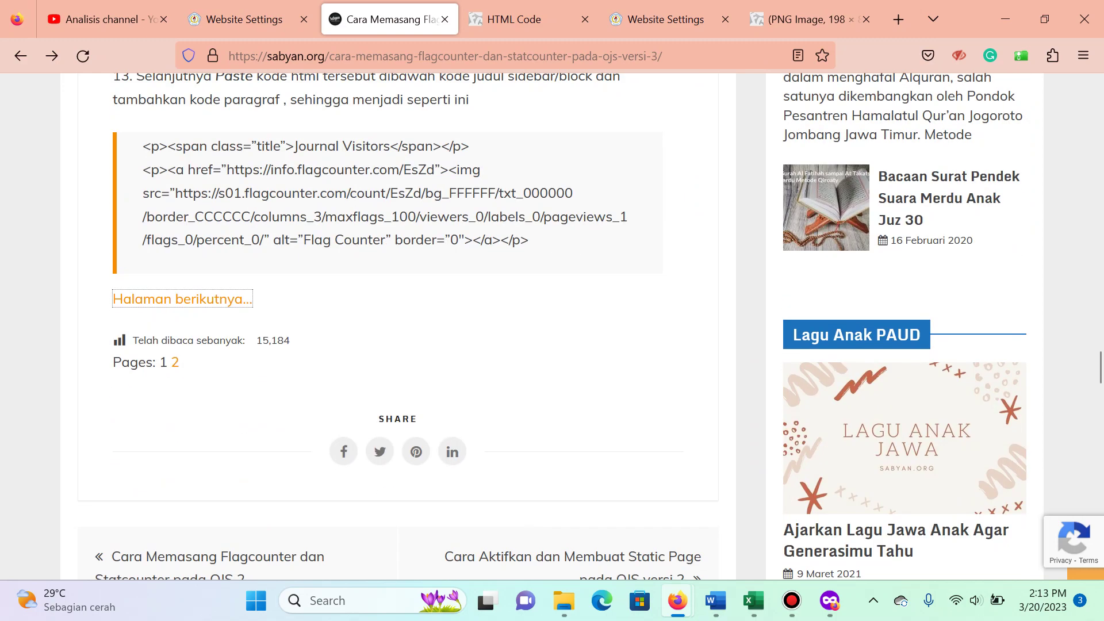
pyautogui.hotkey('ctrl', 'Tab')
pyautogui.hotkey('ctrl', 'shift', 'Tab')
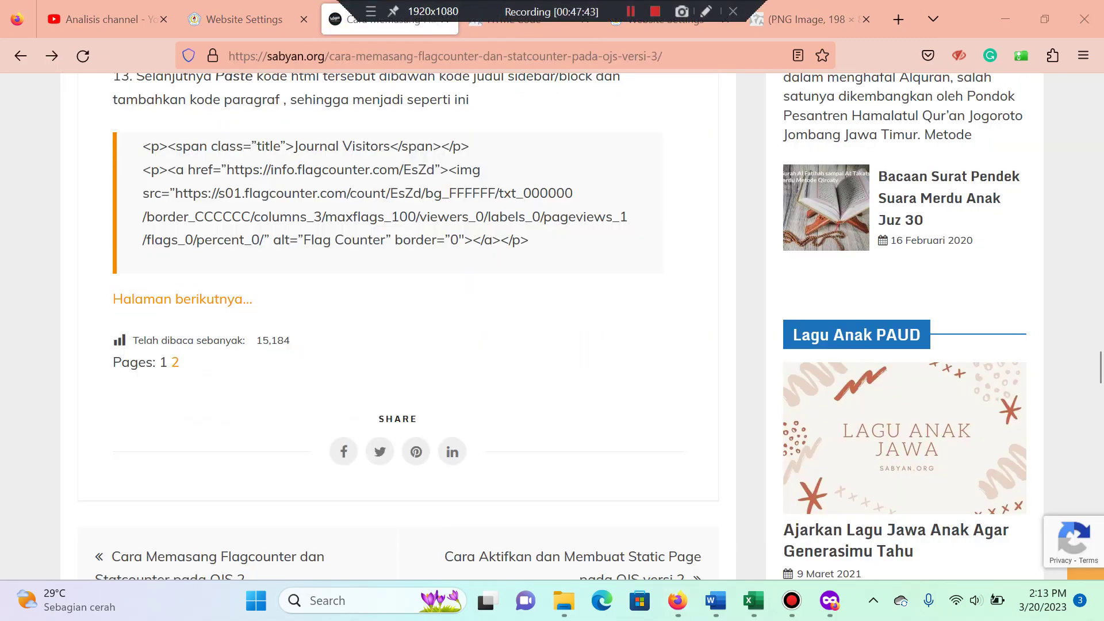
pyautogui.moveTo(677, 600)
pyautogui.click(771, 517)
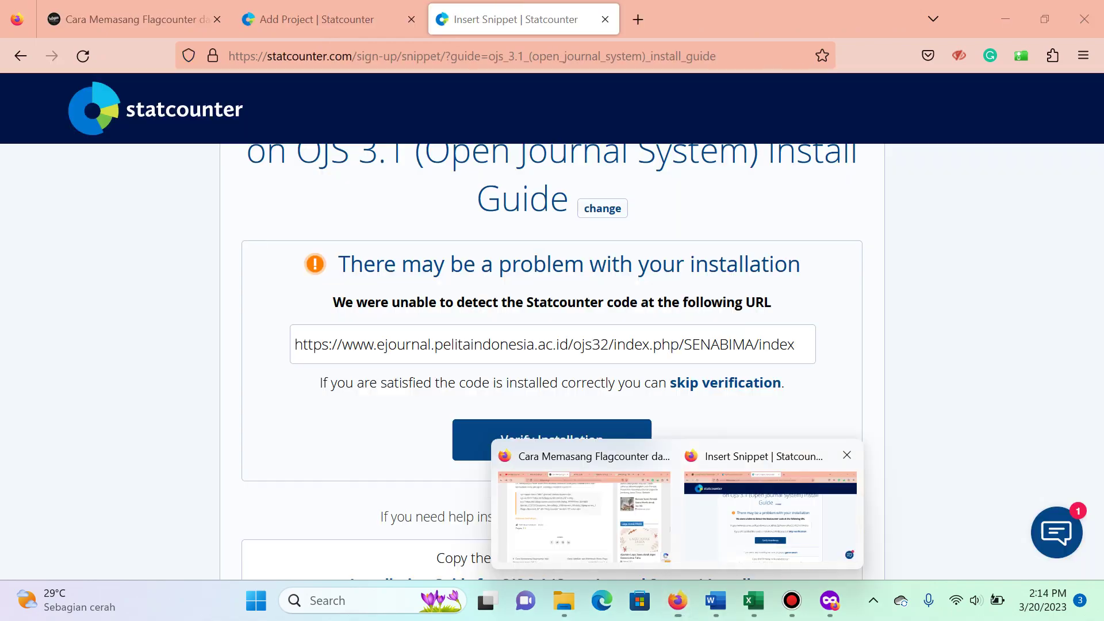
# Step: Read the tutorial's second page from step 14 through step 21
pyautogui.hotkey('ctrl', 'Tab')
pyautogui.scroll(10, 397, 322)
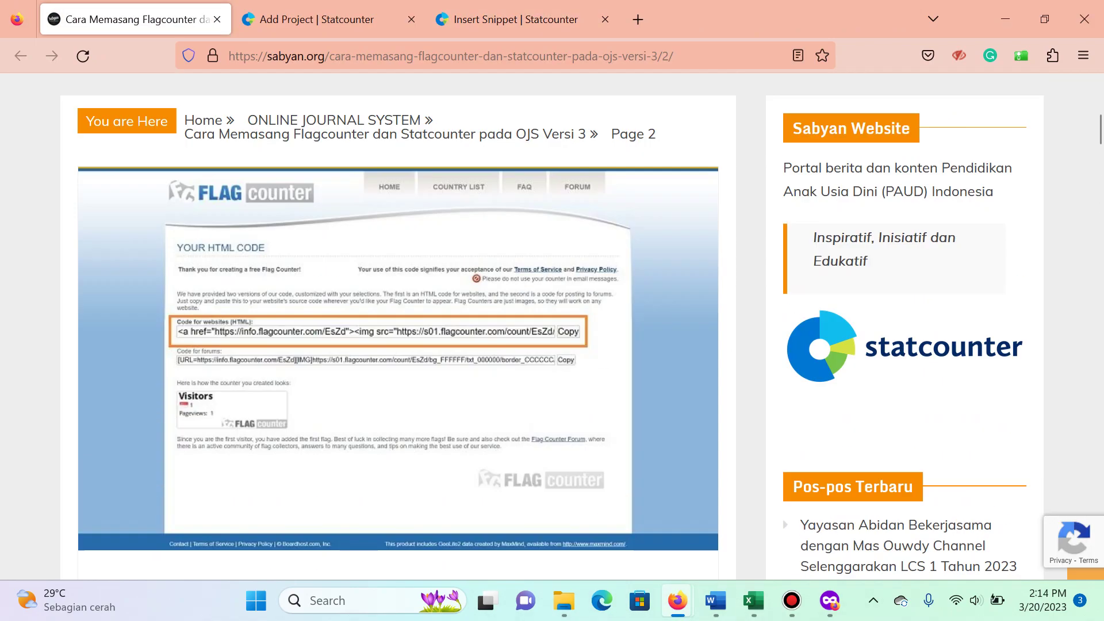
pyautogui.scroll(6, 397, 322)
pyautogui.scroll(-6, 396, 322)
pyautogui.scroll(-5, 397, 322)
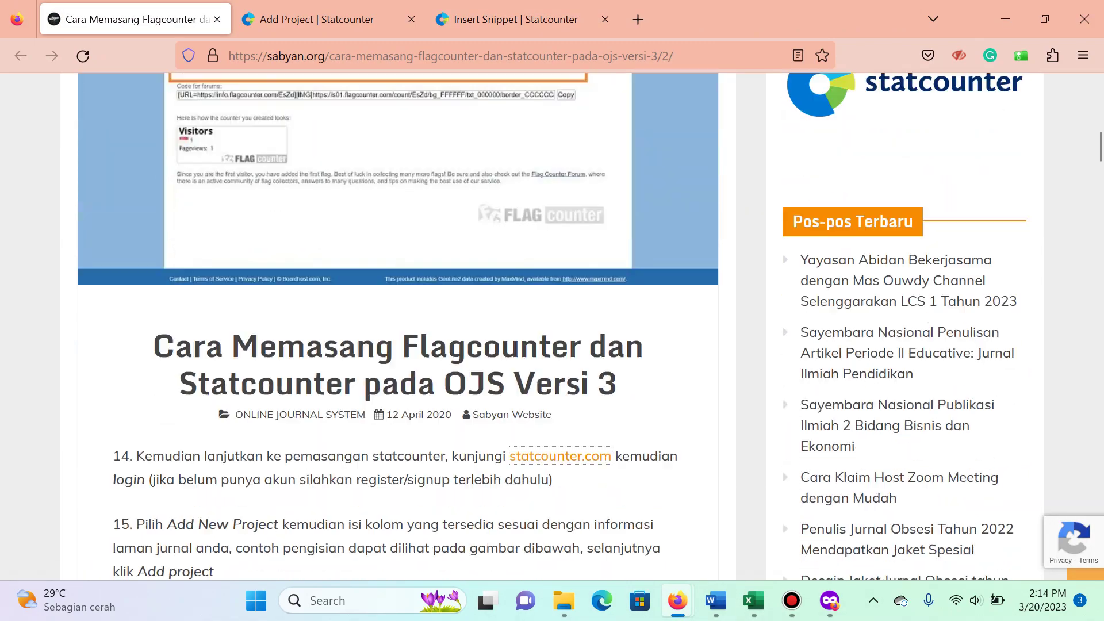
pyautogui.scroll(-4, 396, 321)
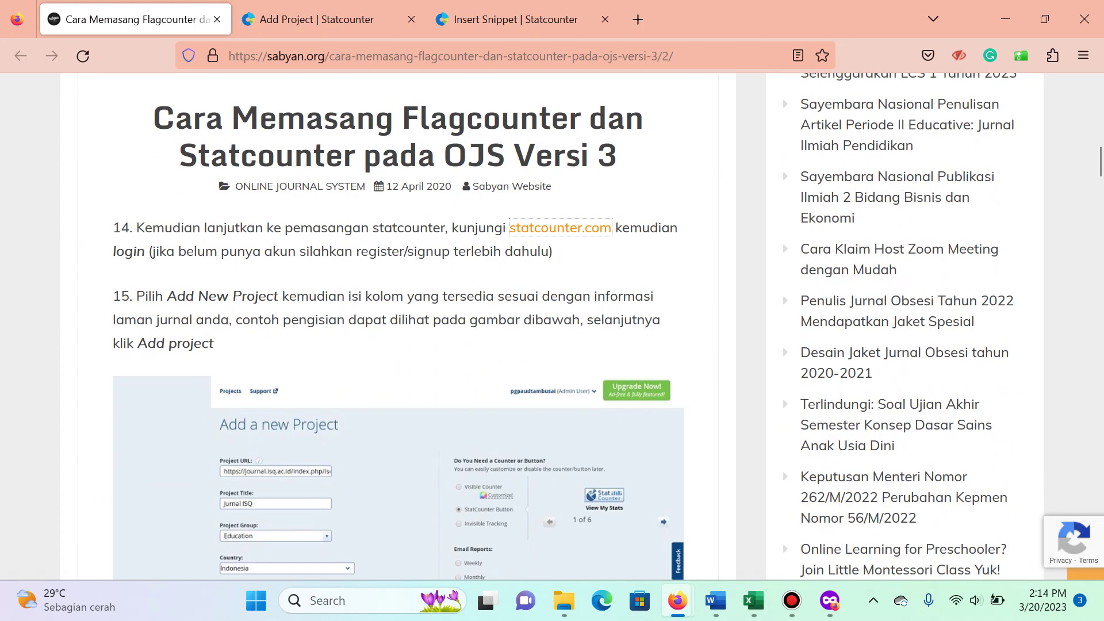
pyautogui.scroll(-2, 396, 322)
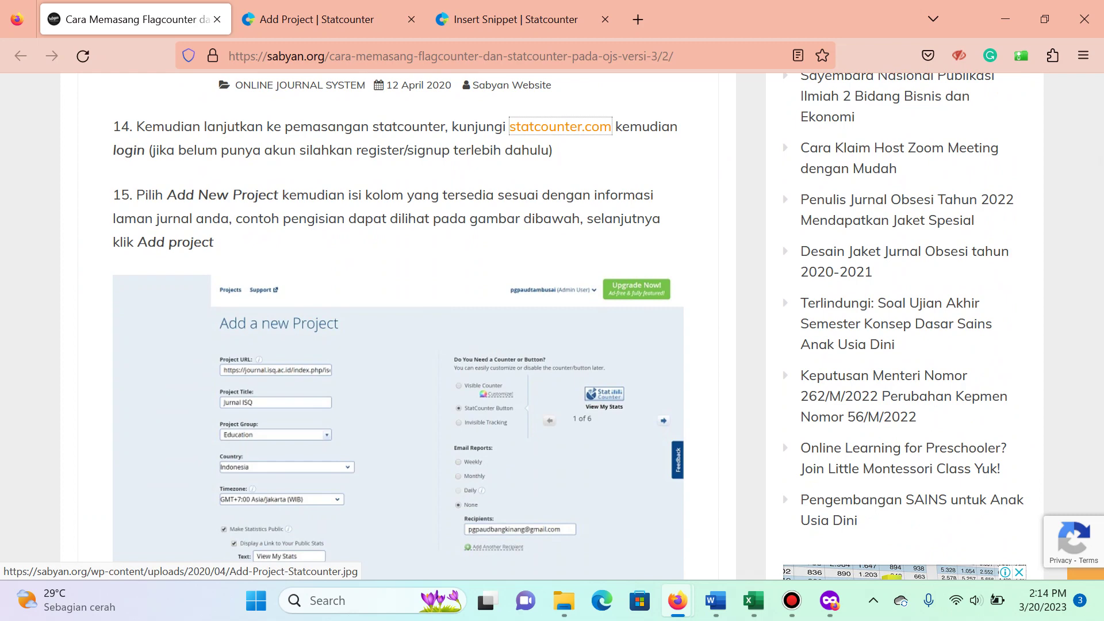
pyautogui.scroll(-2, 396, 321)
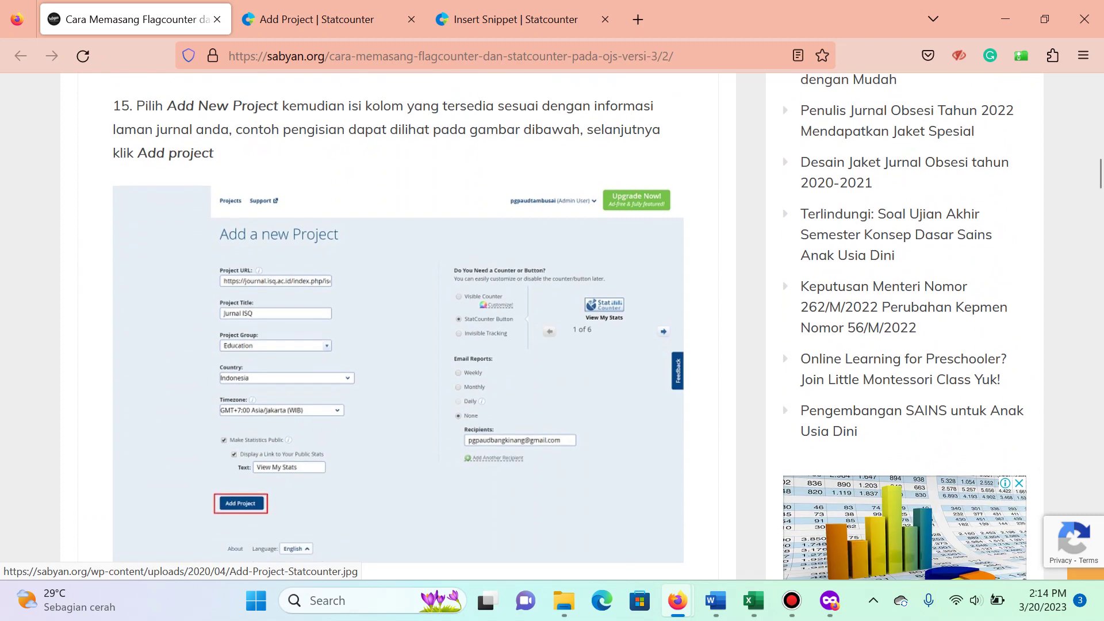
pyautogui.scroll(-2, 397, 322)
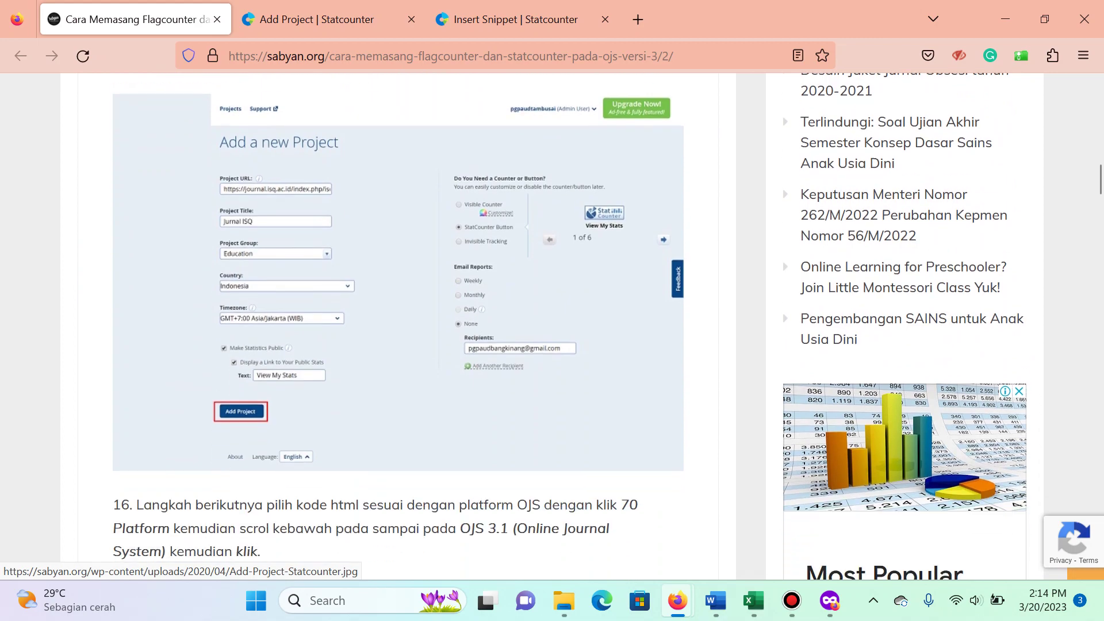
pyautogui.scroll(-6, 396, 322)
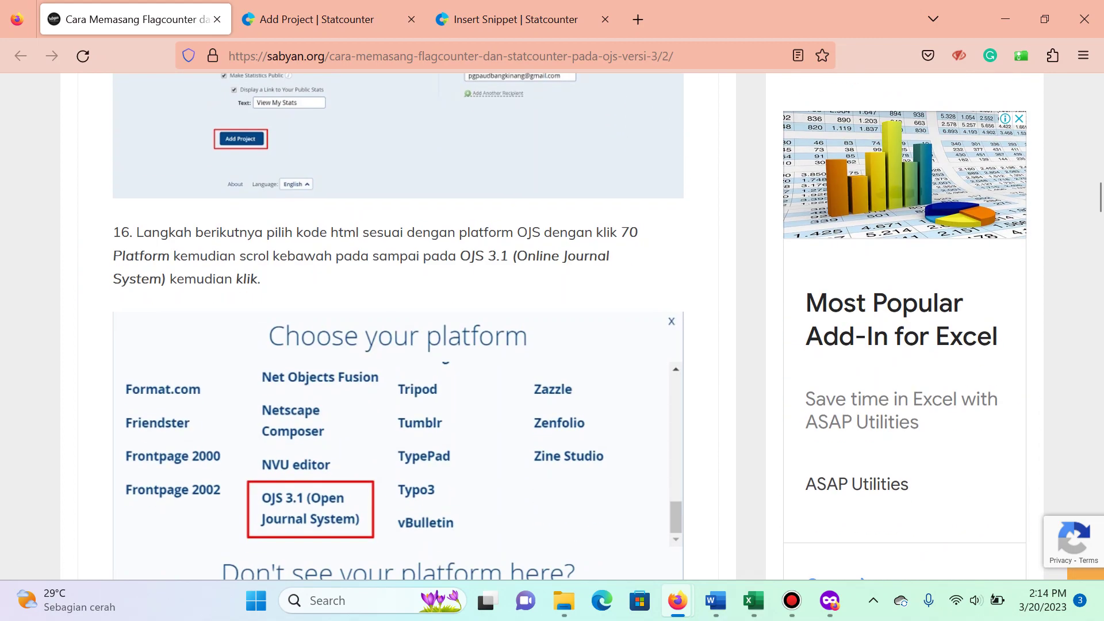
pyautogui.scroll(-10, 396, 322)
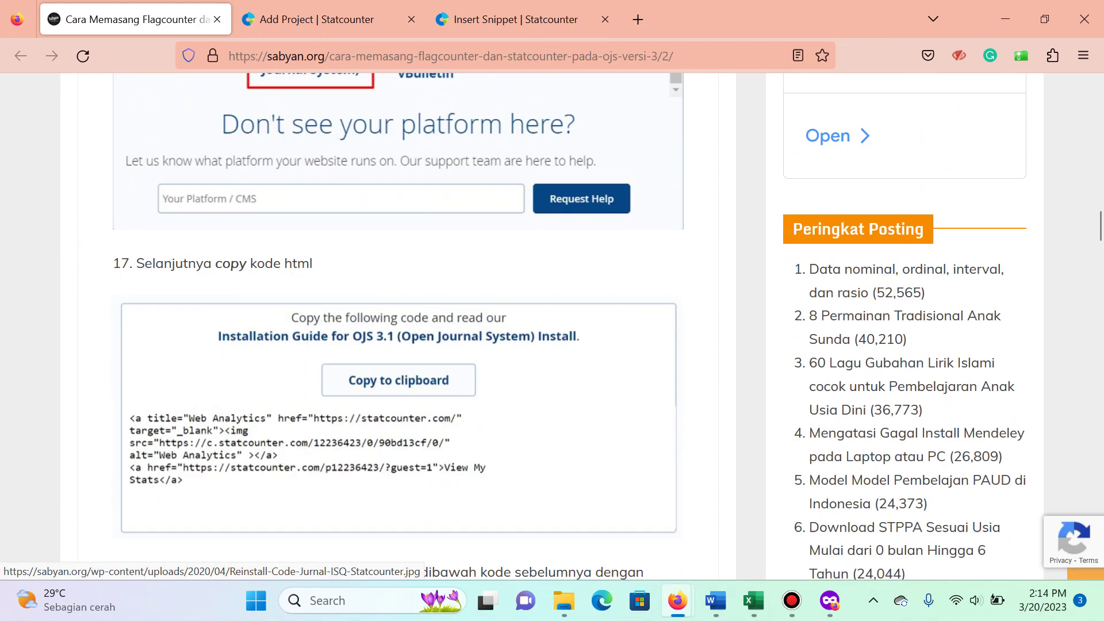
pyautogui.scroll(-5, 397, 322)
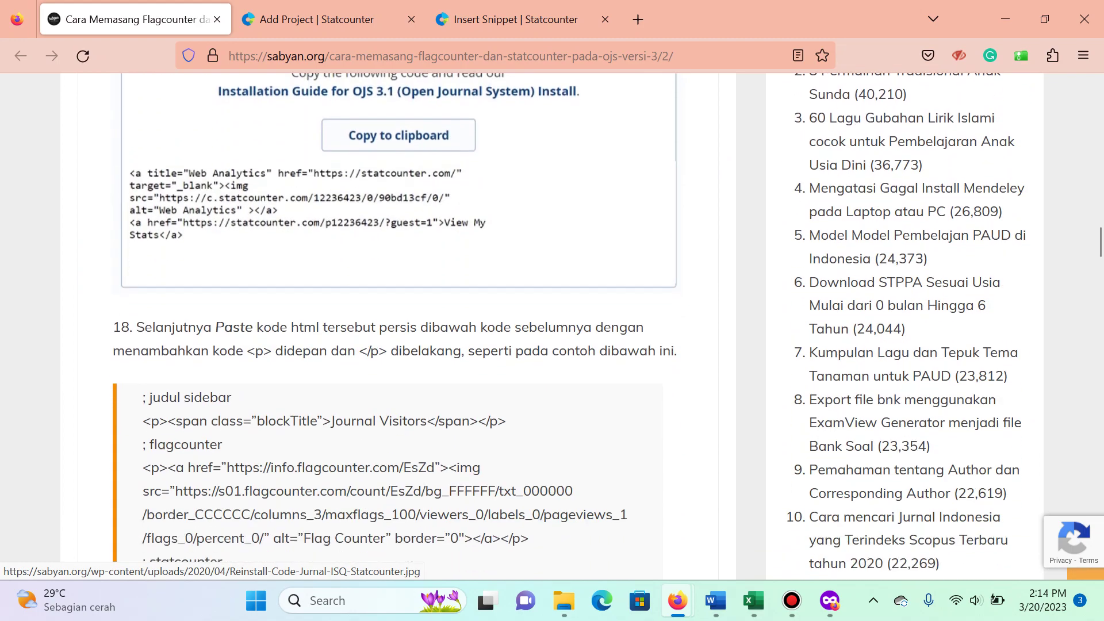
pyautogui.scroll(-3, 396, 322)
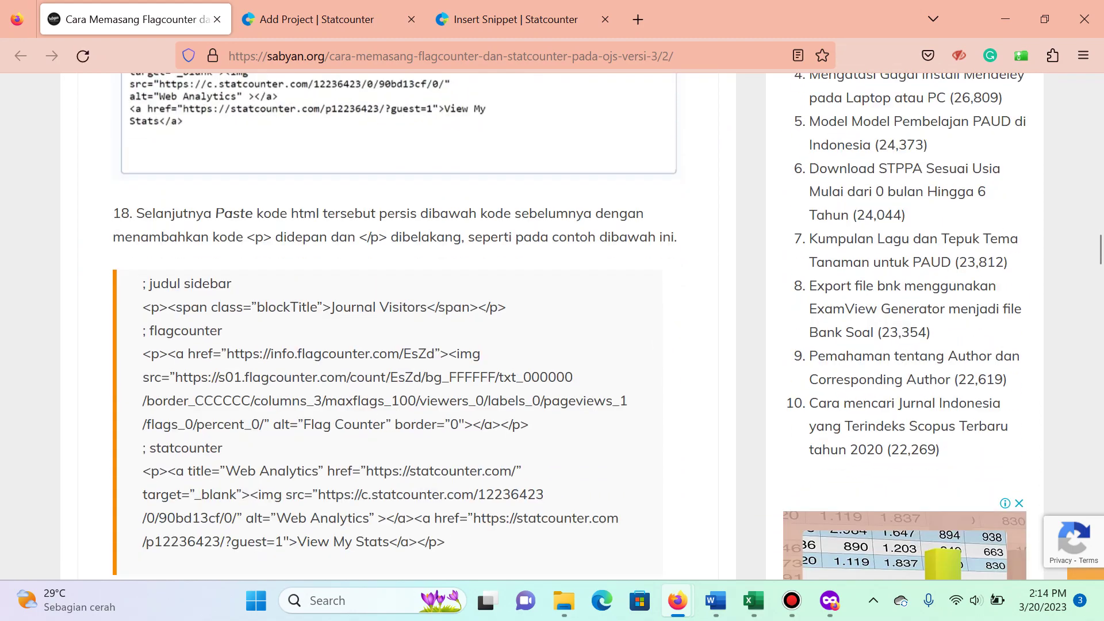
pyautogui.scroll(-3, 397, 322)
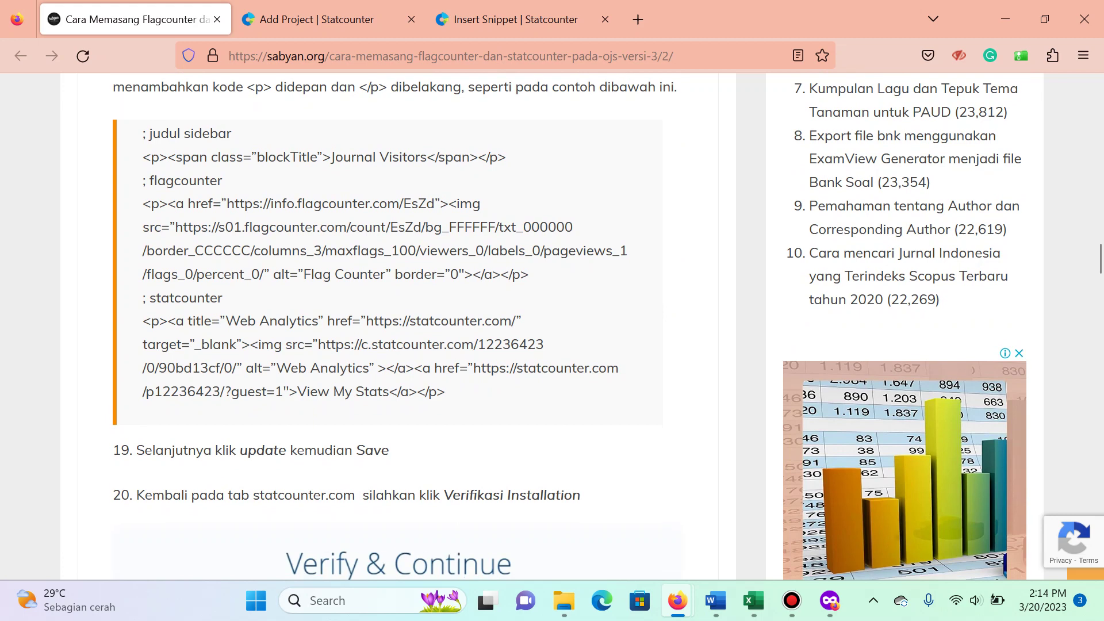
pyautogui.scroll(-1, 396, 322)
pyautogui.scroll(-4, 396, 322)
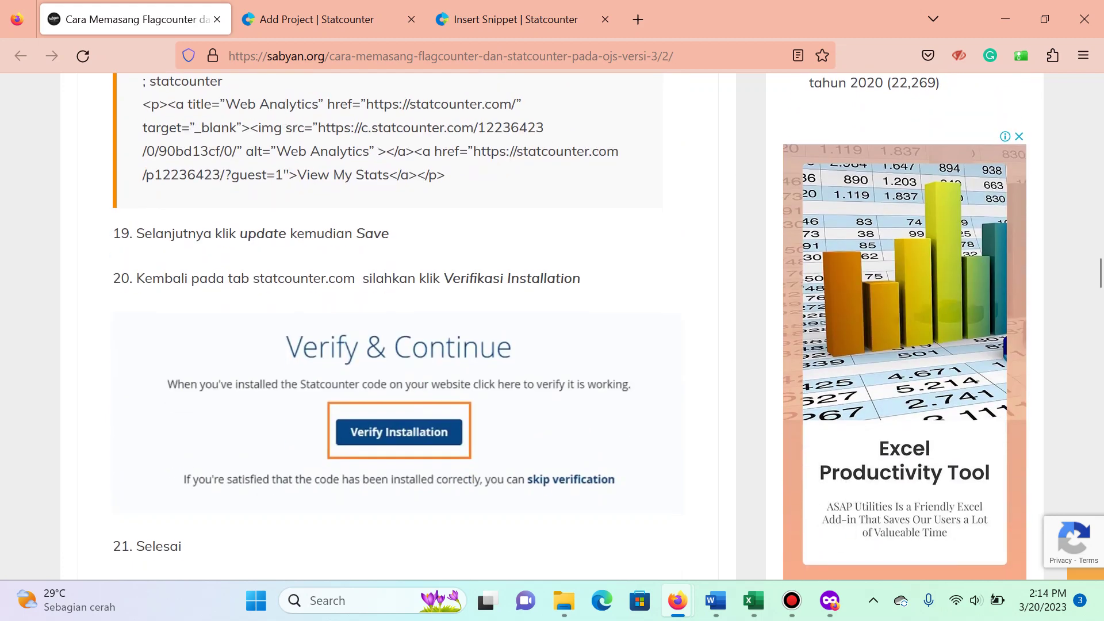
pyautogui.scroll(-3, 397, 322)
pyautogui.scroll(-6, 396, 321)
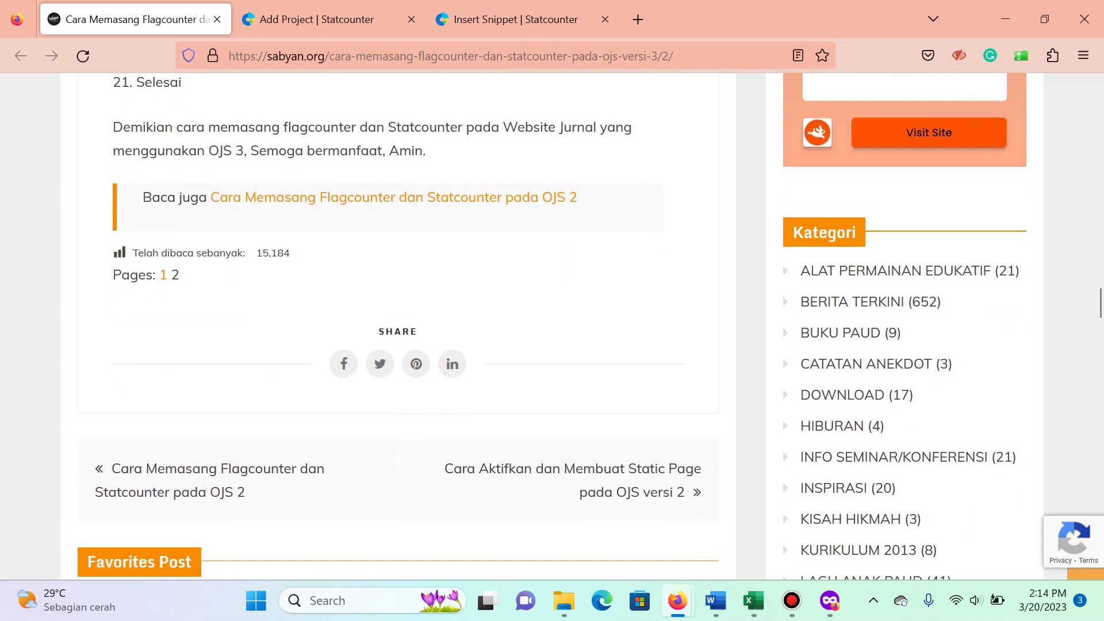
# Step: Bring forward the browser window holding the OJS settings tabs
pyautogui.moveTo(678, 600); pyautogui.dragTo(639, 600)
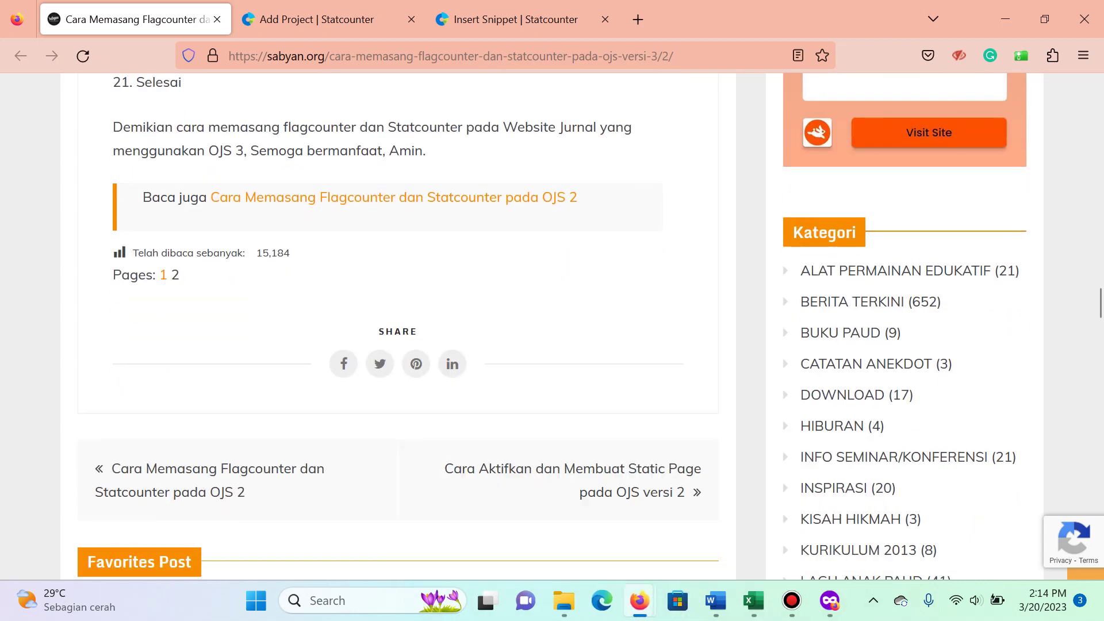
pyautogui.moveTo(639, 600)
pyautogui.click(546, 506)
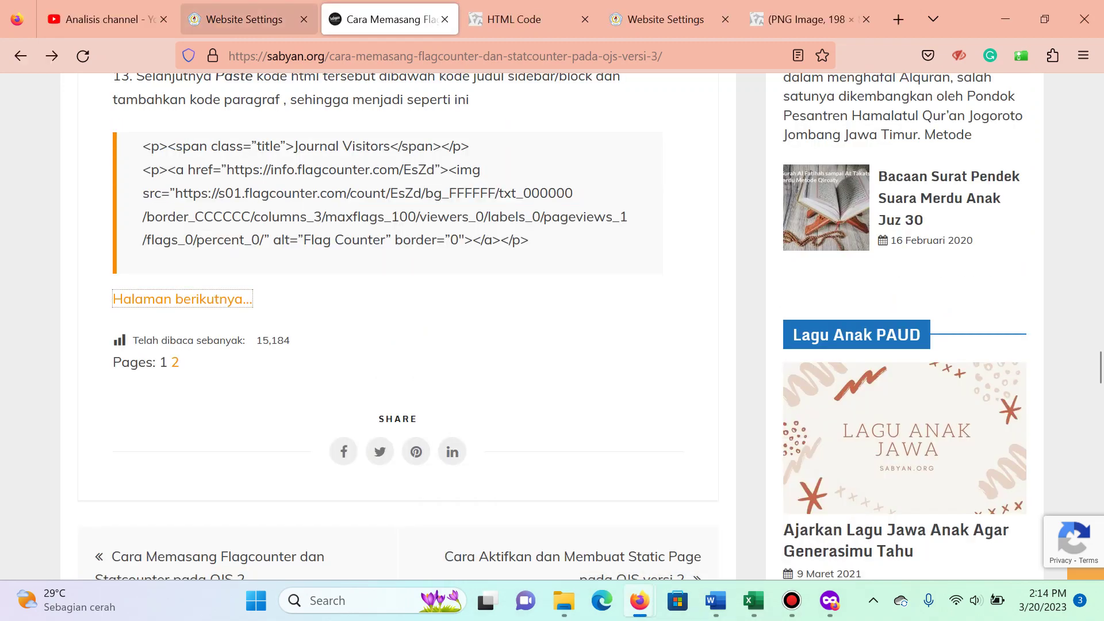
# Step: Compare the Visitor Statistics content's code with the tutorial's step 18 Statcounter sample
pyautogui.click(245, 19)
pyautogui.scroll(-3, 552, 403)
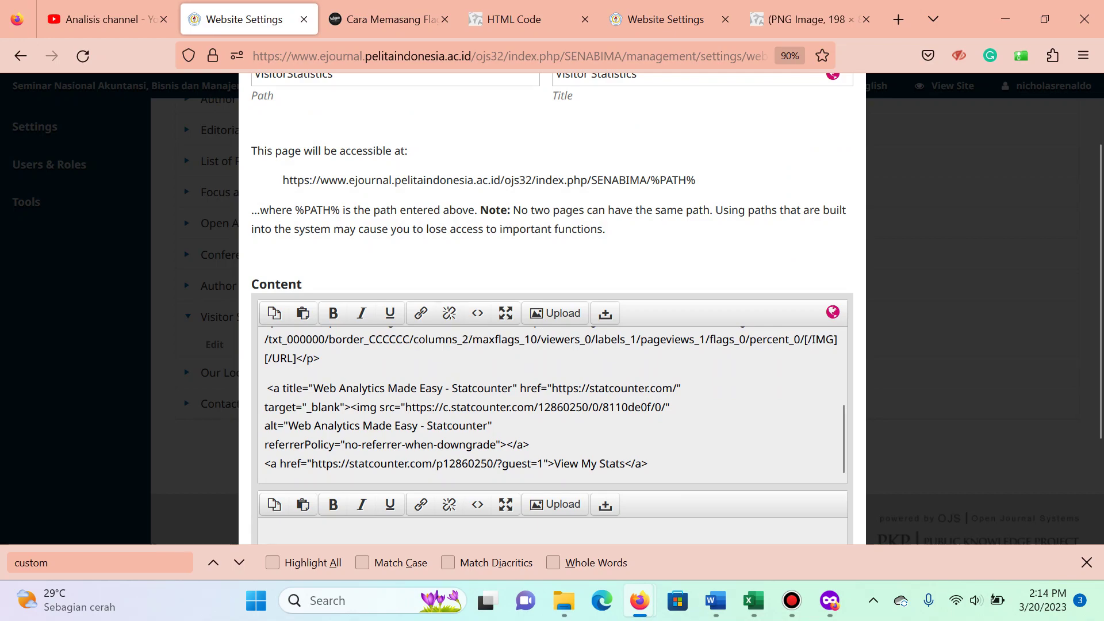
pyautogui.moveTo(639, 600)
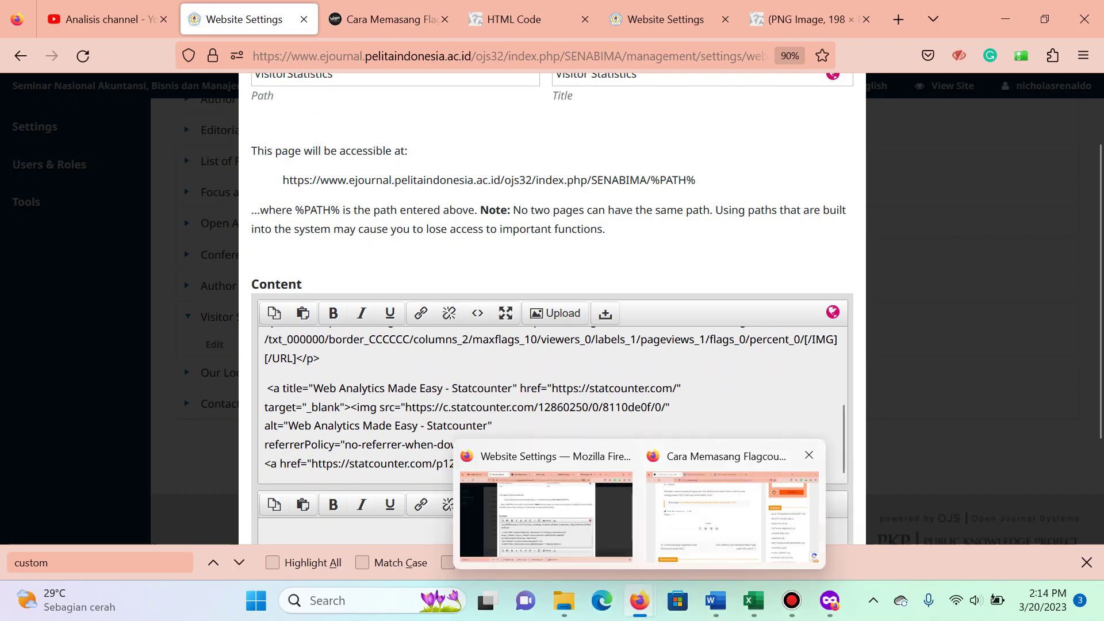
pyautogui.click(739, 508)
pyautogui.scroll(5, 396, 287)
pyautogui.scroll(6, 397, 287)
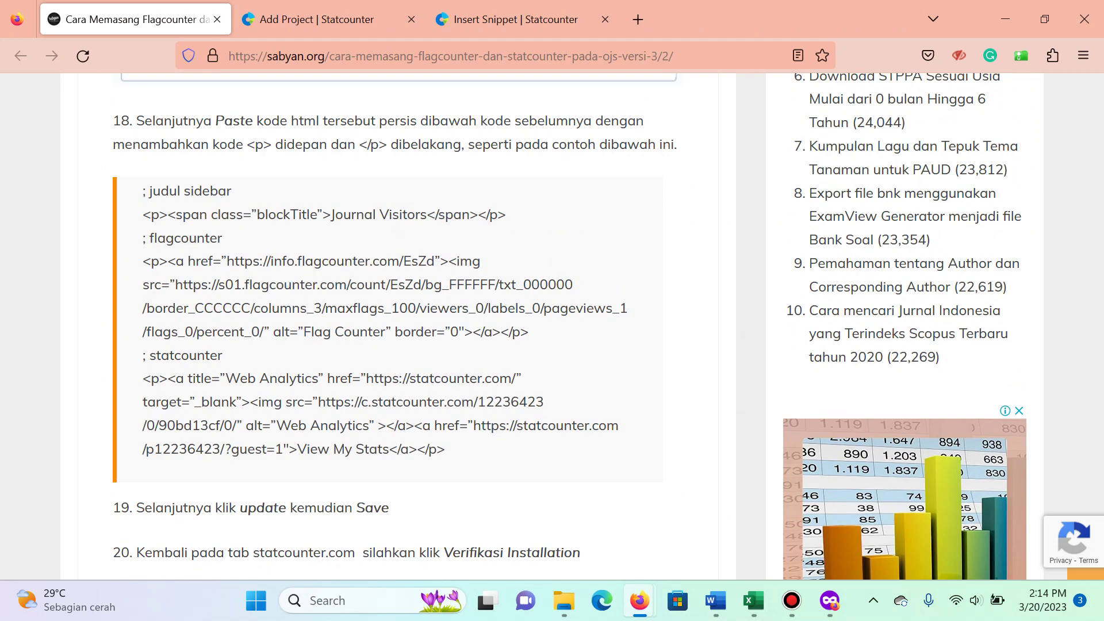
pyautogui.hotkey('alt', 'Tab')
pyautogui.scroll(3, 552, 405)
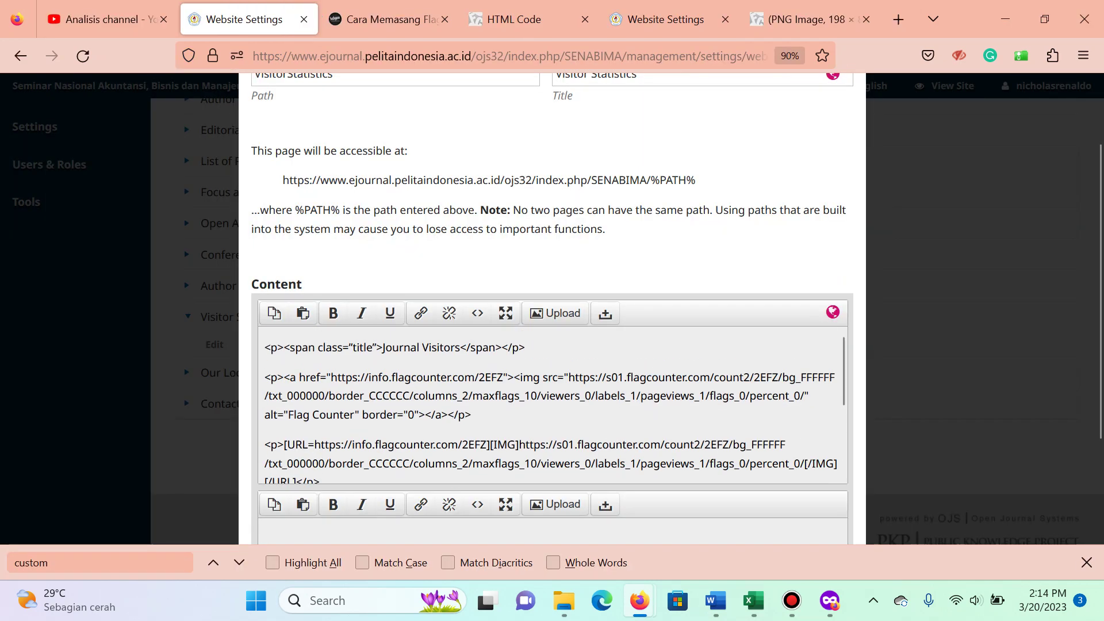
pyautogui.hotkey('alt', 'Tab')
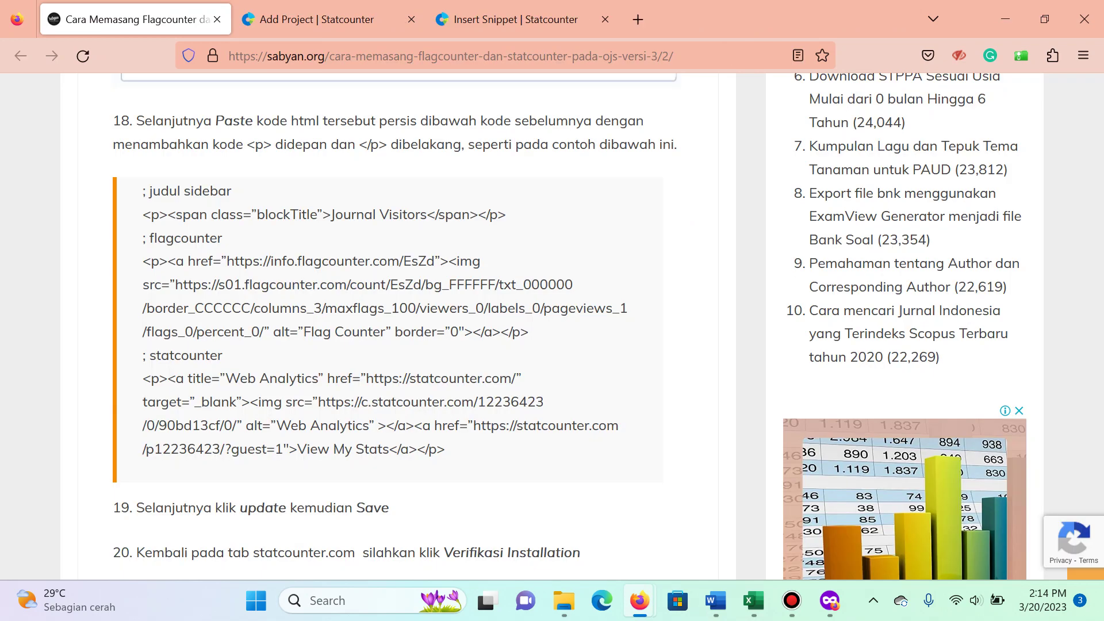
pyautogui.hotkey('alt', 'Tab')
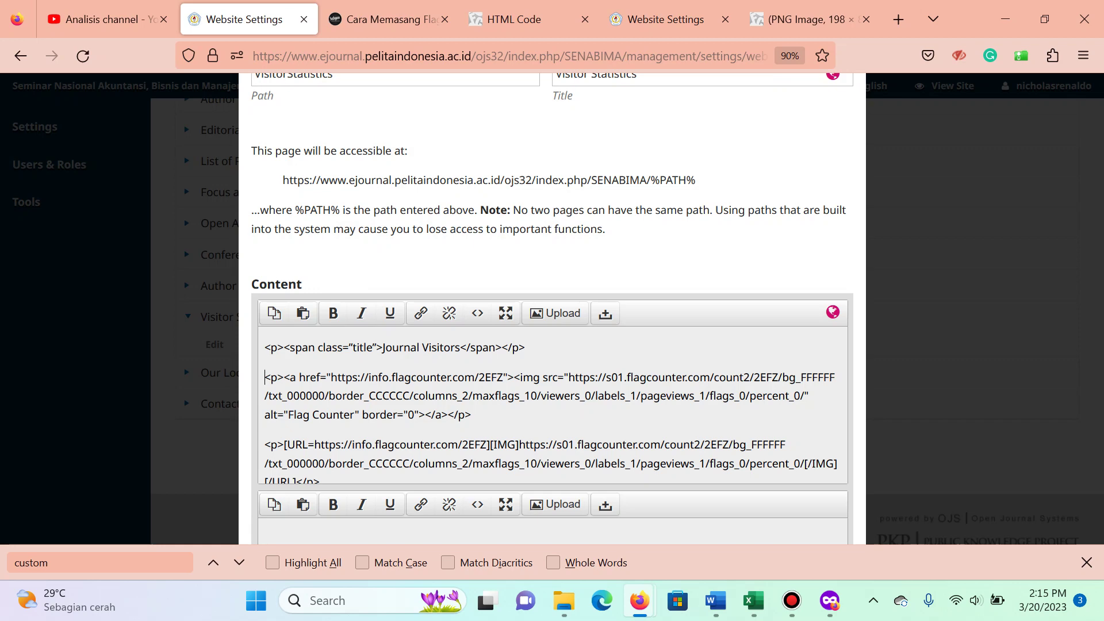
# Step: Paste the Statcounter snippet below the Flag Counter code and wrap it in <p> and </p> tags
pyautogui.write('<a title="Web Analytics Made Easy - Statcounter" href="https://statcounter.com/" target="_blank"><img src="https://c.statcounter.com/12860250/0/8110de0f/0/" alt="Web Analytics Made Easy - Statcounter" referrerPolicy="no-referrer-when-downgrade"></a> <a href="https://statcounter.com/p12860250/?guest=1">View My Stats</a>')
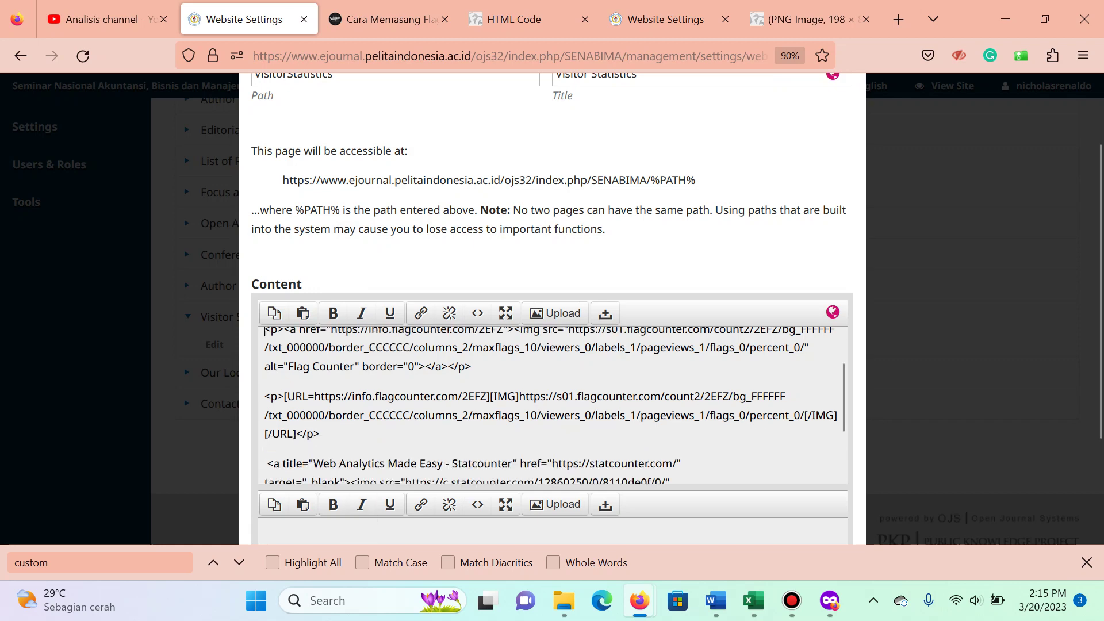
pyautogui.hotkey('alt', 'Tab')
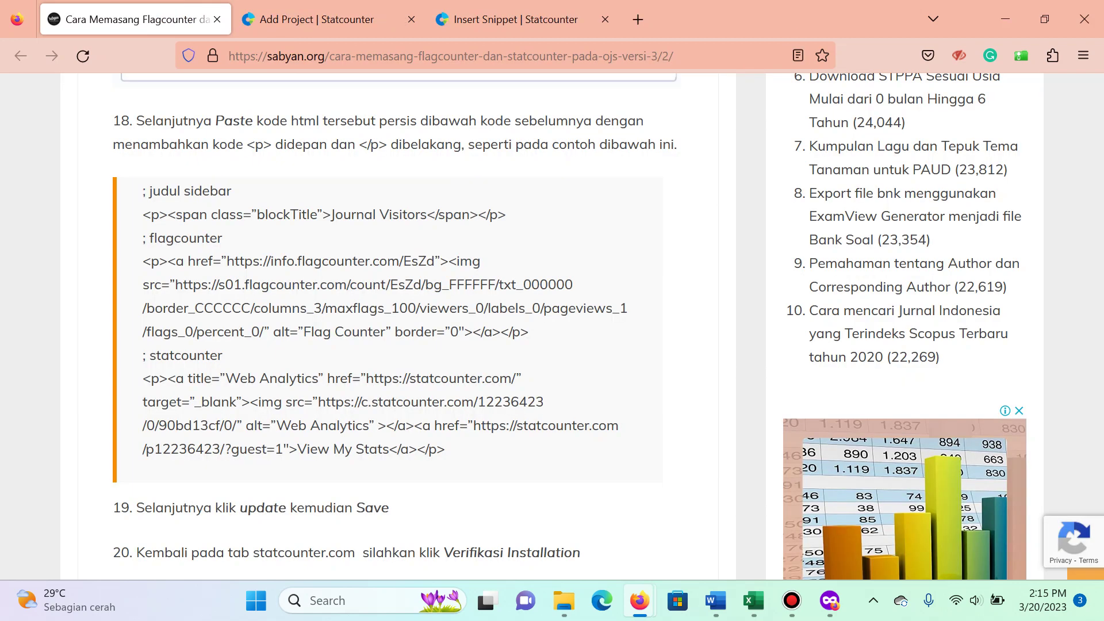
pyautogui.hotkey('alt', 'Tab')
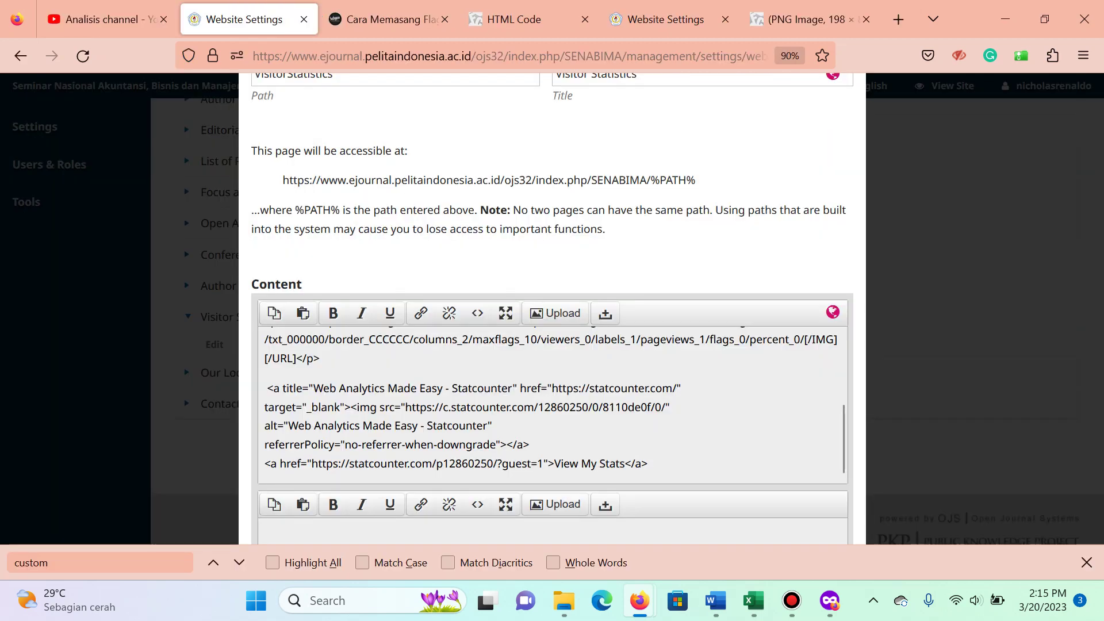
pyautogui.write('<p>')
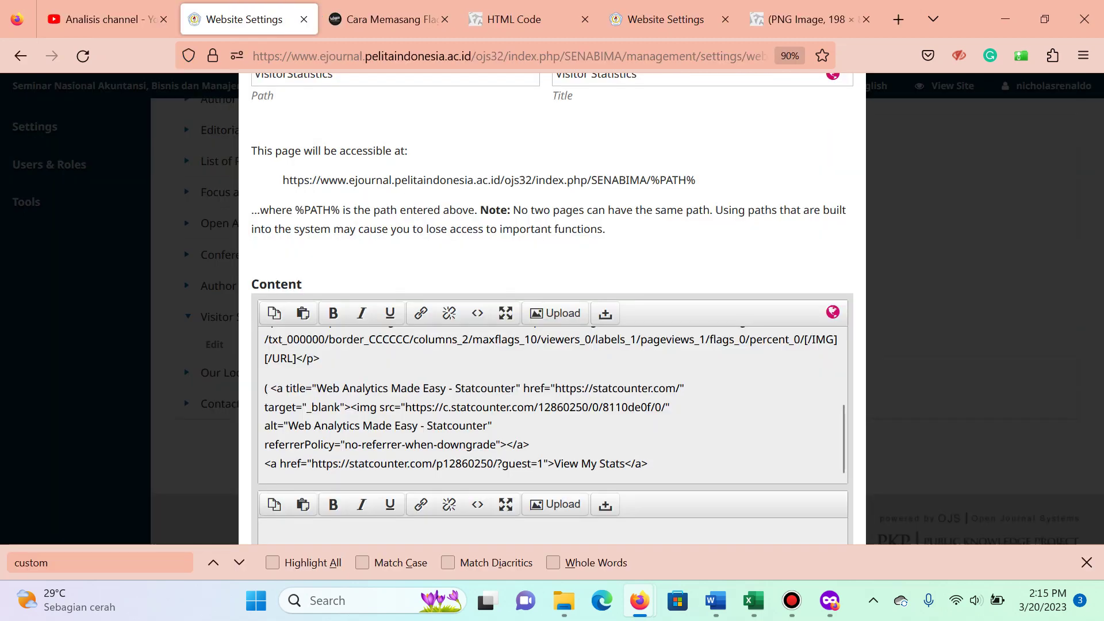
pyautogui.press('BackSpace')
pyautogui.press('BackSpace')
pyautogui.press('BackSpace')
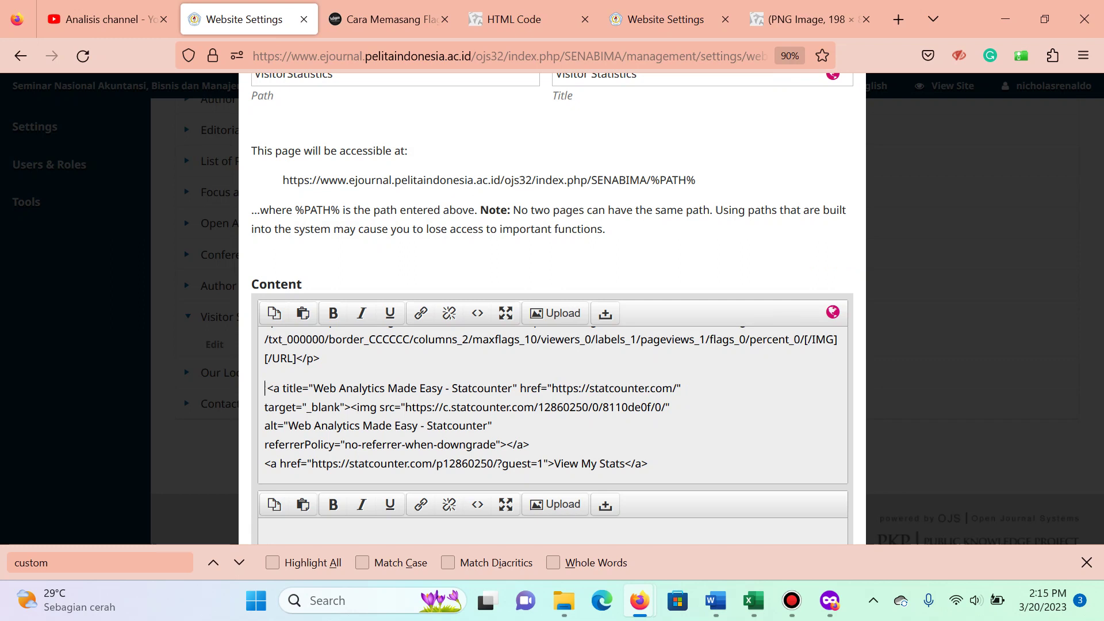
pyautogui.write('<p> ')
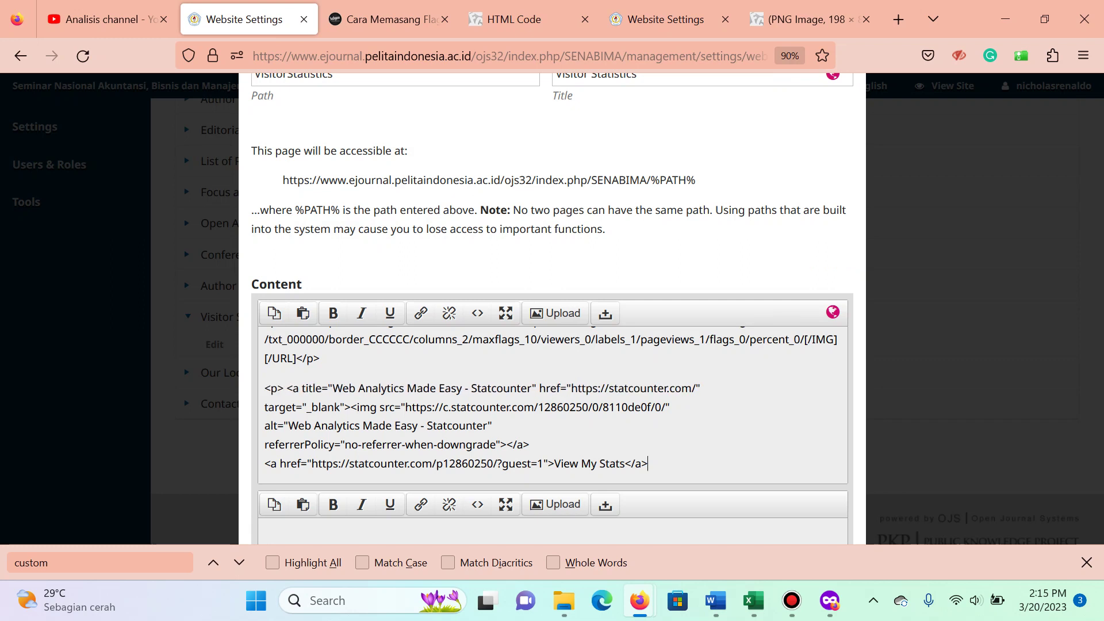
pyautogui.write('(/p>')
pyautogui.press('Left')
pyautogui.press('Left')
pyautogui.press('Left')
pyautogui.press('BackSpace')
pyautogui.write('<')
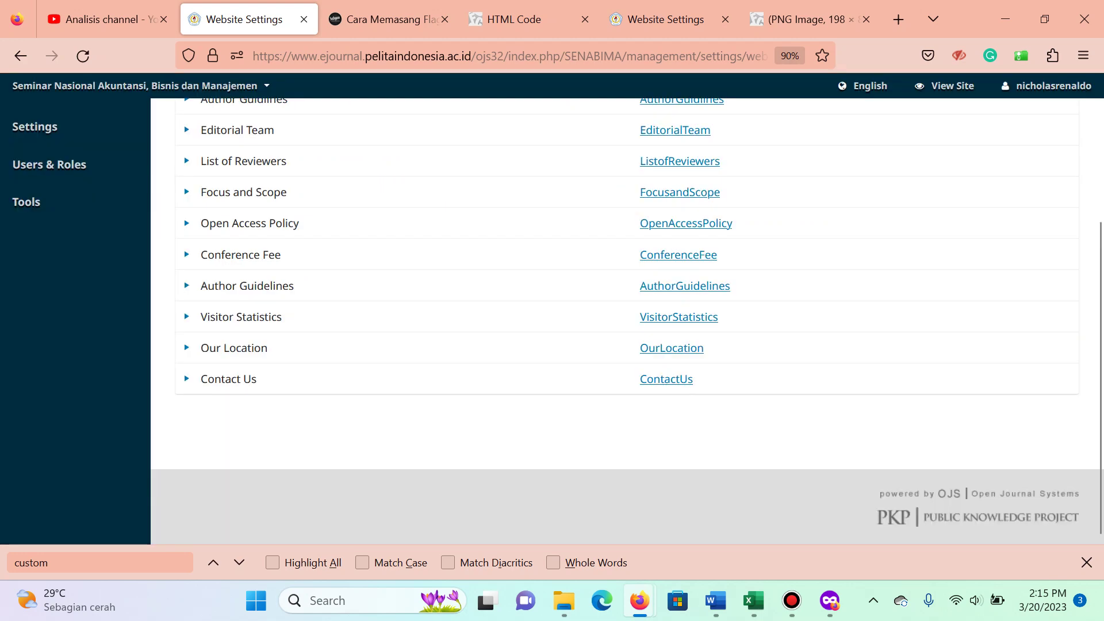
# Step: Open the published Visitor Statistics page in a new tab to check both counter codes
pyautogui.click(679, 316)
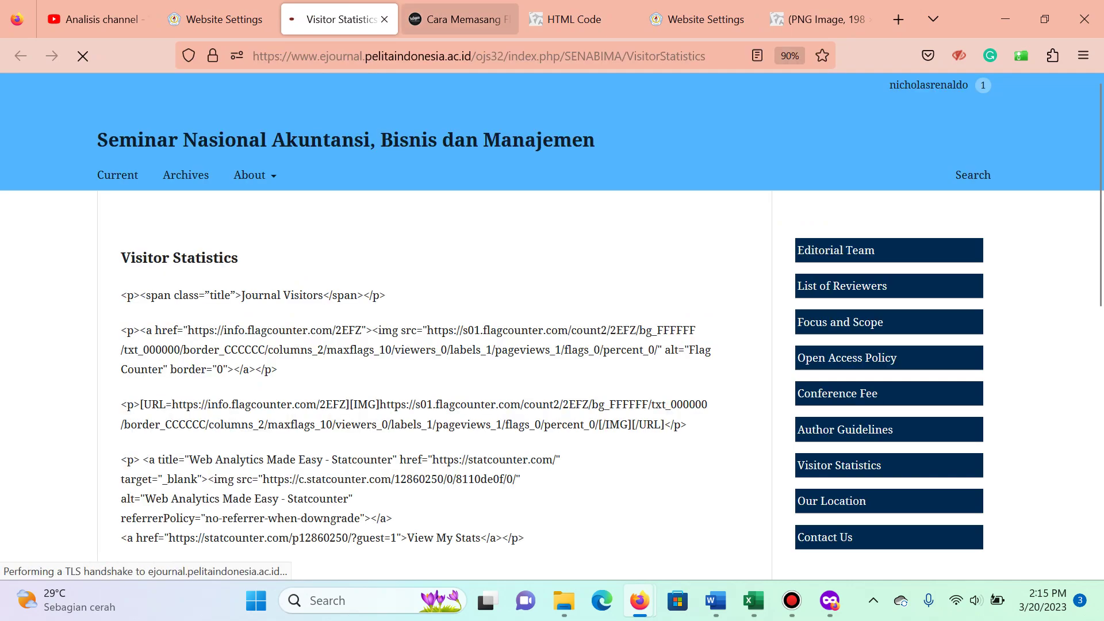
pyautogui.scroll(-1, 552, 315)
pyautogui.hotkey('alt', 'Tab')
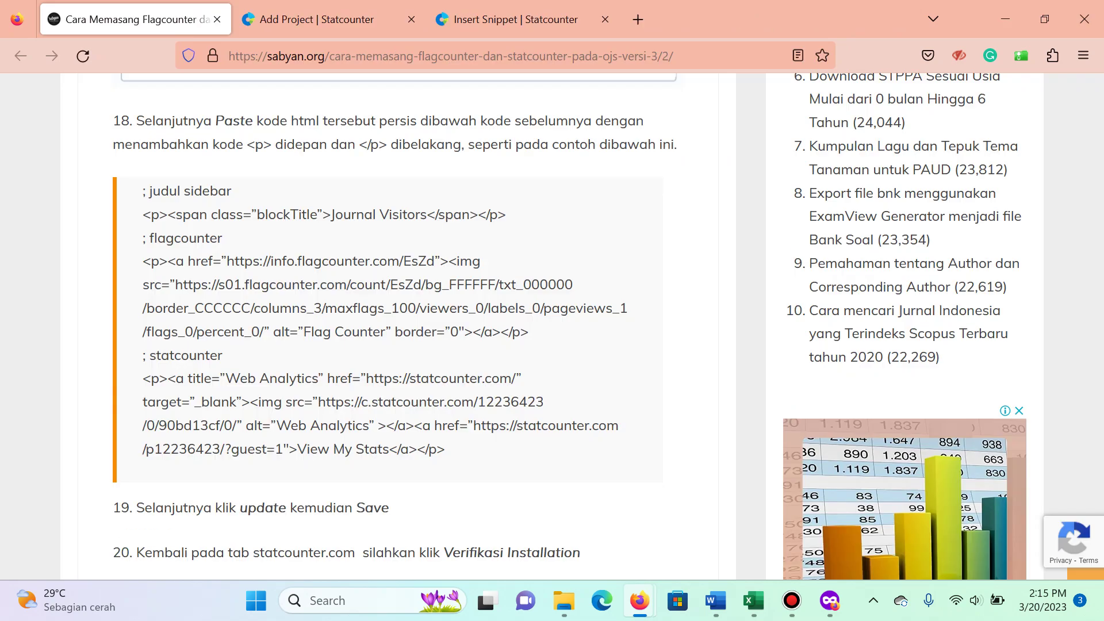
pyautogui.scroll(-2, 552, 326)
pyautogui.scroll(3, 552, 326)
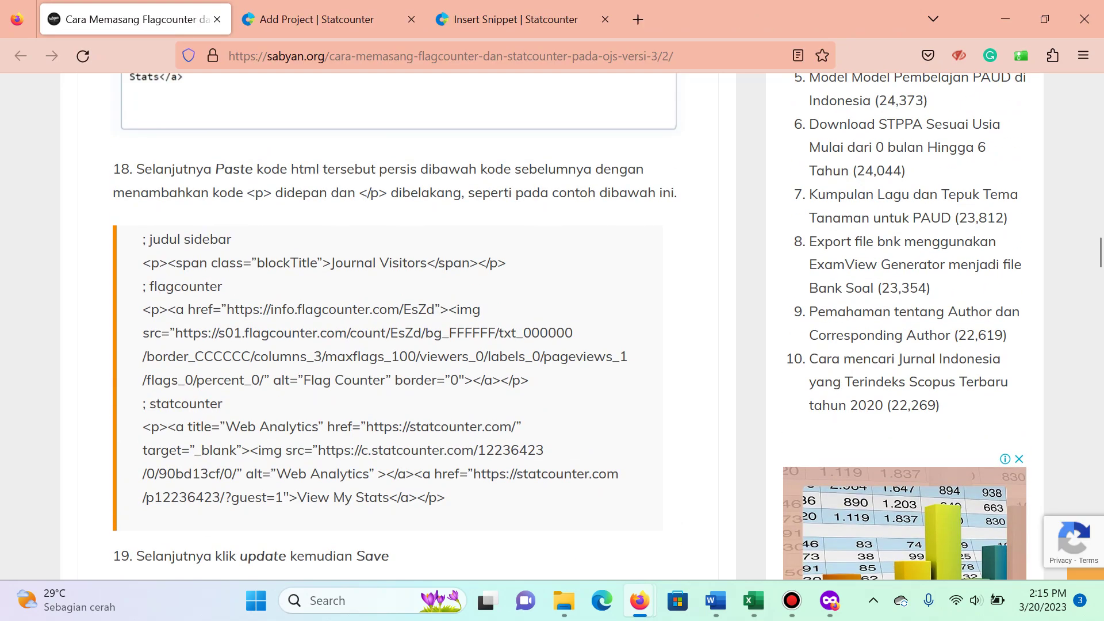
pyautogui.scroll(-3, 551, 326)
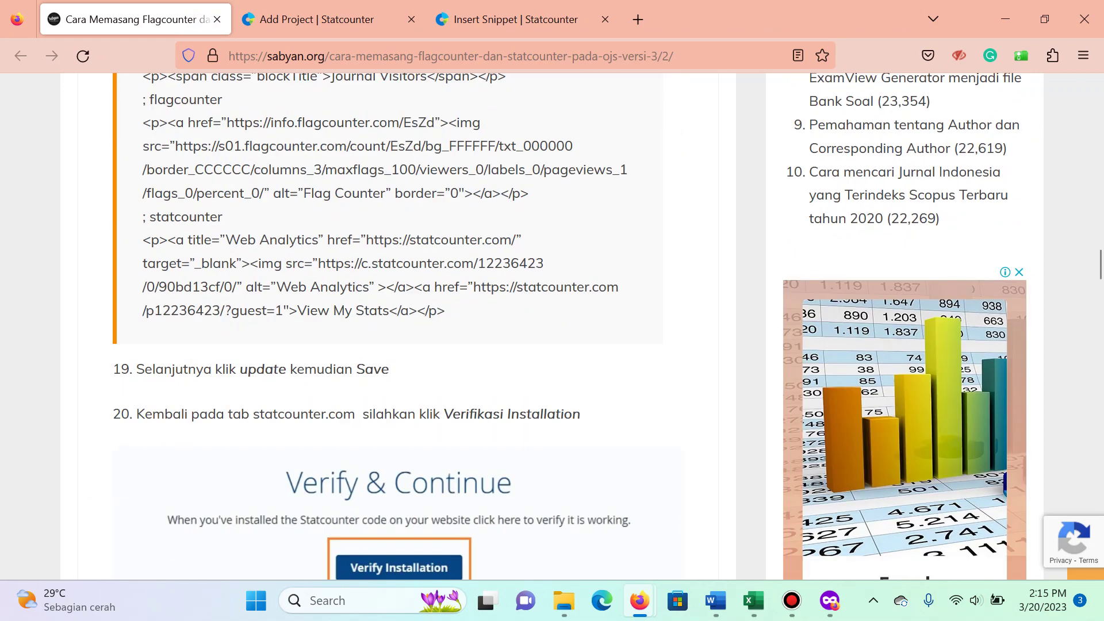
pyautogui.scroll(-2, 552, 326)
# Step: Bring the sabyan.org tutorial back and scroll to its Statcounter verification step
pyautogui.hotkey('alt', 'Tab')
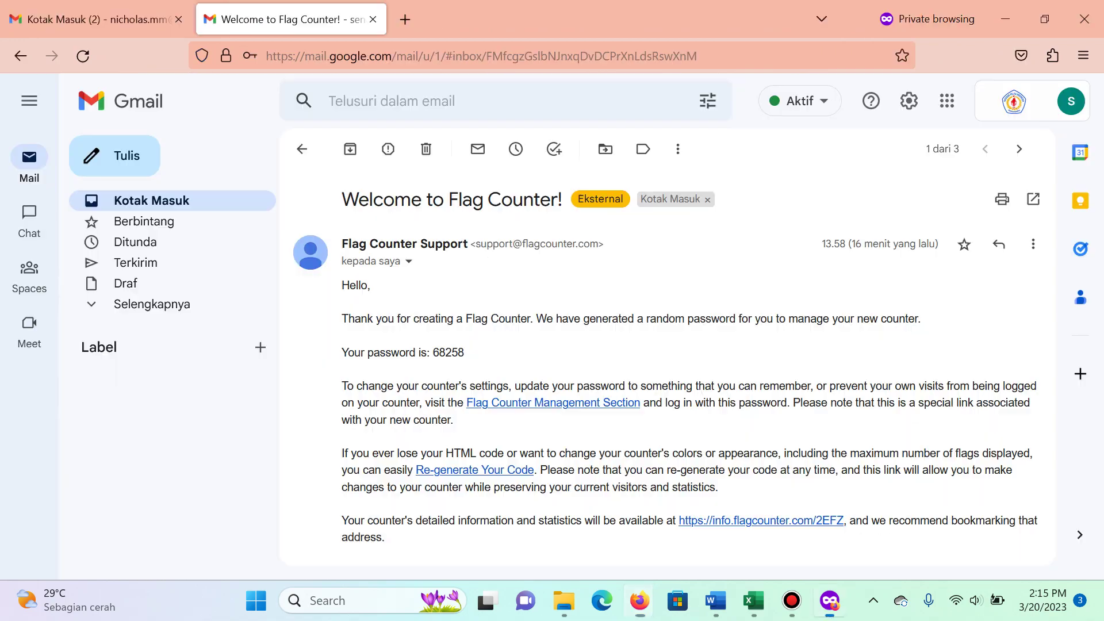
pyautogui.hotkey('alt', 'Tab')
pyautogui.hotkey('alt', 'Tab')
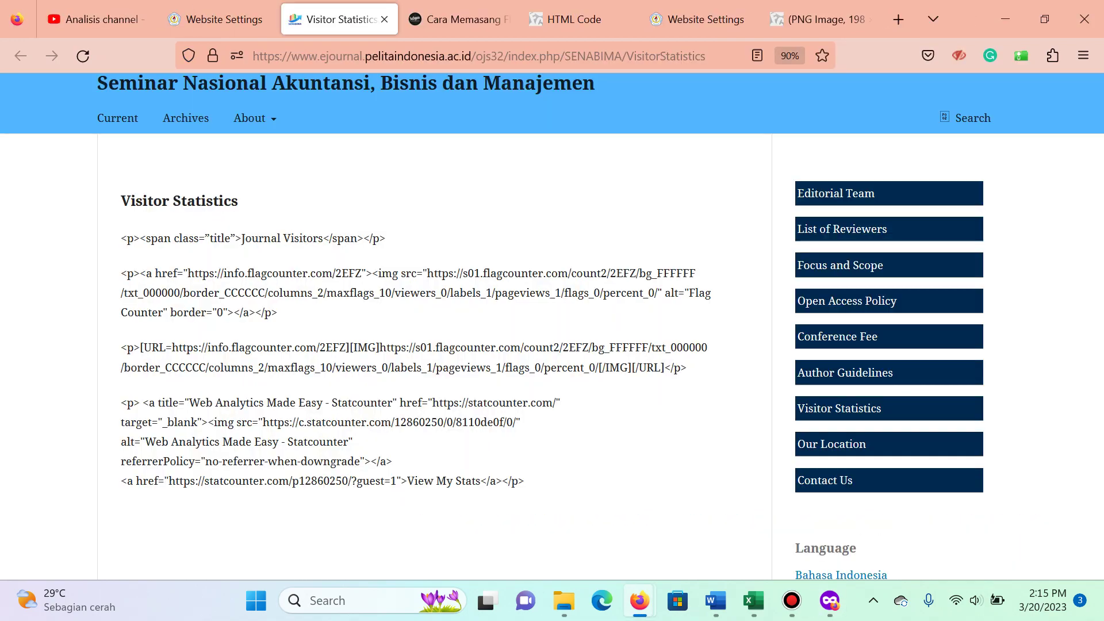
pyautogui.hotkey('alt', 'Tab')
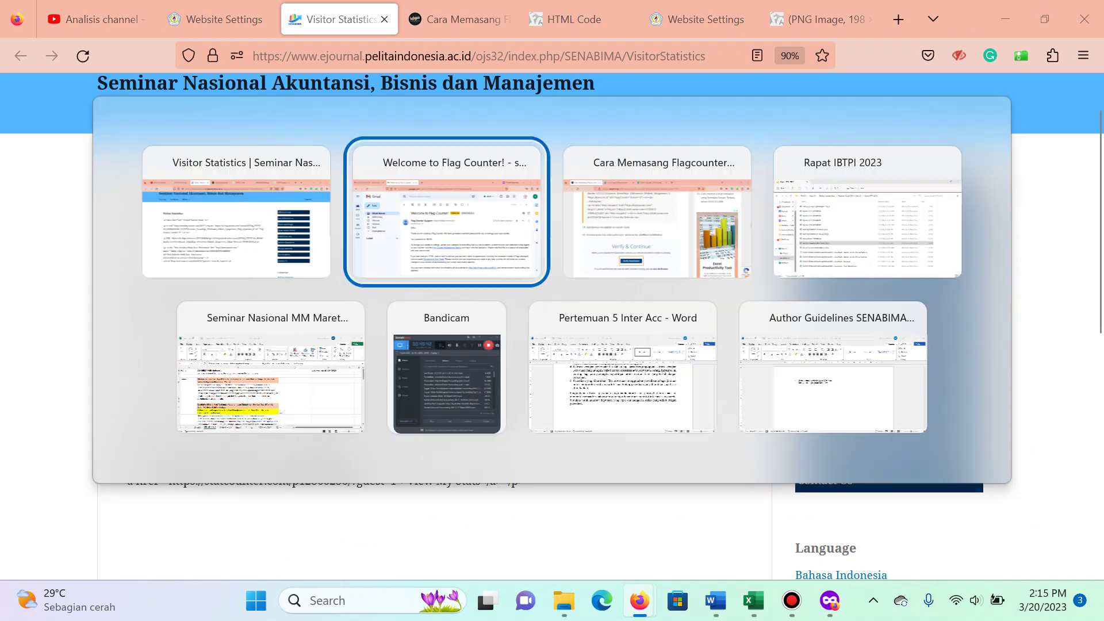
pyautogui.hotkey('alt', 'Tab')
pyautogui.moveTo(639, 600)
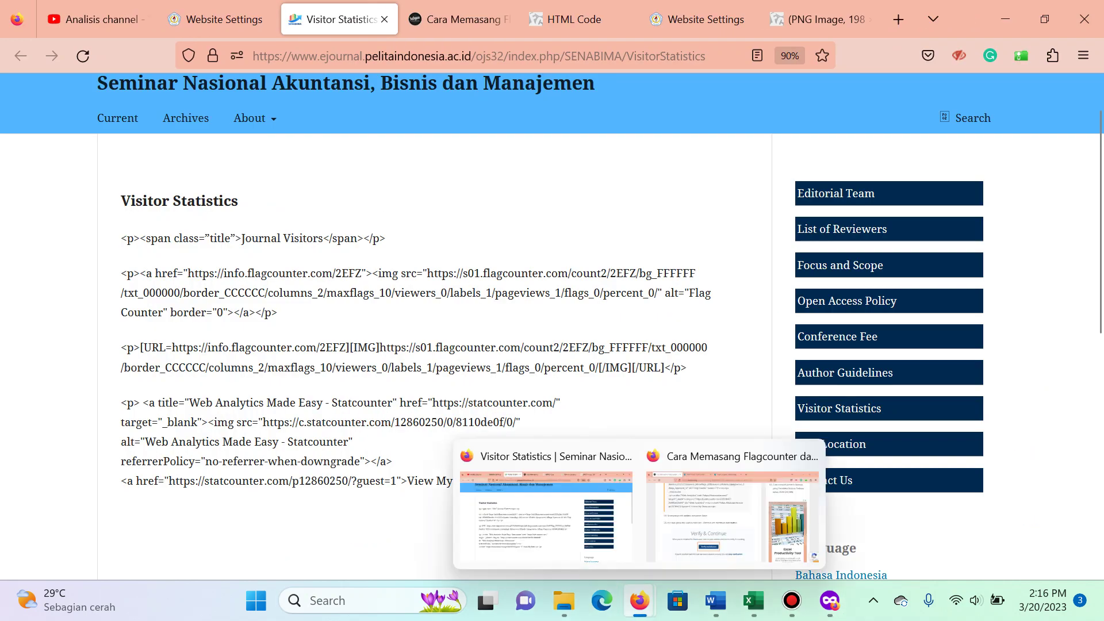
pyautogui.click(729, 512)
pyautogui.scroll(-2, 575, 488)
pyautogui.scroll(-1, 396, 448)
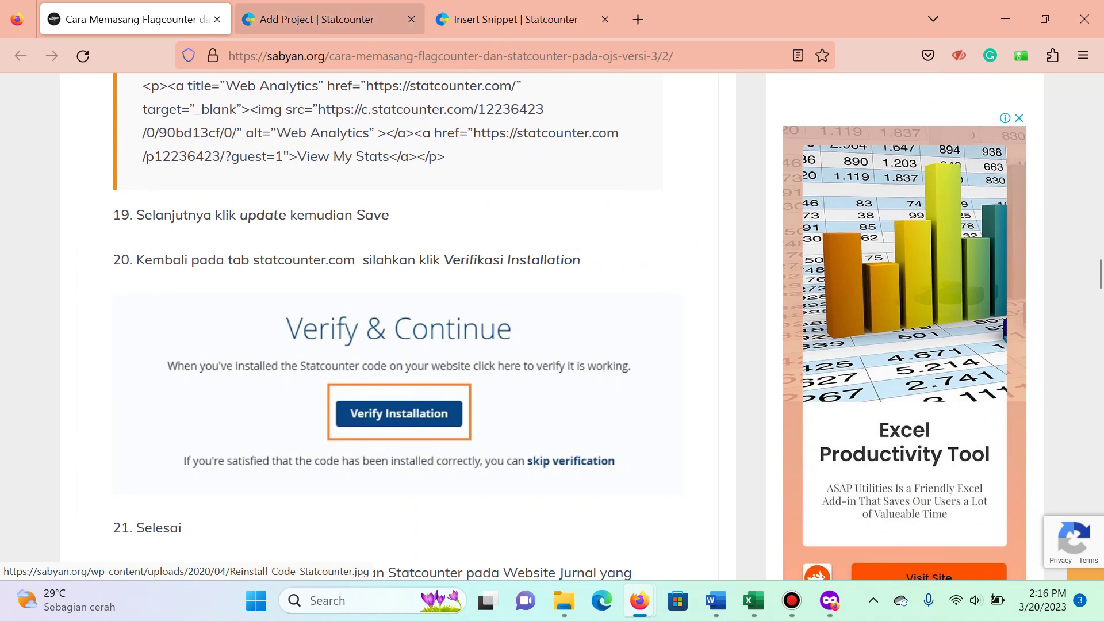
# Step: Run Statcounter's Verify Installation, which reports the code was not detected
pyautogui.click(506, 19)
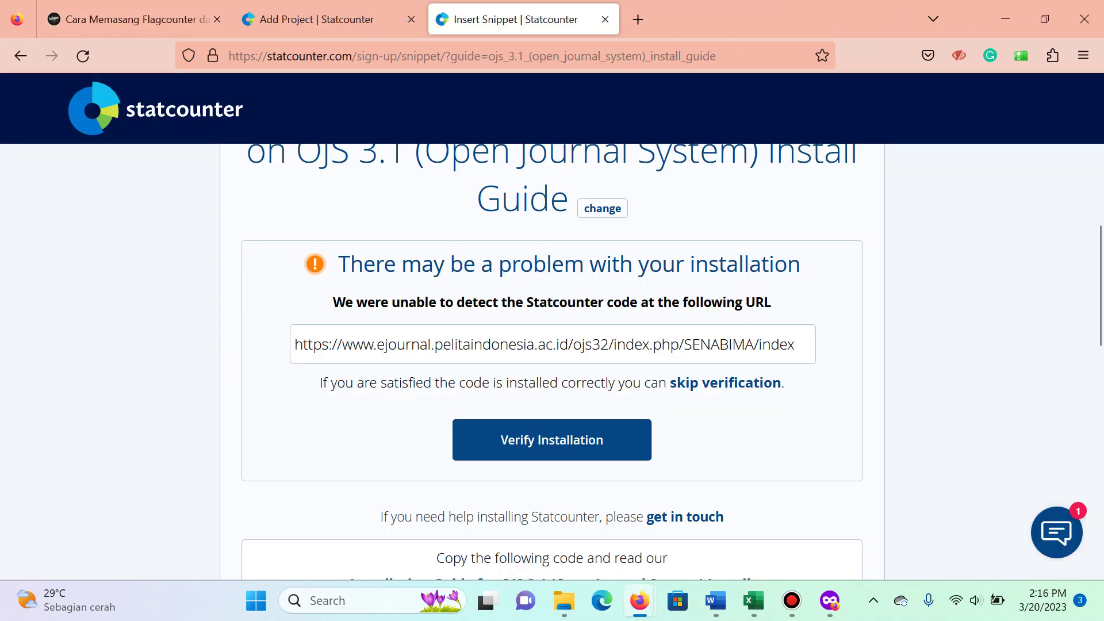
pyautogui.click(552, 440)
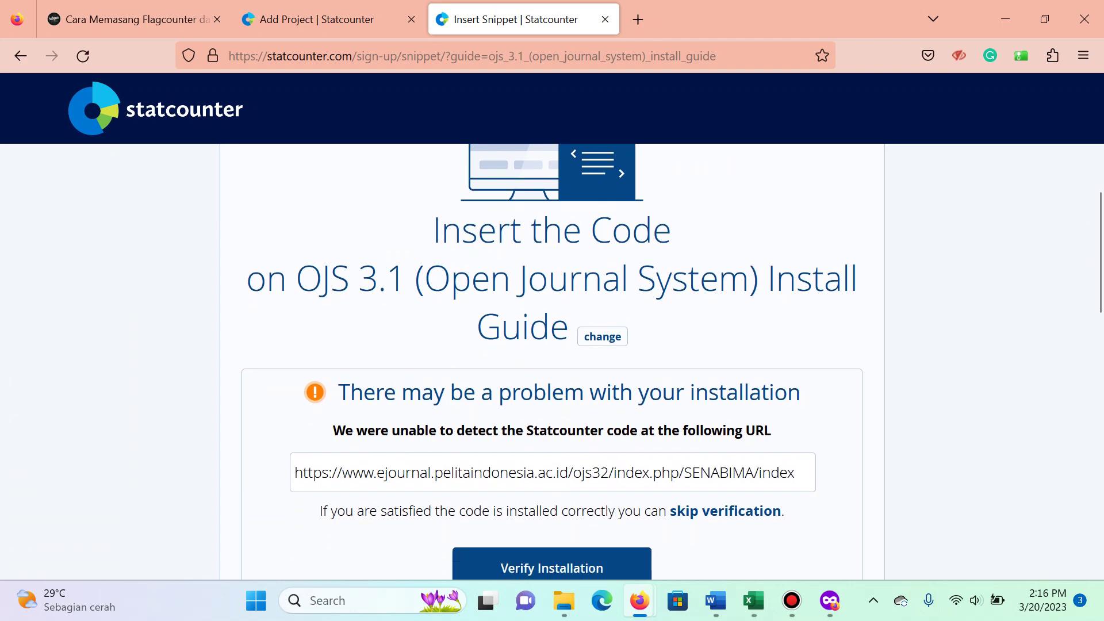
pyautogui.scroll(-1, 552, 361)
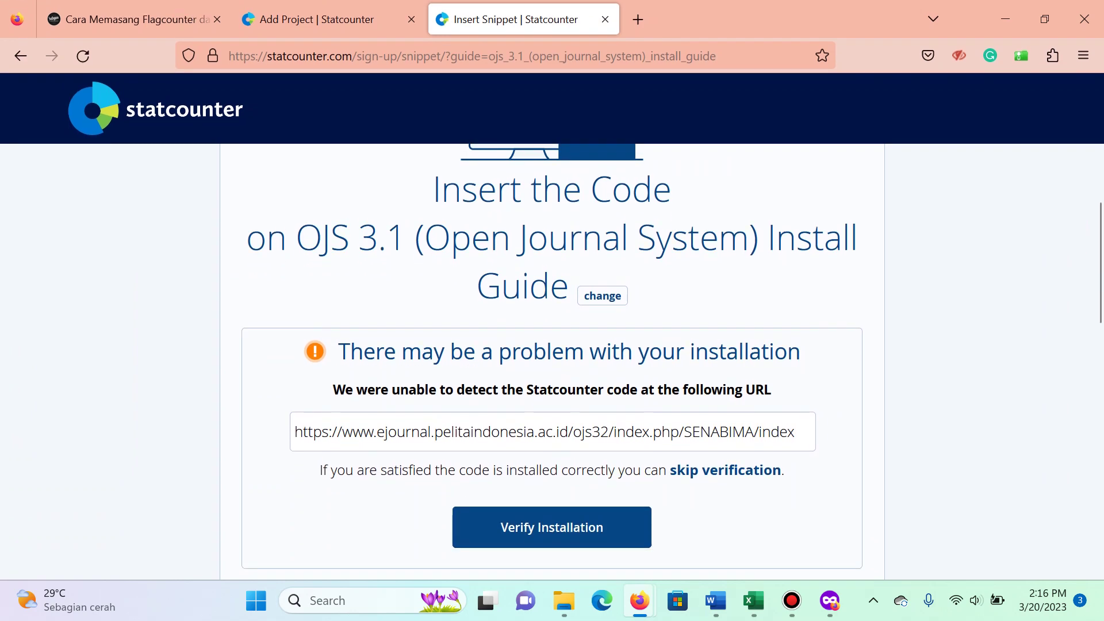
pyautogui.scroll(-5, 552, 361)
pyautogui.scroll(-2, 552, 361)
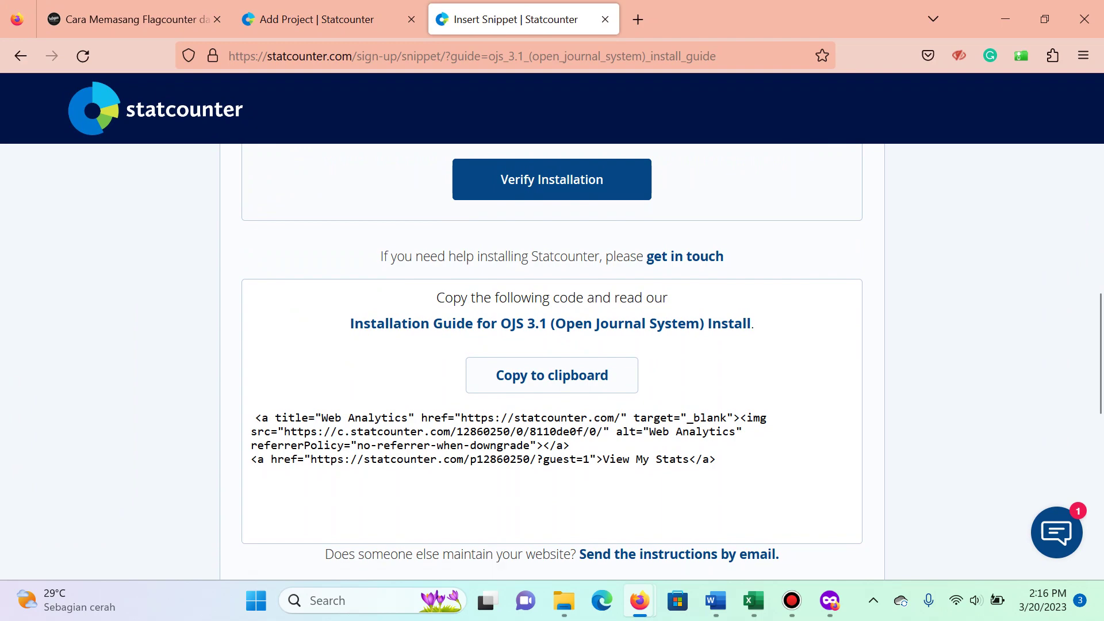
# Step: Open the OJS 3.1 Installation Guide in a new tab and copy its tracking snippet
pyautogui.rightClick(541, 325)
pyautogui.scroll(-4, 552, 345)
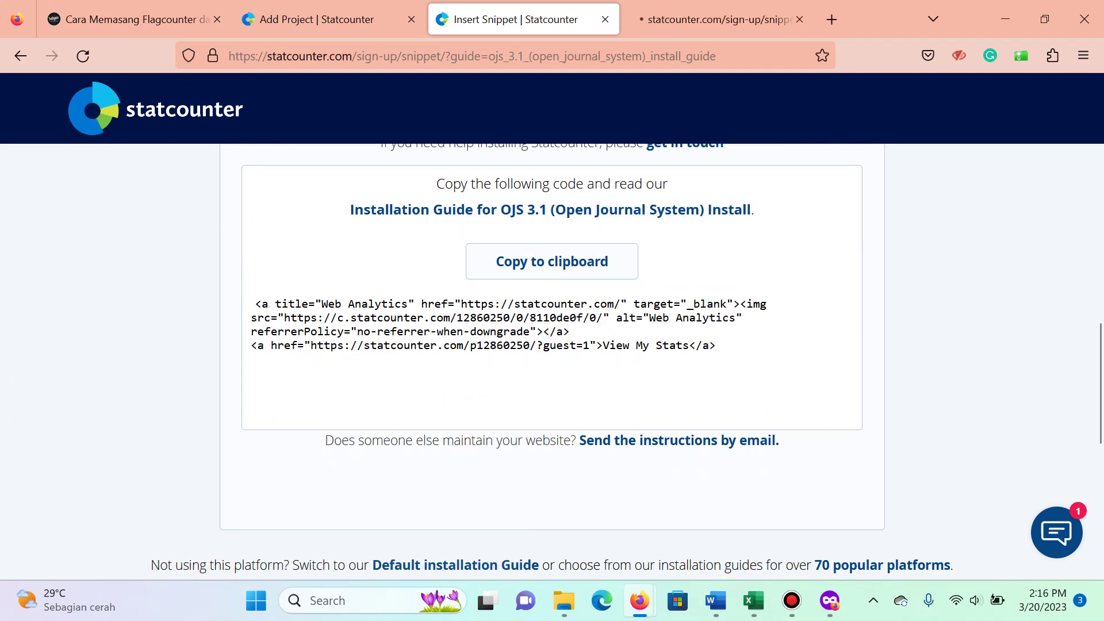
pyautogui.hotkey('ctrl', 'Tab')
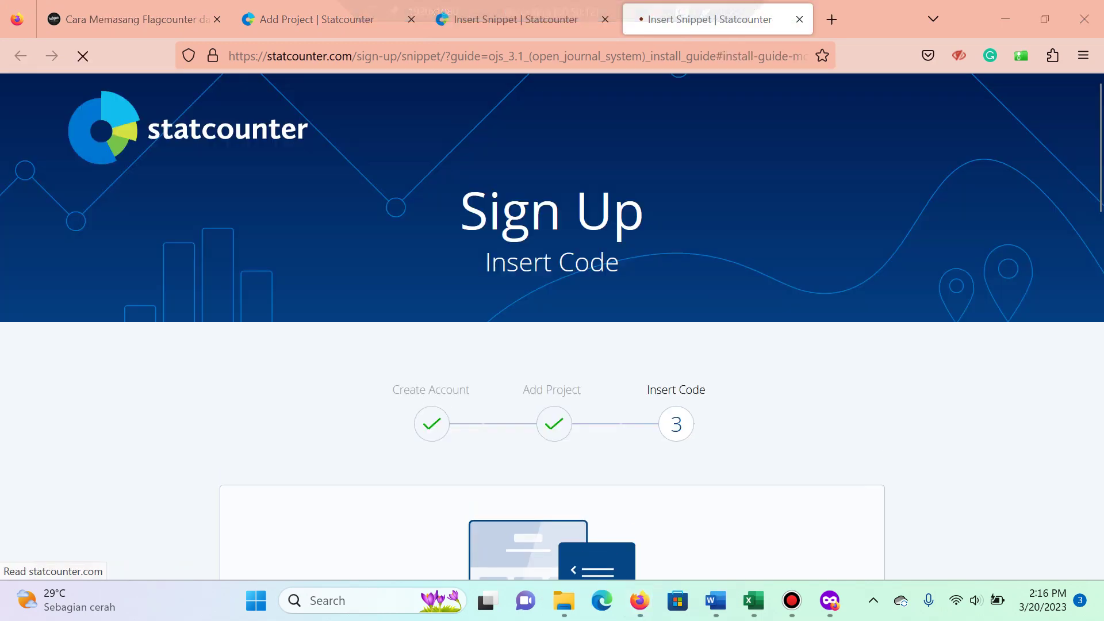
pyautogui.scroll(-10, 552, 345)
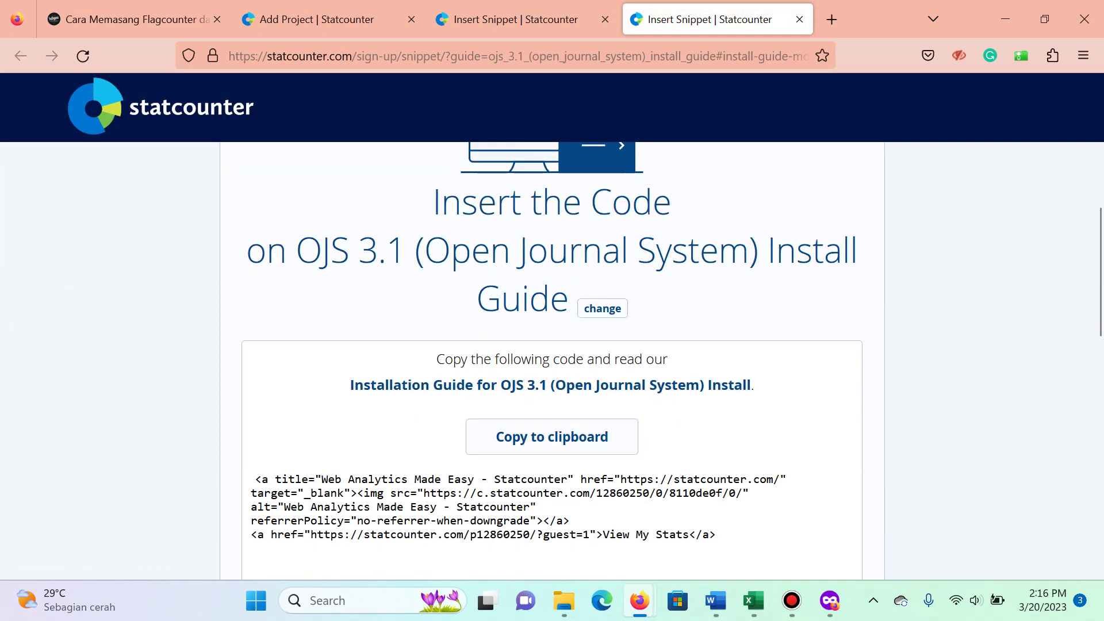
pyautogui.scroll(7, 552, 345)
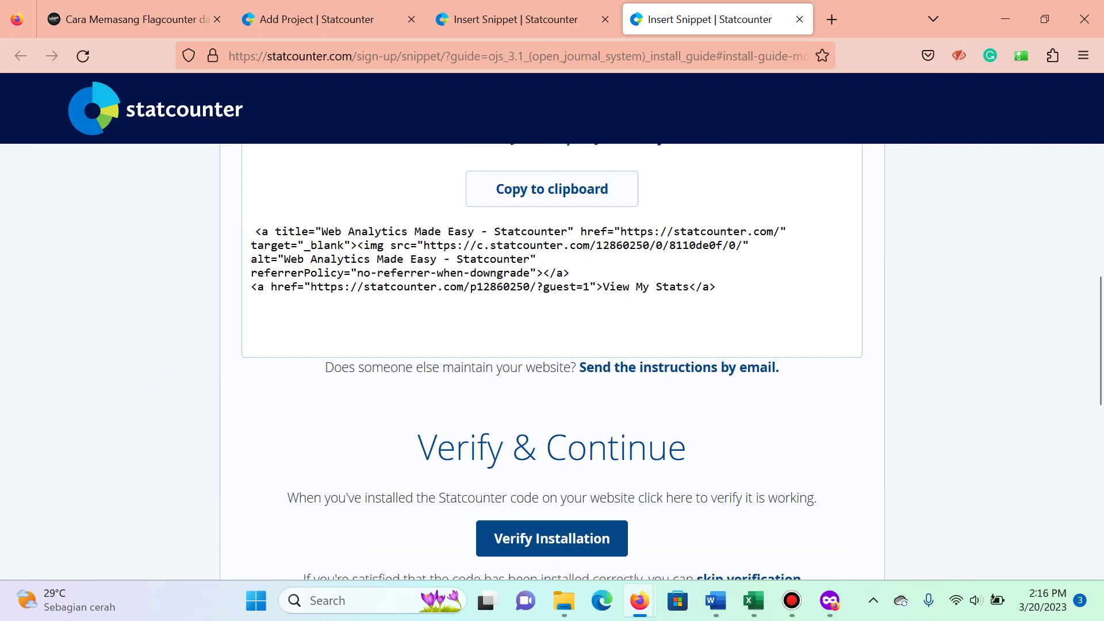
pyautogui.scroll(-6, 552, 345)
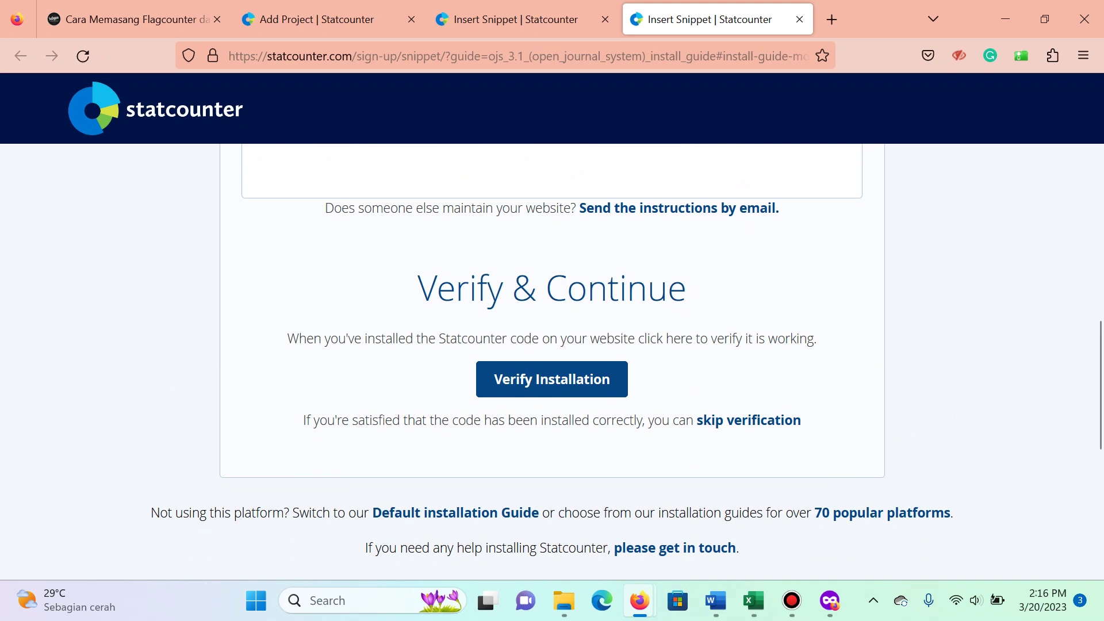
pyautogui.scroll(4, 552, 361)
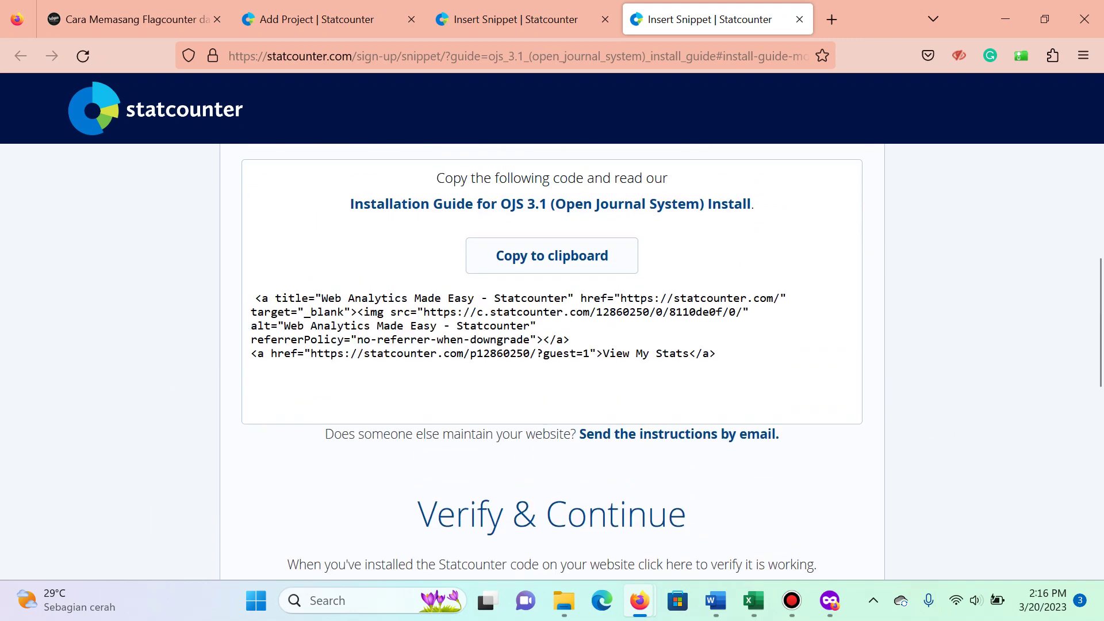
pyautogui.click(551, 255)
pyautogui.hotkey('alt', 'Tab')
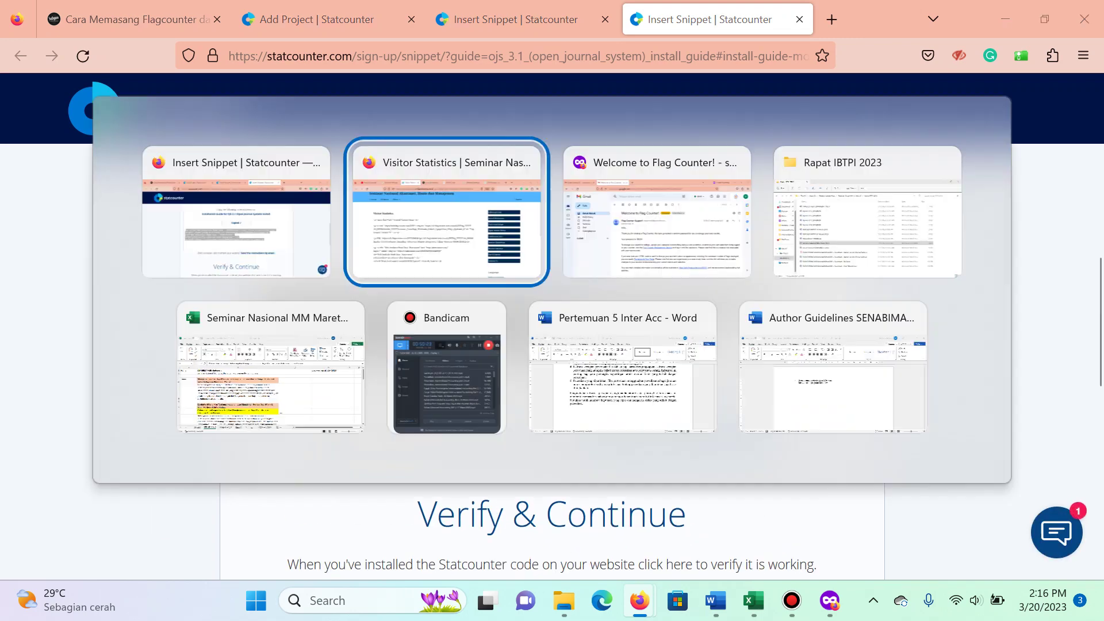
# Step: Edit the Visitor Statistics page content and remove the stray space before the Statcounter link
pyautogui.hotkey('ctrl', 'shift', 'Tab')
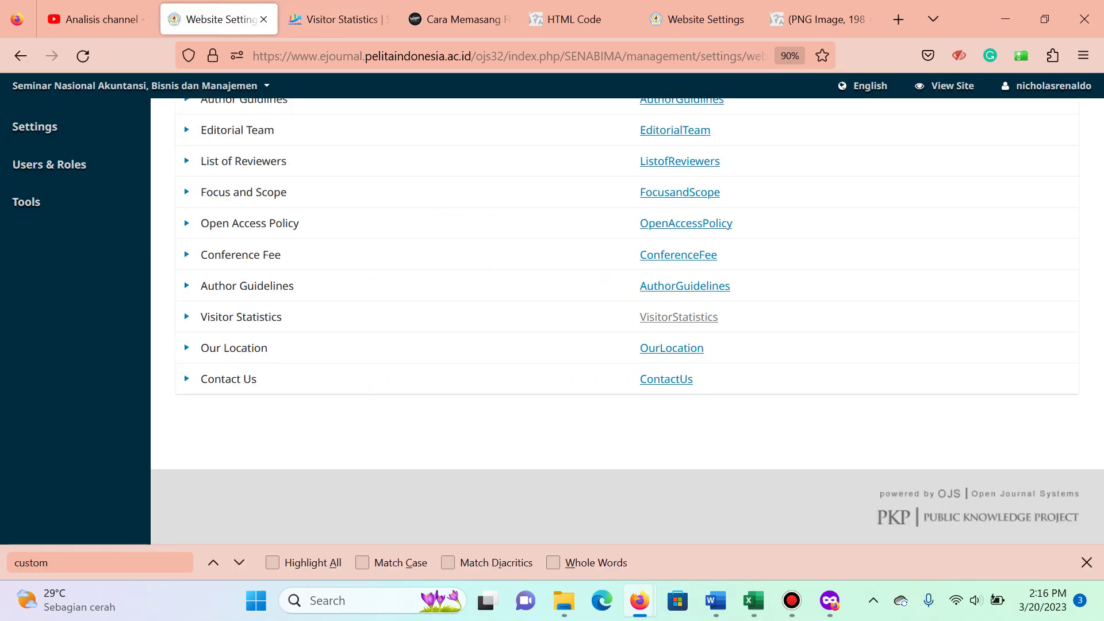
pyautogui.click(241, 317)
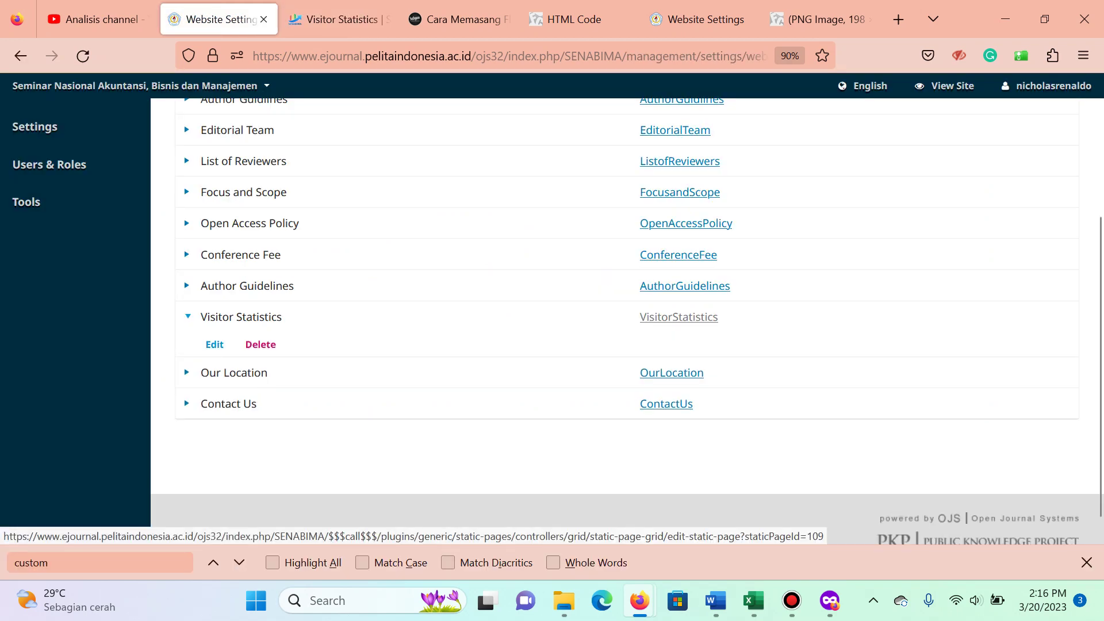
pyautogui.click(214, 343)
pyautogui.scroll(-2, 552, 311)
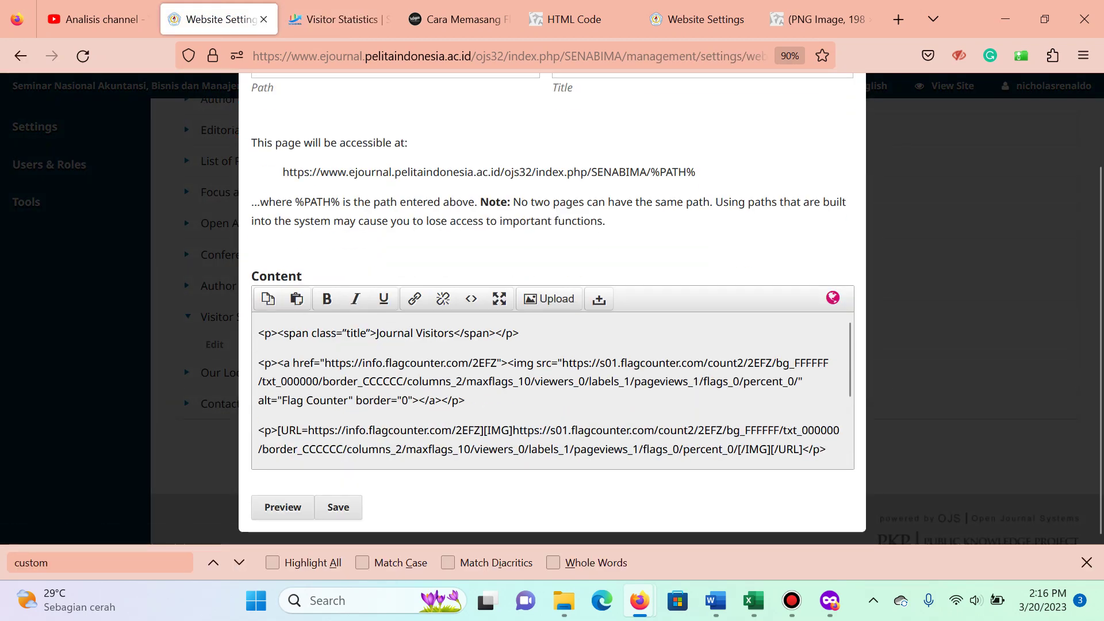
pyautogui.scroll(2, 552, 310)
pyautogui.click(492, 447)
pyautogui.scroll(-3, 552, 472)
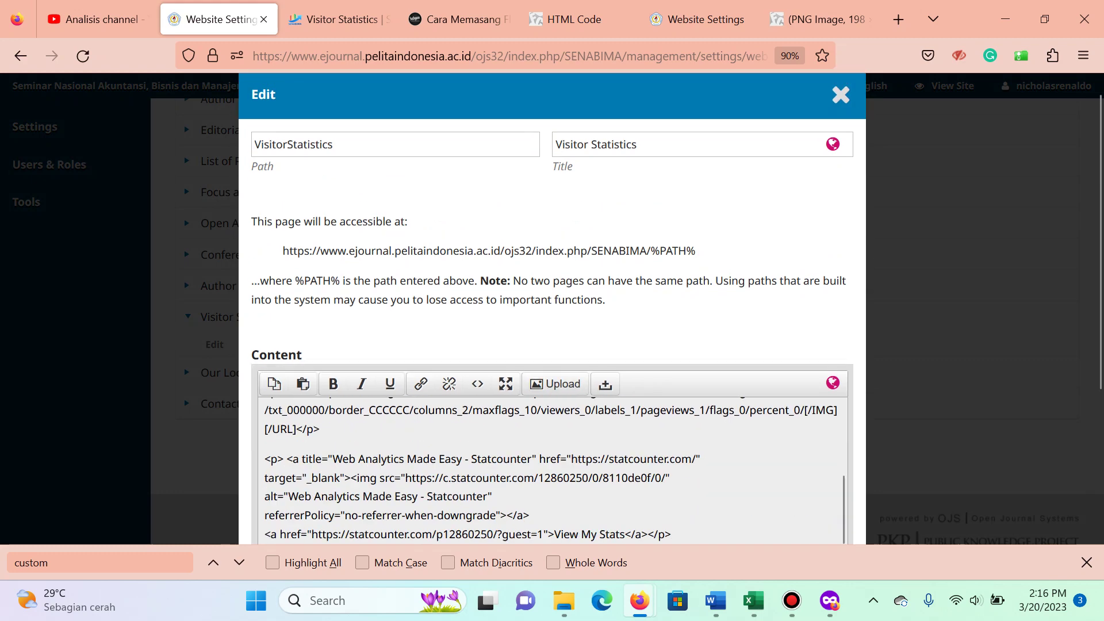
pyautogui.scroll(-3, 552, 310)
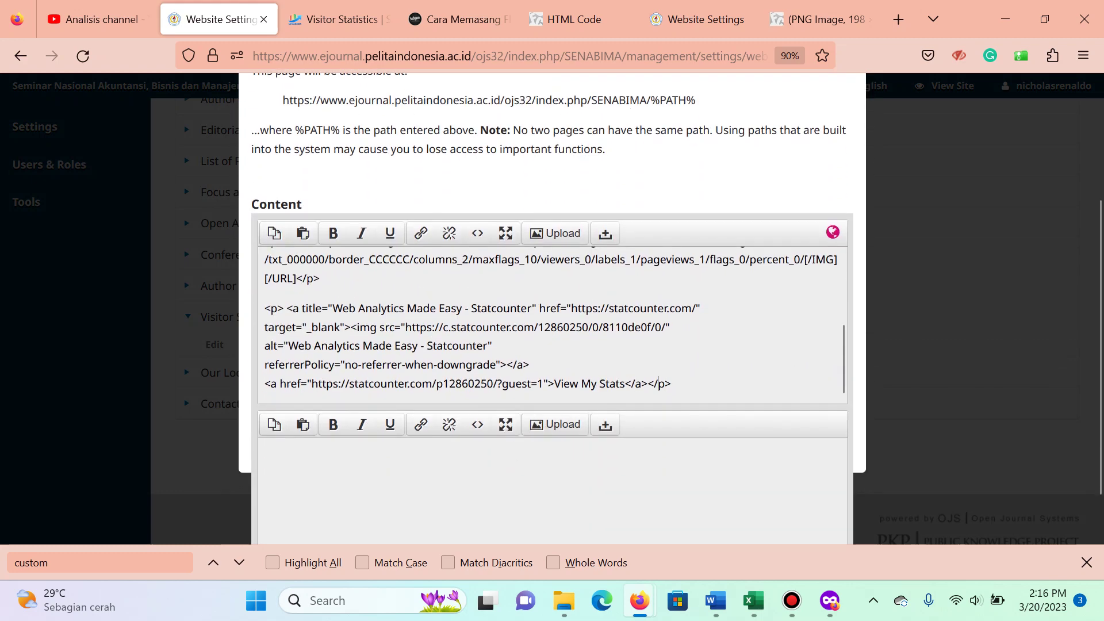
pyautogui.moveTo(647, 383); pyautogui.dragTo(284, 308)
pyautogui.click(284, 308)
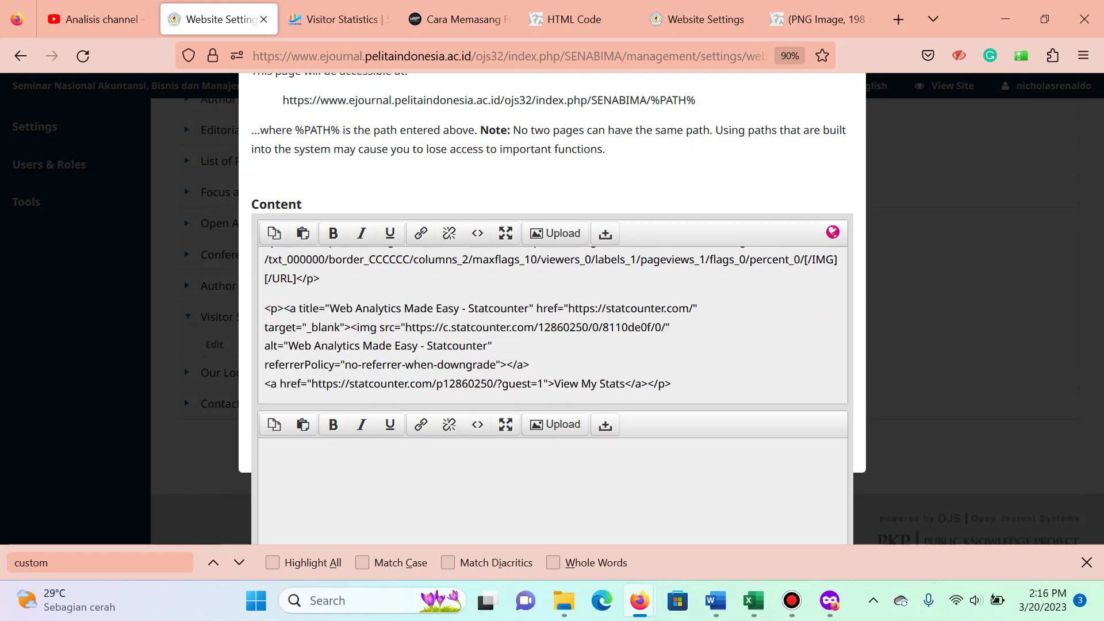
pyautogui.scroll(-1, 552, 310)
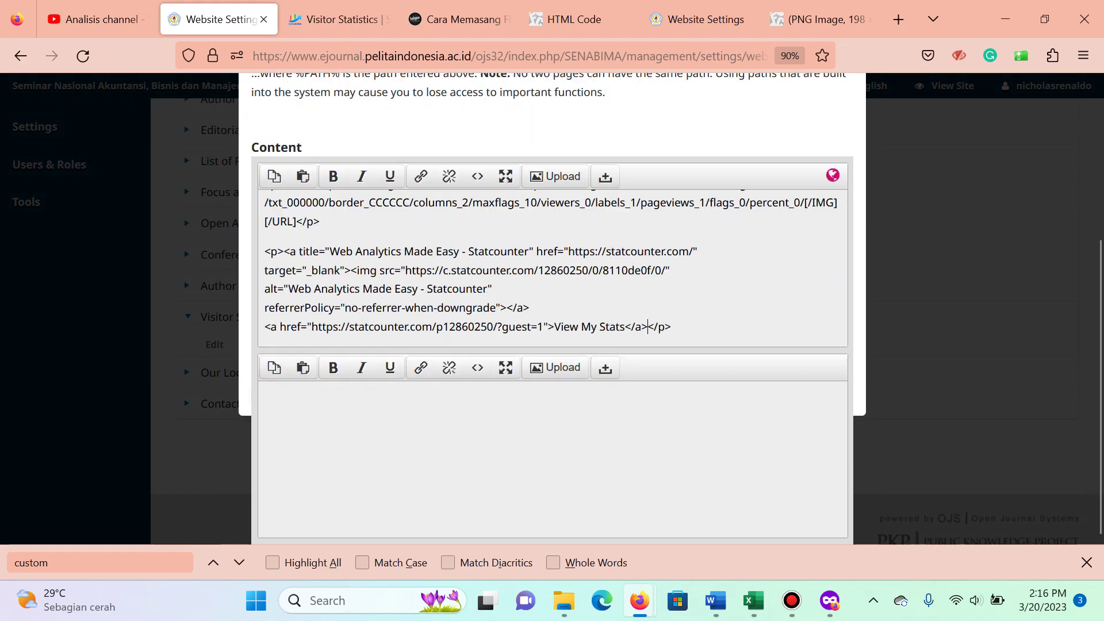
# Step: Preview the published Visitor Statistics page, then return to the tutorial's Verify Installation step
pyautogui.hotkey('alt', 'Tab')
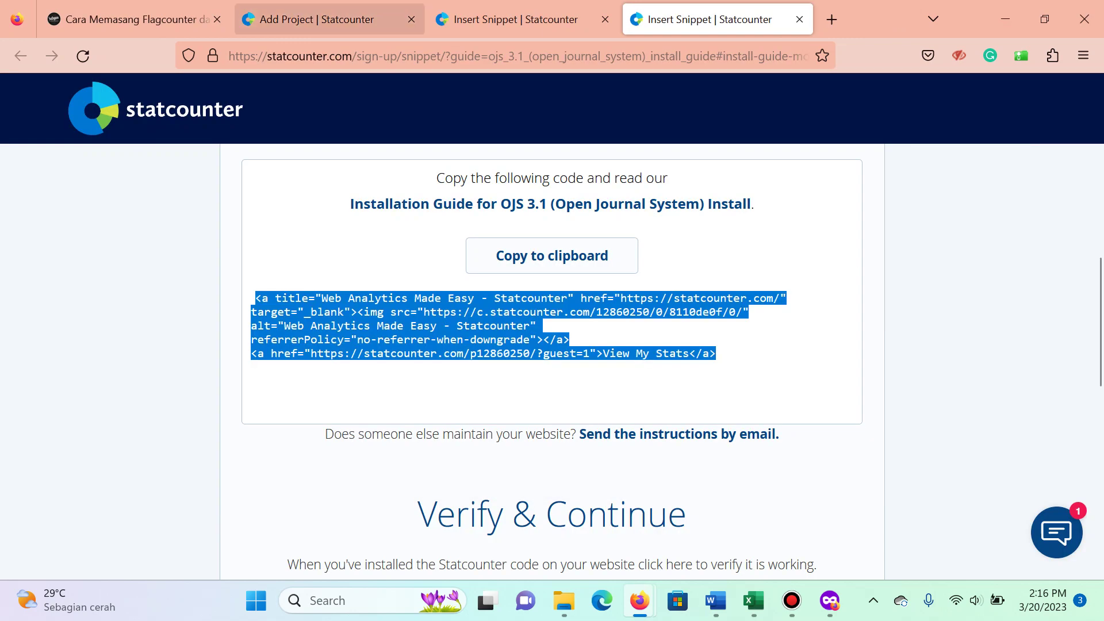
pyautogui.click(126, 18)
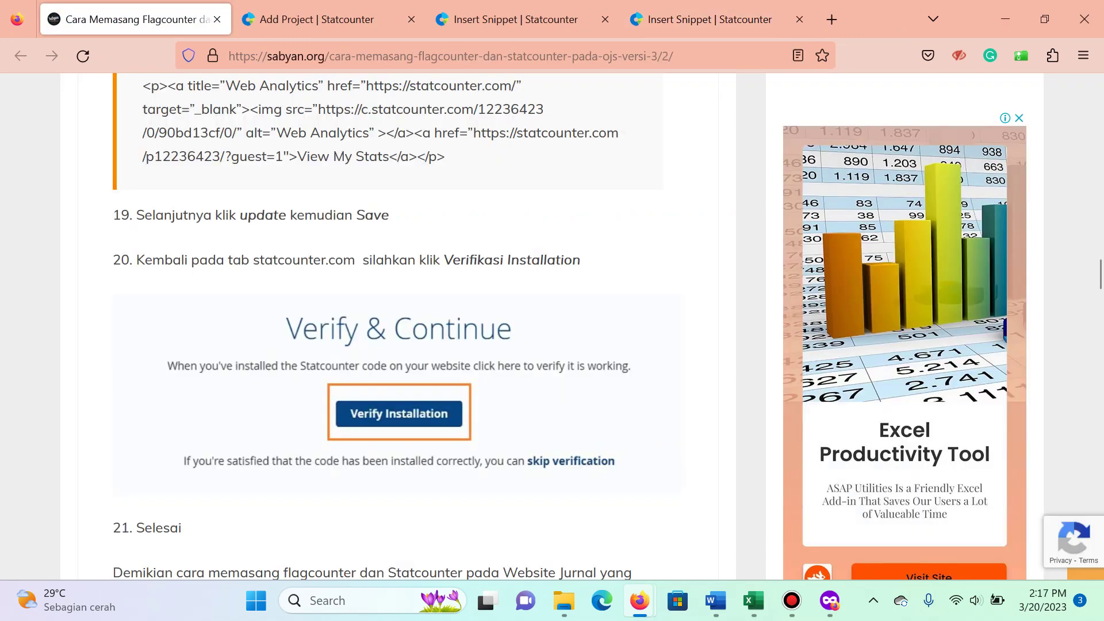
pyautogui.hotkey('alt', 'Tab')
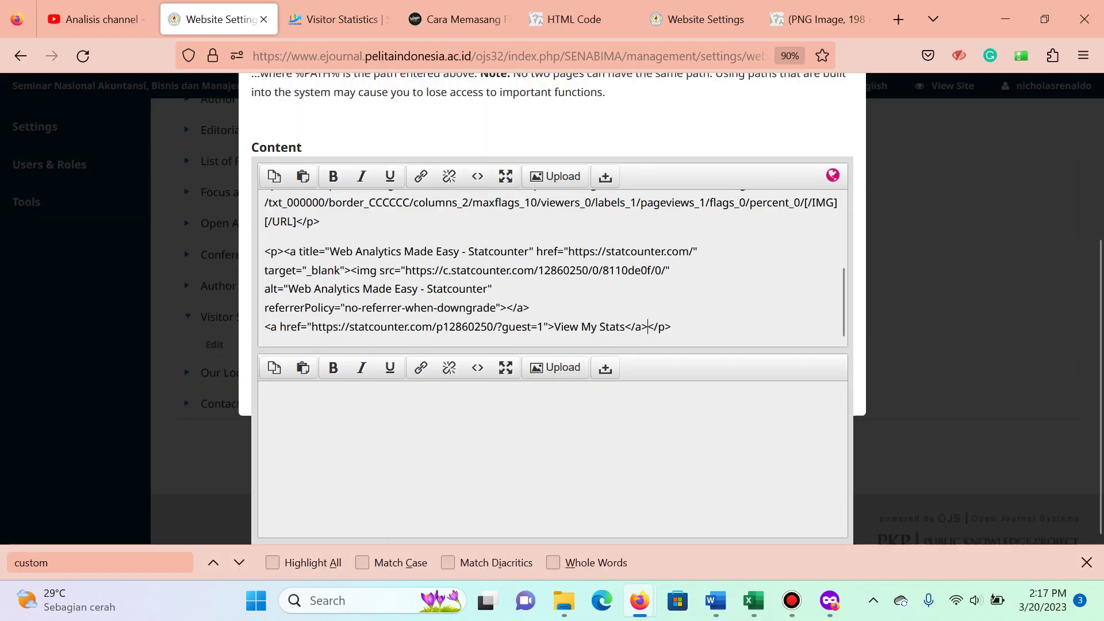
pyautogui.scroll(3, 551, 350)
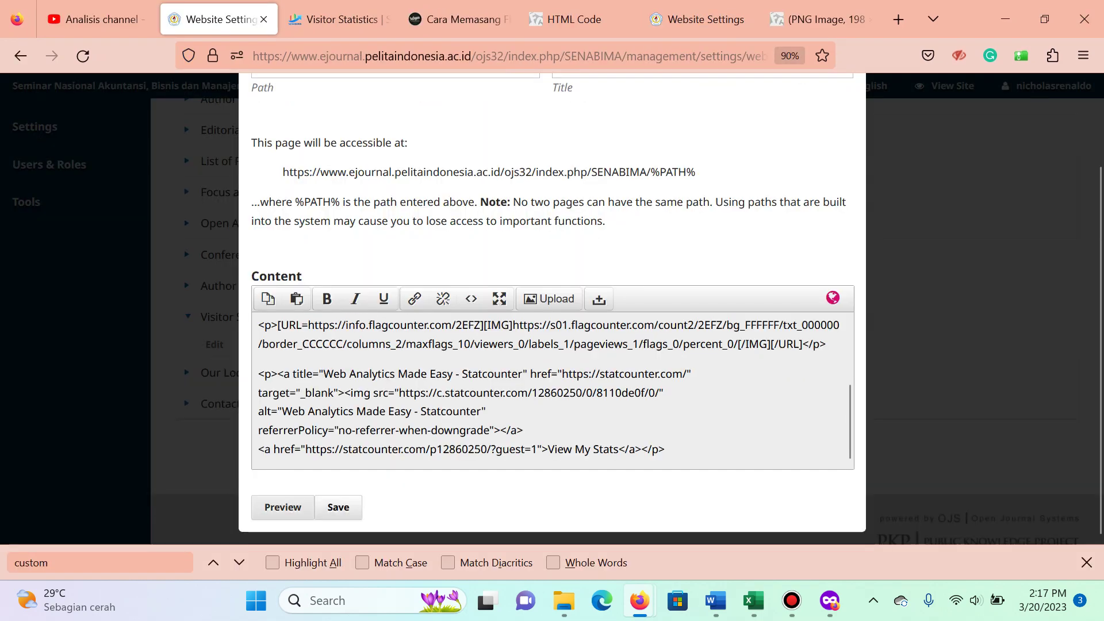
pyautogui.hotkey('ctrl', 'Tab')
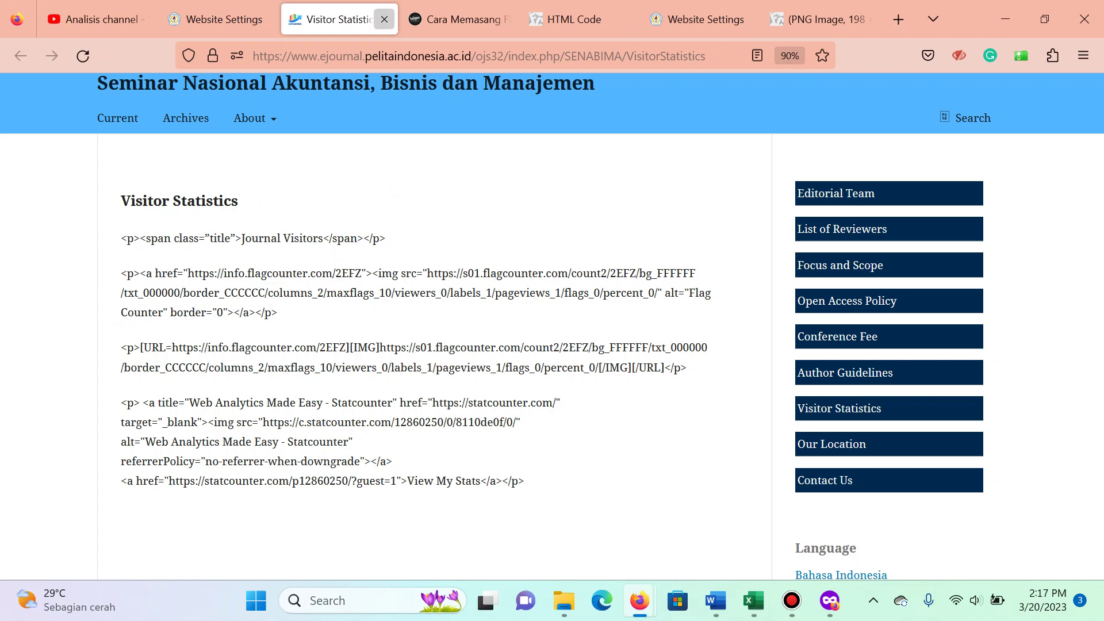
pyautogui.hotkey('ctrl', 'w')
pyautogui.hotkey('alt', 'Tab')
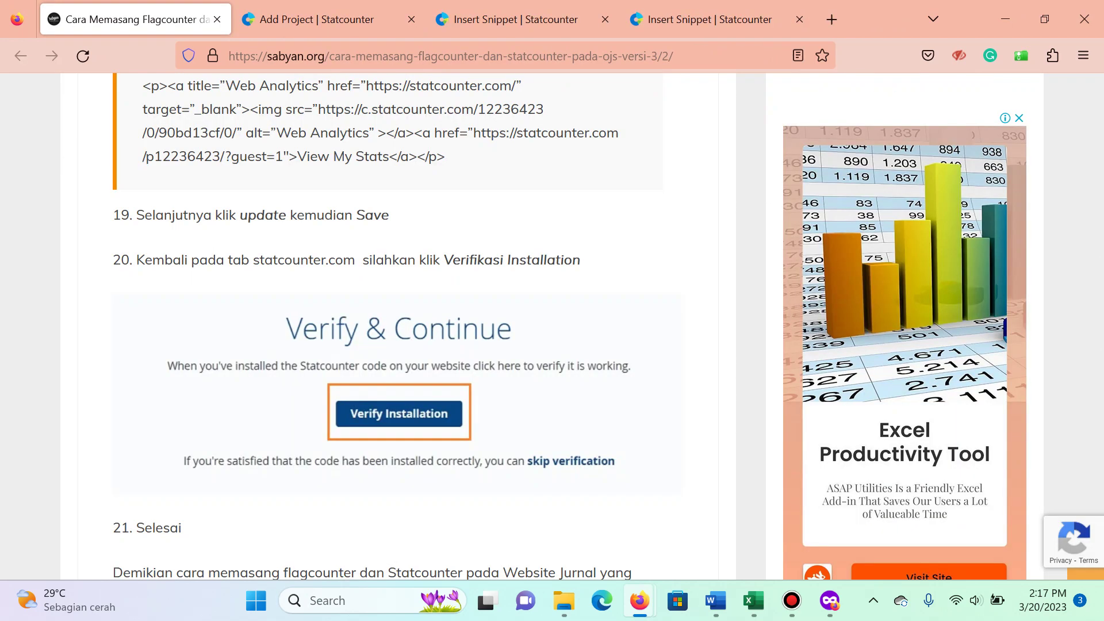
# Step: Verify the Statcounter installation from the Insert Snippet page; the code is still not detected
pyautogui.click(707, 19)
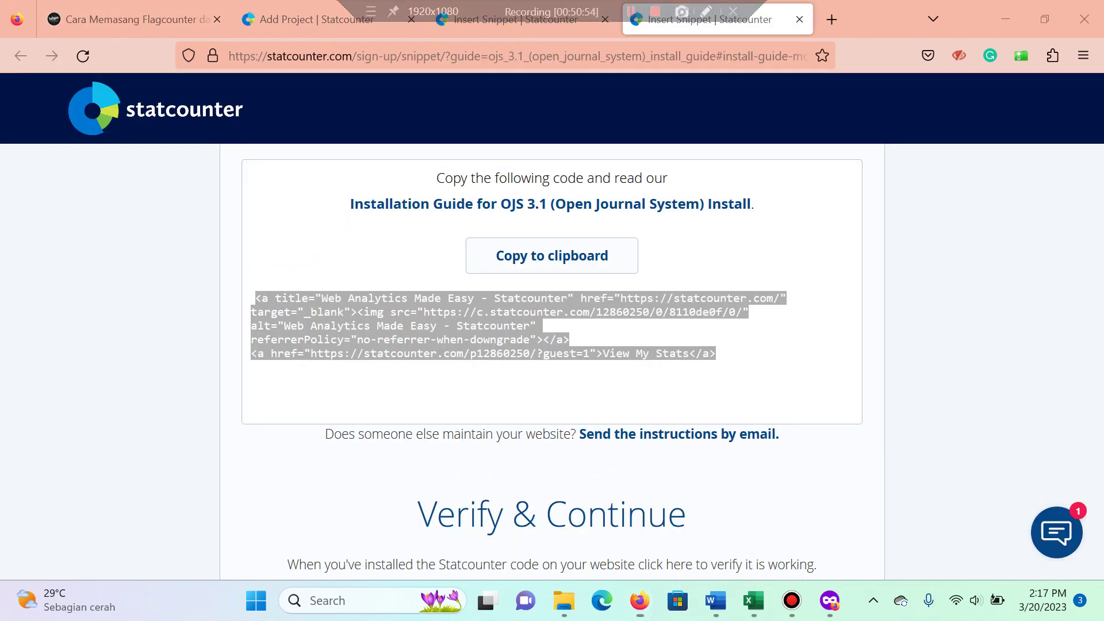
pyautogui.scroll(-5, 552, 368)
pyautogui.click(552, 264)
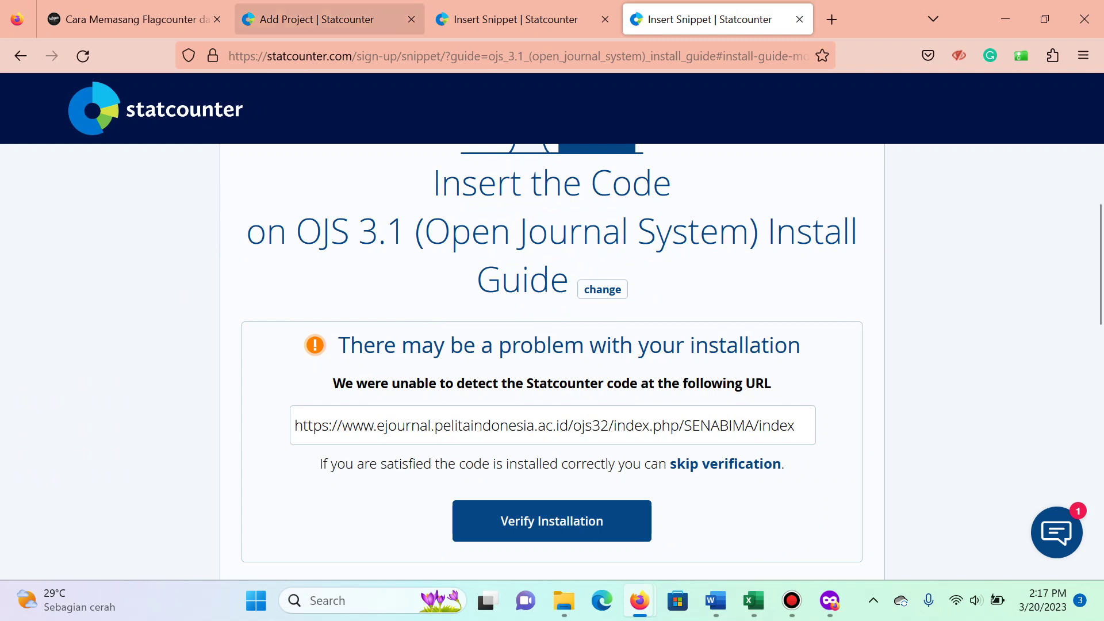
pyautogui.hotkey('alt', 'Tab')
# Step: Open the Visitor Statistics page's source code, apply it, and save the page
pyautogui.hotkey('ctrl', 'shift', 'Tab')
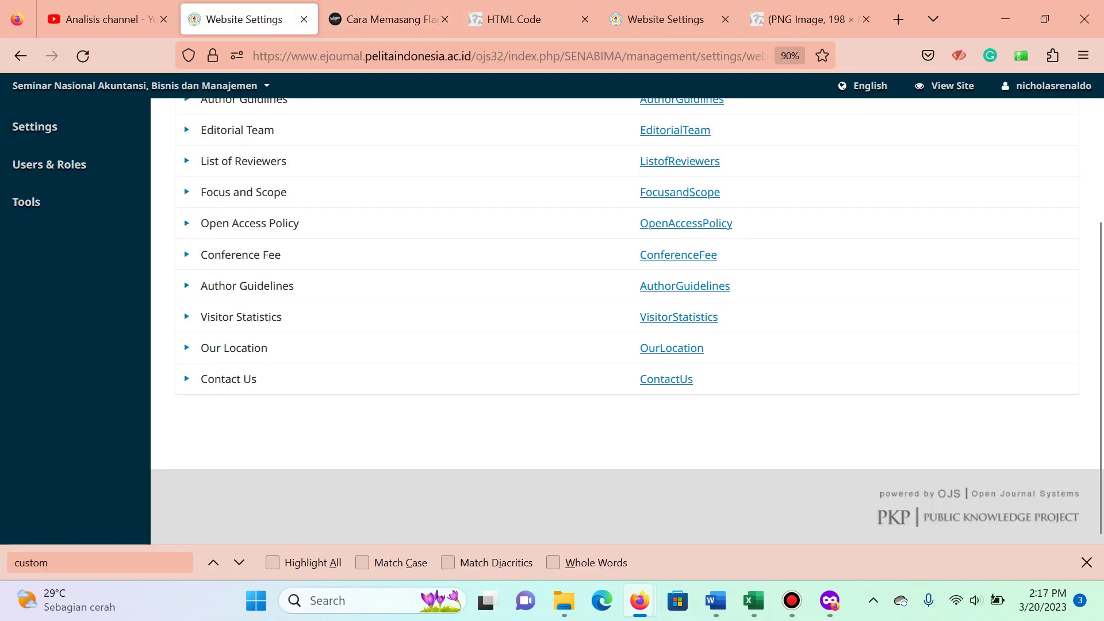
pyautogui.click(187, 317)
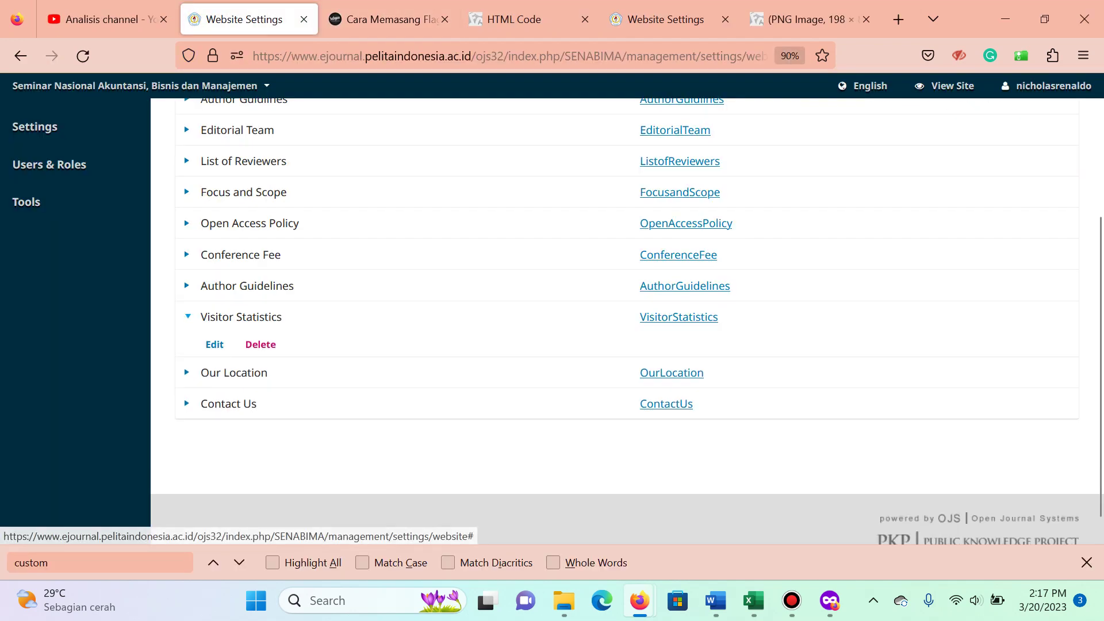
pyautogui.click(214, 344)
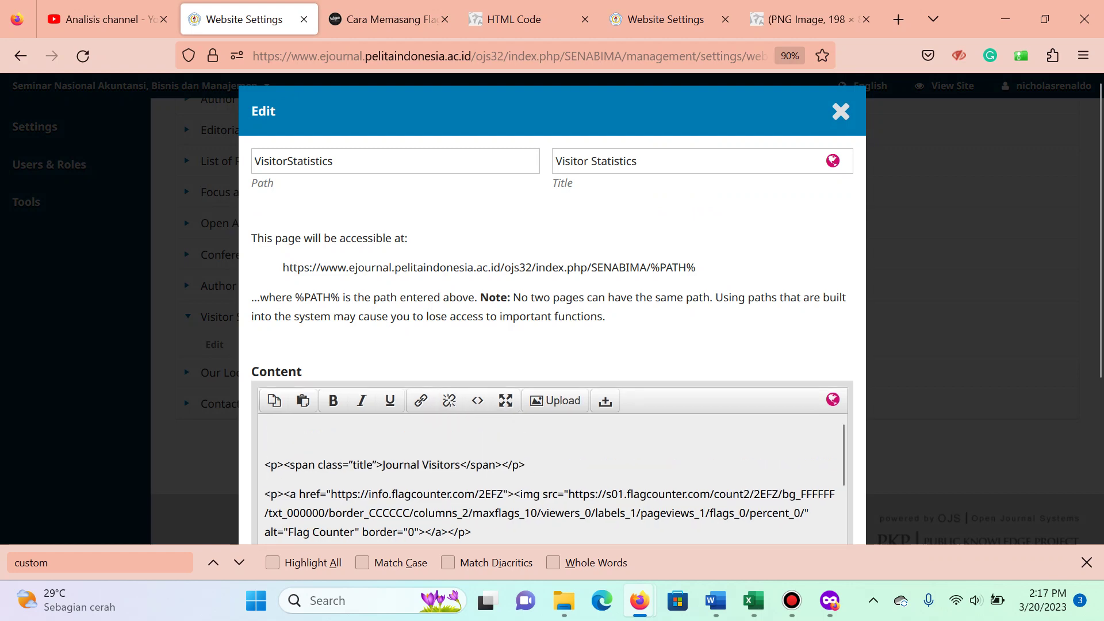
pyautogui.click(477, 401)
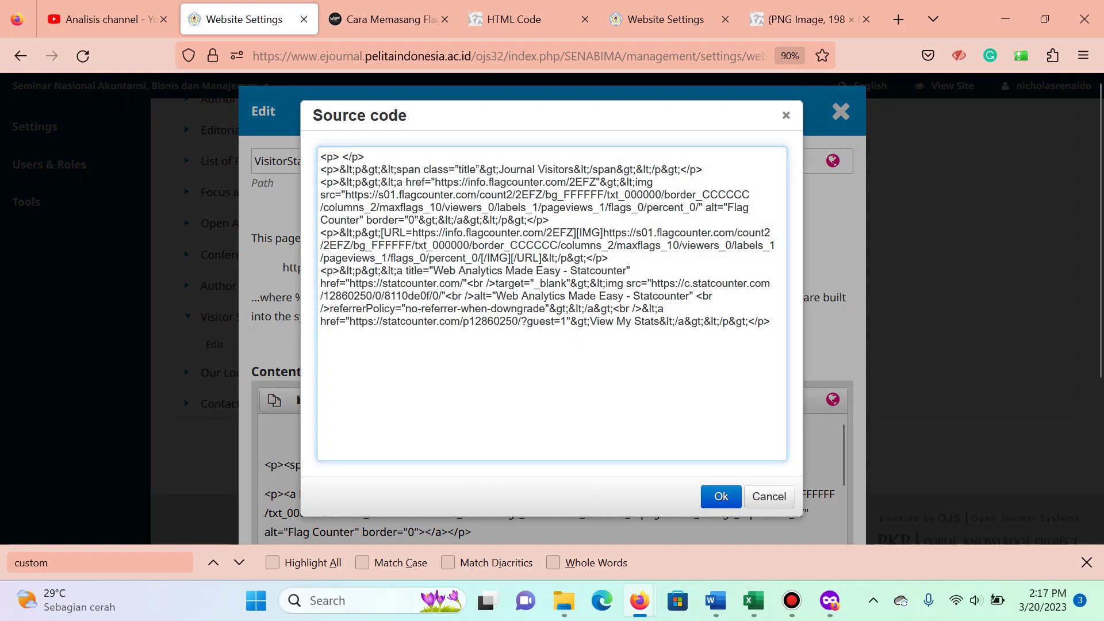
pyautogui.click(721, 496)
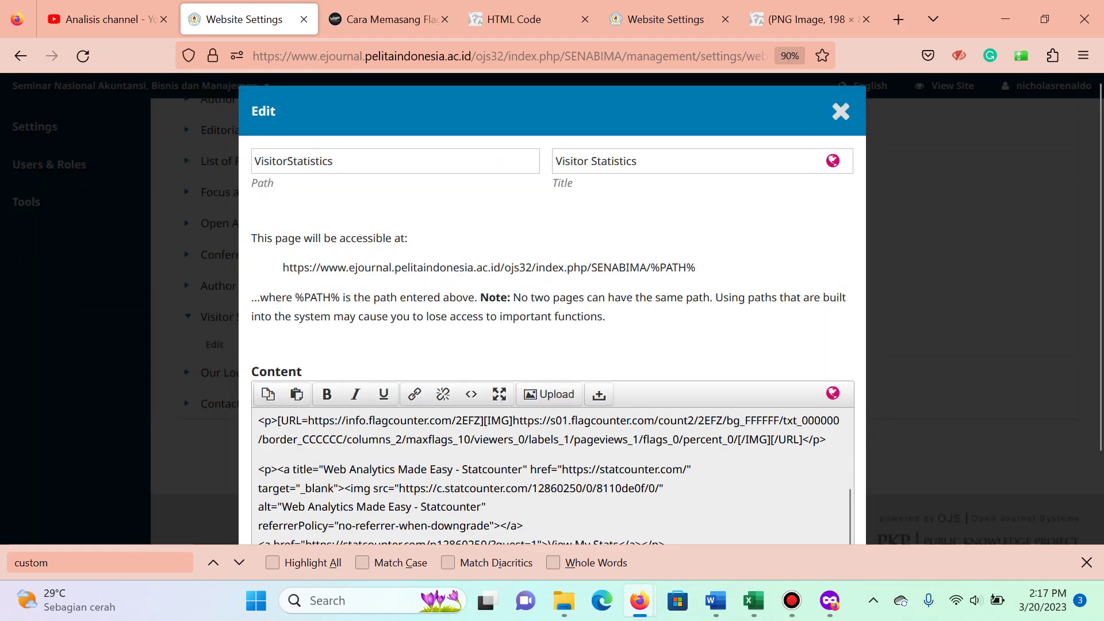
pyautogui.scroll(-3, 552, 308)
pyautogui.click(338, 507)
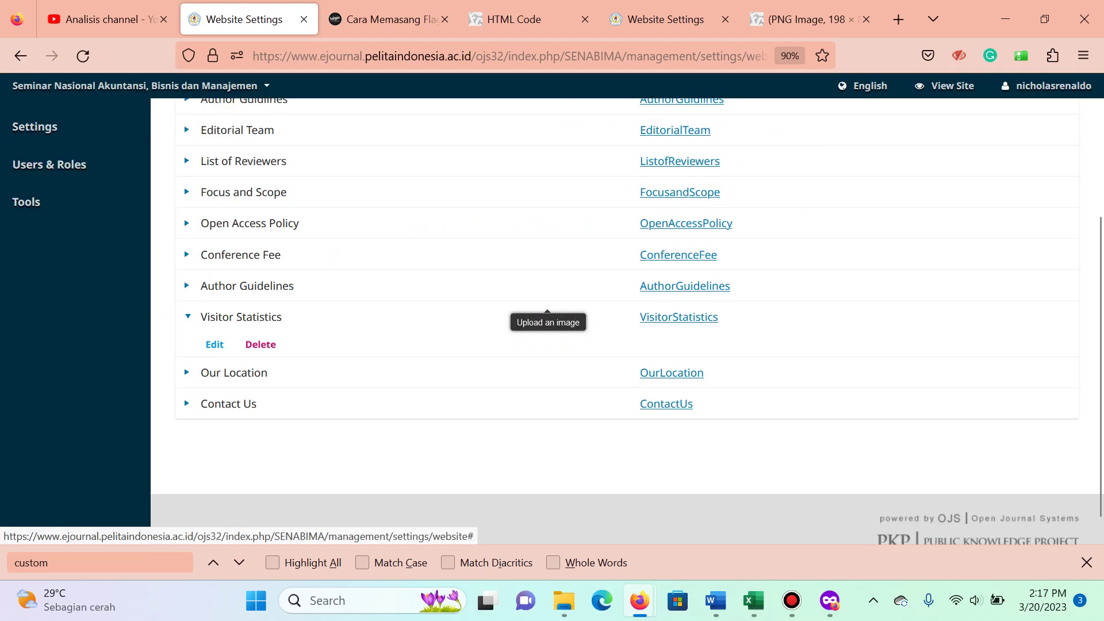
# Step: Check the public page still shows raw code, then reopen the editor and select all content
pyautogui.click(679, 316)
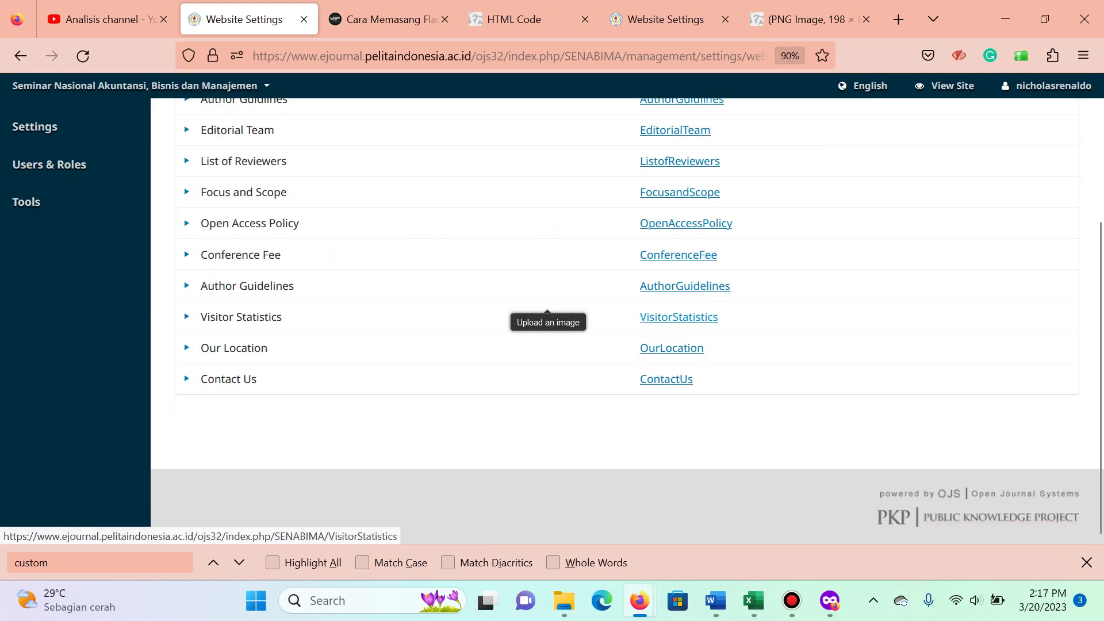
pyautogui.scroll(-2, 434, 379)
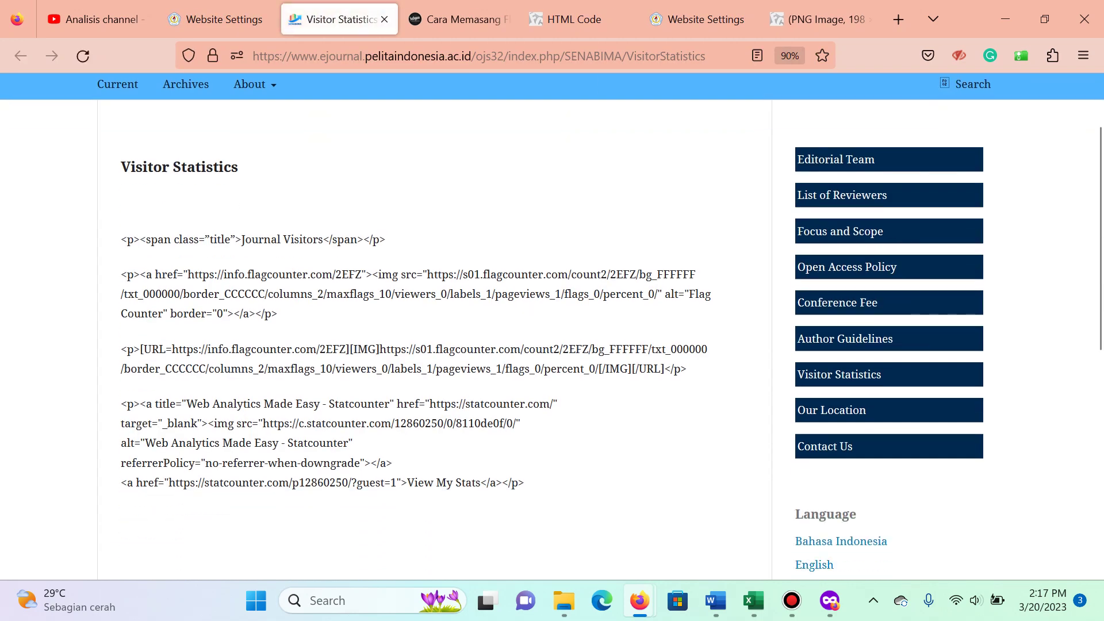
pyautogui.hotkey('ctrl', 'w')
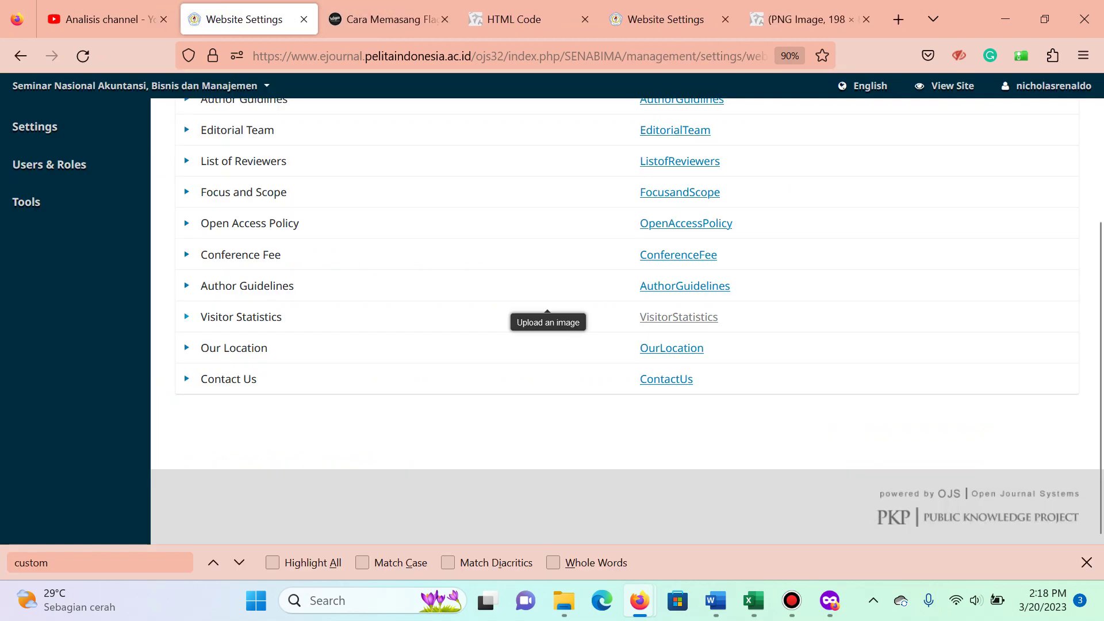
pyautogui.click(241, 317)
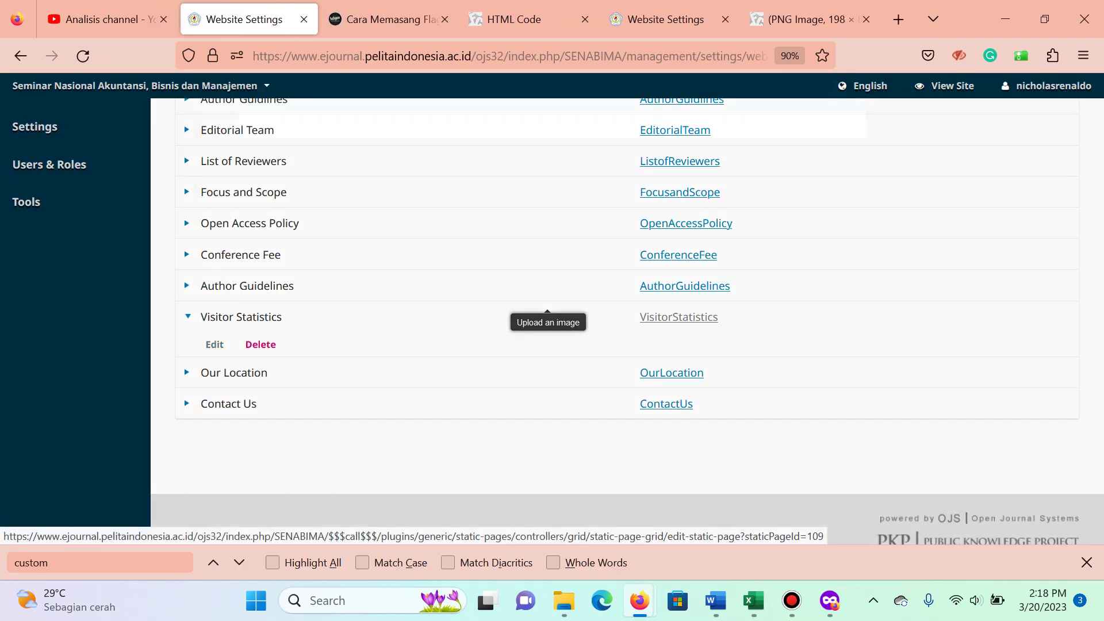
pyautogui.click(214, 345)
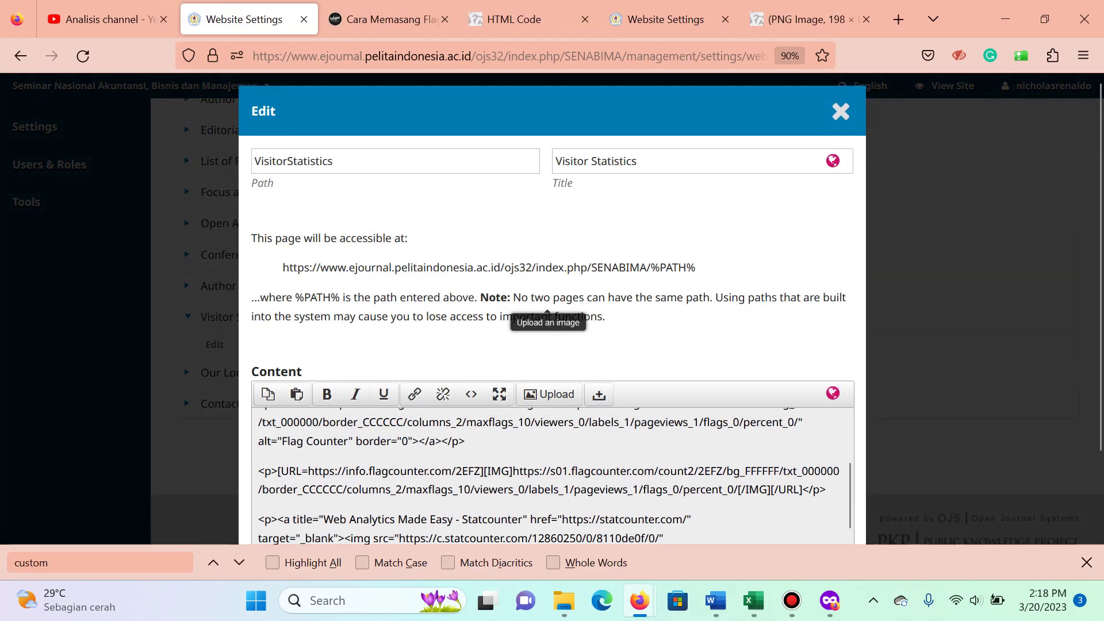
pyautogui.hotkey('ctrl', 'a')
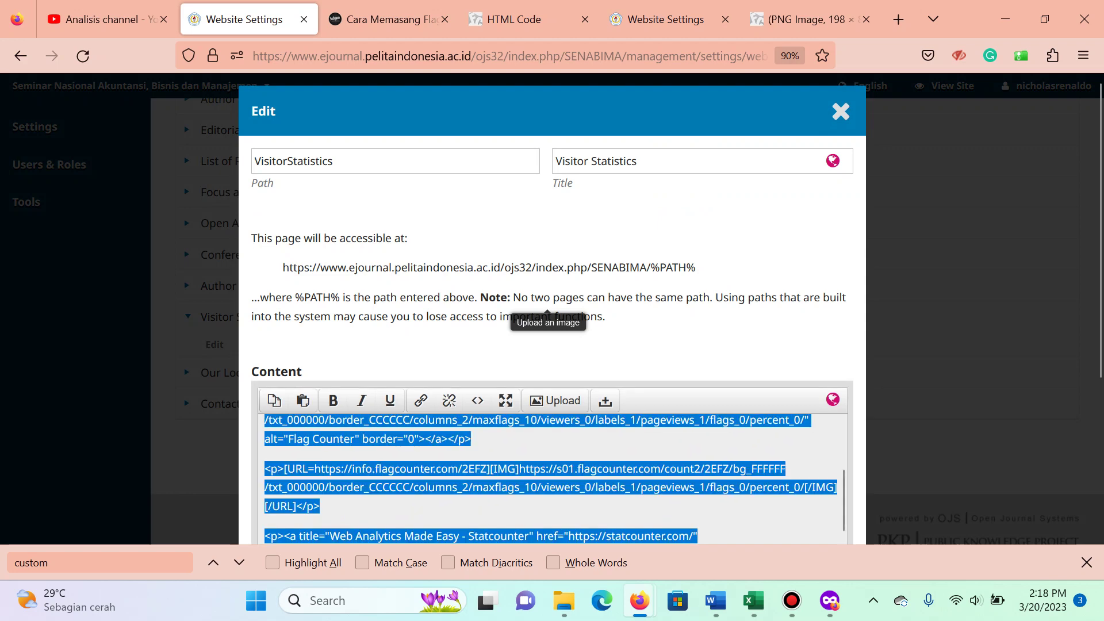
# Step: Close the Author Guidelines and Pertemuan 5 Inter Acc Word documents
pyautogui.moveTo(715, 600)
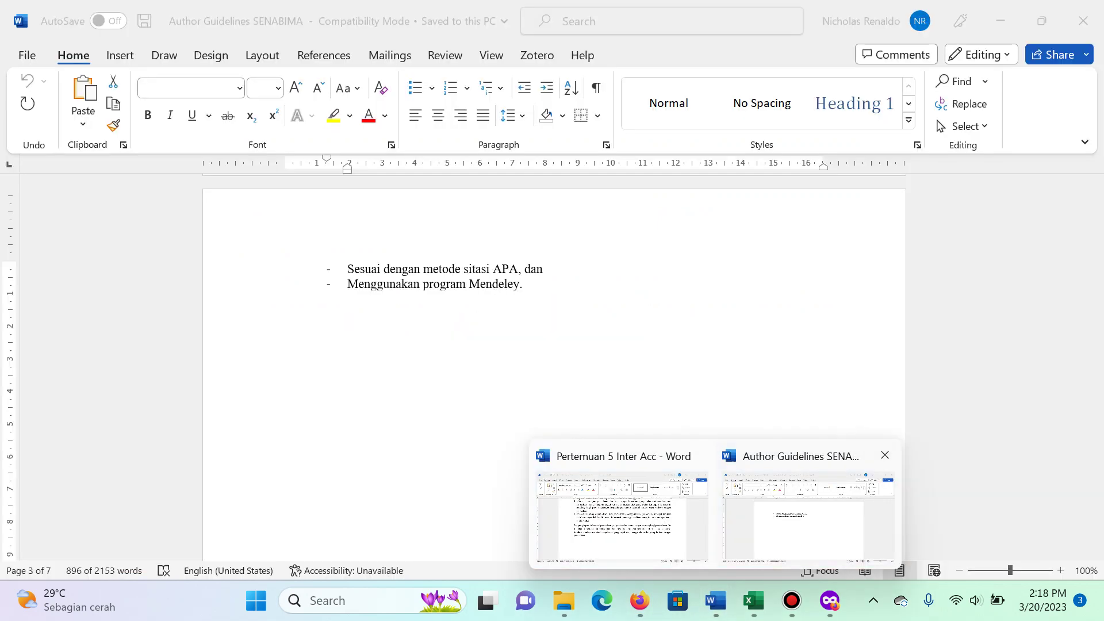
pyautogui.click(808, 515)
pyautogui.hotkey('ctrl', 'a')
pyautogui.click(1082, 20)
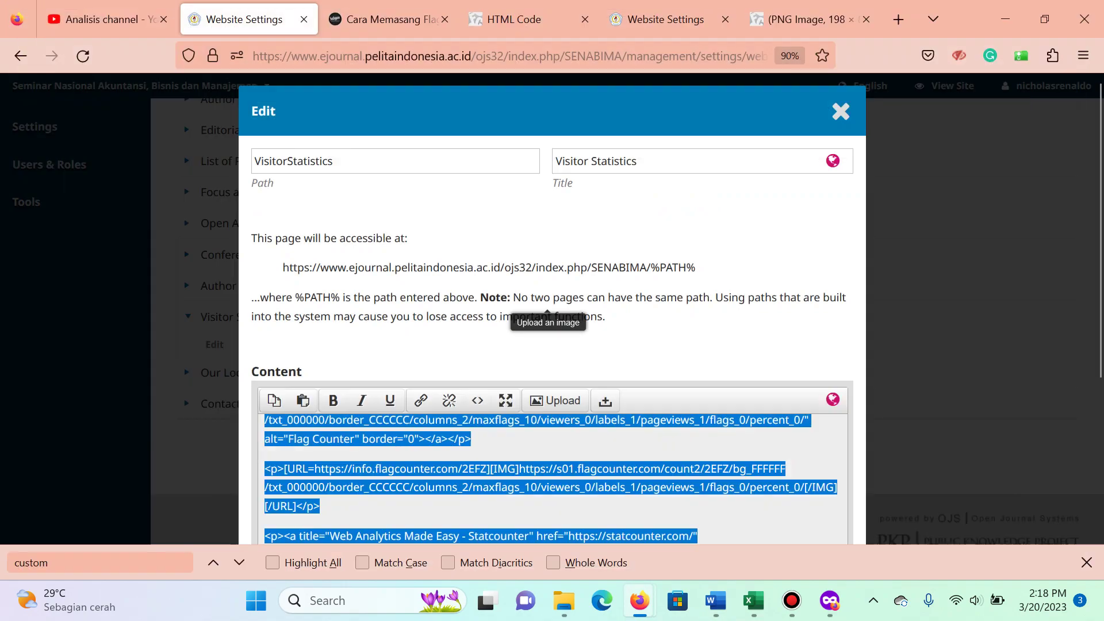
pyautogui.moveTo(716, 600)
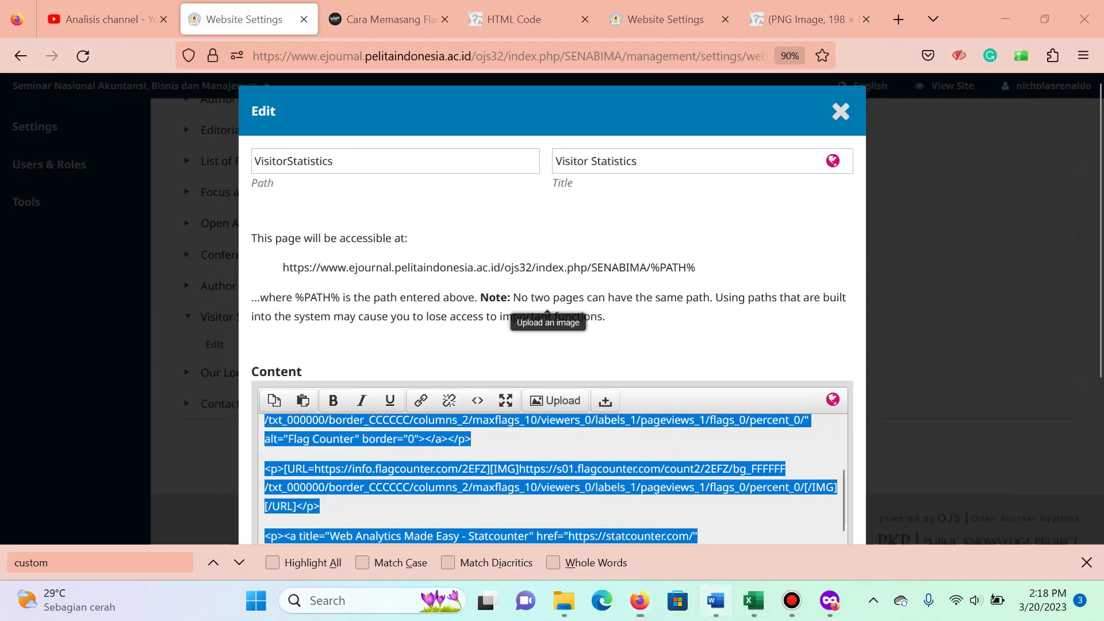
pyautogui.click(735, 505)
pyautogui.hotkey('alt', 'F4')
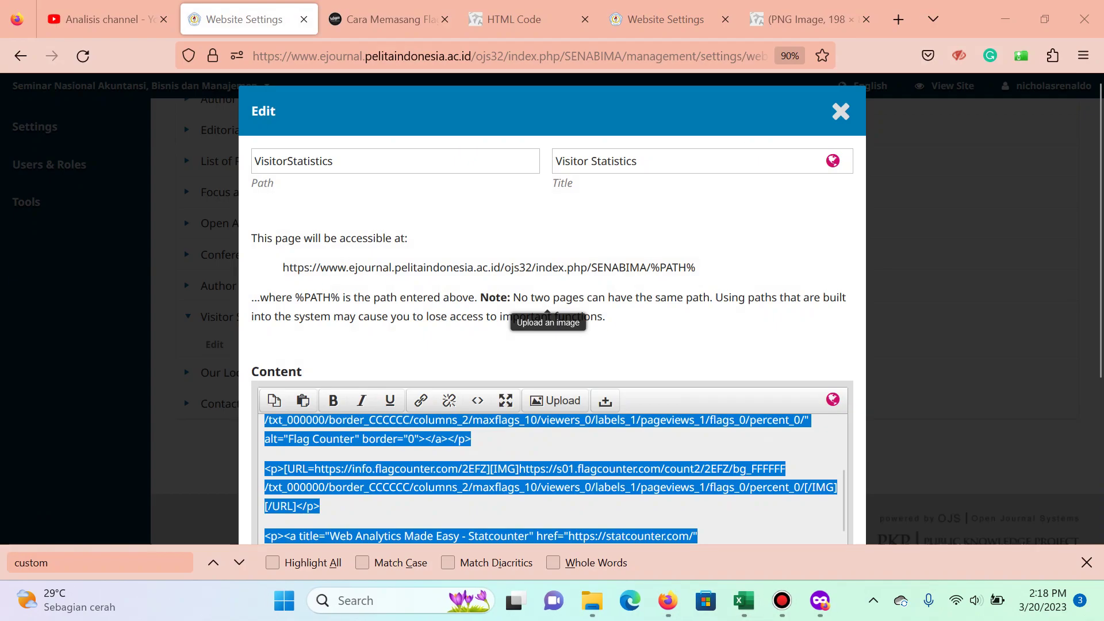
# Step: Paste the page's counter code into a new blank Word document and empty the OJS editor
pyautogui.press('super')
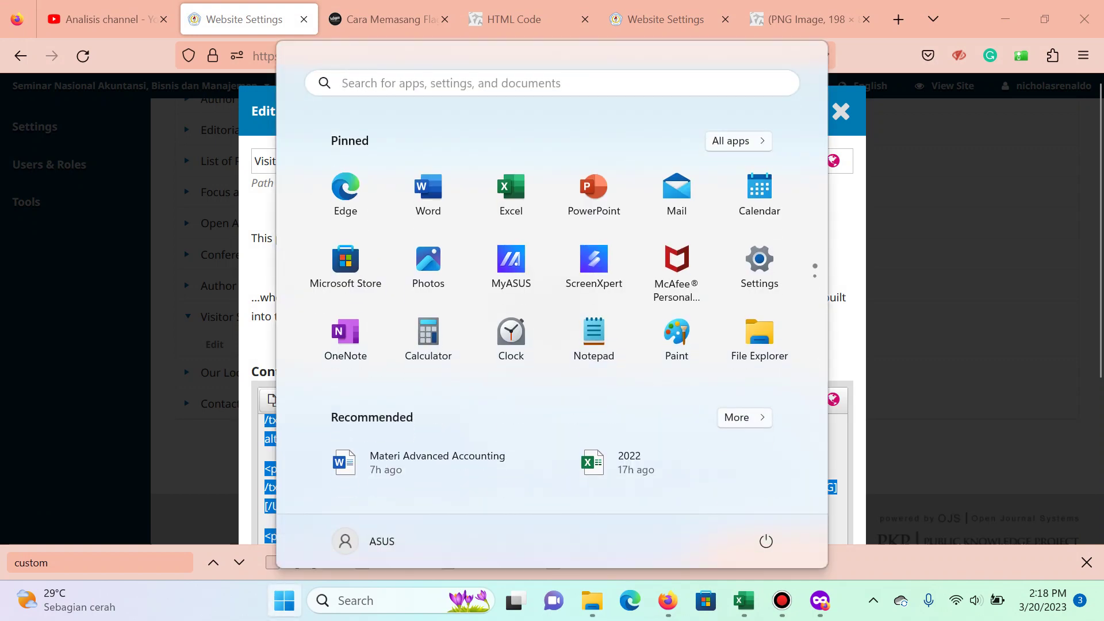
pyautogui.write('word')
pyautogui.press('Return')
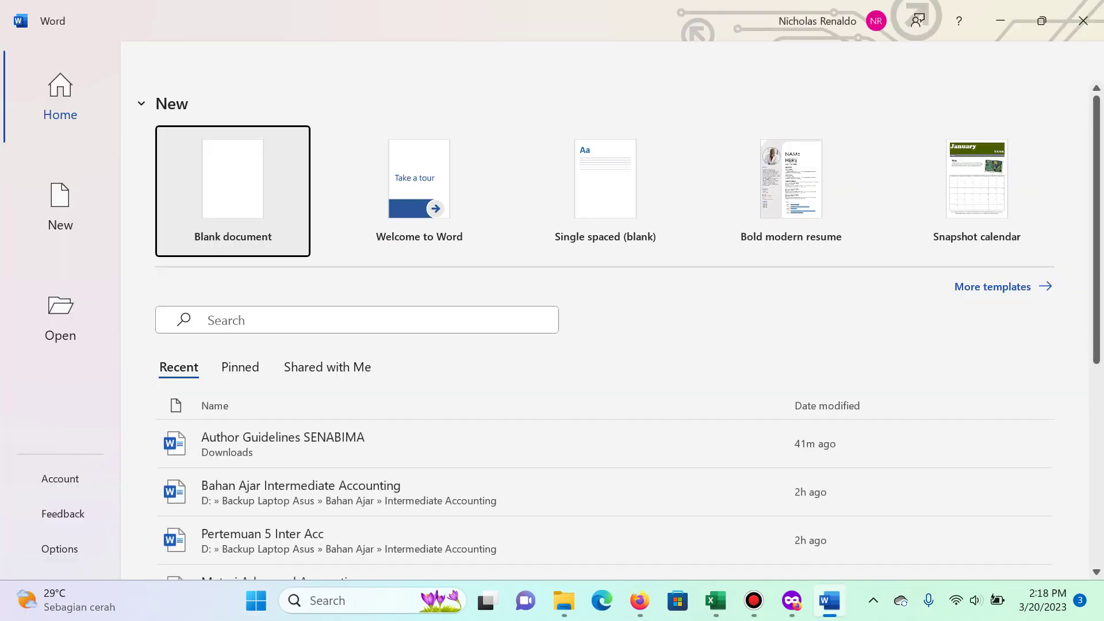
pyautogui.press('Return')
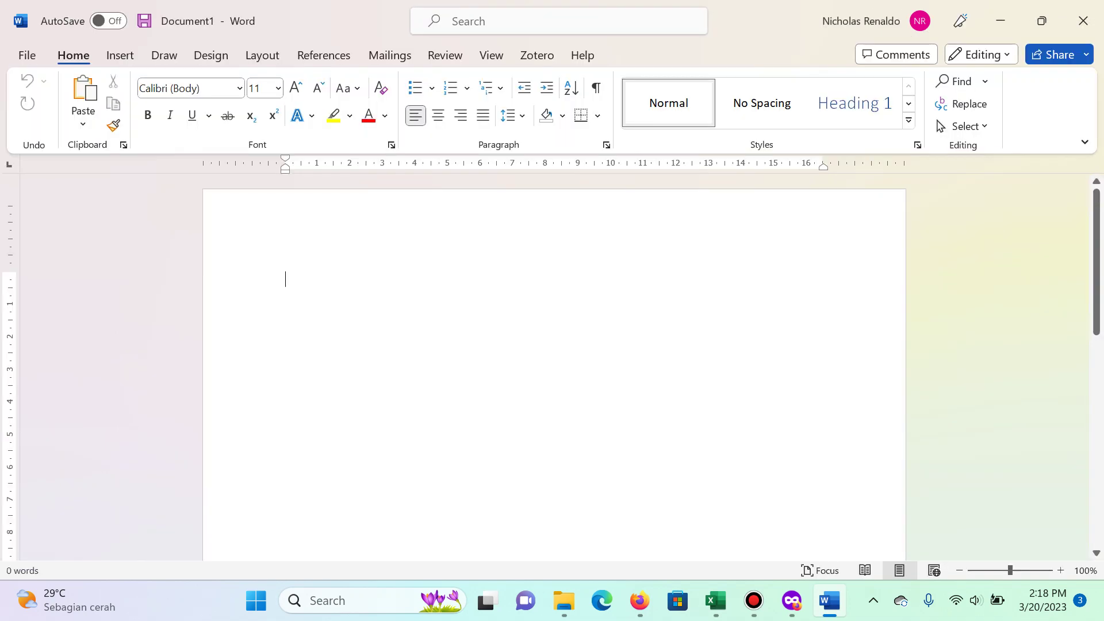
pyautogui.write('<p><span class="title">Journal Visitors</span></p>  <p><a href="https://info.flagcounter.com/2EFZ"><img src="https://s01.flagcounter.com/count2/2EFZ/bg_FFFFFF/txt_000000/border_CCCCCC/columns_2/maxflags_10/viewers_0/labels_1/pageviews_1/flags_0/percent_0/" alt="Flag Counter" border="0"></a></p>  <p>[URL=https://info.flagcounter.com/2EFZ][IMG]https://s01.flagcounter.com/count2/2EFZ/bg_FFFFFF/txt_000000/border_CCCCCC/columns_2/maxflags_10/viewers_0/labels_1/pageviews_1/flags_0/percent_0/[/IMG][/URL]</p>  <p><a title="Web Analytics Made Easy - Statcounter" href="https://statcounter.com/" target="_blank"><img src="https://c.statcounter.com/12860250/0/8110de0f/0/" alt="Web Analytics Made Easy - Statcounter" referrerPolicy="no-referrer-when-downgrade"></a> <a href="https://statcounter.com/p12860250/?guest=1">View My Stats</a></p>')
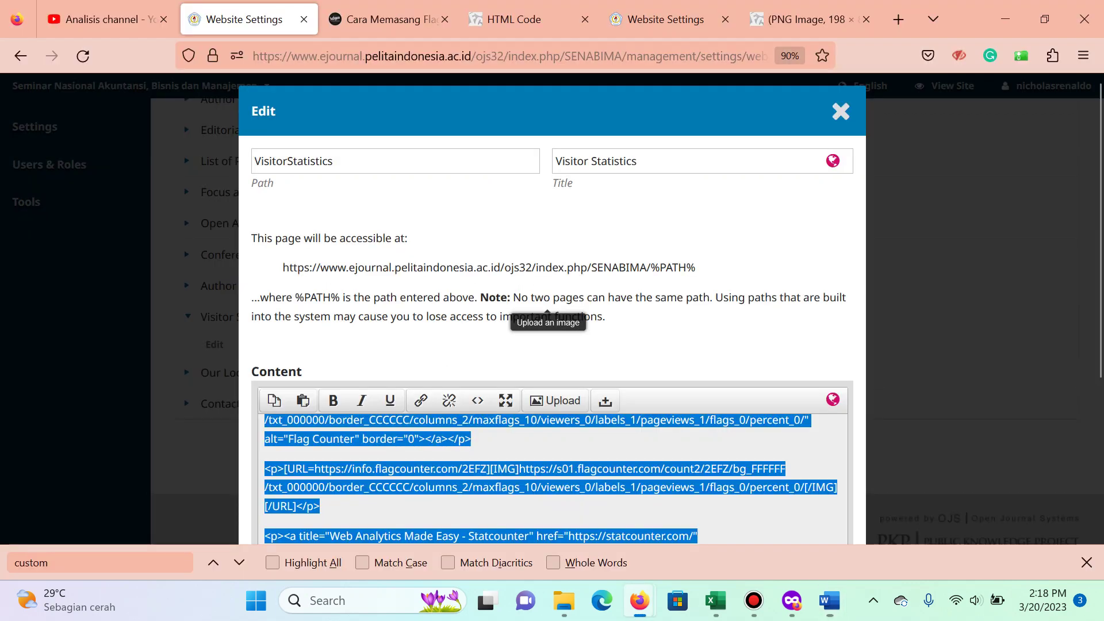
pyautogui.hotkey('alt', 'Tab')
pyautogui.hotkey('alt', 'Tab')
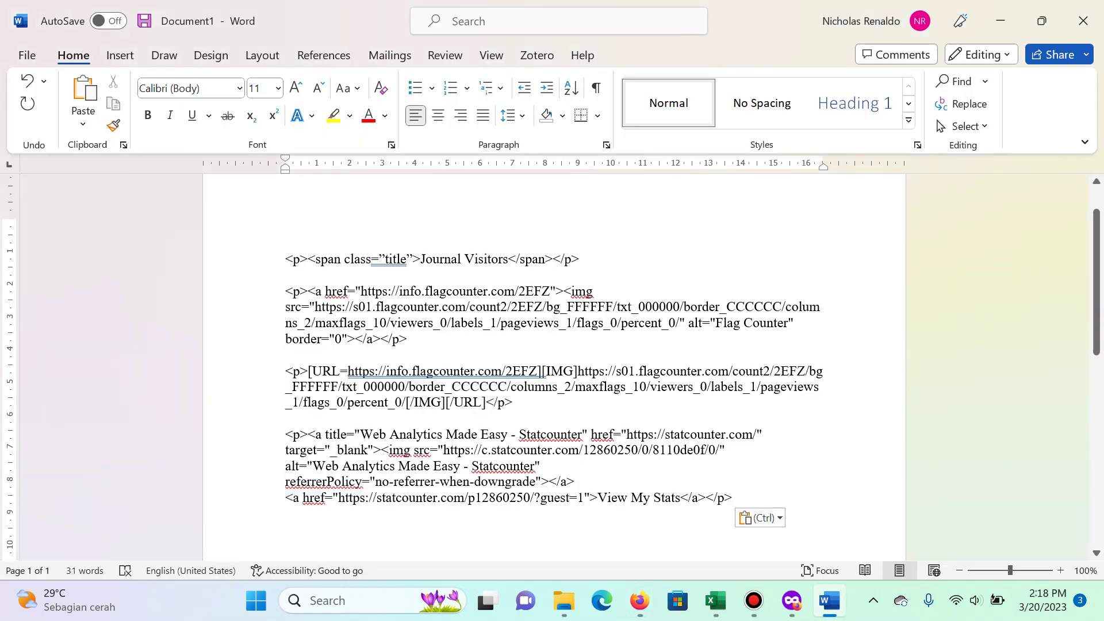
pyautogui.hotkey('alt', 'Tab')
pyautogui.press('Delete')
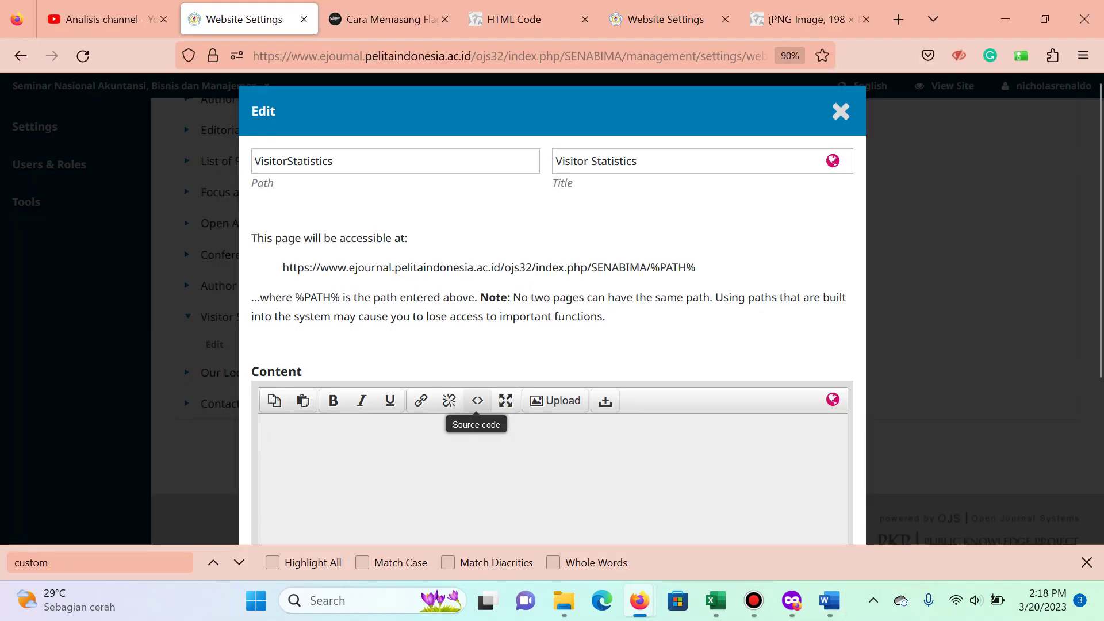
# Step: Paste the HTML from Word into the Source code box, drop the blank first line, and apply it
pyautogui.click(477, 400)
pyautogui.hotkey('alt', 'Tab')
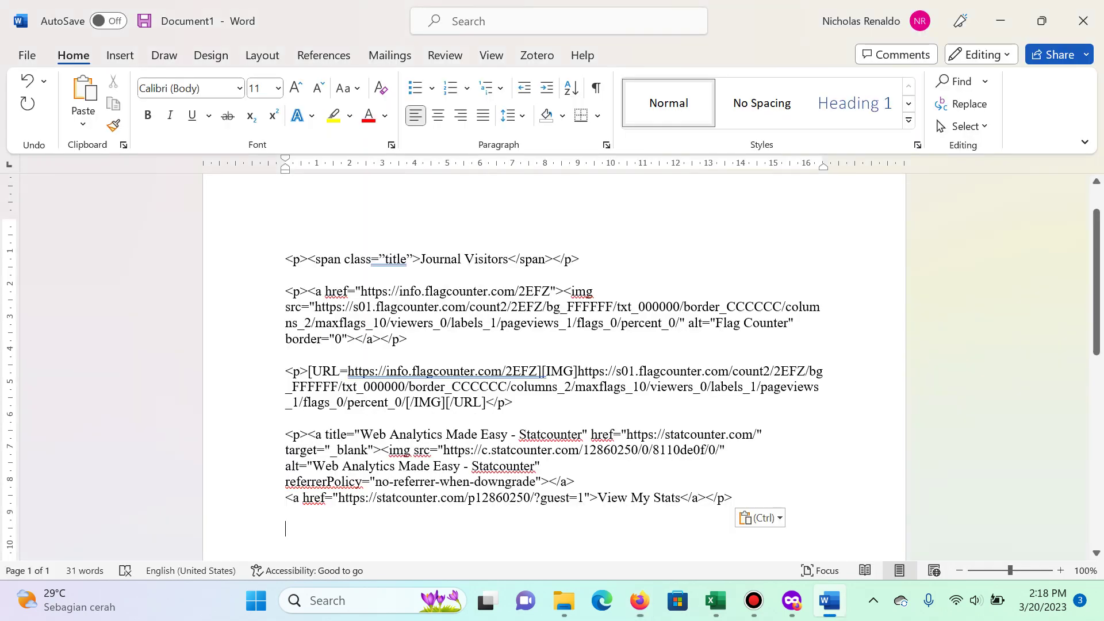
pyautogui.hotkey('ctrl', 'a')
pyautogui.hotkey('ctrl', 'c')
pyautogui.hotkey('alt', 'Tab')
pyautogui.hotkey('ctrl', 'v')
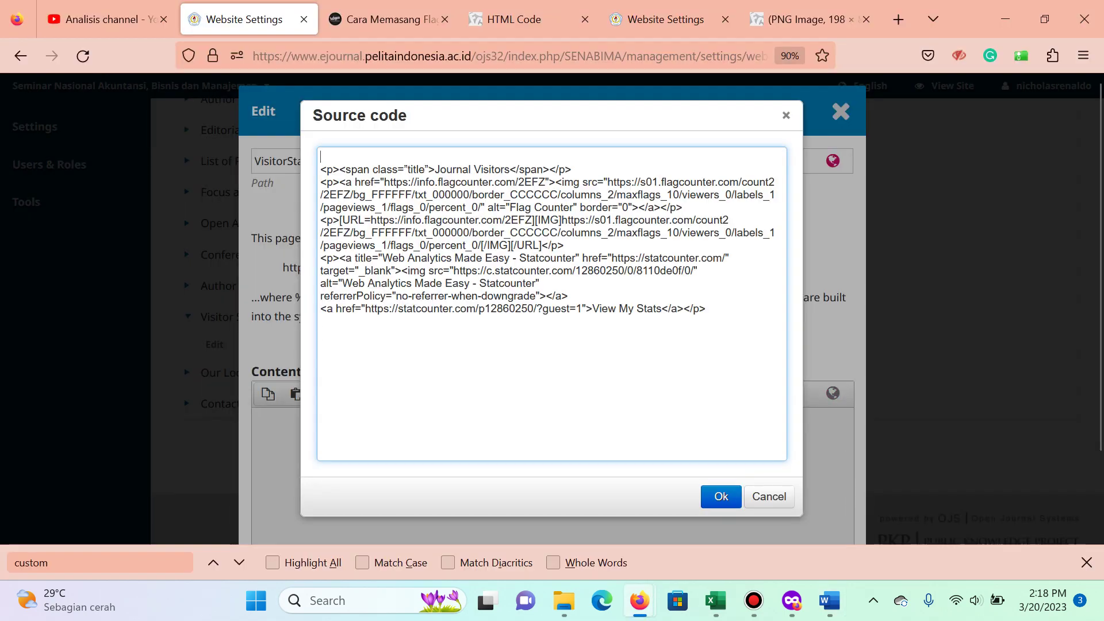
pyautogui.press('Delete')
pyautogui.hotkey('ctrl', 'End')
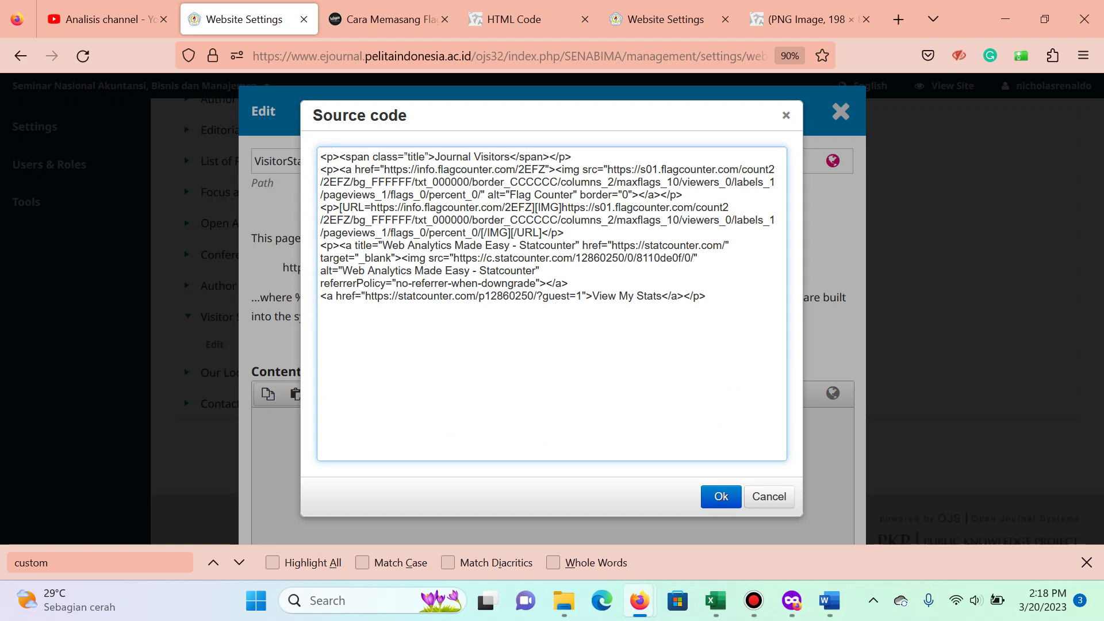
pyautogui.click(721, 496)
# Step: Delete the leftover [URL=...] forum-code lines from the content
pyautogui.scroll(-2, 721, 496)
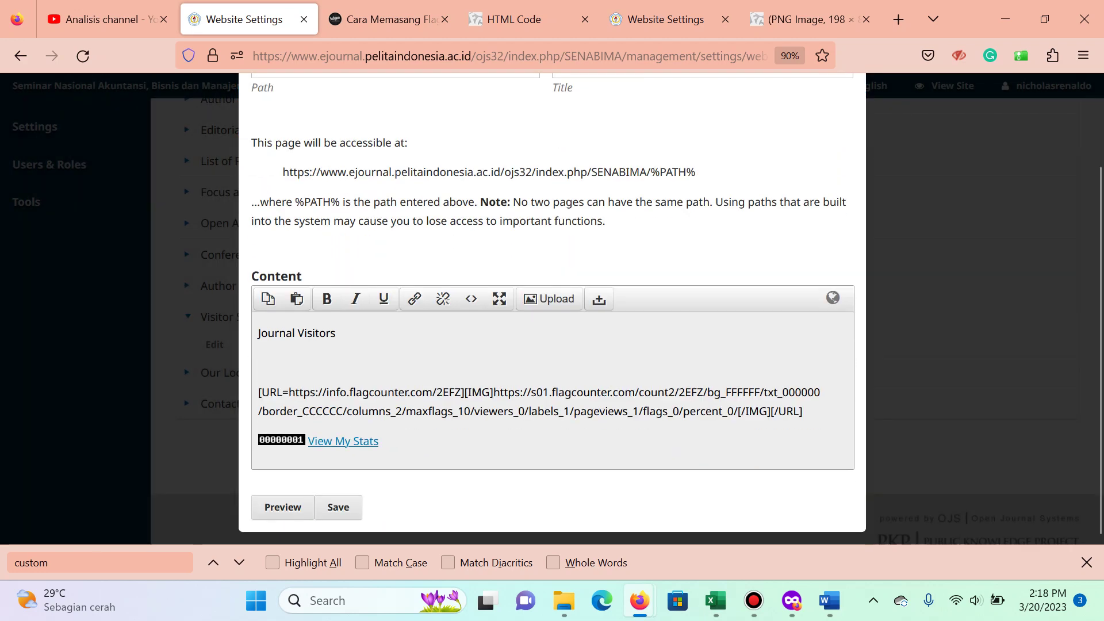
pyautogui.scroll(-1, 552, 391)
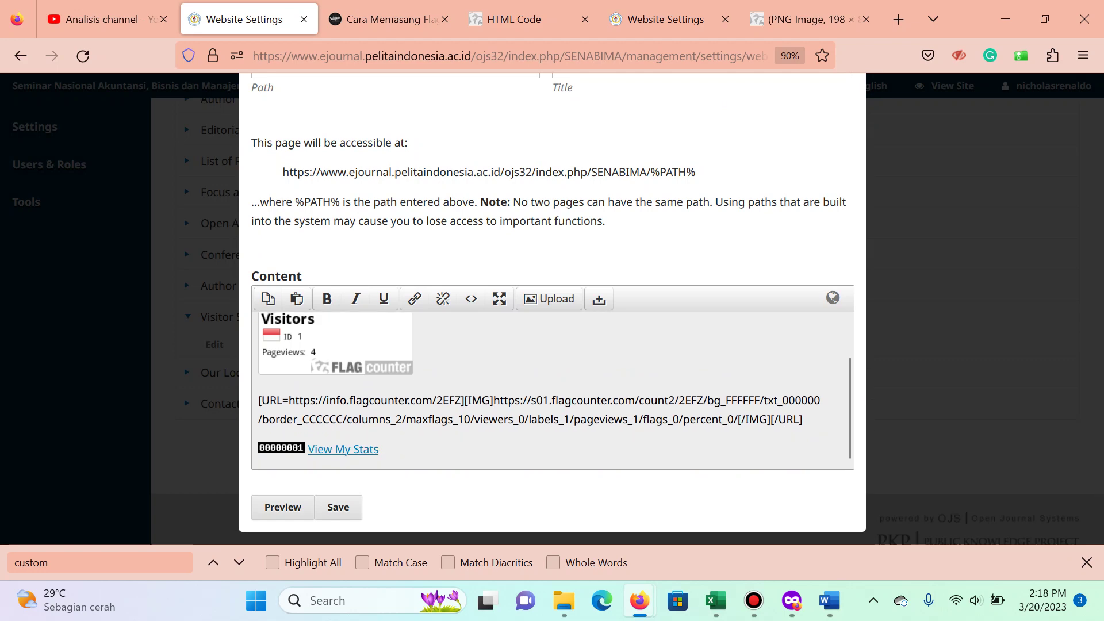
pyautogui.hotkey('shift', 'Home')
pyautogui.hotkey('shift', 'Up')
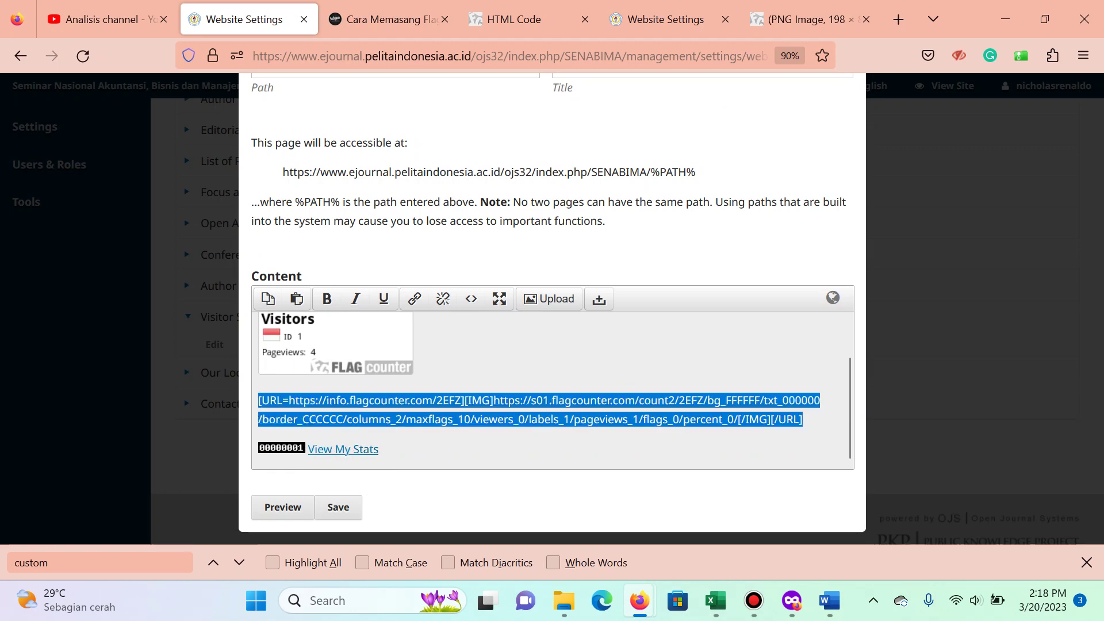
pyautogui.press('BackSpace')
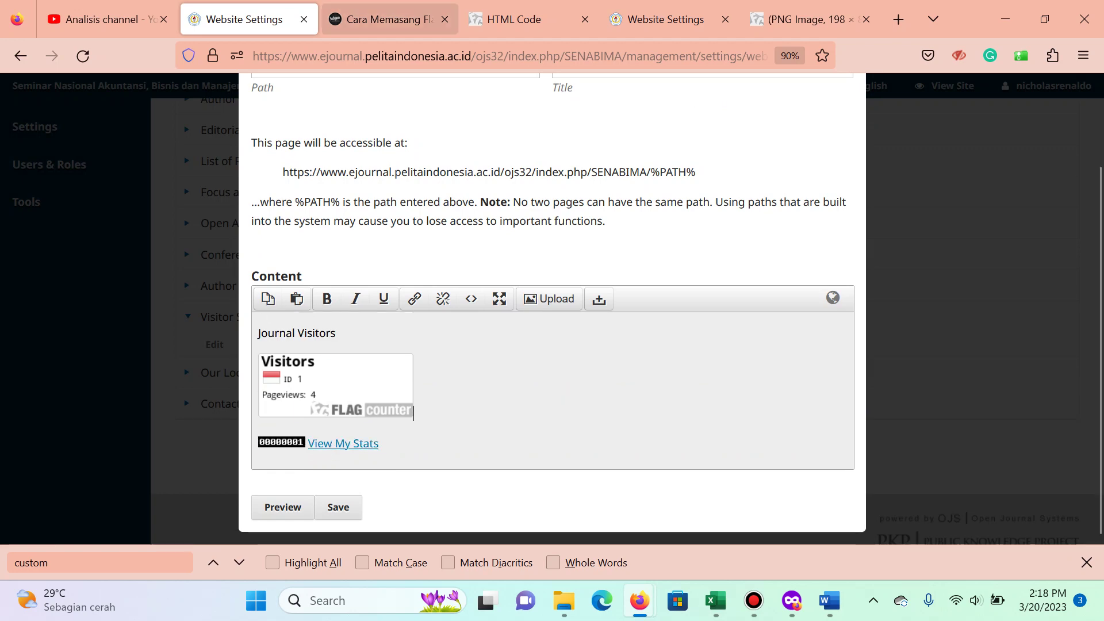
pyautogui.click(505, 19)
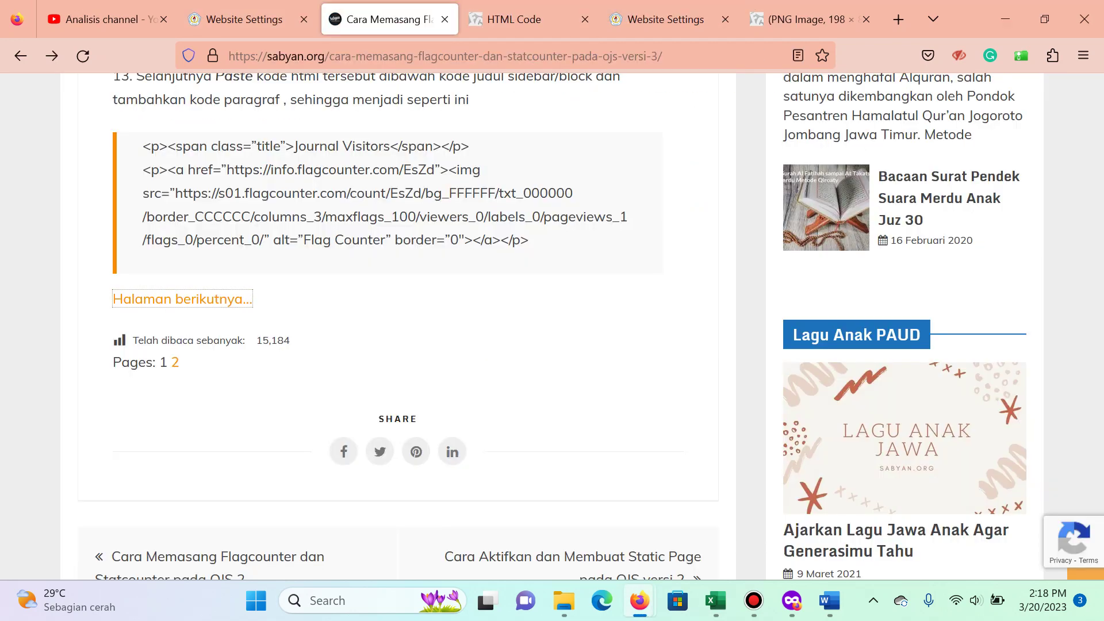
pyautogui.hotkey('ctrl', 'pageup')
pyautogui.scroll(12, 396, 322)
pyautogui.scroll(-15, 397, 322)
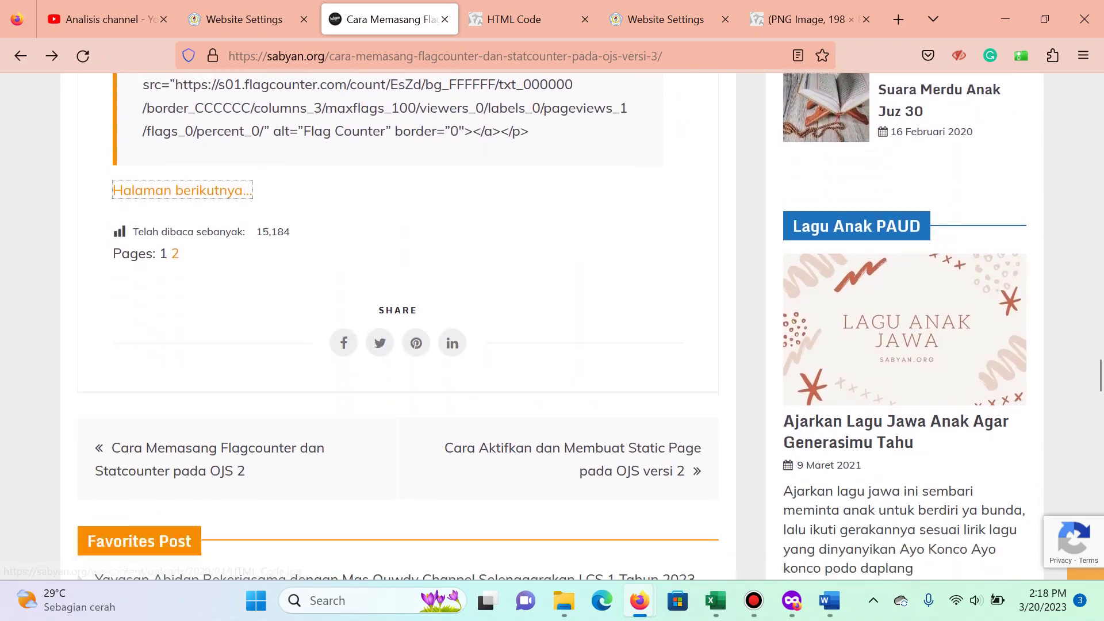
pyautogui.scroll(12, 397, 322)
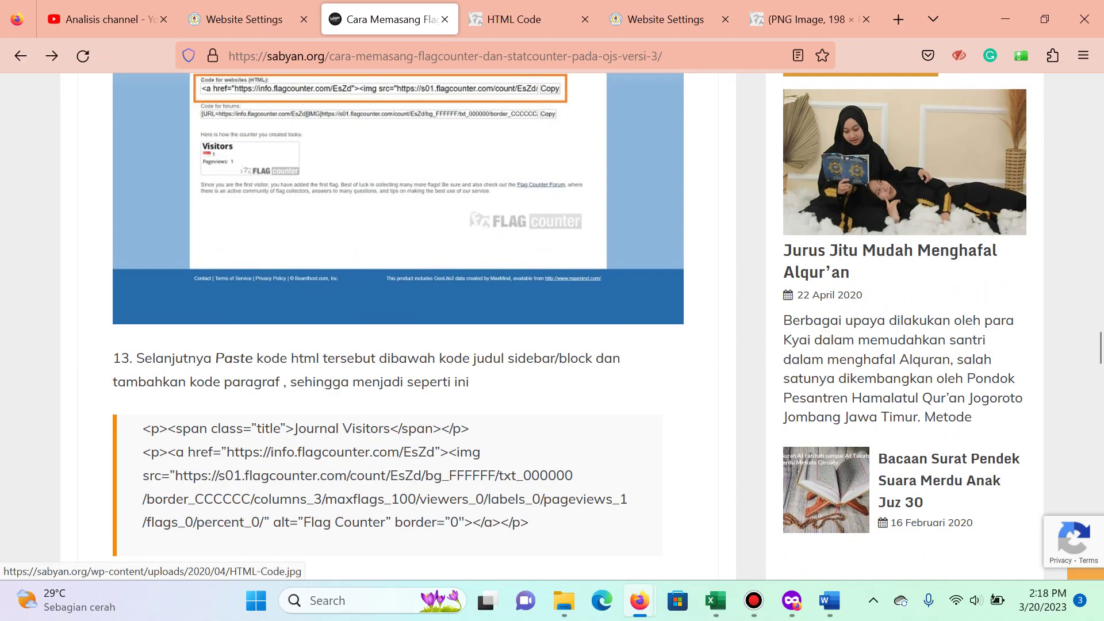
pyautogui.scroll(10, 397, 322)
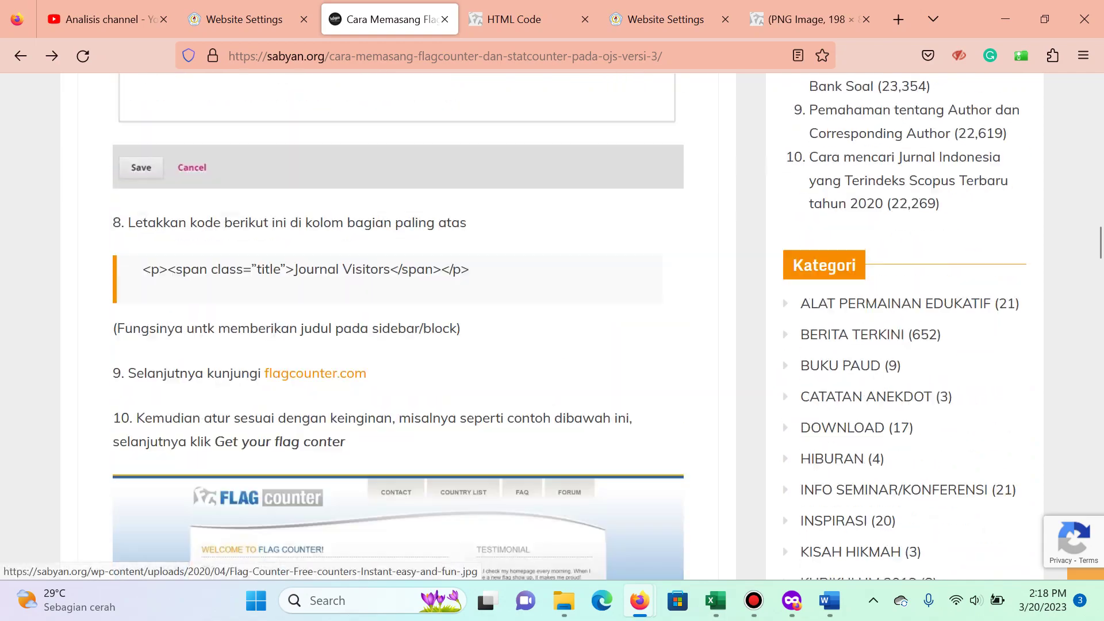
pyautogui.scroll(-1, 397, 321)
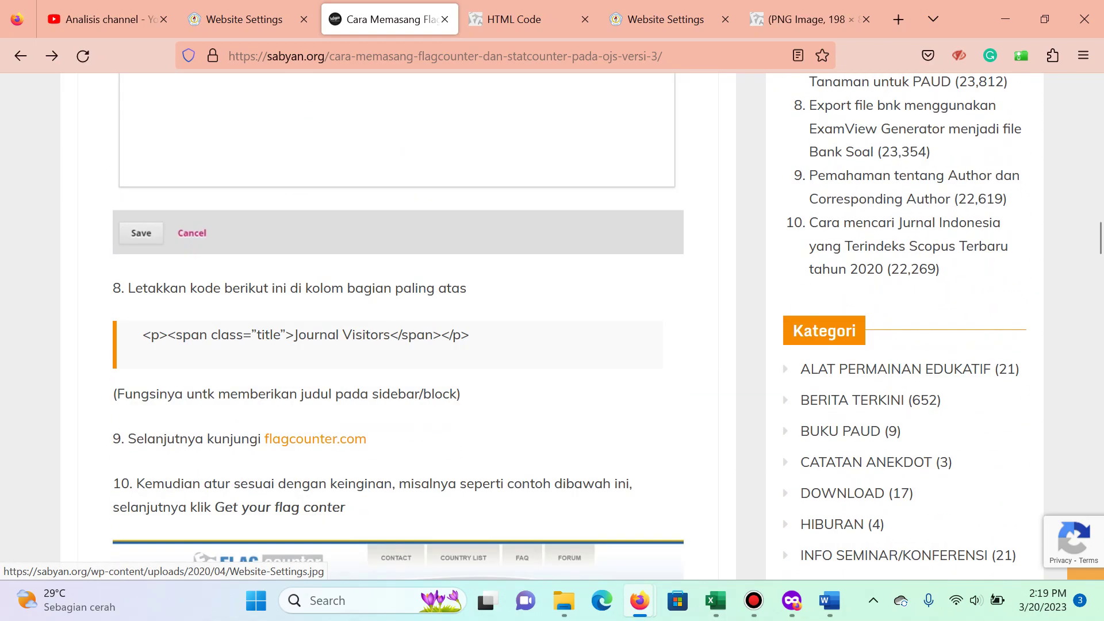
pyautogui.scroll(5, 396, 322)
pyautogui.scroll(-4, 397, 322)
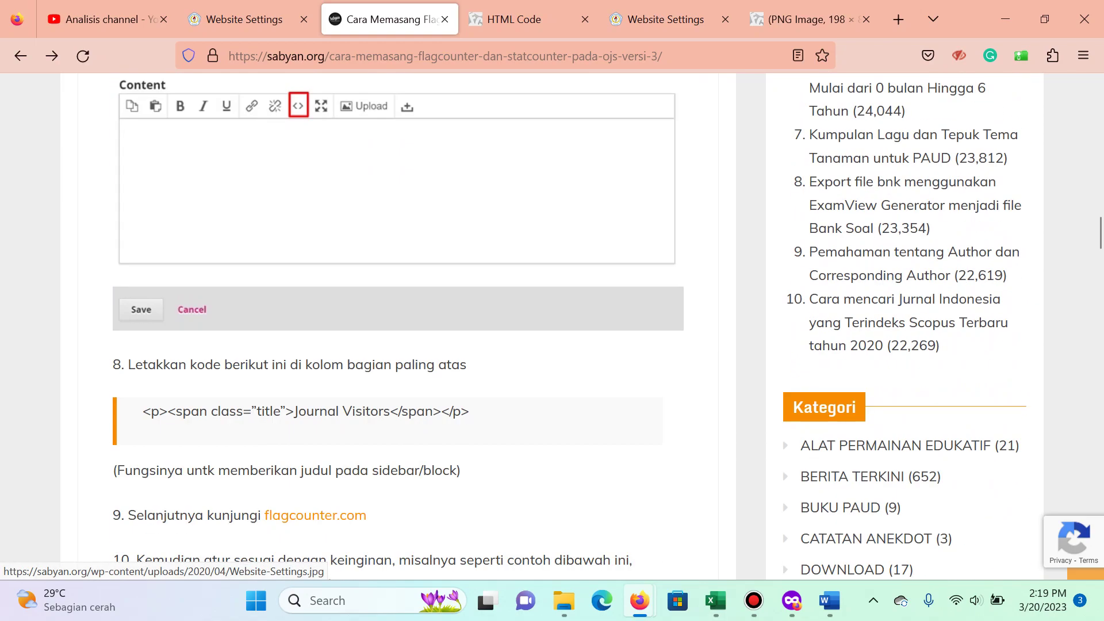
pyautogui.scroll(-2, 397, 322)
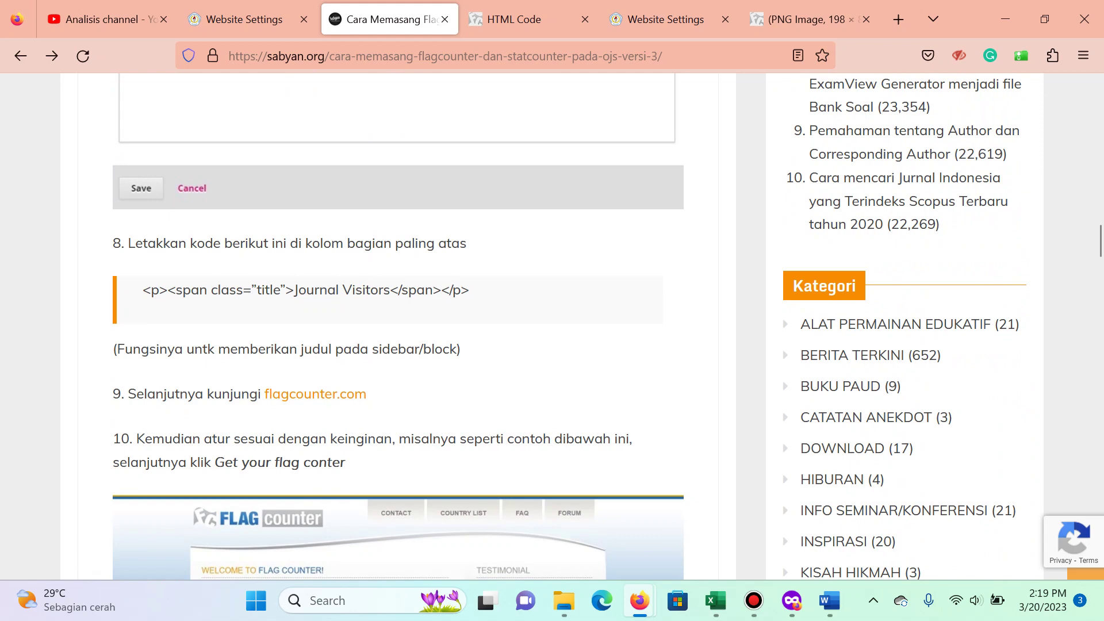
pyautogui.scroll(-4, 396, 322)
# Step: Save and open the Visitor Statistics page, then follow the Statcounter badge to its 1-view project stats
pyautogui.click(247, 19)
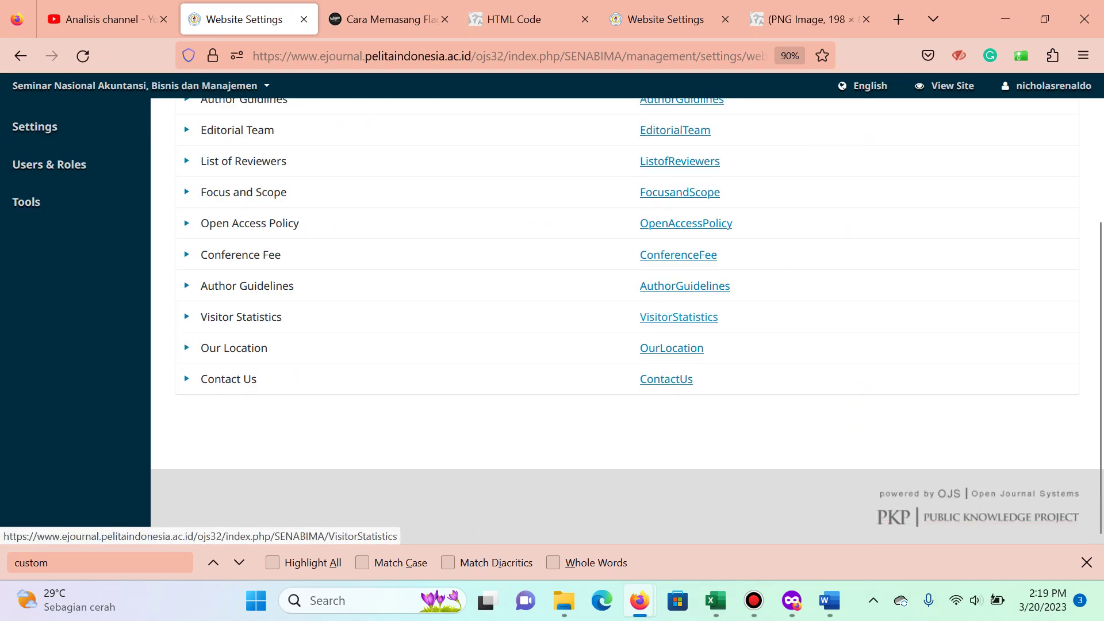
pyautogui.click(663, 315)
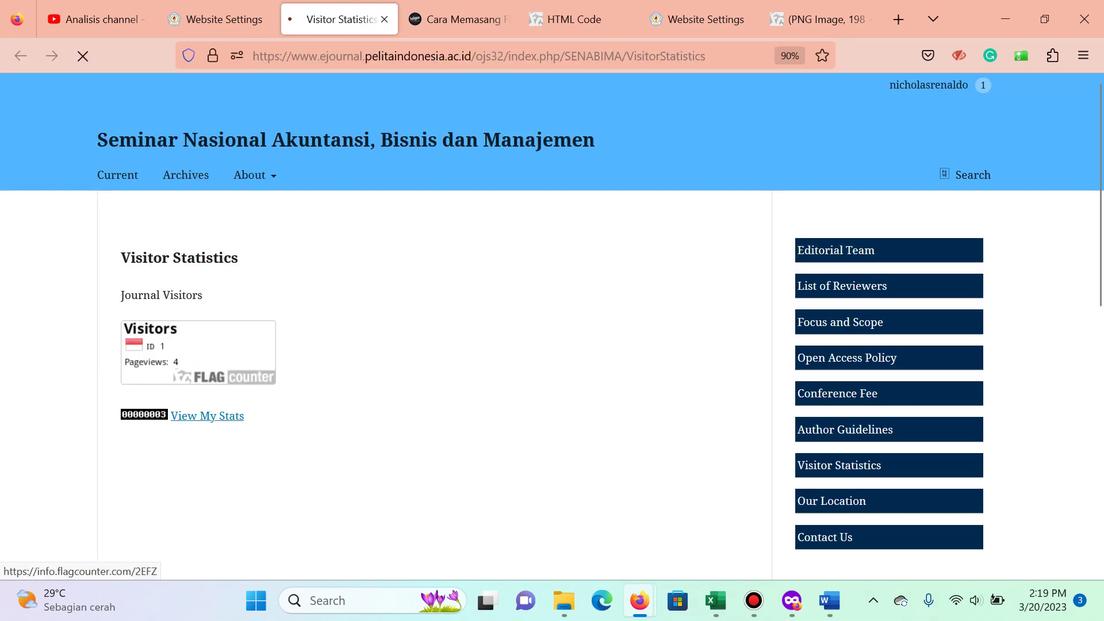
pyautogui.click(151, 416)
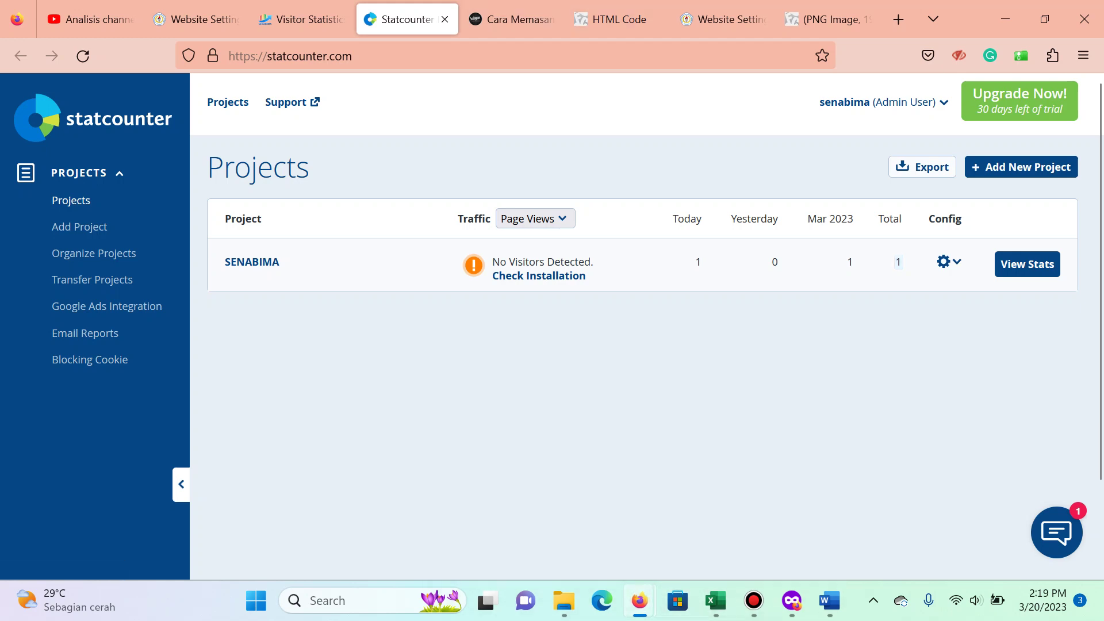
pyautogui.moveTo(639, 600)
pyautogui.click(731, 514)
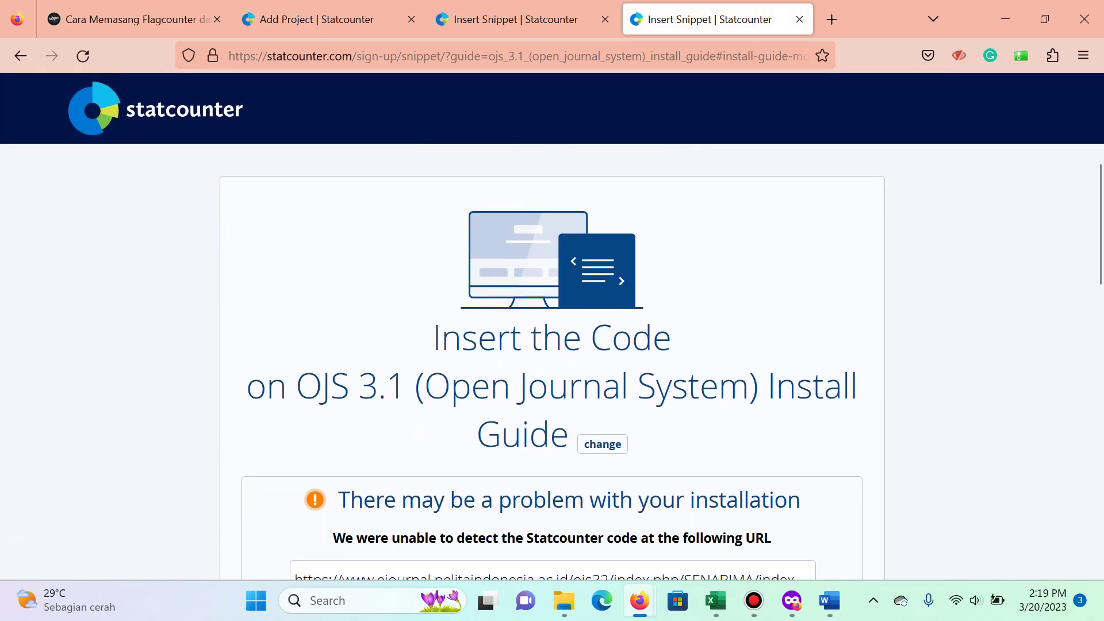
pyautogui.scroll(-3, 552, 362)
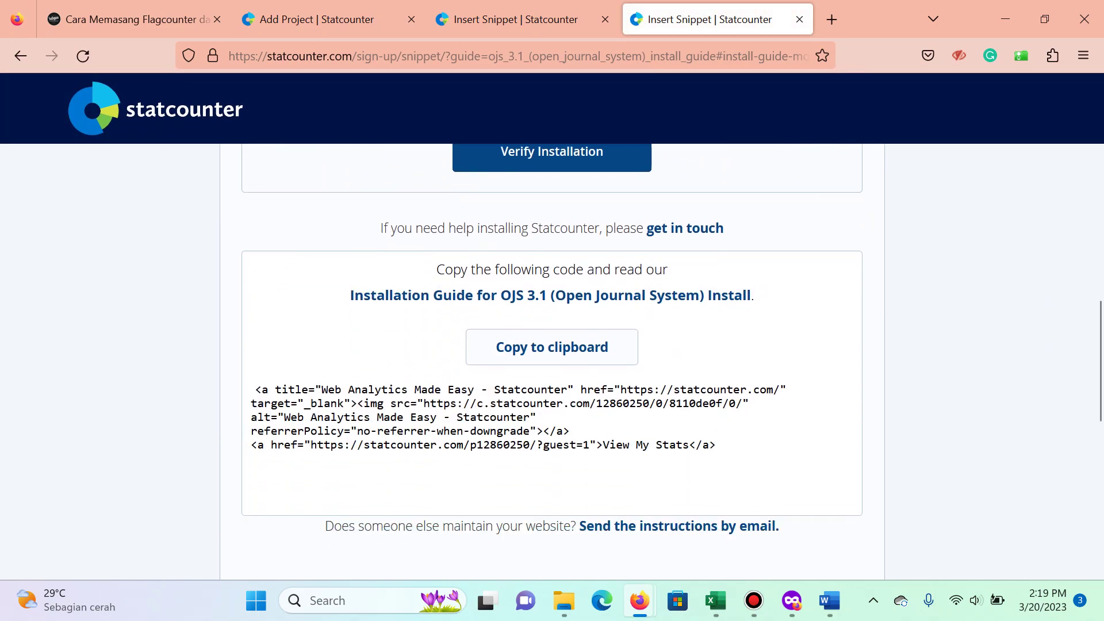
pyautogui.scroll(1, 551, 362)
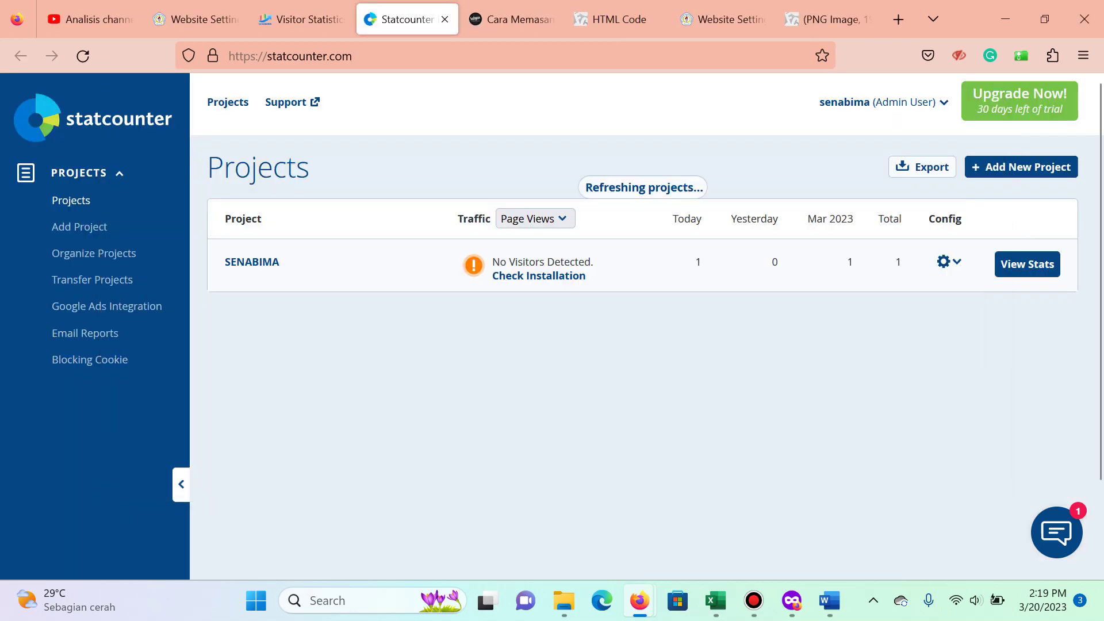
# Step: Copy the Visitor Statistics page address and bring up the Statcounter snippet window
pyautogui.click(294, 19)
pyautogui.hotkey('ctrl', 'l')
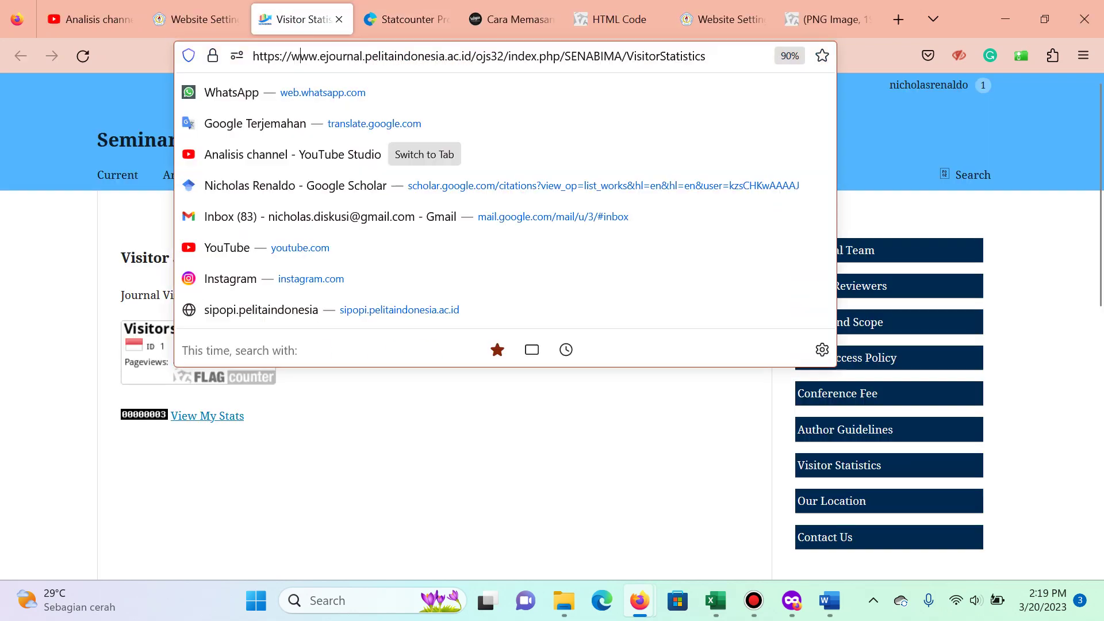
pyautogui.click(618, 19)
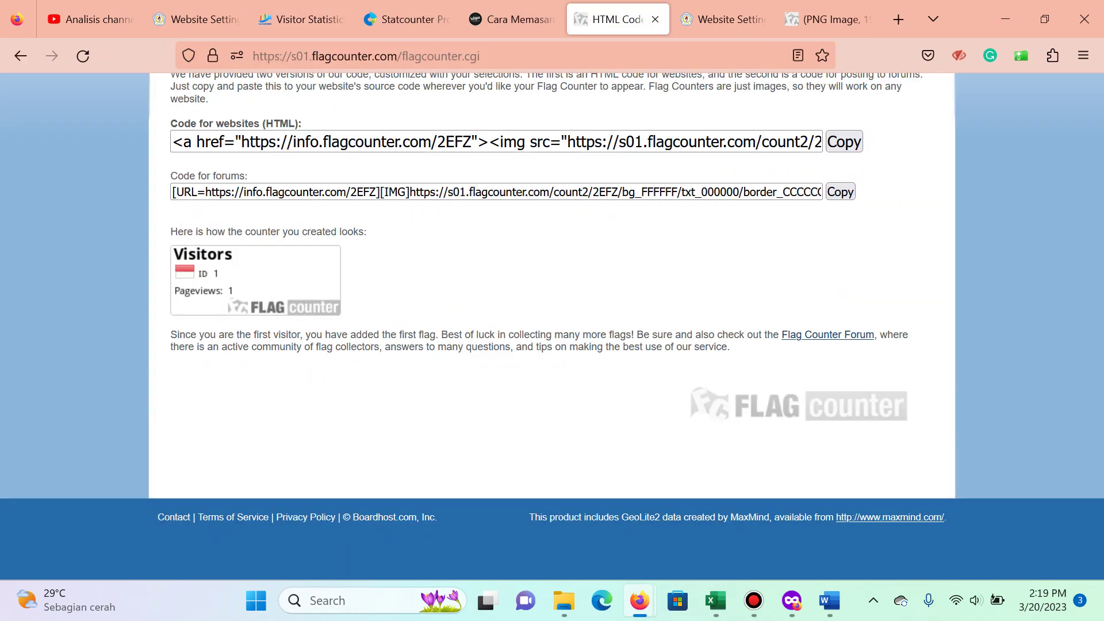
pyautogui.hotkey('alt', 'Tab')
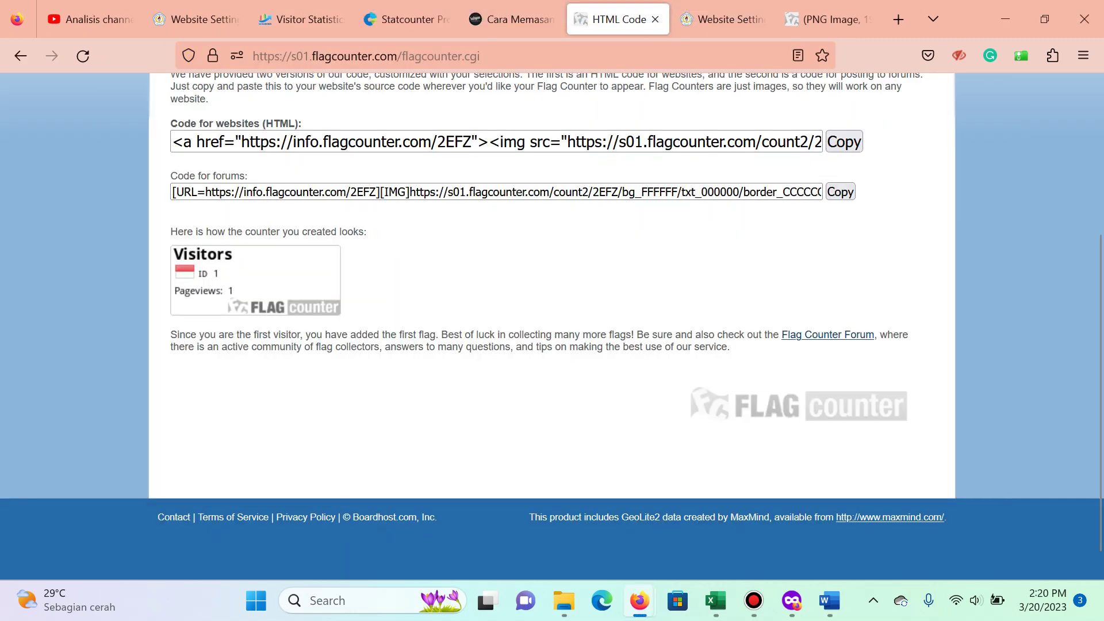
pyautogui.hotkey('alt', 'Tab')
pyautogui.hotkey('alt', 'Tab')
pyautogui.hotkey('alt', 'Tab')
pyautogui.press('Escape')
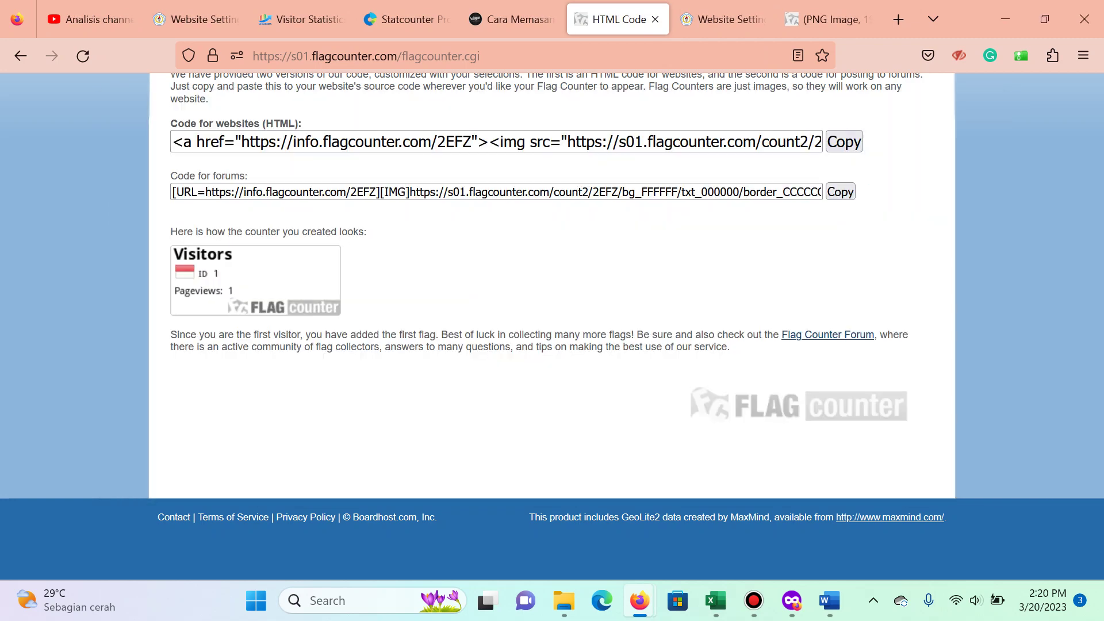
pyautogui.moveTo(639, 600)
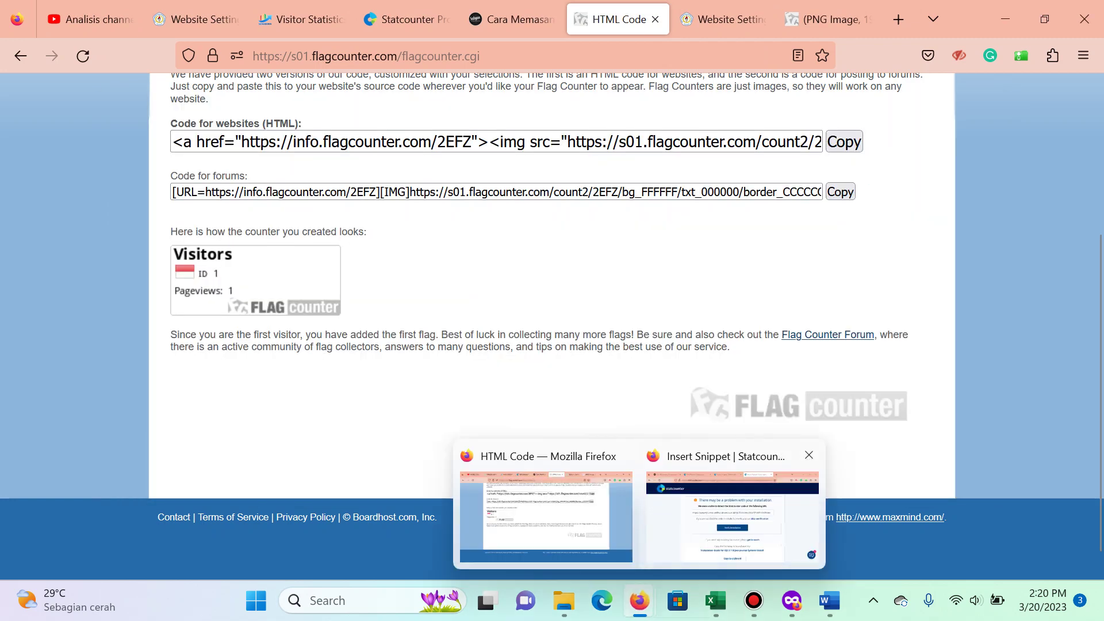
pyautogui.click(767, 517)
# Step: Verify the SENABIMA installation using the Visitor Statistics page address
pyautogui.click(517, 262)
pyautogui.hotkey('ctrl', 'a')
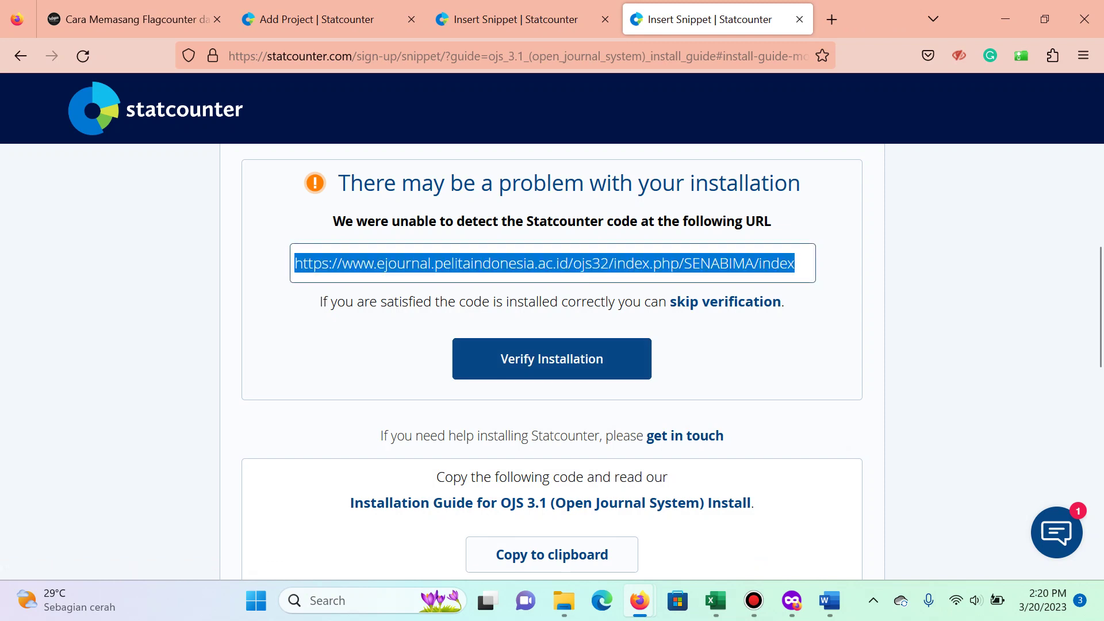
pyautogui.hotkey('ctrl', 'v')
pyautogui.press('Return')
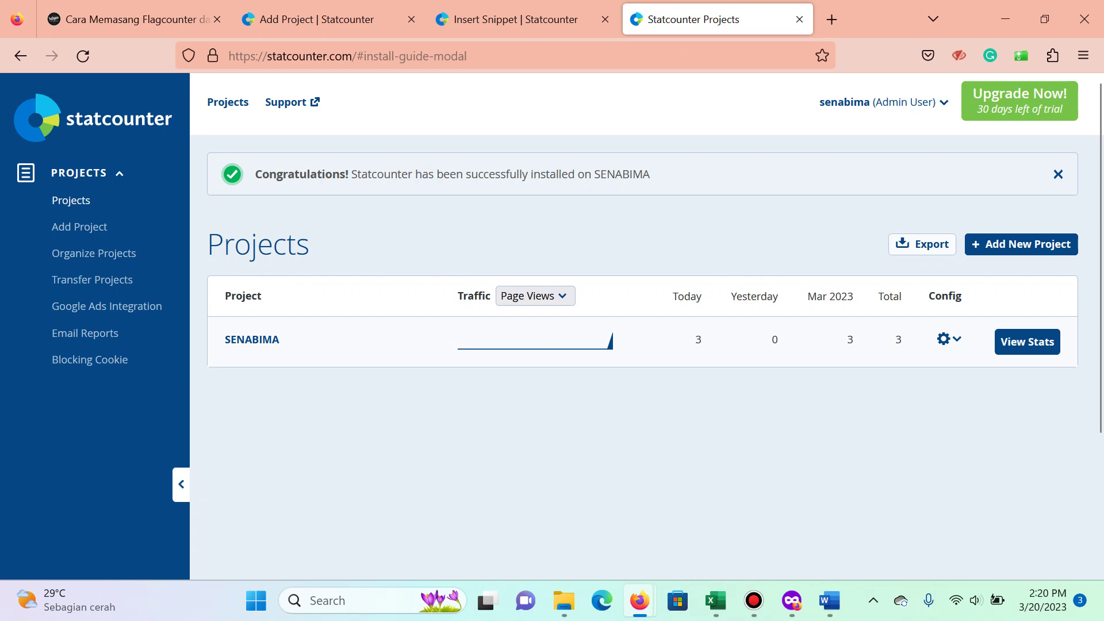
pyautogui.scroll(-1, 646, 262)
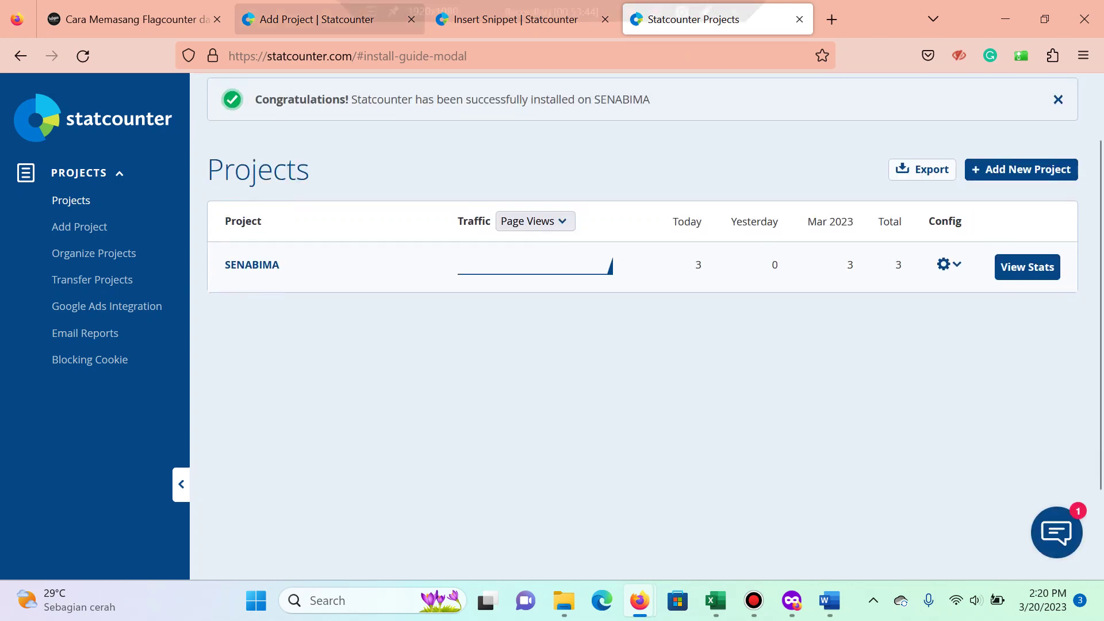
pyautogui.click(132, 19)
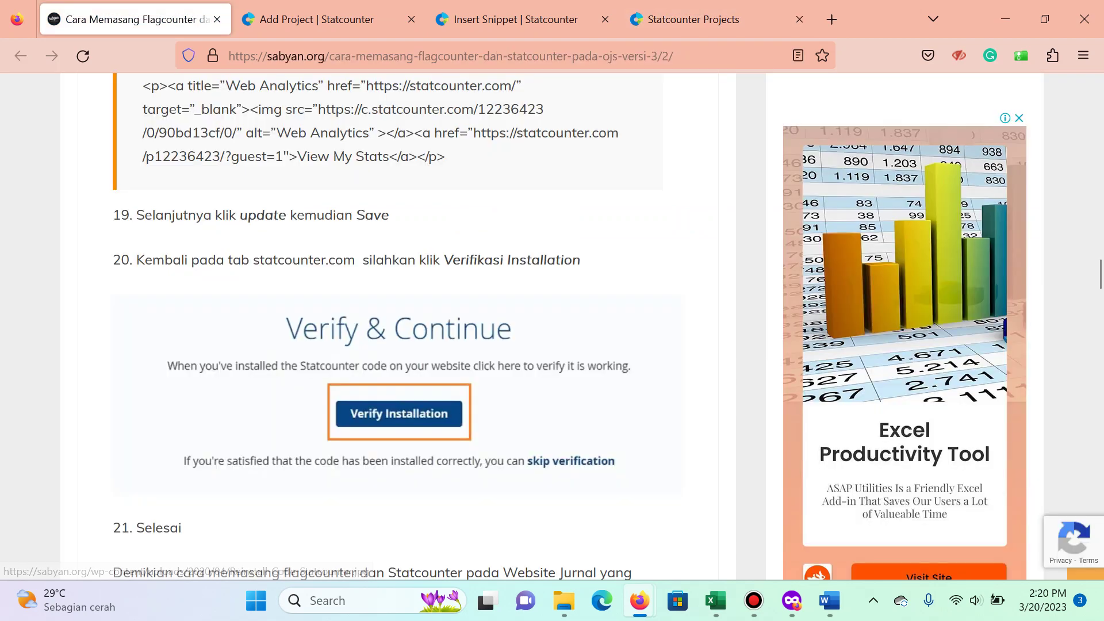
# Step: Read the Welcome to Flag Counter email in Gmail, then return to Flag Counter's HTML Code page
pyautogui.scroll(-4, 396, 247)
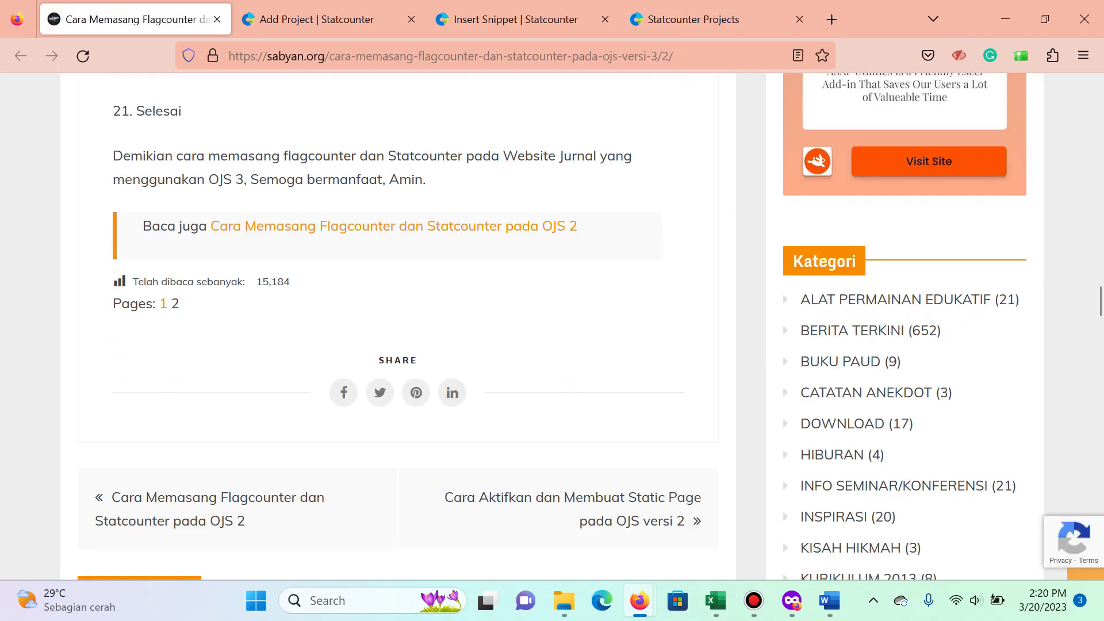
pyautogui.click(792, 600)
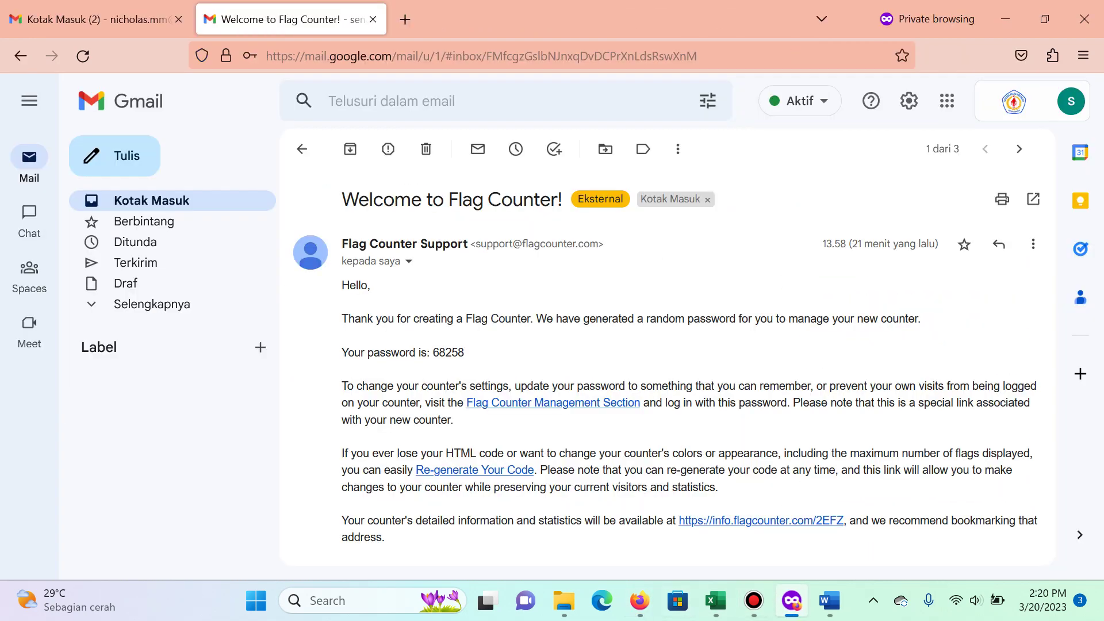
pyautogui.moveTo(753, 600)
pyautogui.moveTo(829, 600)
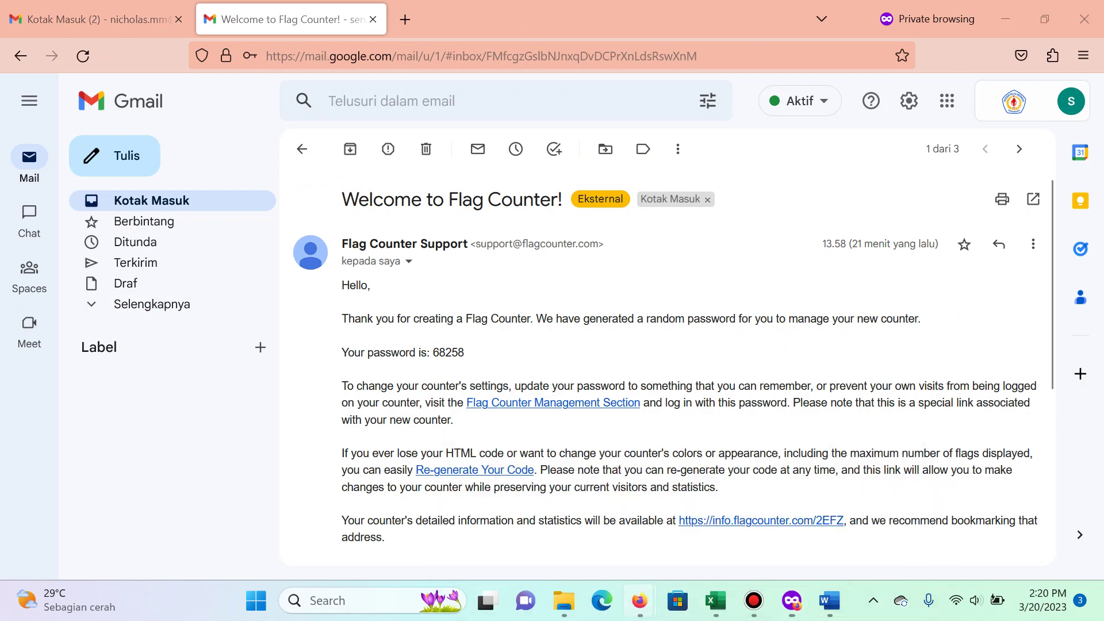
pyautogui.moveTo(639, 600)
pyautogui.click(546, 514)
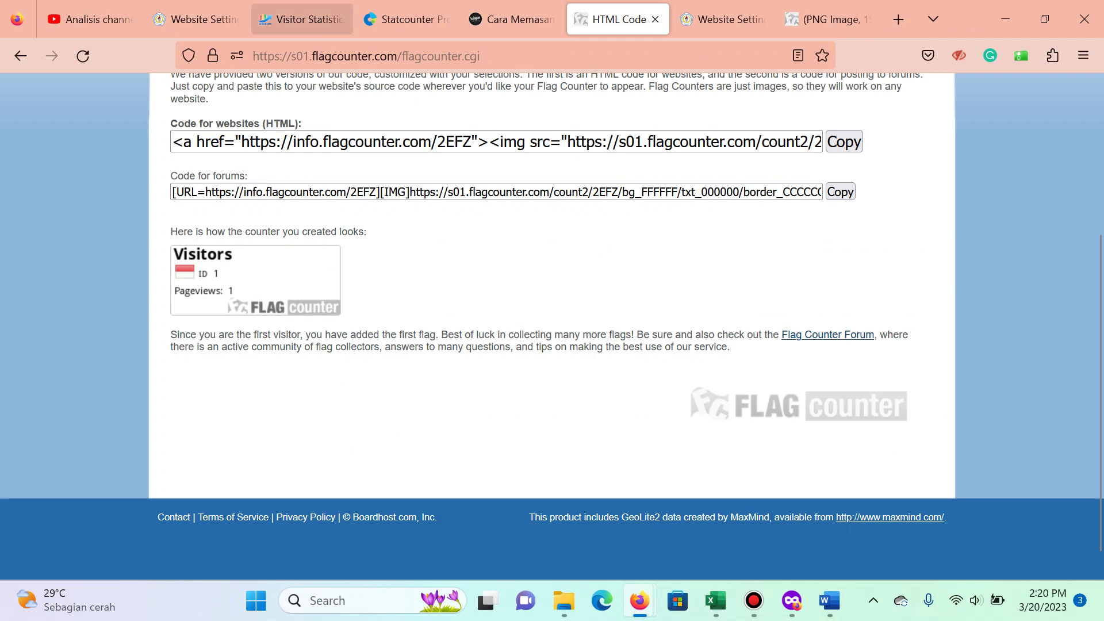
# Step: Check the journal's Visitor Statistics page, then reload the Statcounter projects list
pyautogui.click(296, 19)
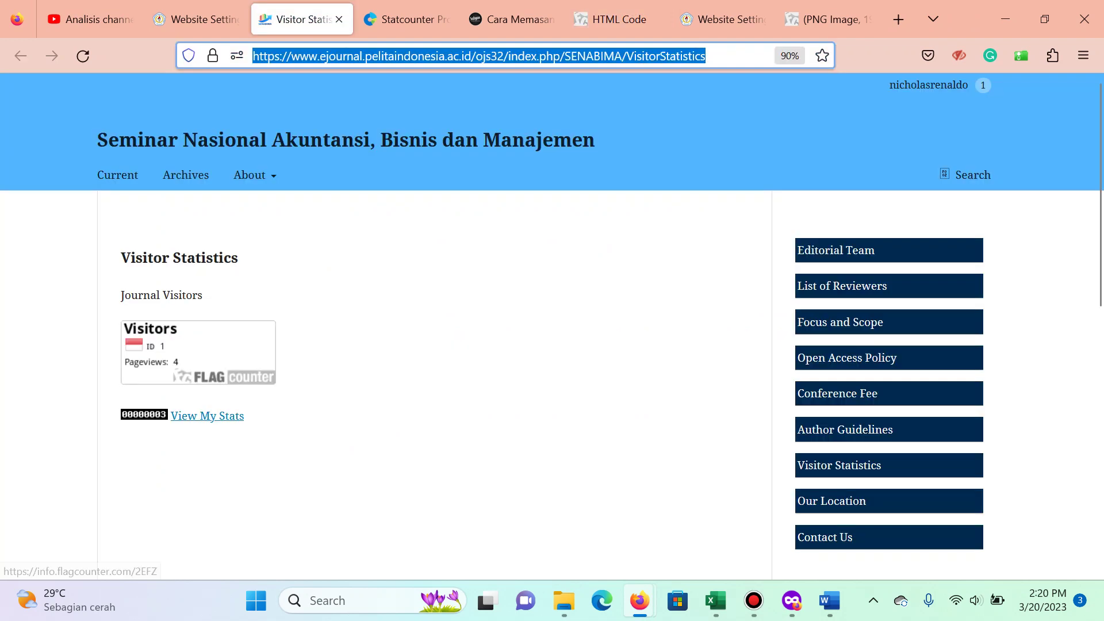
pyautogui.hotkey('ctrl', 'Tab')
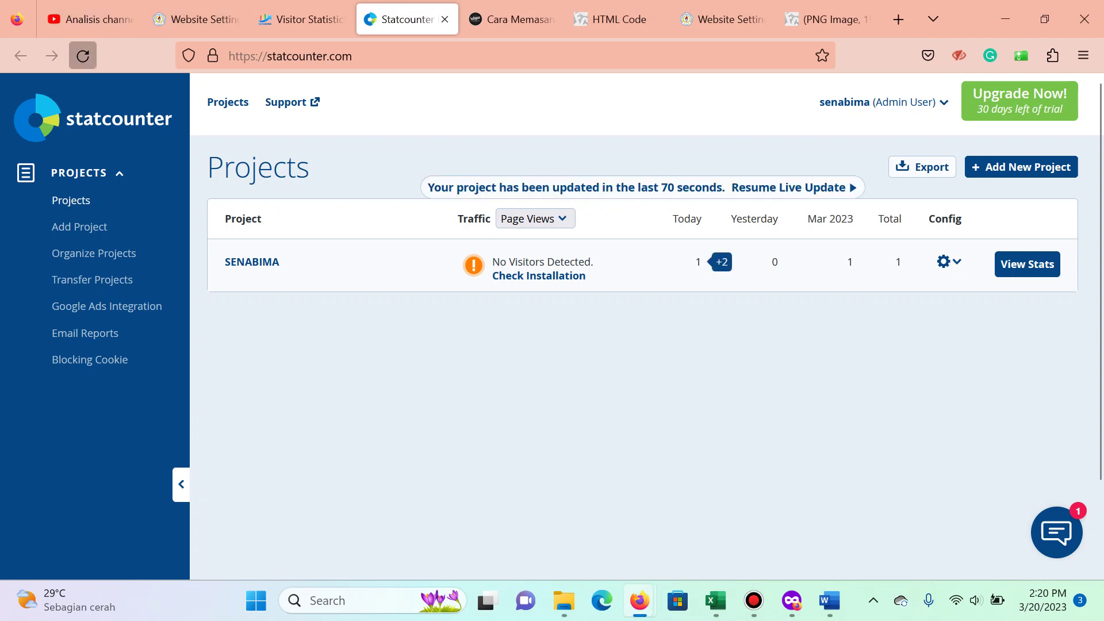
pyautogui.click(83, 56)
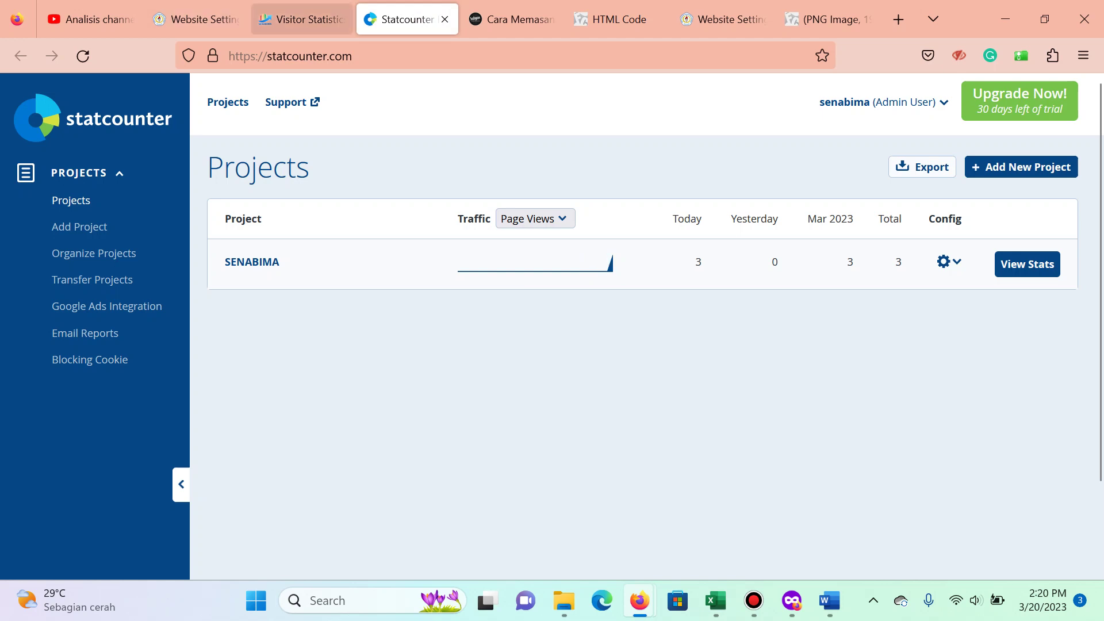
# Step: Compare with Visitor Statistics again, then open SENABIMA's Summary Stats showing 3 page views
pyautogui.click(302, 19)
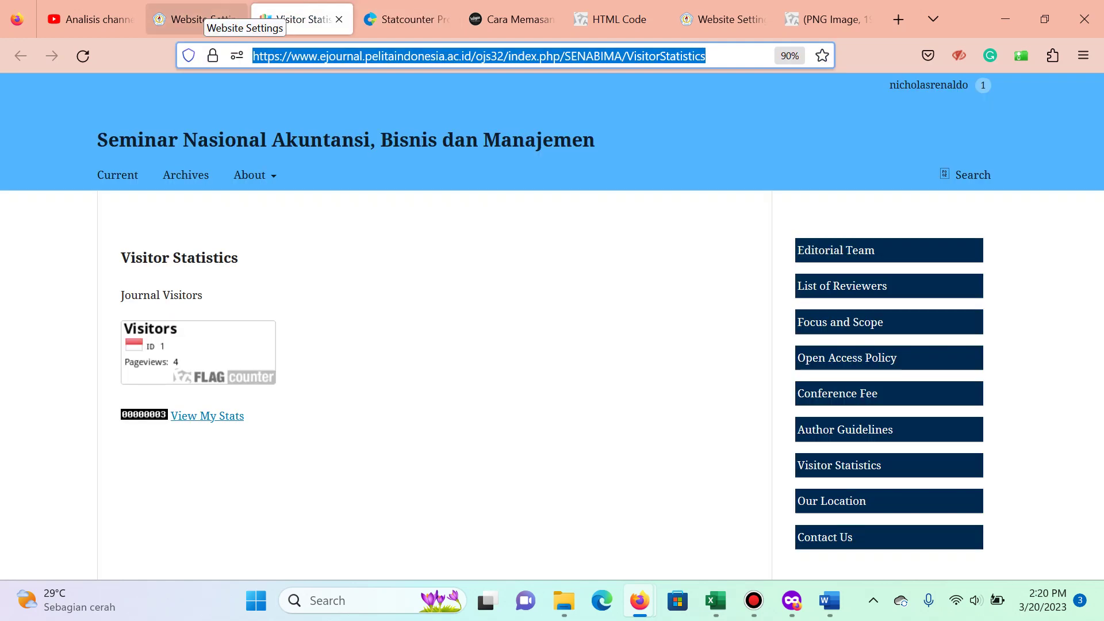
pyautogui.click(403, 19)
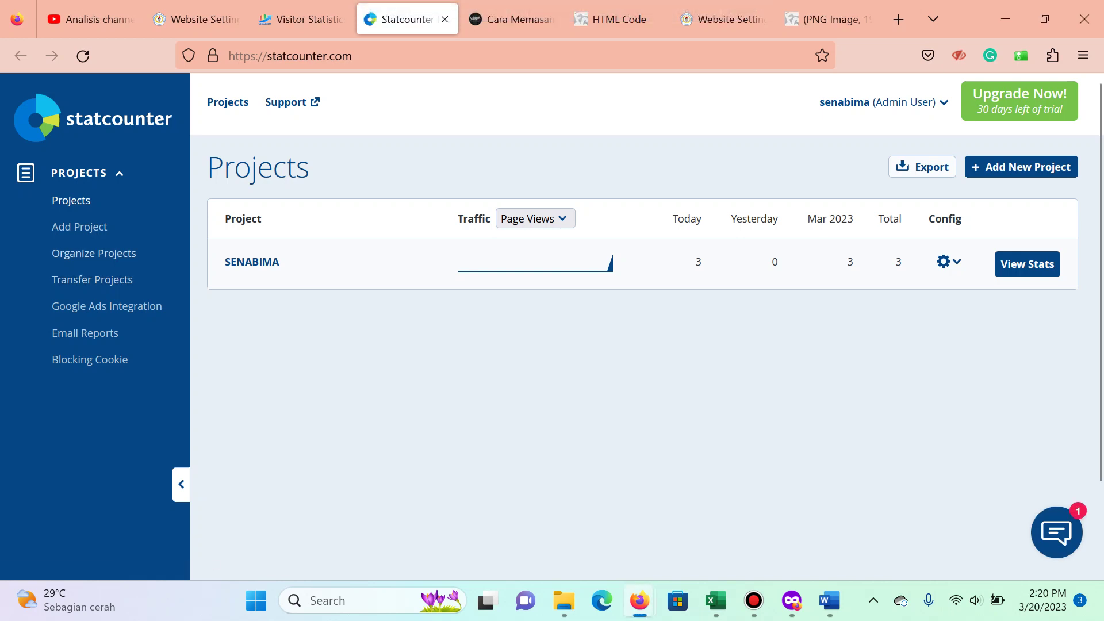
pyautogui.click(252, 262)
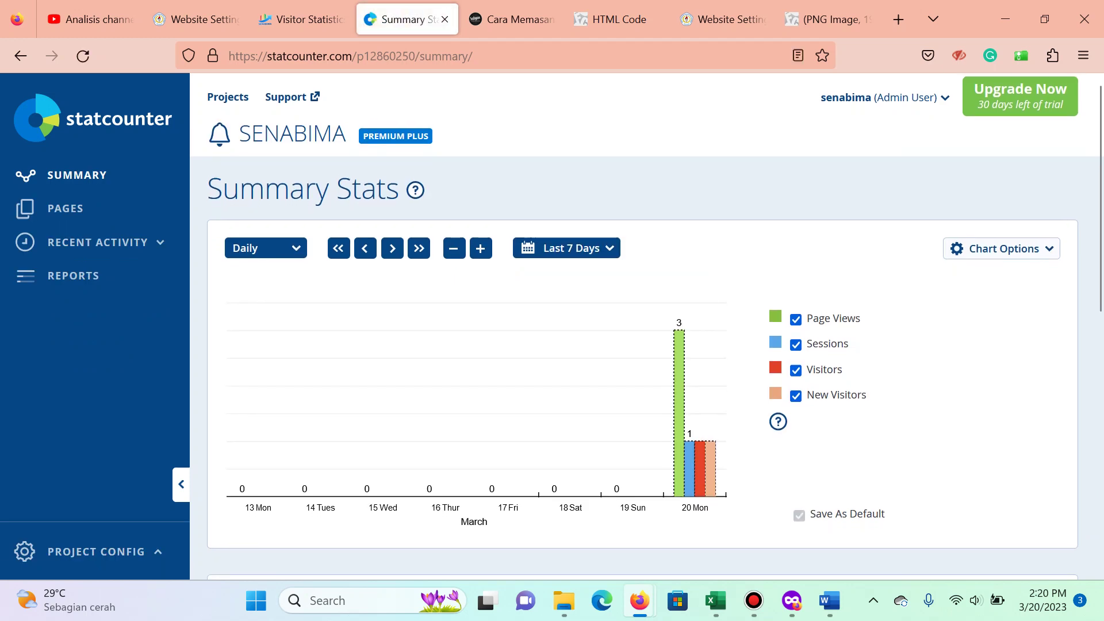
# Step: Scroll through SENABIMA's Summary Stats to review the daily figures
pyautogui.scroll(-1, 645, 322)
pyautogui.scroll(-9, 645, 322)
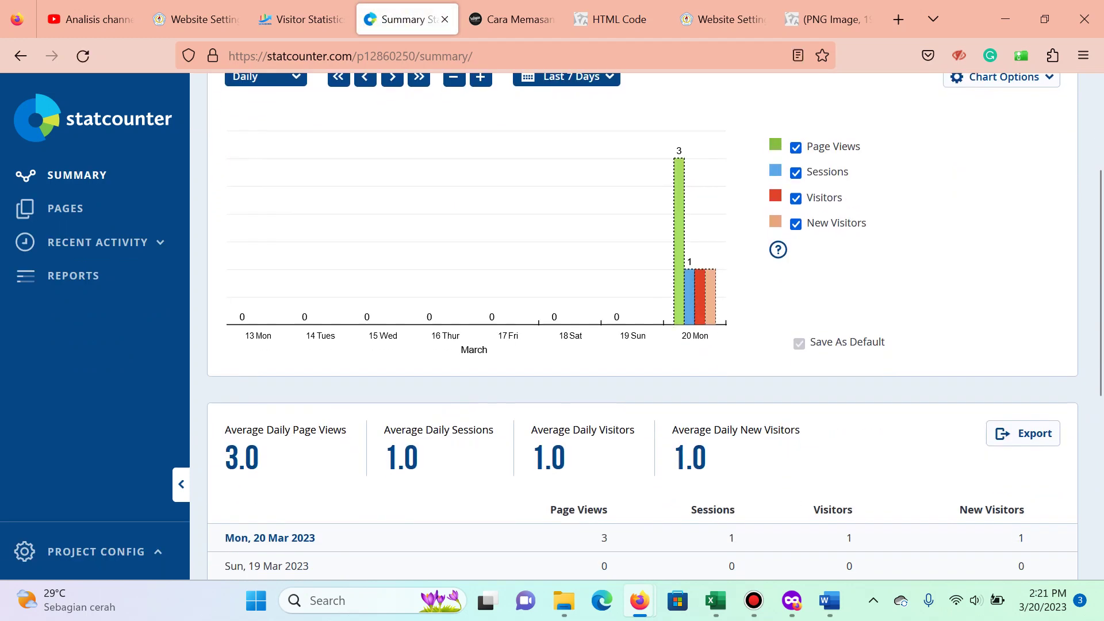
pyautogui.scroll(5, 1057, 532)
pyautogui.scroll(4, 1057, 532)
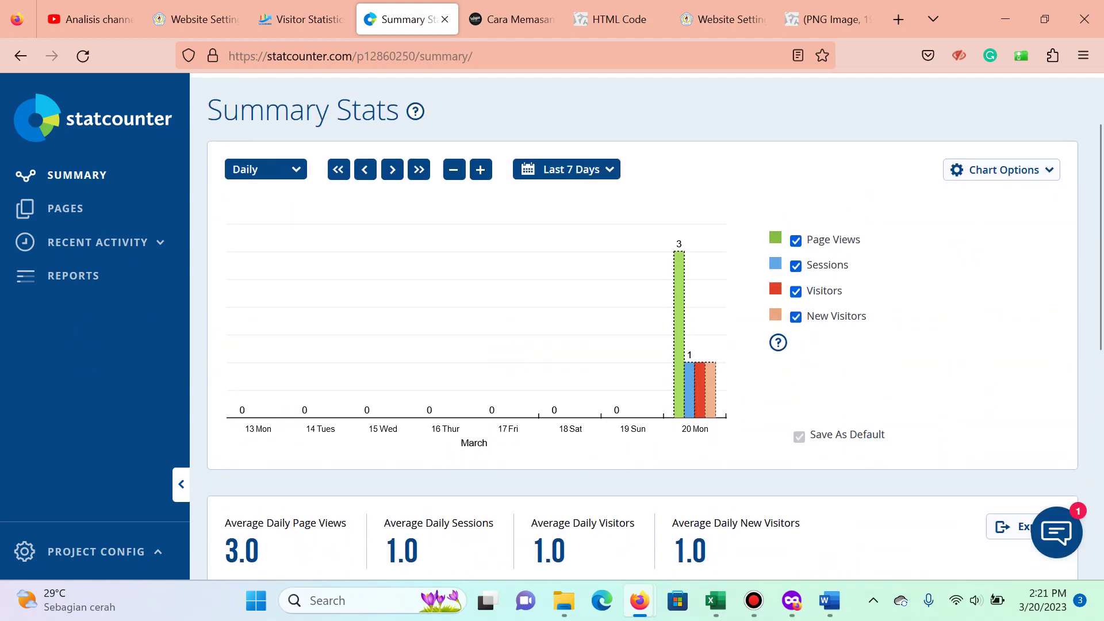
pyautogui.scroll(-3, 642, 322)
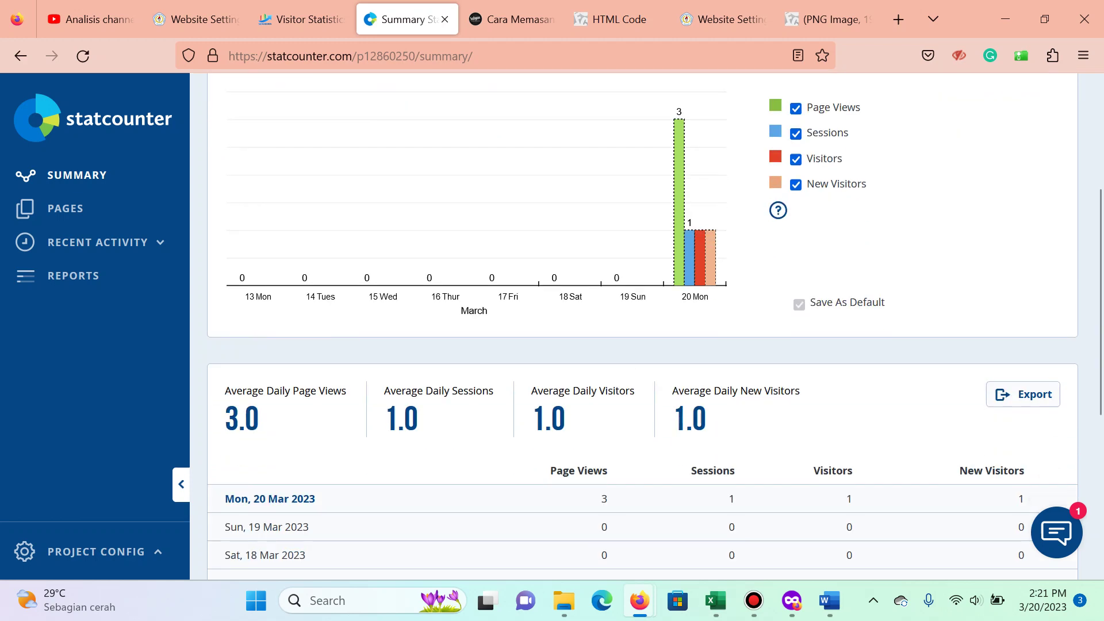
pyautogui.scroll(-5, 642, 322)
pyautogui.scroll(8, 642, 322)
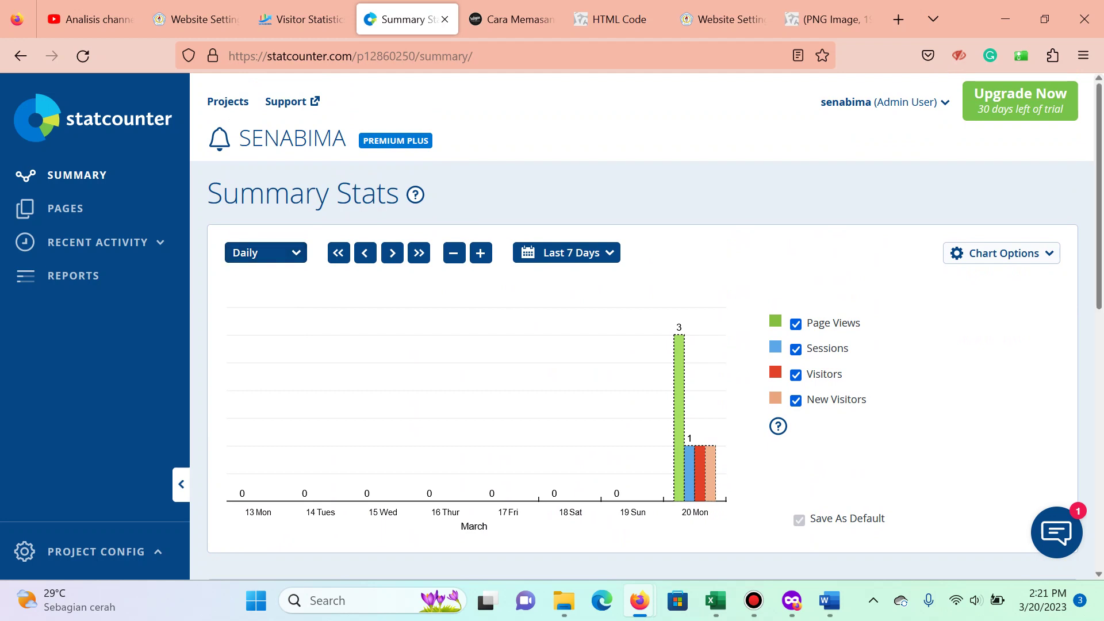
# Step: Toggle the summary chart between Line and Bar, view the Pages report, then return to Visitor Statistics
pyautogui.click(1001, 253)
pyautogui.click(816, 318)
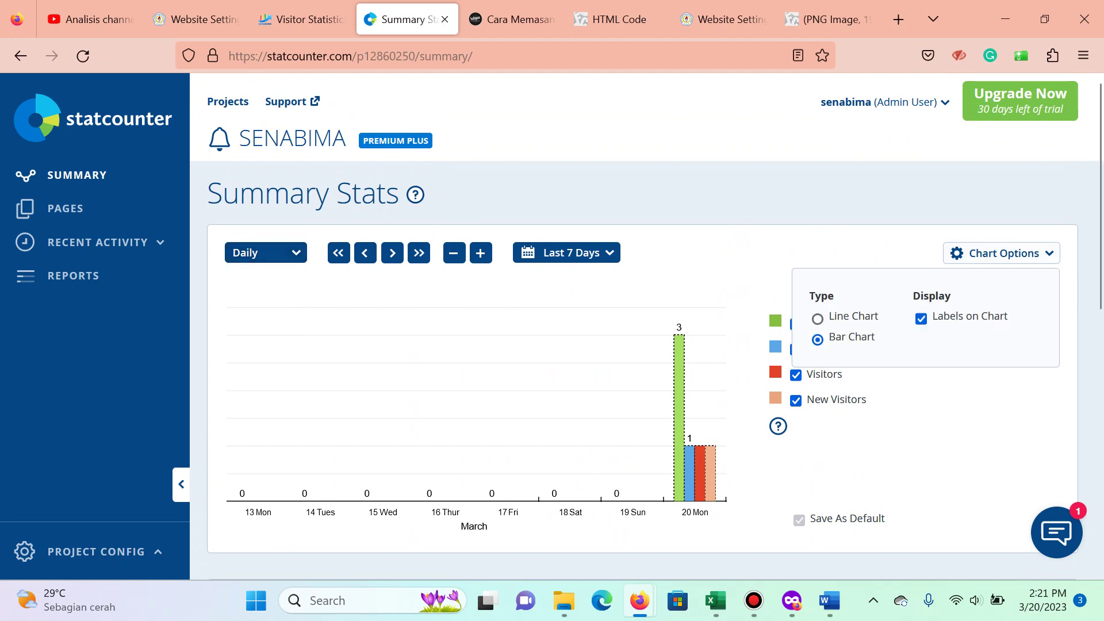
pyautogui.click(816, 340)
pyautogui.click(65, 208)
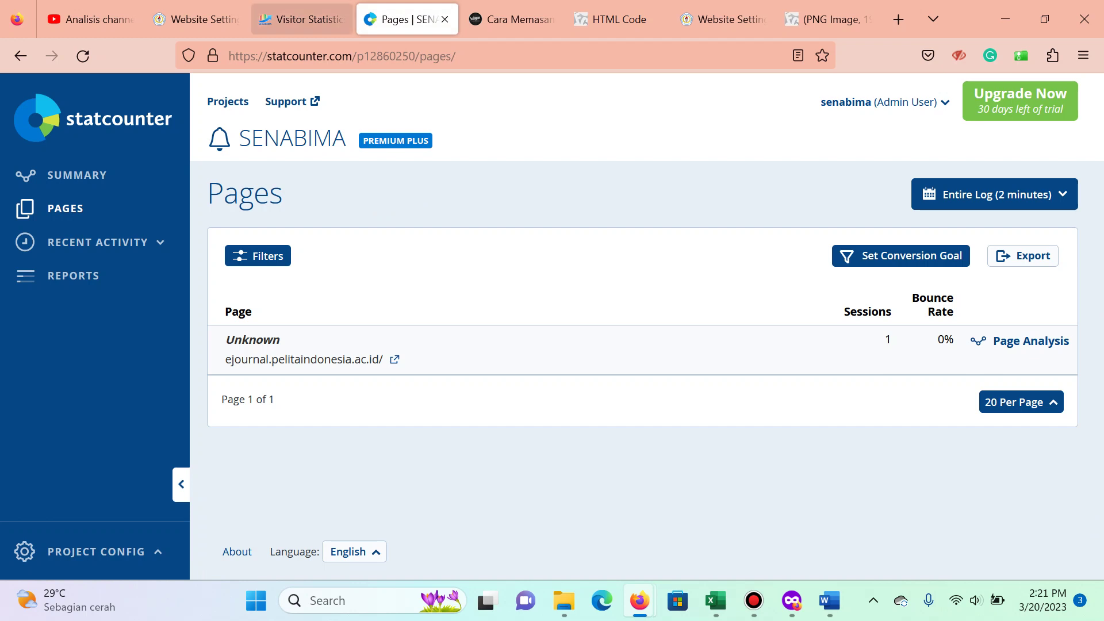
pyautogui.click(302, 19)
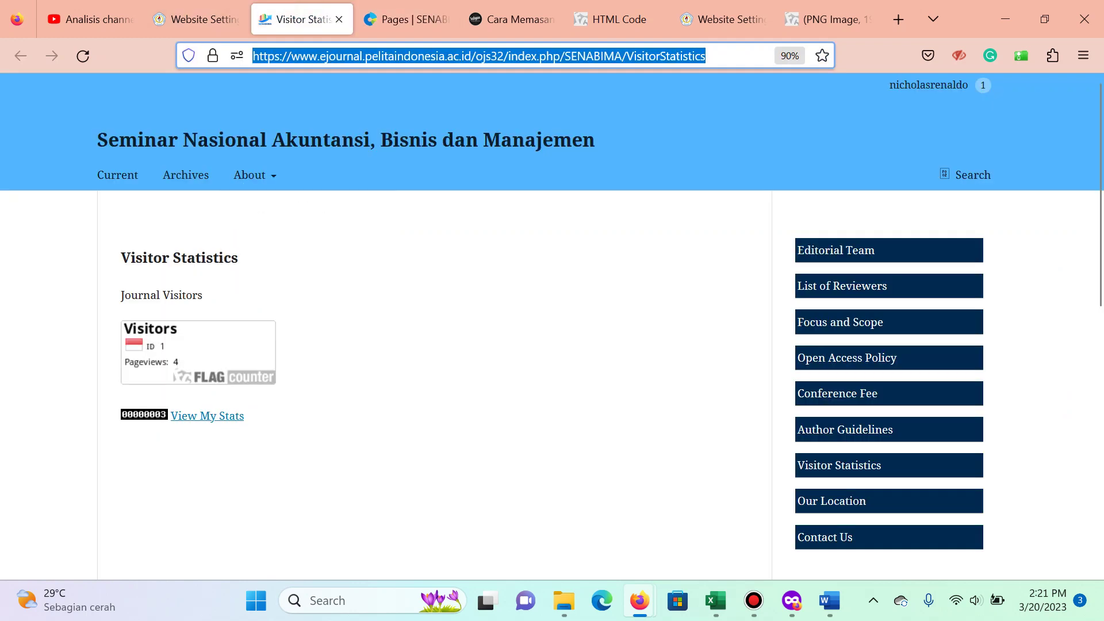